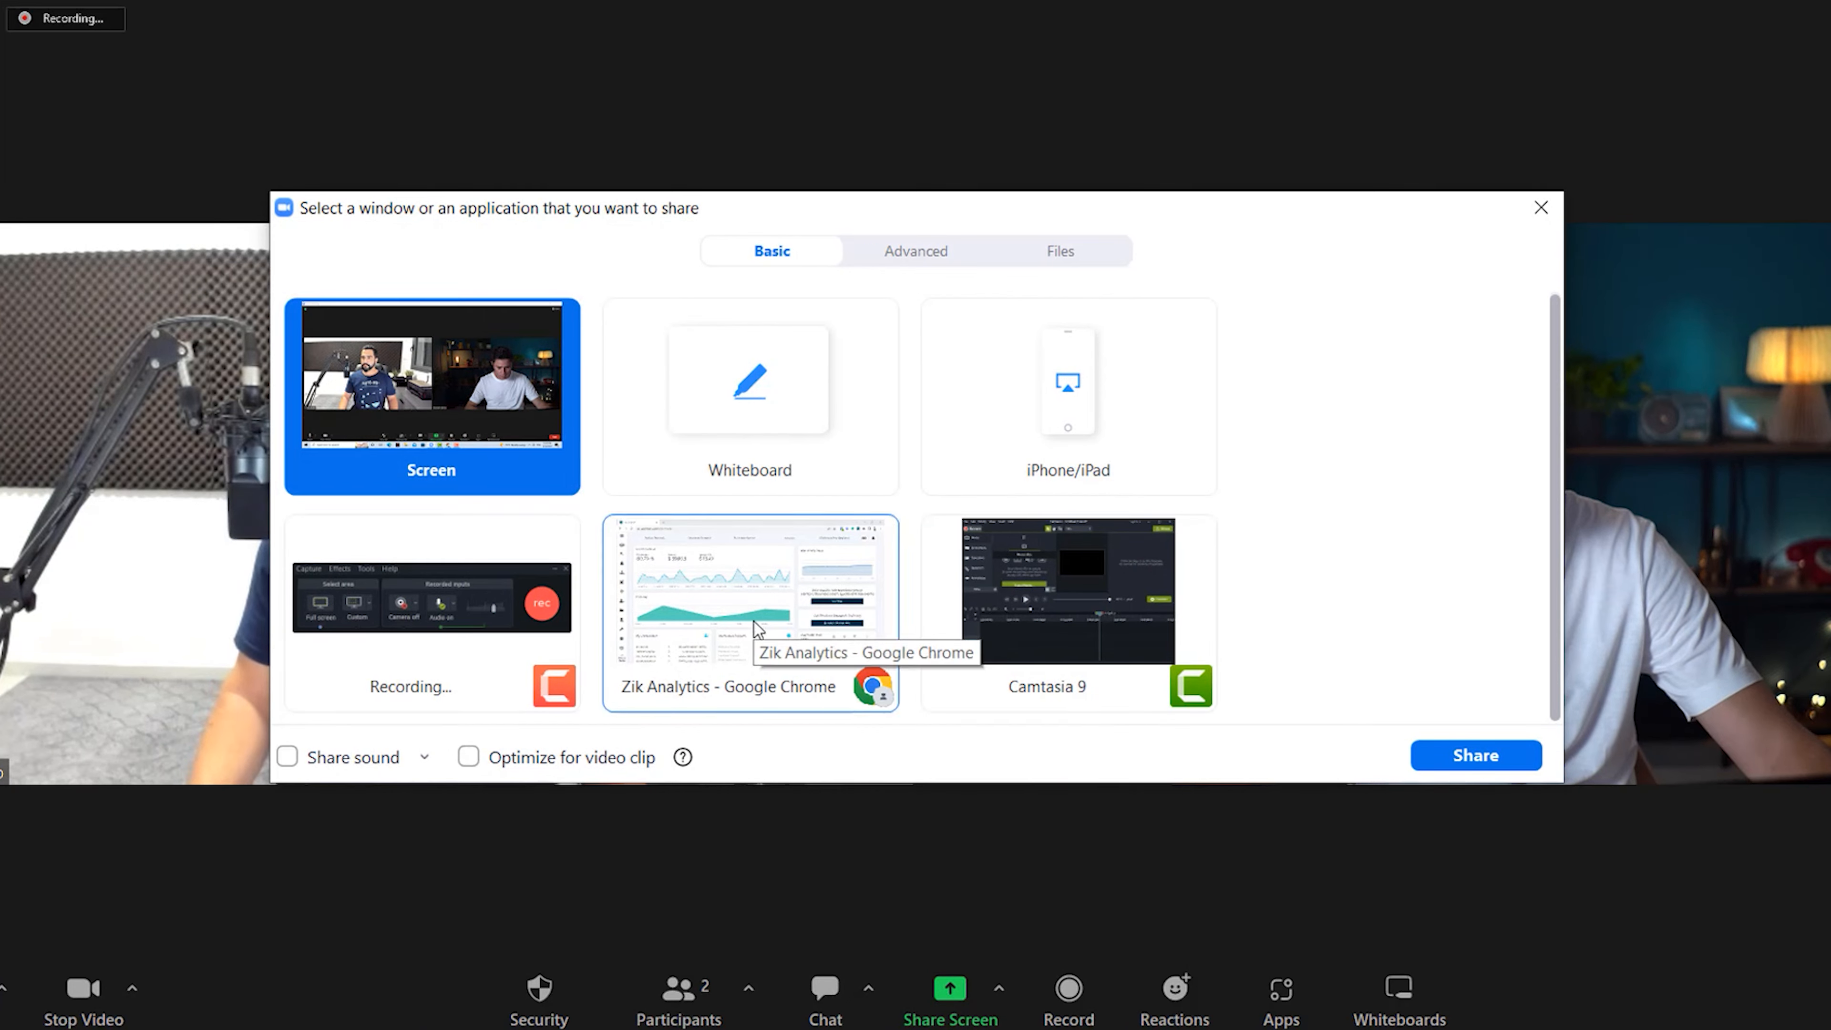
# Share the Zik Analytics Chrome window in the Zoom meeting and dismiss the sharing notice.
pyautogui.click(1475, 755)
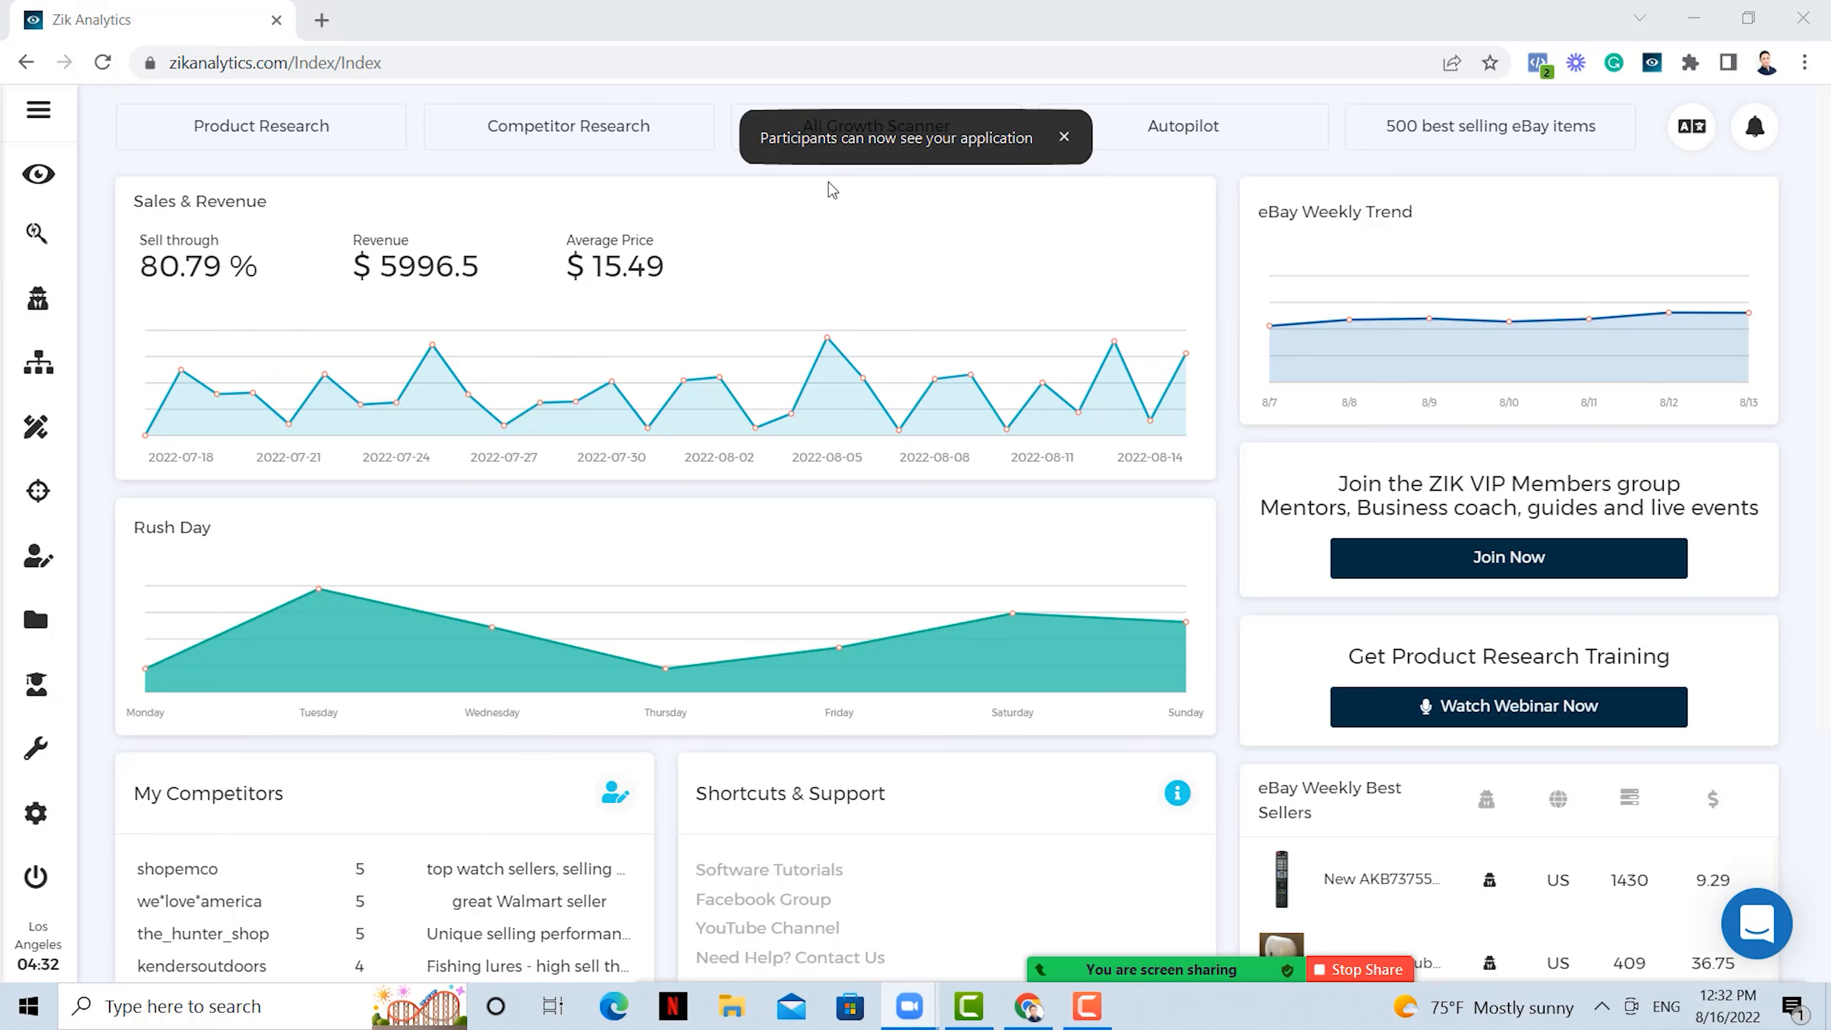
pyautogui.click(1063, 138)
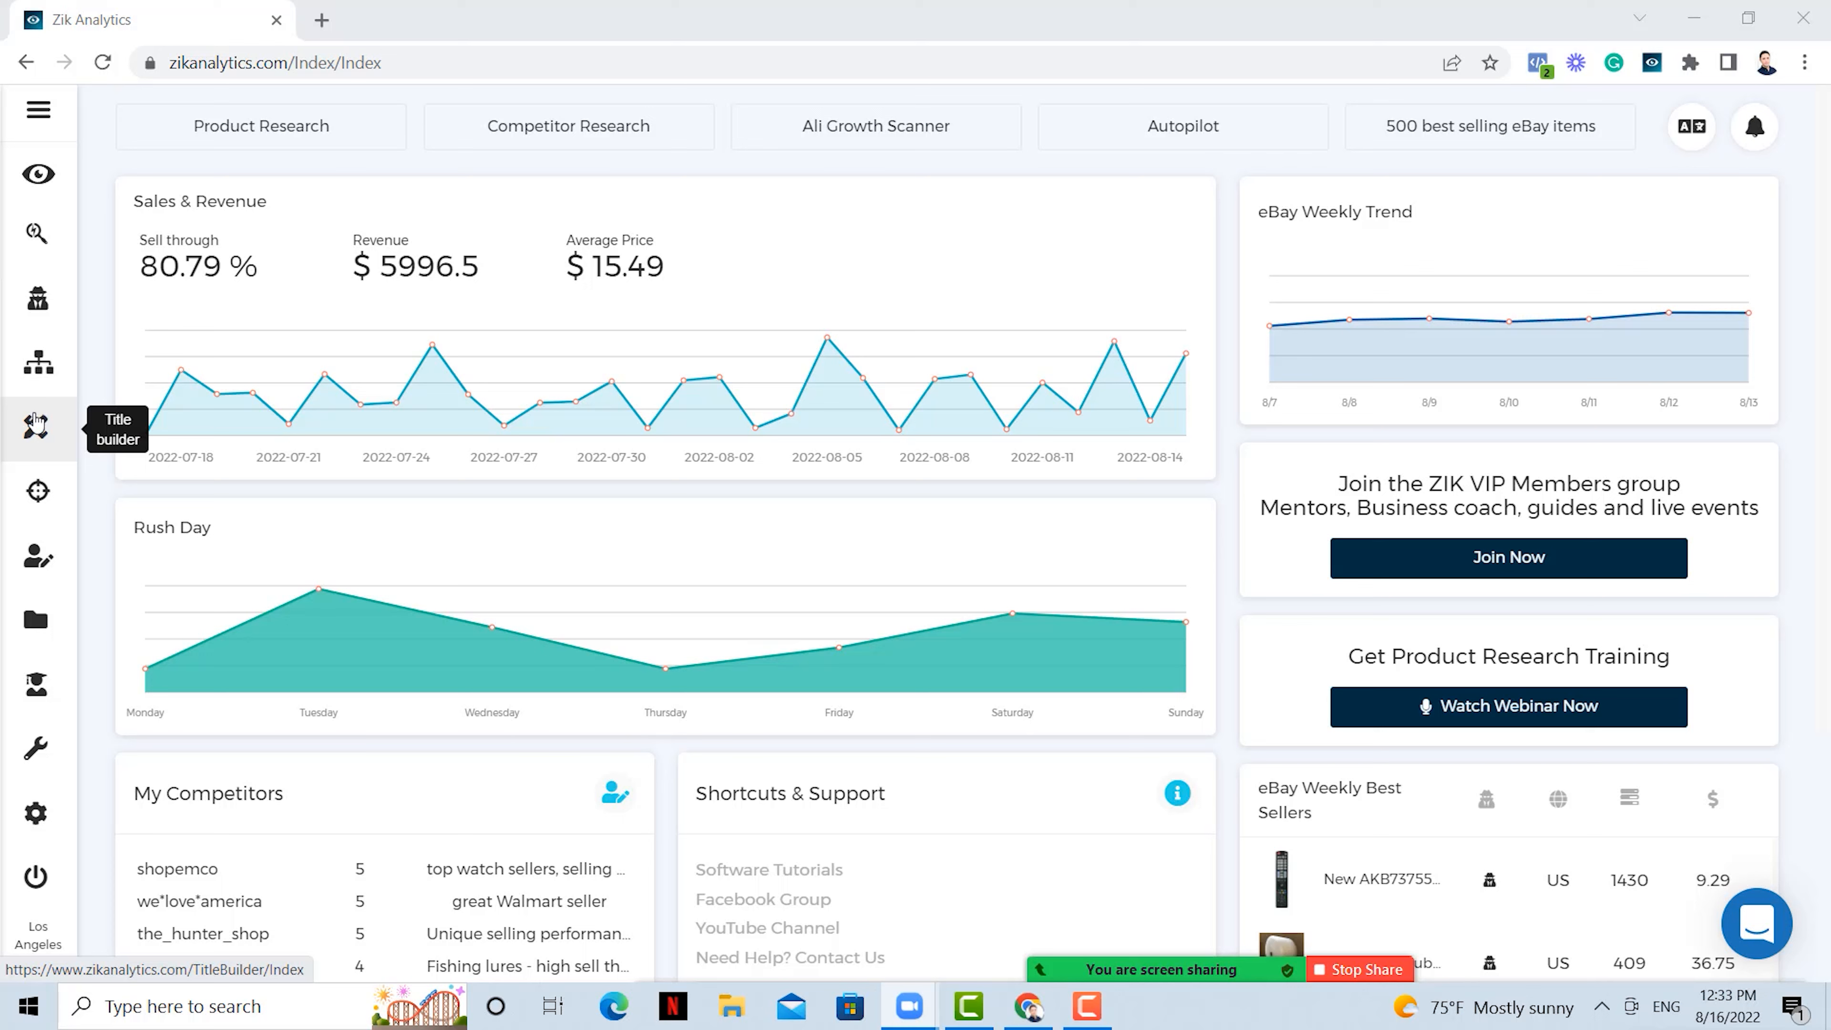
# Open the Turbo Scanner and Autopilot pages in separate new tabs and switch to the Turbo Scanner tab.
pyautogui.click(37, 491)
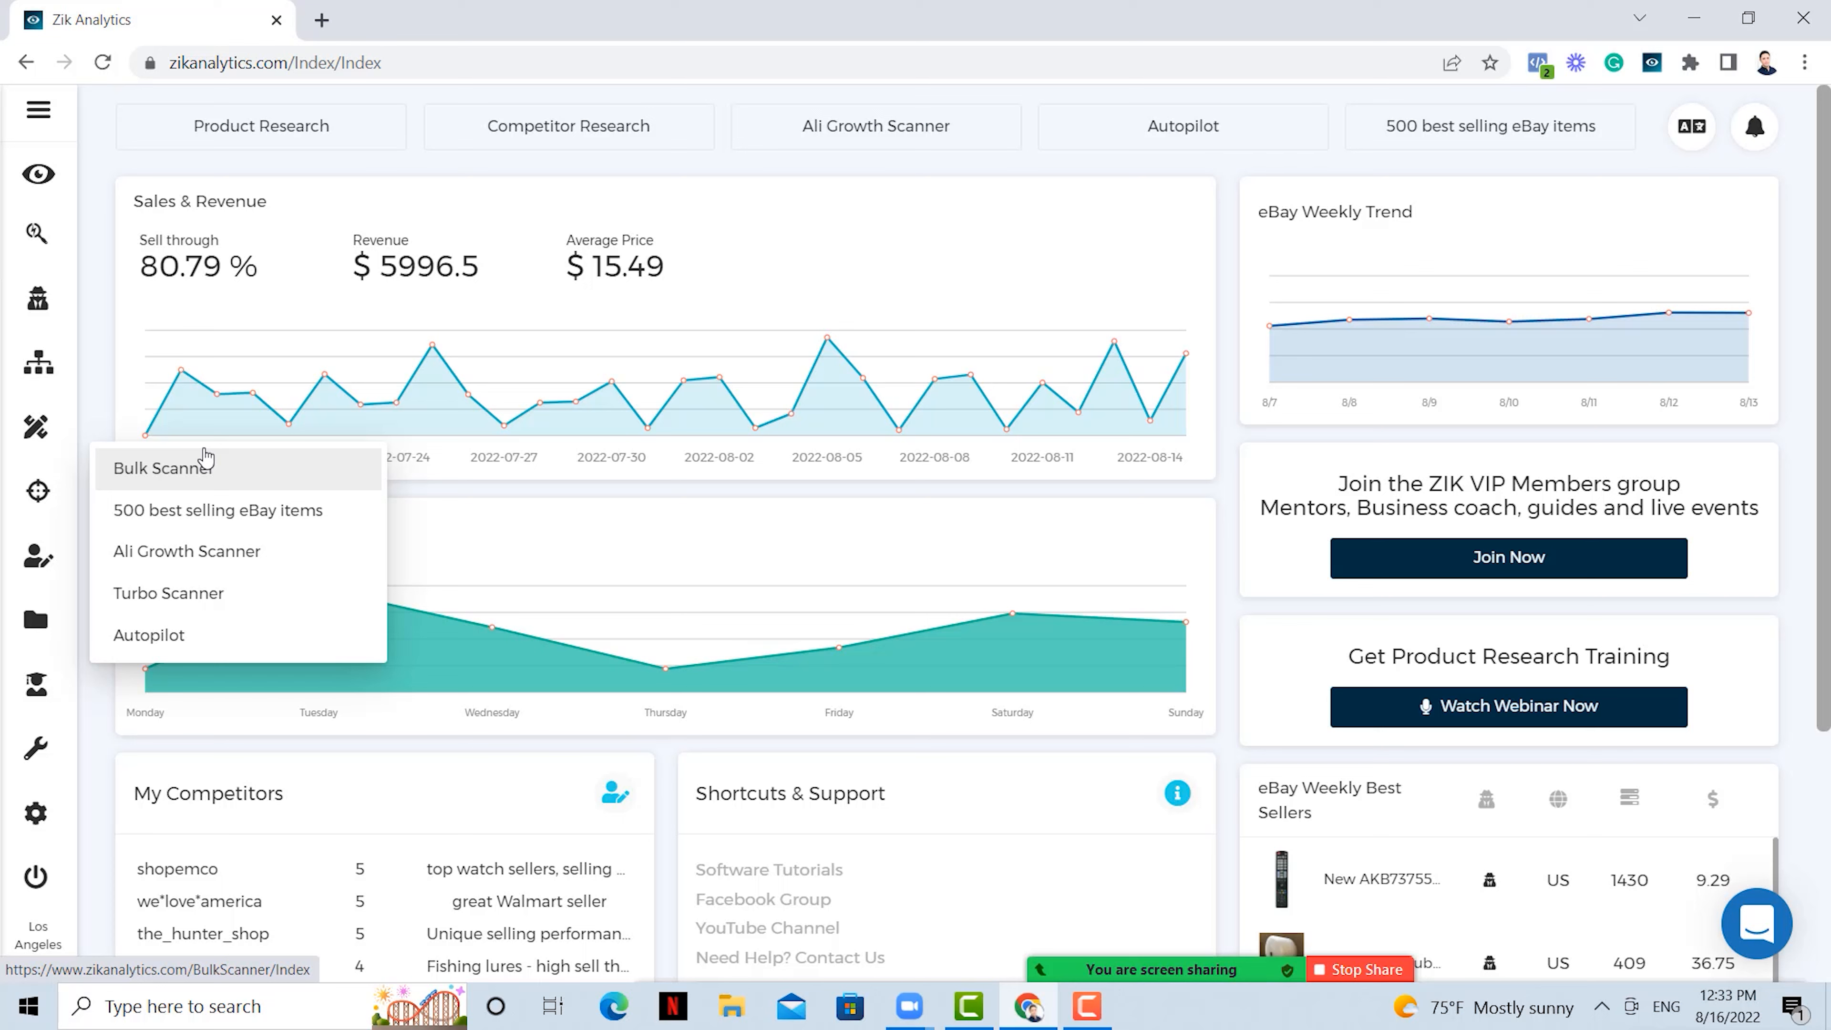
pyautogui.rightClick(217, 599)
pyautogui.click(303, 614)
pyautogui.rightClick(194, 640)
pyautogui.click(238, 651)
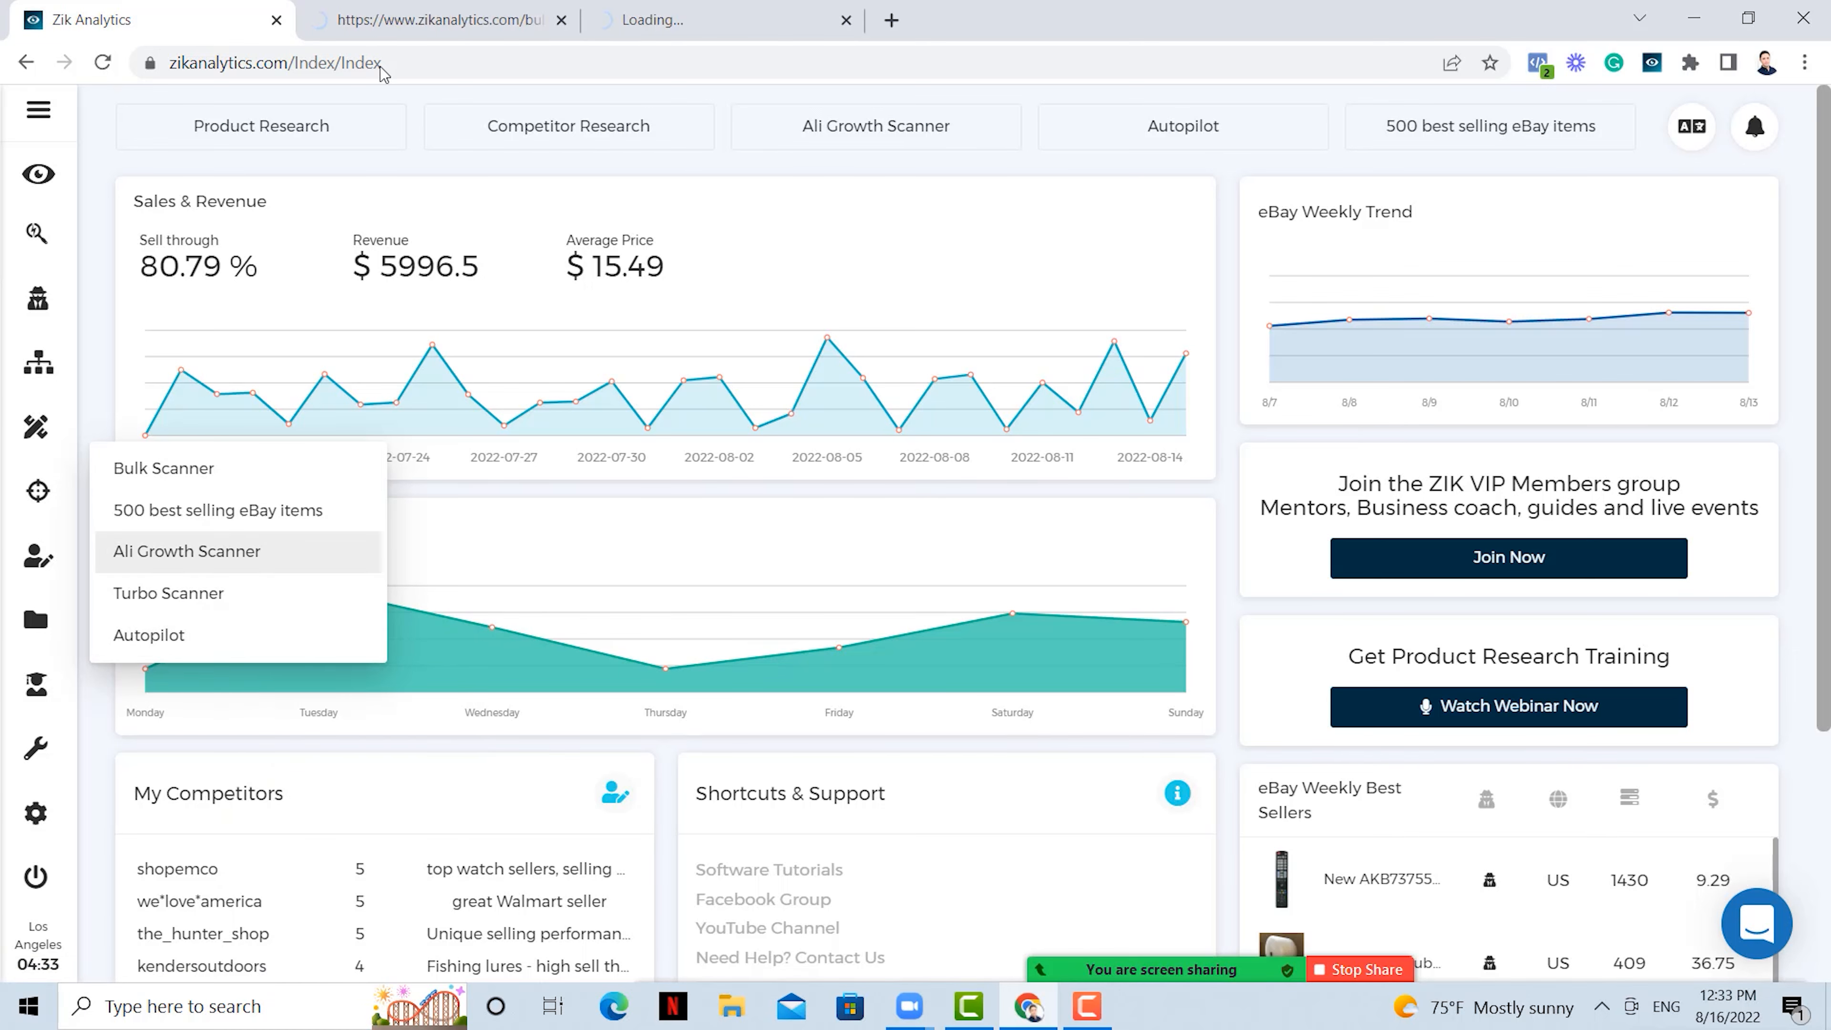
pyautogui.click(420, 27)
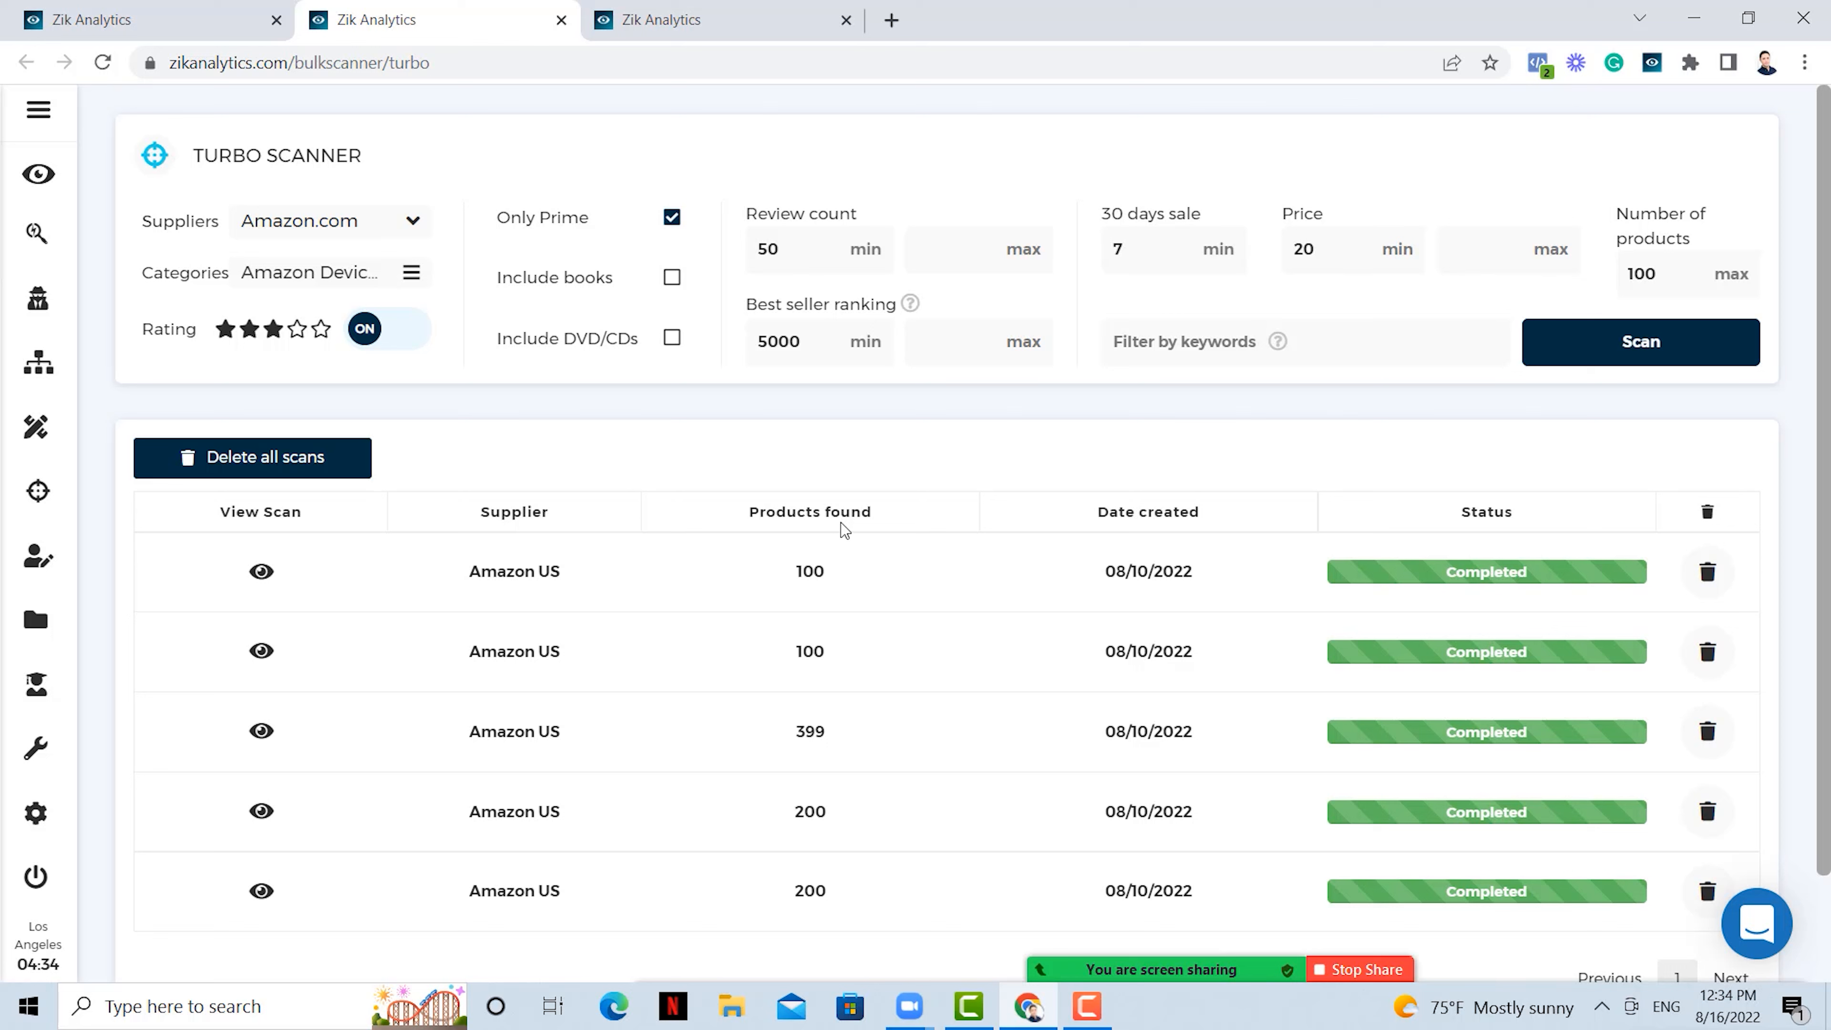
# Choose Amazon.com as the Turbo Scanner supplier and select all product categories.
pyautogui.click(348, 237)
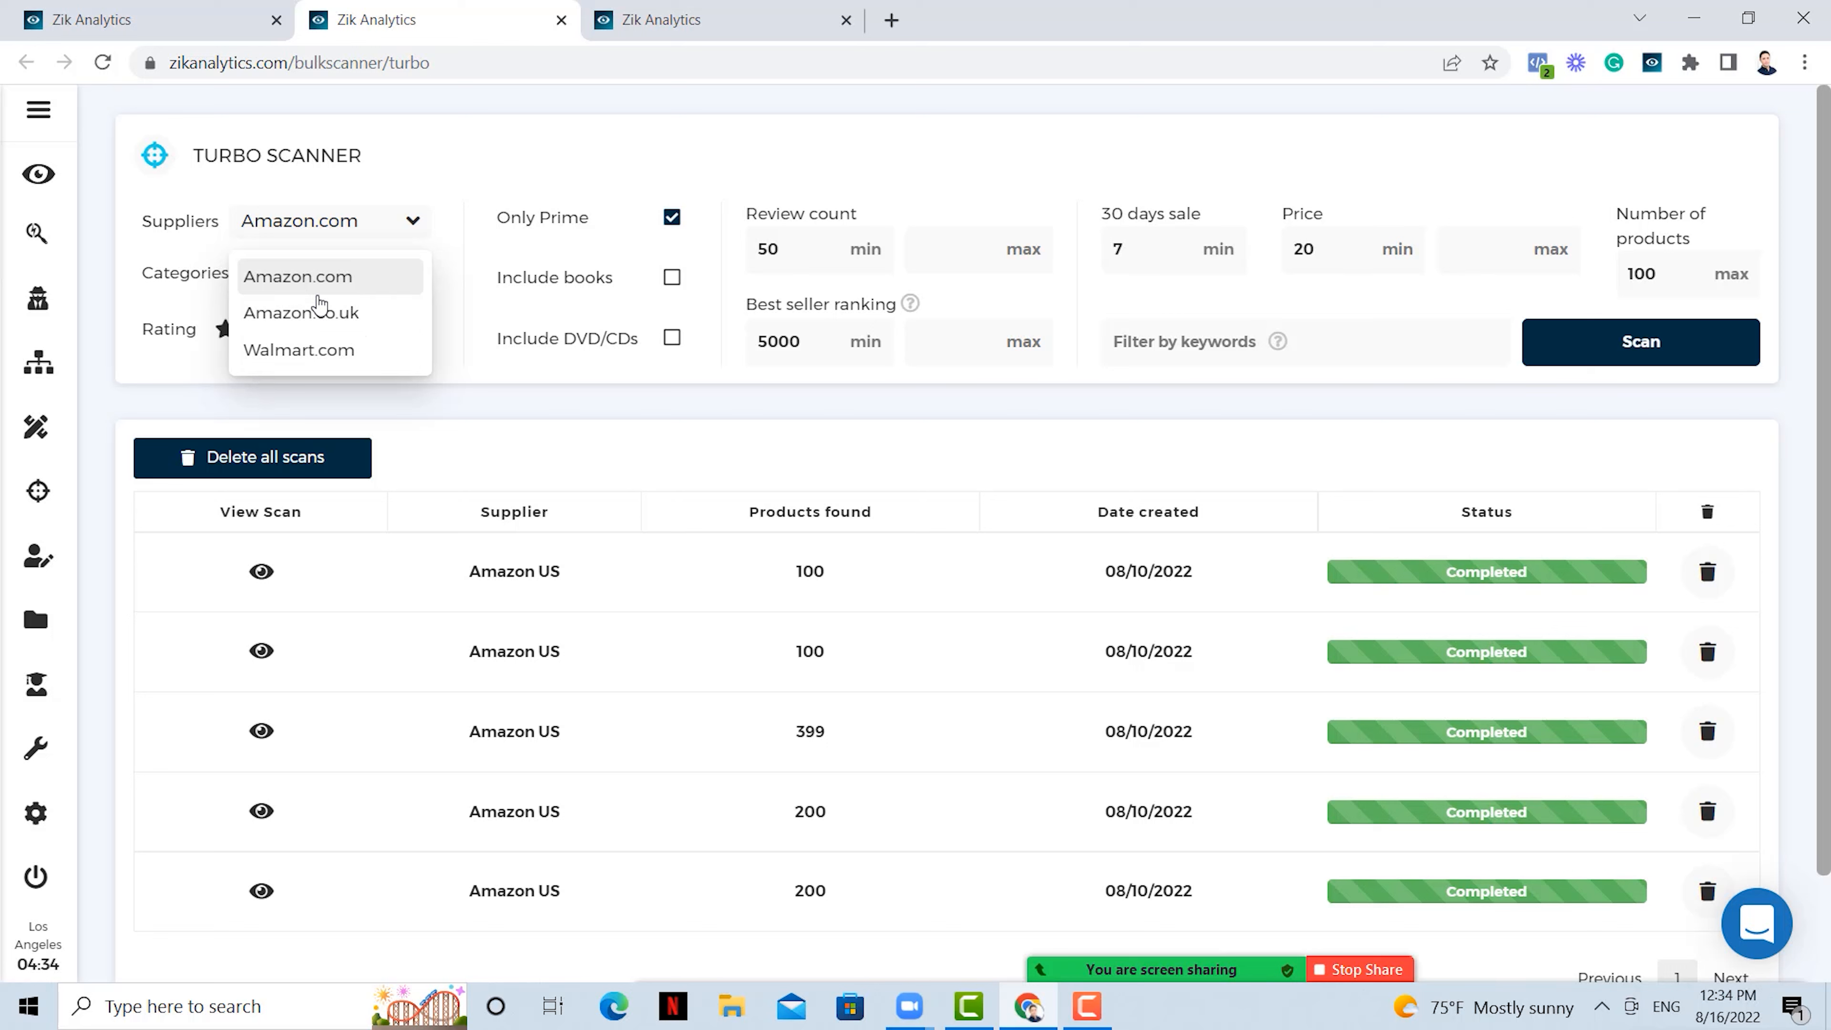
pyautogui.click(338, 287)
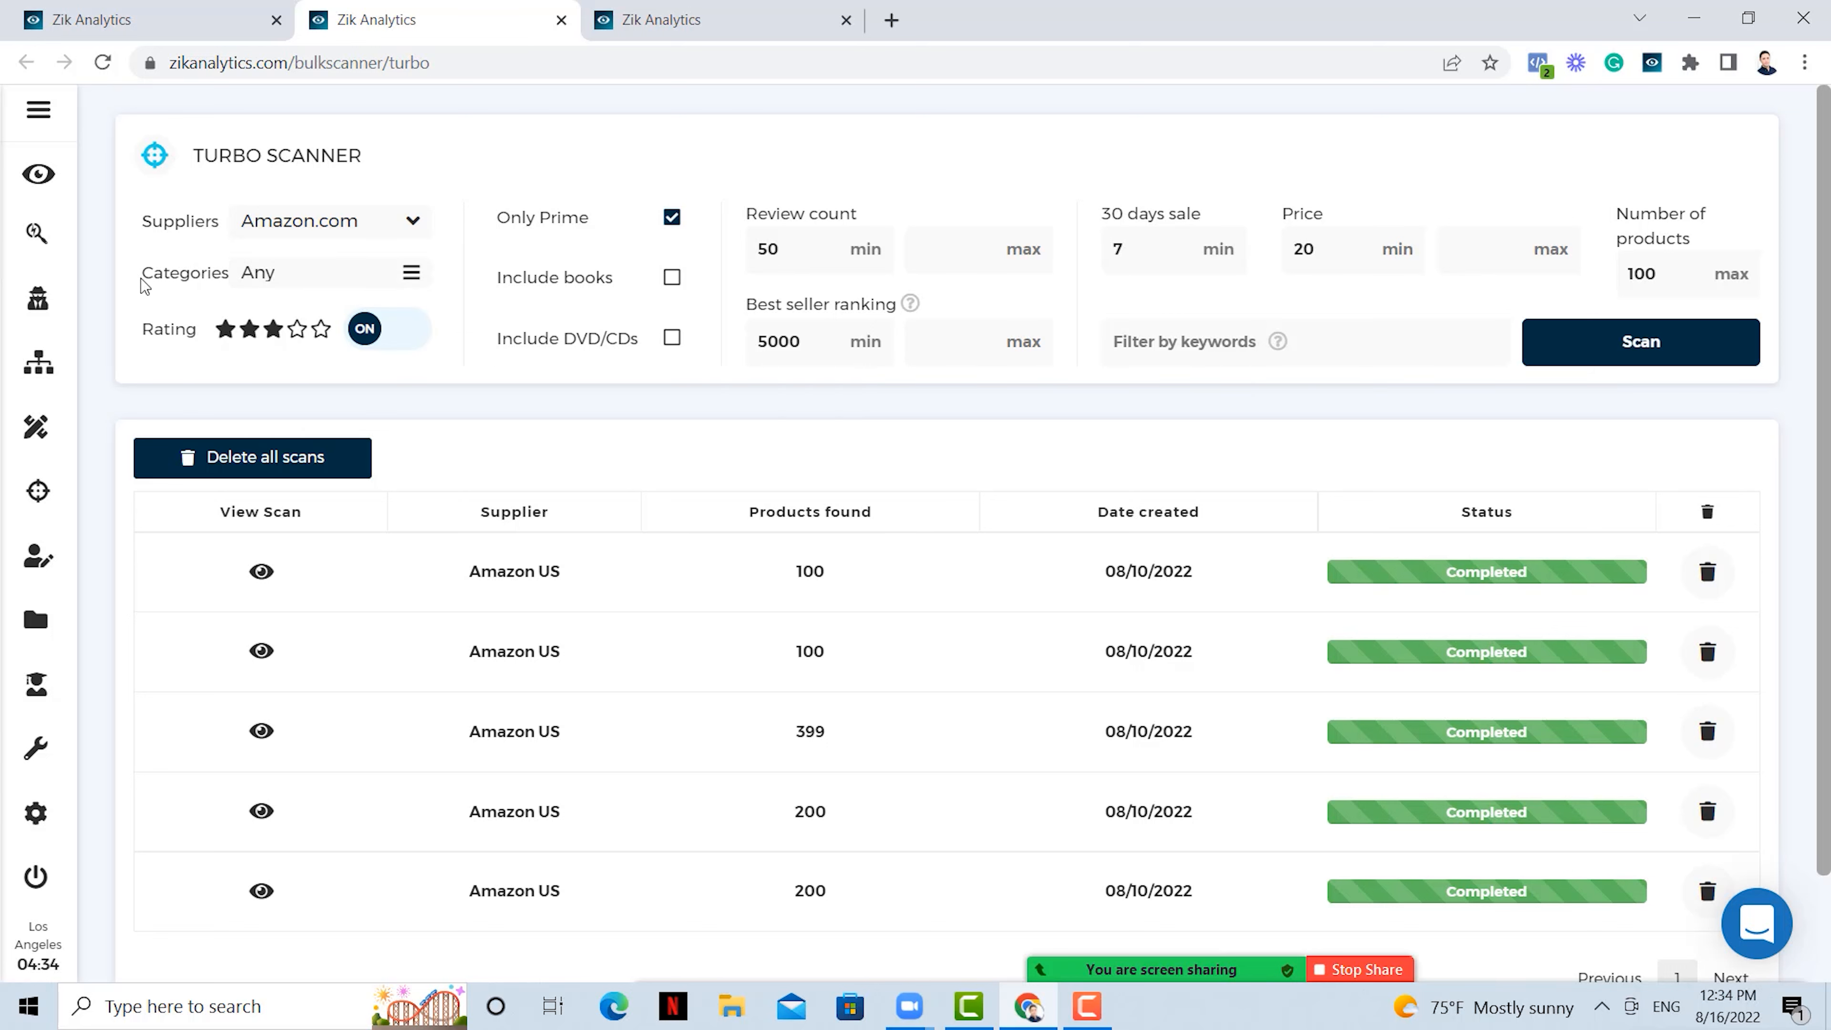
pyautogui.click(299, 280)
pyautogui.scroll(-3, 674, 311)
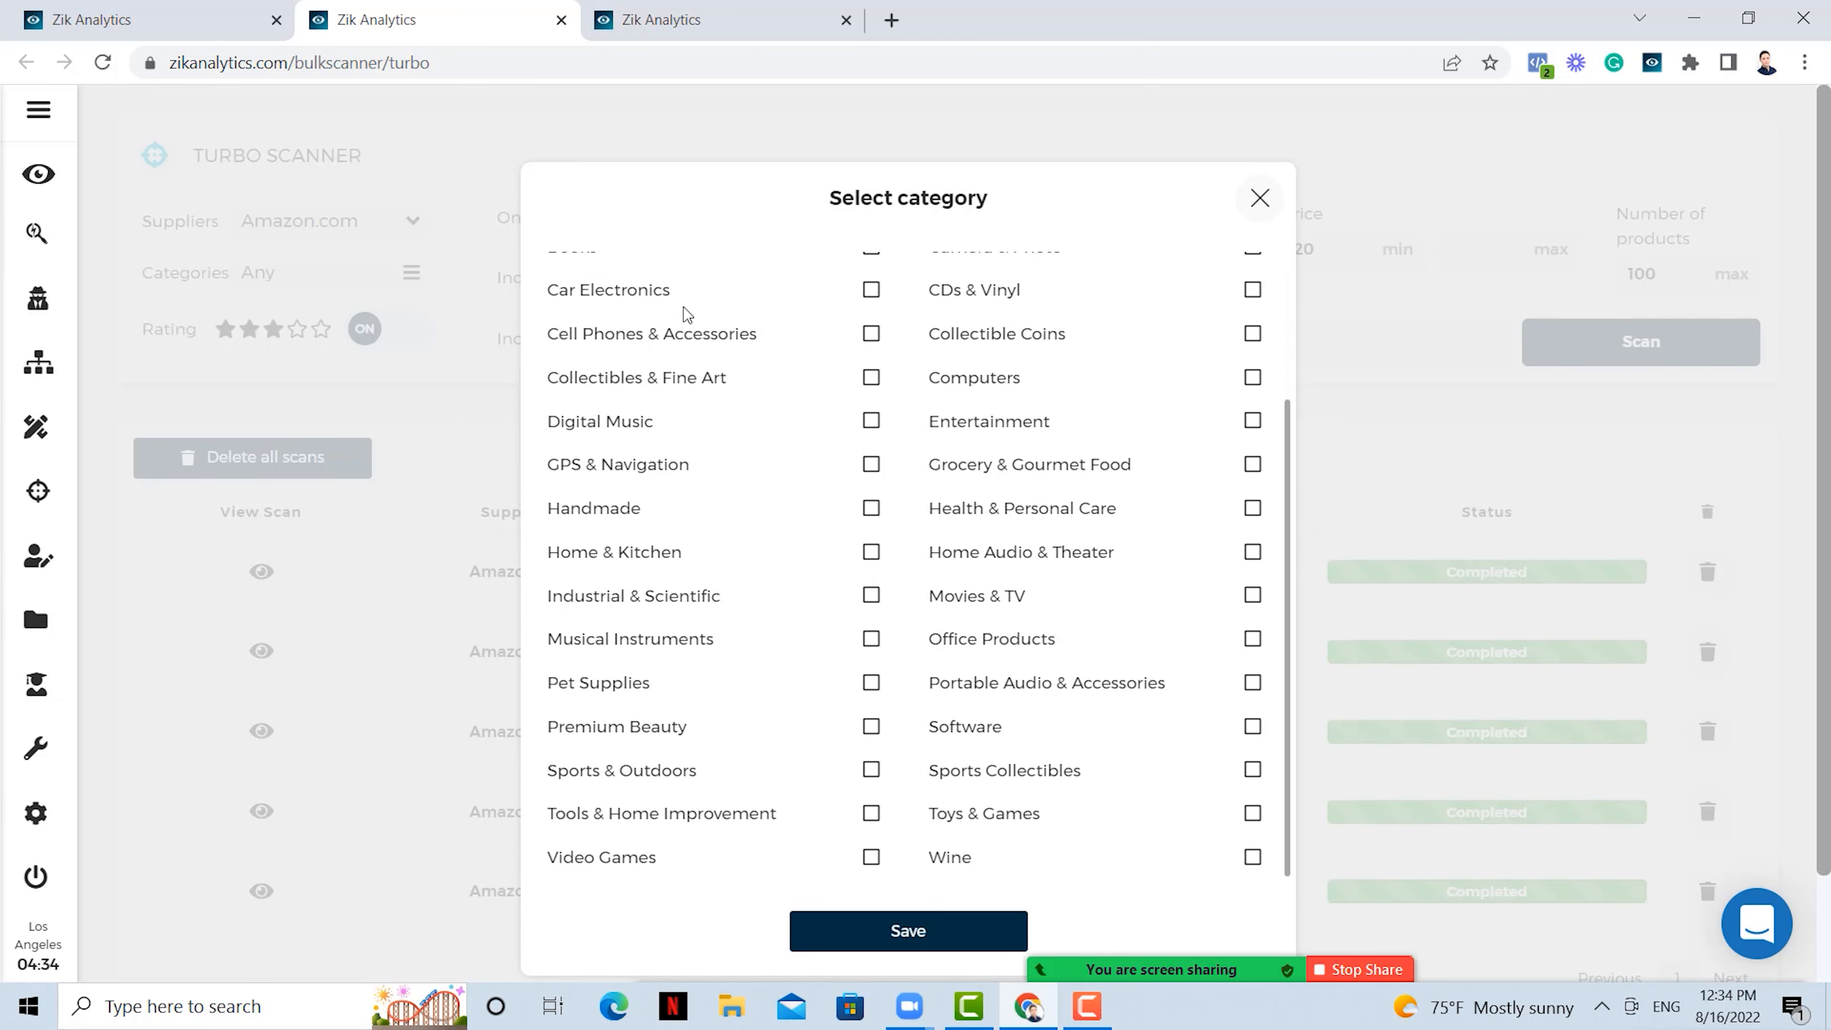
pyautogui.scroll(3, 681, 364)
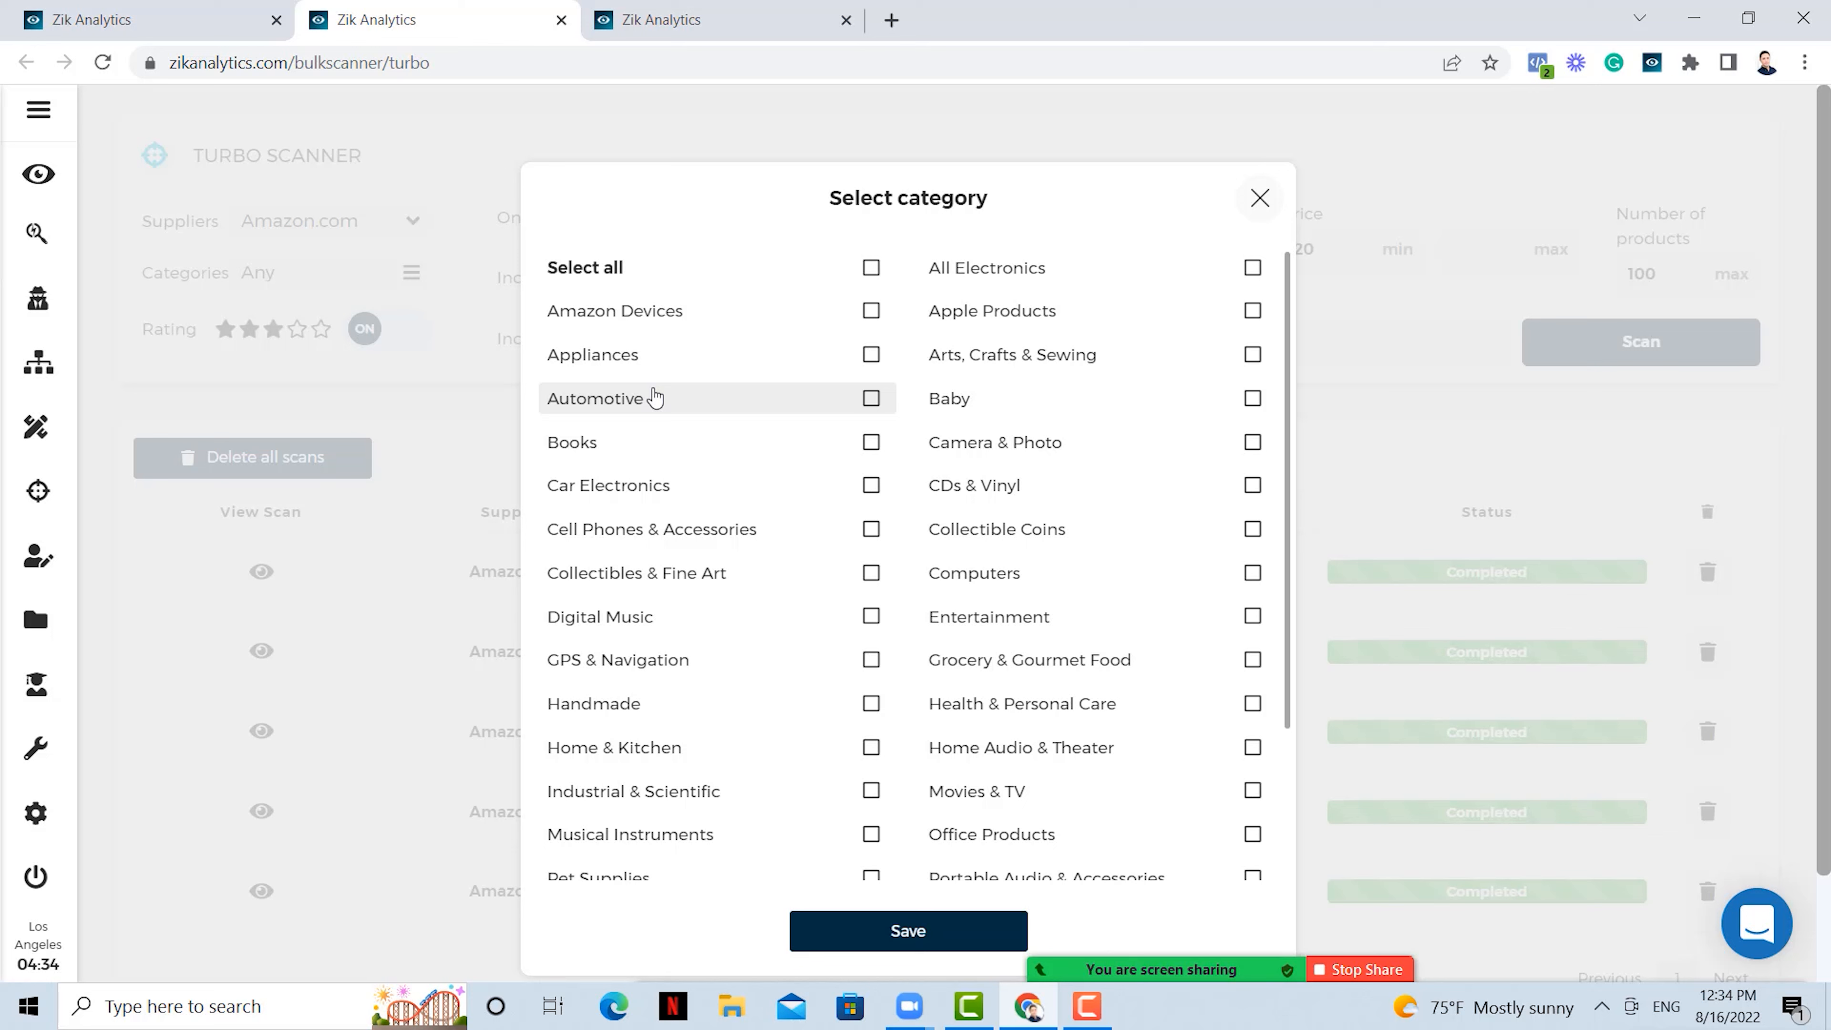
pyautogui.click(871, 269)
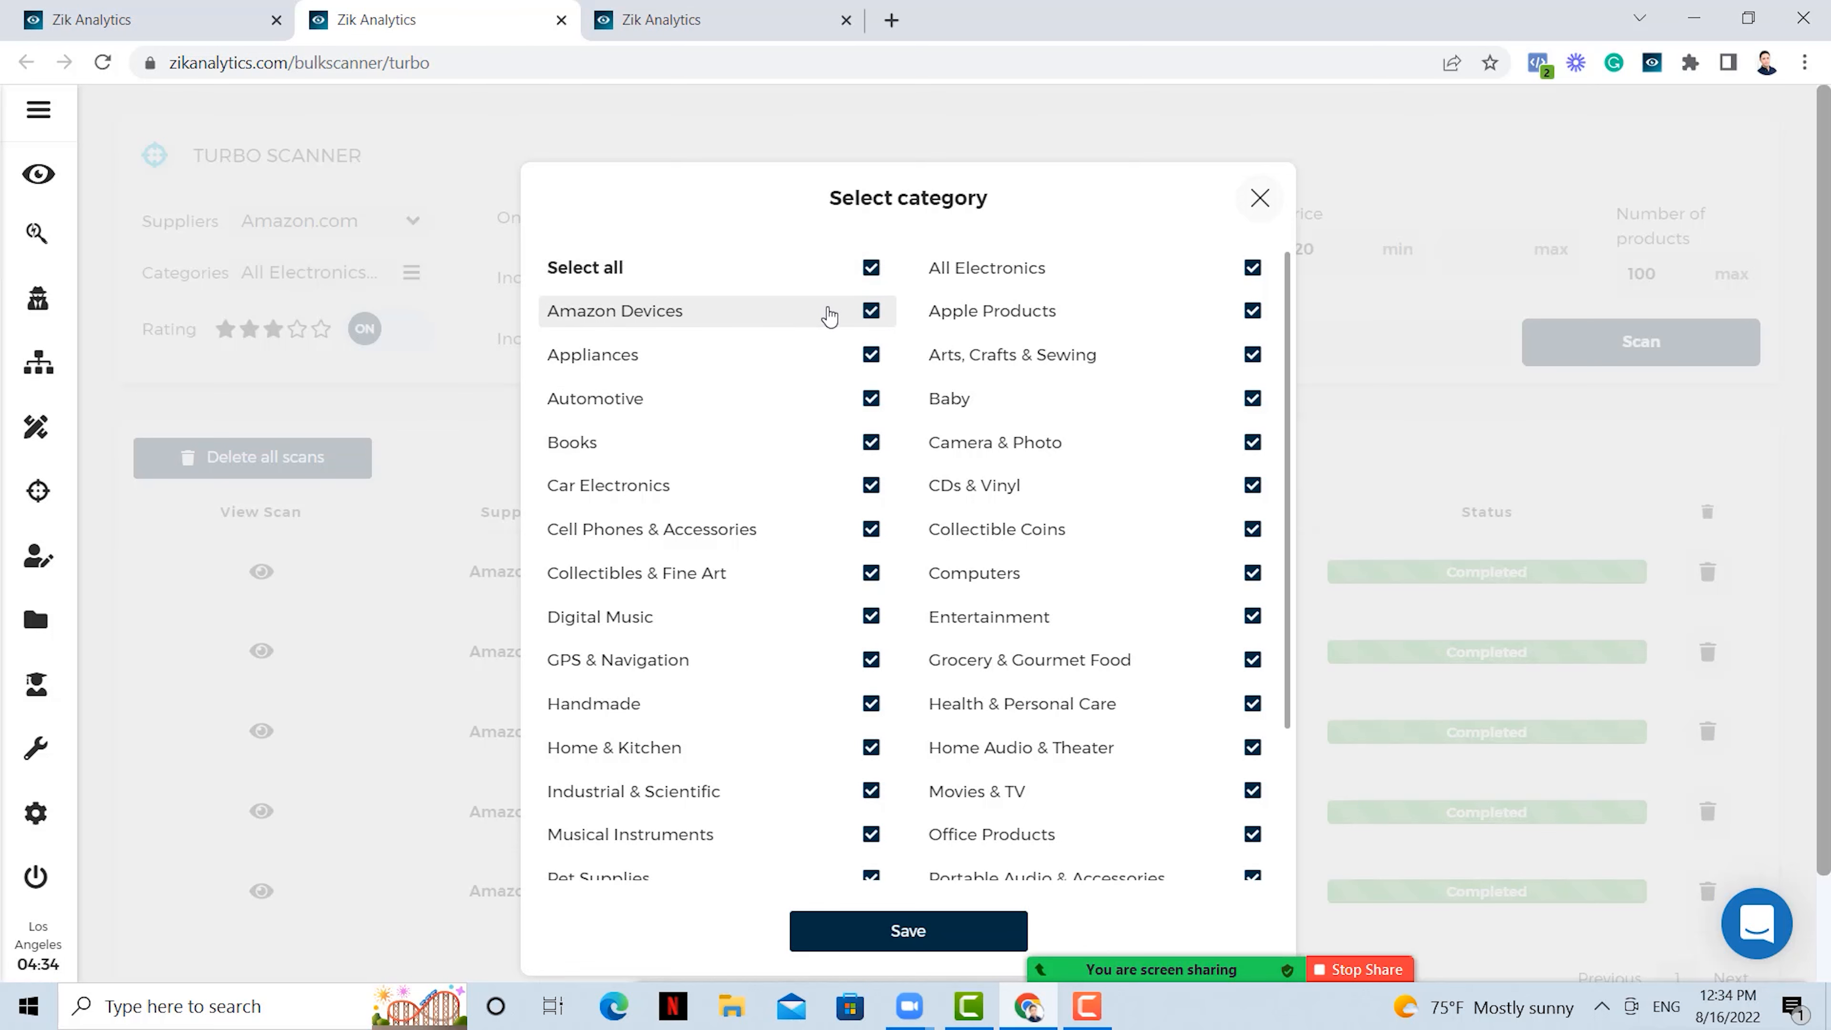
# Exclude Amazon Devices, All Electronics, Apple Products, CDs & Vinyl and Books from the selected categories.
pyautogui.scroll(-2, 834, 284)
pyautogui.scroll(2, 825, 320)
pyautogui.click(871, 310)
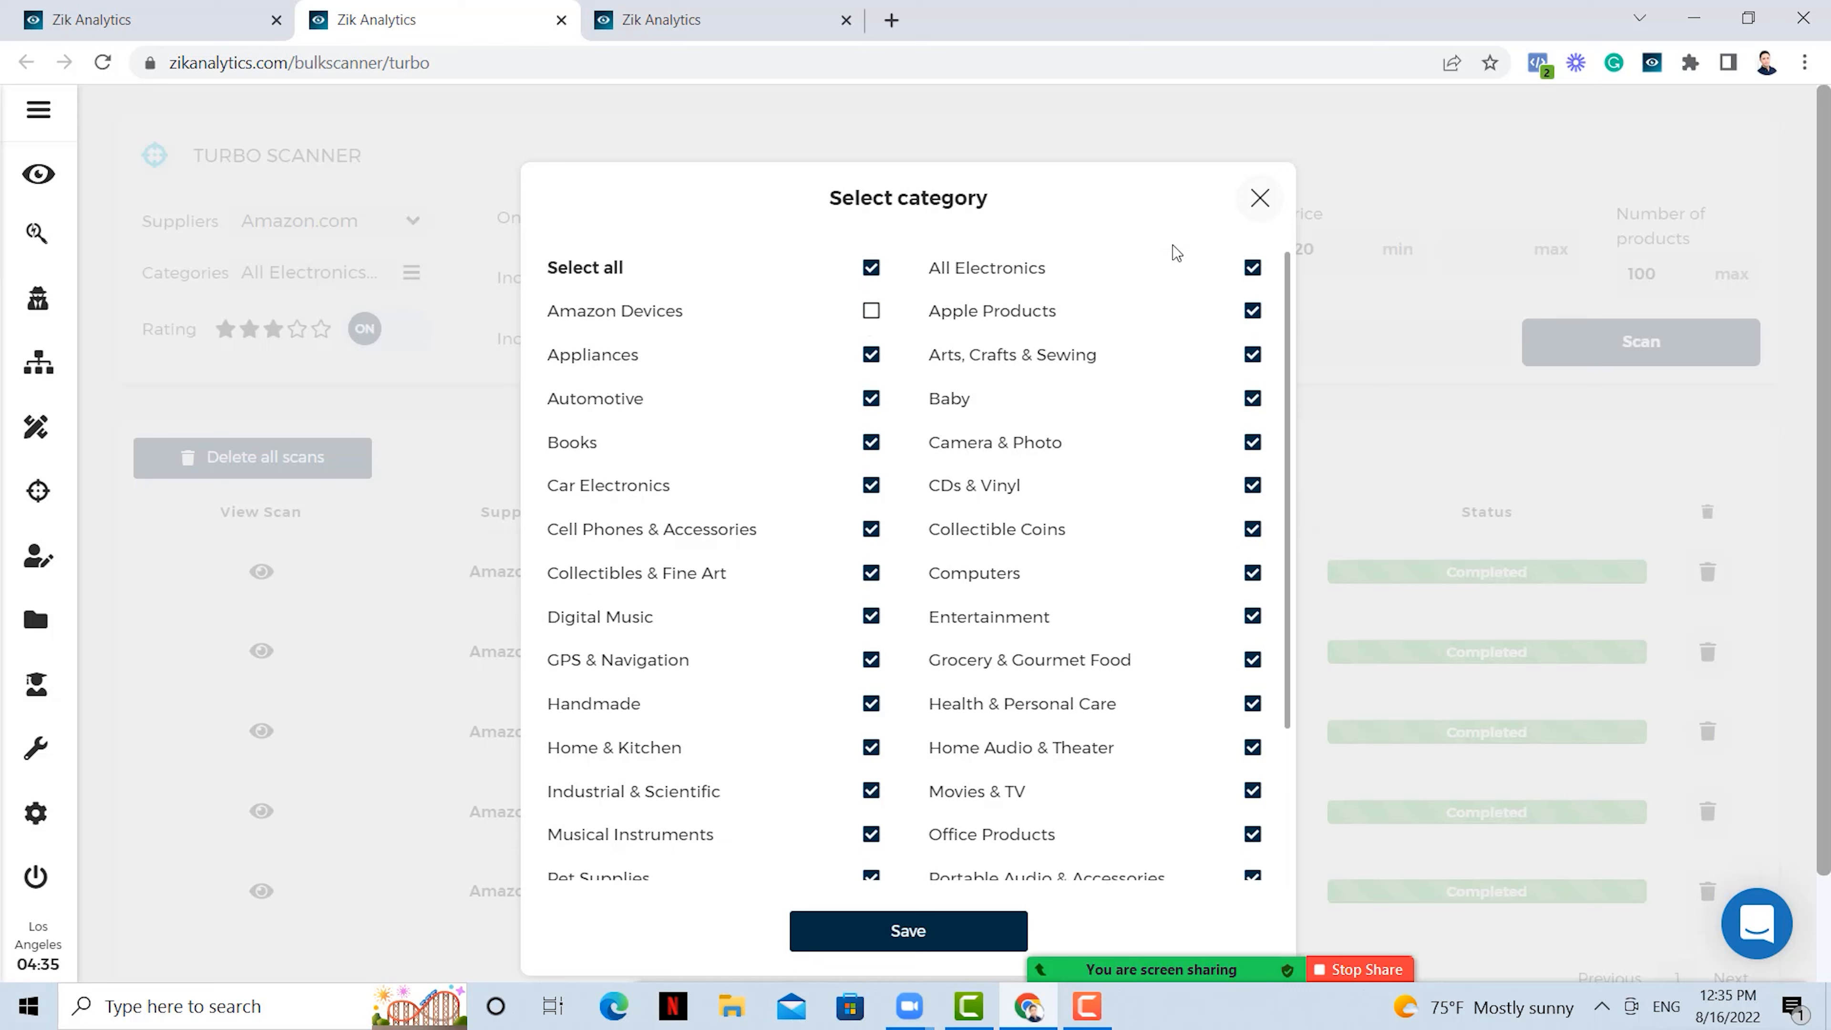
pyautogui.click(1253, 270)
pyautogui.click(1253, 310)
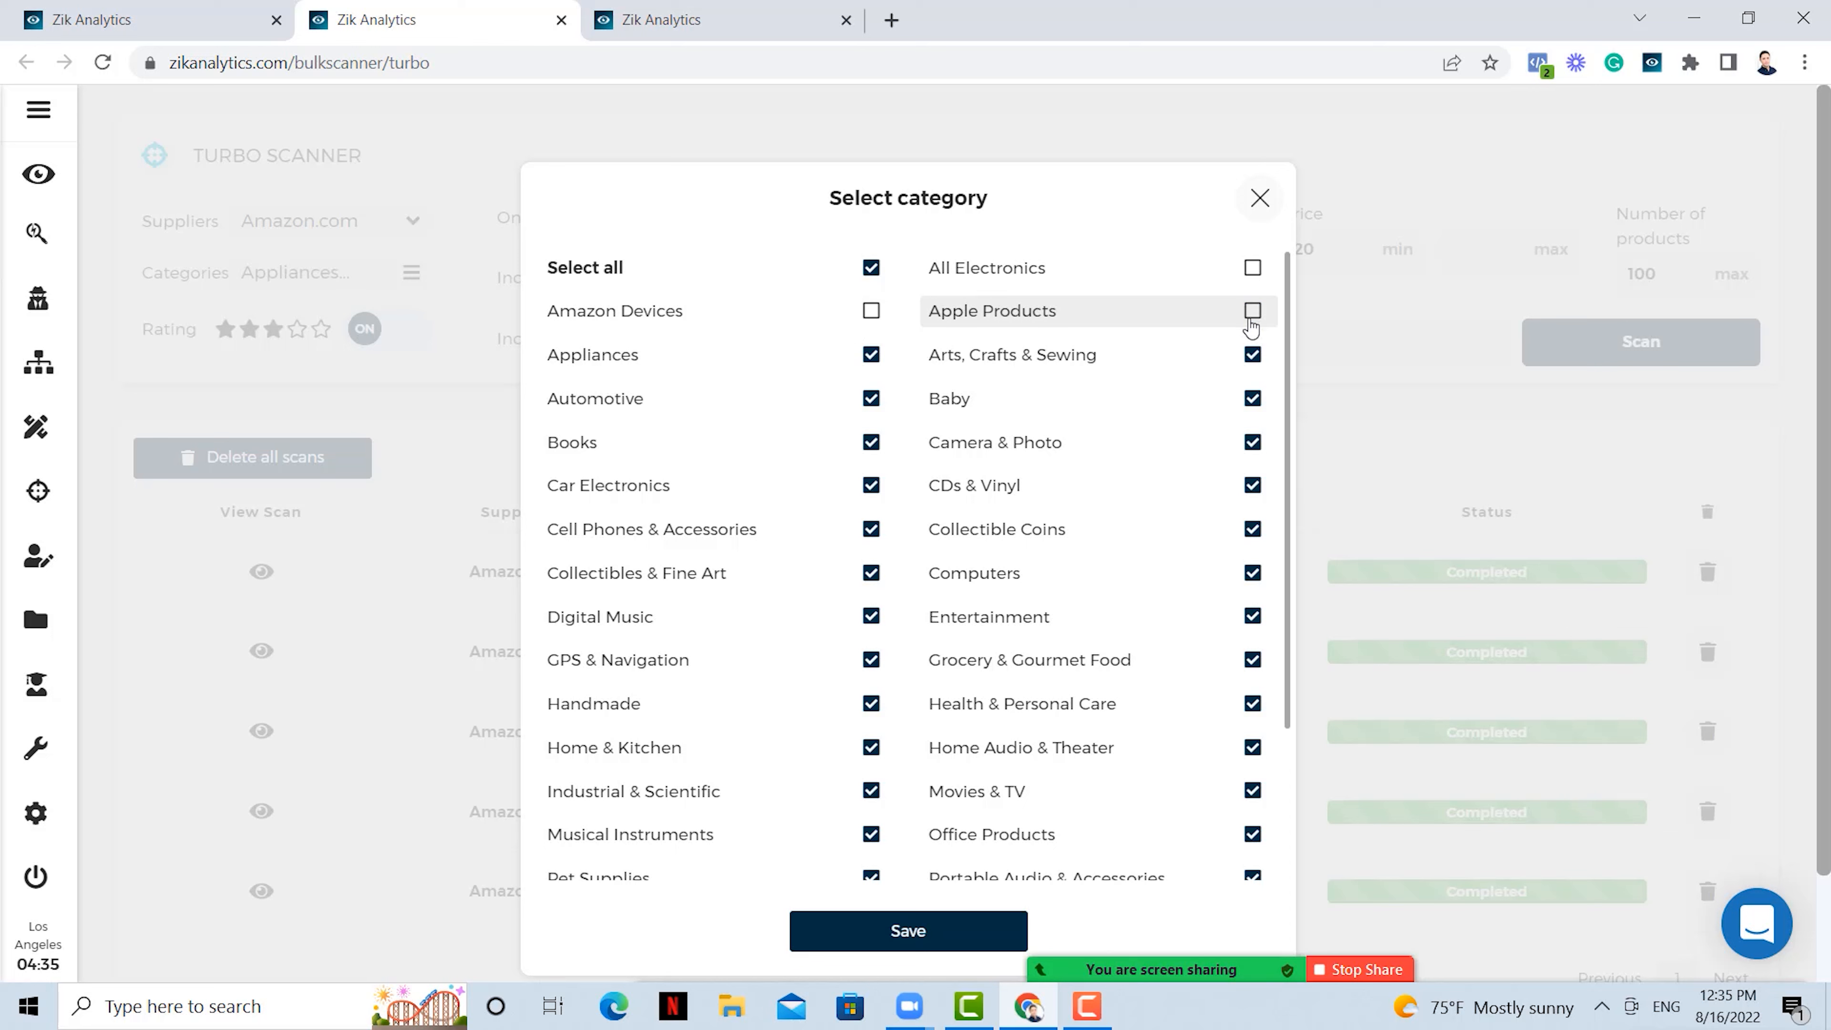
pyautogui.click(1251, 357)
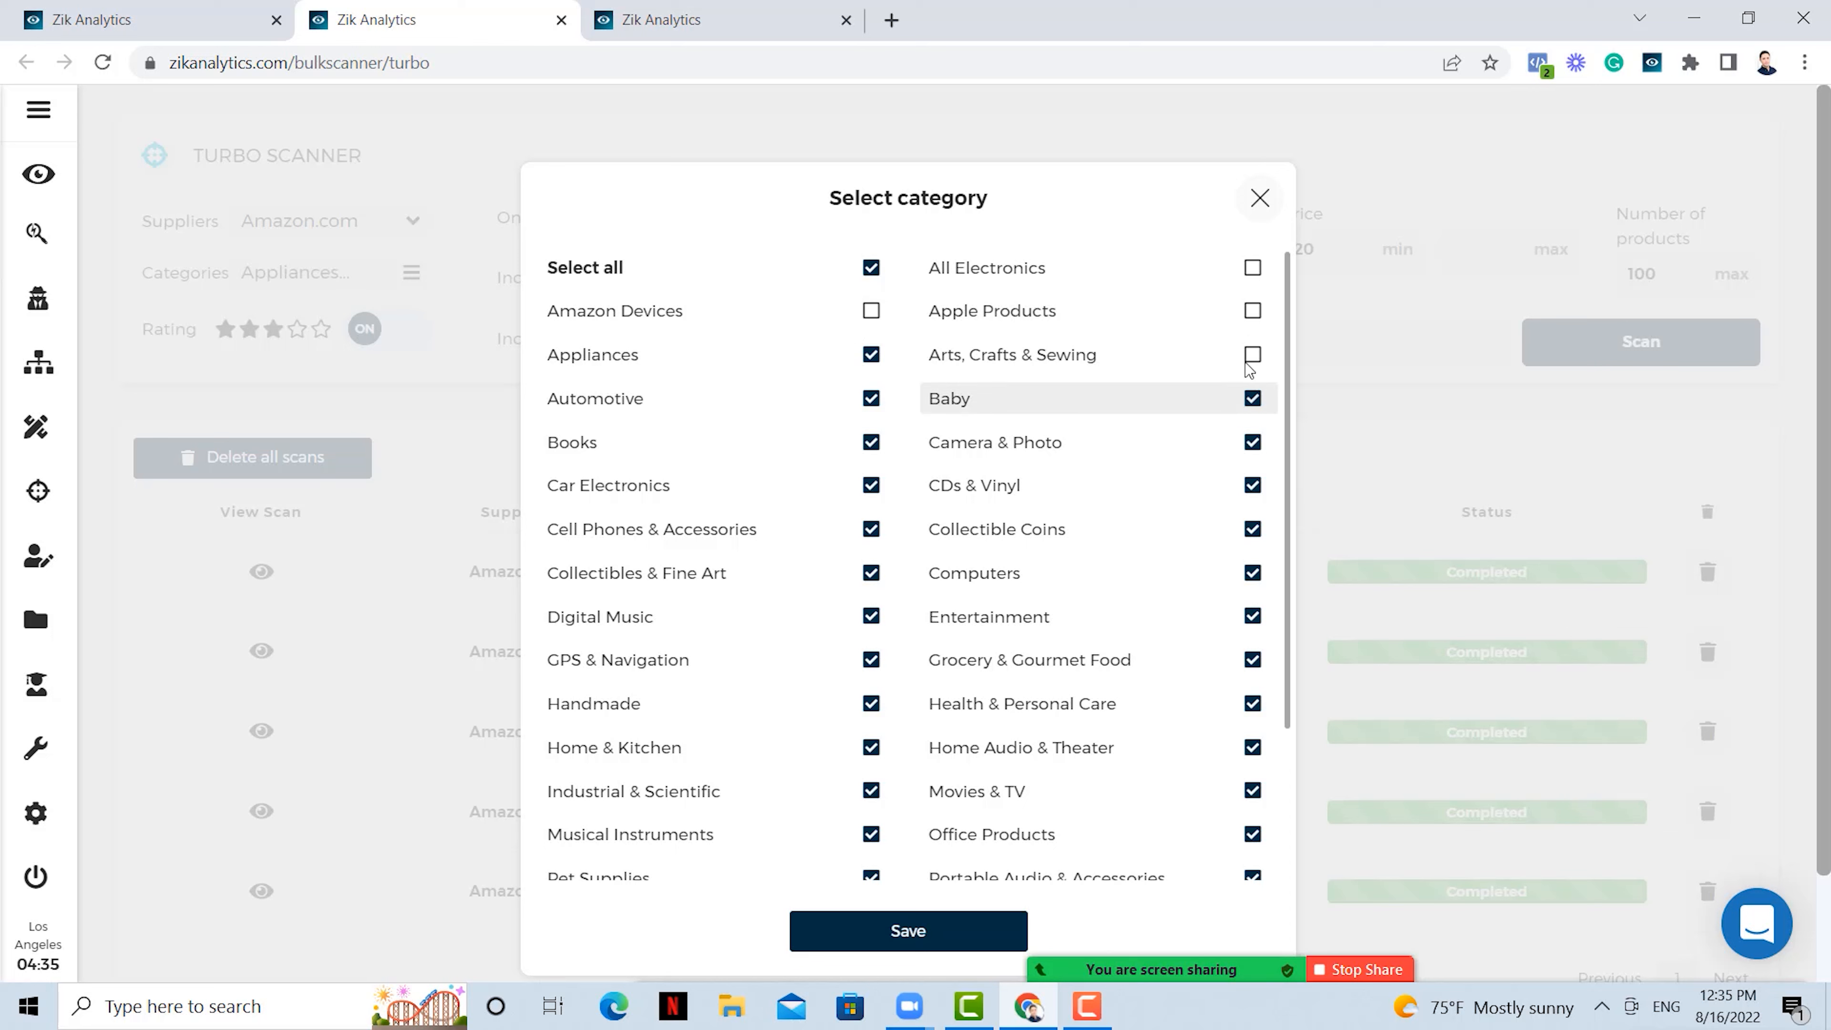
pyautogui.click(1253, 355)
pyautogui.click(1253, 485)
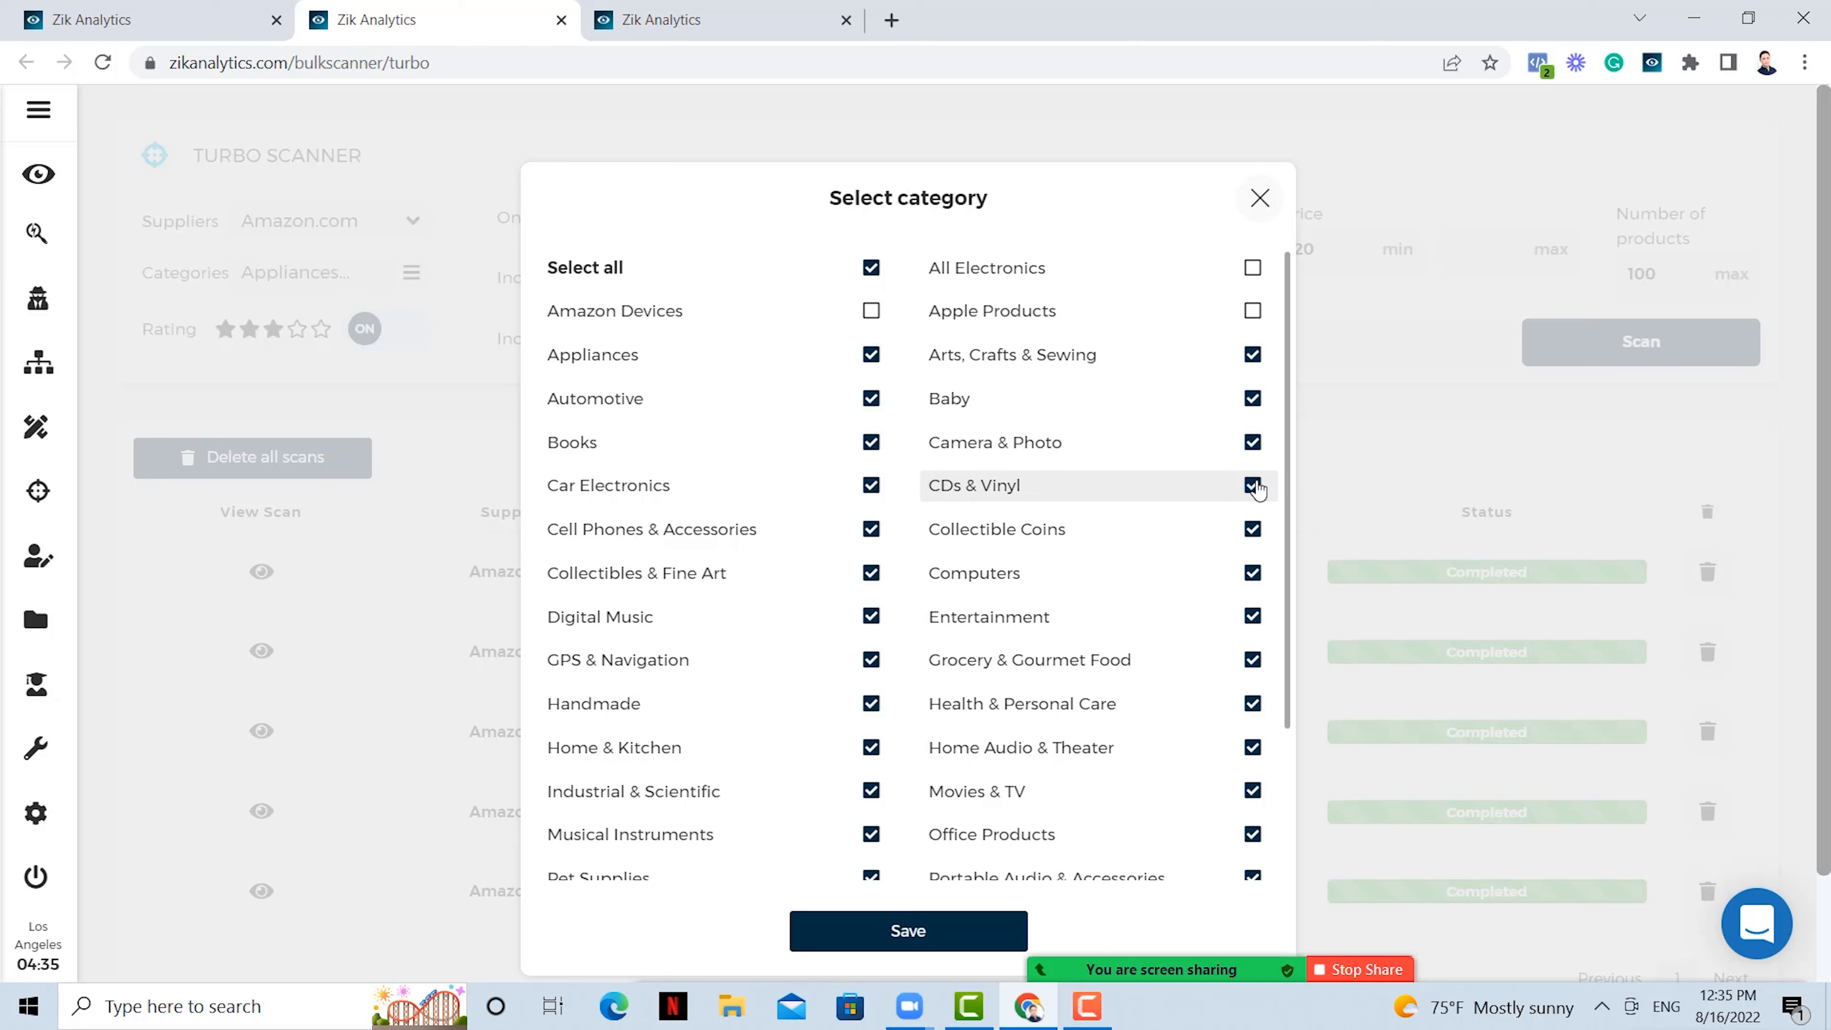
pyautogui.click(867, 446)
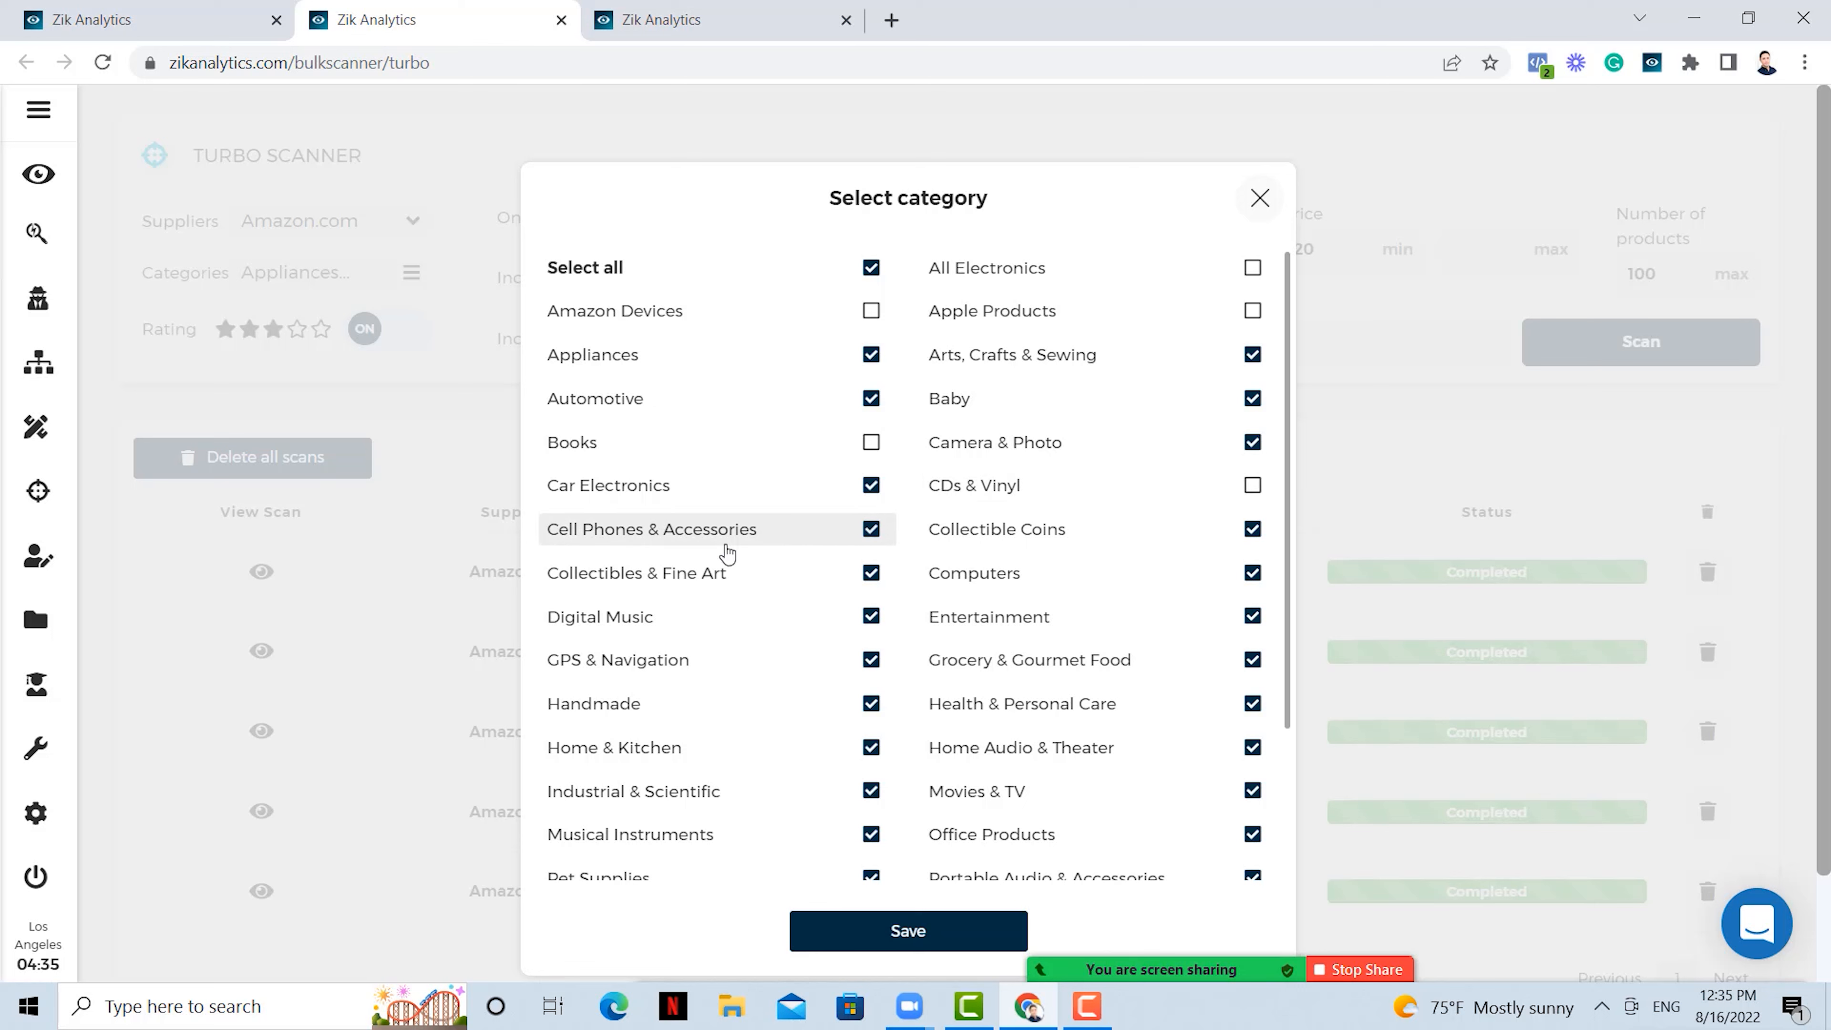
# Exclude Premium Beauty and Health & Personal Care as well, and save the category selection.
pyautogui.scroll(-2, 829, 461)
pyautogui.scroll(-1, 789, 501)
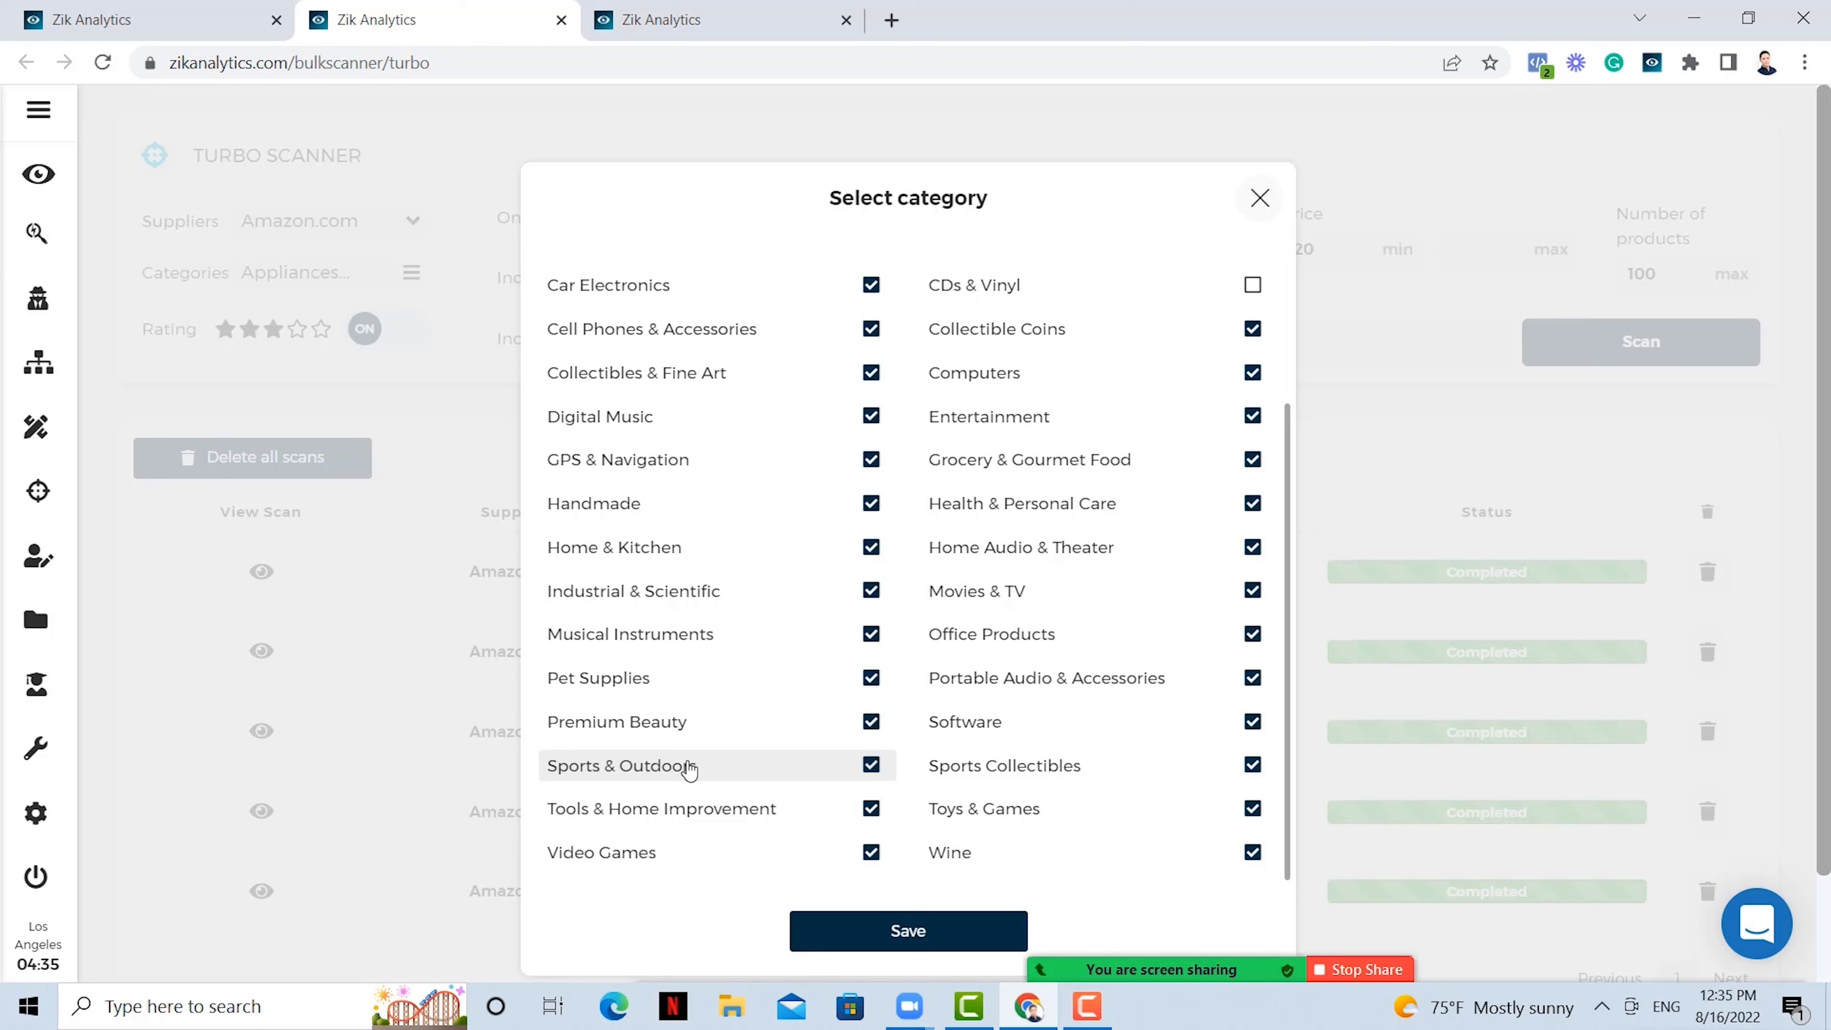
pyautogui.click(870, 727)
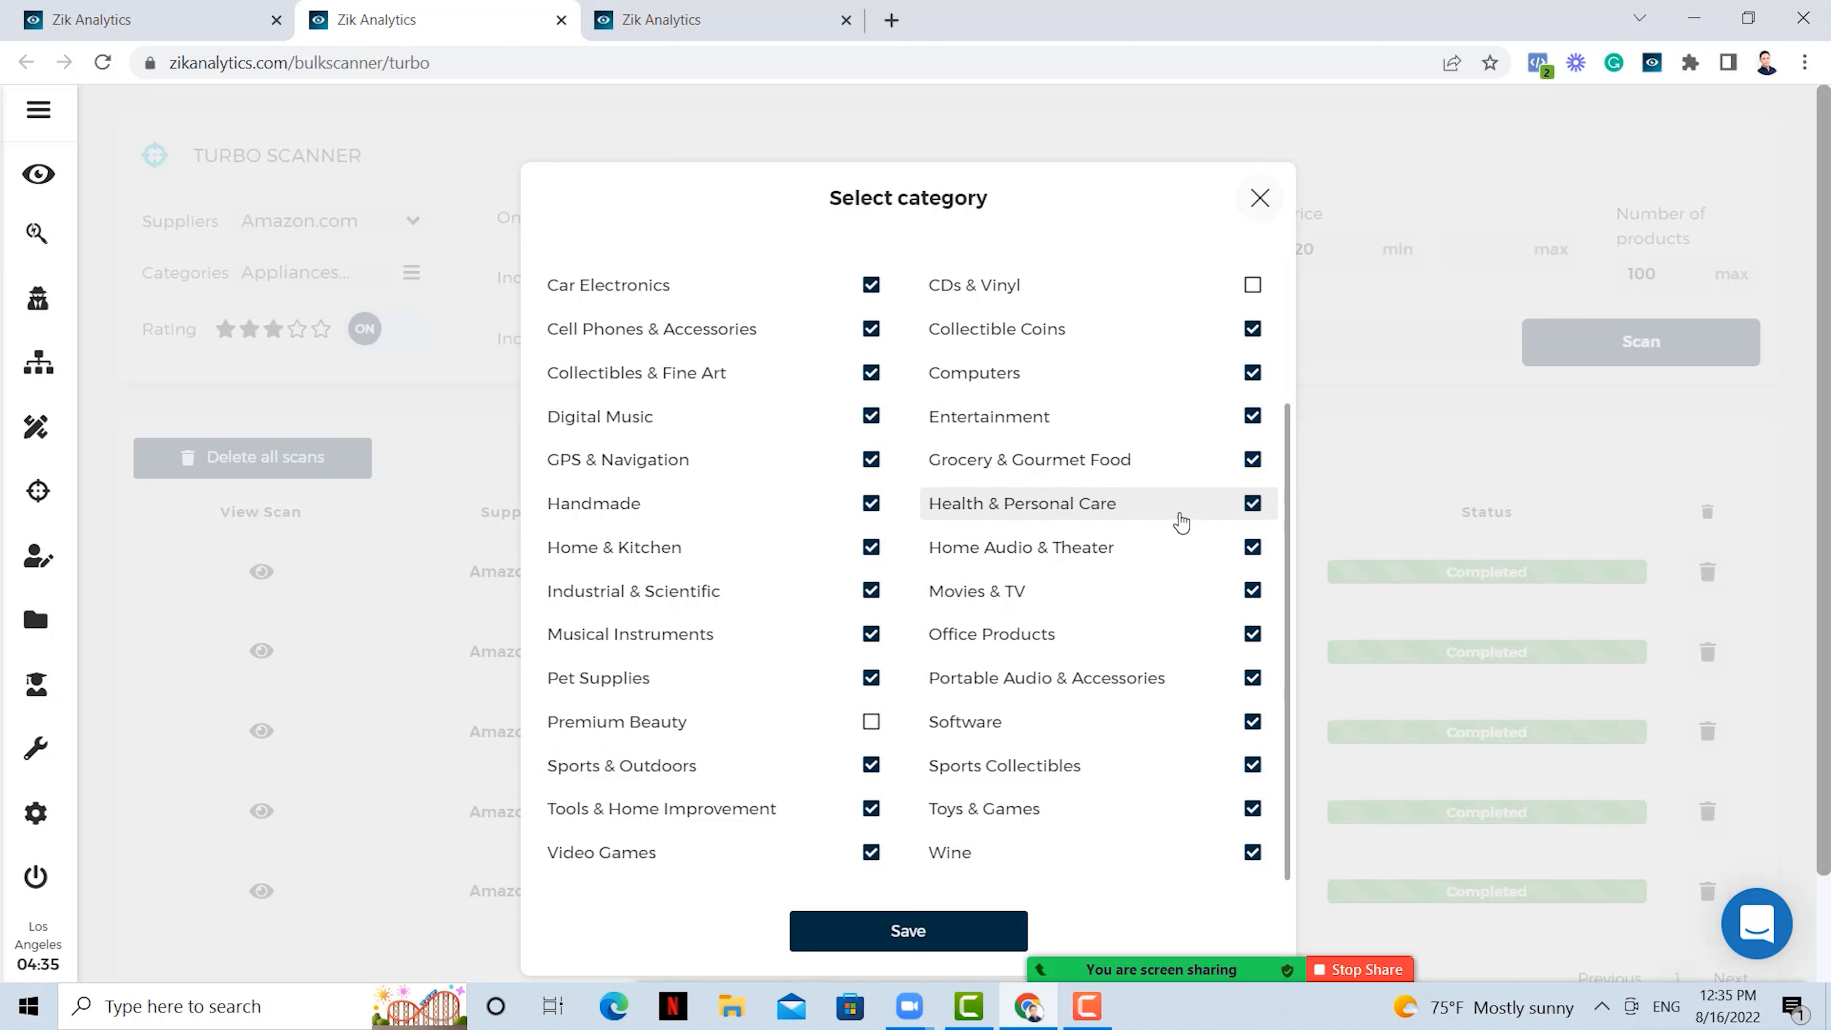
pyautogui.click(1244, 511)
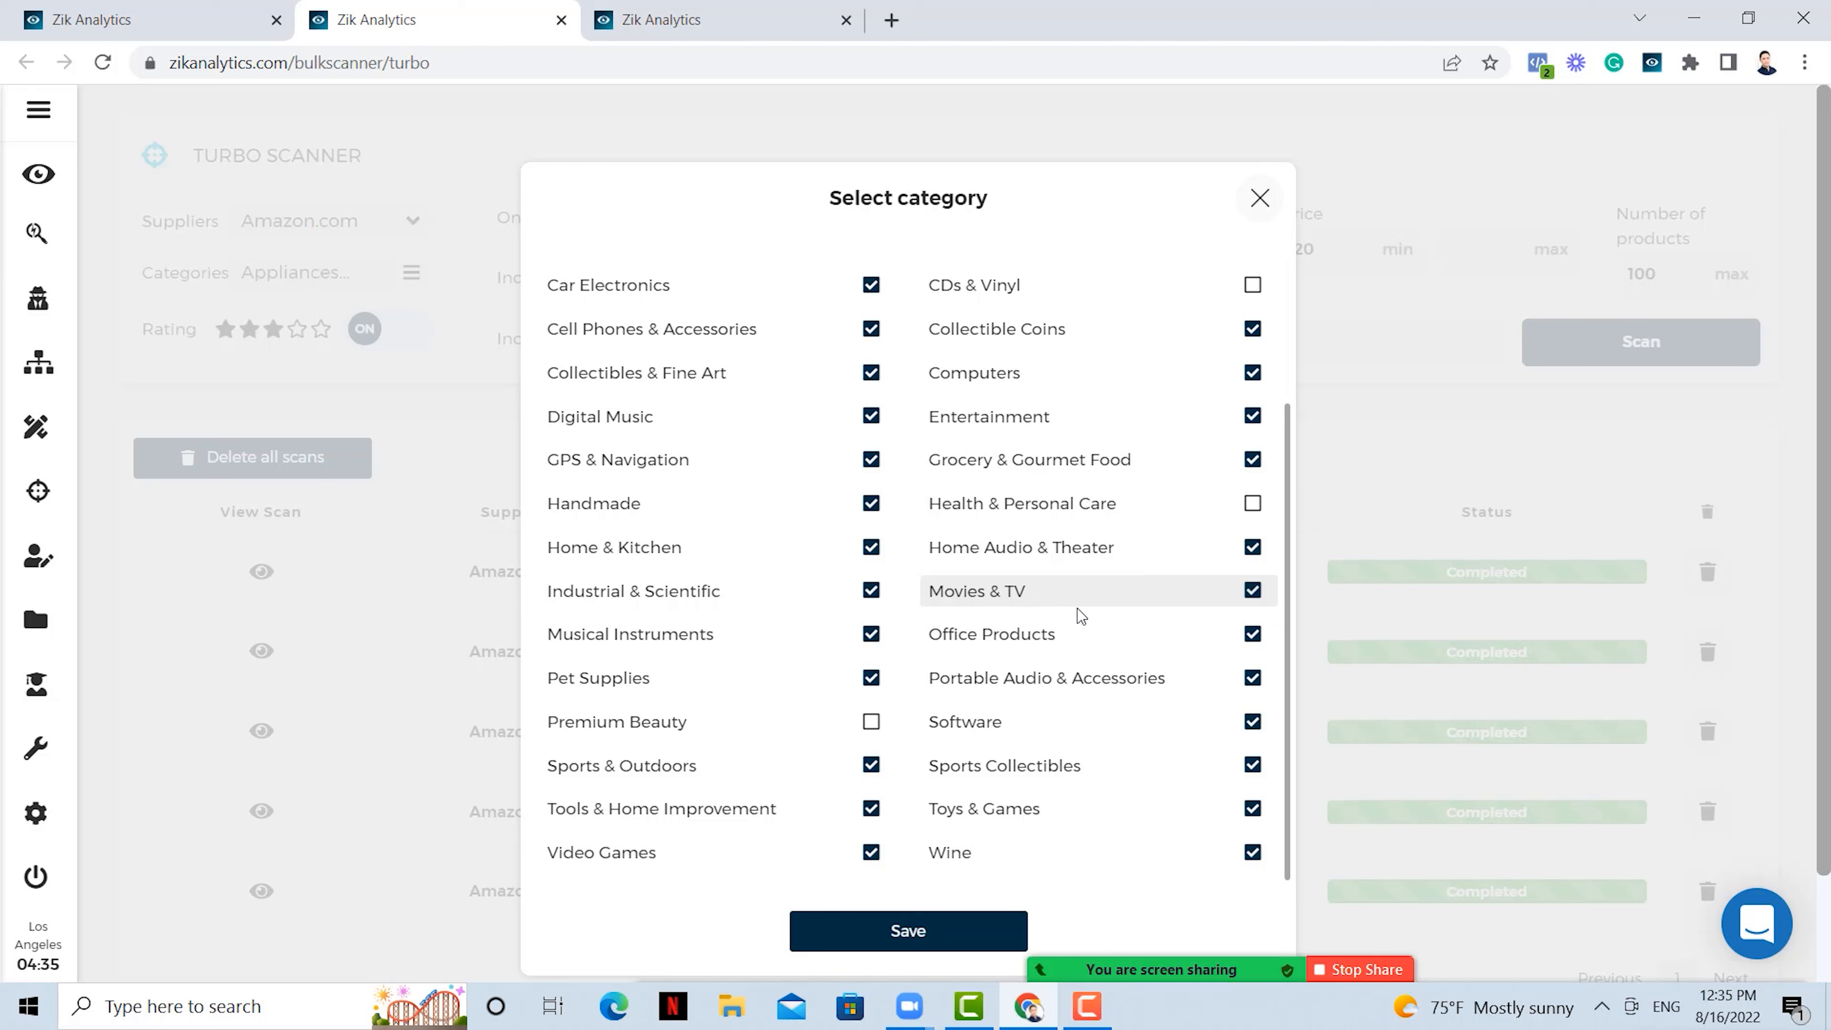
pyautogui.scroll(3, 1067, 613)
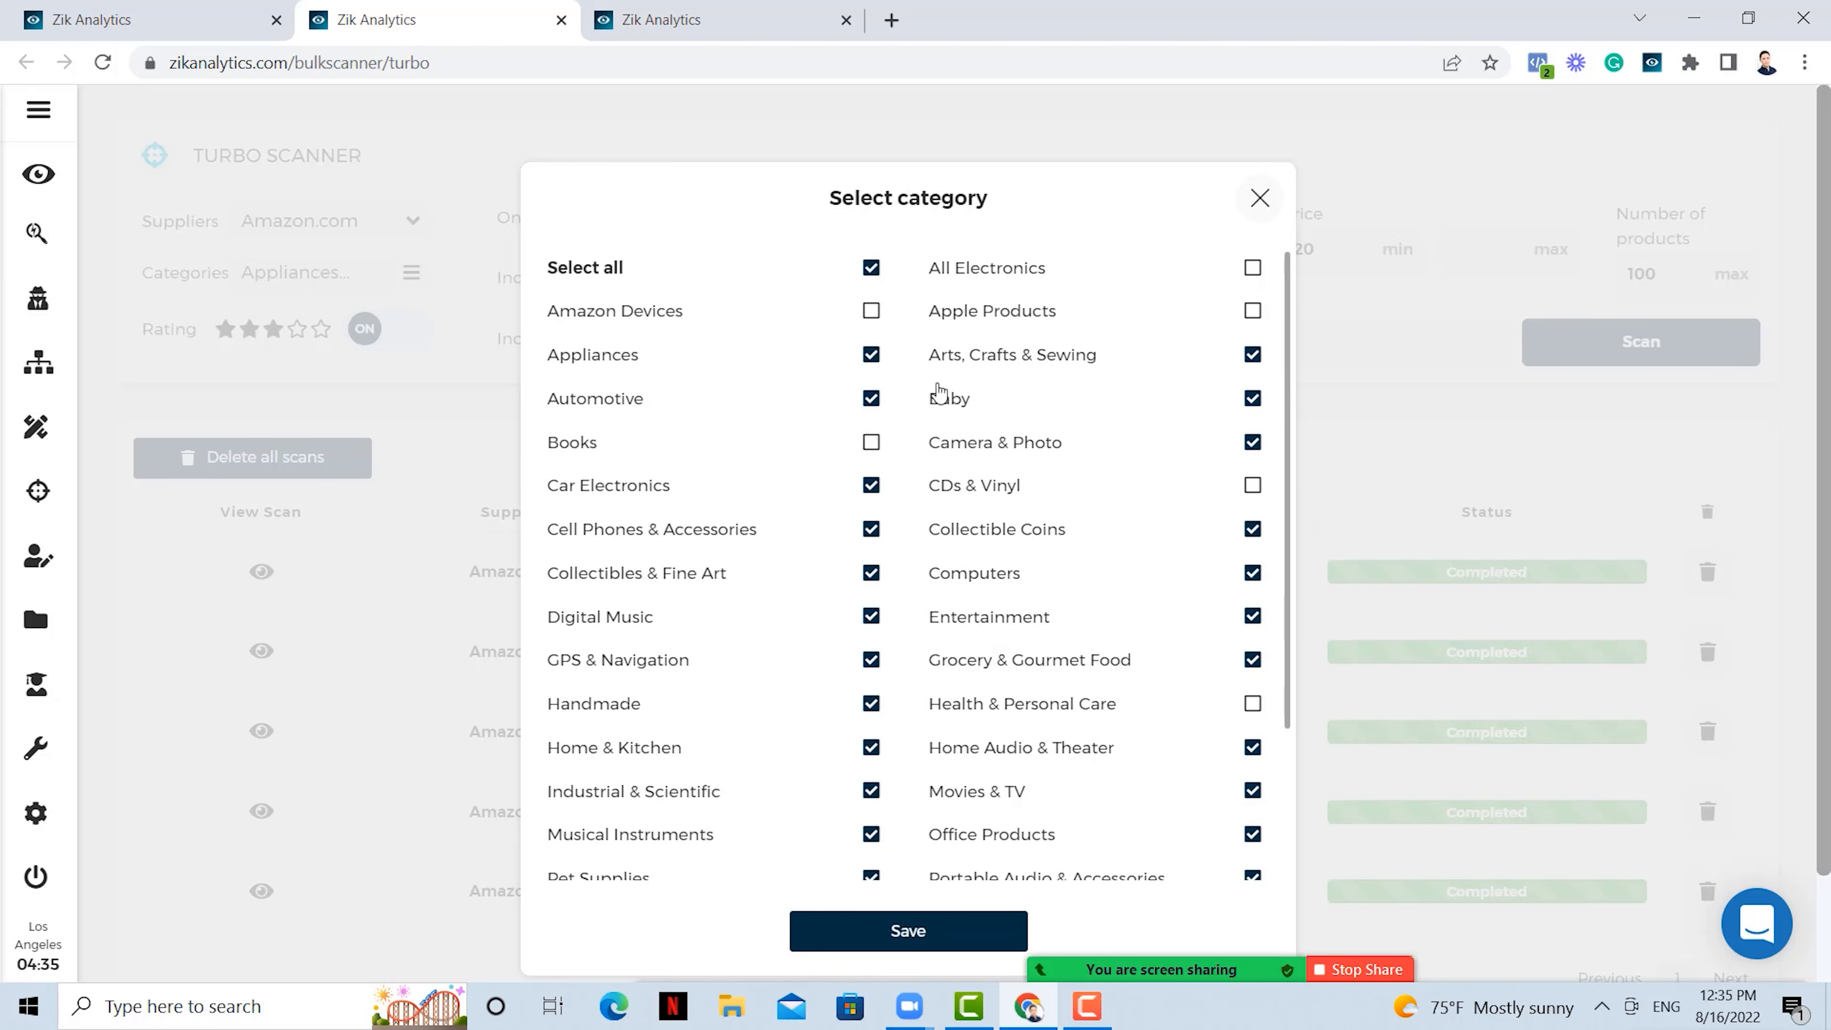
pyautogui.click(870, 440)
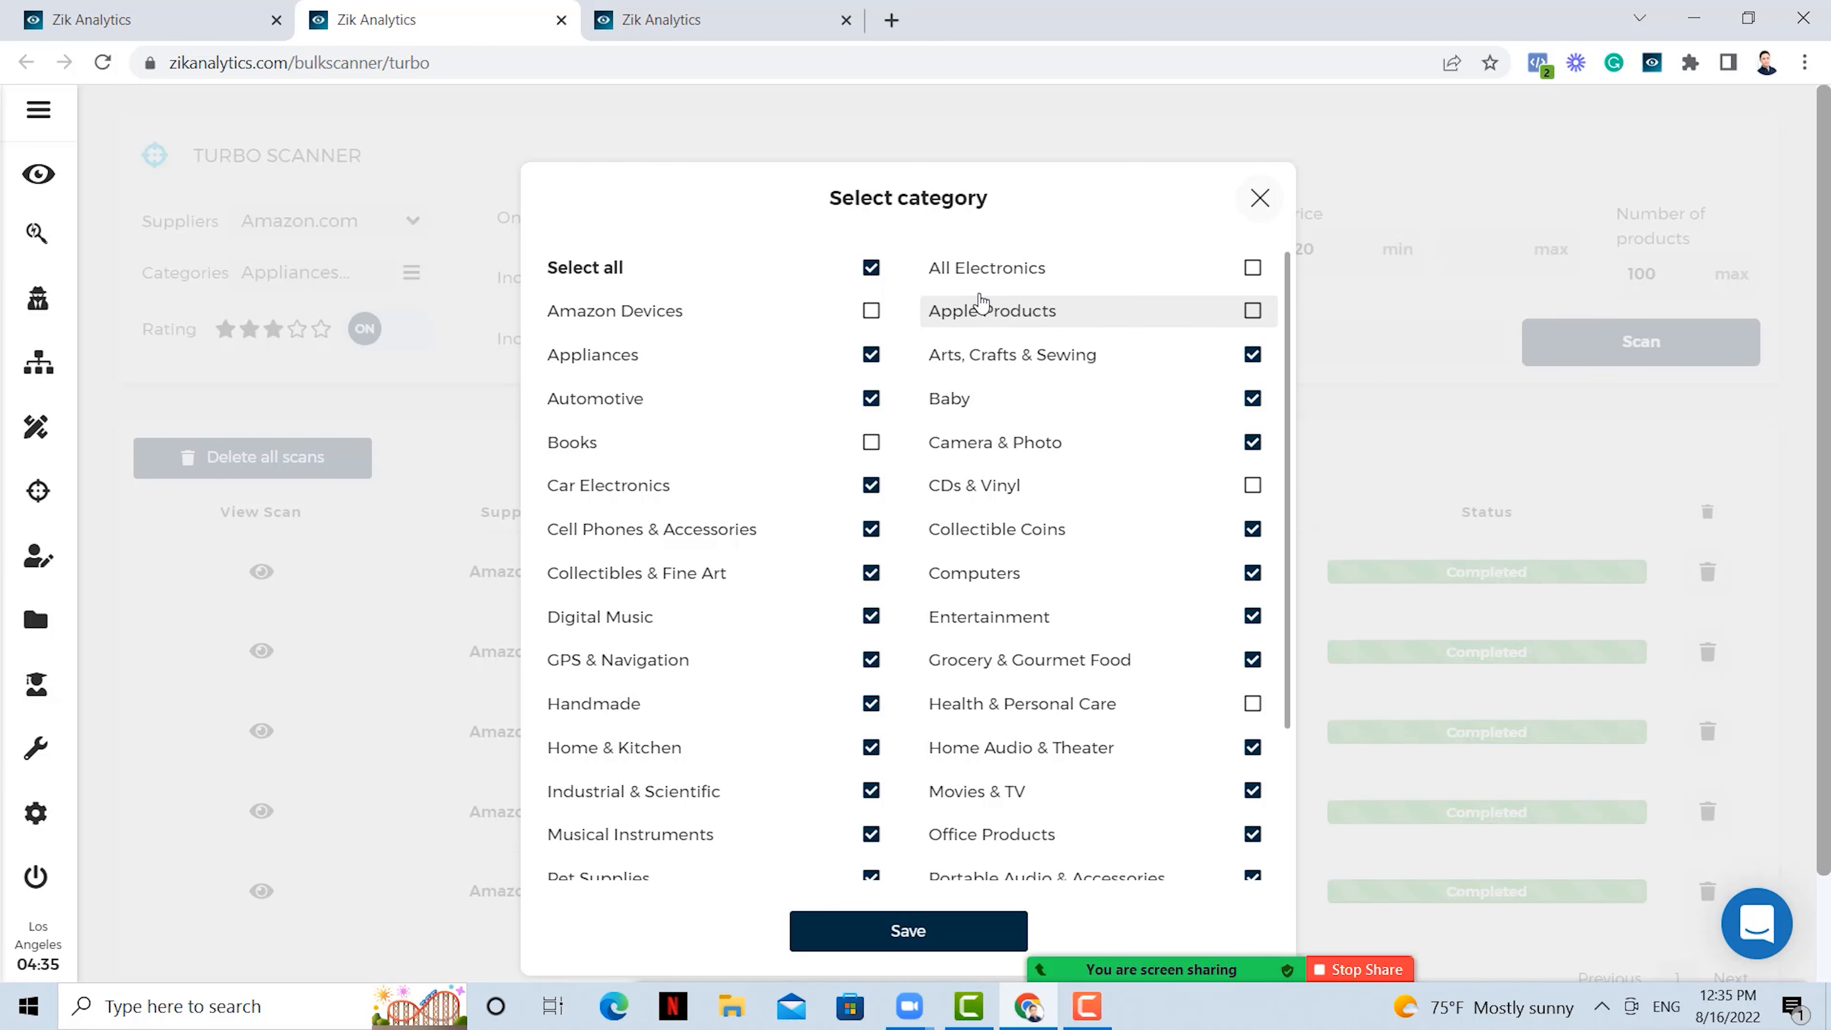
pyautogui.scroll(-5, 935, 384)
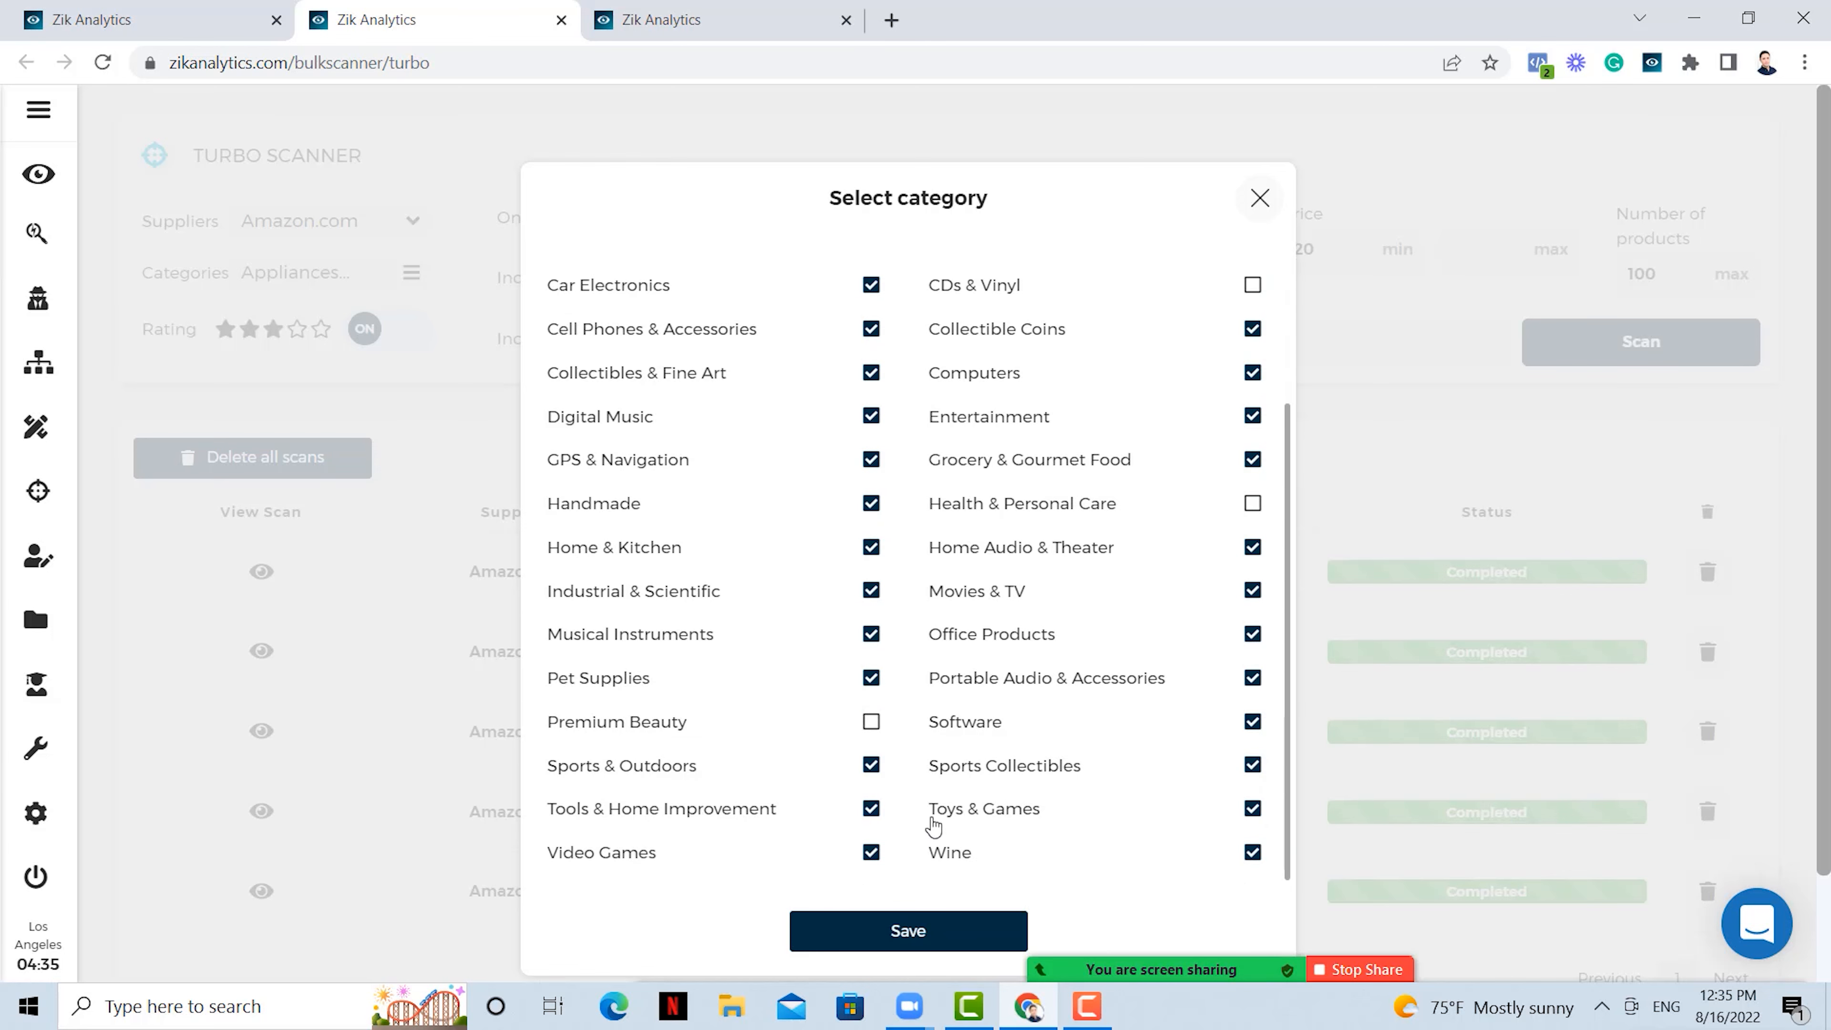
pyautogui.click(908, 932)
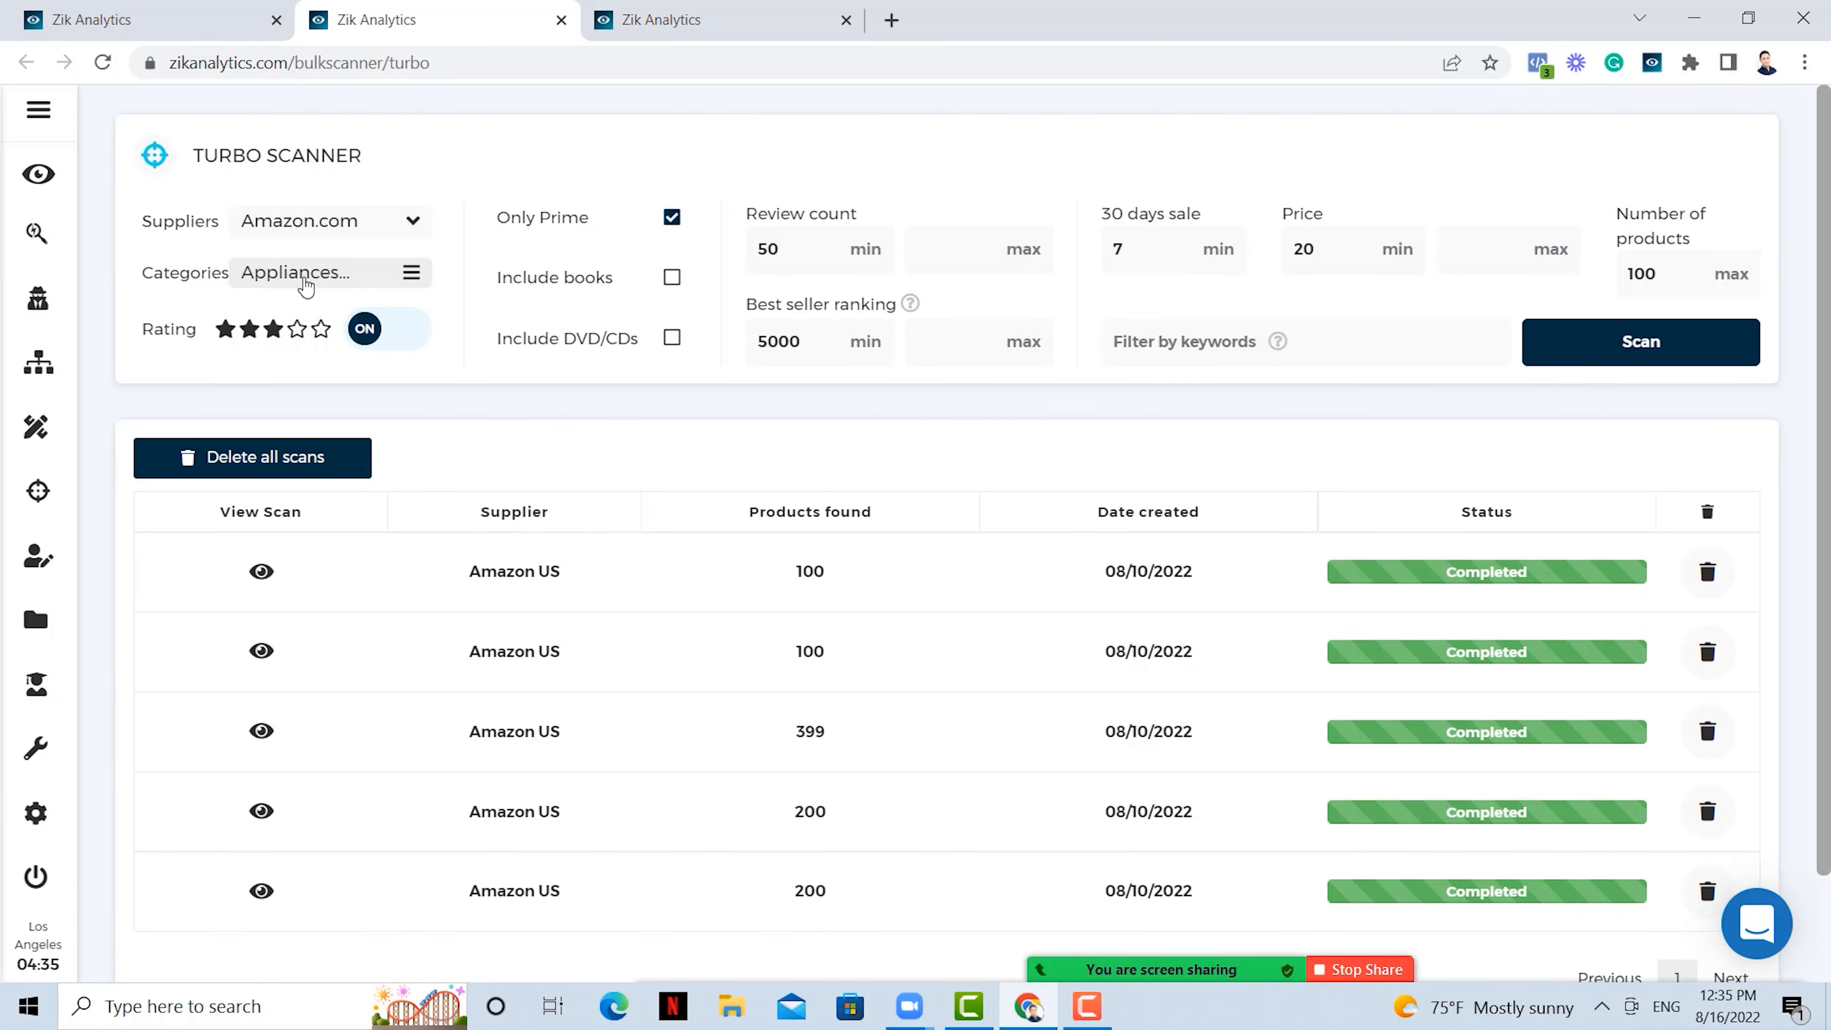
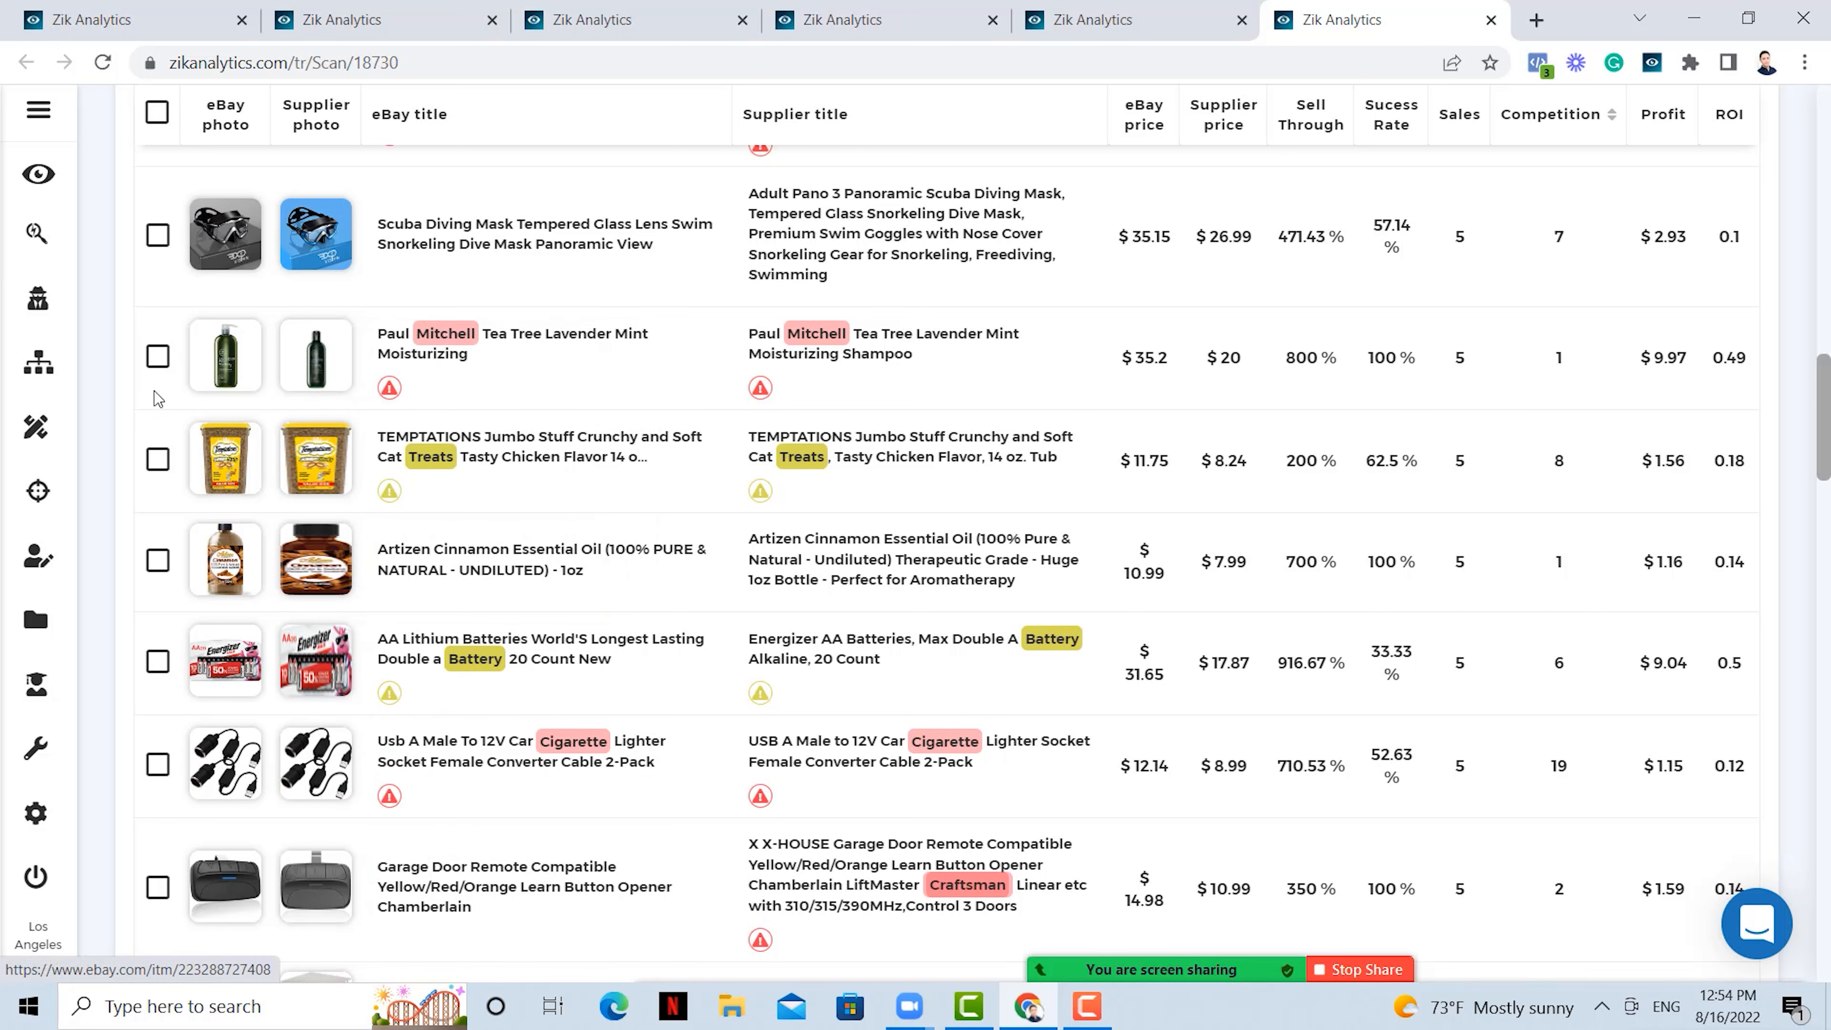
# Select all products on the first page of the Autods webinar scan and look through the listings flagged with highlighted keywords.
pyautogui.scroll(15, 159, 311)
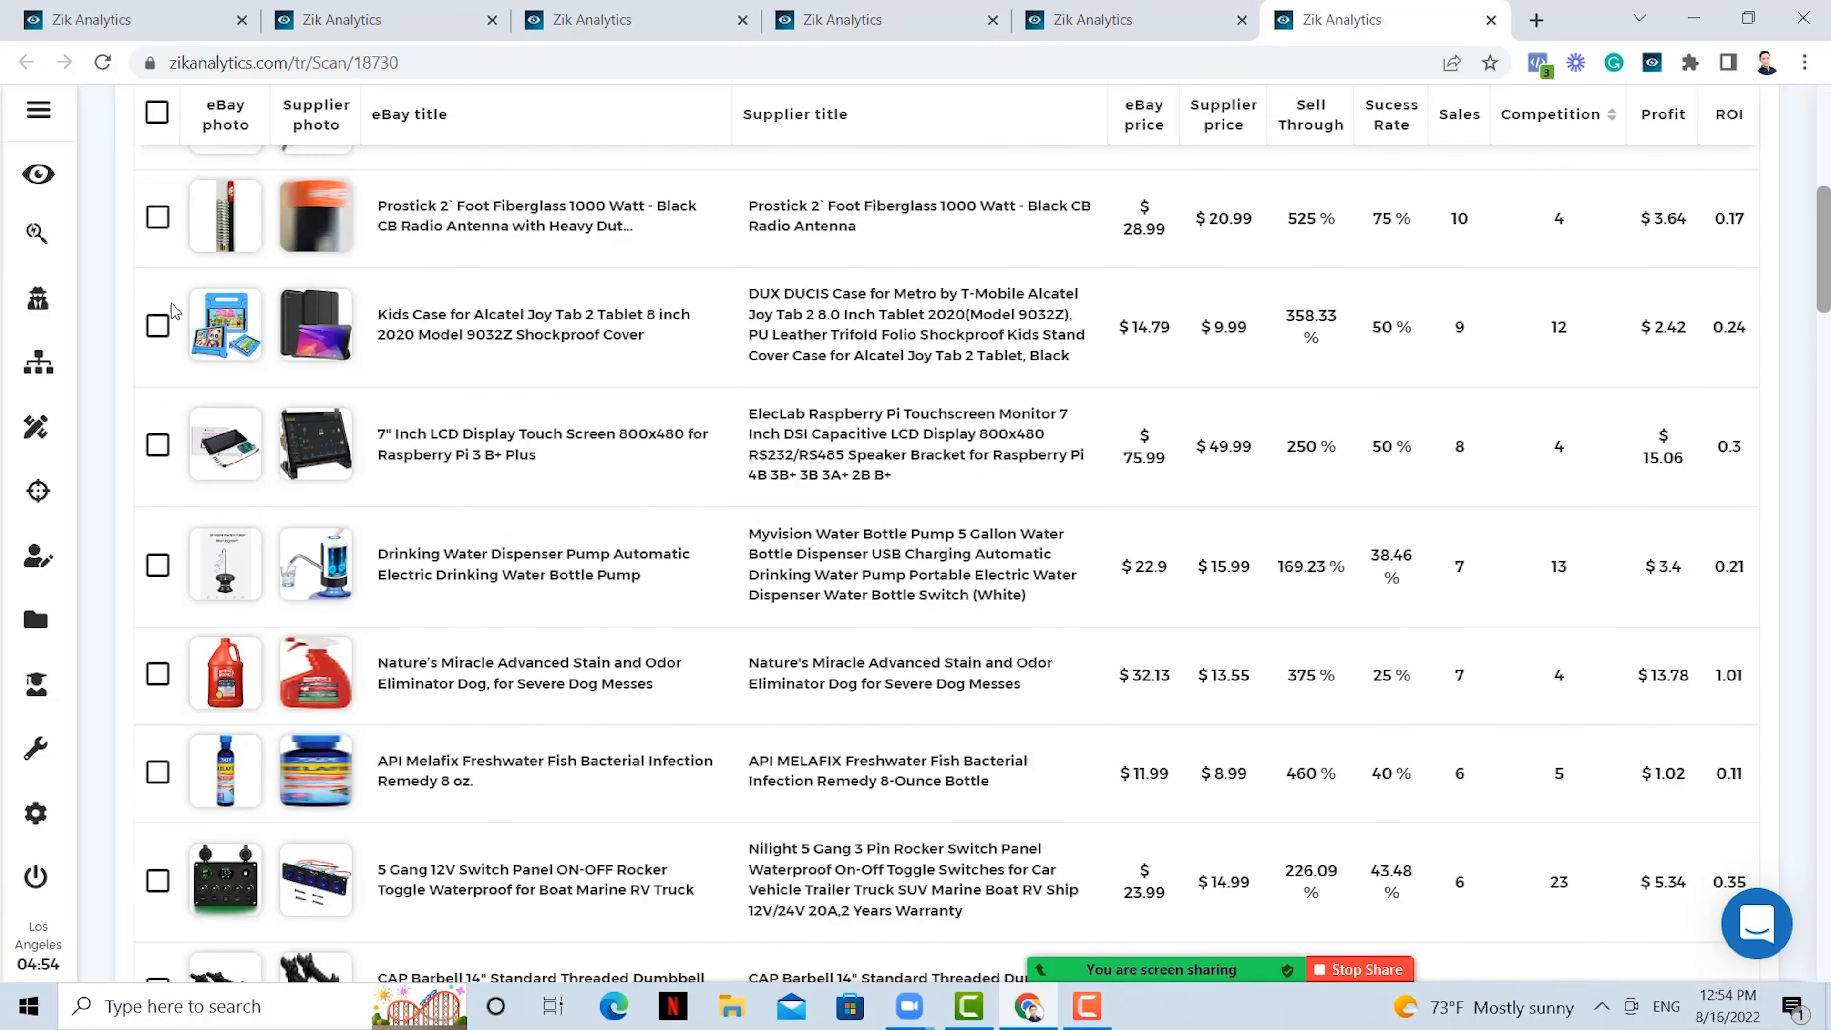
pyautogui.click(158, 356)
pyautogui.scroll(-15, 202, 389)
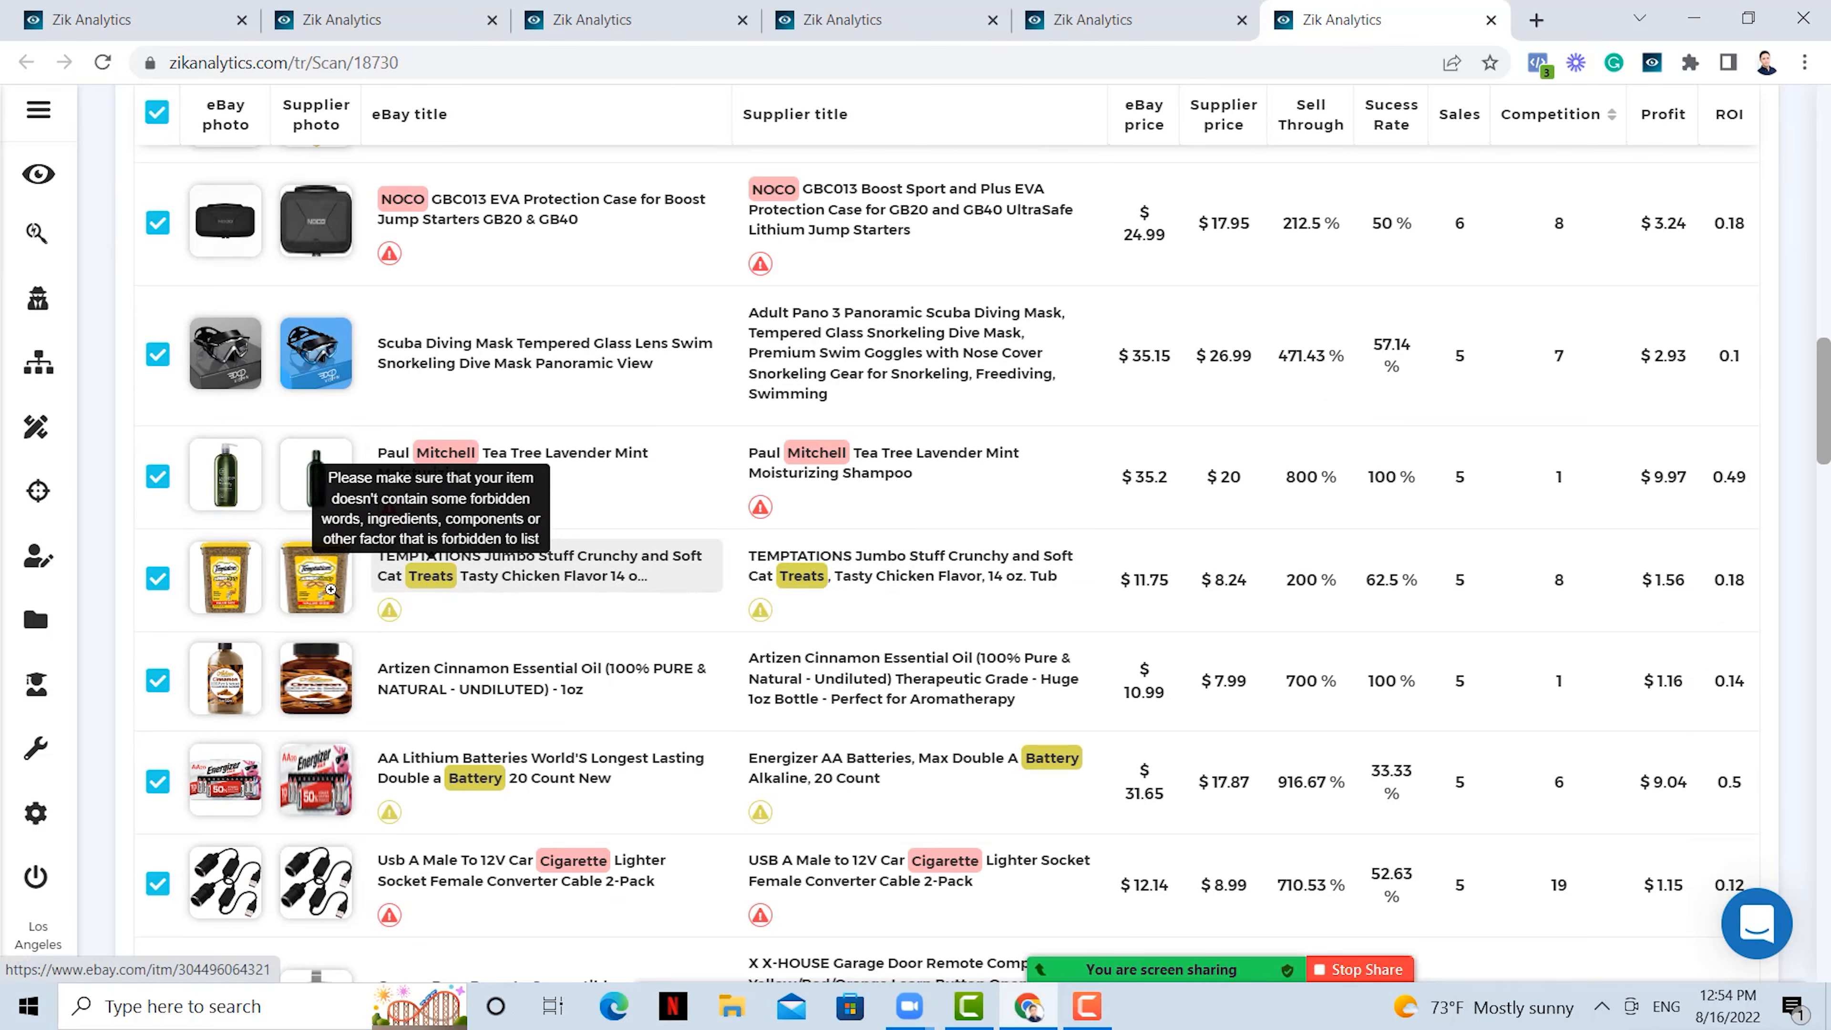
pyautogui.scroll(-2, 679, 674)
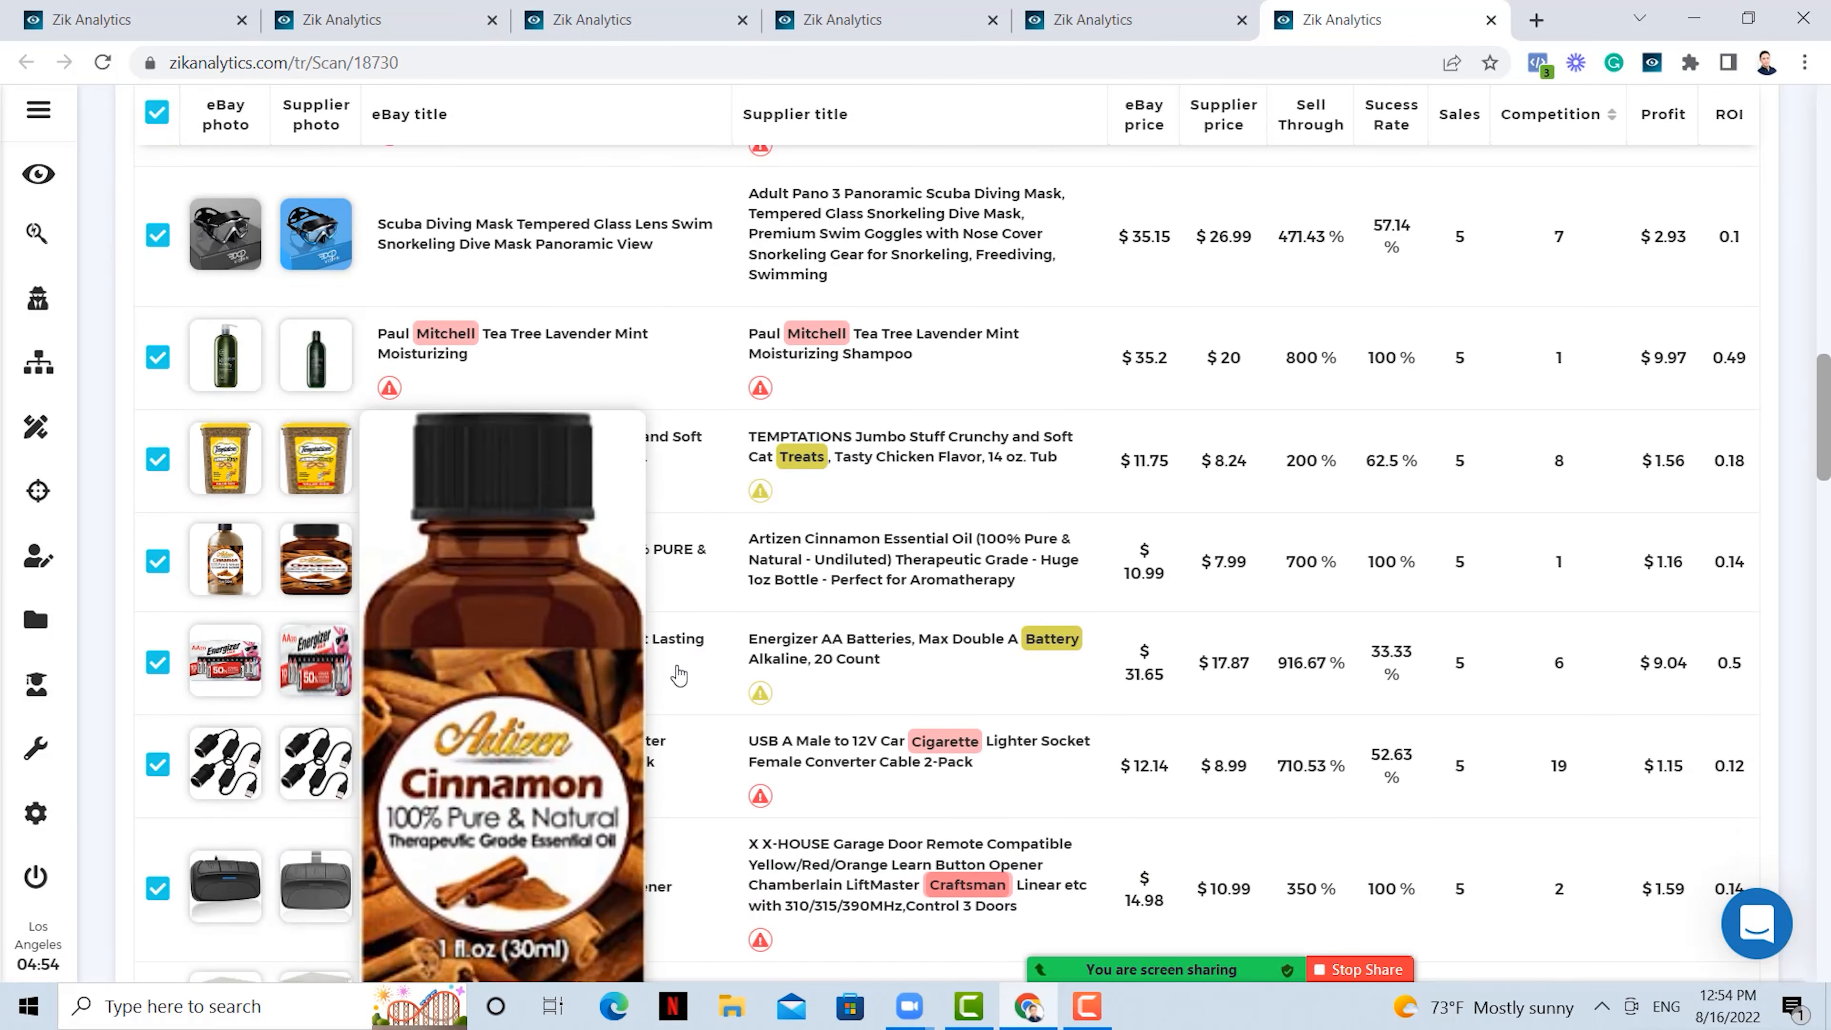
pyautogui.click(158, 662)
pyautogui.scroll(-8, 347, 634)
pyautogui.scroll(-10, 351, 628)
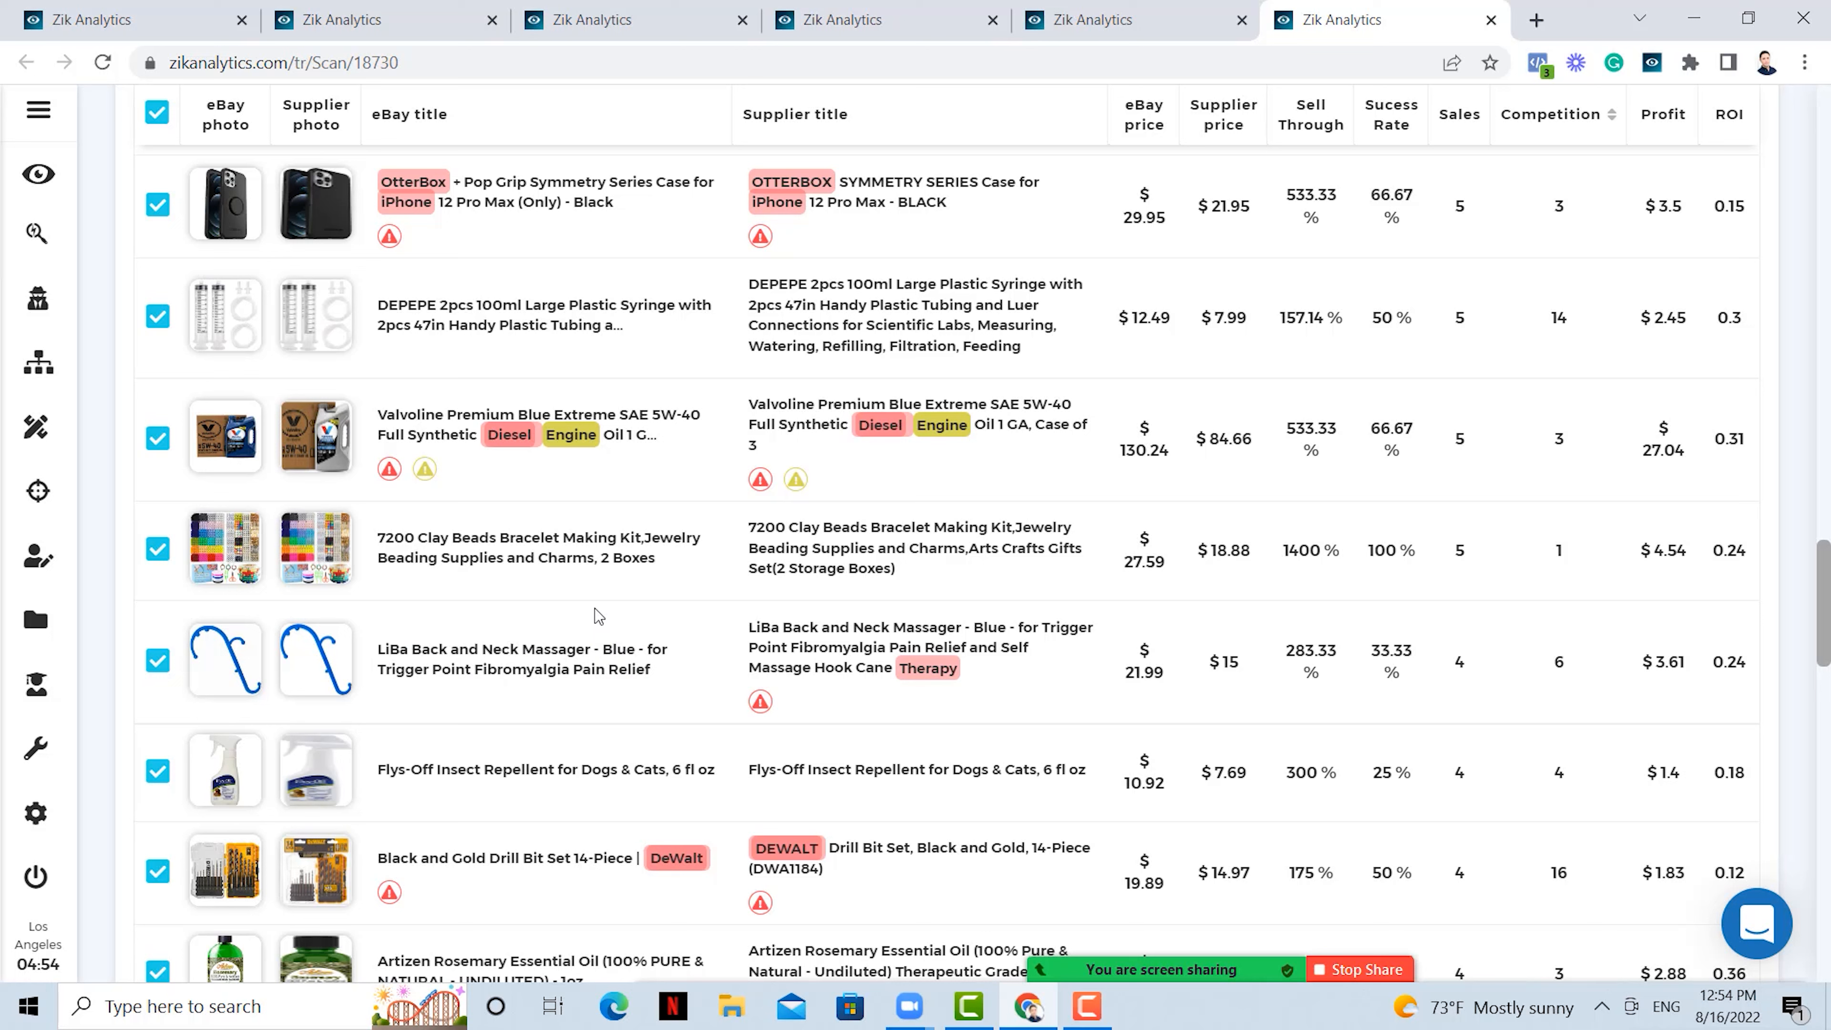
pyautogui.scroll(20, 599, 617)
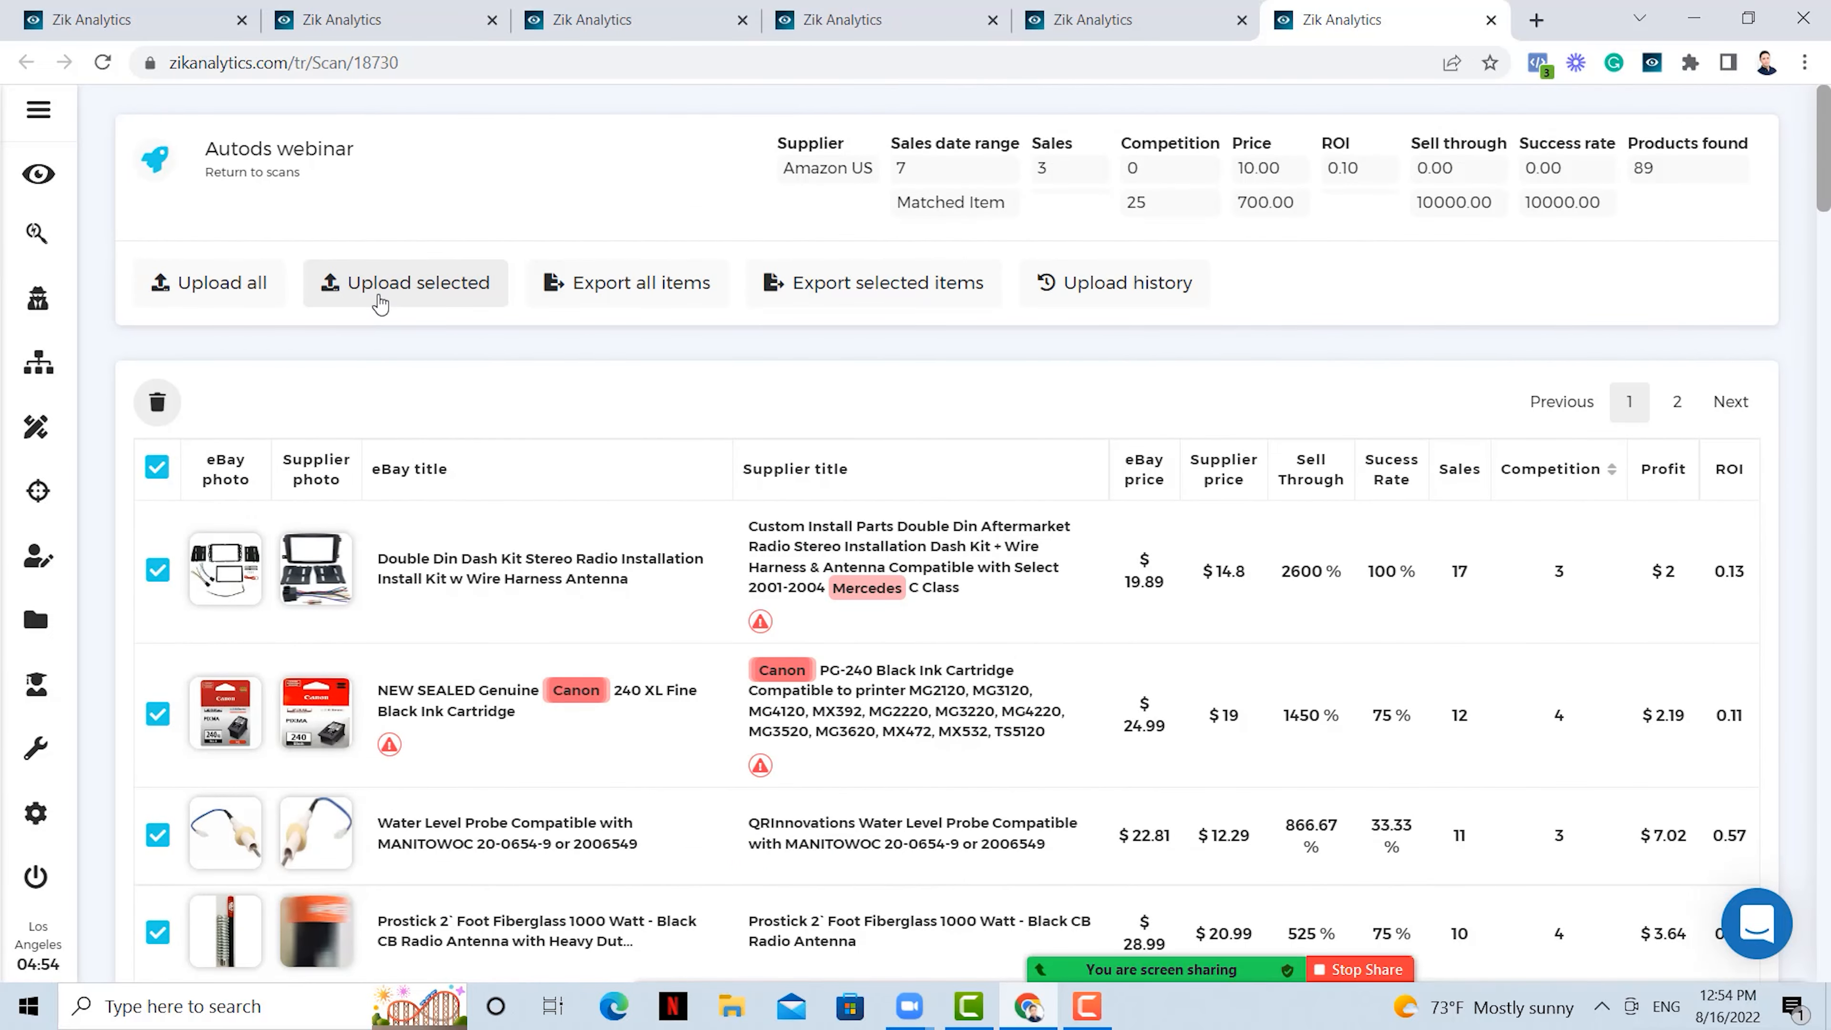
# Review the lister upload options for the selected products, including the restricted keywords exclusion, and close them without uploading.
pyautogui.click(397, 283)
pyautogui.click(1252, 479)
pyautogui.click(1243, 485)
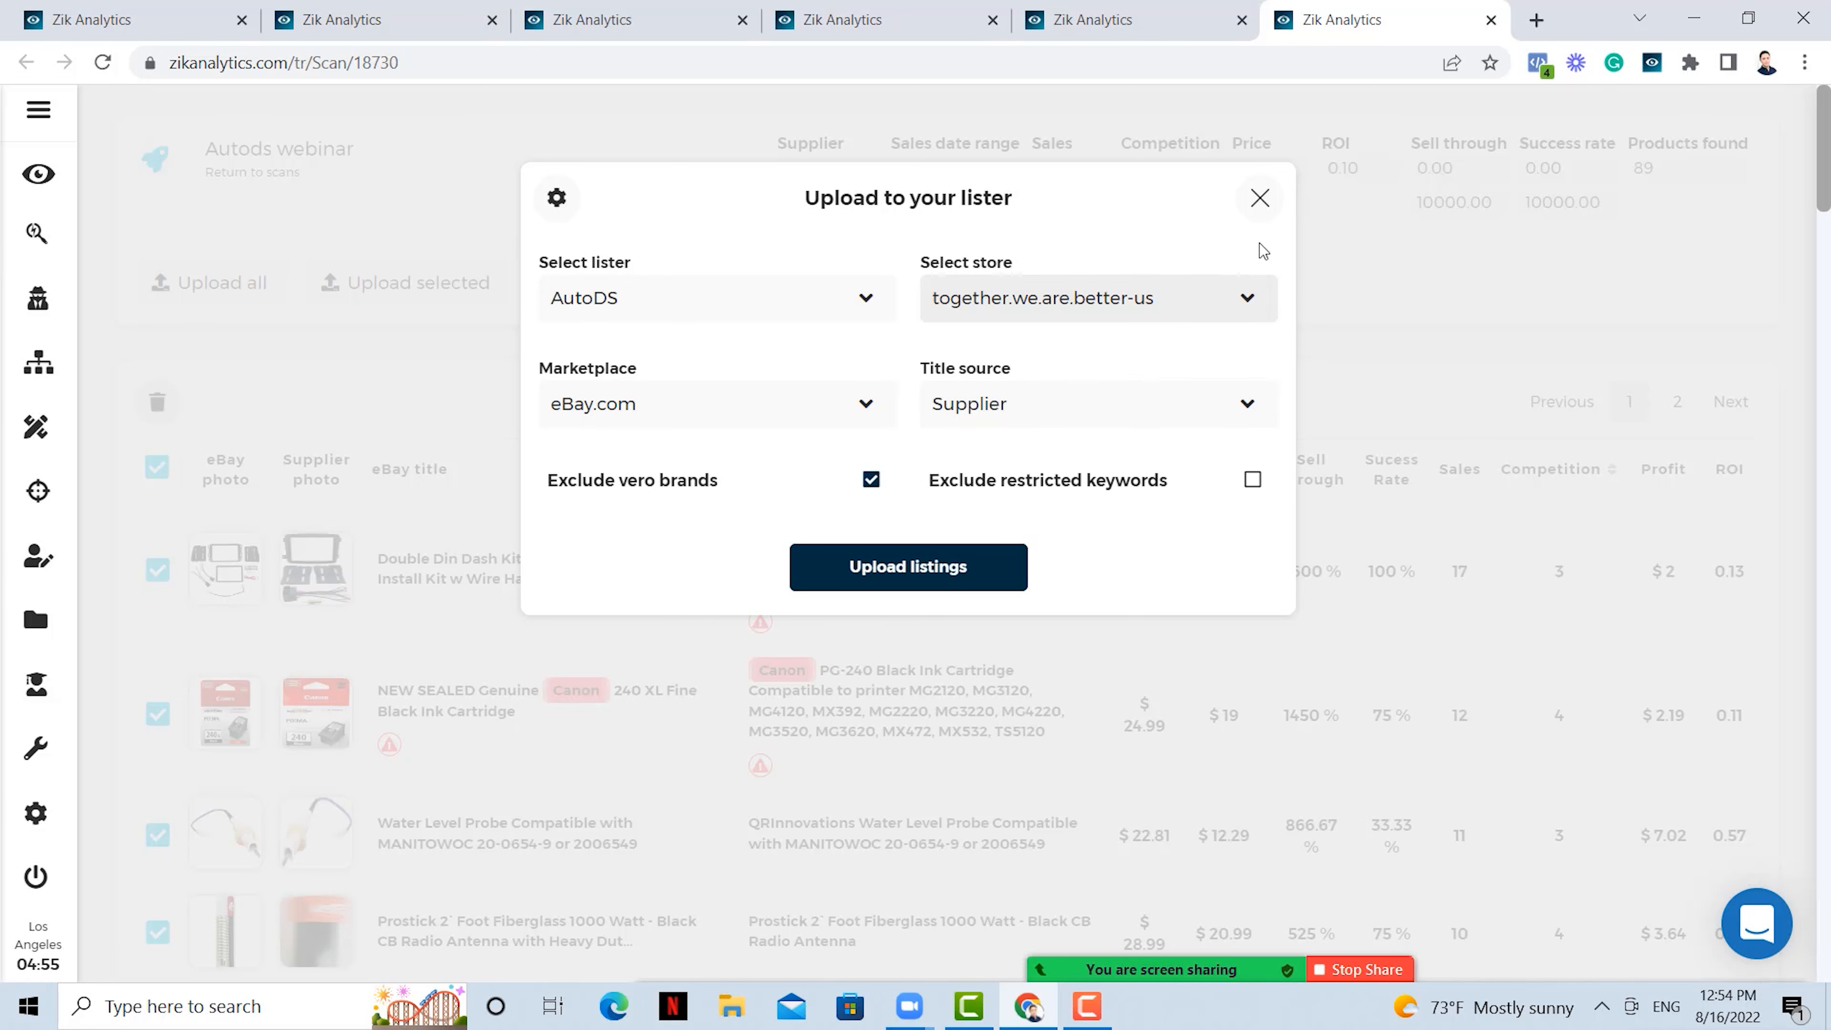
pyautogui.click(1268, 204)
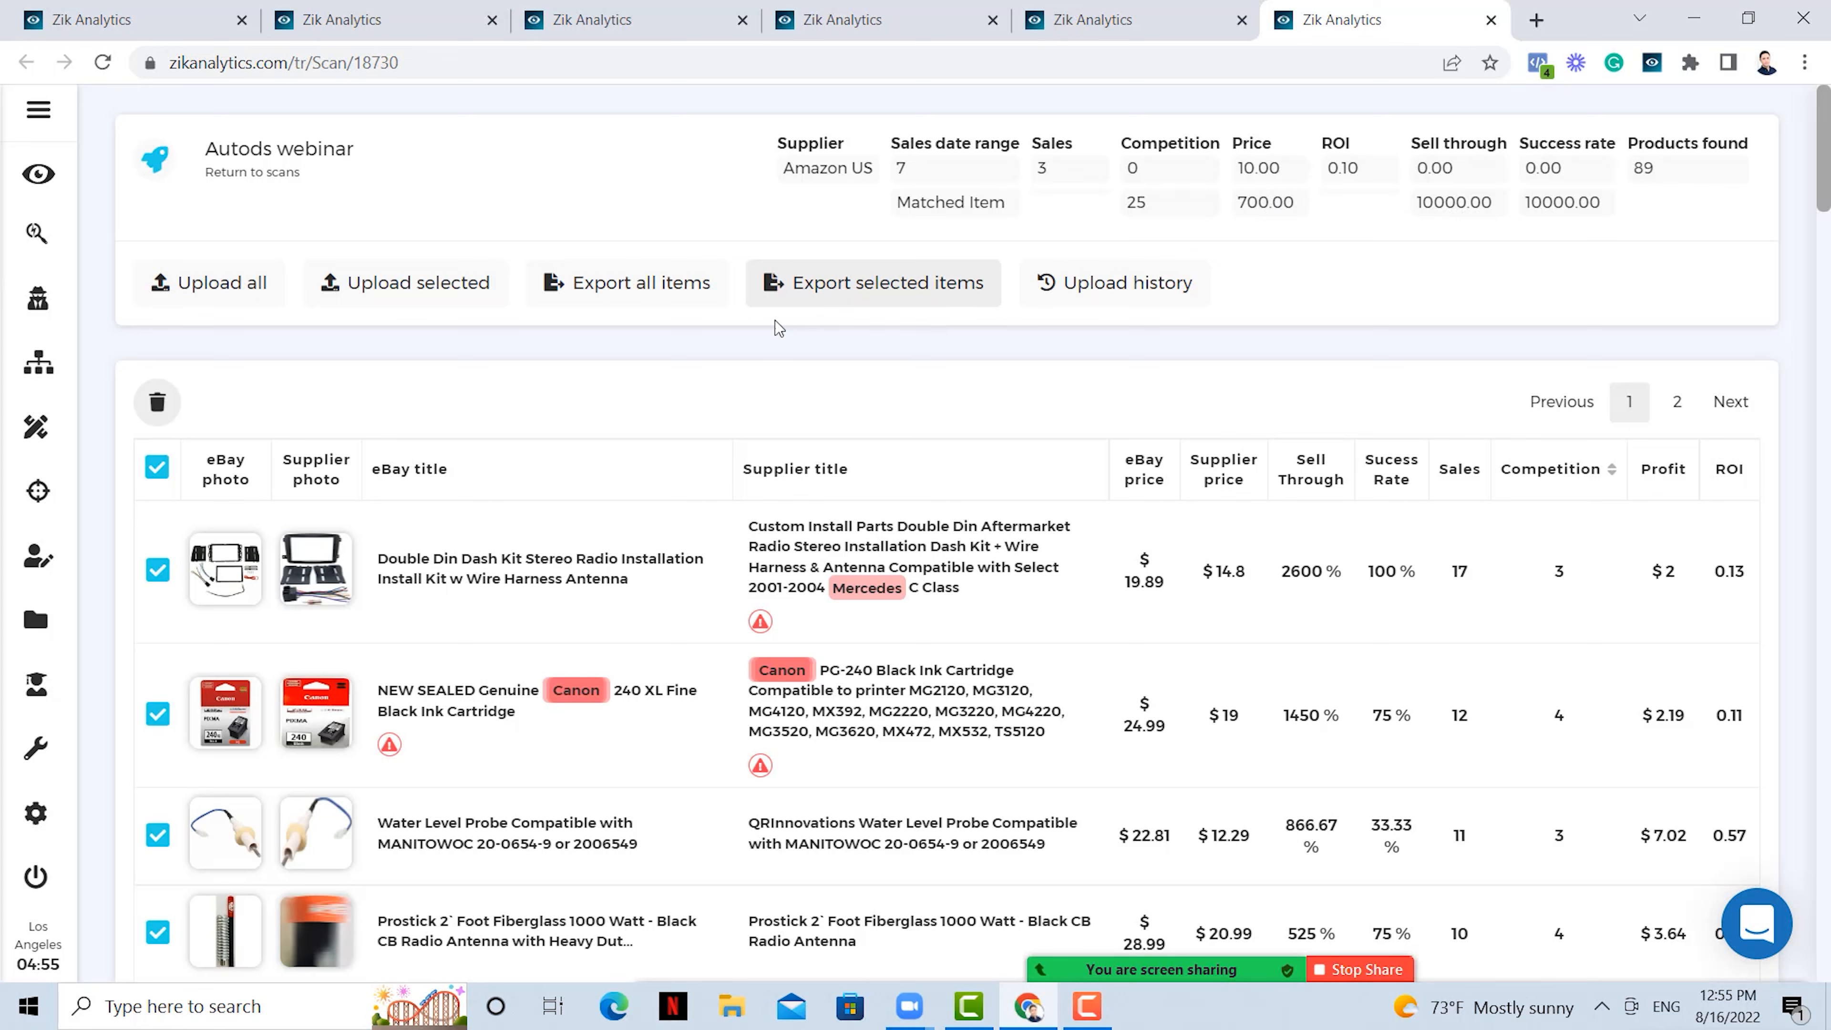
# Return to the Autopilot scans, open the TEST scan and compare the eBay and supplier photos of the eufy security camera.
pyautogui.click(252, 172)
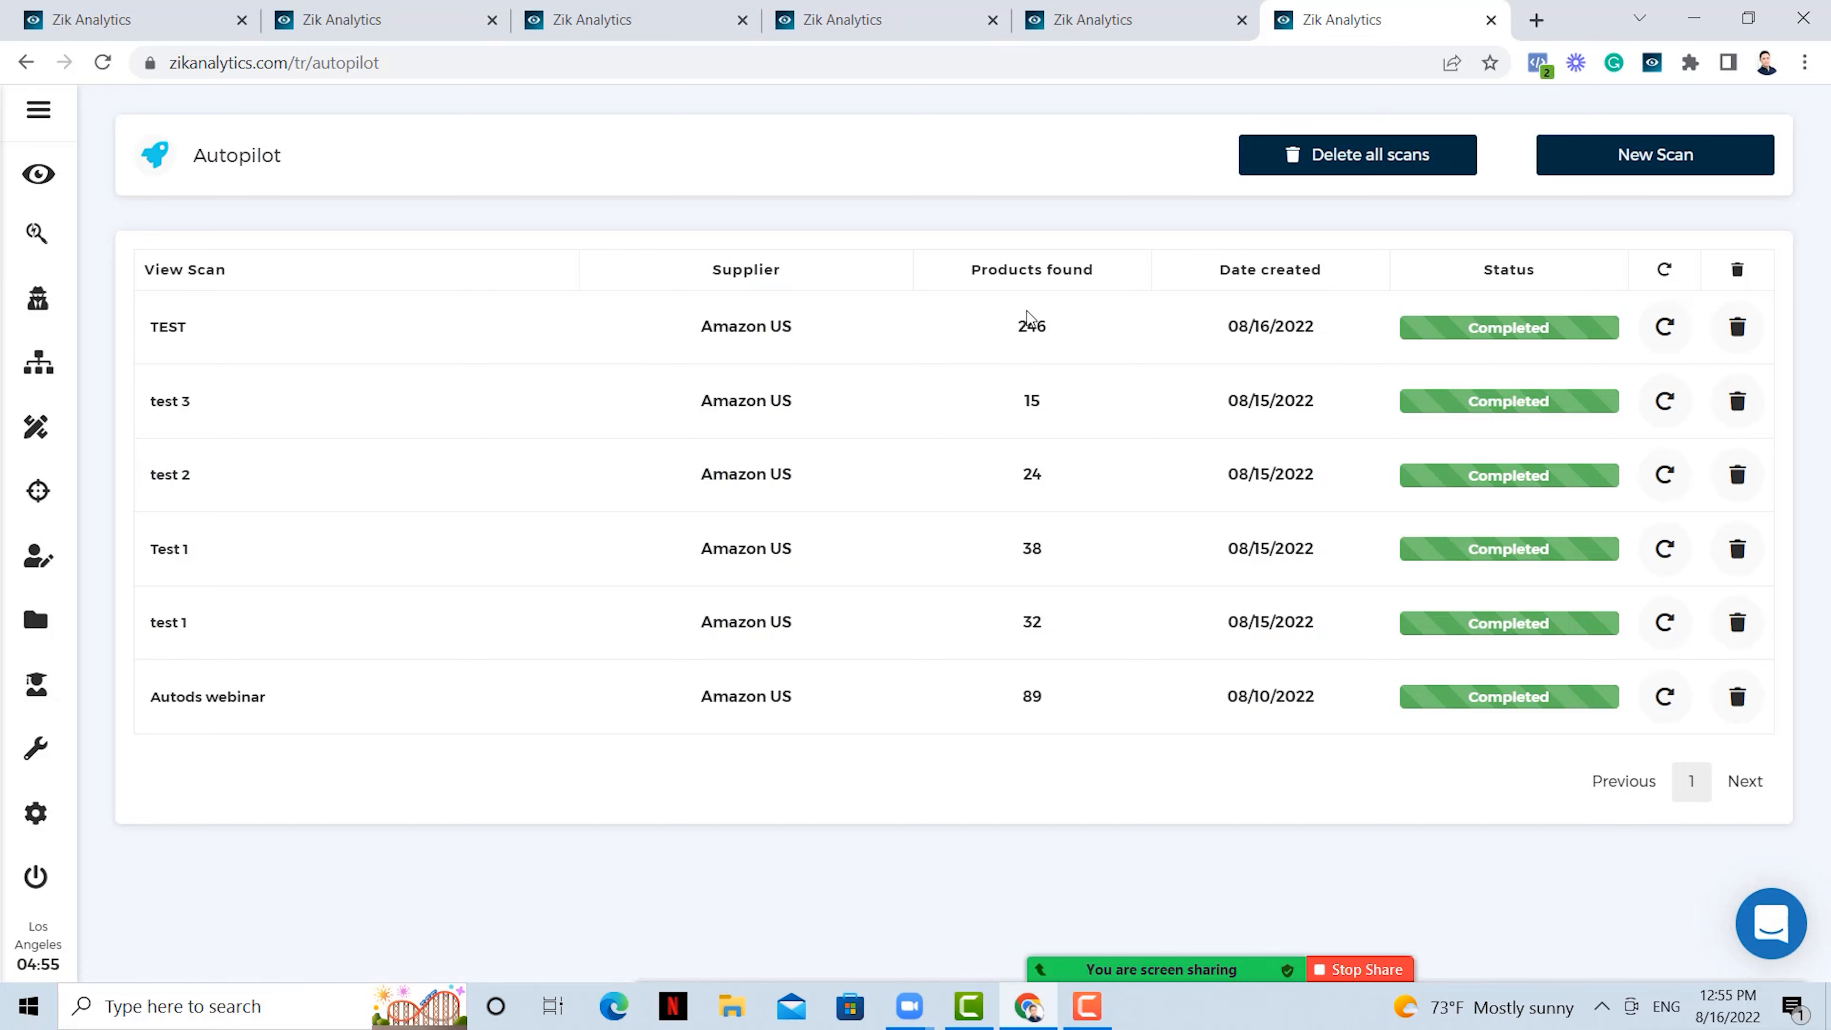
pyautogui.click(167, 327)
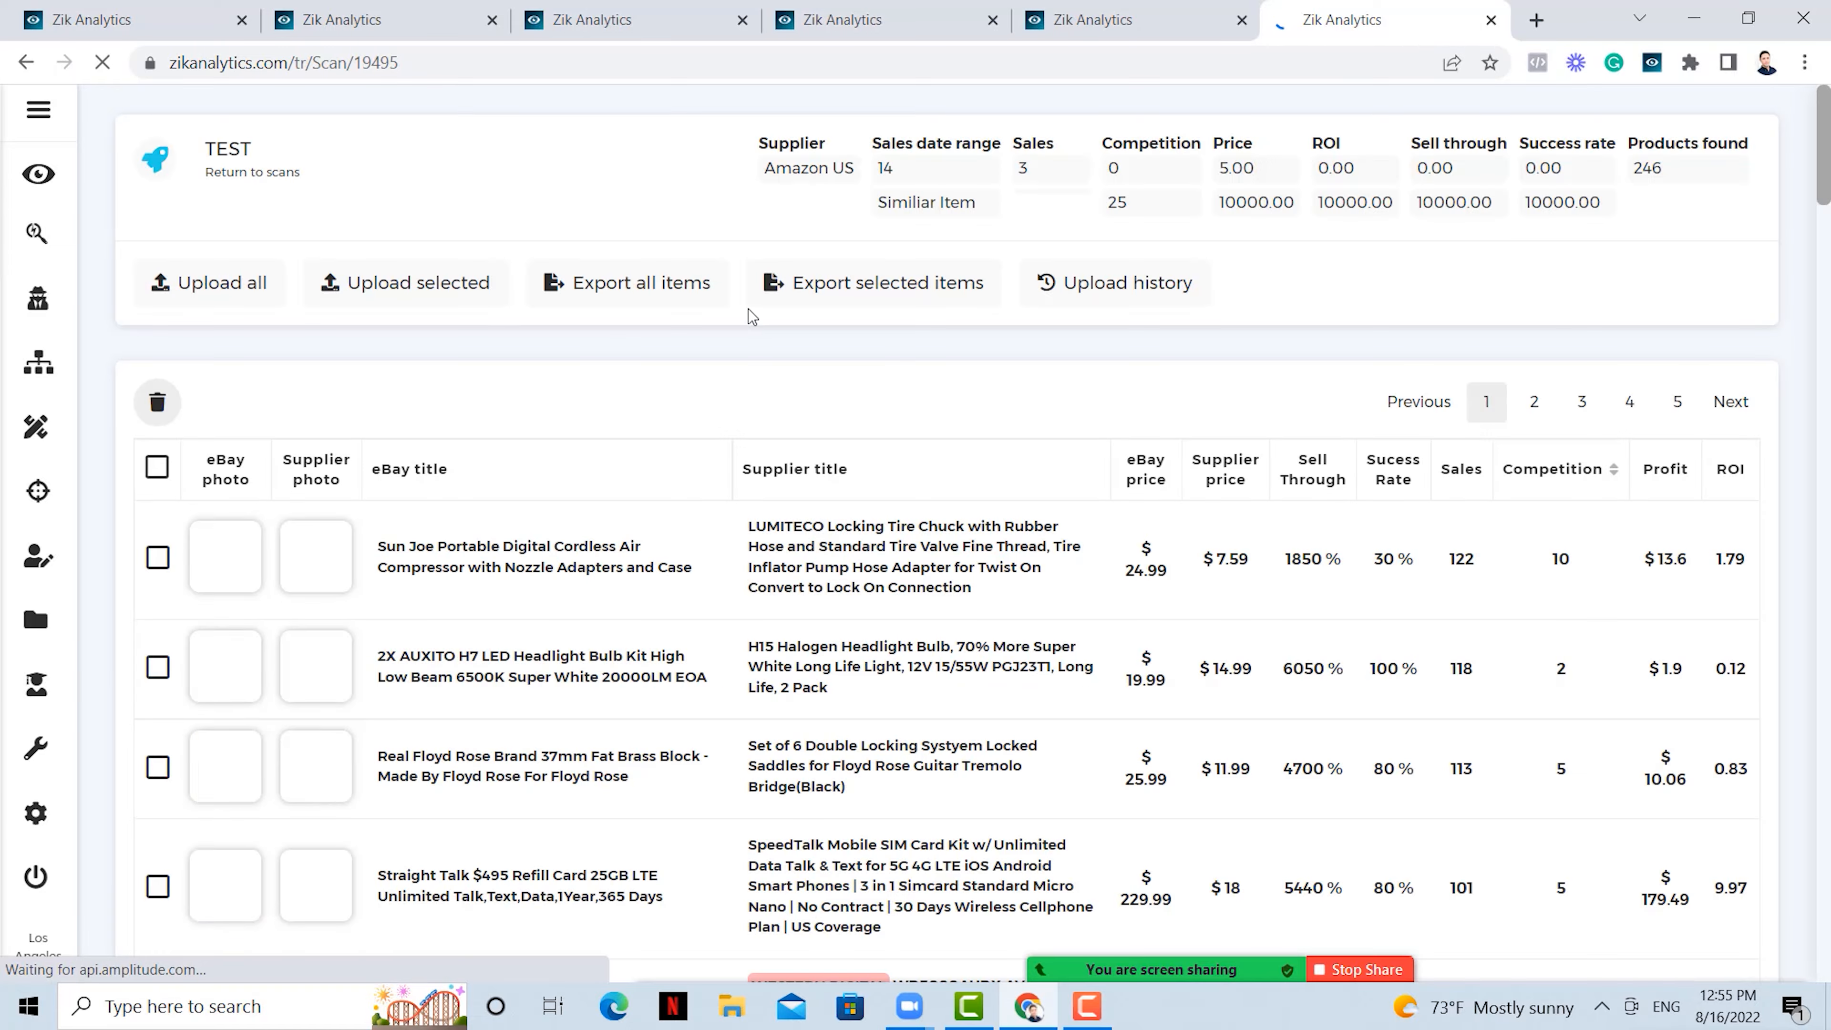
pyautogui.scroll(-2, 569, 366)
pyautogui.scroll(-5, 569, 365)
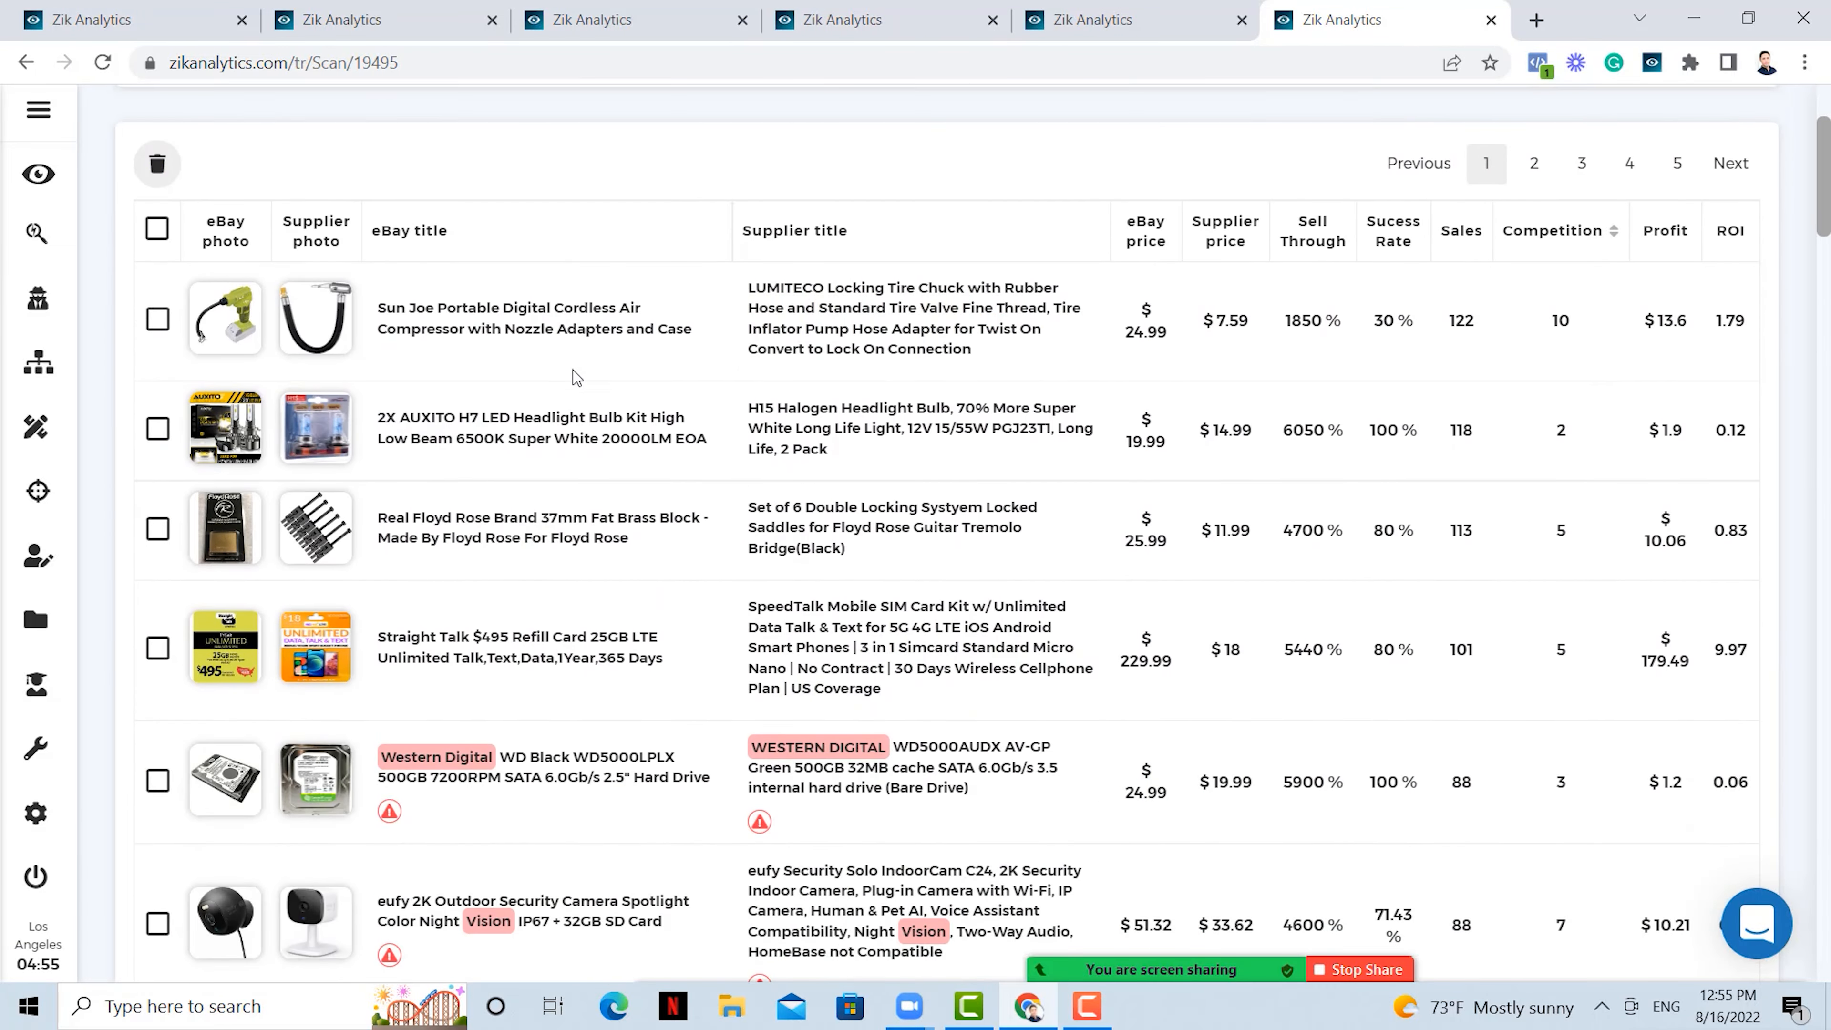
pyautogui.moveTo(202, 682)
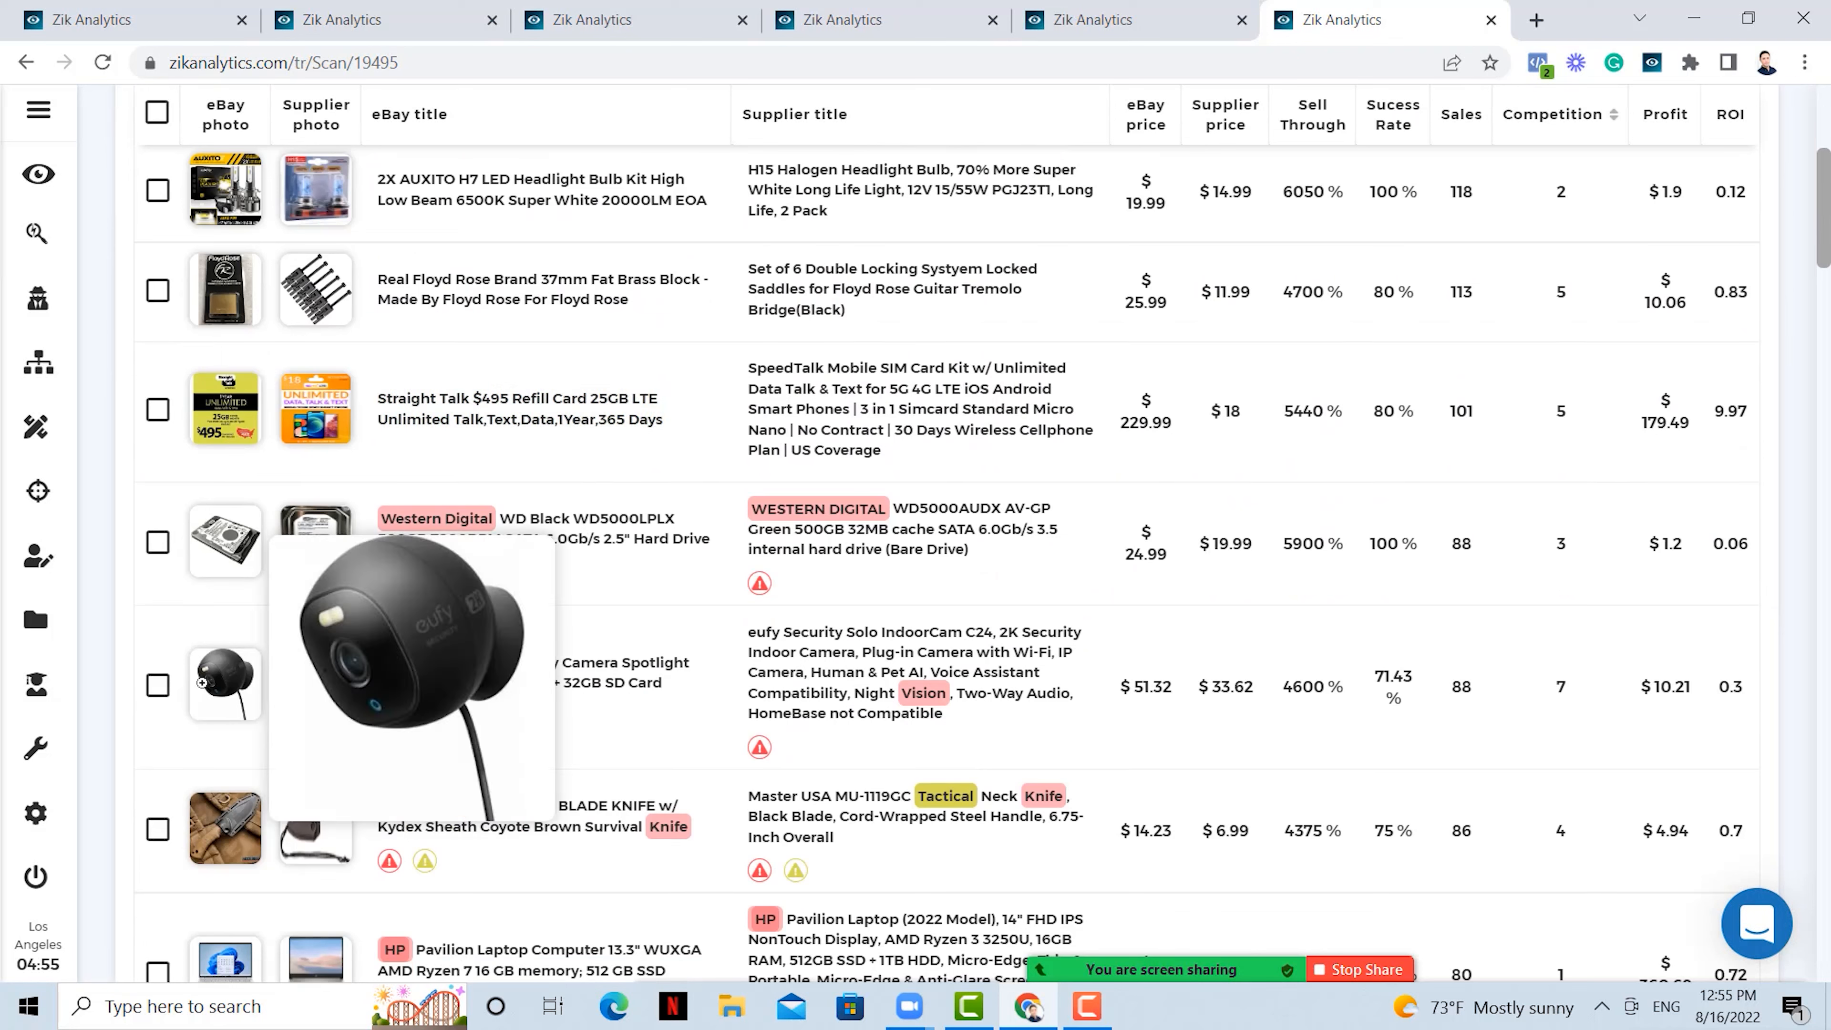
pyautogui.moveTo(322, 656)
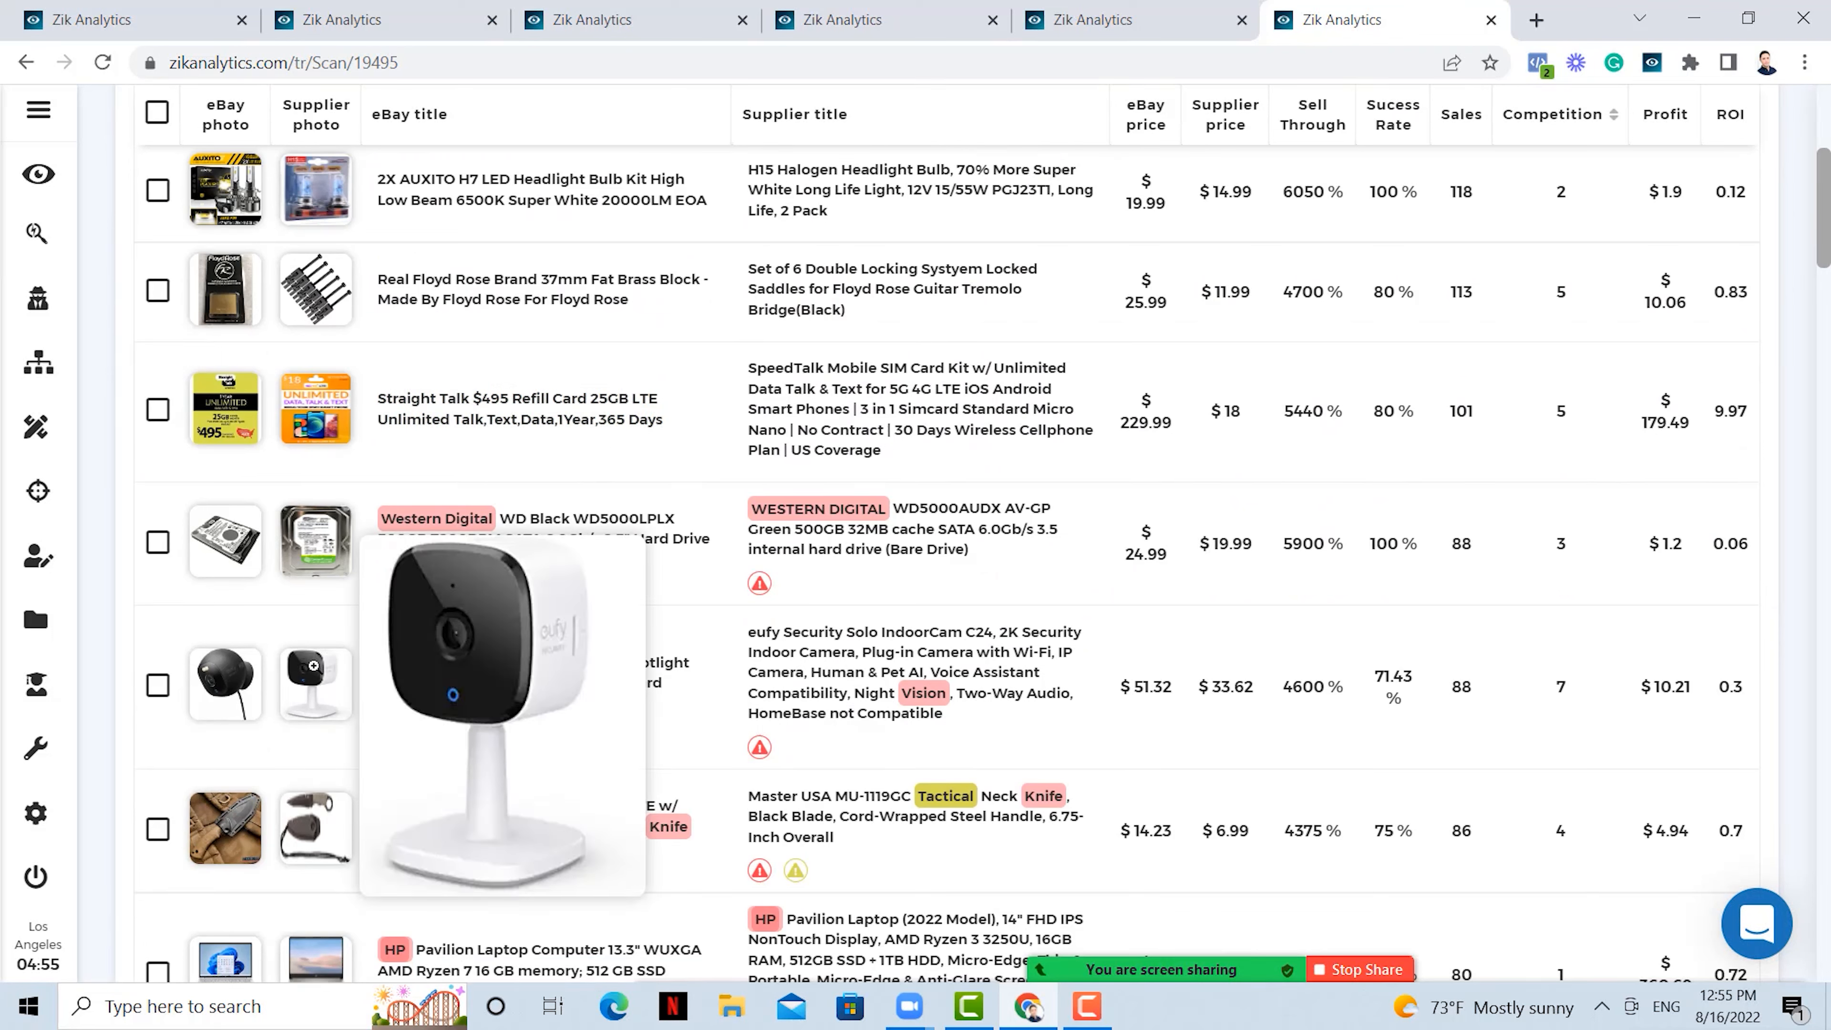
# Recheck the eufy security camera's supplier photo against its eBay photo in the TEST scan results.
pyautogui.moveTo(376, 721)
pyautogui.scroll(-1, 360, 736)
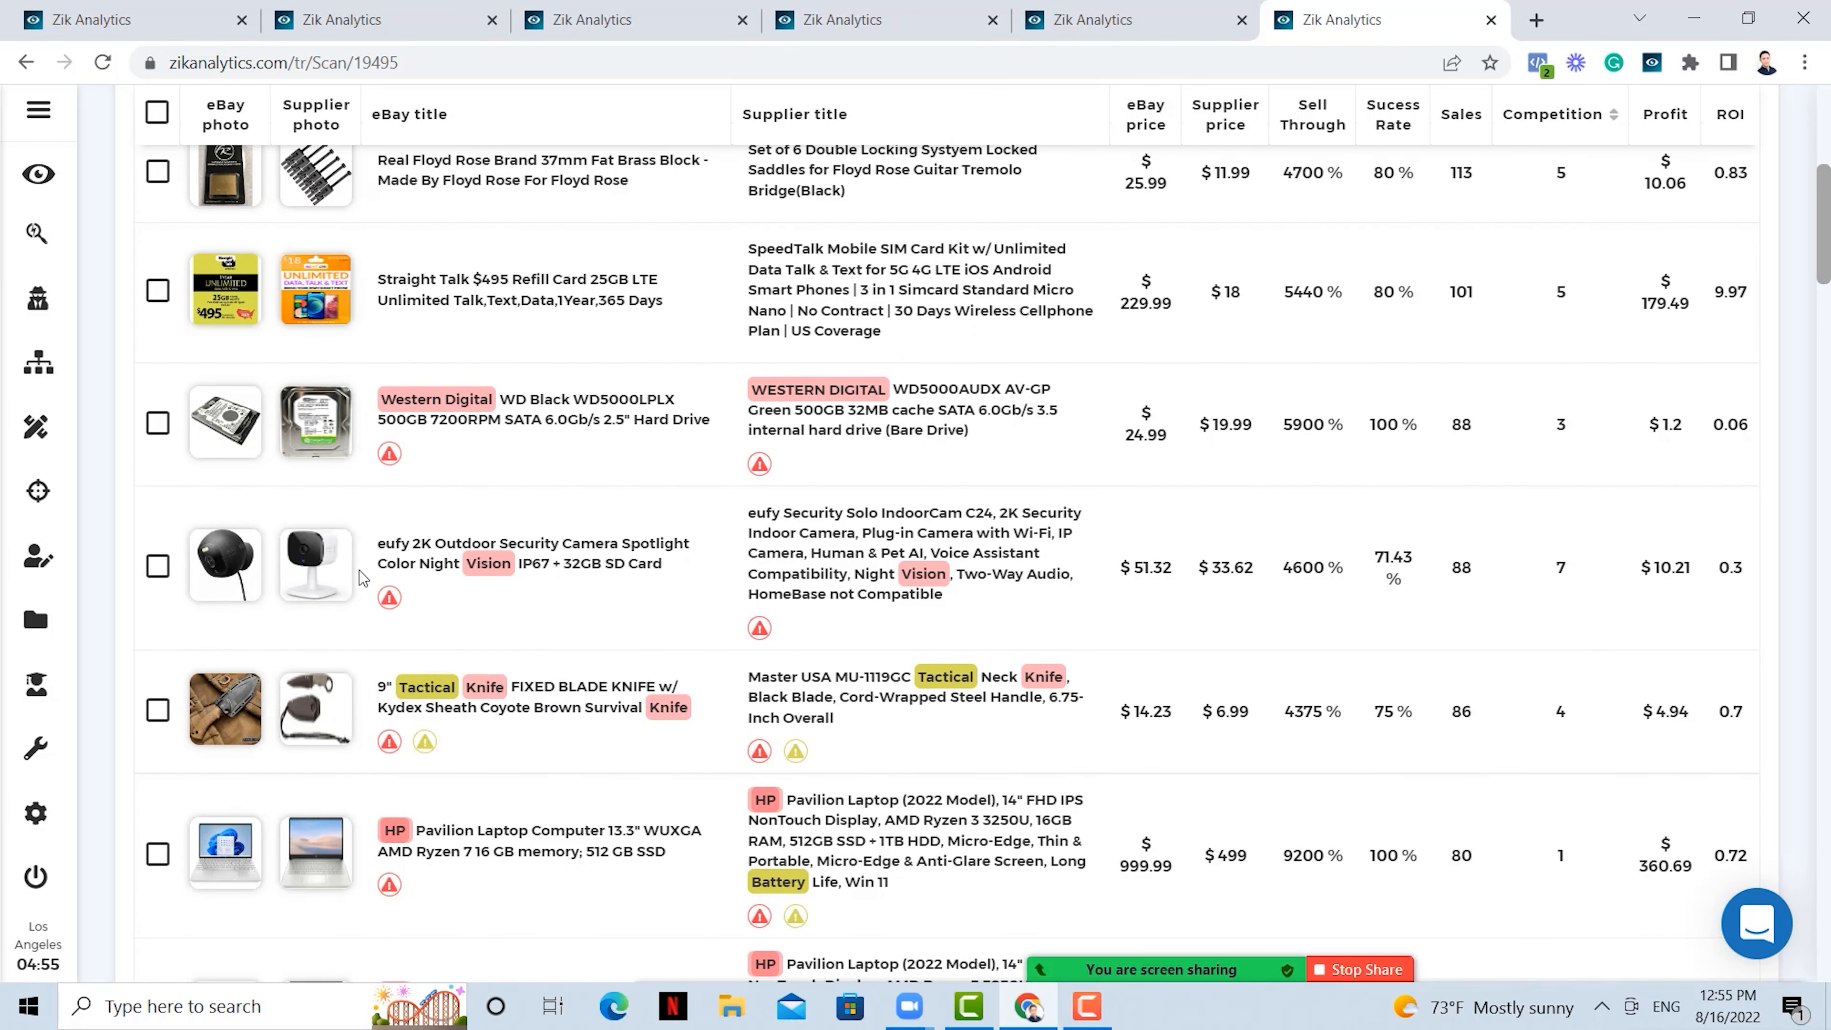
pyautogui.moveTo(332, 567)
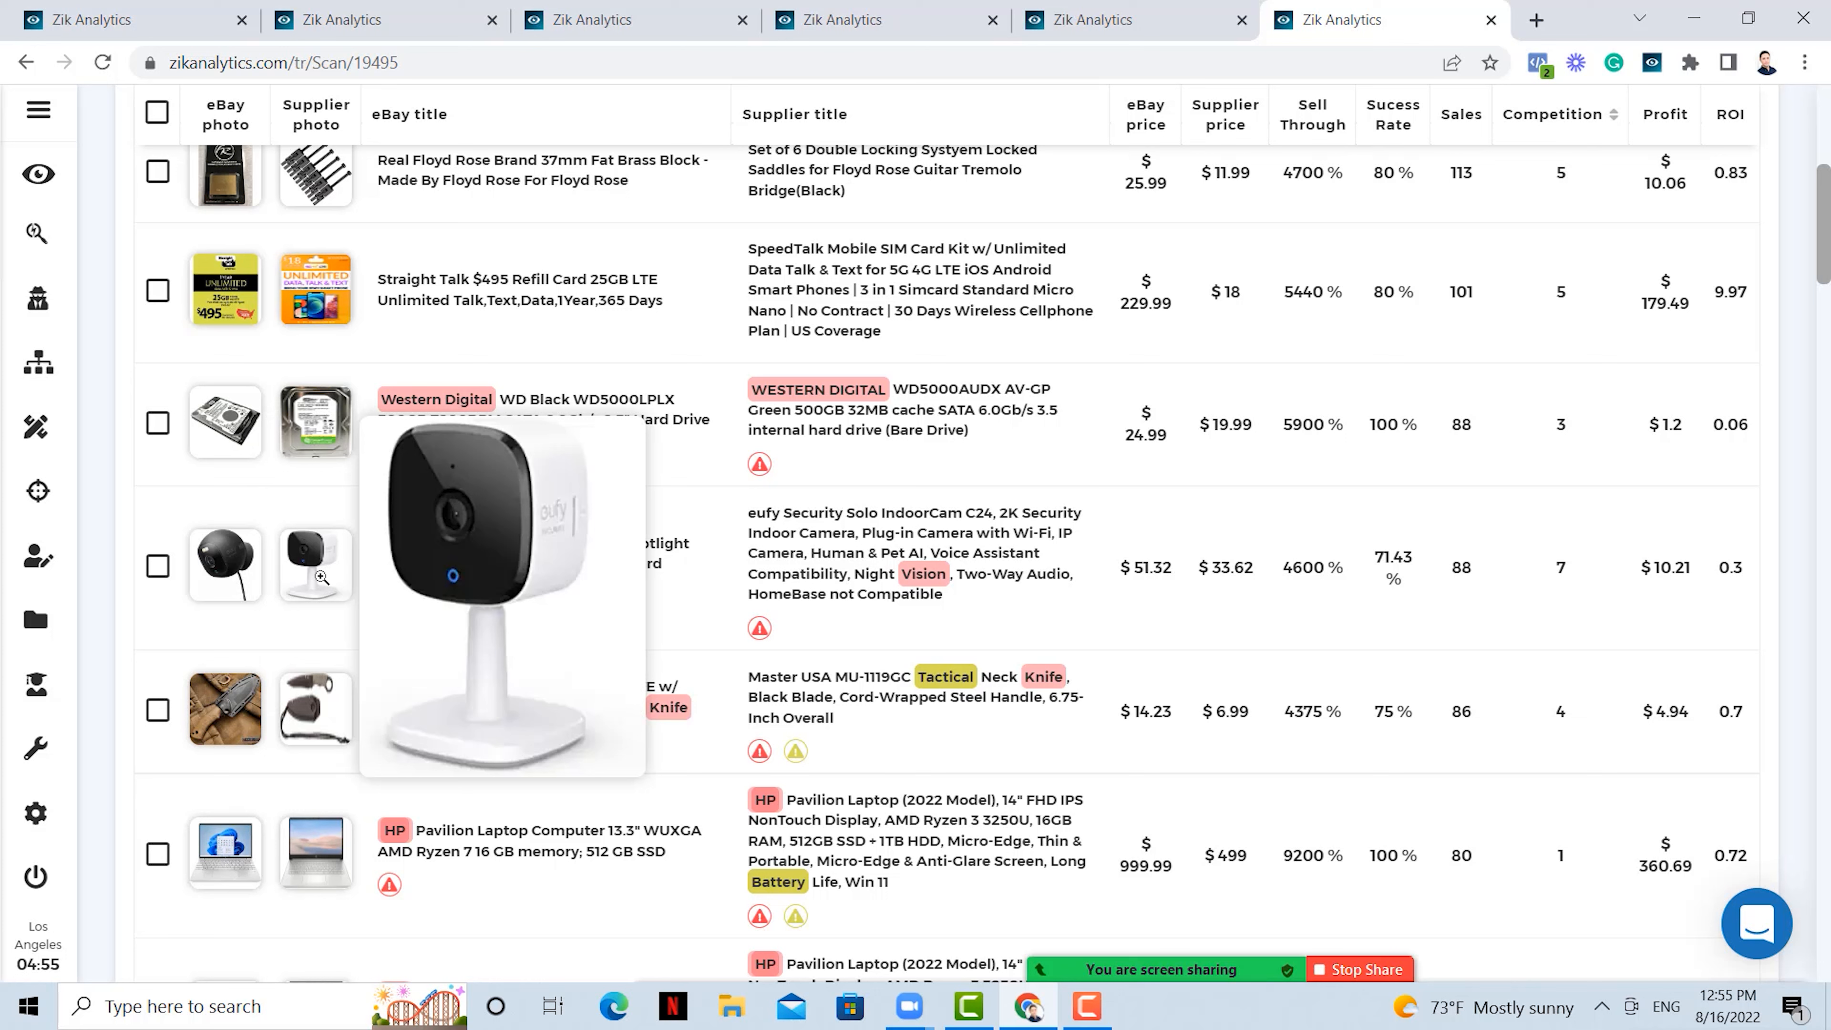
pyautogui.moveTo(221, 571)
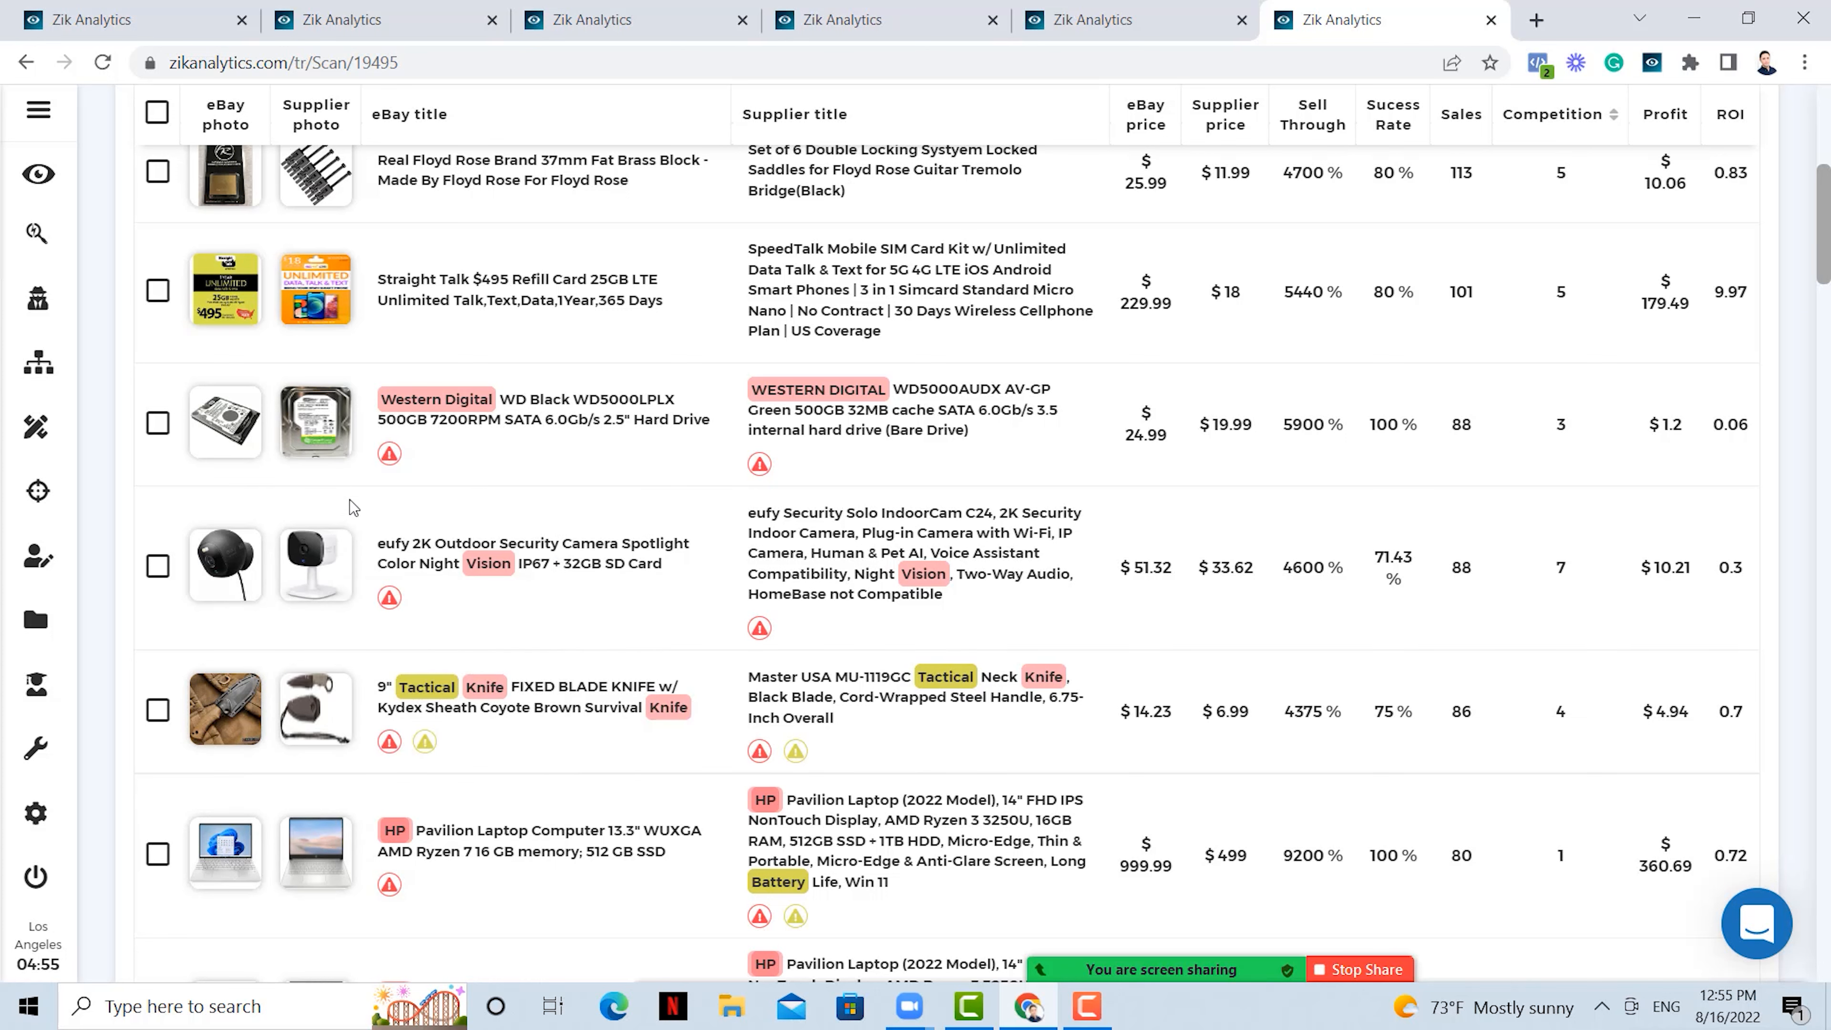
pyautogui.scroll(7, 312, 560)
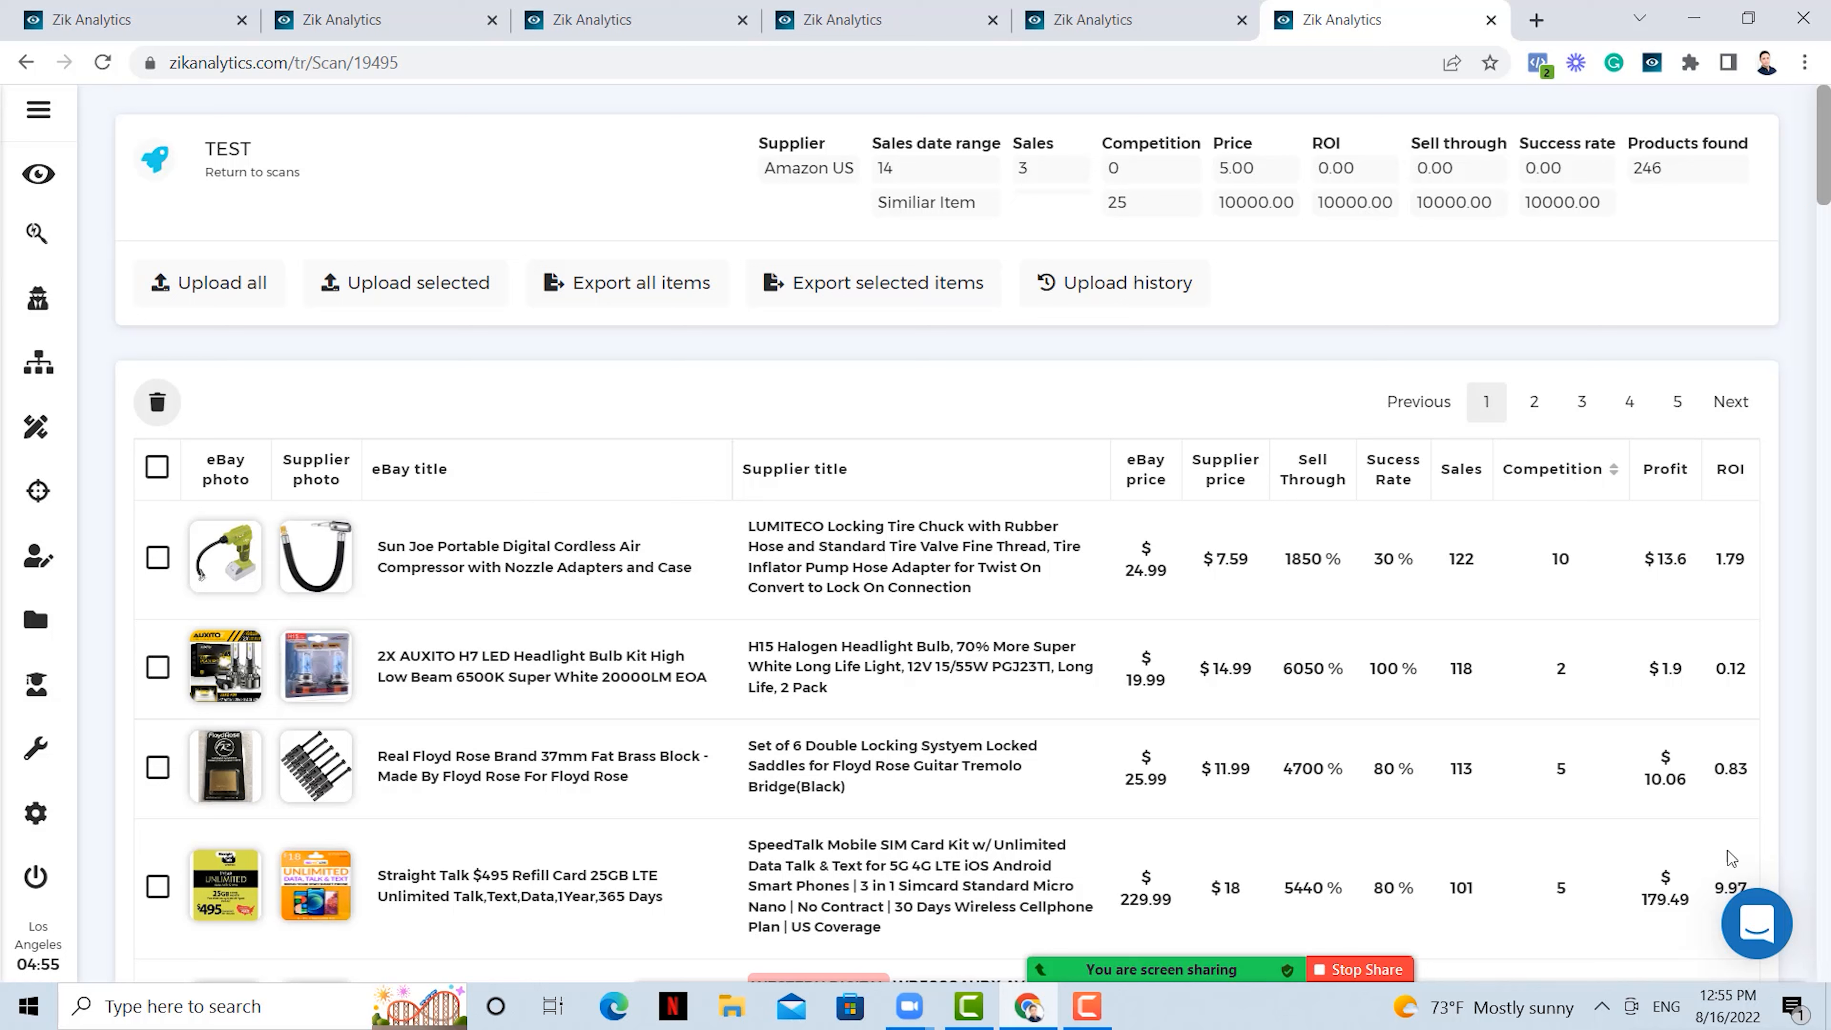
# Stop the screen share in Zoom and allow all participants to share in the advanced sharing options.
pyautogui.click(1356, 969)
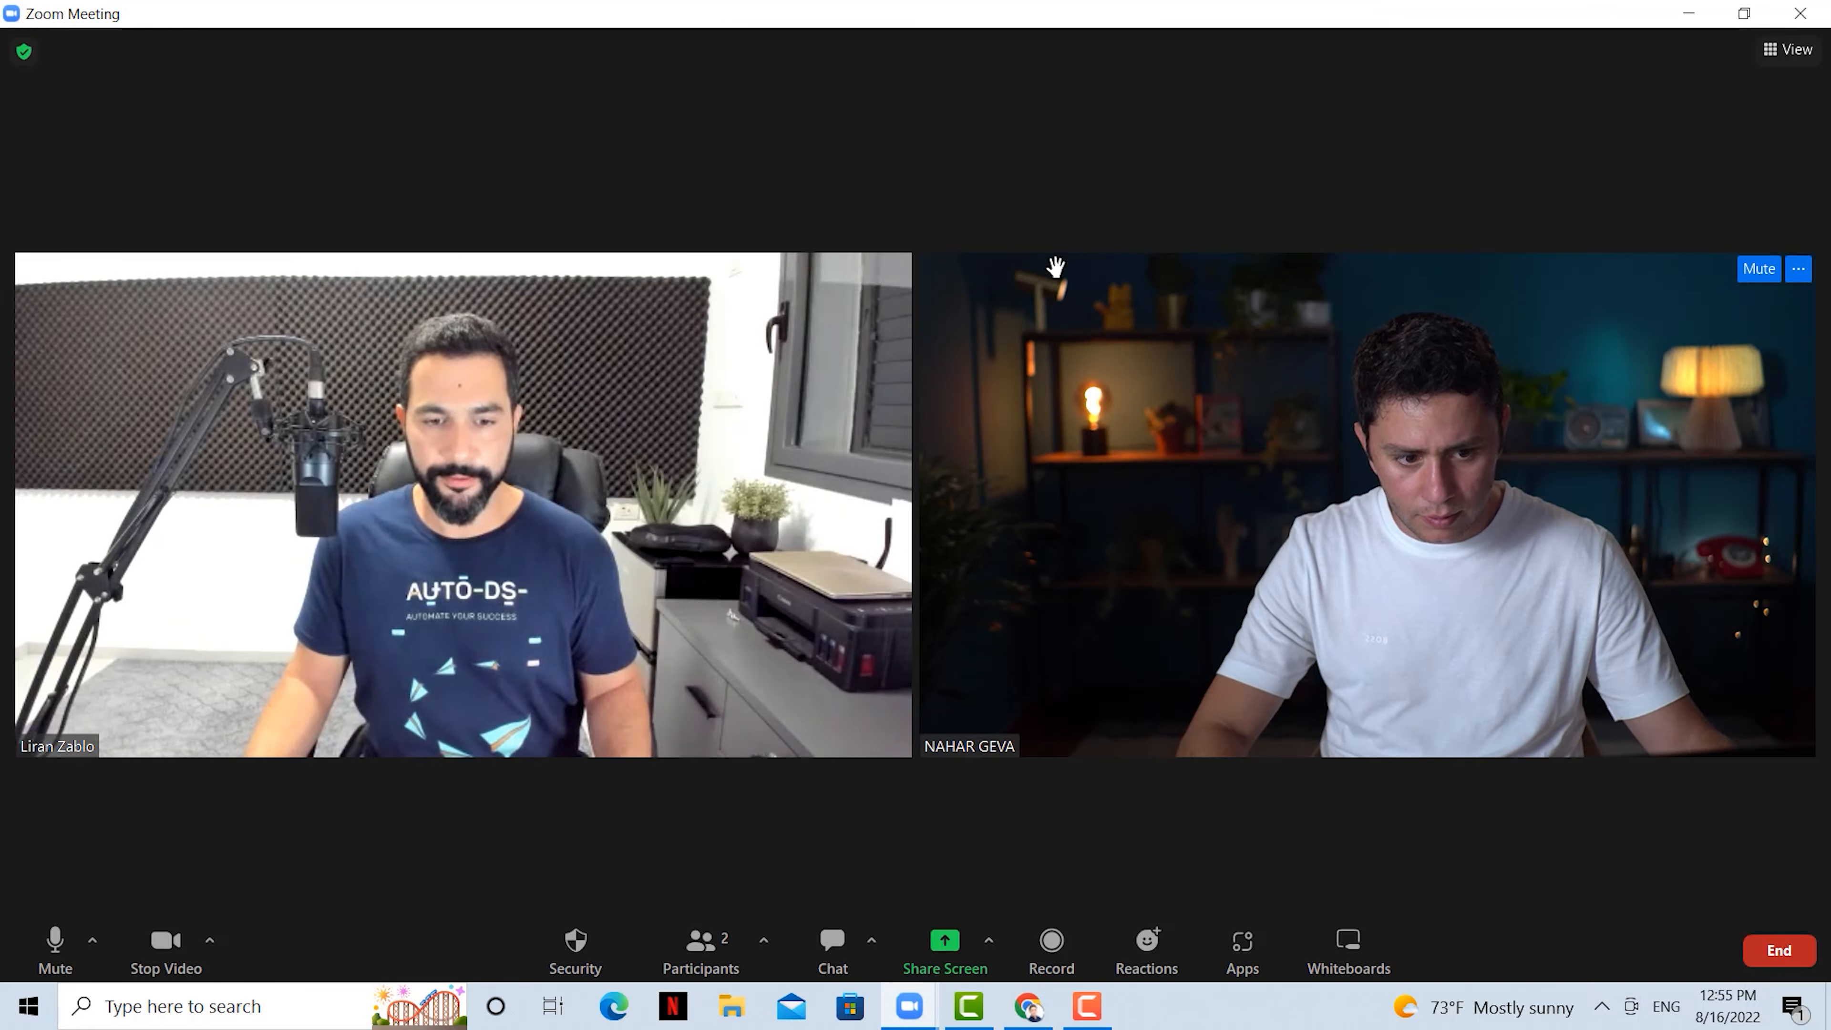
pyautogui.click(988, 940)
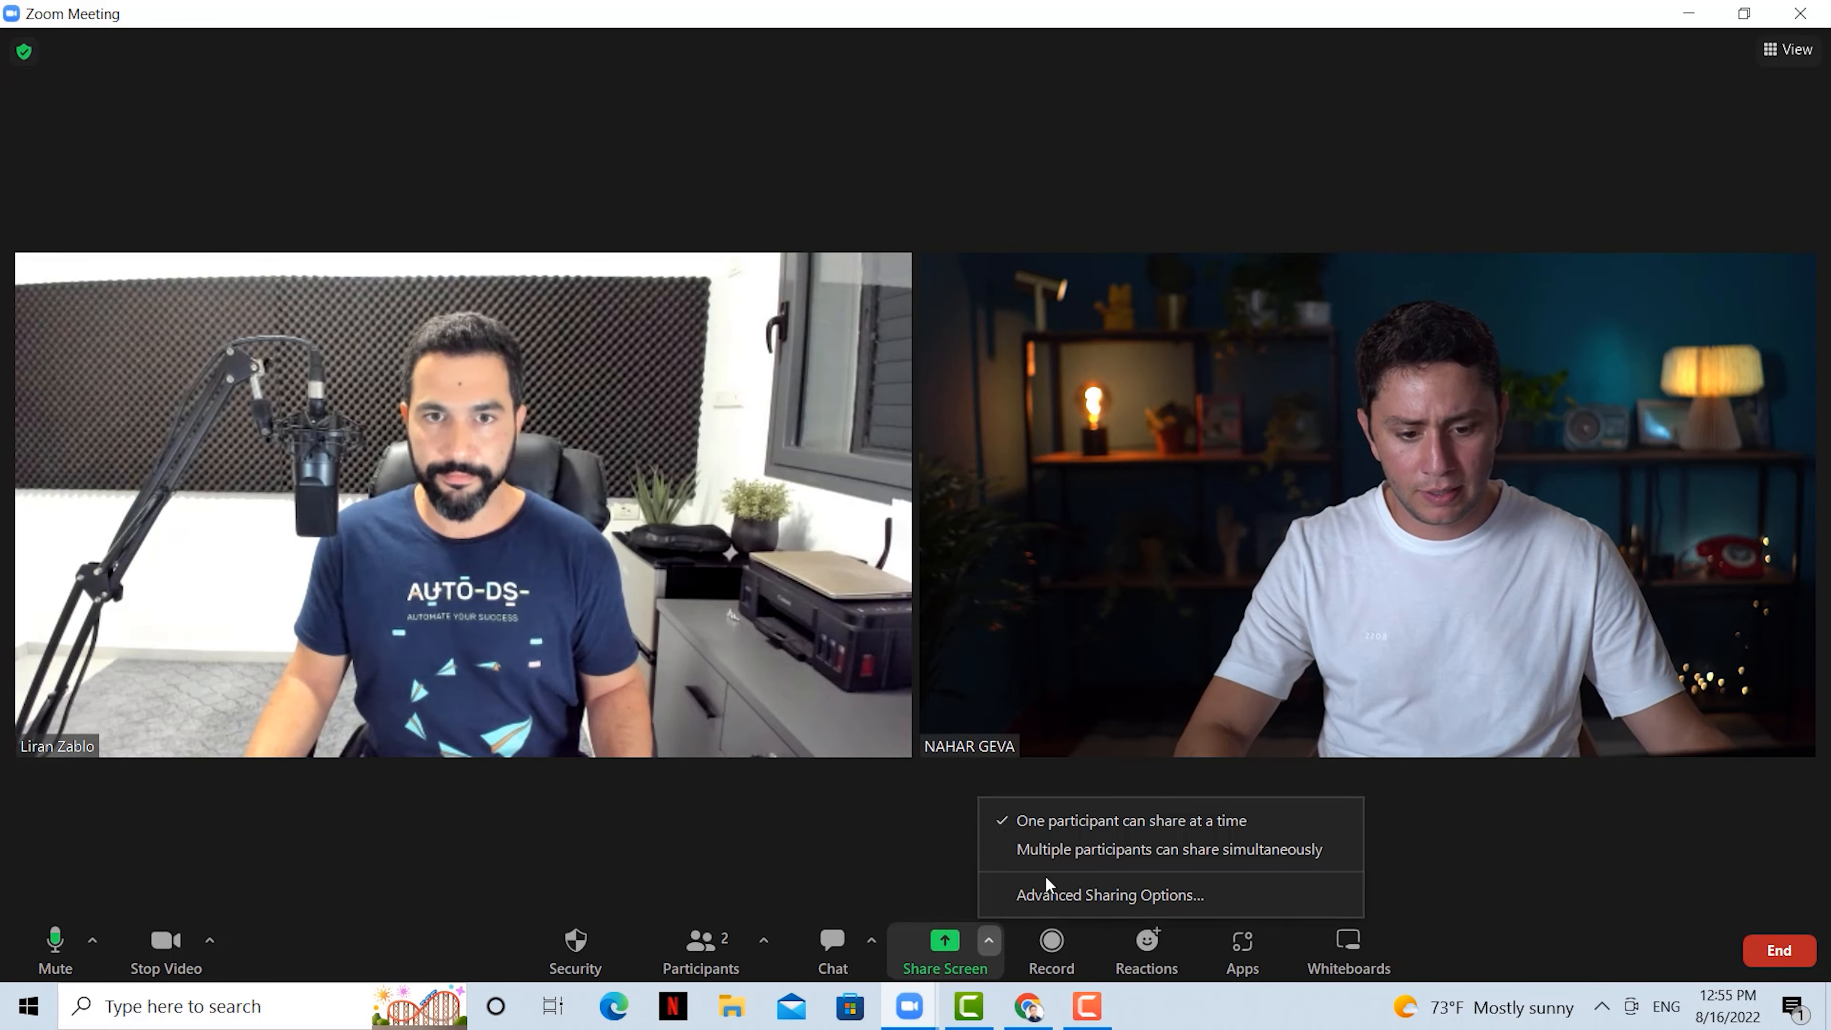
pyautogui.click(1064, 889)
pyautogui.click(750, 530)
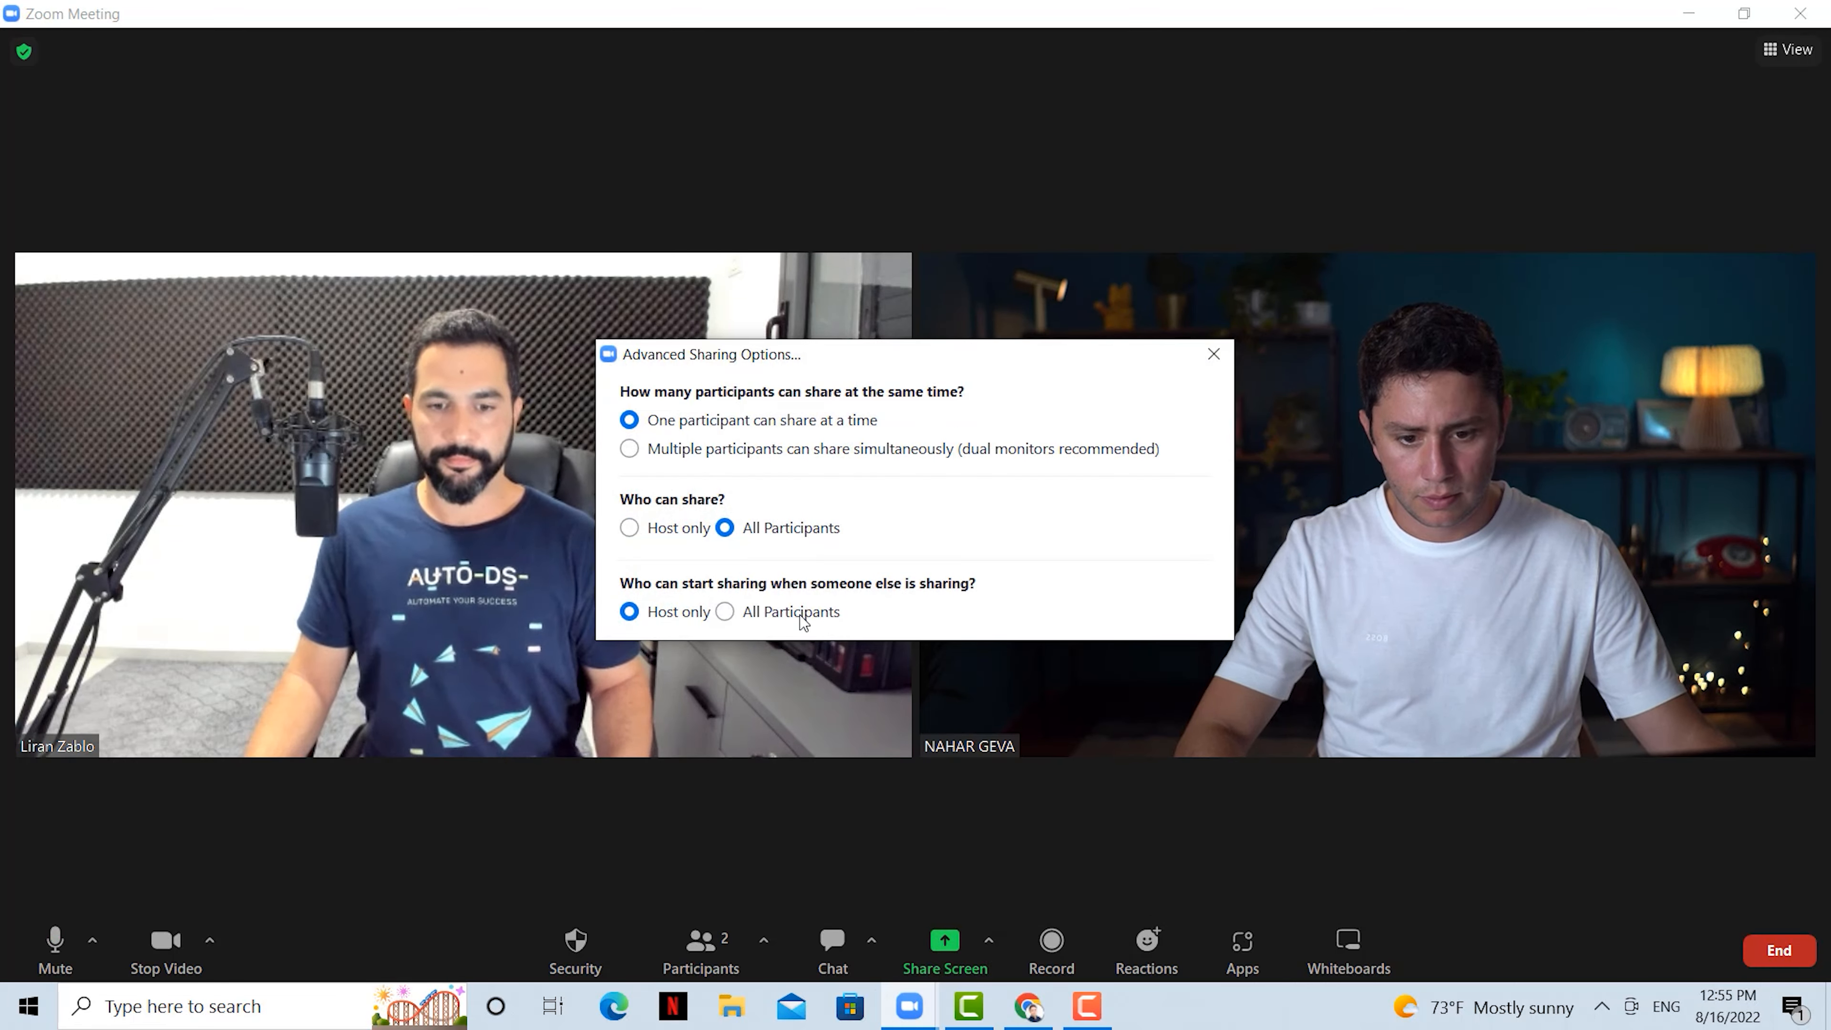
pyautogui.click(1214, 355)
# View the participant's shared AutoDS drafts page in full screen and leave the full-screen view.
pyautogui.doubleClick(1223, 166)
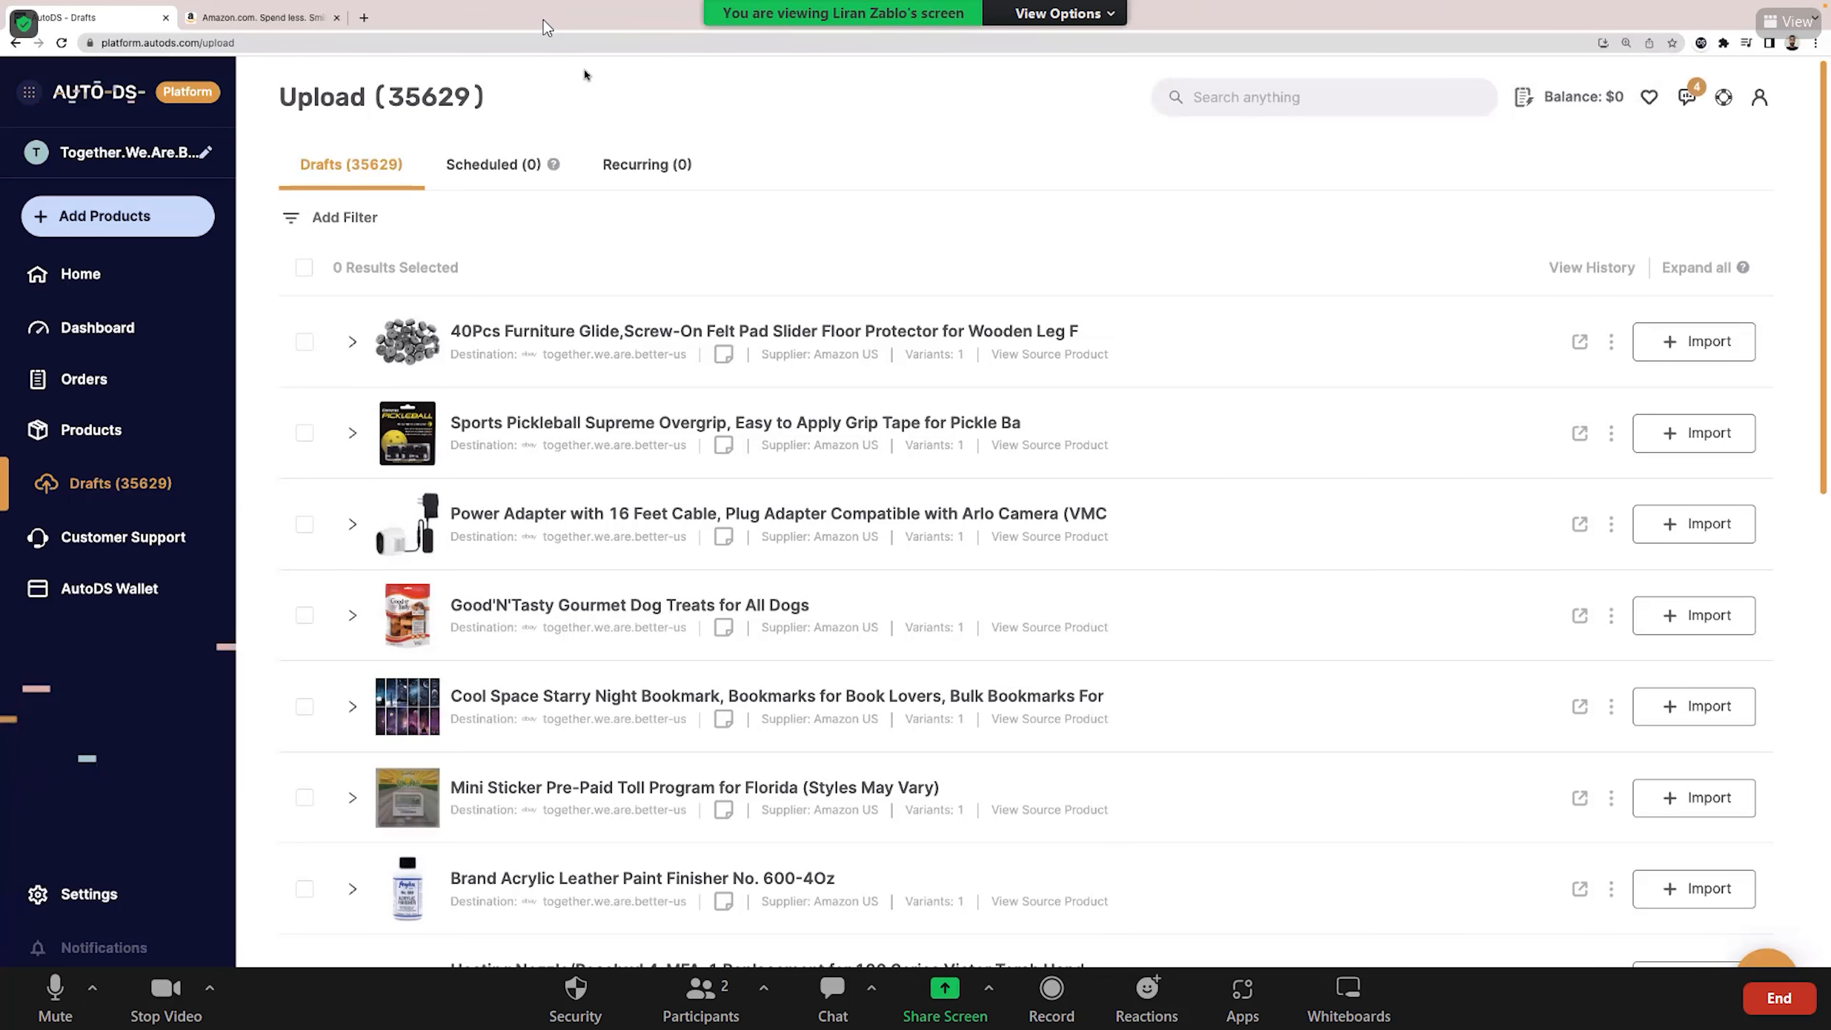
pyautogui.doubleClick(545, 49)
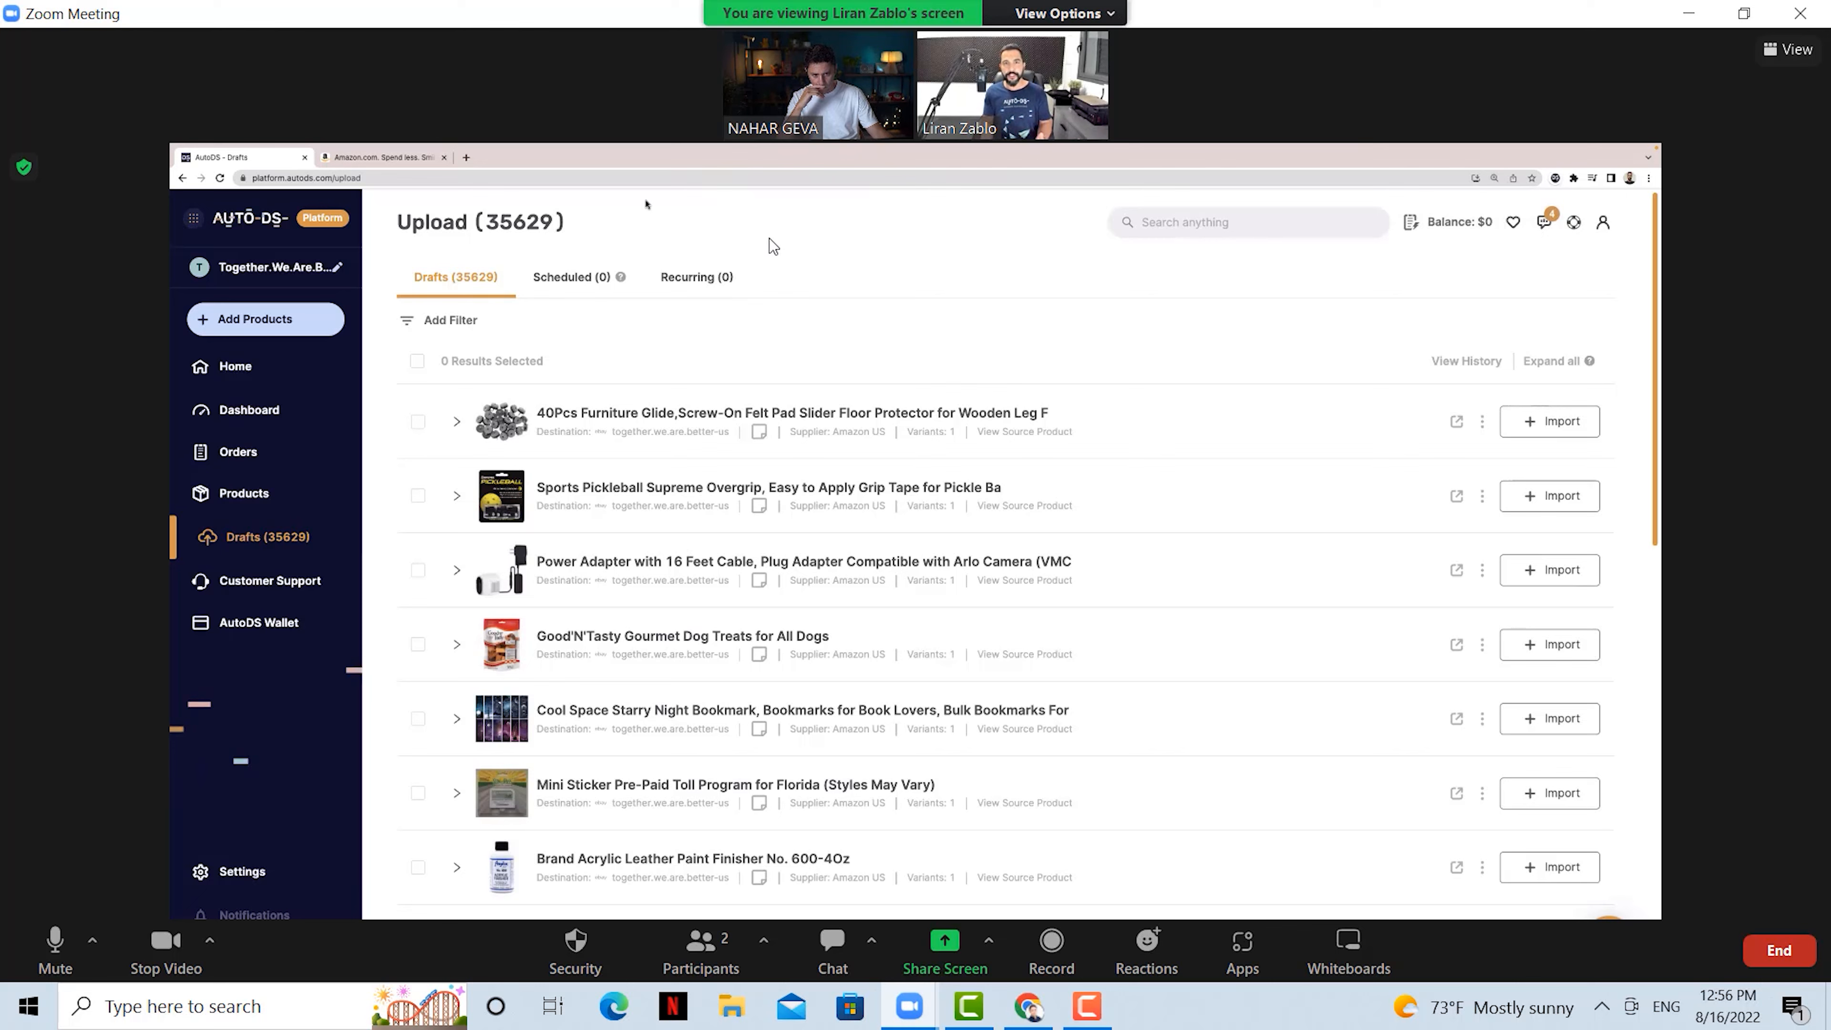
pyautogui.doubleClick(770, 295)
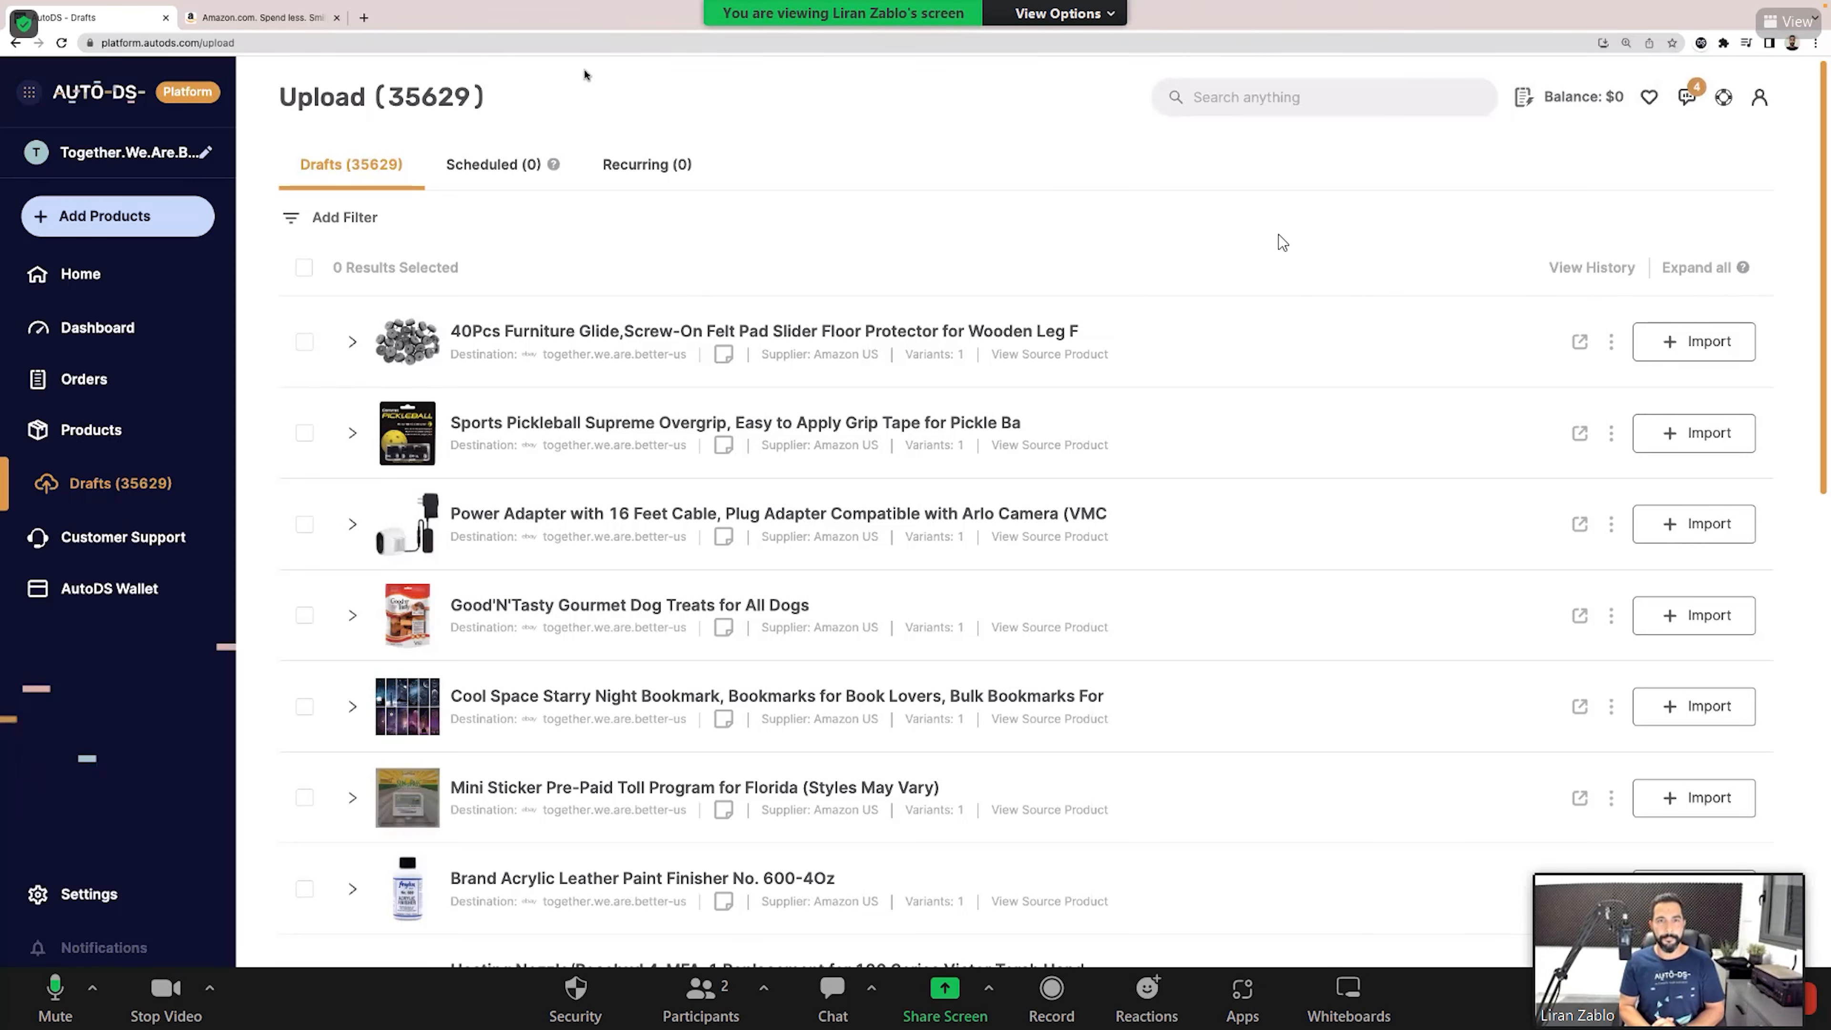
pyautogui.press('Escape')
# Switch to Chrome, go back to the Autopilot scans and open the Autods webinar scan.
pyautogui.click(1028, 1006)
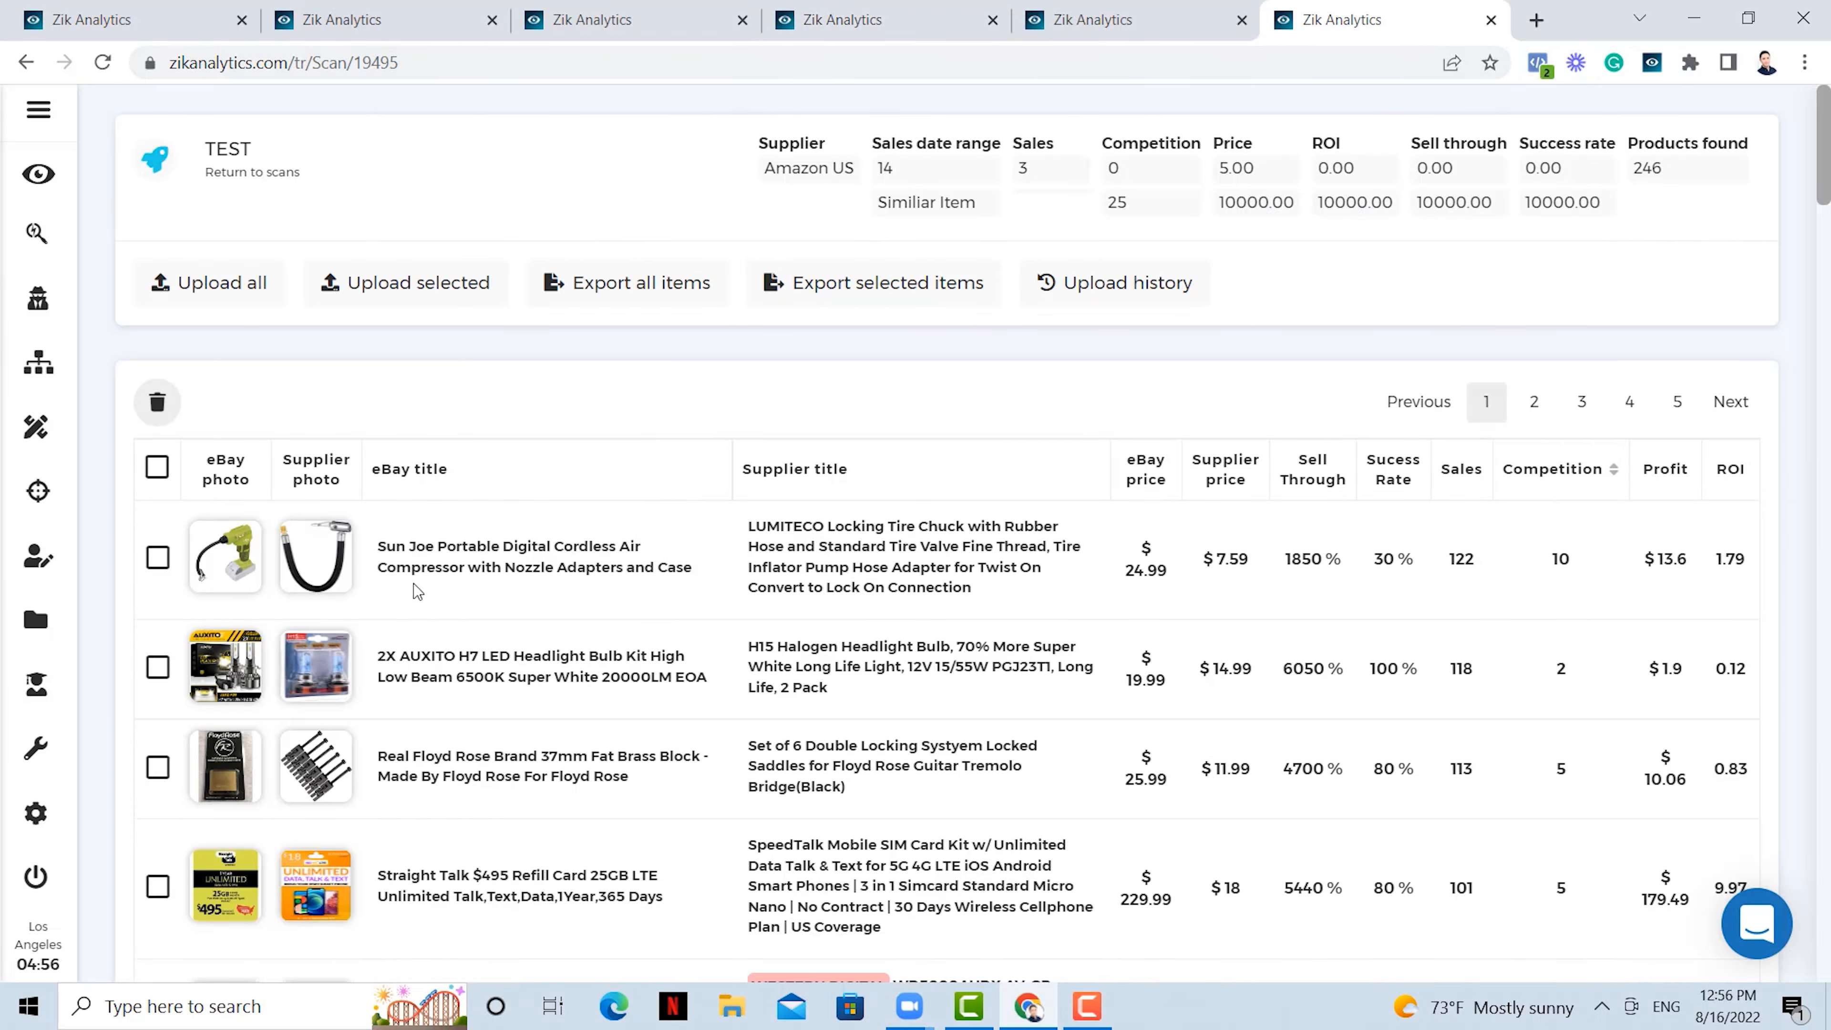
pyautogui.click(232, 172)
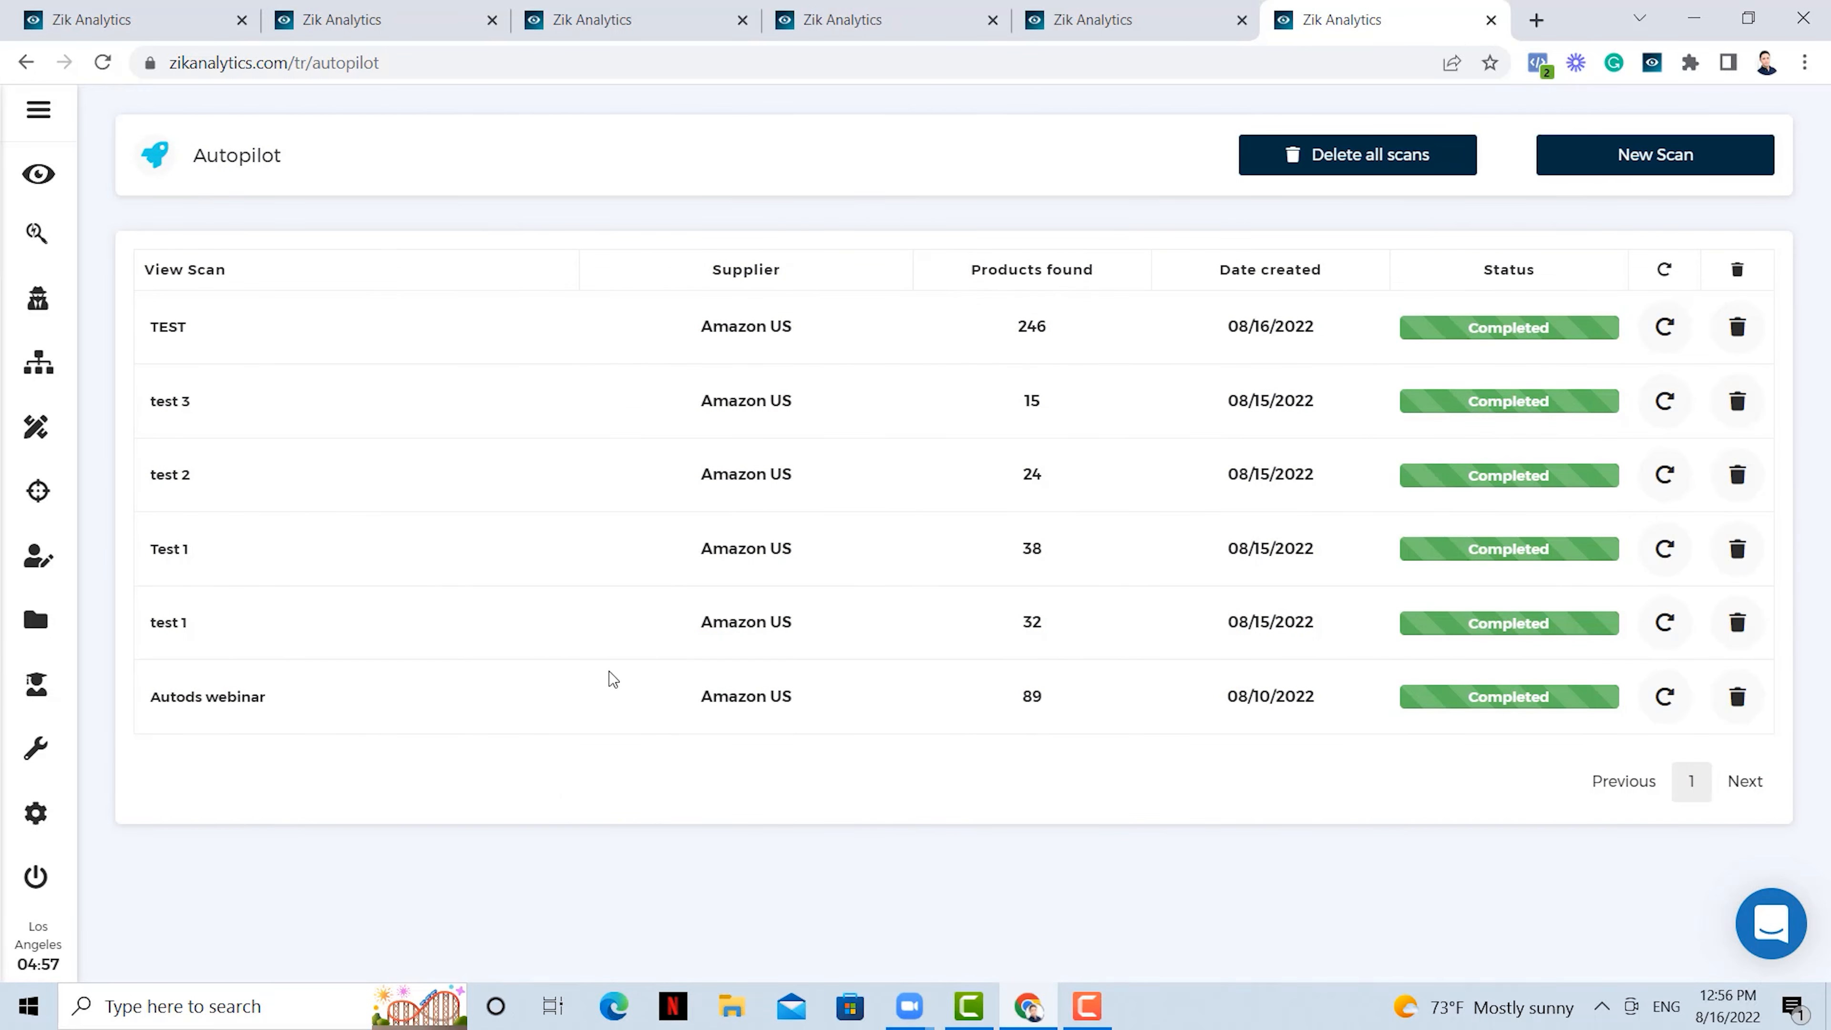
pyautogui.click(128, 688)
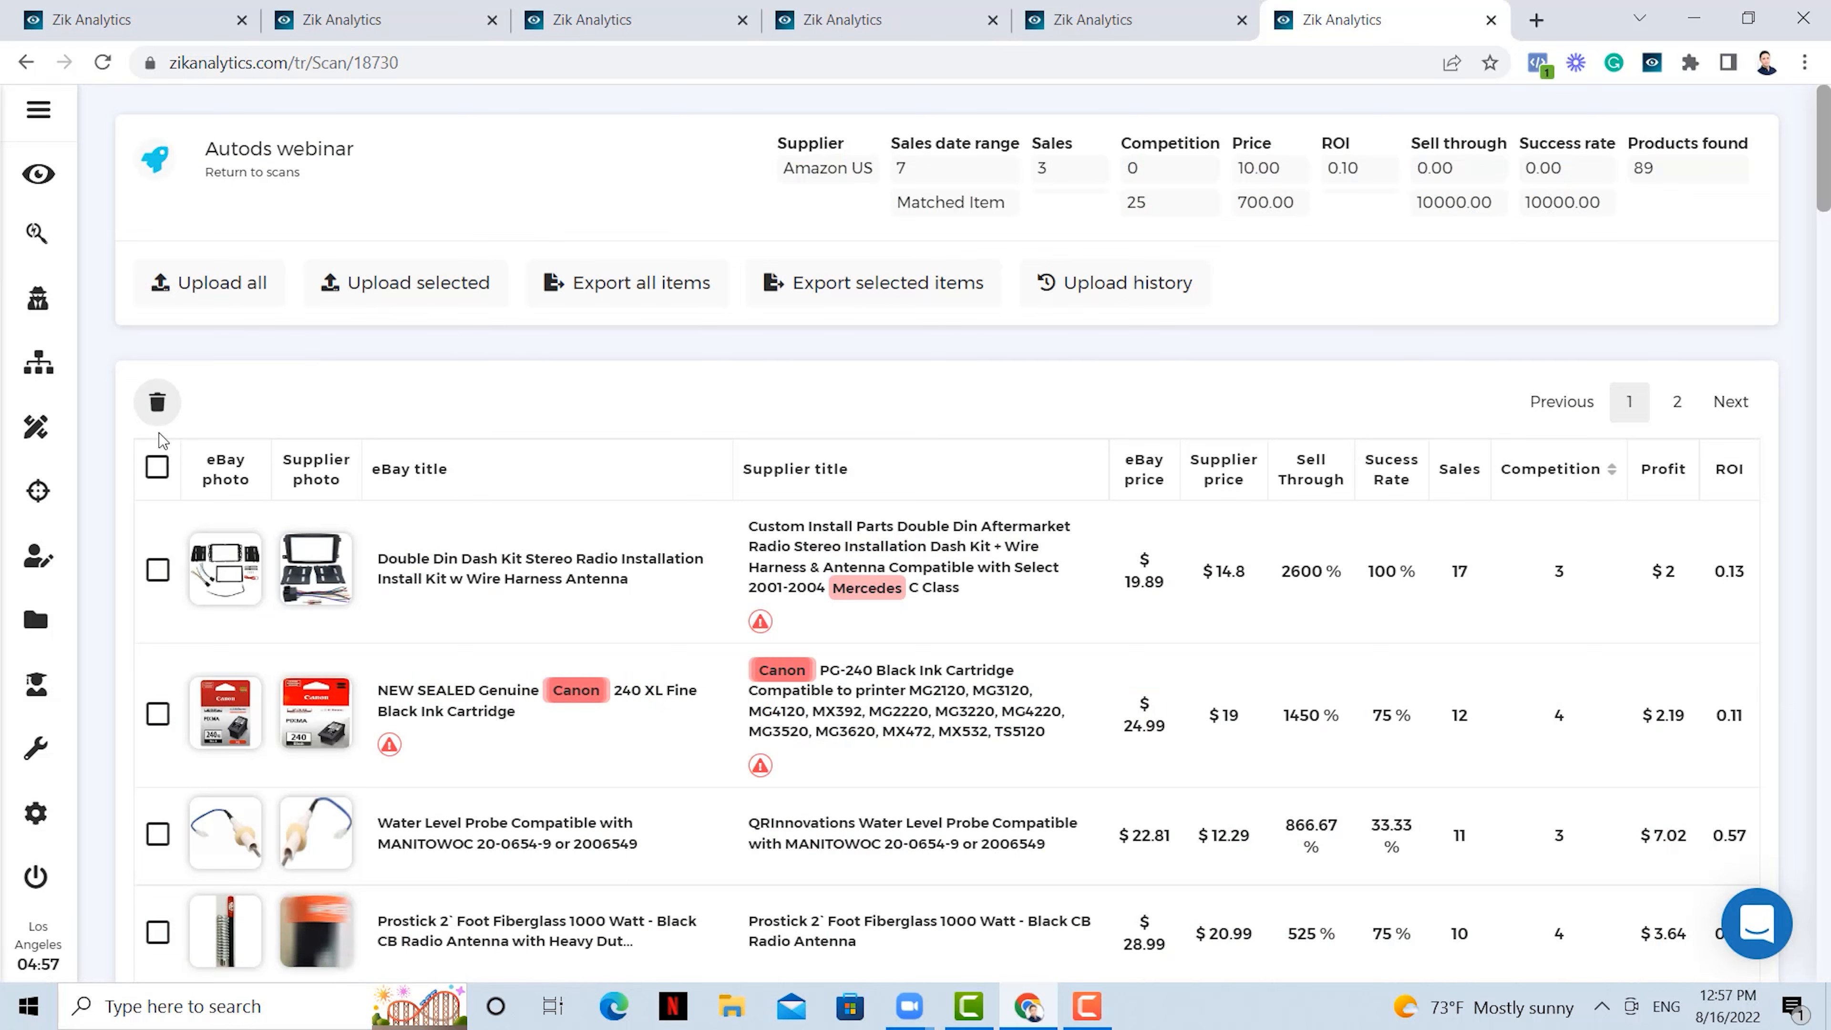
# Upload all of the scan's products to the AutoDS lister with VeRO brands excluded and the restricted keywords exclusion off.
pyautogui.click(254, 302)
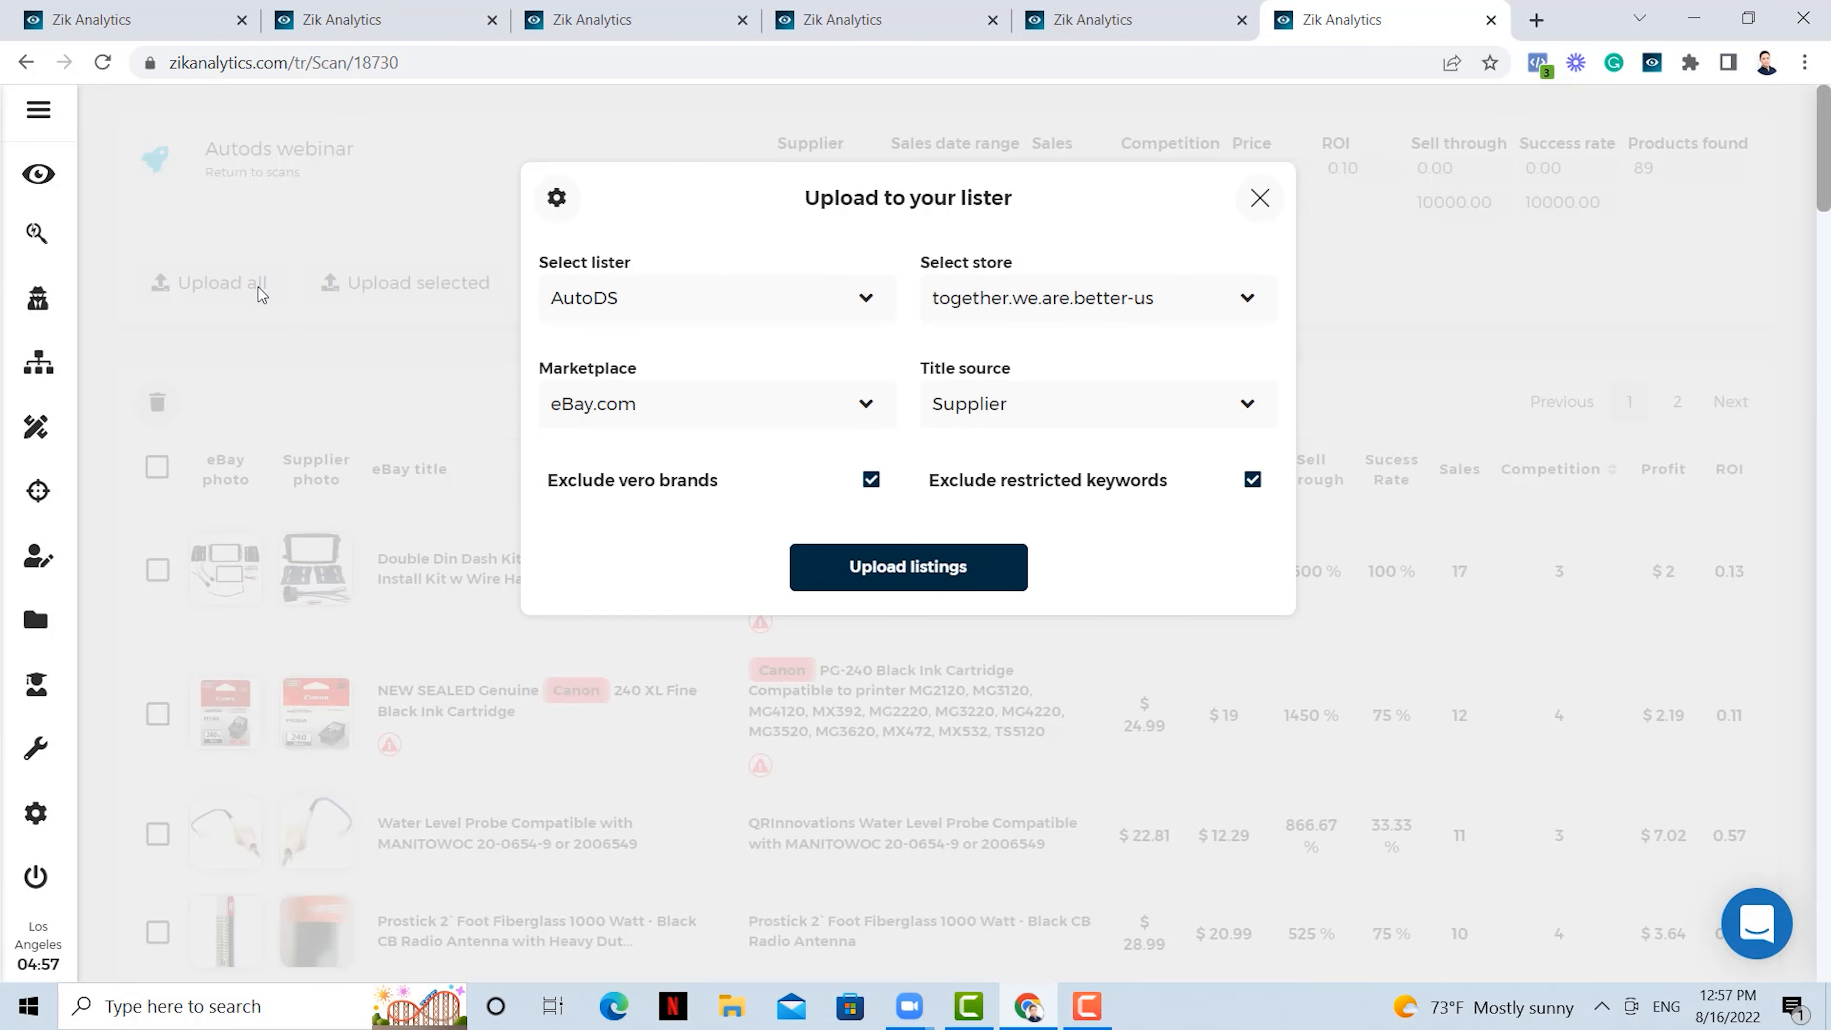
pyautogui.click(1251, 481)
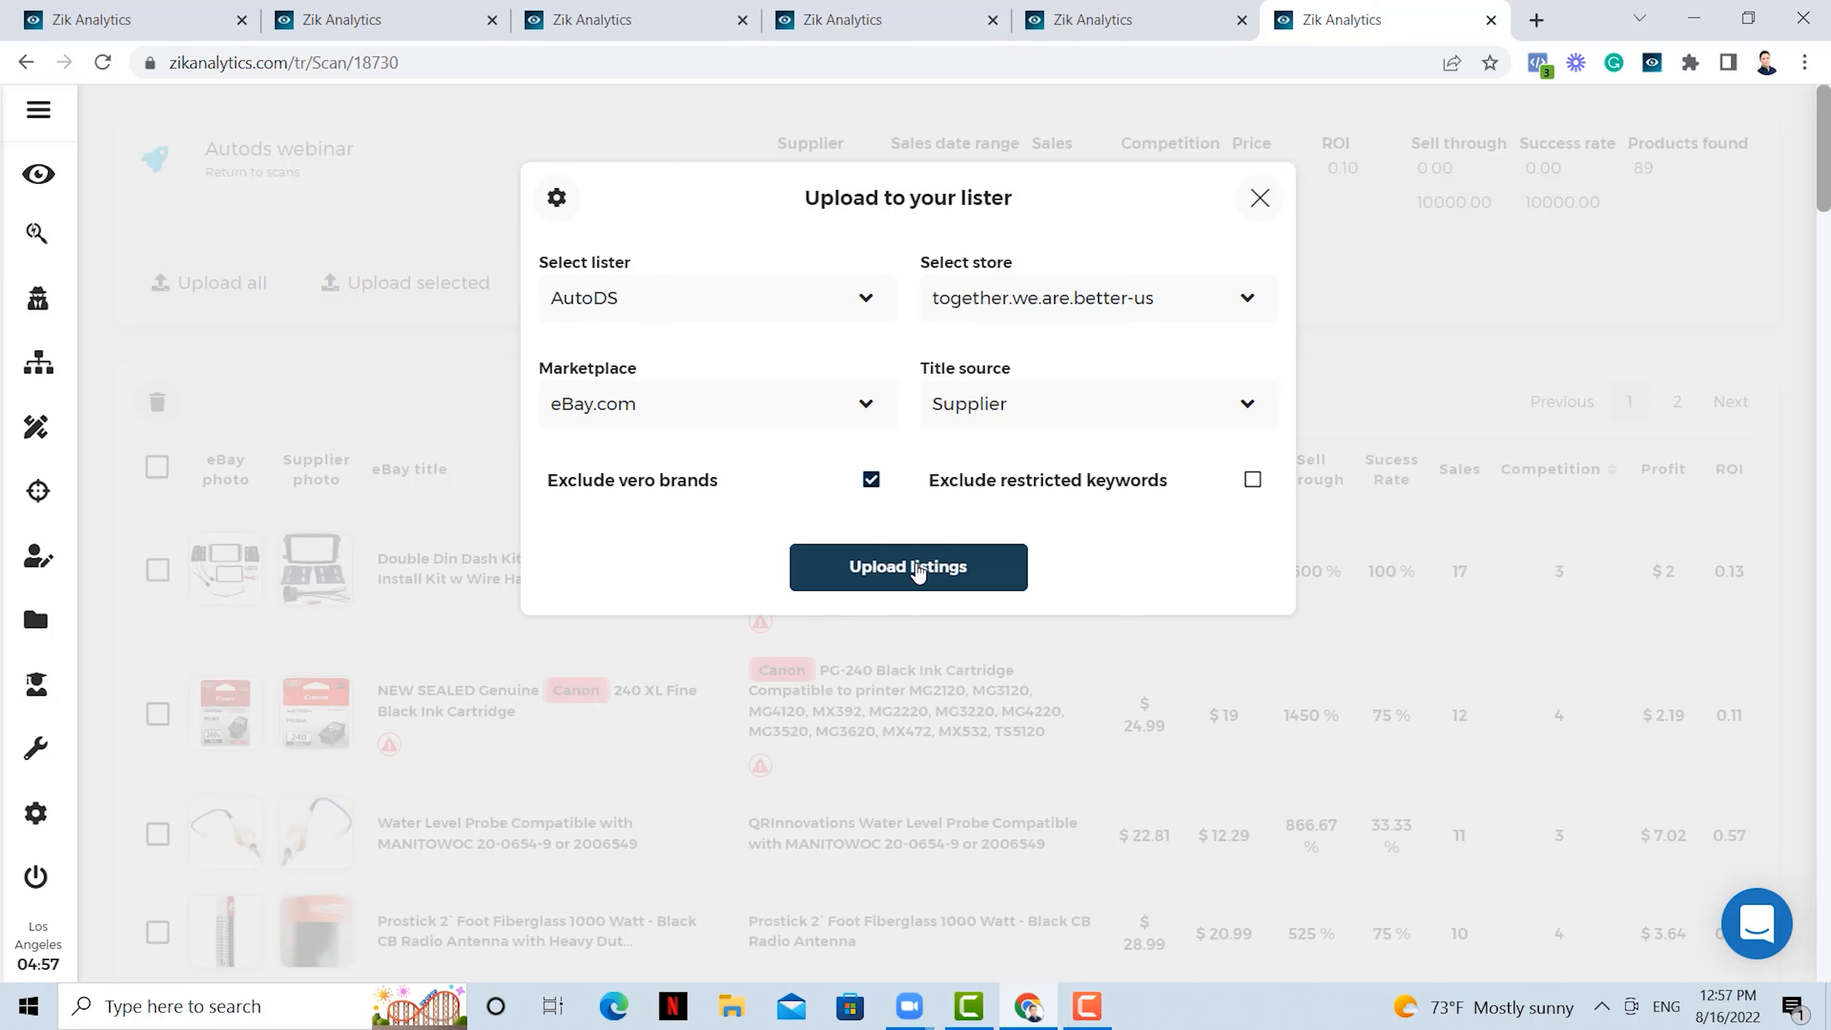
pyautogui.click(946, 575)
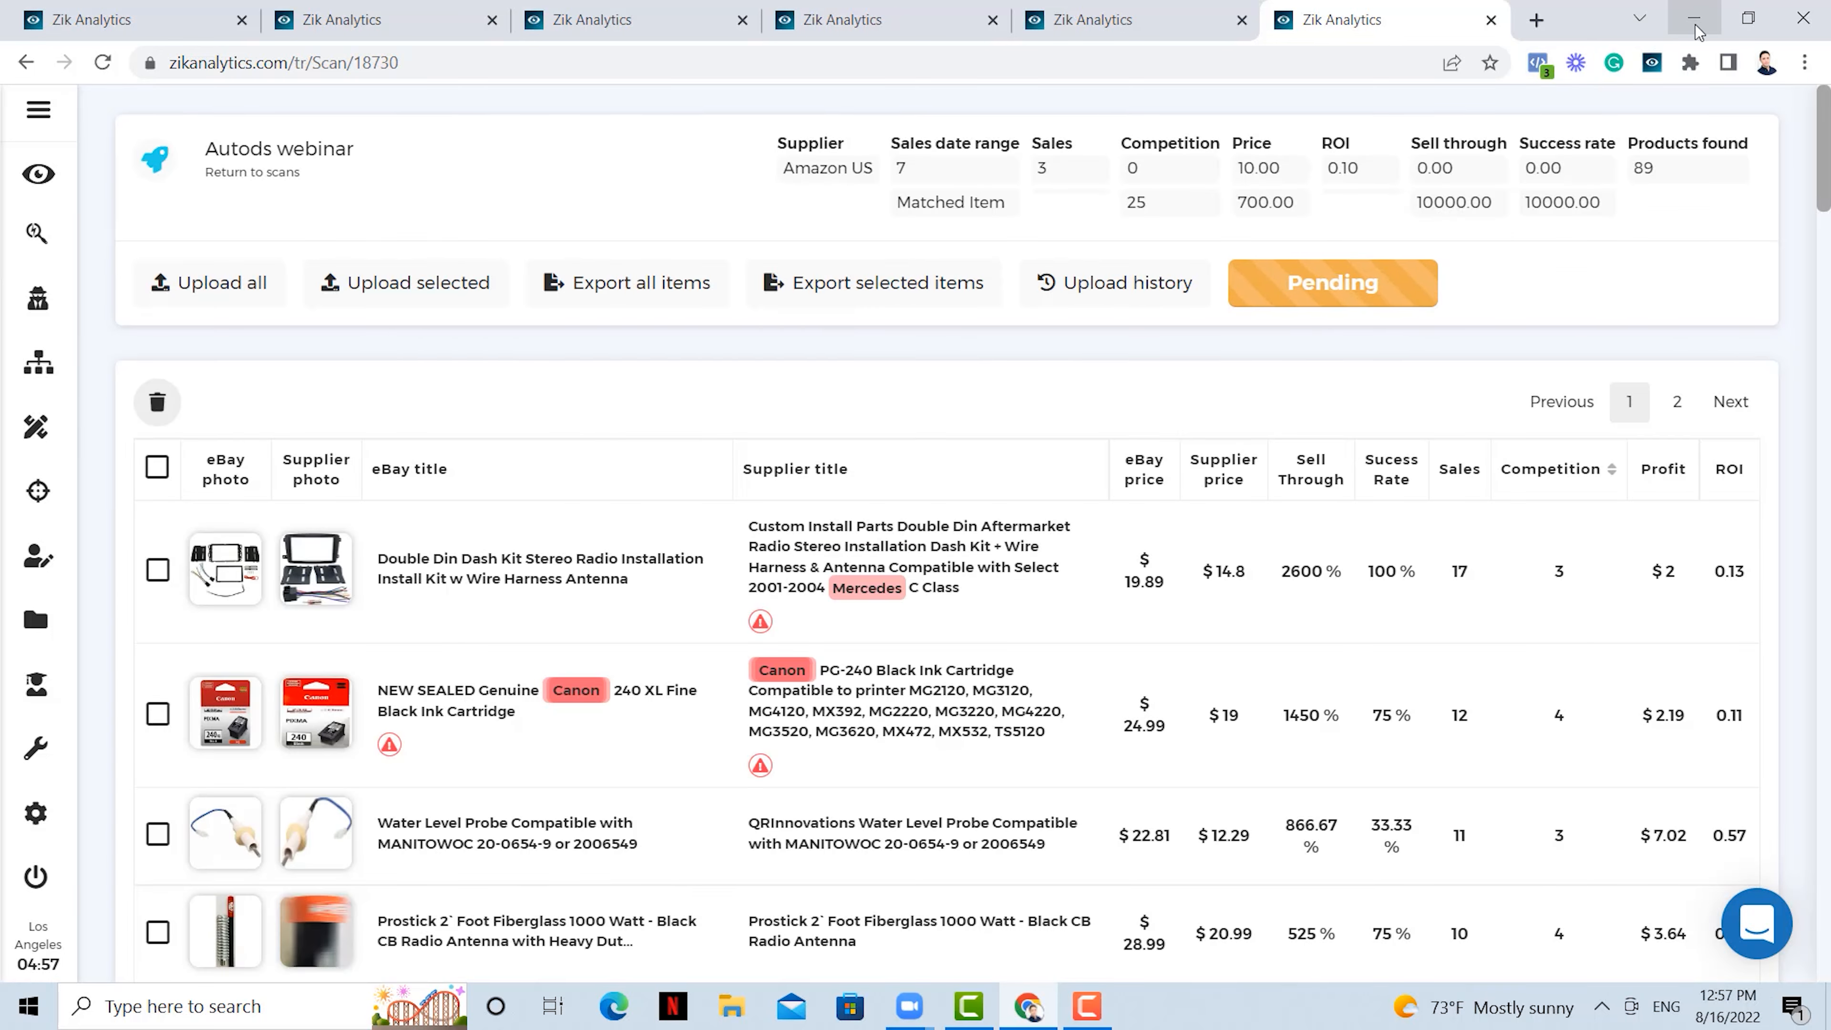
# Return to the shared AutoDS drafts page in Zoom in full screen and dismiss the Create Drafts notification.
pyautogui.click(1694, 19)
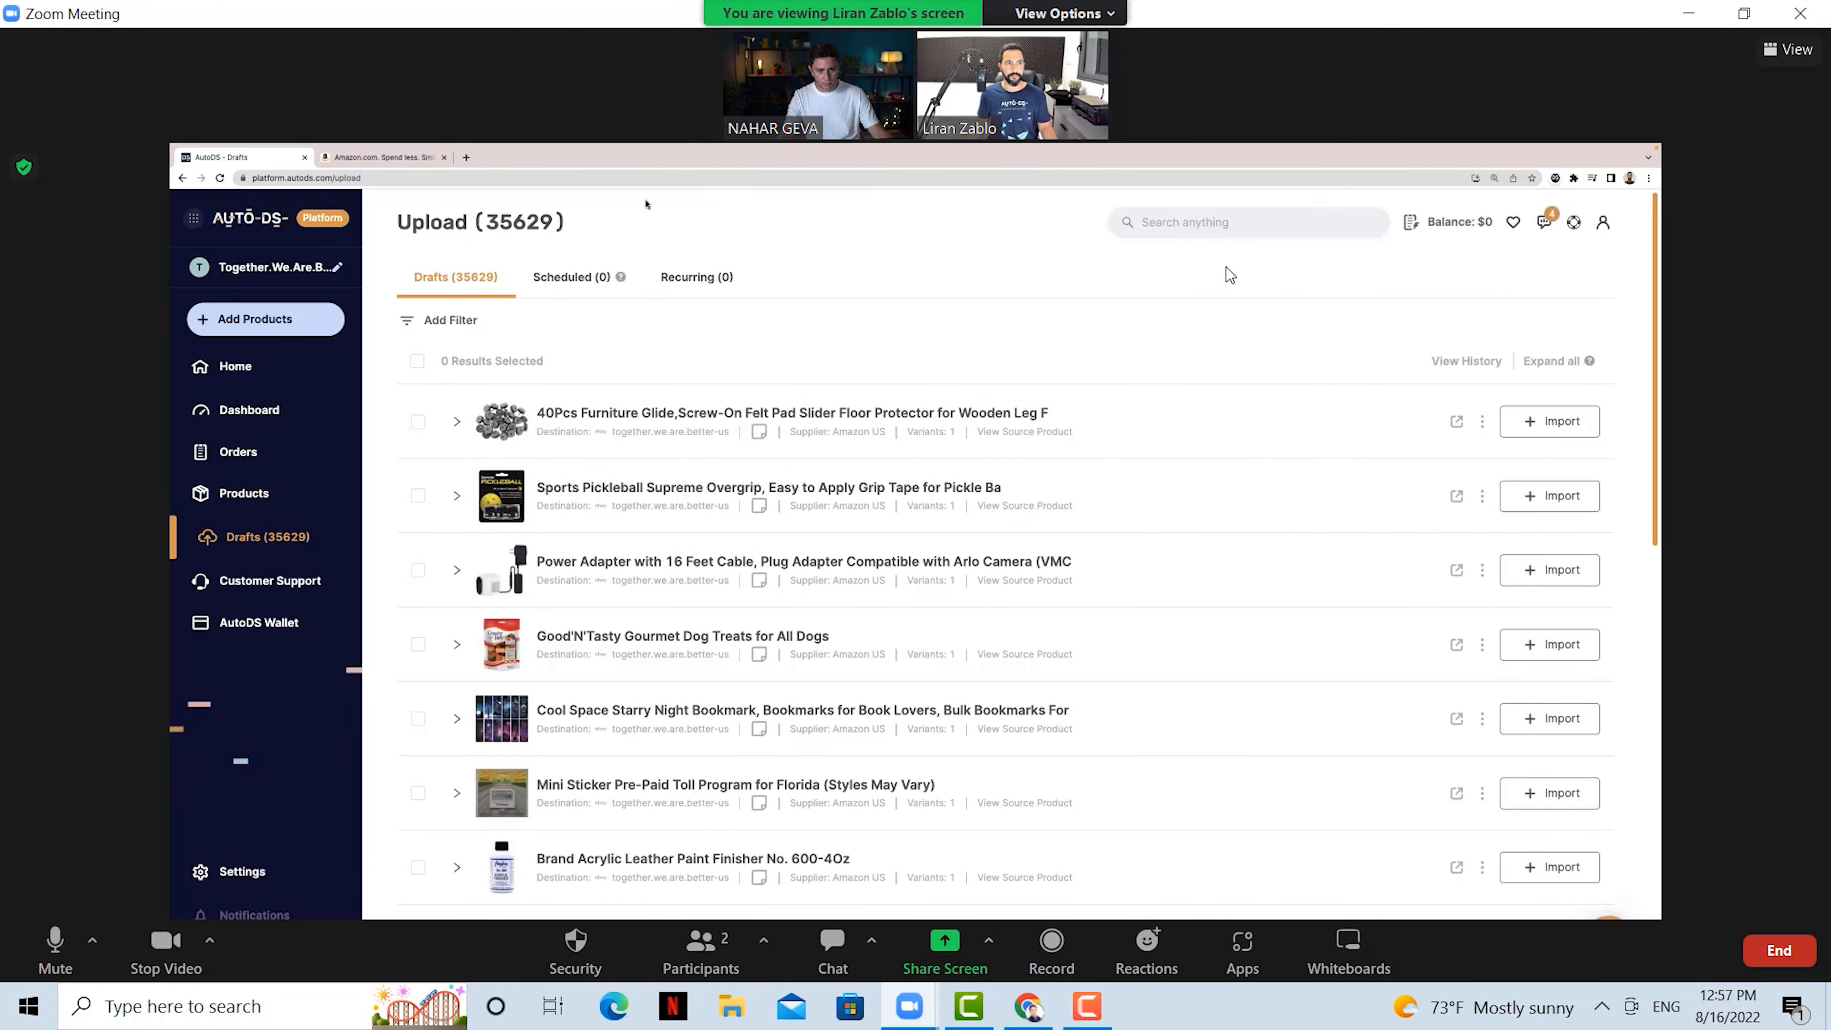
pyautogui.doubleClick(1218, 291)
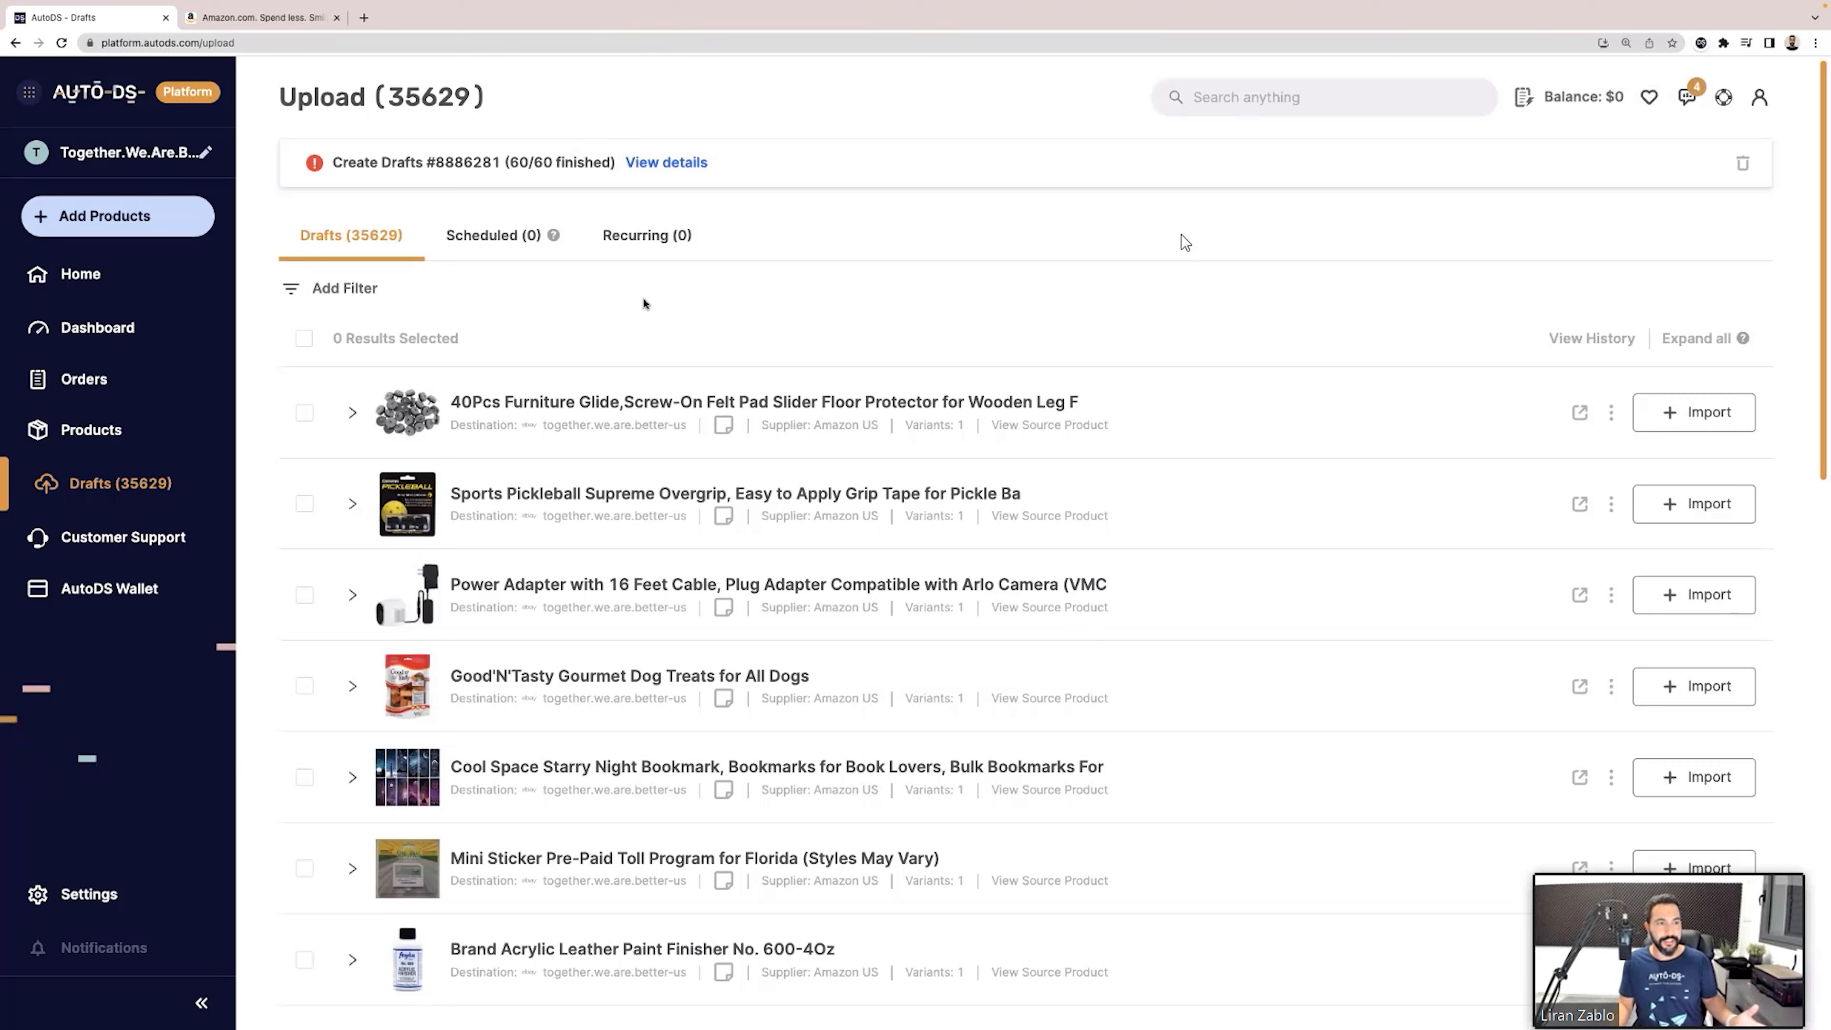
pyautogui.click(1742, 163)
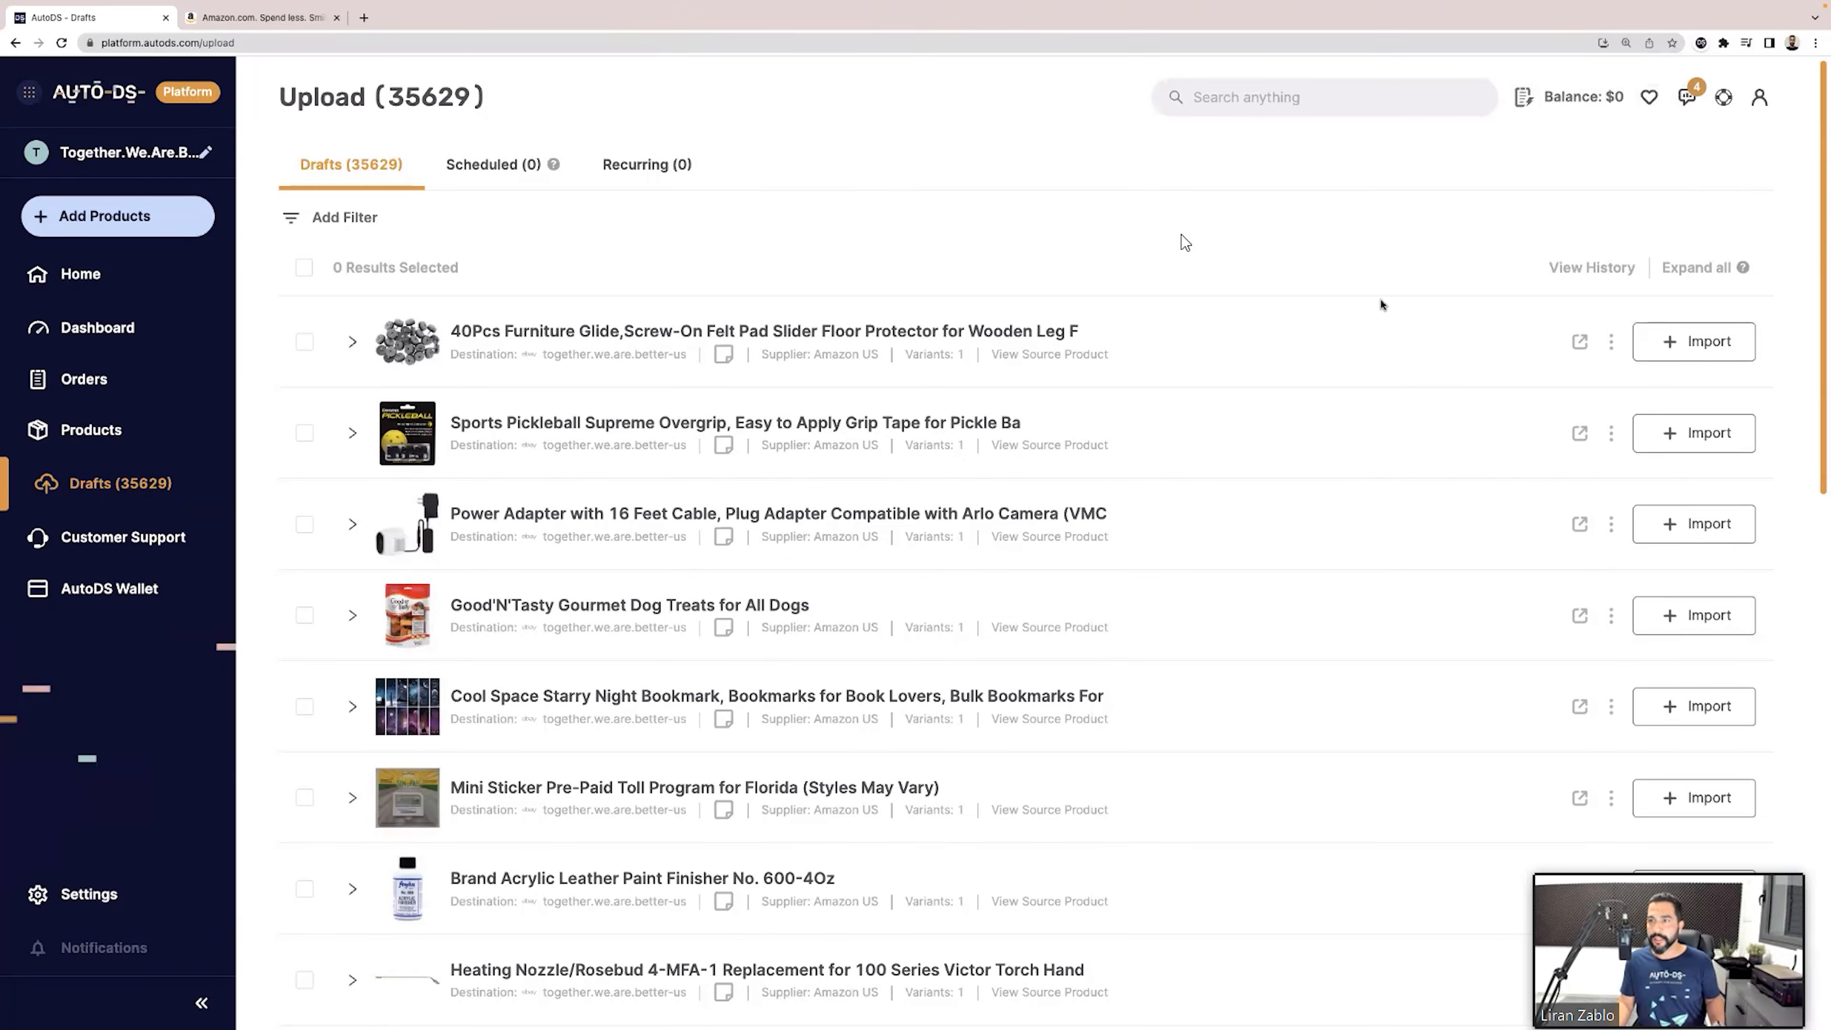
# Browse the uploaded product drafts in AutoDS, including a further page of the list.
pyautogui.scroll(-2, 1136, 311)
pyautogui.scroll(-9, 1111, 323)
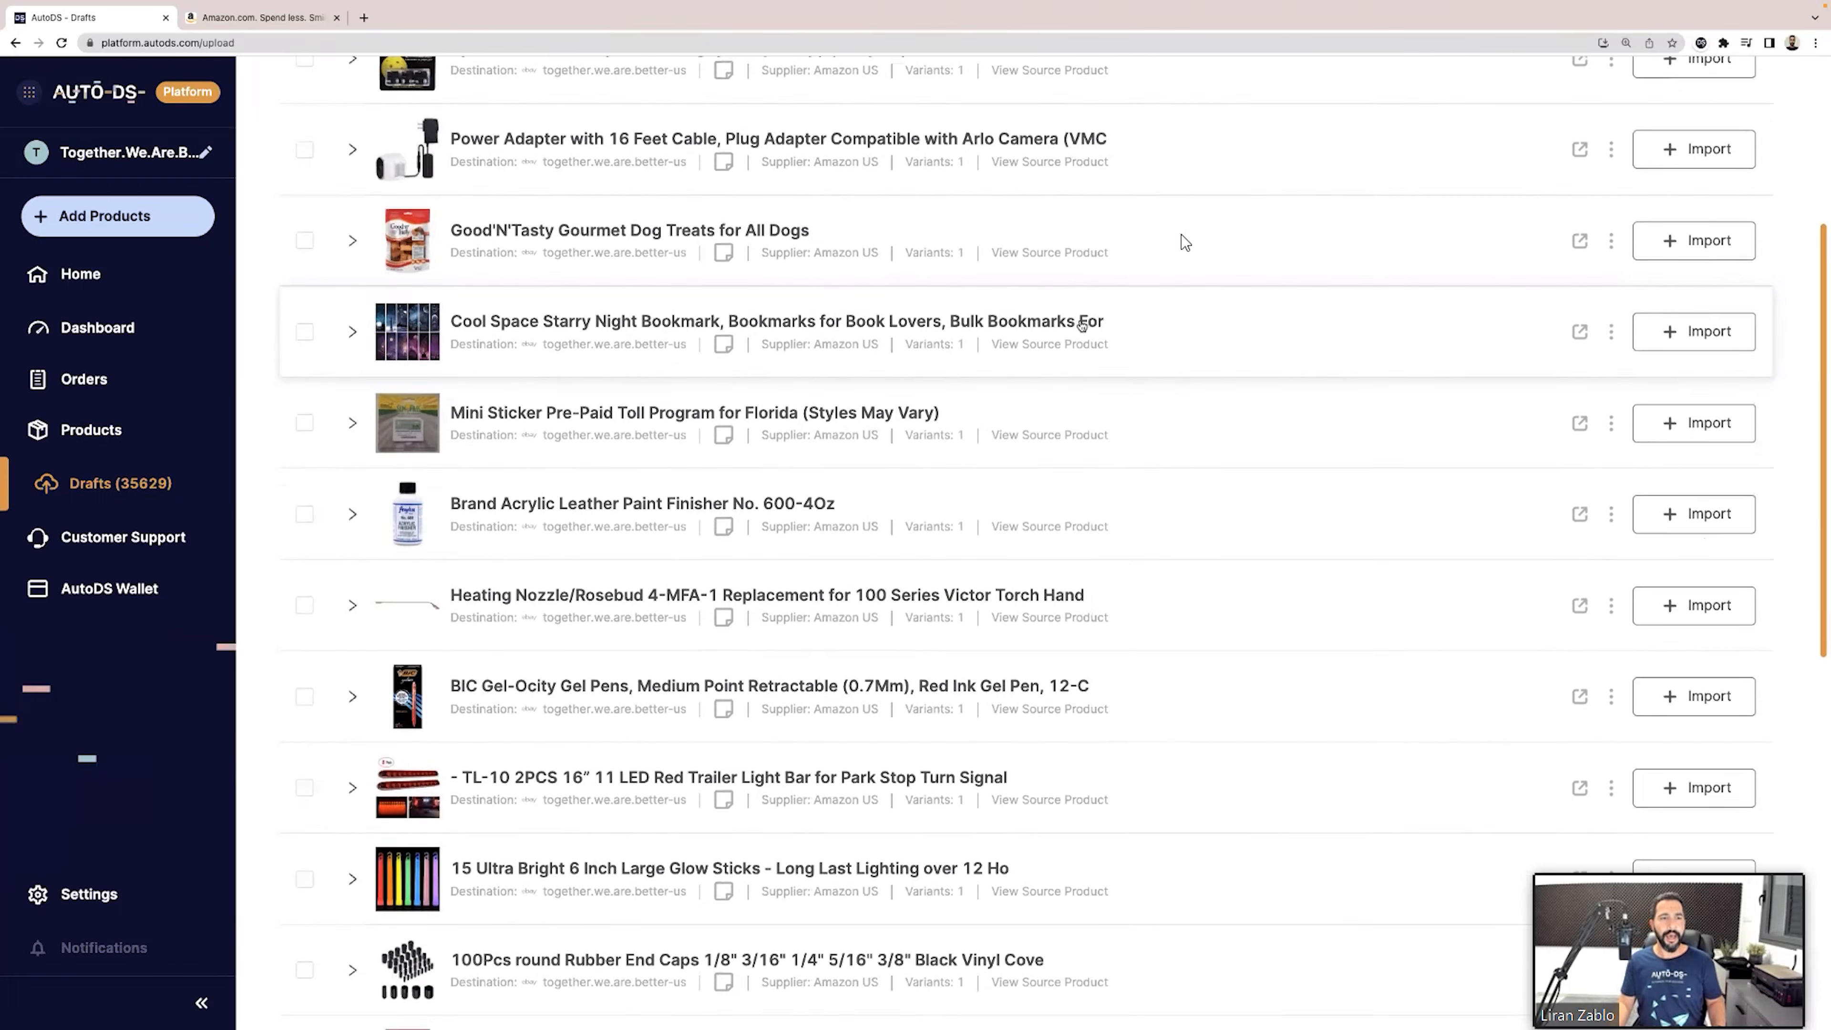
pyautogui.scroll(-5, 1045, 331)
pyautogui.scroll(14, 1044, 324)
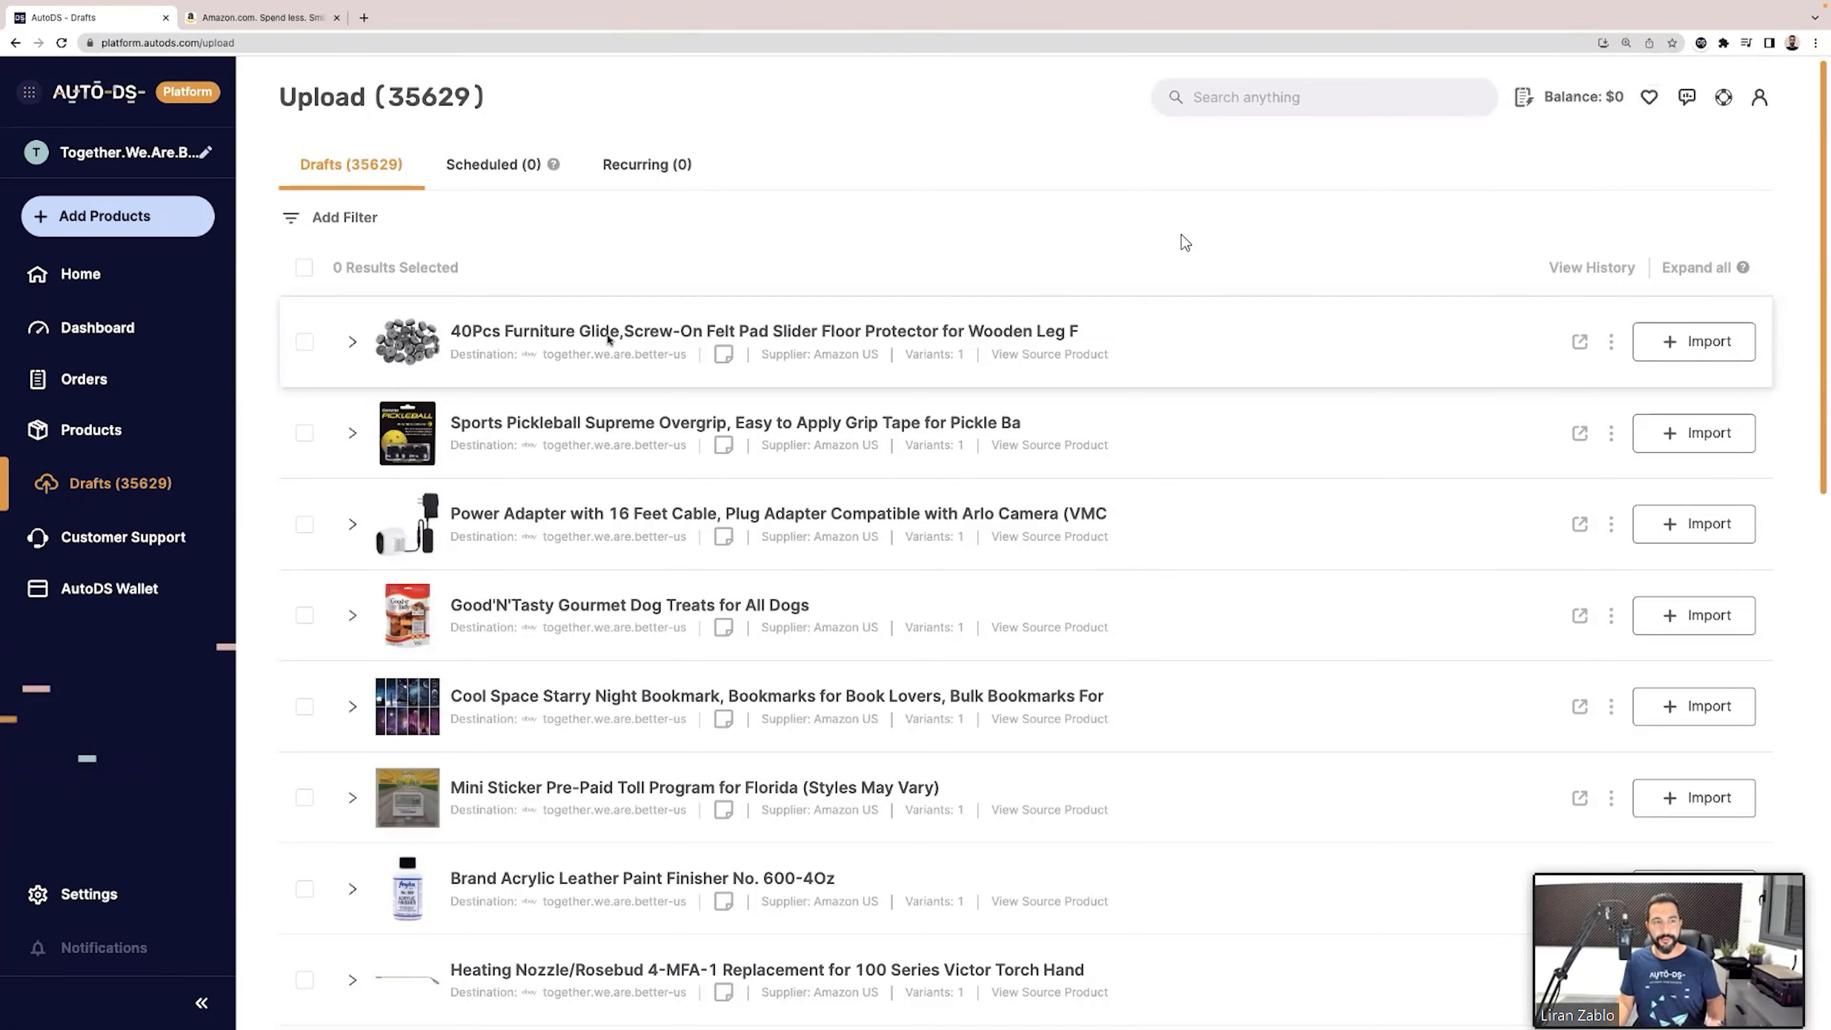
pyautogui.scroll(-5, 569, 404)
pyautogui.scroll(-12, 566, 422)
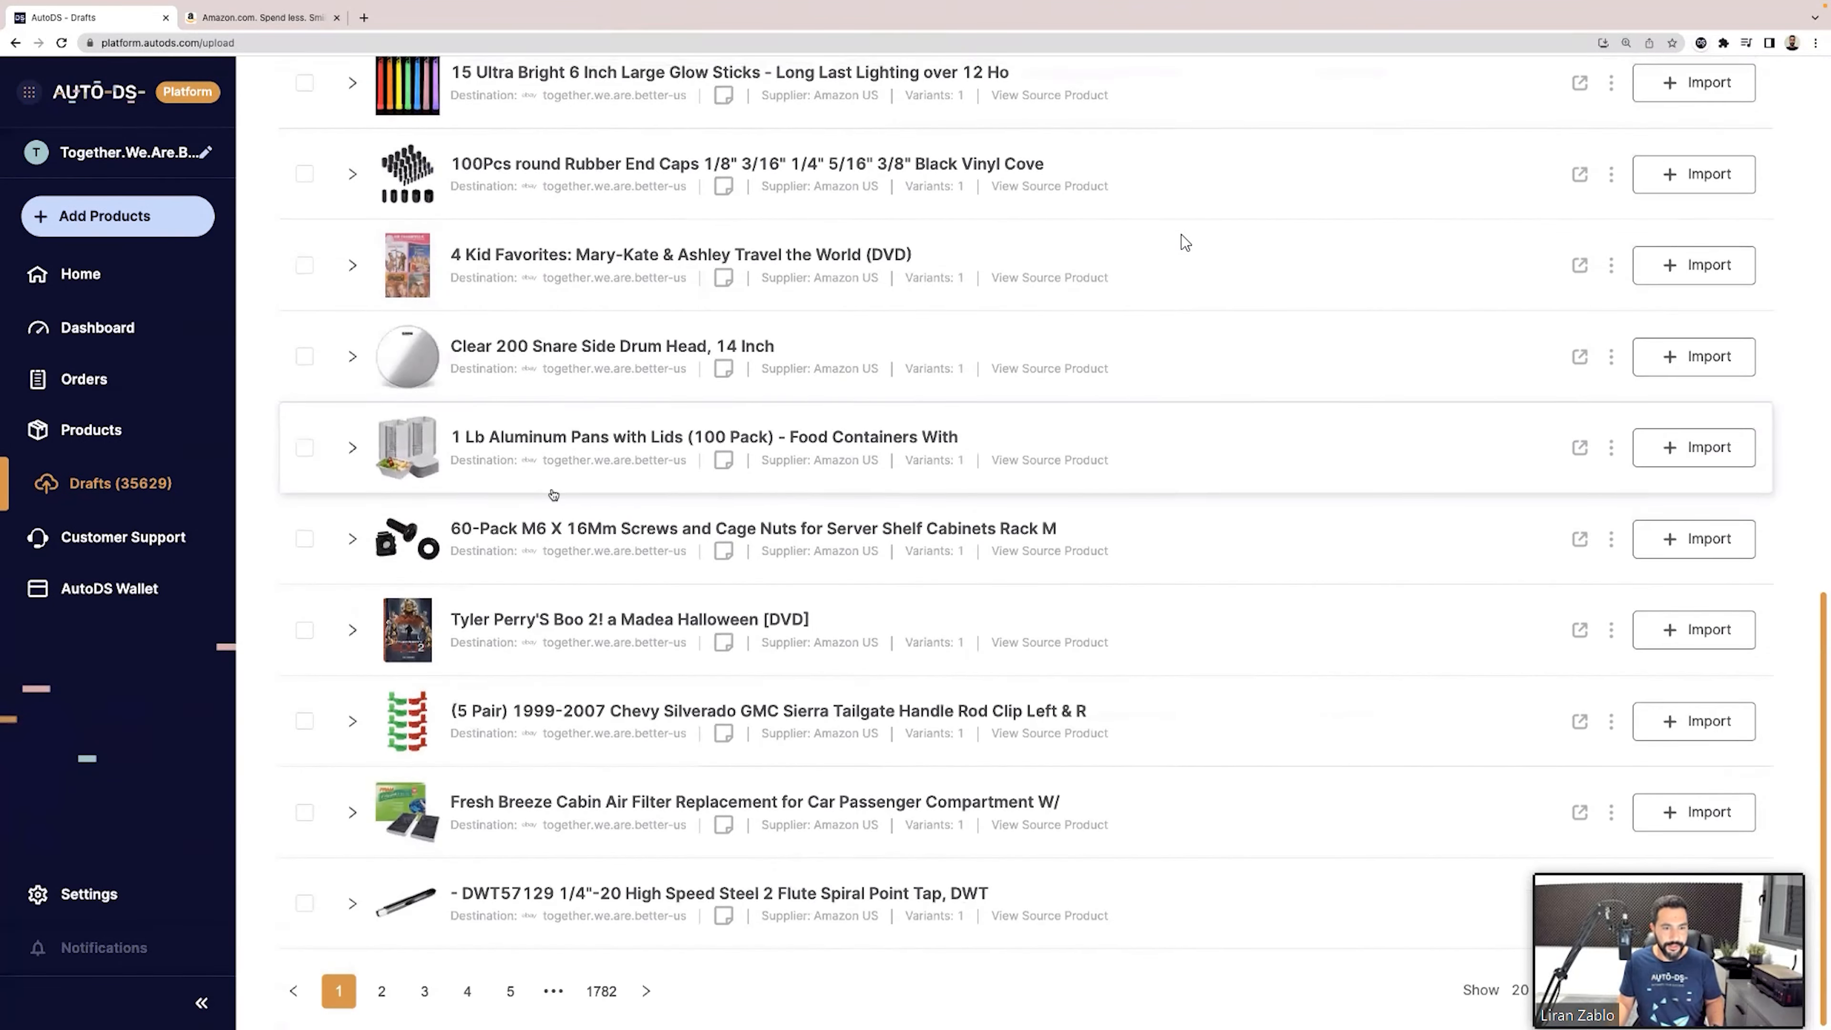
pyautogui.scroll(9, 555, 505)
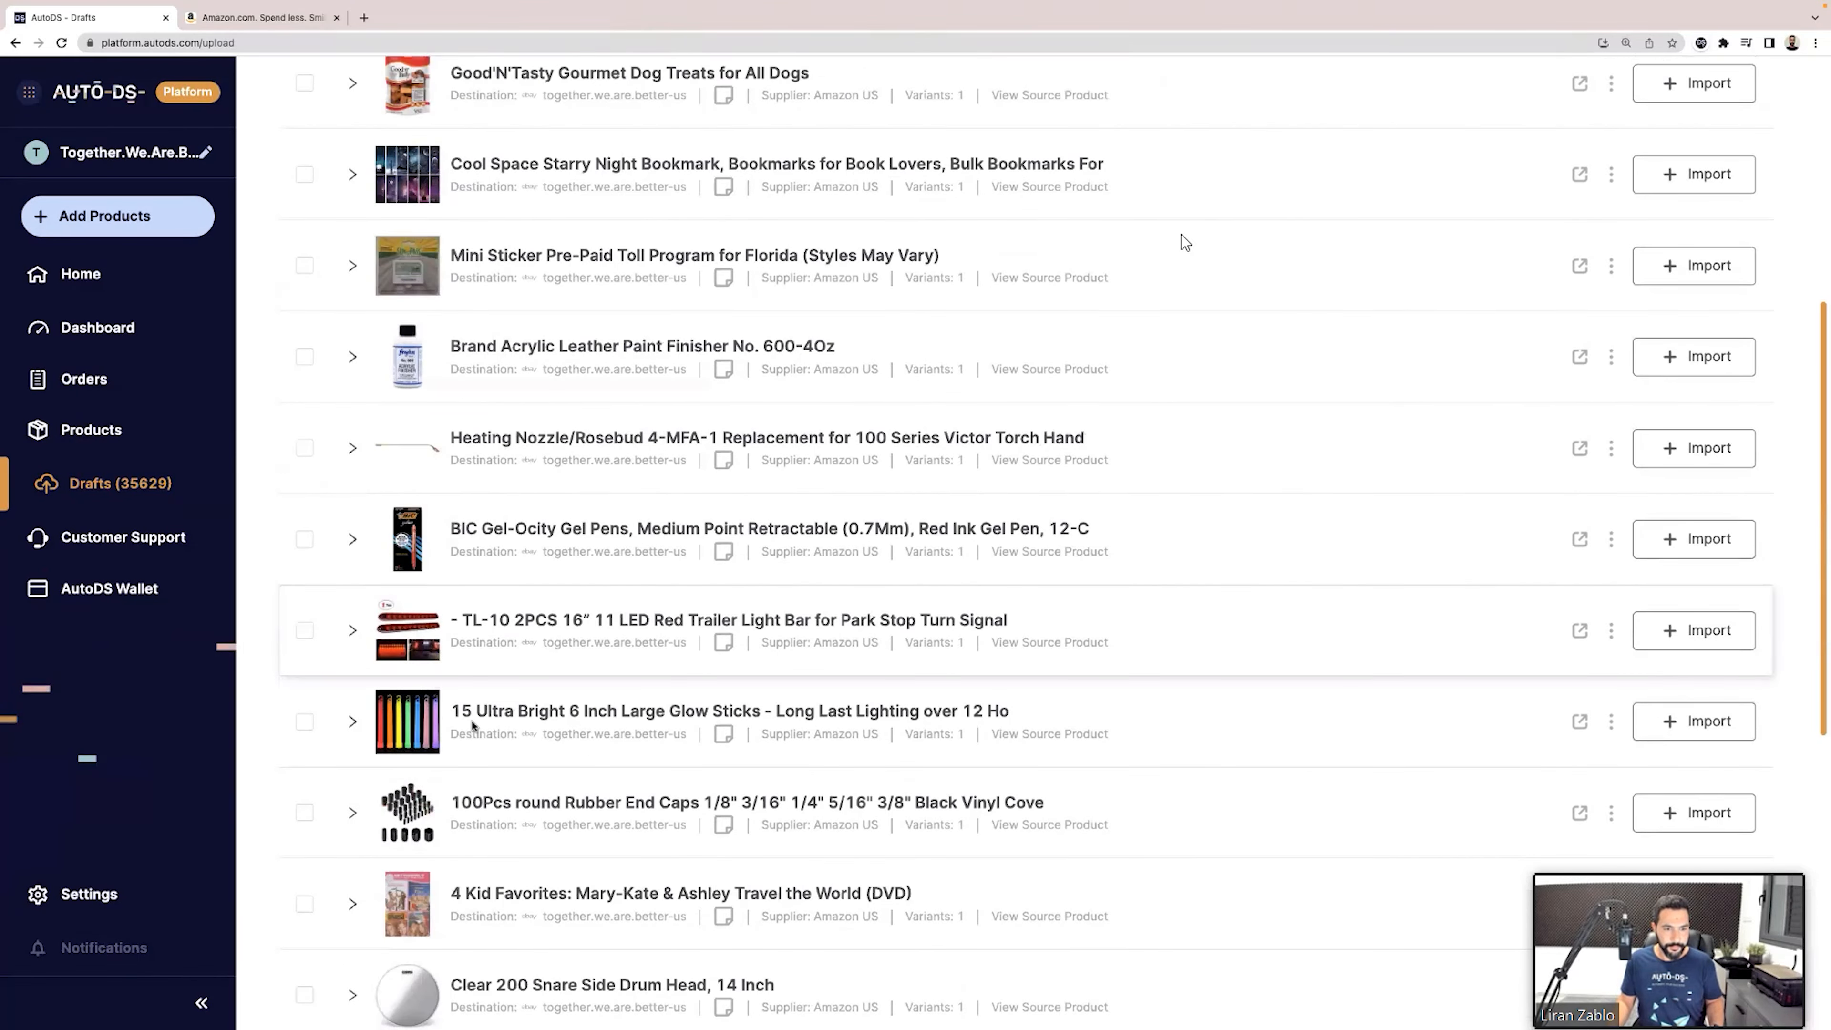
pyautogui.scroll(7, 516, 699)
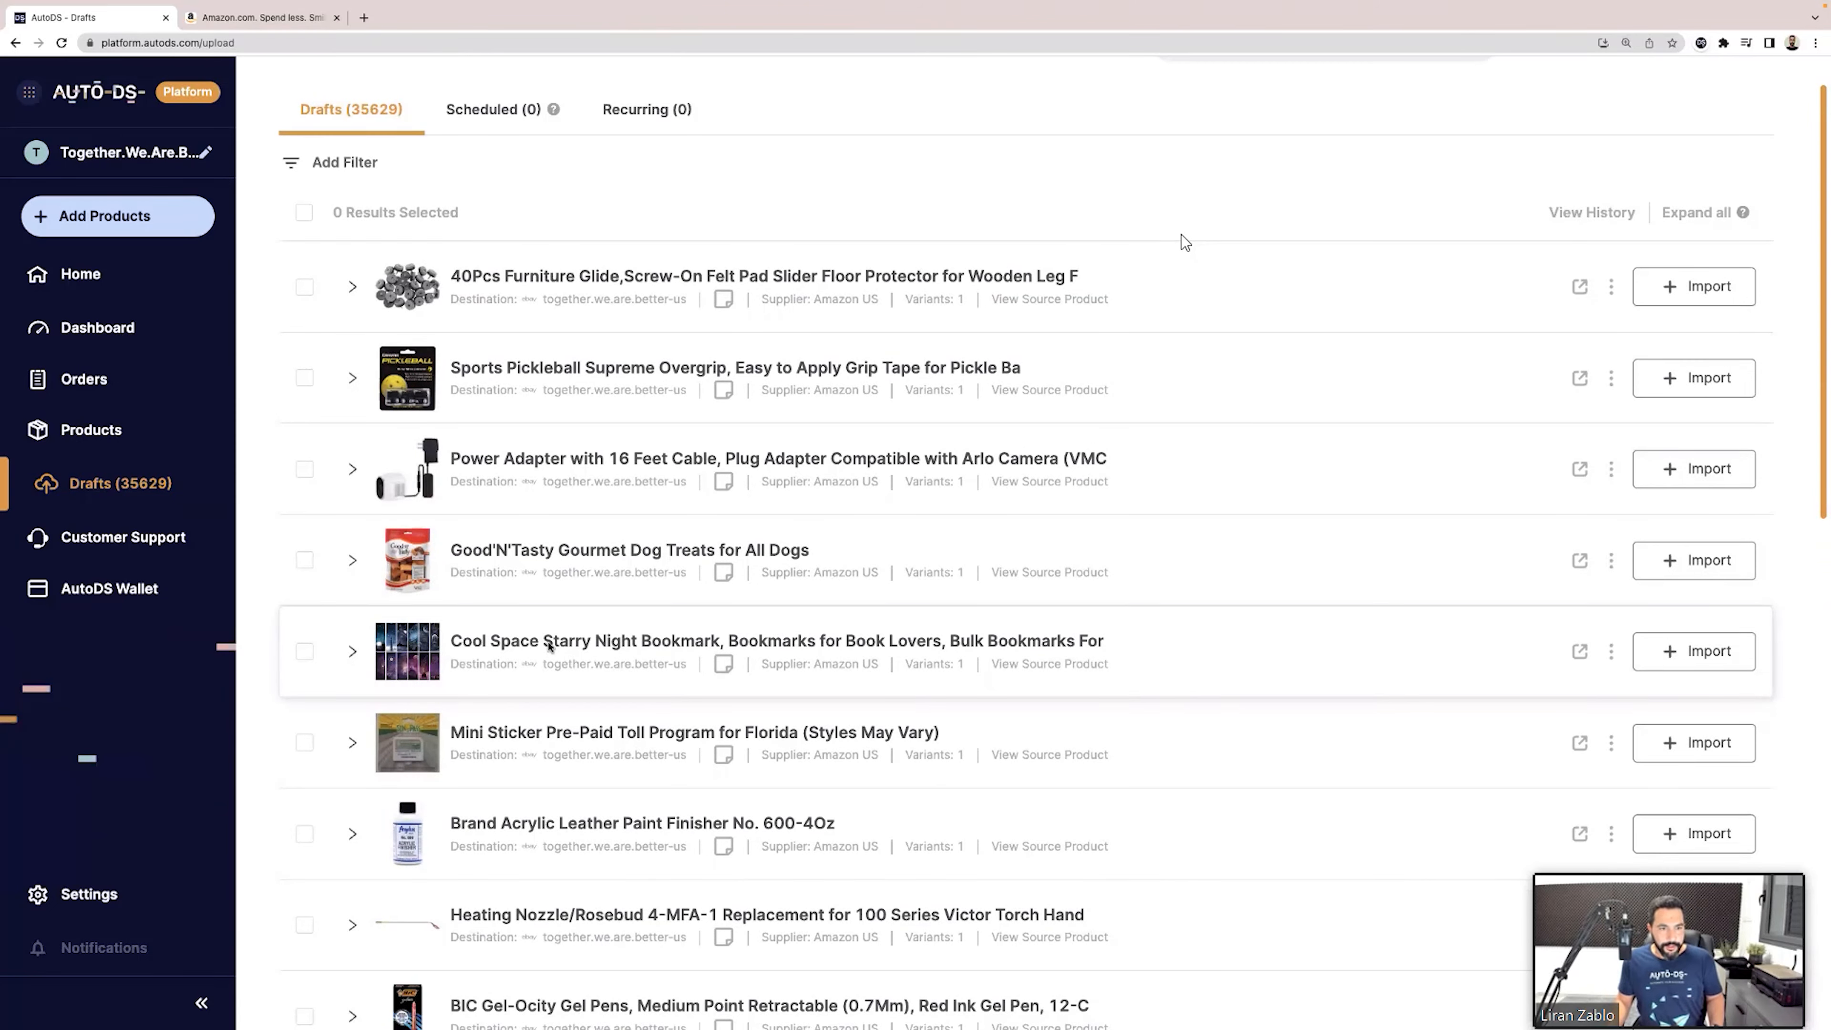
pyautogui.scroll(-15, 1184, 241)
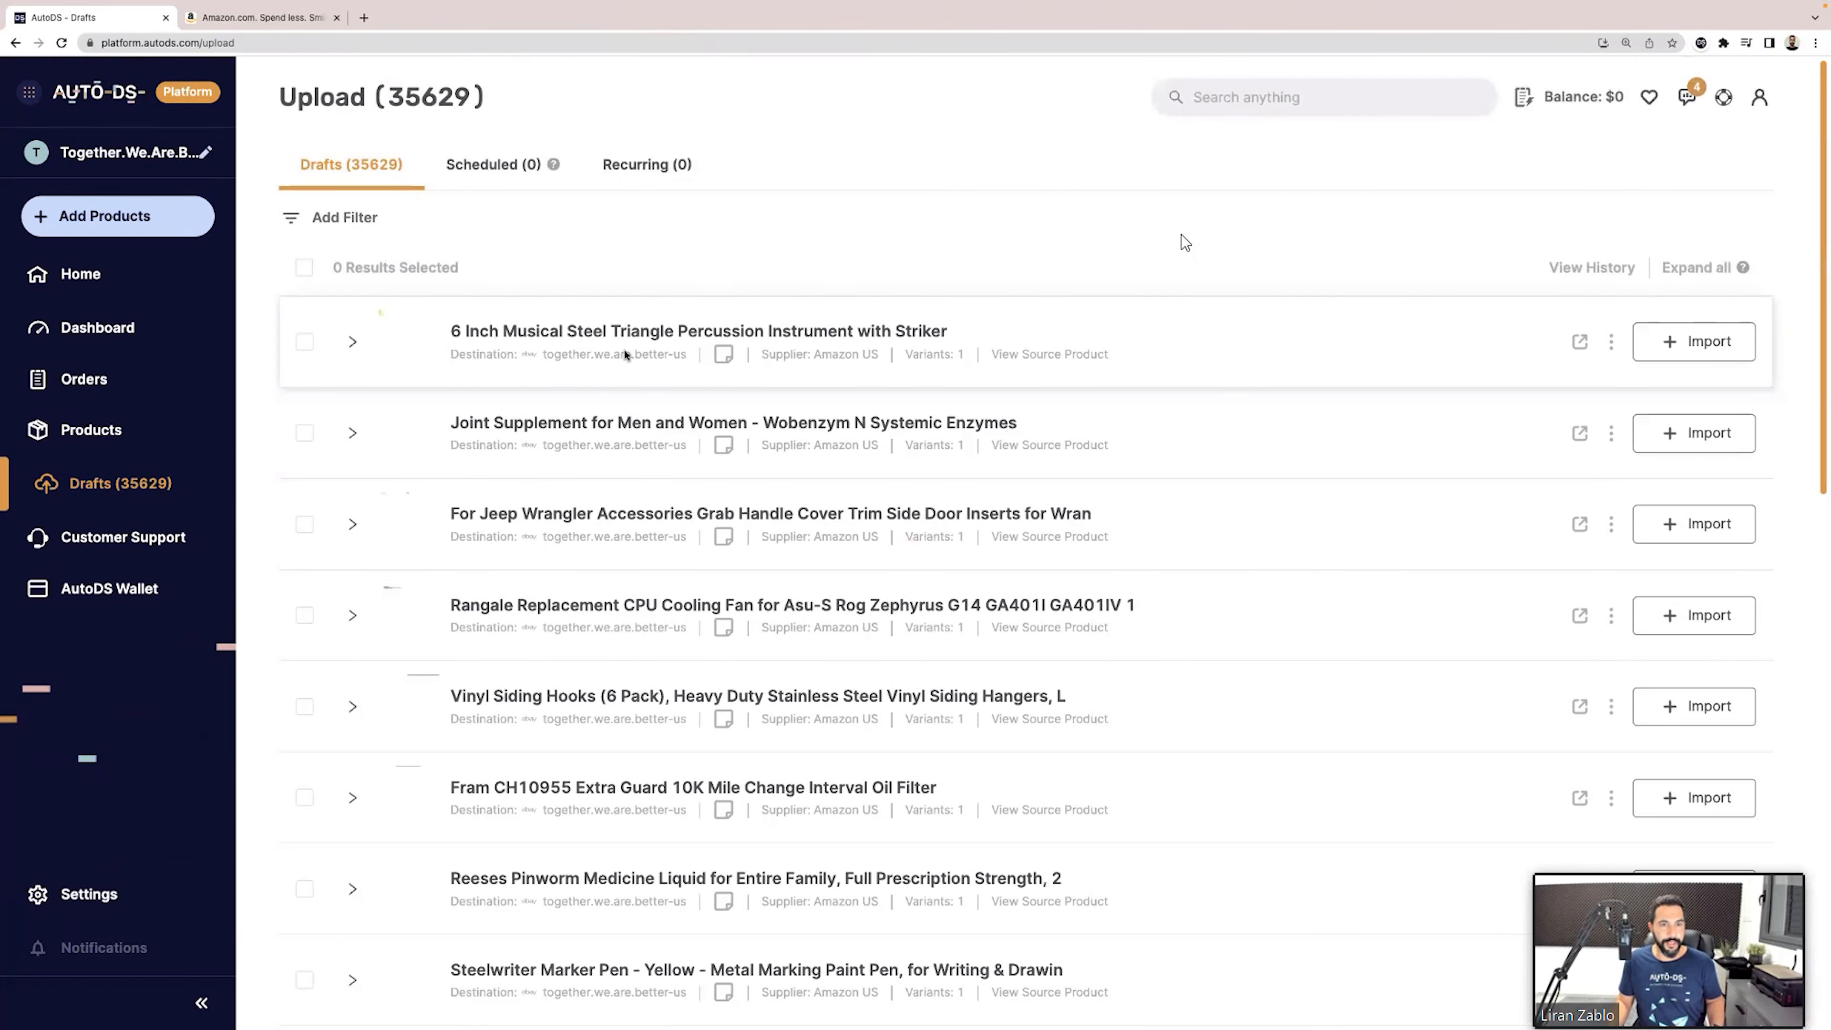
pyautogui.scroll(-3, 523, 433)
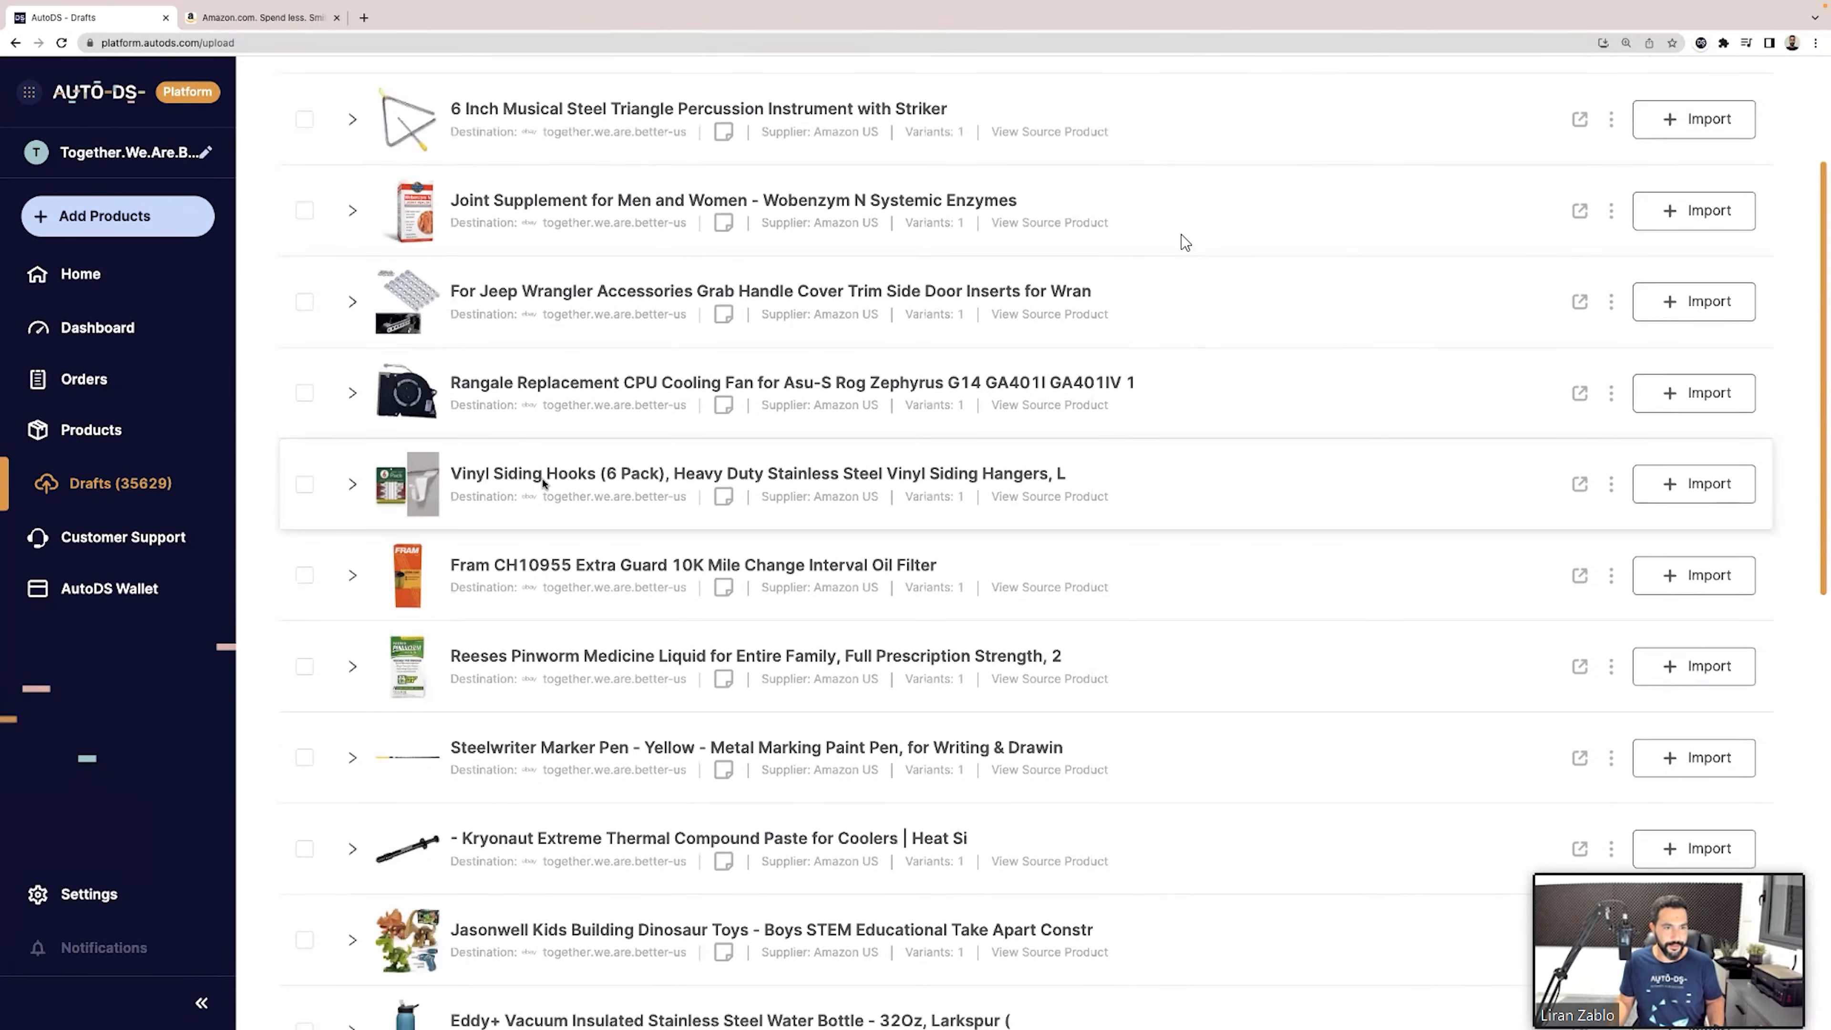
pyautogui.scroll(-4, 526, 411)
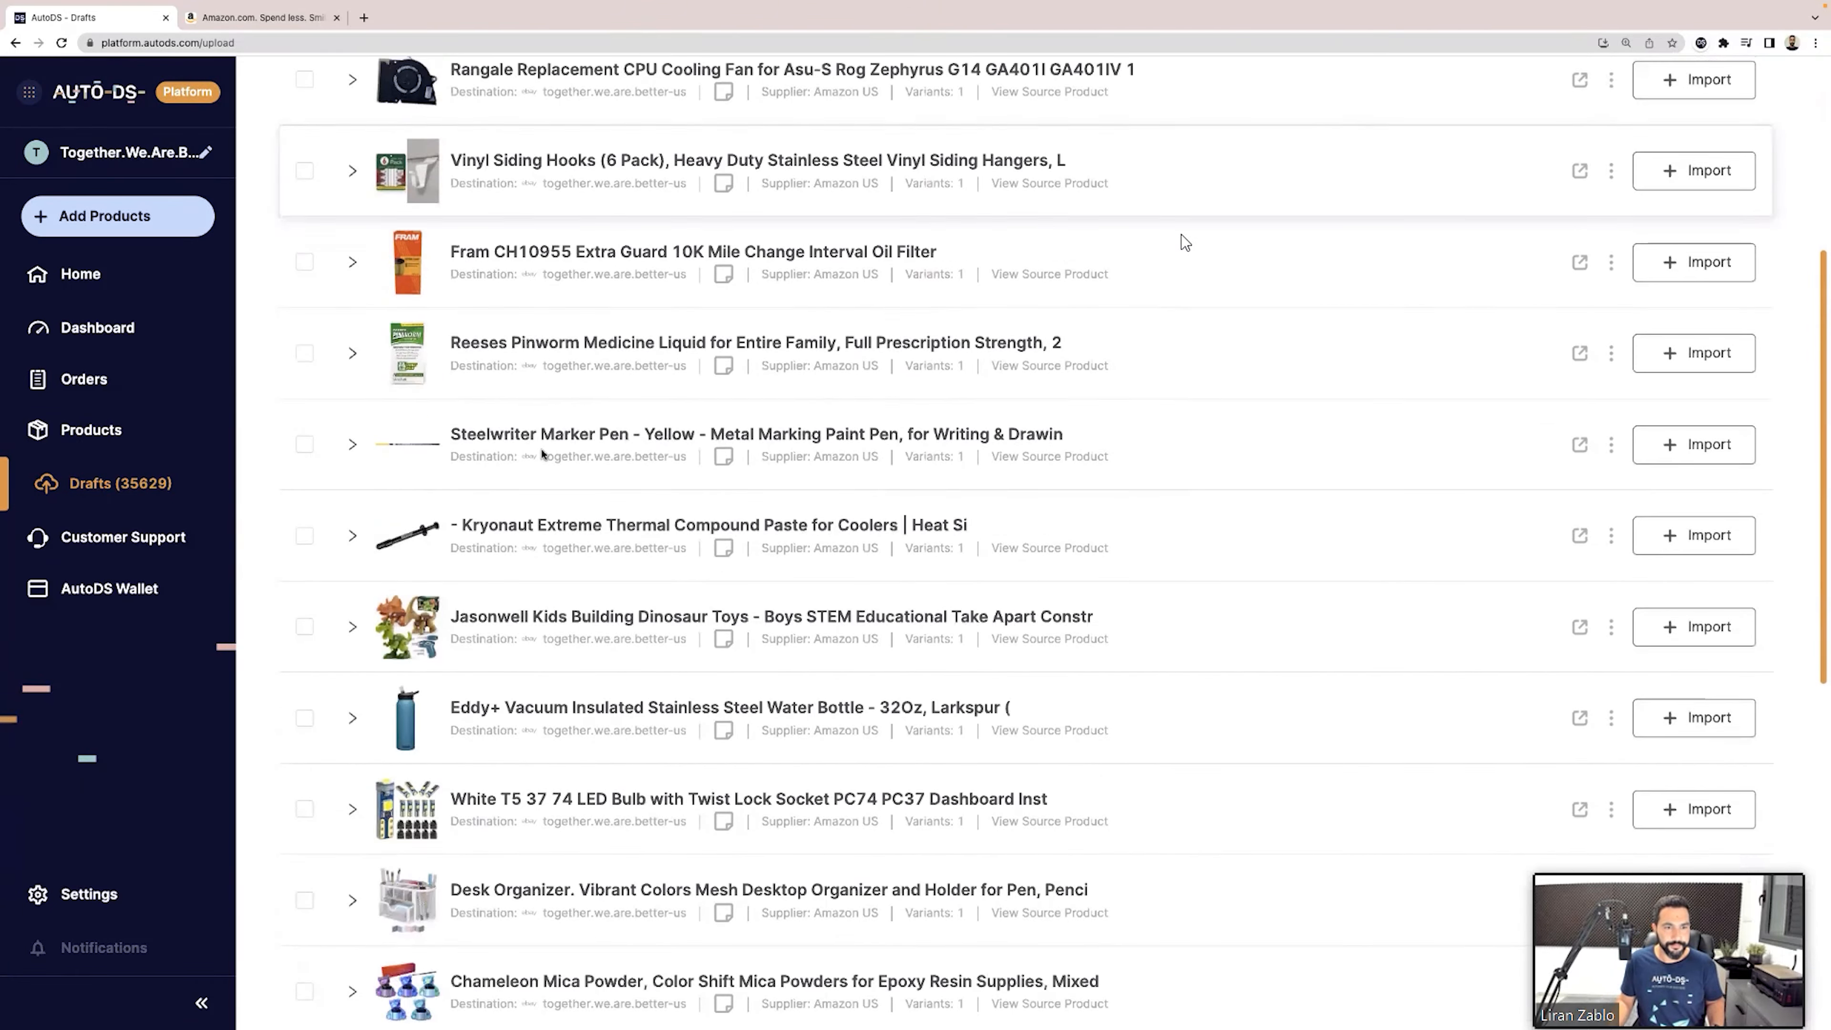
pyautogui.scroll(-4, 548, 563)
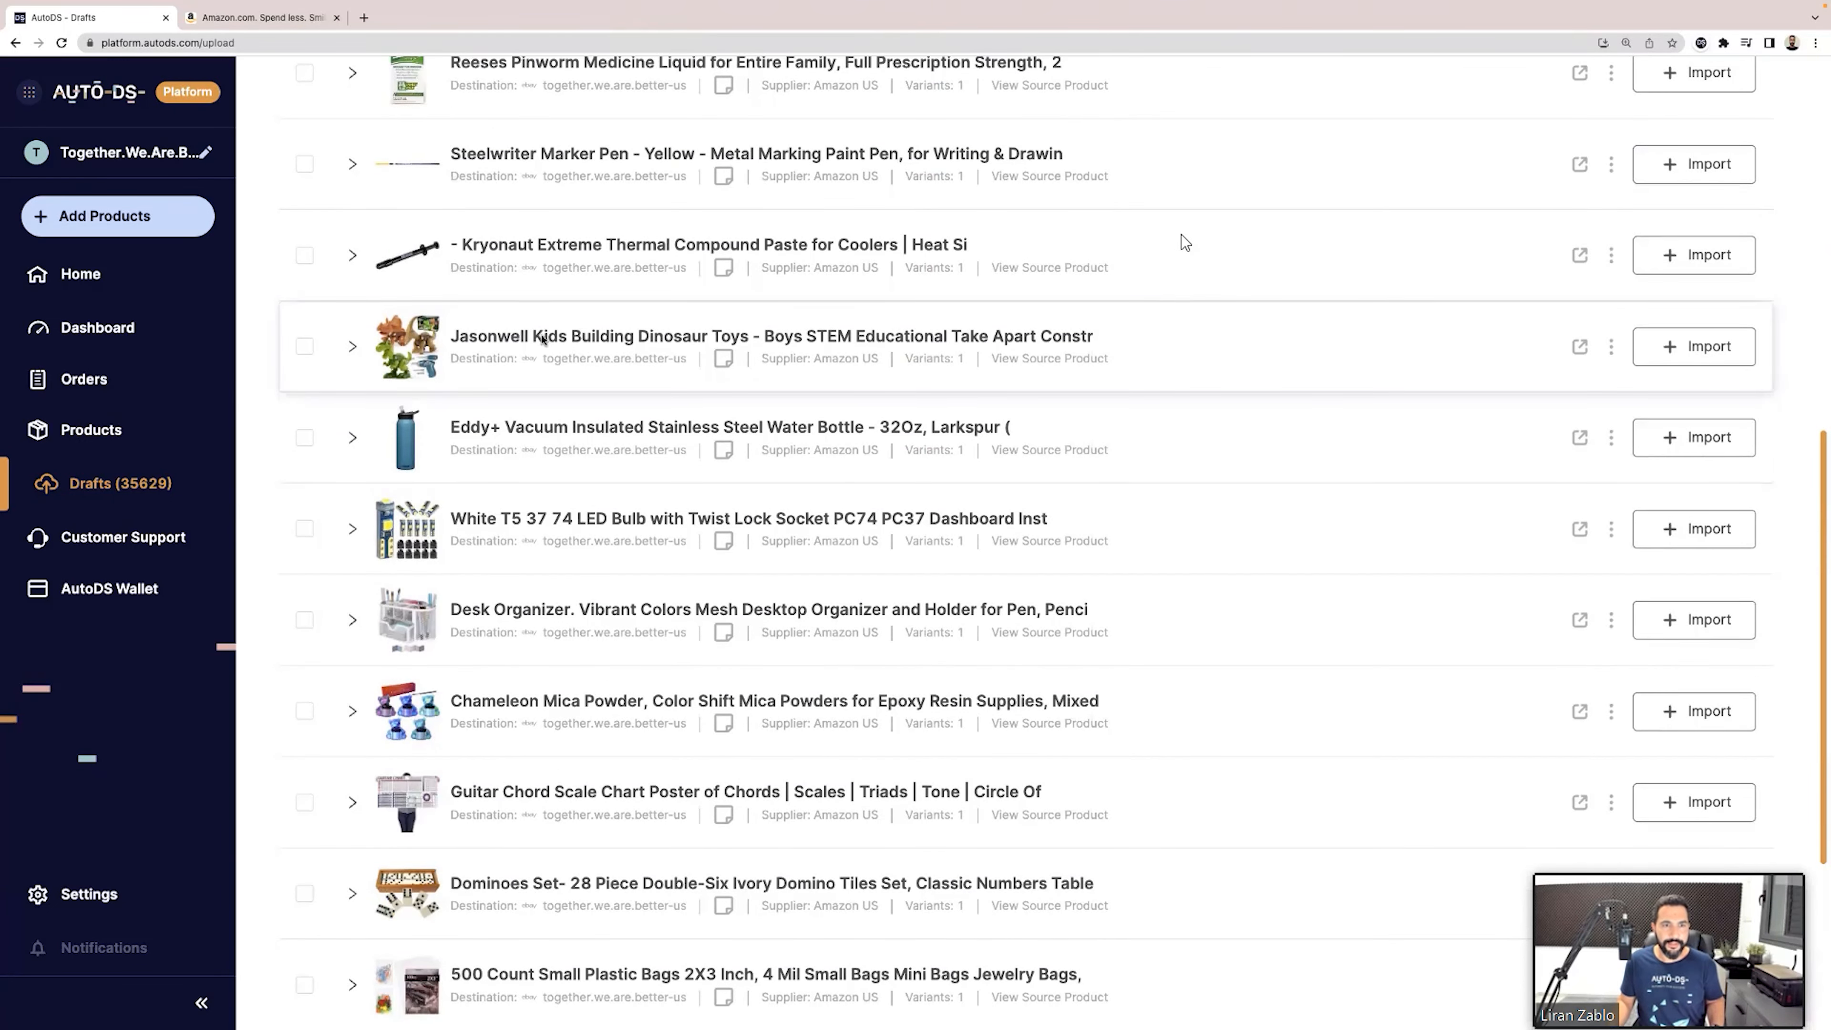
# Examine the wording of the Jasonwell dinosaur toys and Eddy+ water bottle draft titles.
pyautogui.moveTo(533, 337); pyautogui.dragTo(742, 336)
pyautogui.click(658, 339)
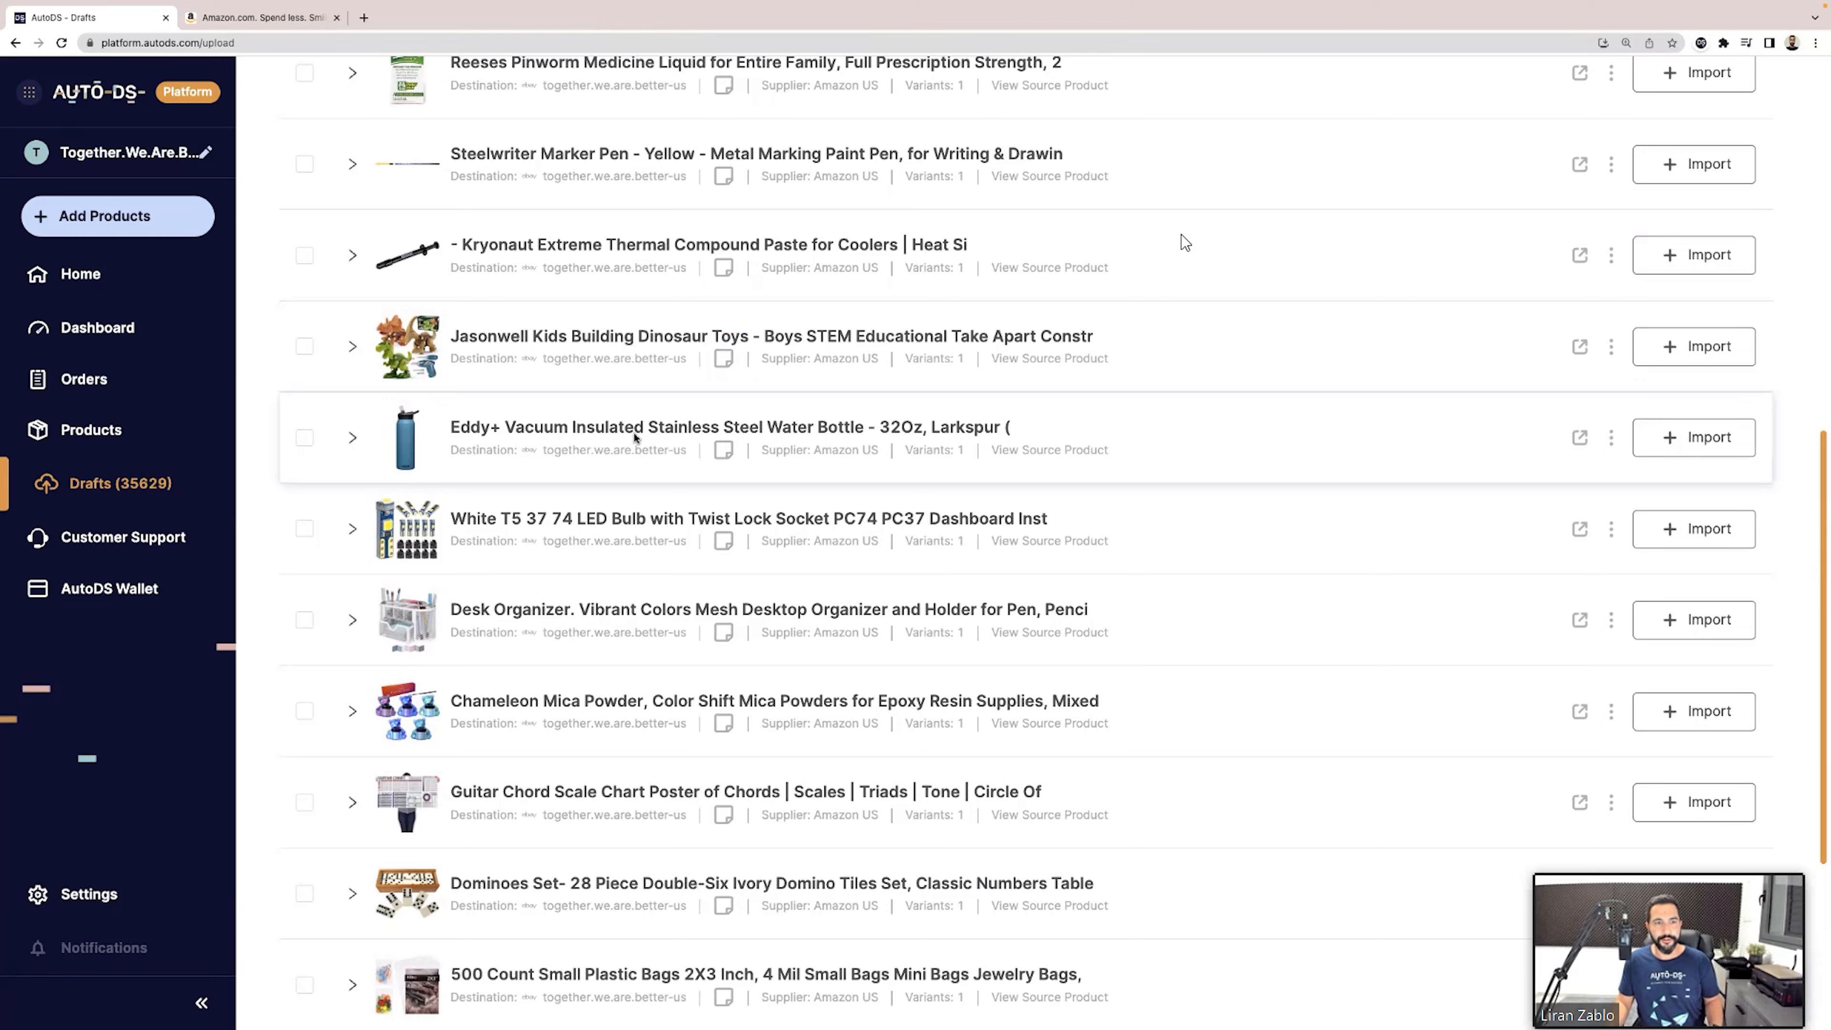
pyautogui.scroll(-1, 481, 367)
pyautogui.moveTo(480, 365); pyautogui.dragTo(792, 369)
pyautogui.click(667, 372)
pyautogui.doubleClick(667, 371)
pyautogui.click(816, 366)
pyautogui.doubleClick(790, 363)
pyautogui.doubleClick(743, 364)
pyautogui.doubleClick(663, 363)
pyautogui.doubleClick(615, 363)
pyautogui.click(758, 362)
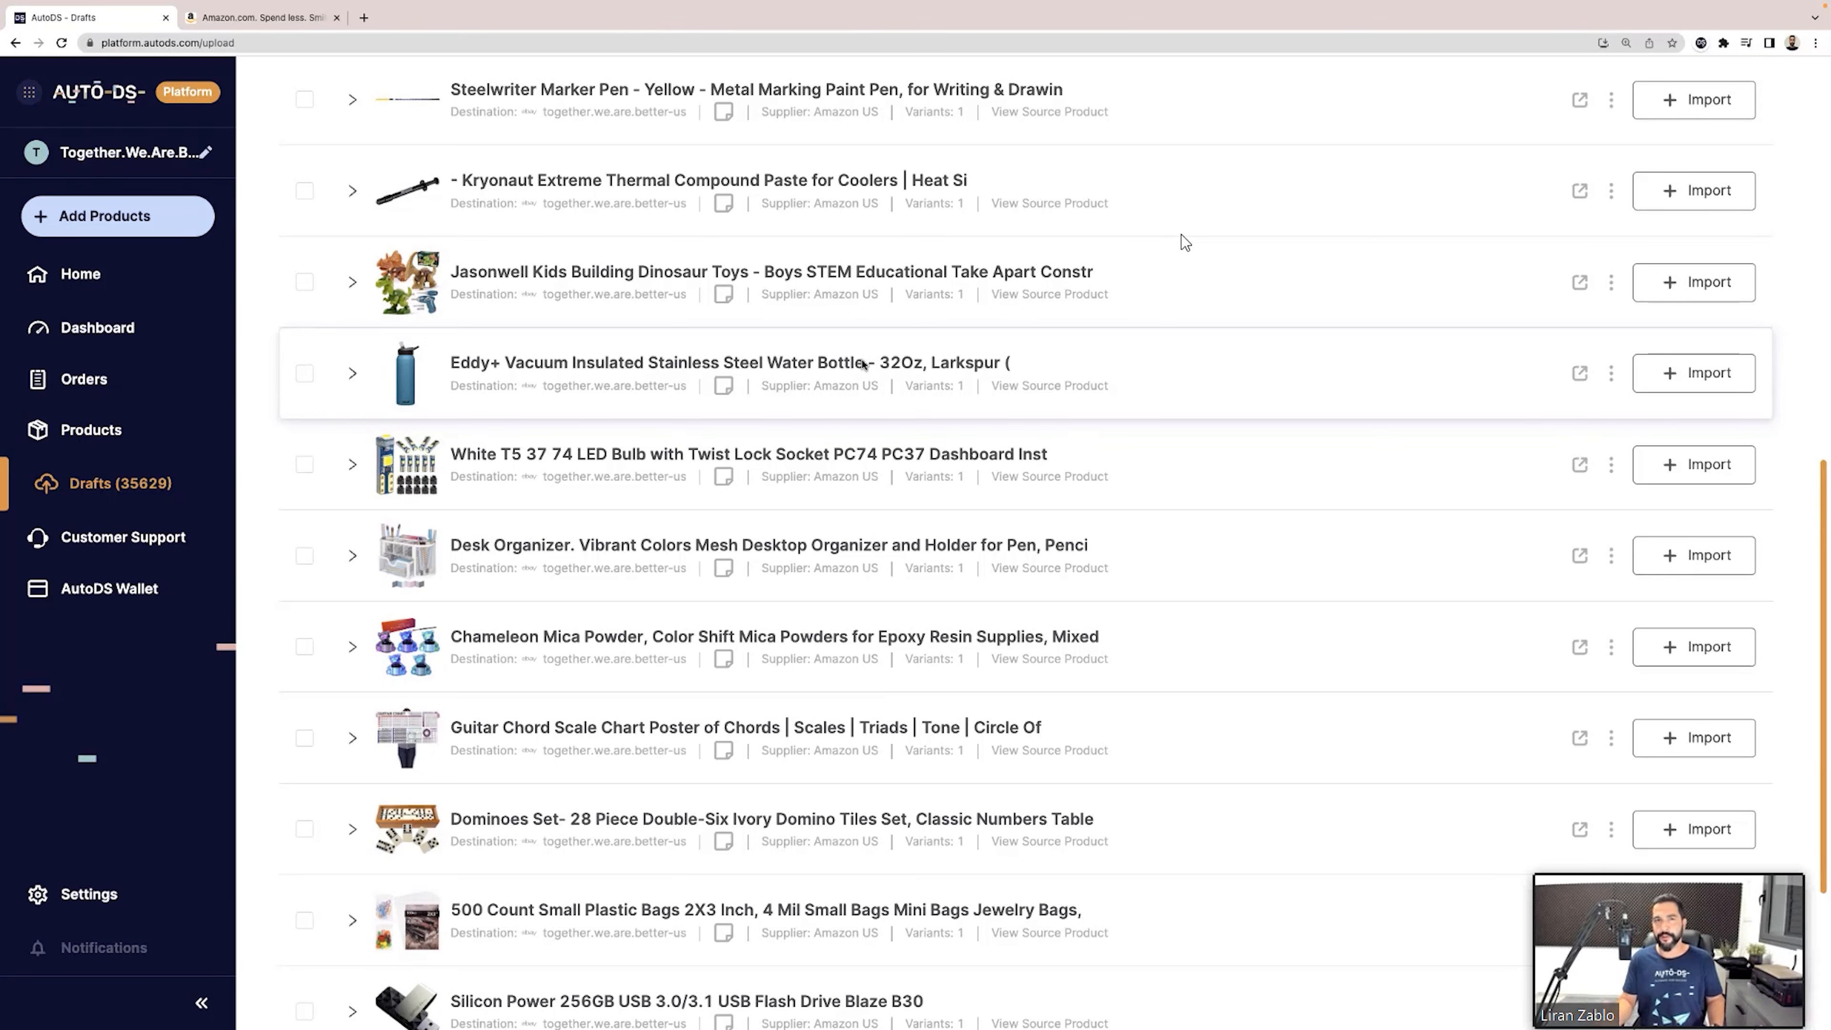
# Expand the Eddy+ Vacuum Insulated Stainless Steel Water Bottle draft and examine the title in its product details.
pyautogui.click(350, 374)
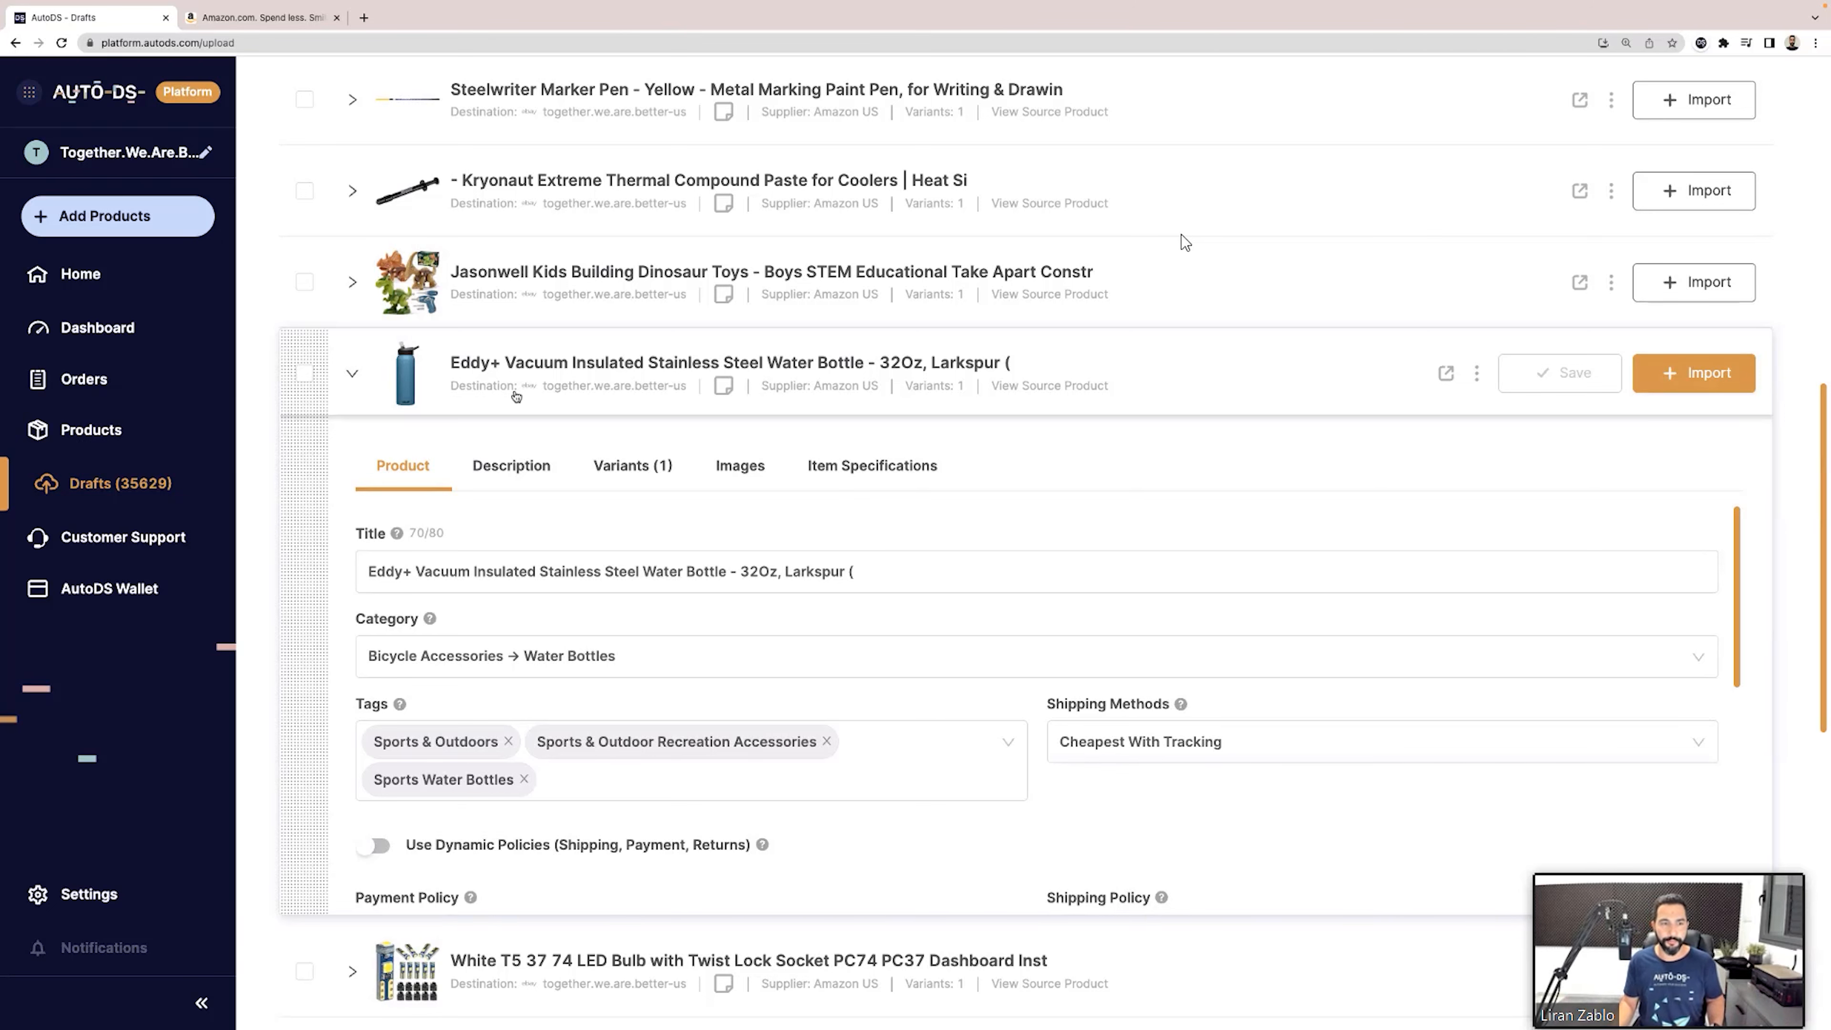
pyautogui.scroll(-1, 515, 433)
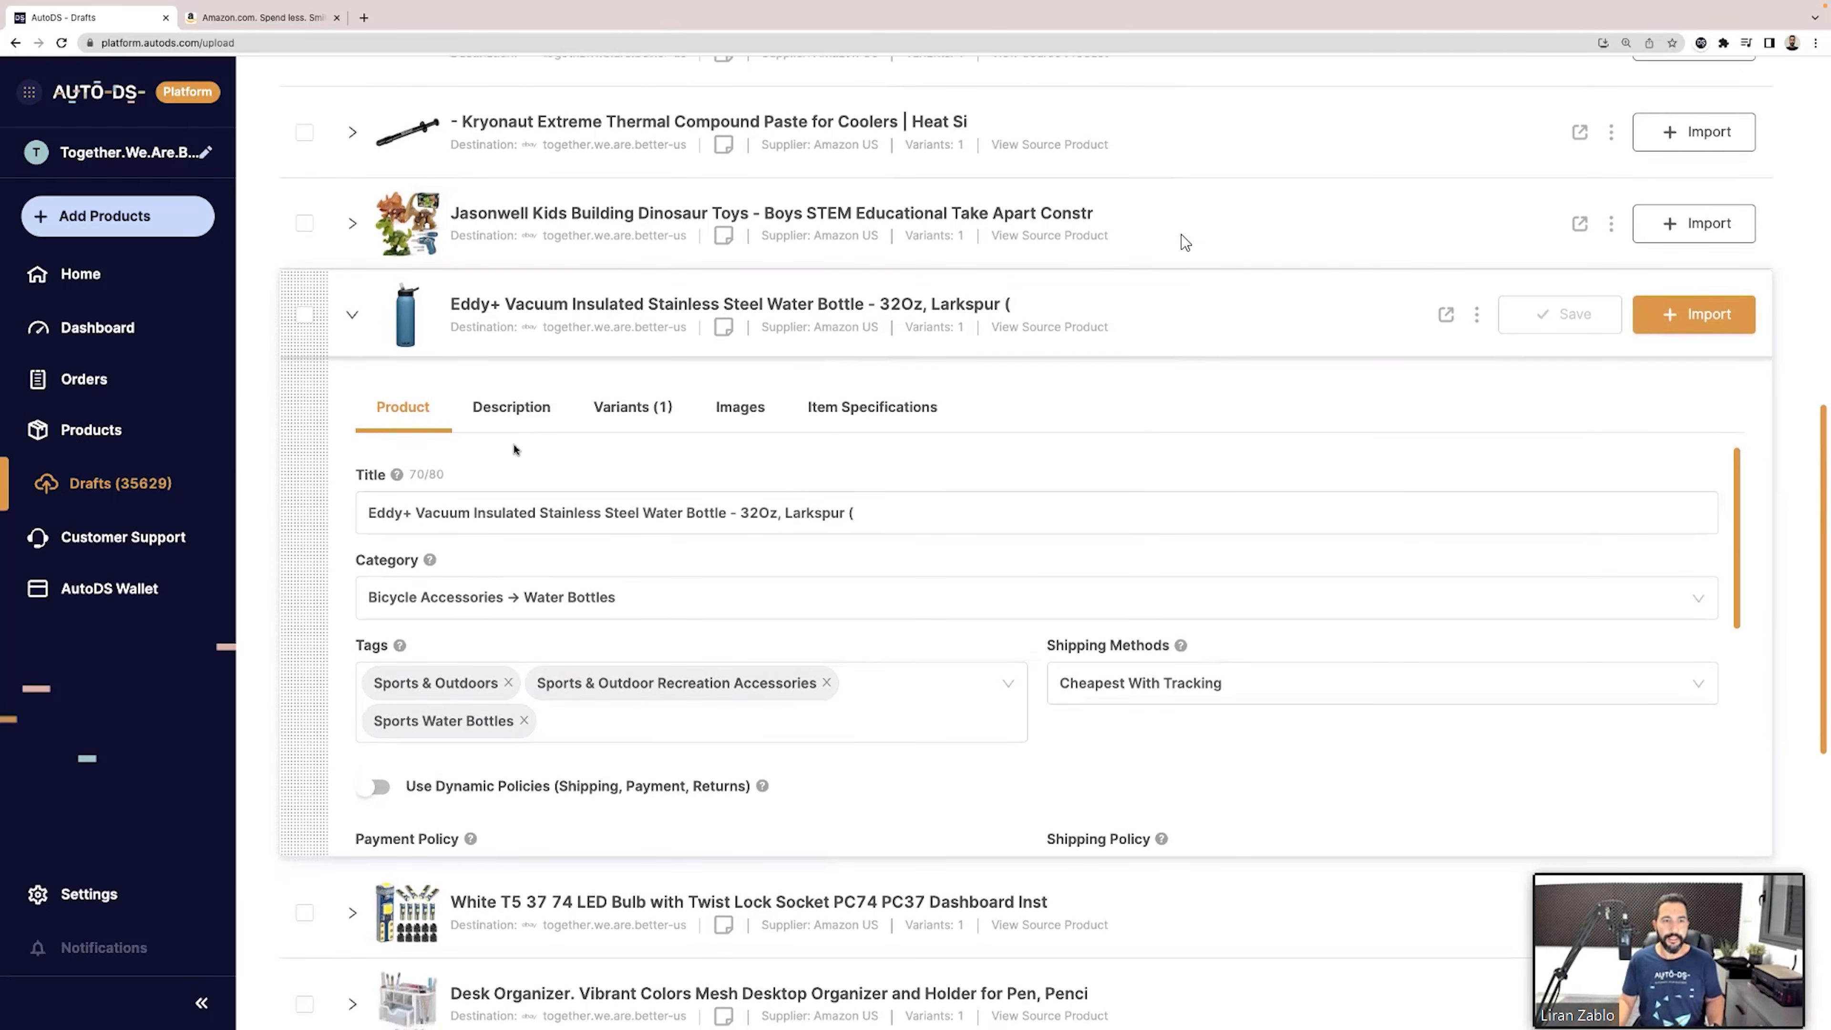
pyautogui.click(361, 318)
pyautogui.click(361, 317)
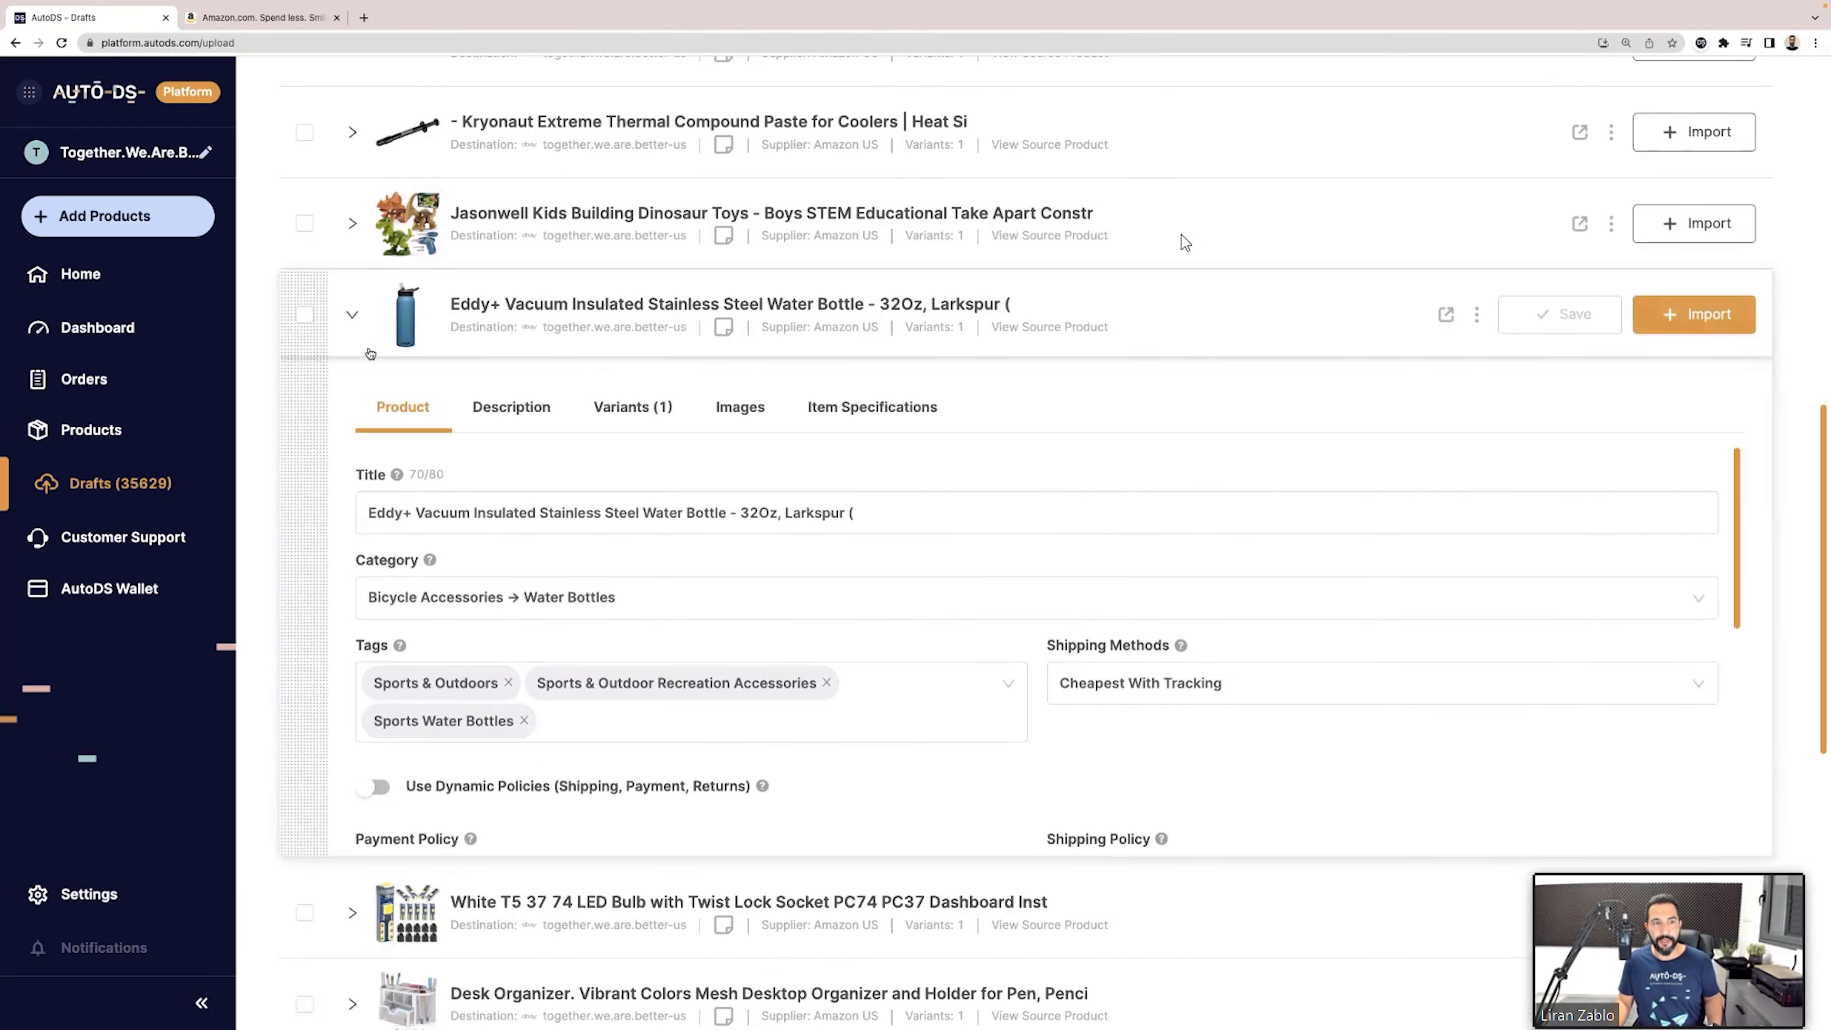
pyautogui.scroll(-1, 417, 515)
pyautogui.scroll(1, 417, 512)
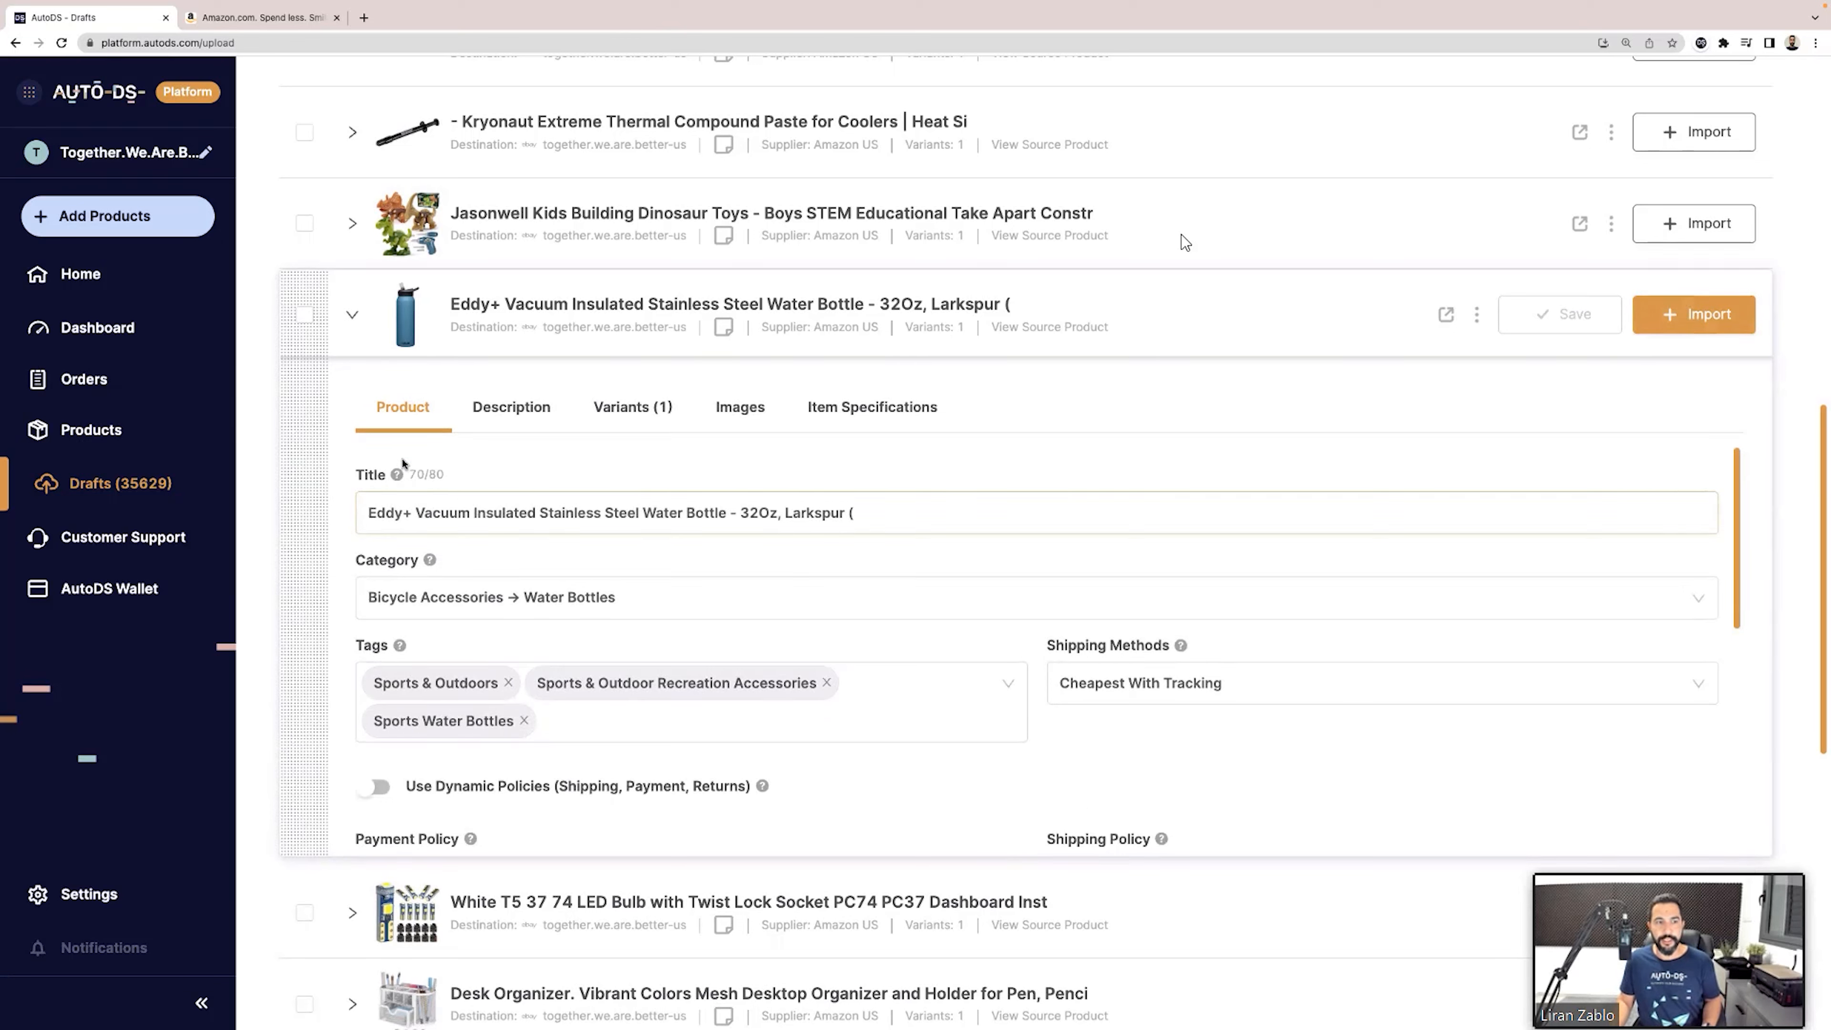
pyautogui.moveTo(415, 513); pyautogui.dragTo(565, 513)
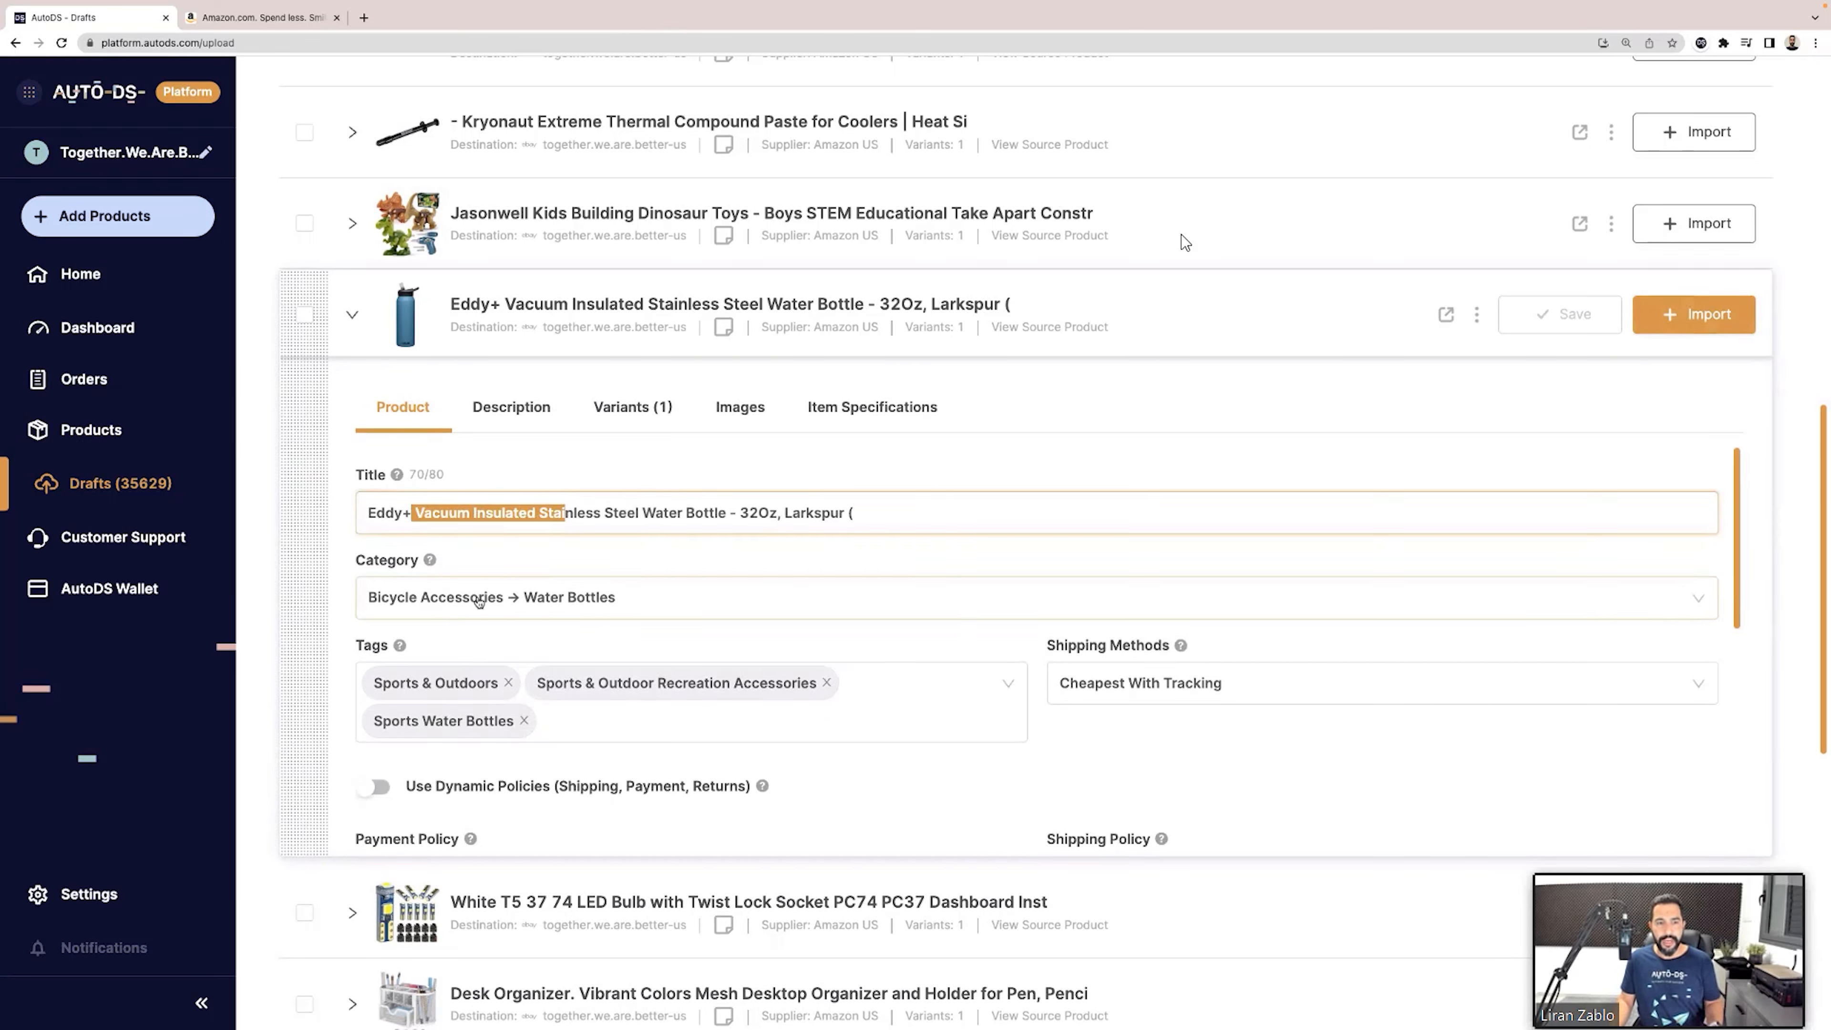
# Highlight the whole title of the expanded Eddy+ water bottle draft to review its full wording.
pyautogui.click(632, 521)
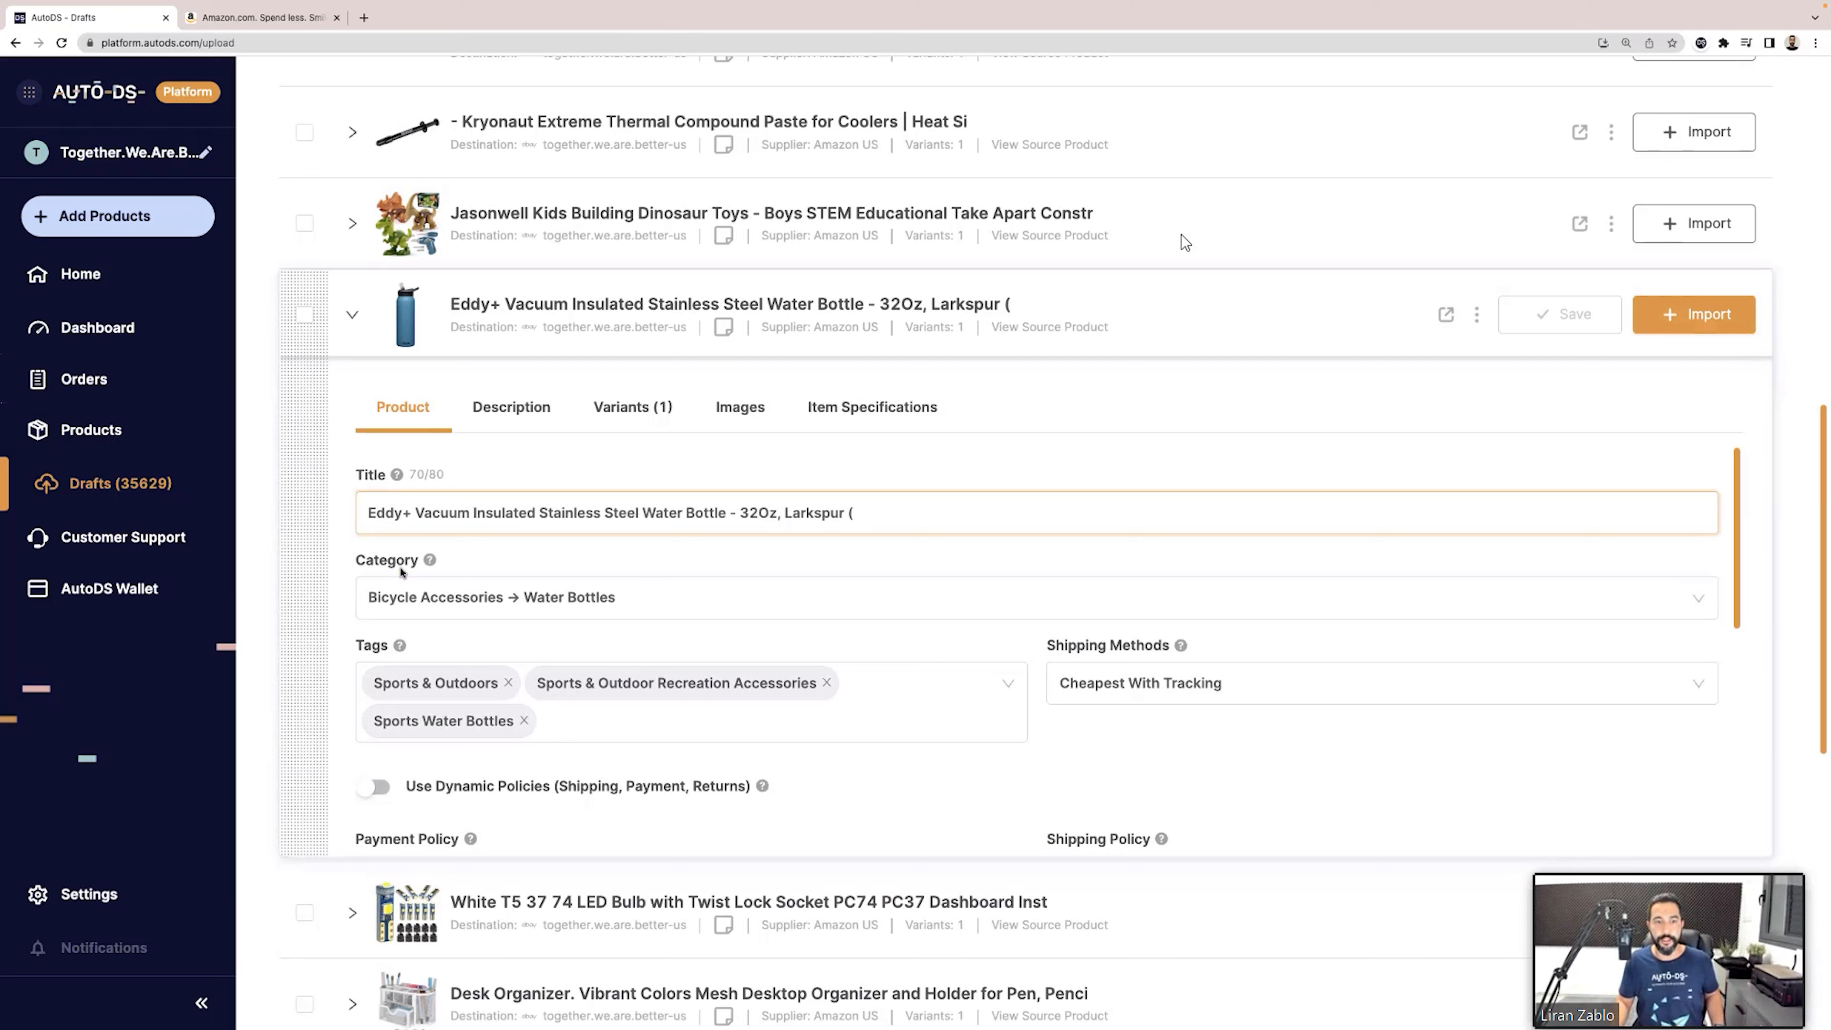
pyautogui.click(686, 508)
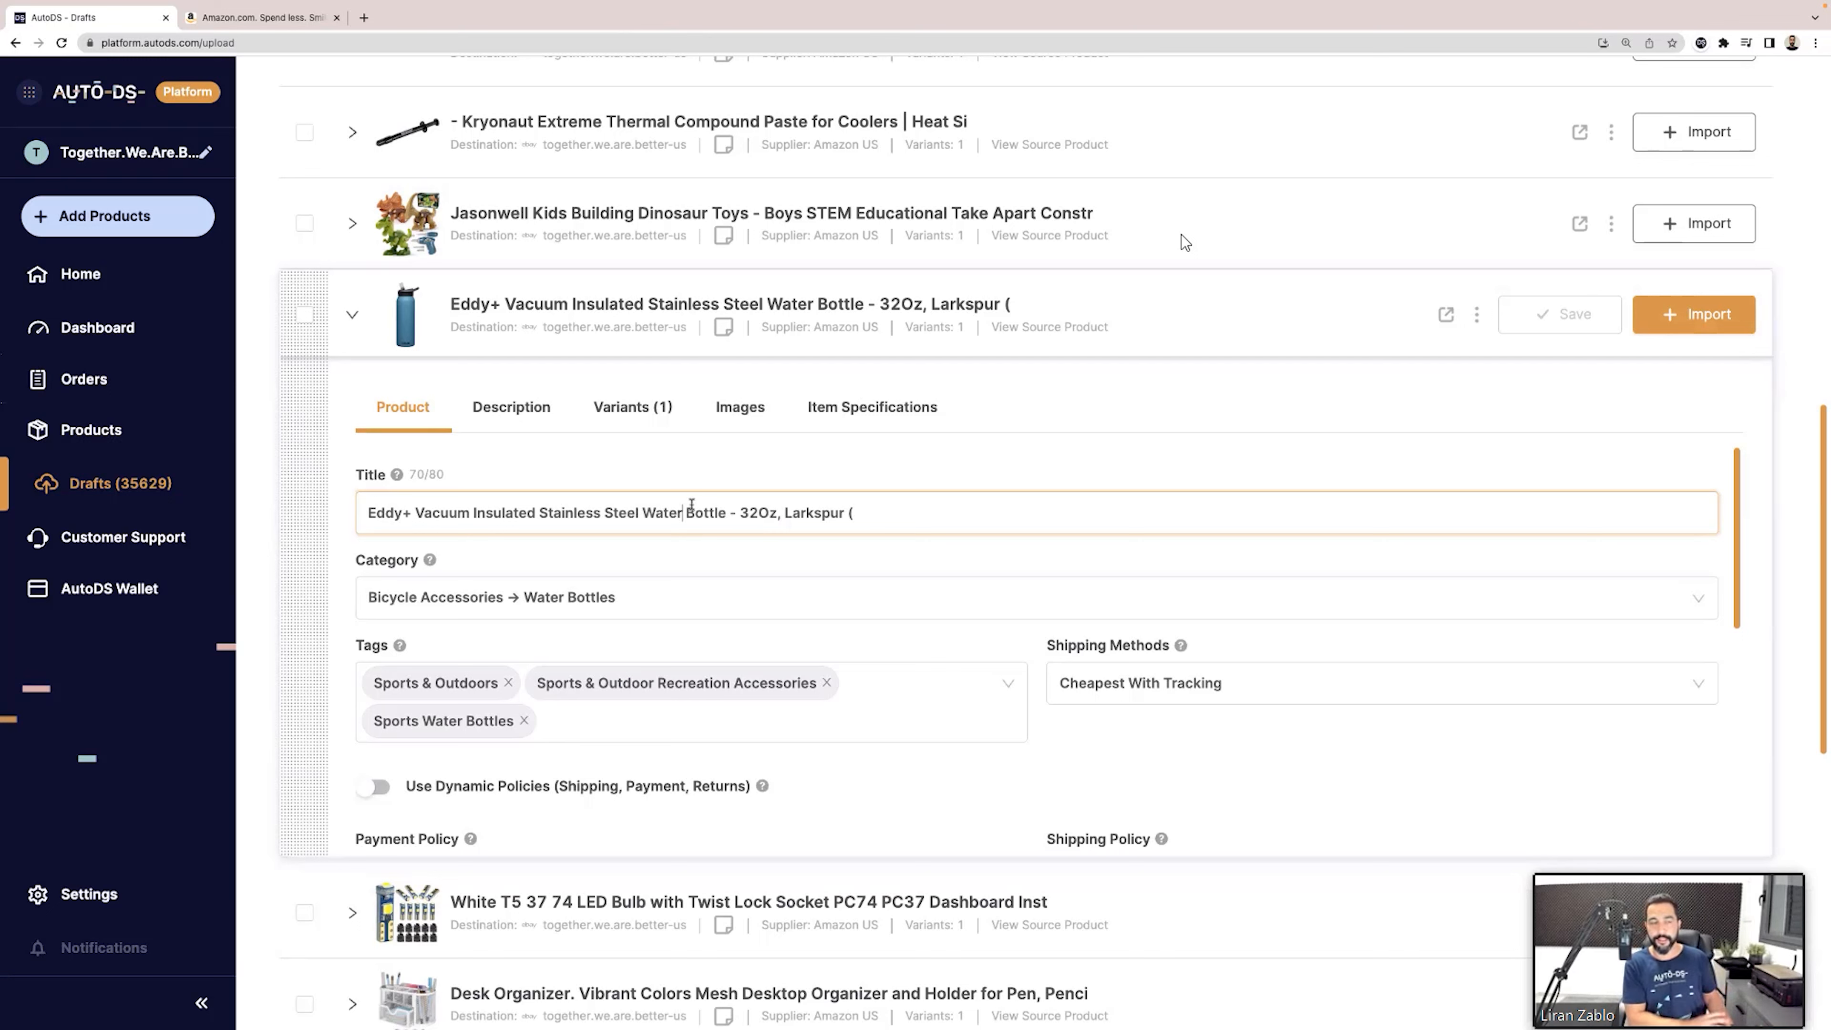
pyautogui.press('Home')
pyautogui.hotkey('ctrl', 'a')
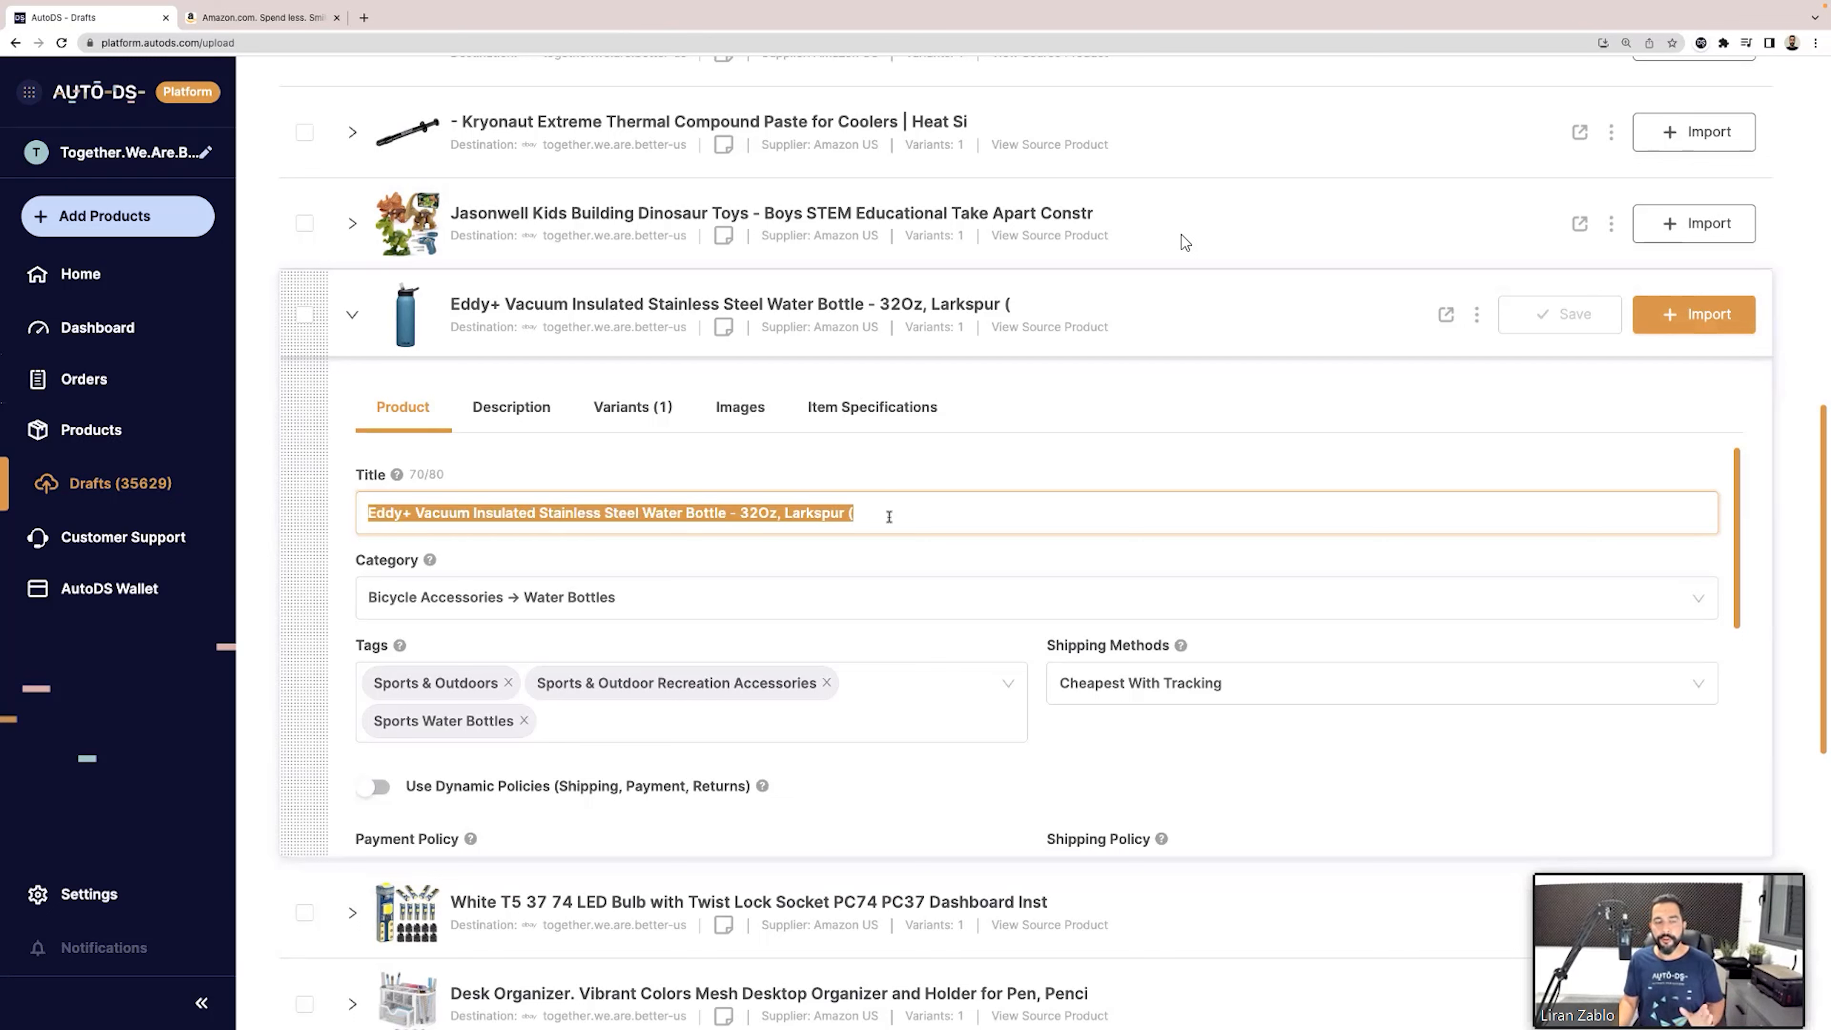
pyautogui.click(439, 480)
pyautogui.hotkey('ctrl', 'a')
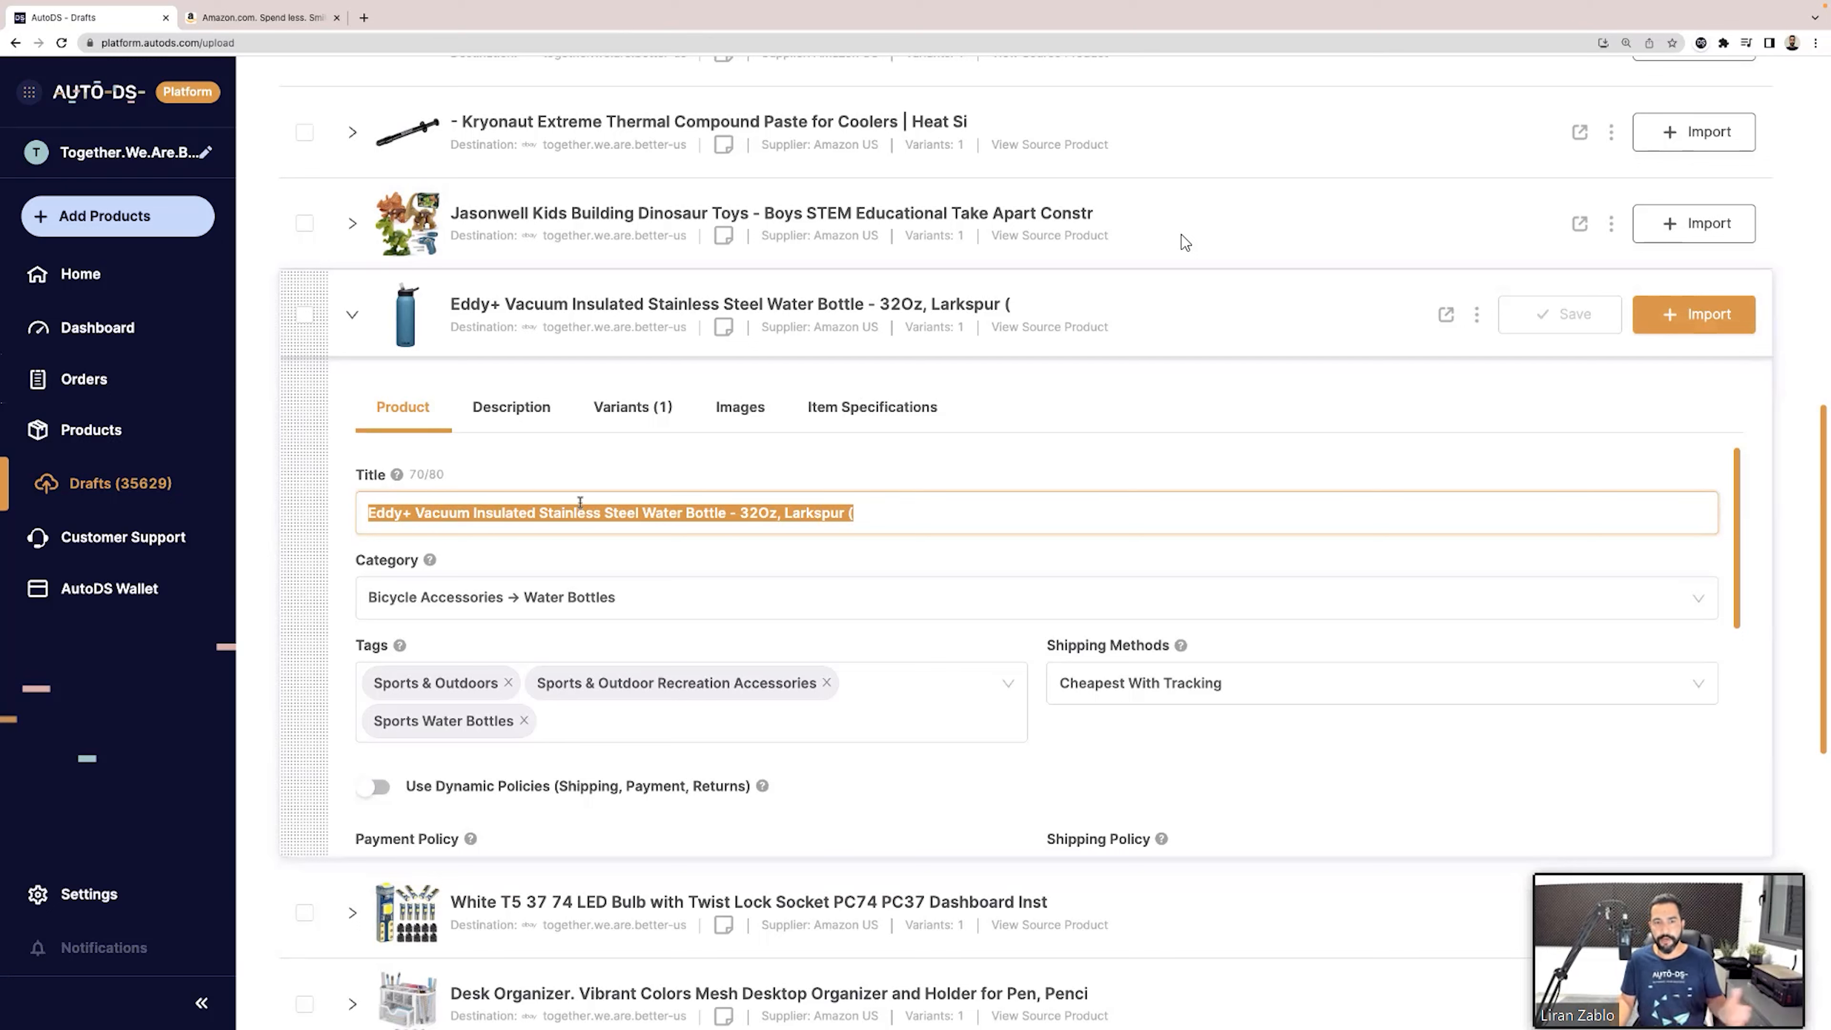
pyautogui.click(470, 509)
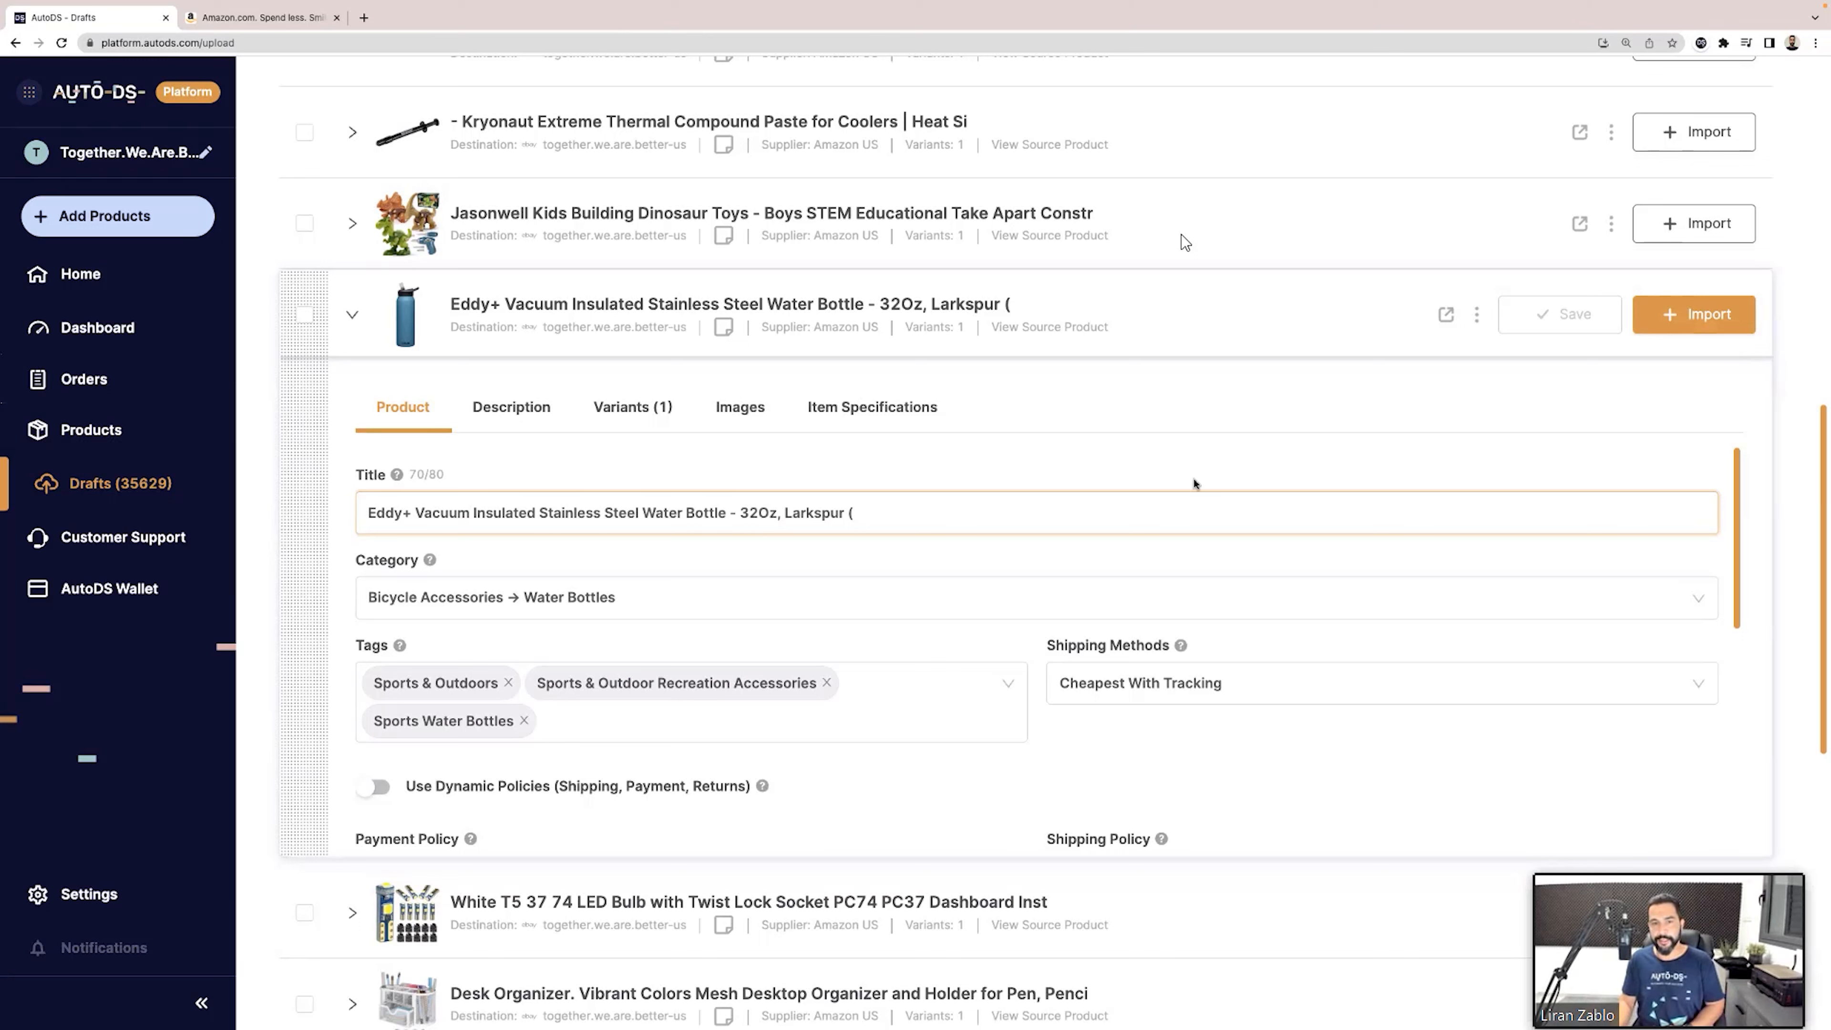
# Open the water bottle's Amazon source listing, close the other Amazon page, and examine the product's title and options.
pyautogui.click(1039, 328)
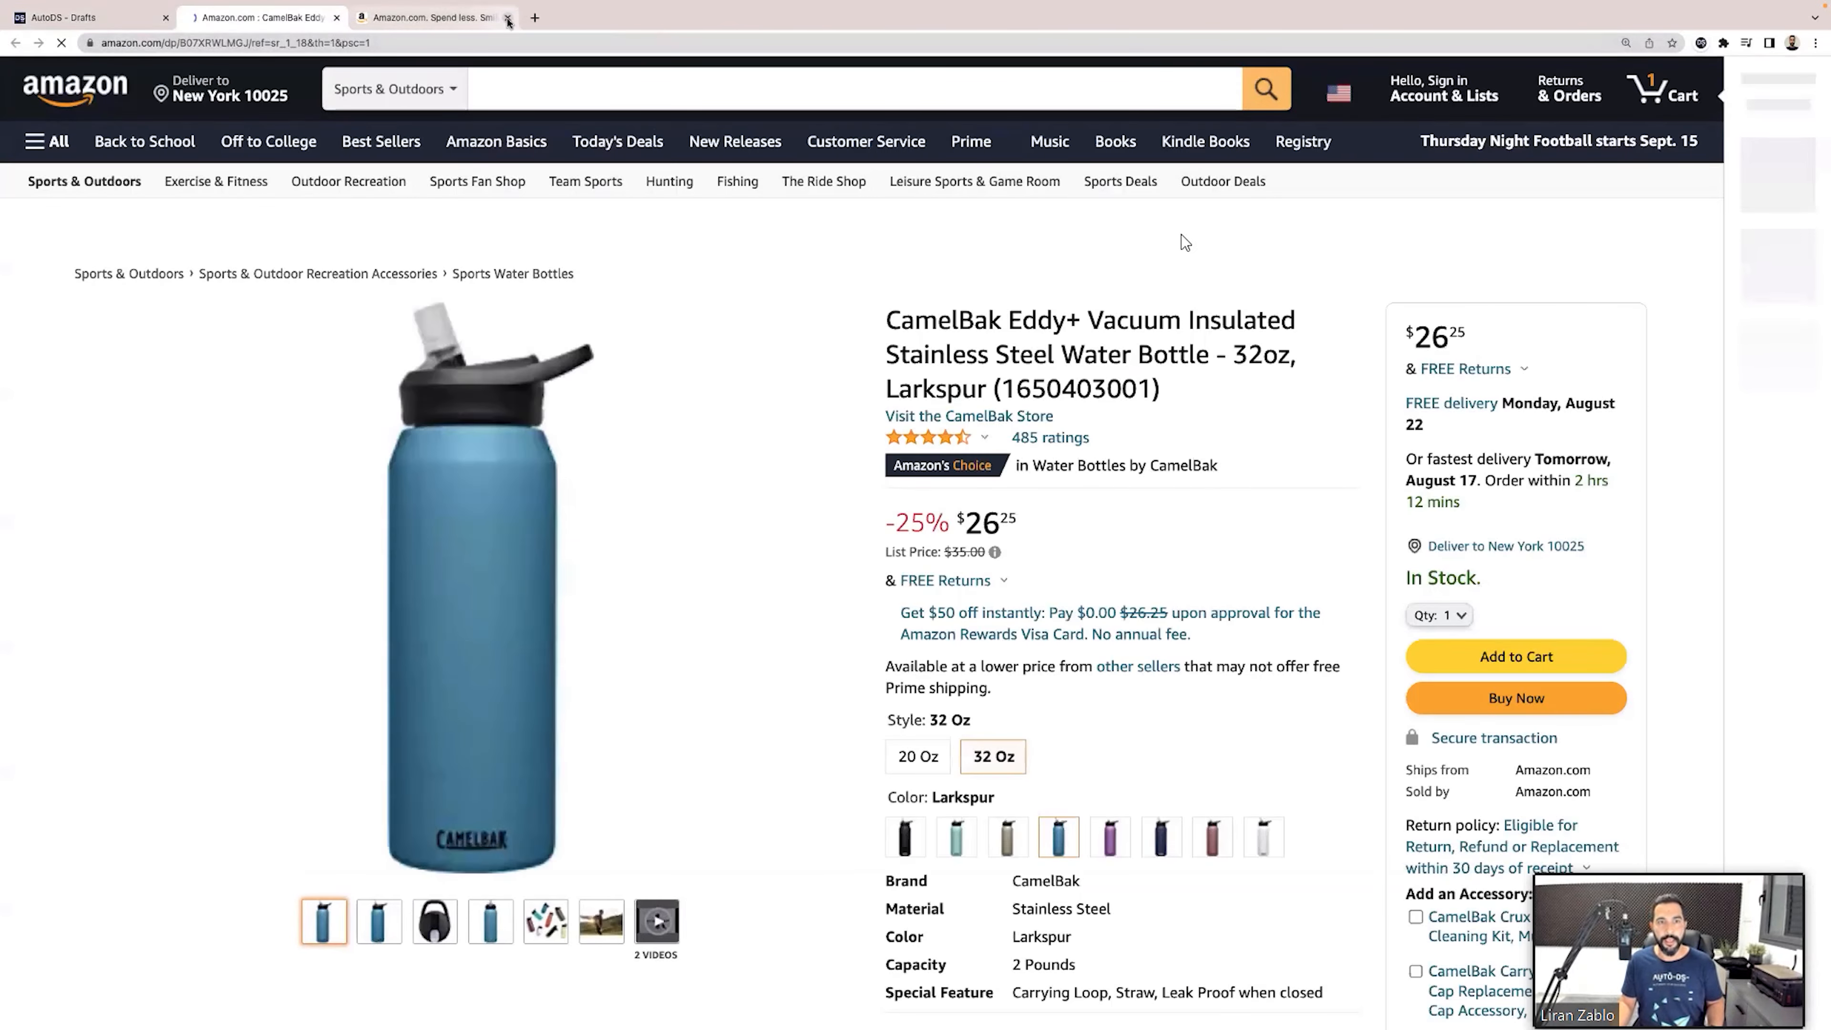
pyautogui.click(508, 17)
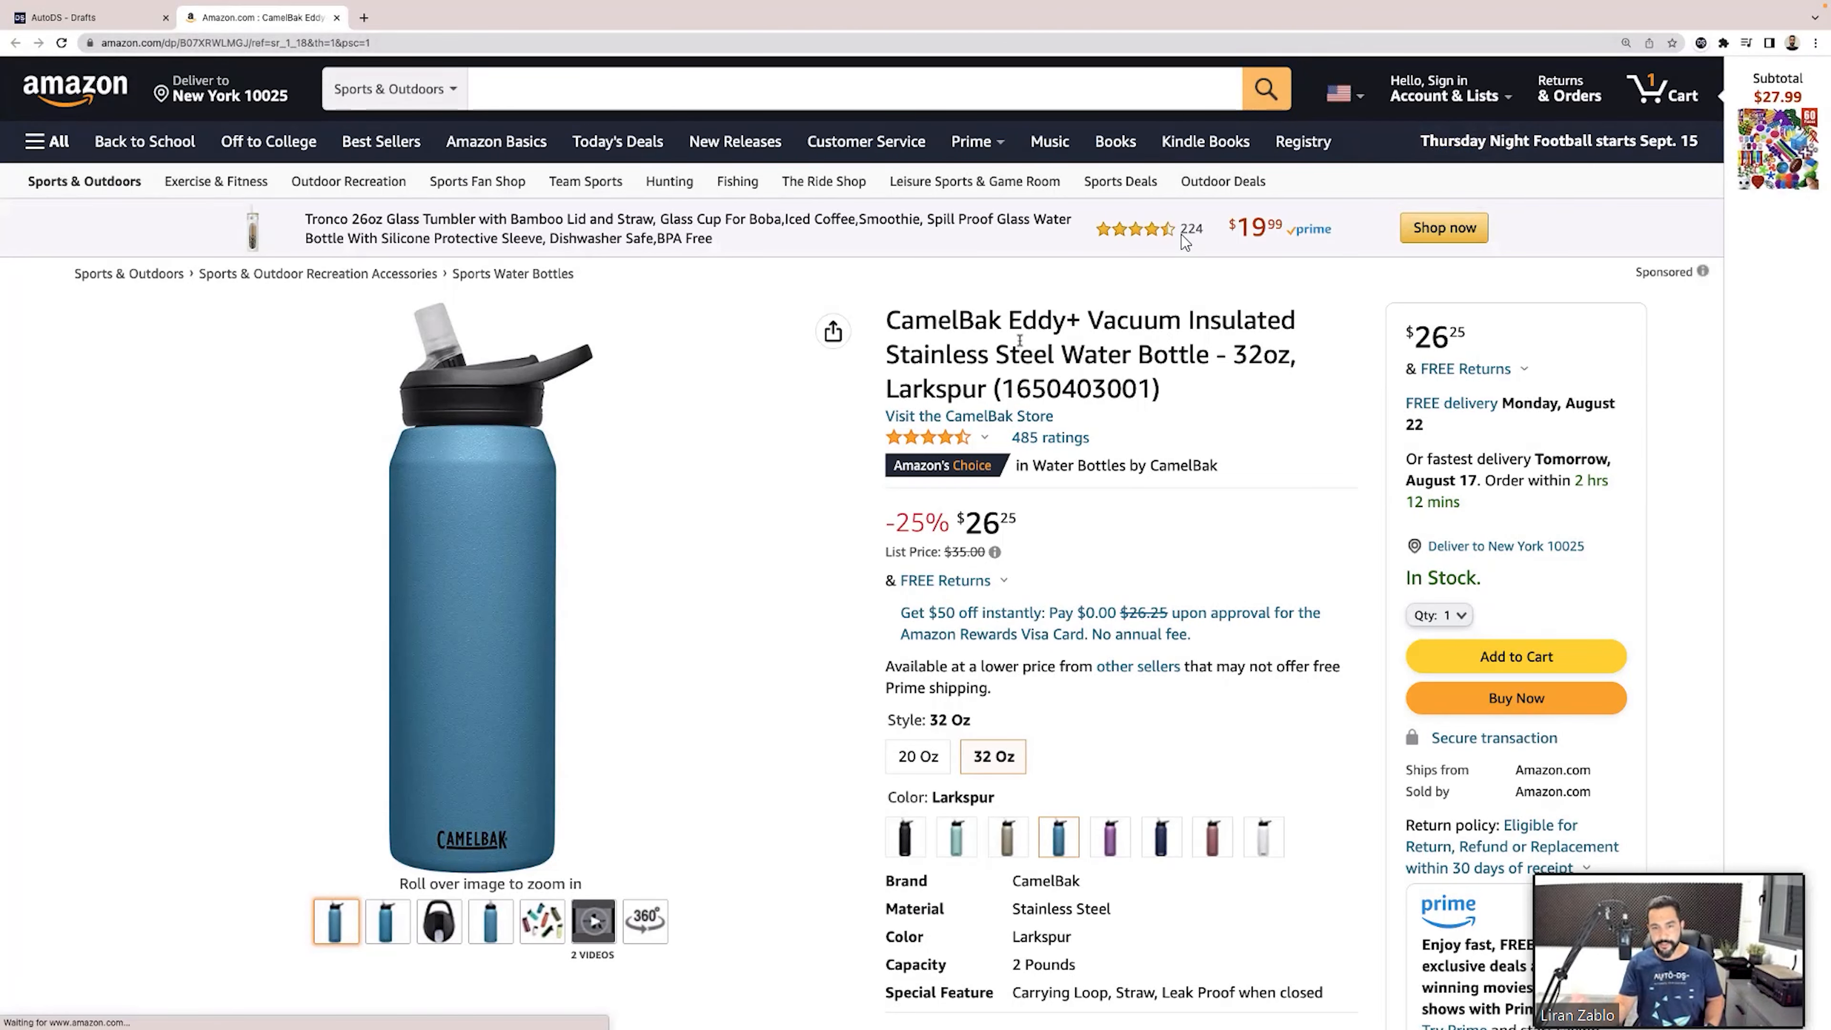
pyautogui.scroll(-1, 1082, 360)
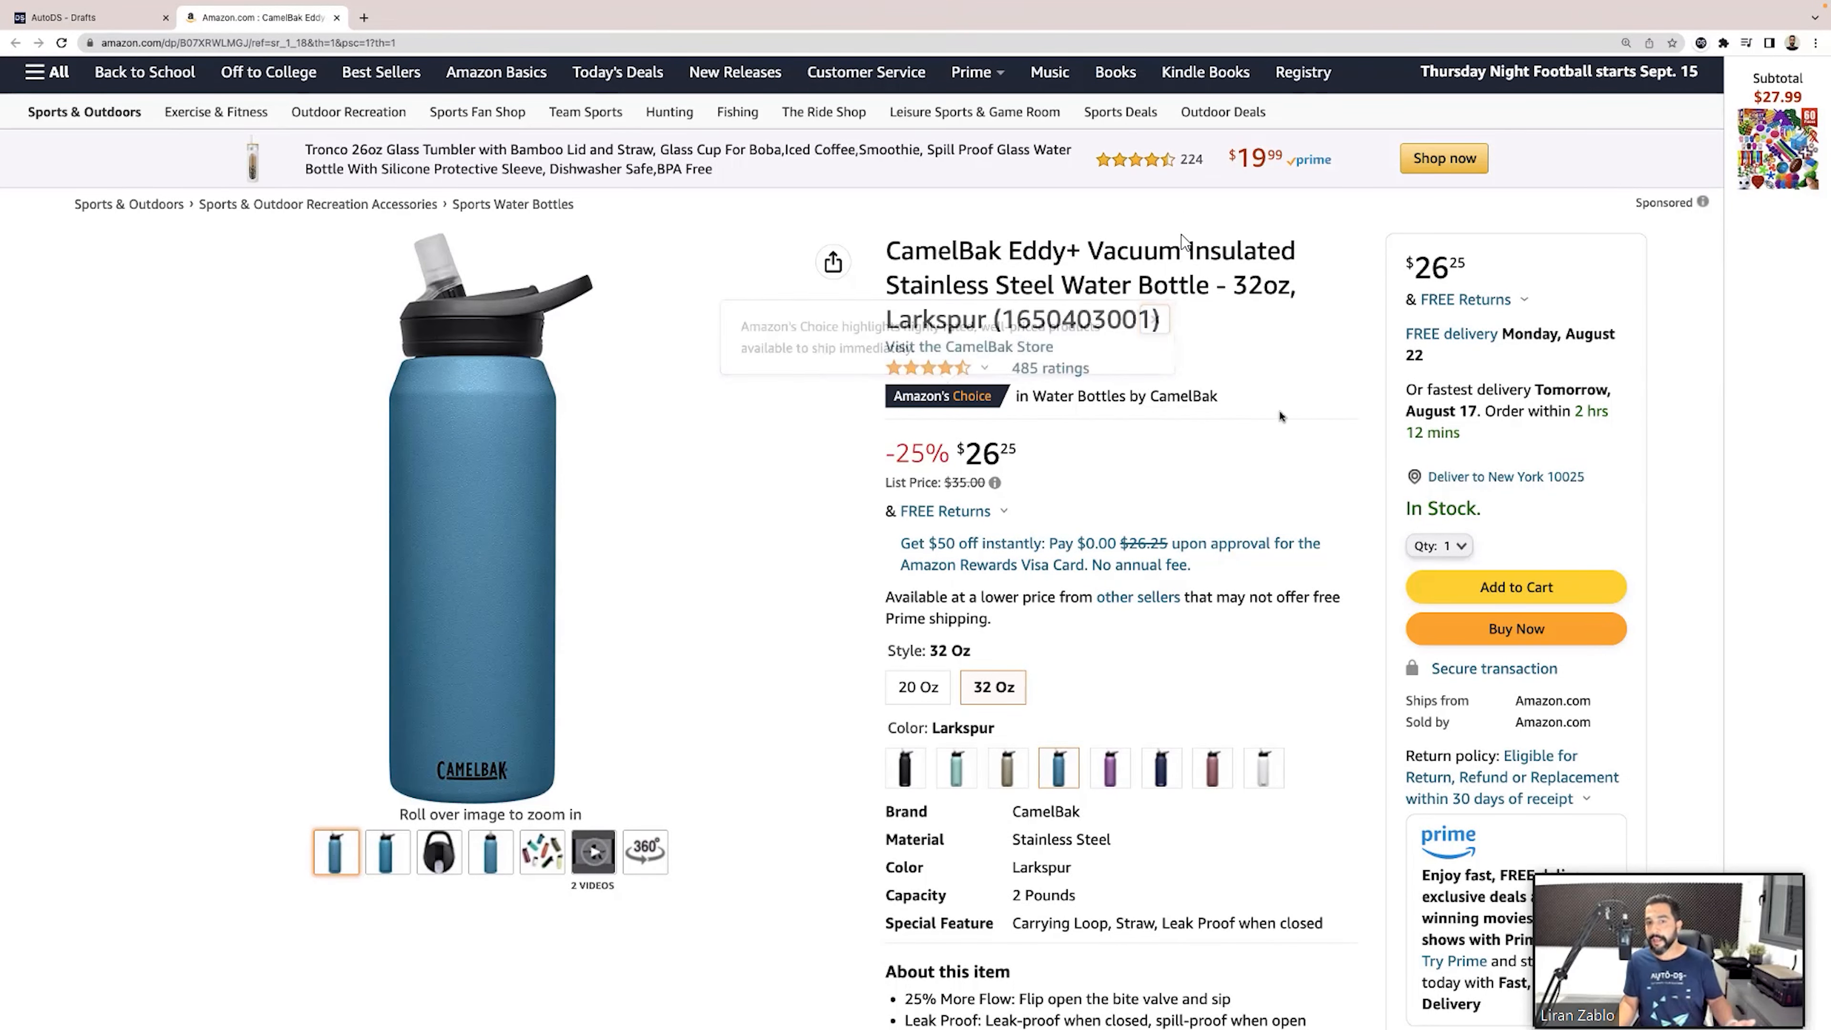
pyautogui.scroll(-1, 1188, 371)
pyautogui.scroll(-5, 1187, 371)
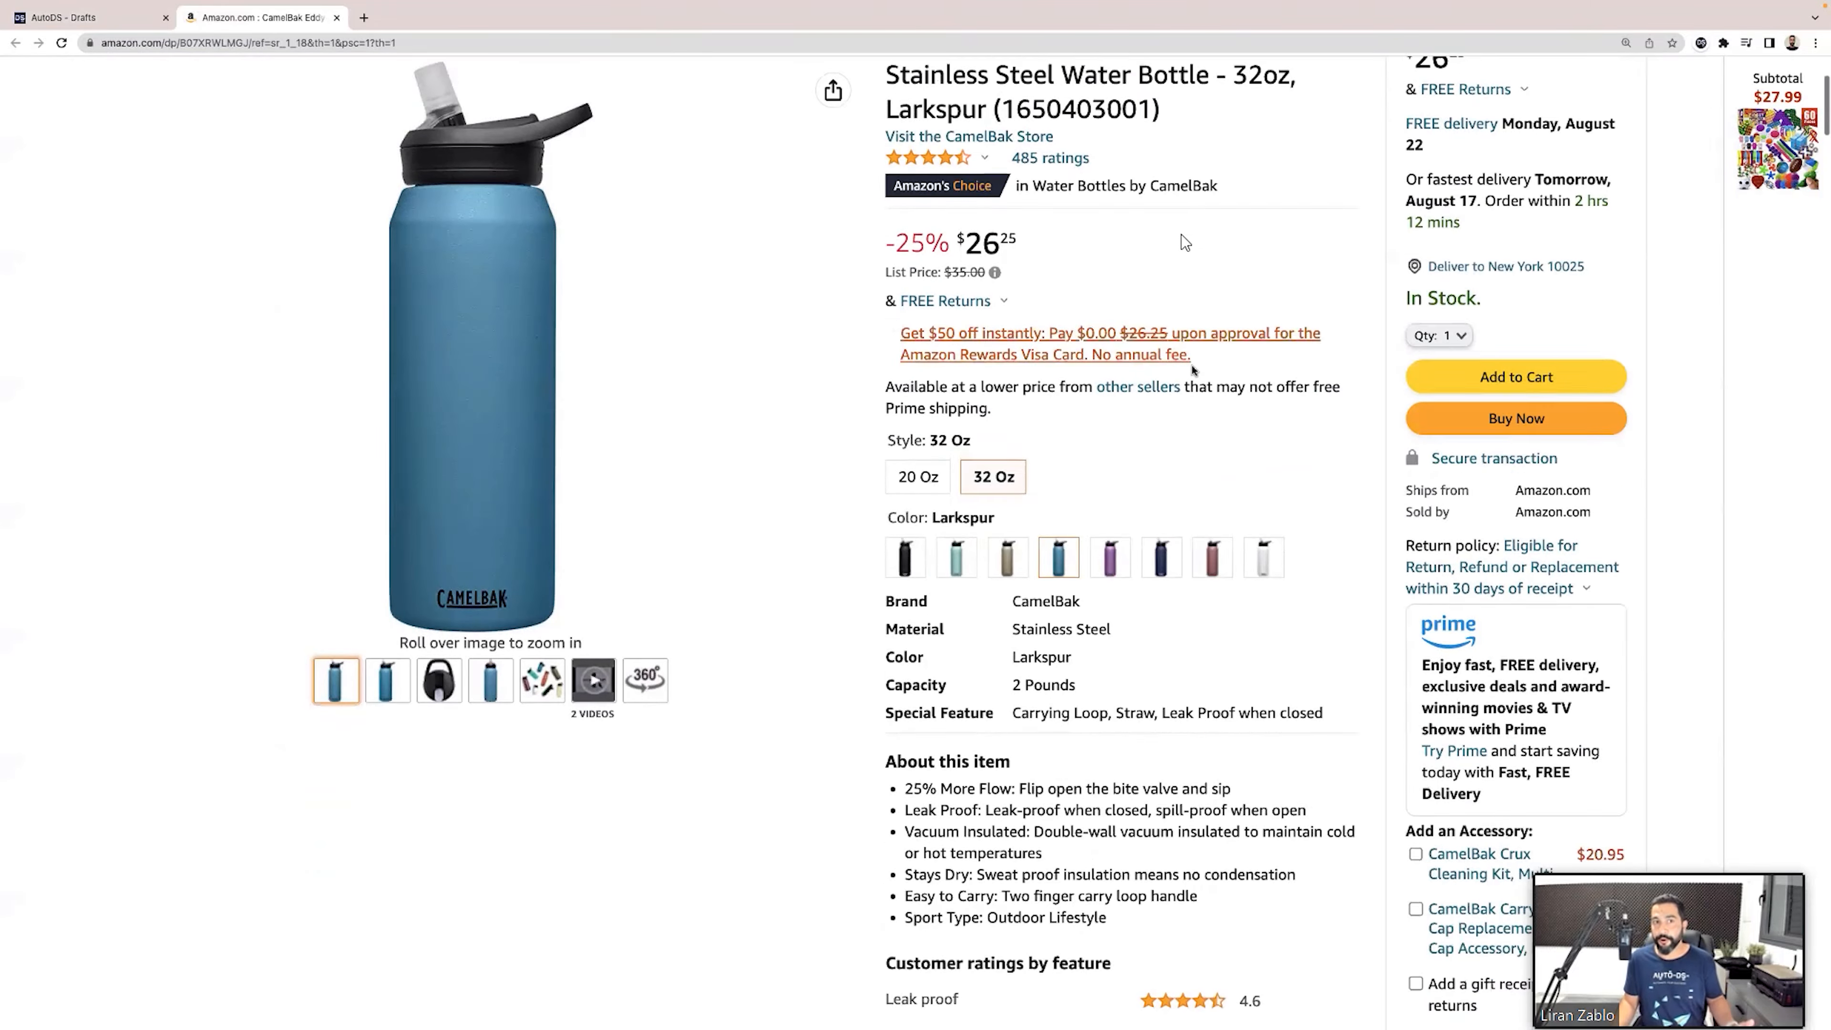
pyautogui.scroll(5, 1181, 360)
pyautogui.scroll(2, 1187, 541)
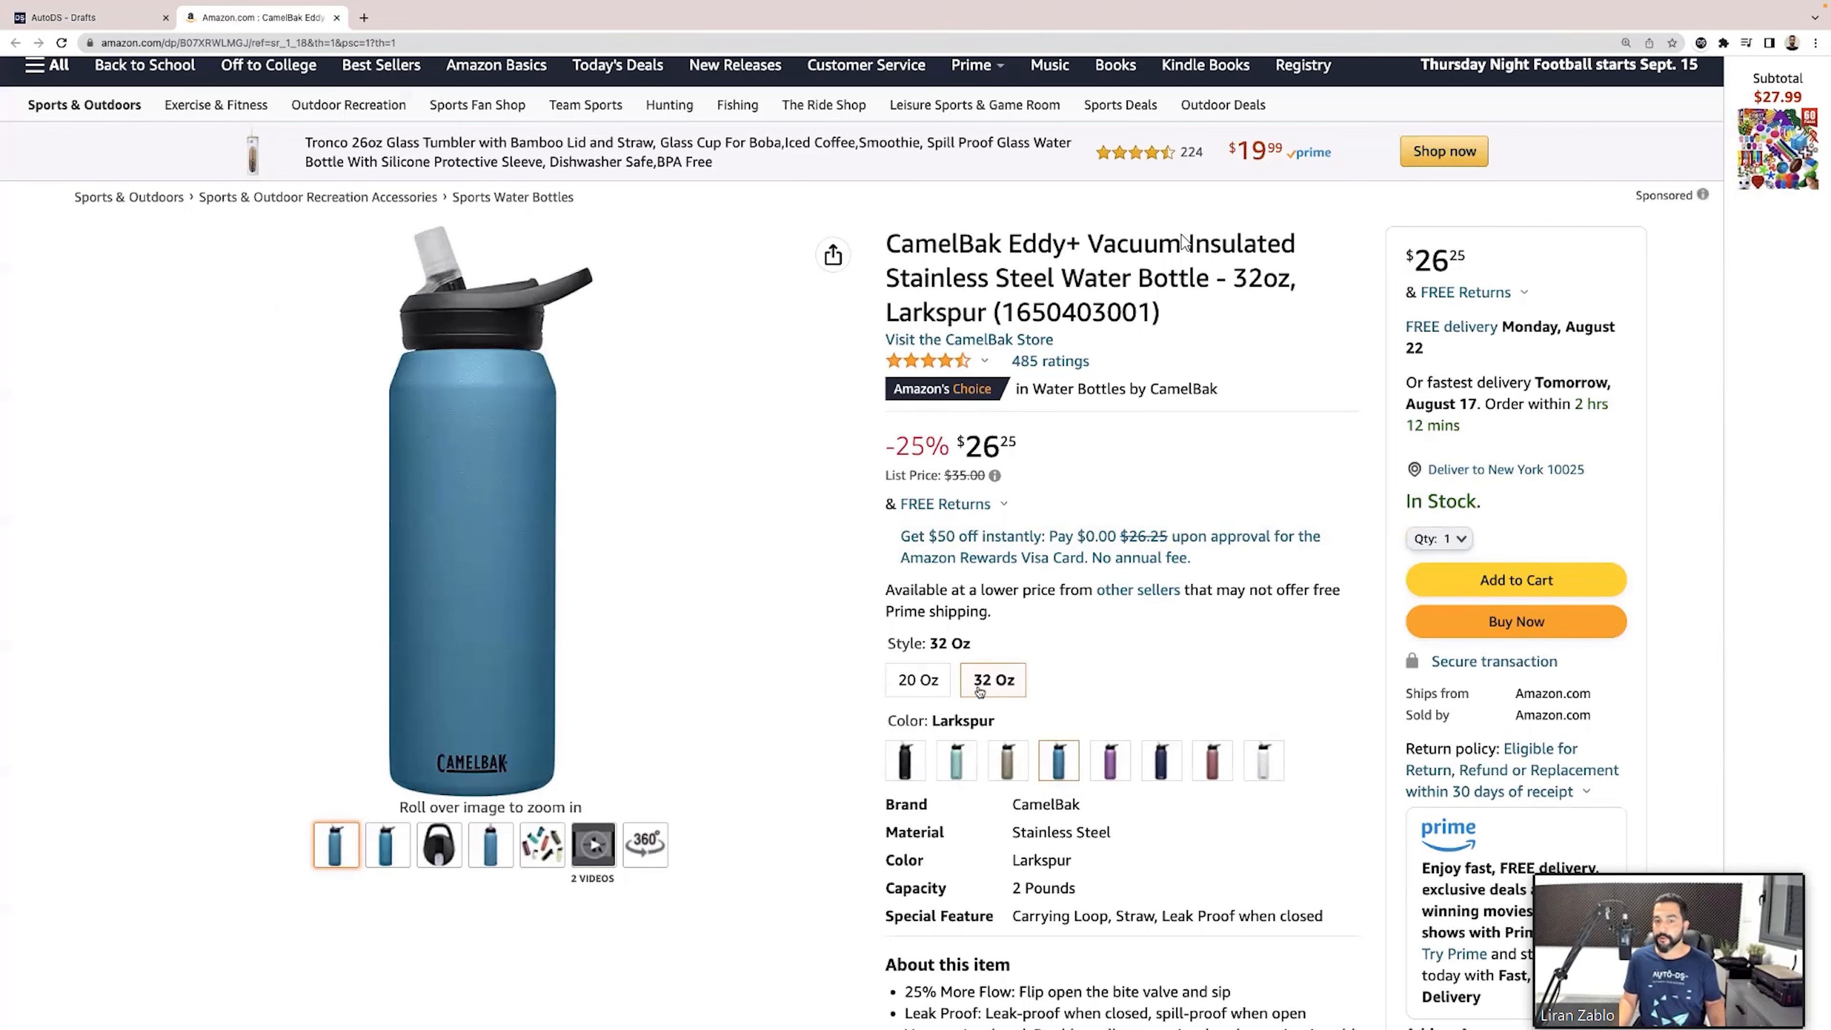
pyautogui.scroll(-2, 1103, 498)
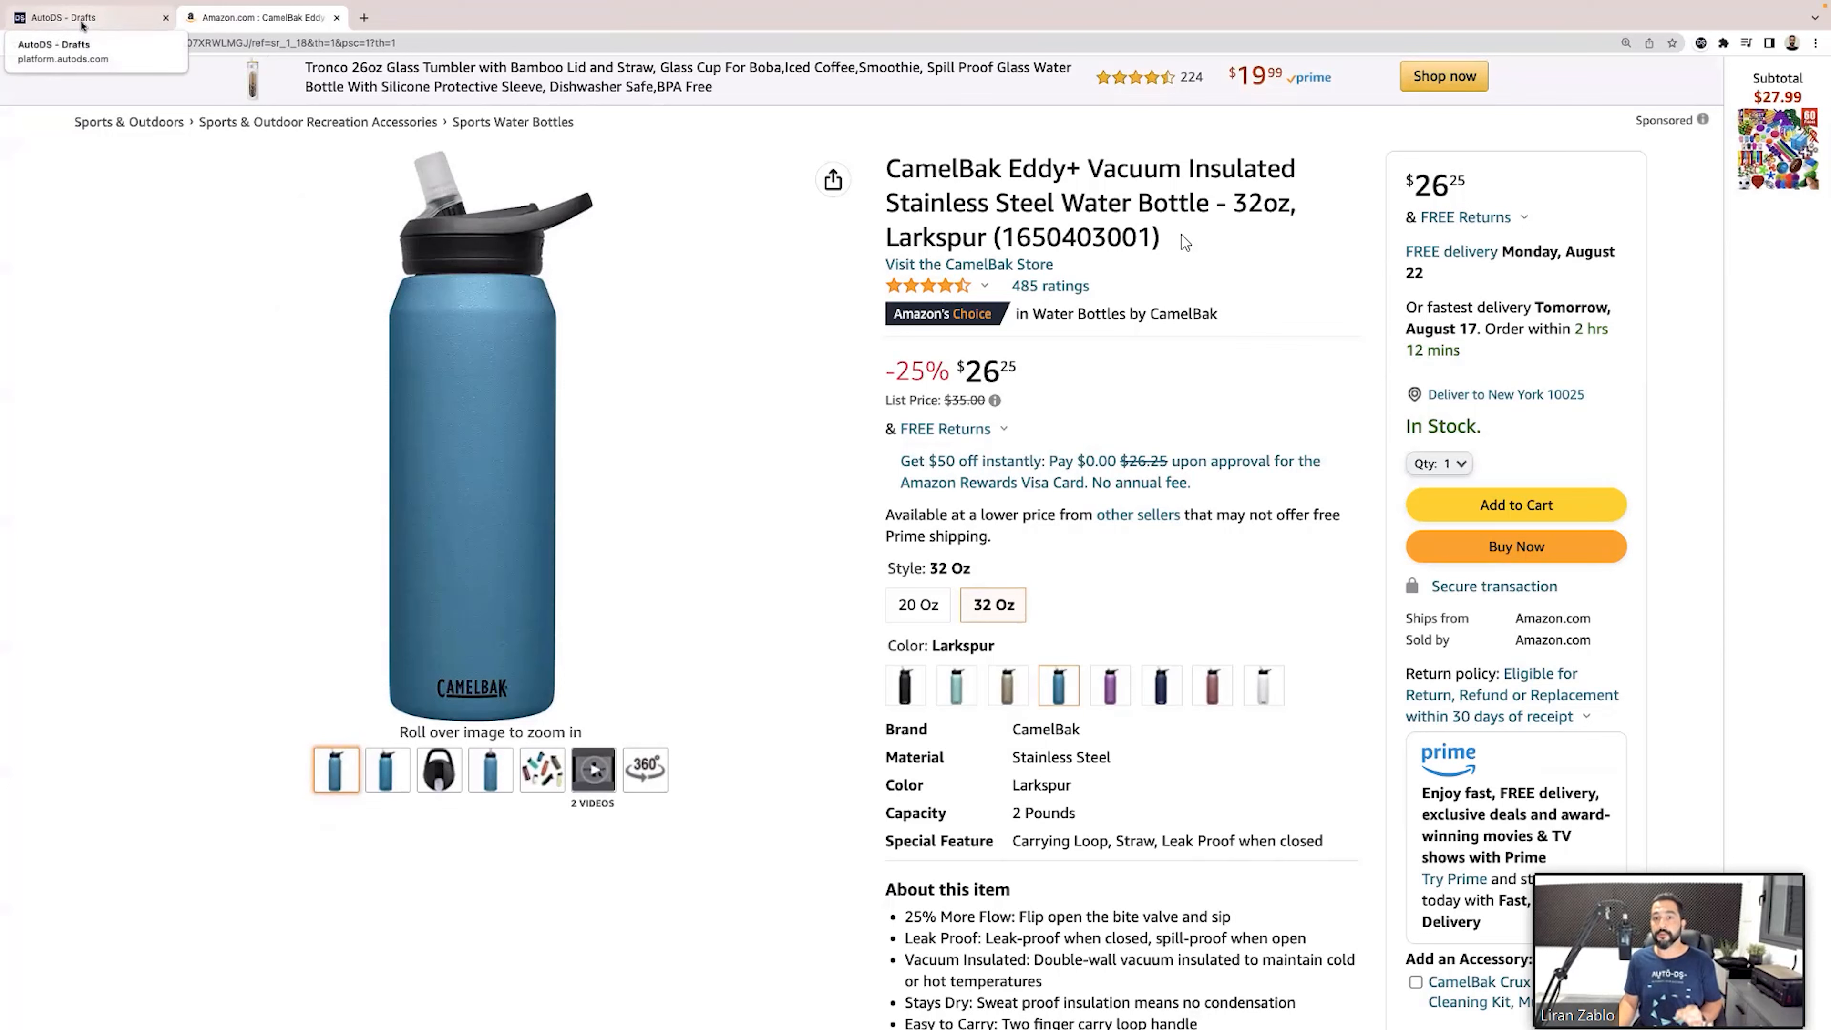
# Compare "Eddy+" in the AutoDS draft title with the brand wording "CamelBak Eddy+" in the Amazon listing title.
pyautogui.click(81, 17)
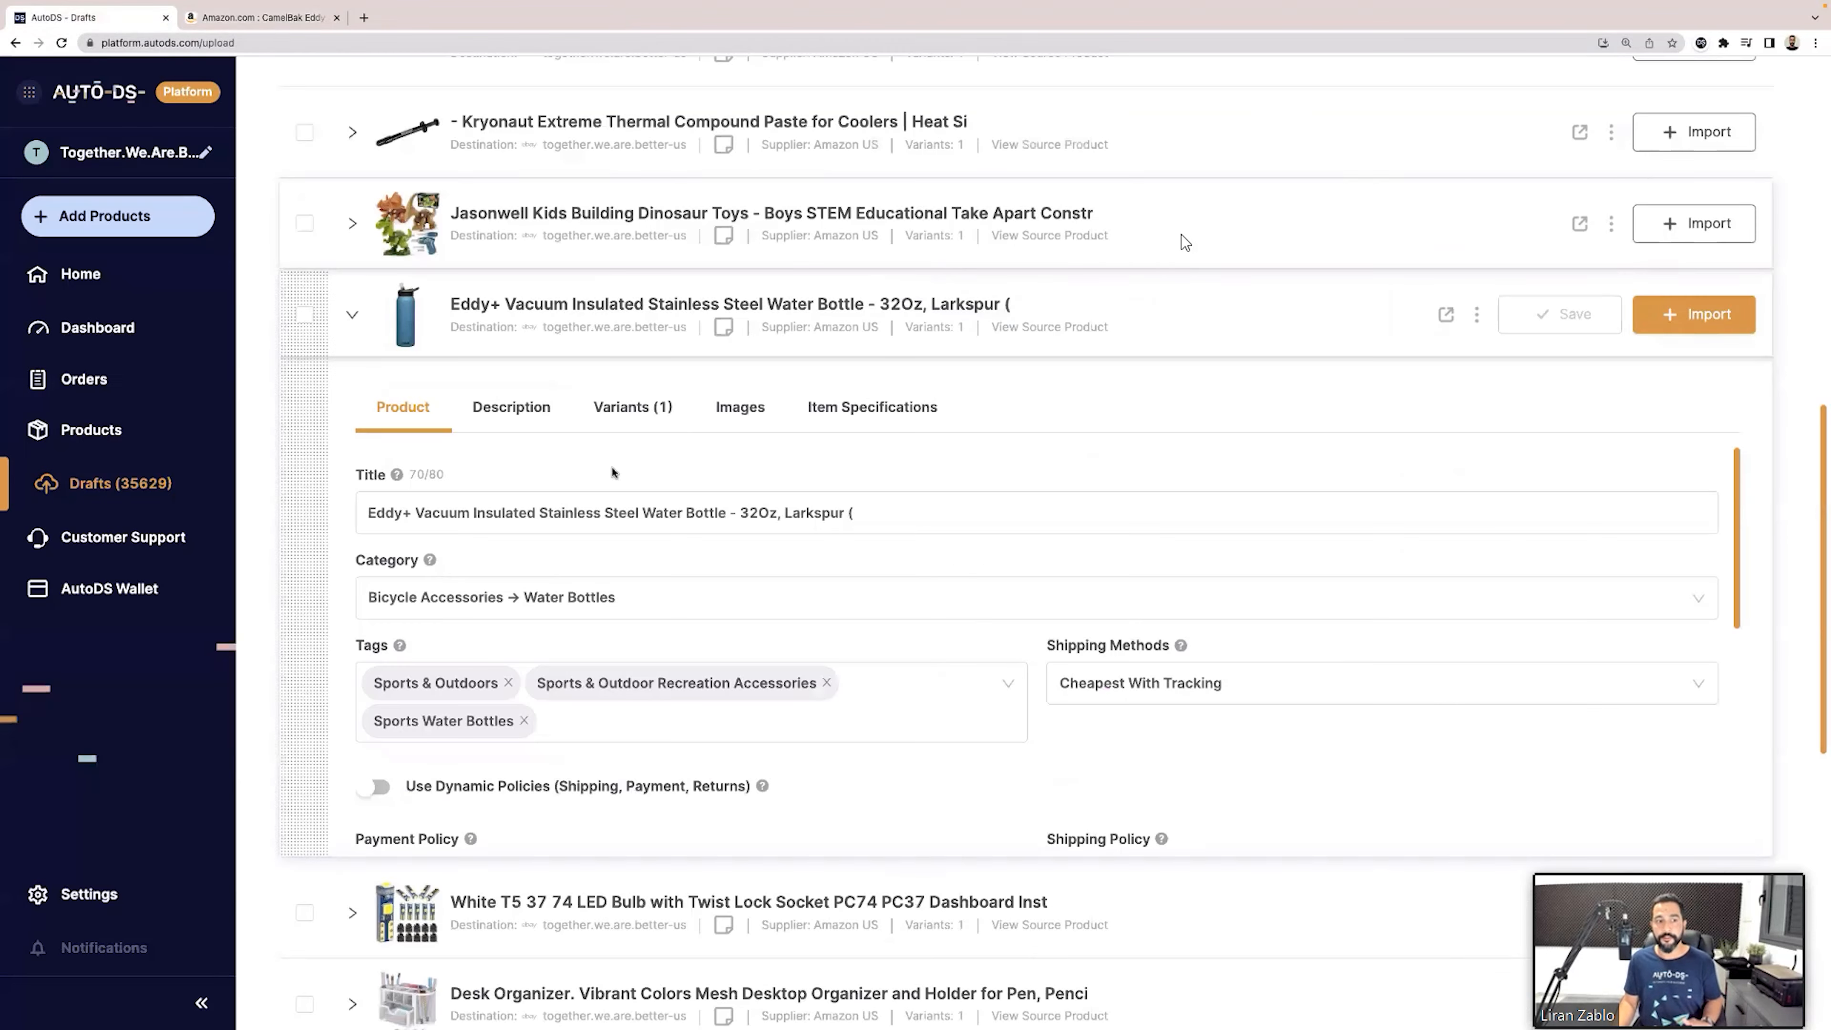
pyautogui.doubleClick(395, 513)
pyautogui.doubleClick(405, 513)
pyautogui.click(411, 512)
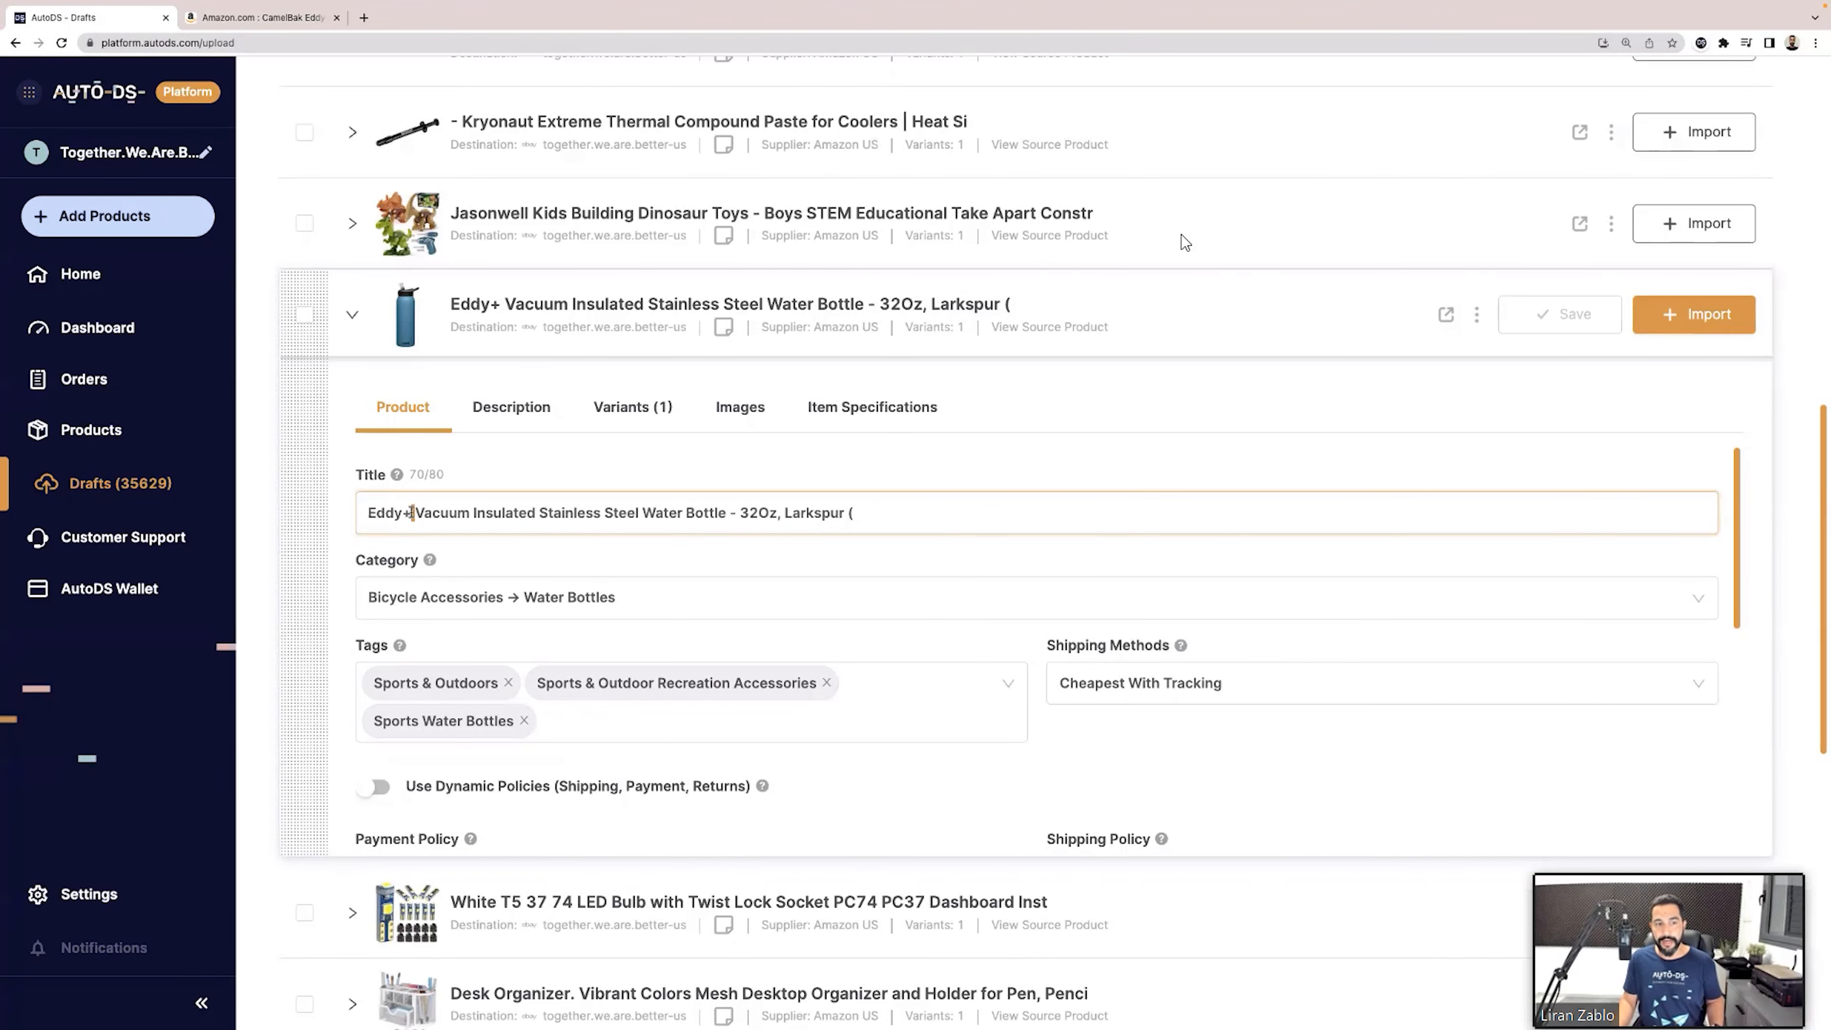
pyautogui.moveTo(414, 513); pyautogui.dragTo(409, 514)
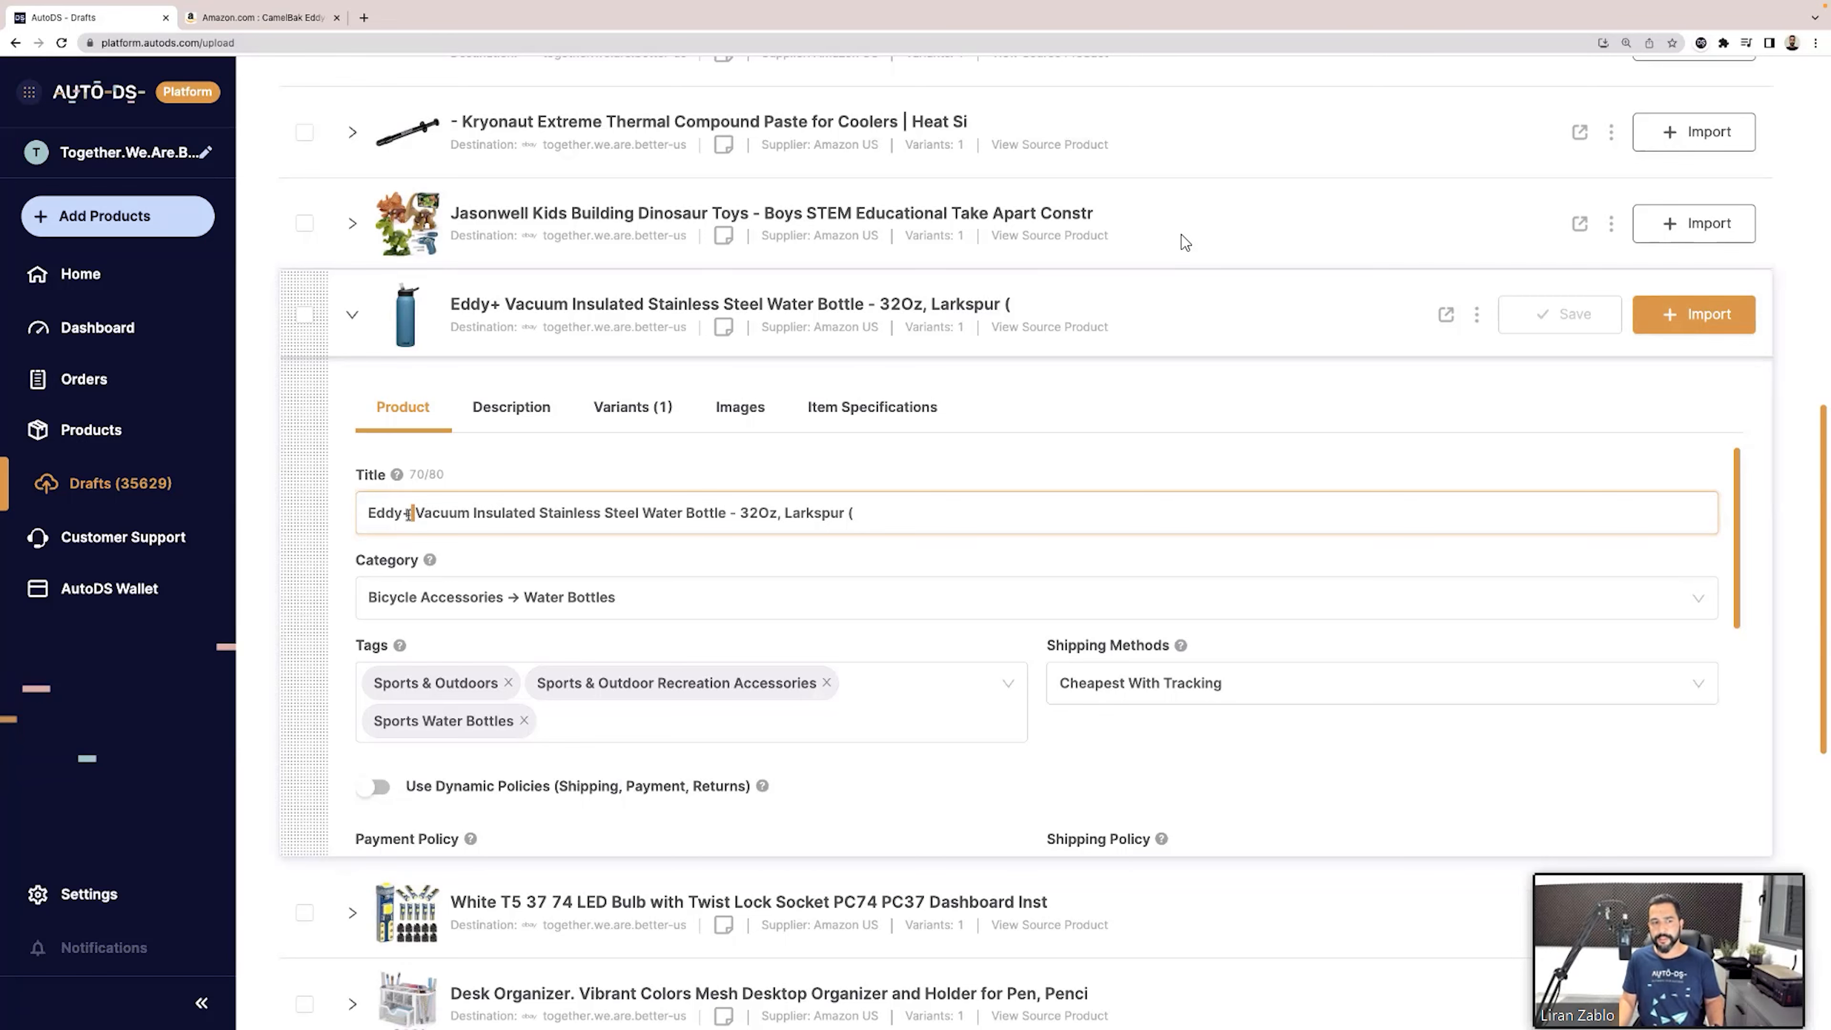
pyautogui.click(259, 18)
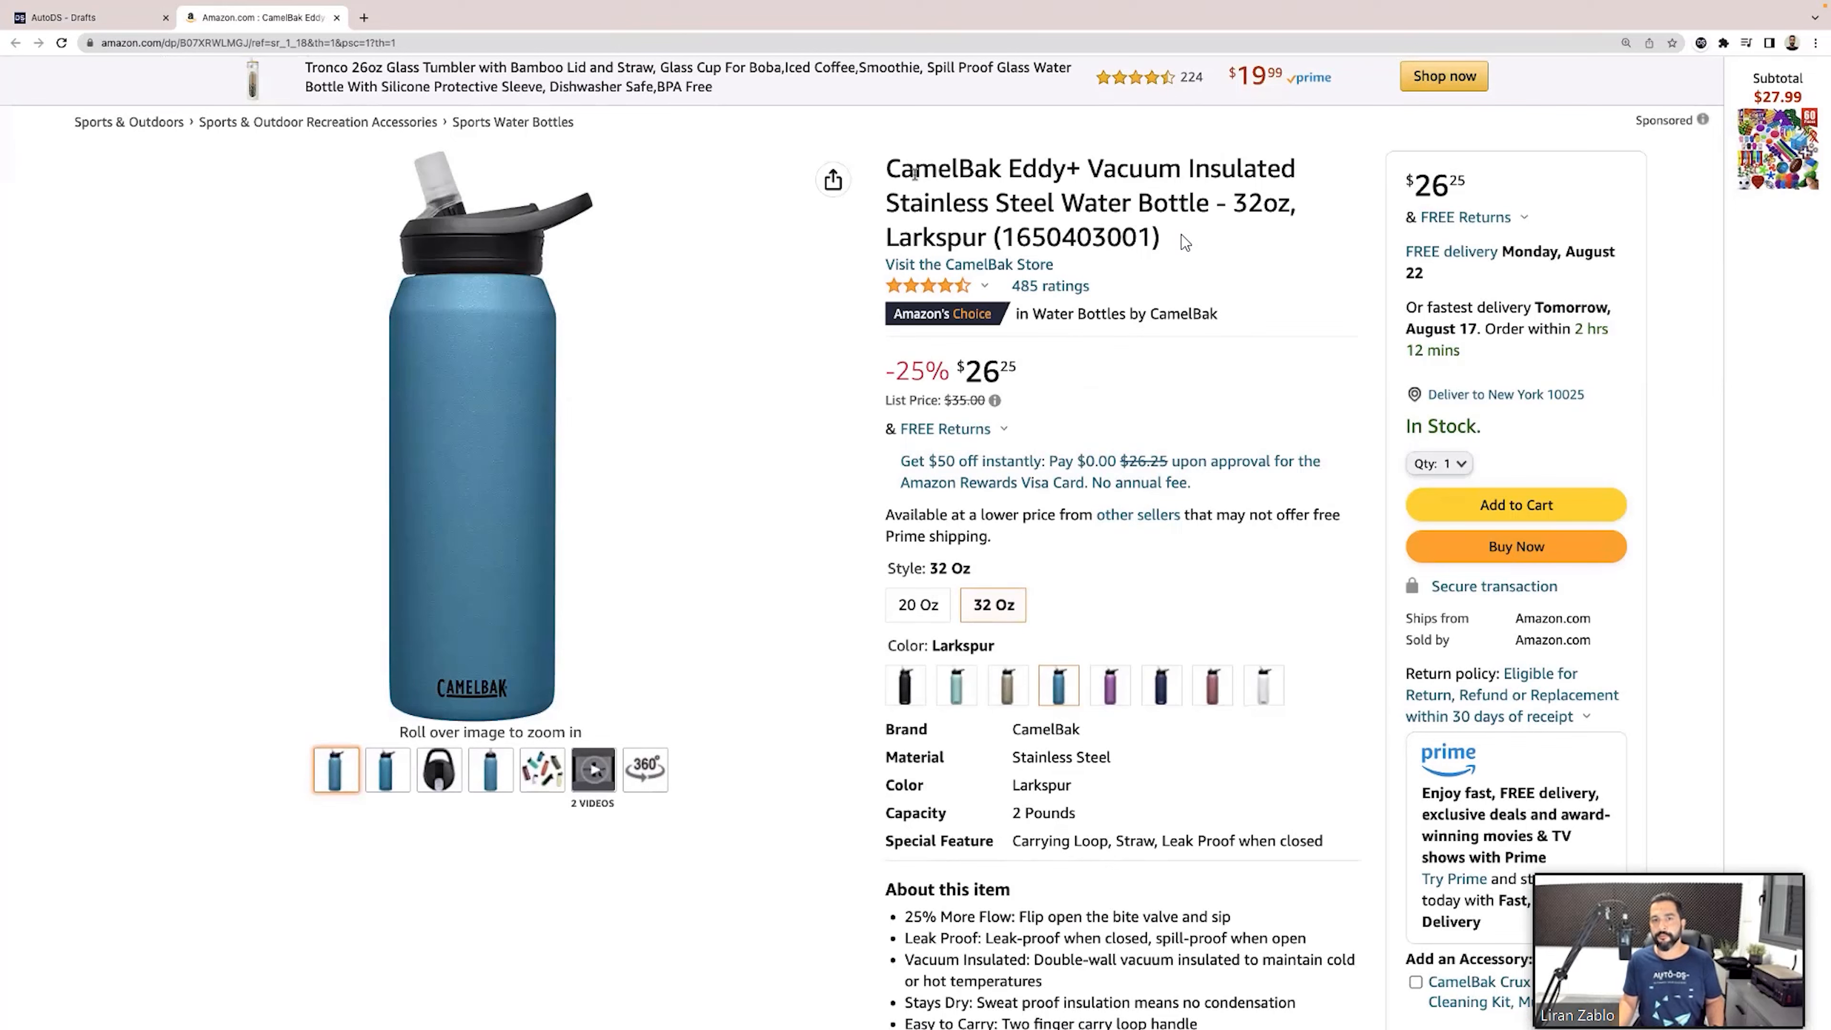
pyautogui.doubleClick(997, 170)
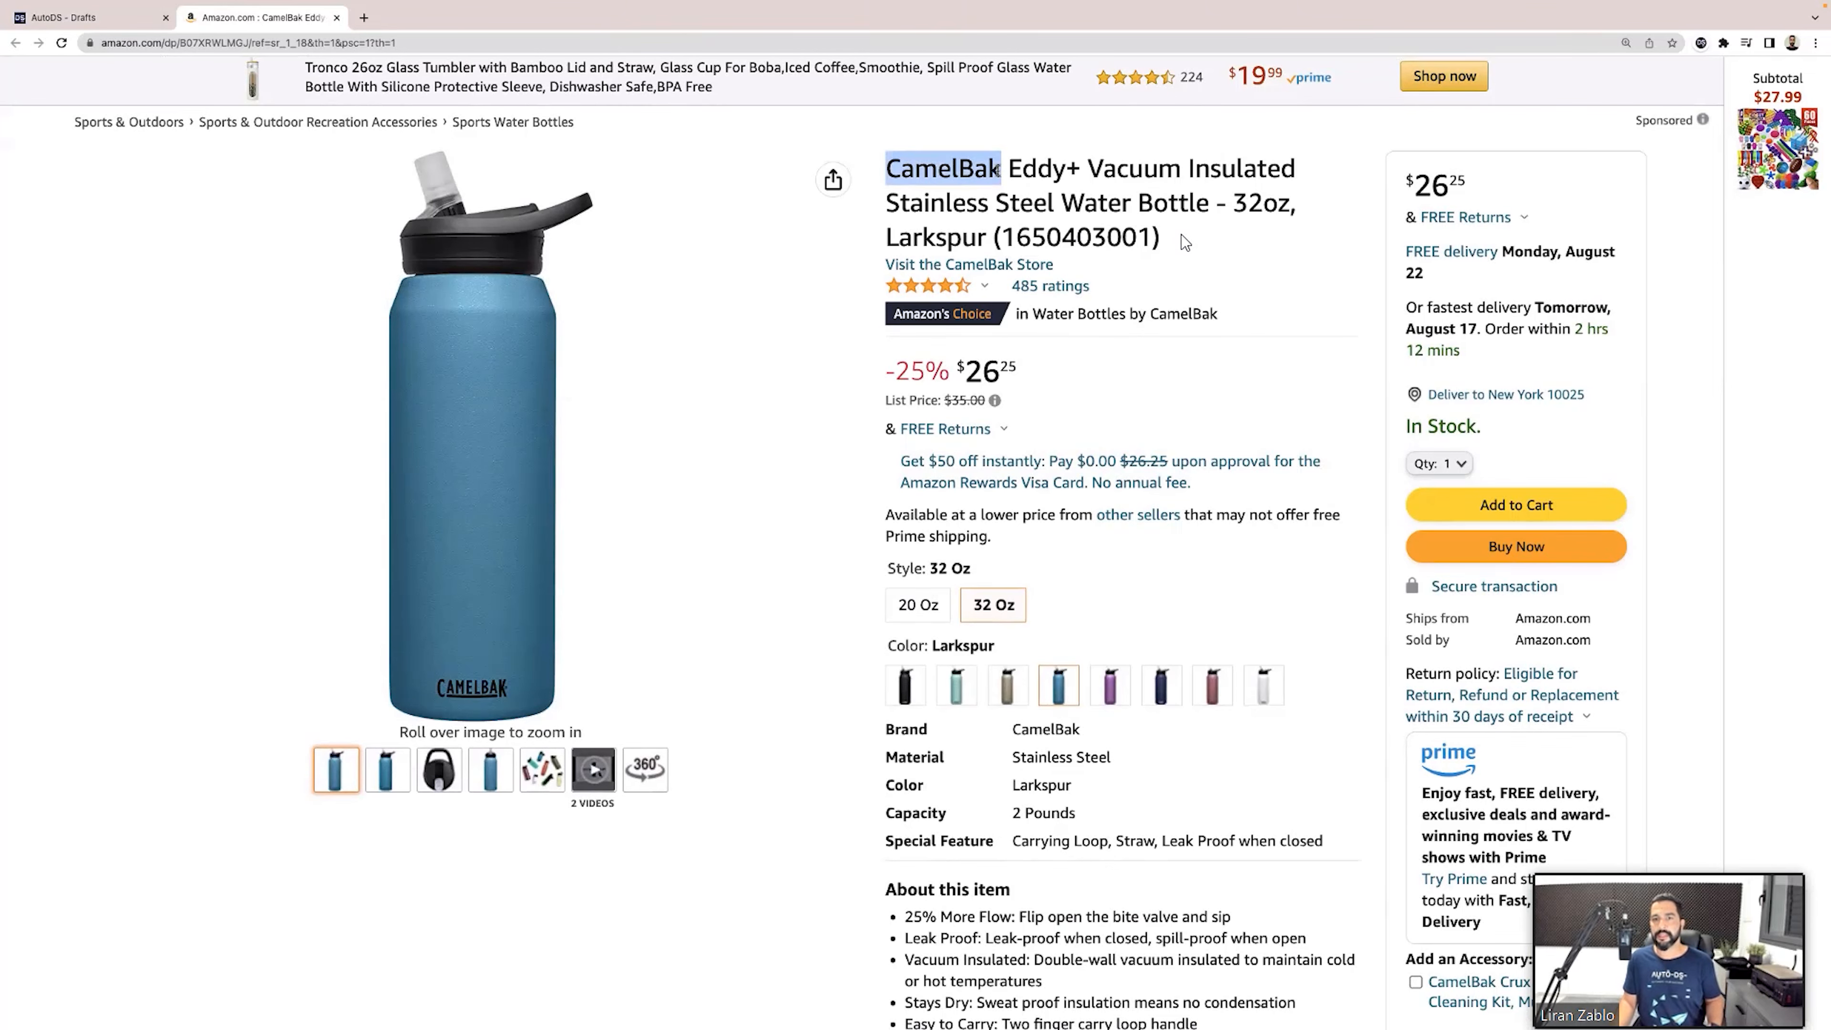
pyautogui.moveTo(1056, 171); pyautogui.dragTo(1078, 171)
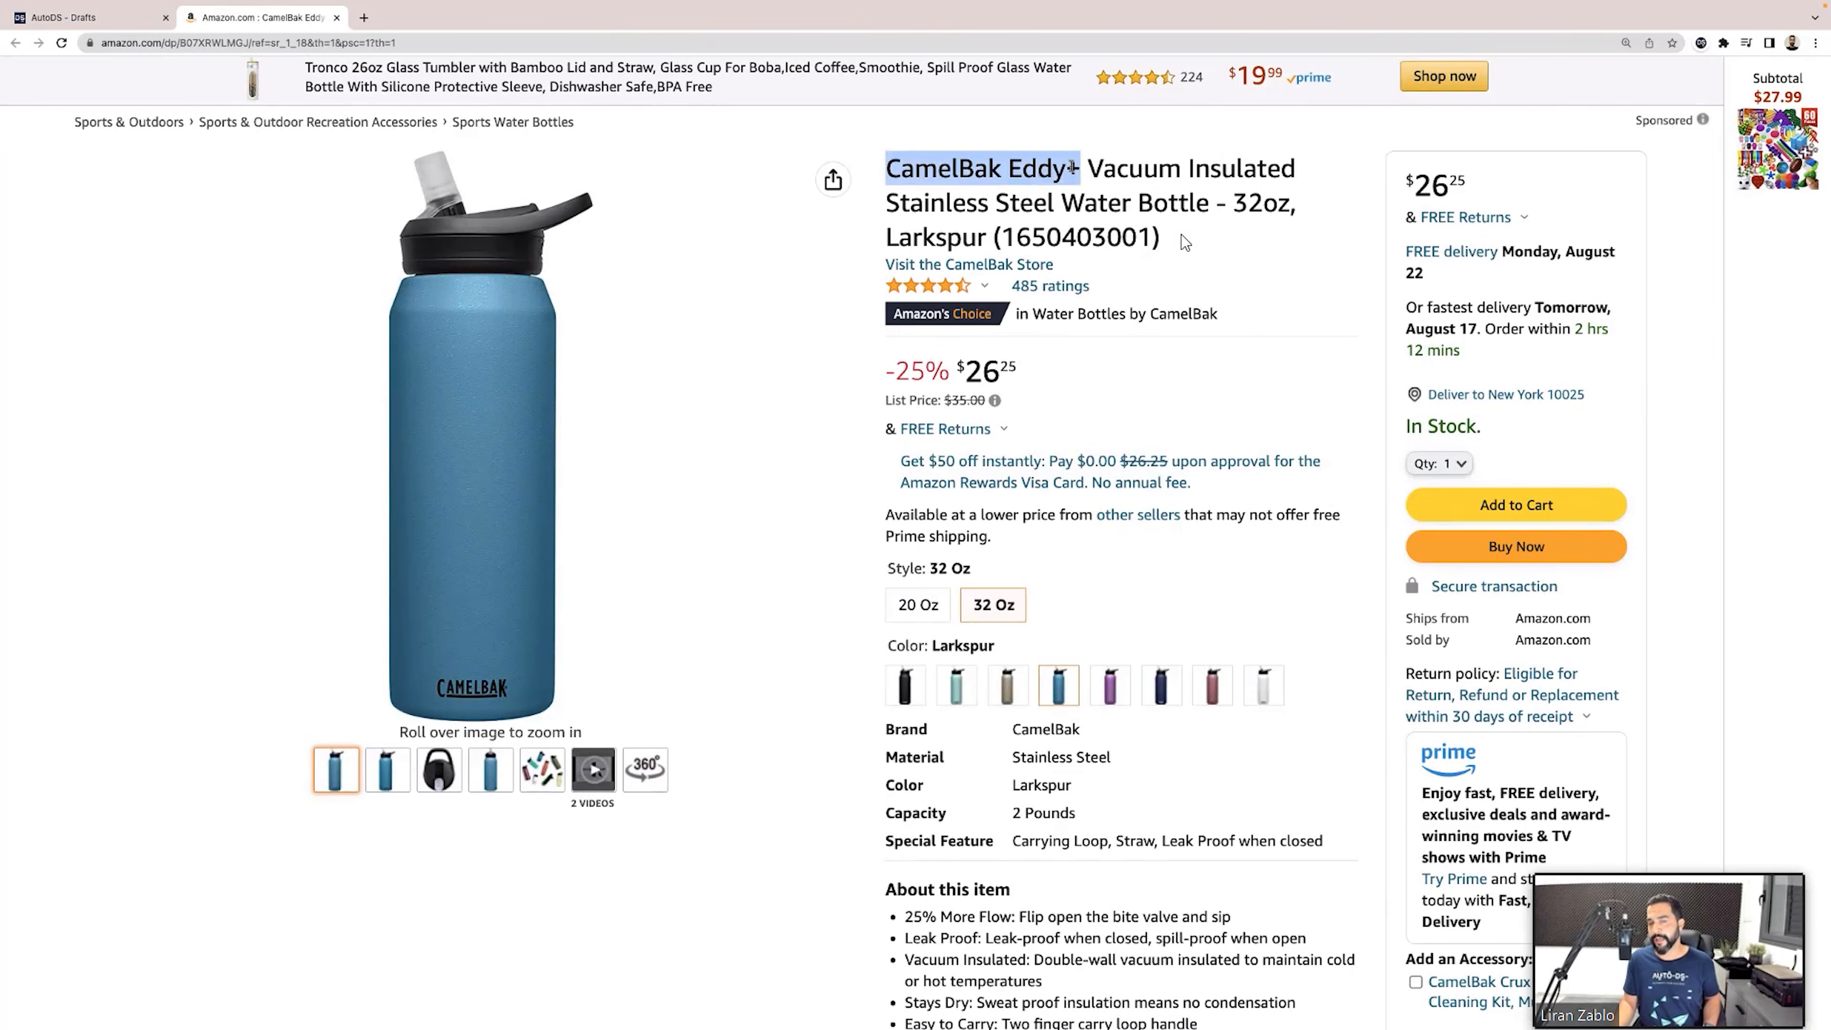
# Return to the AutoDS draft and remove "Eddy+" from the start of the water bottle's title.
pyautogui.click(134, 22)
pyautogui.moveTo(414, 512); pyautogui.dragTo(369, 512)
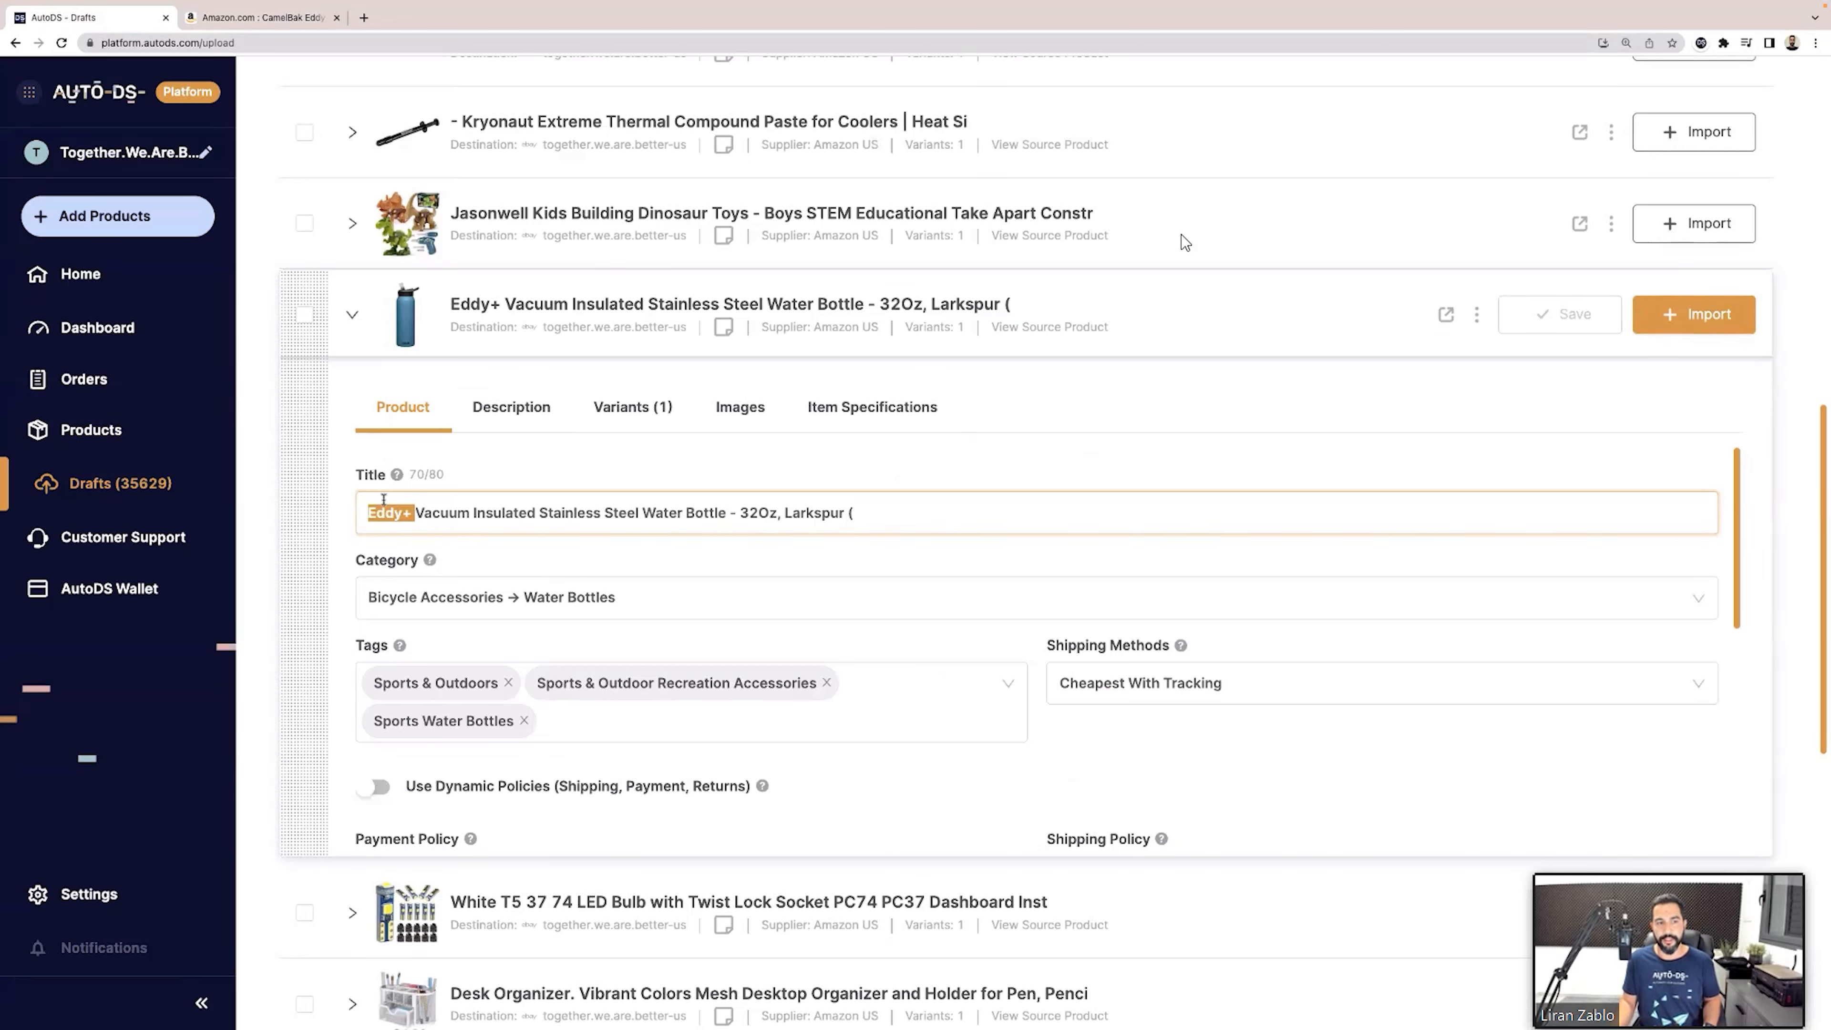
pyautogui.press('BackSpace')
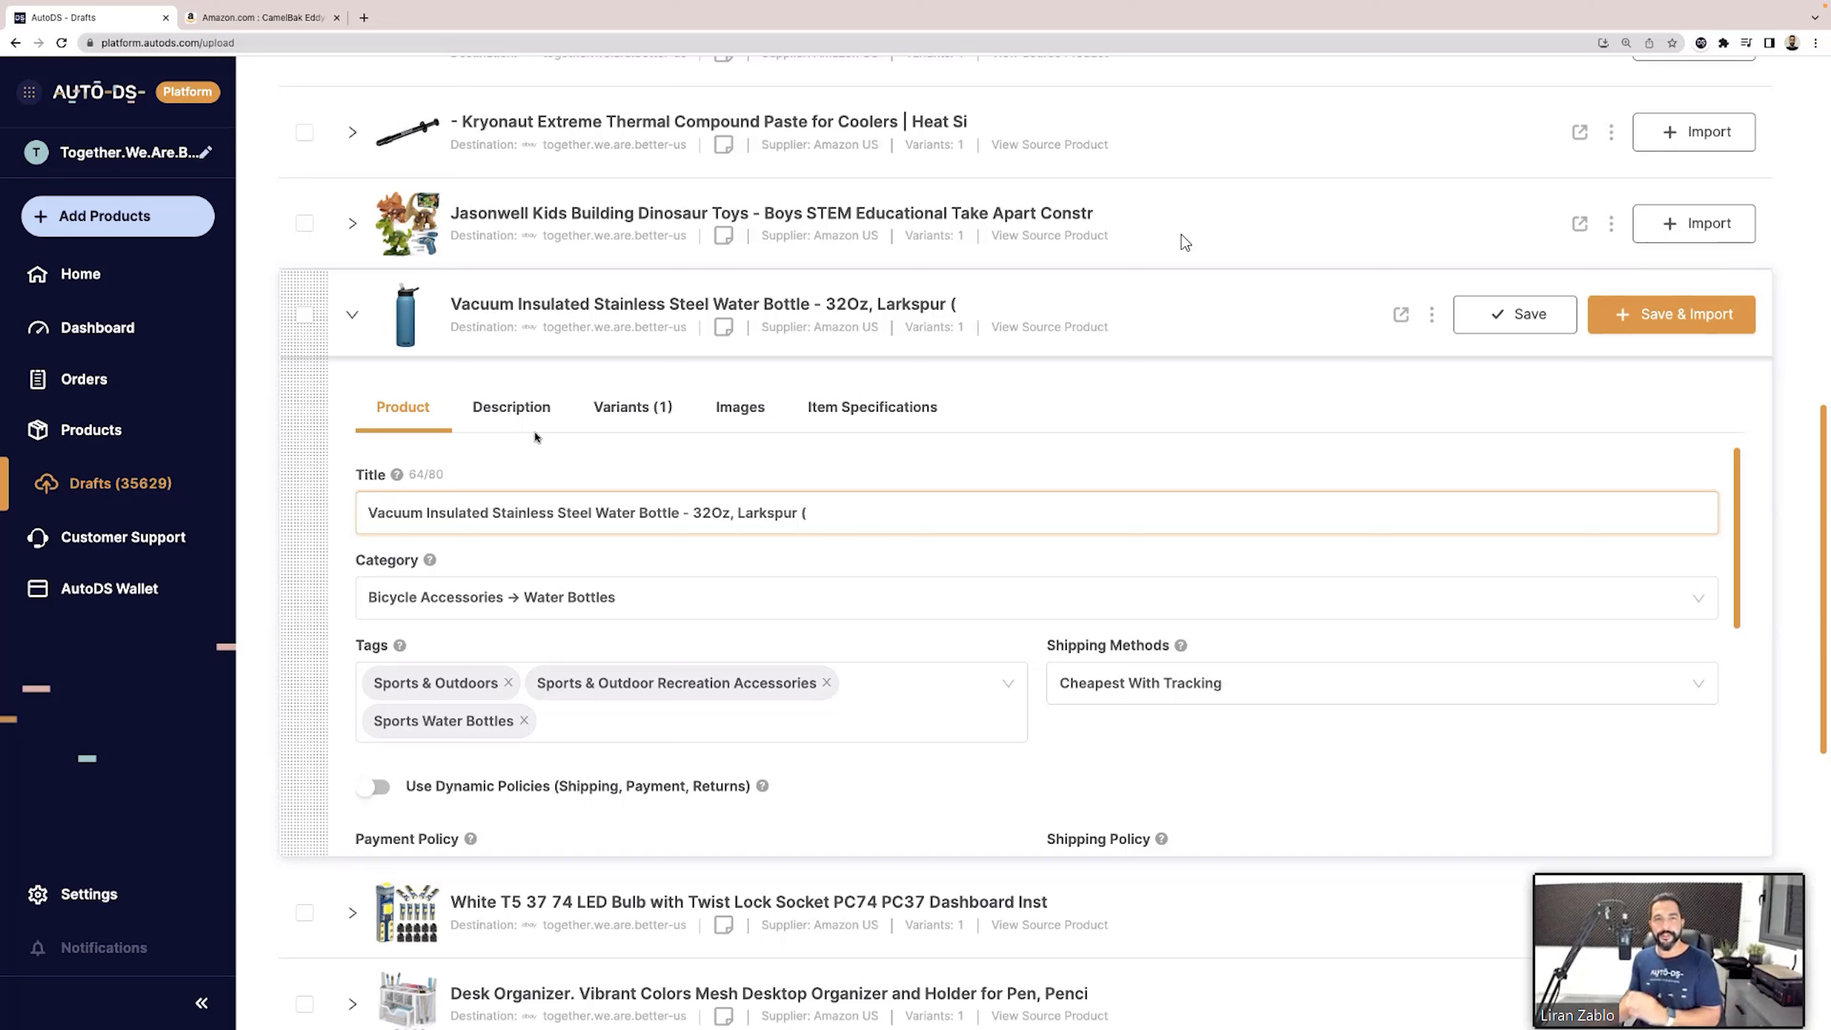
# Review the title's keywords and move "Insulated" to the front so it begins "Insulated Vacuum Stainless Steel".
pyautogui.doubleClick(456, 512)
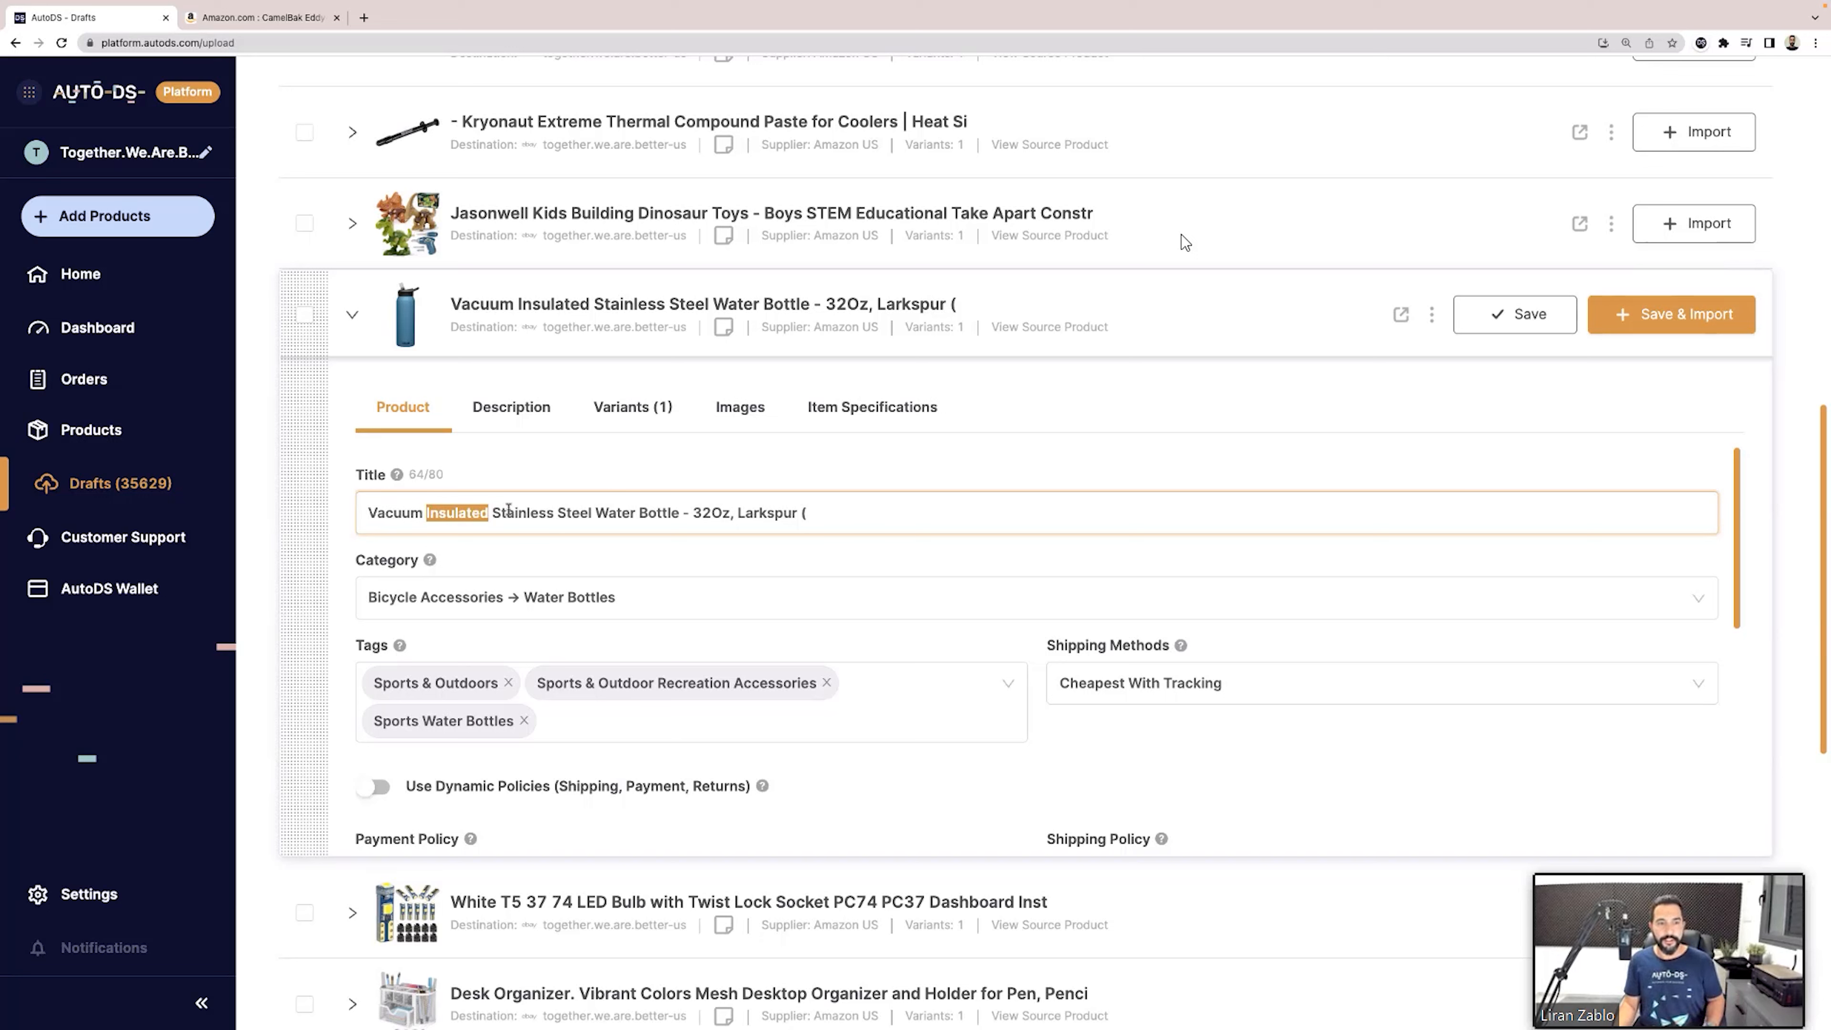
pyautogui.doubleClick(529, 513)
pyautogui.doubleClick(553, 512)
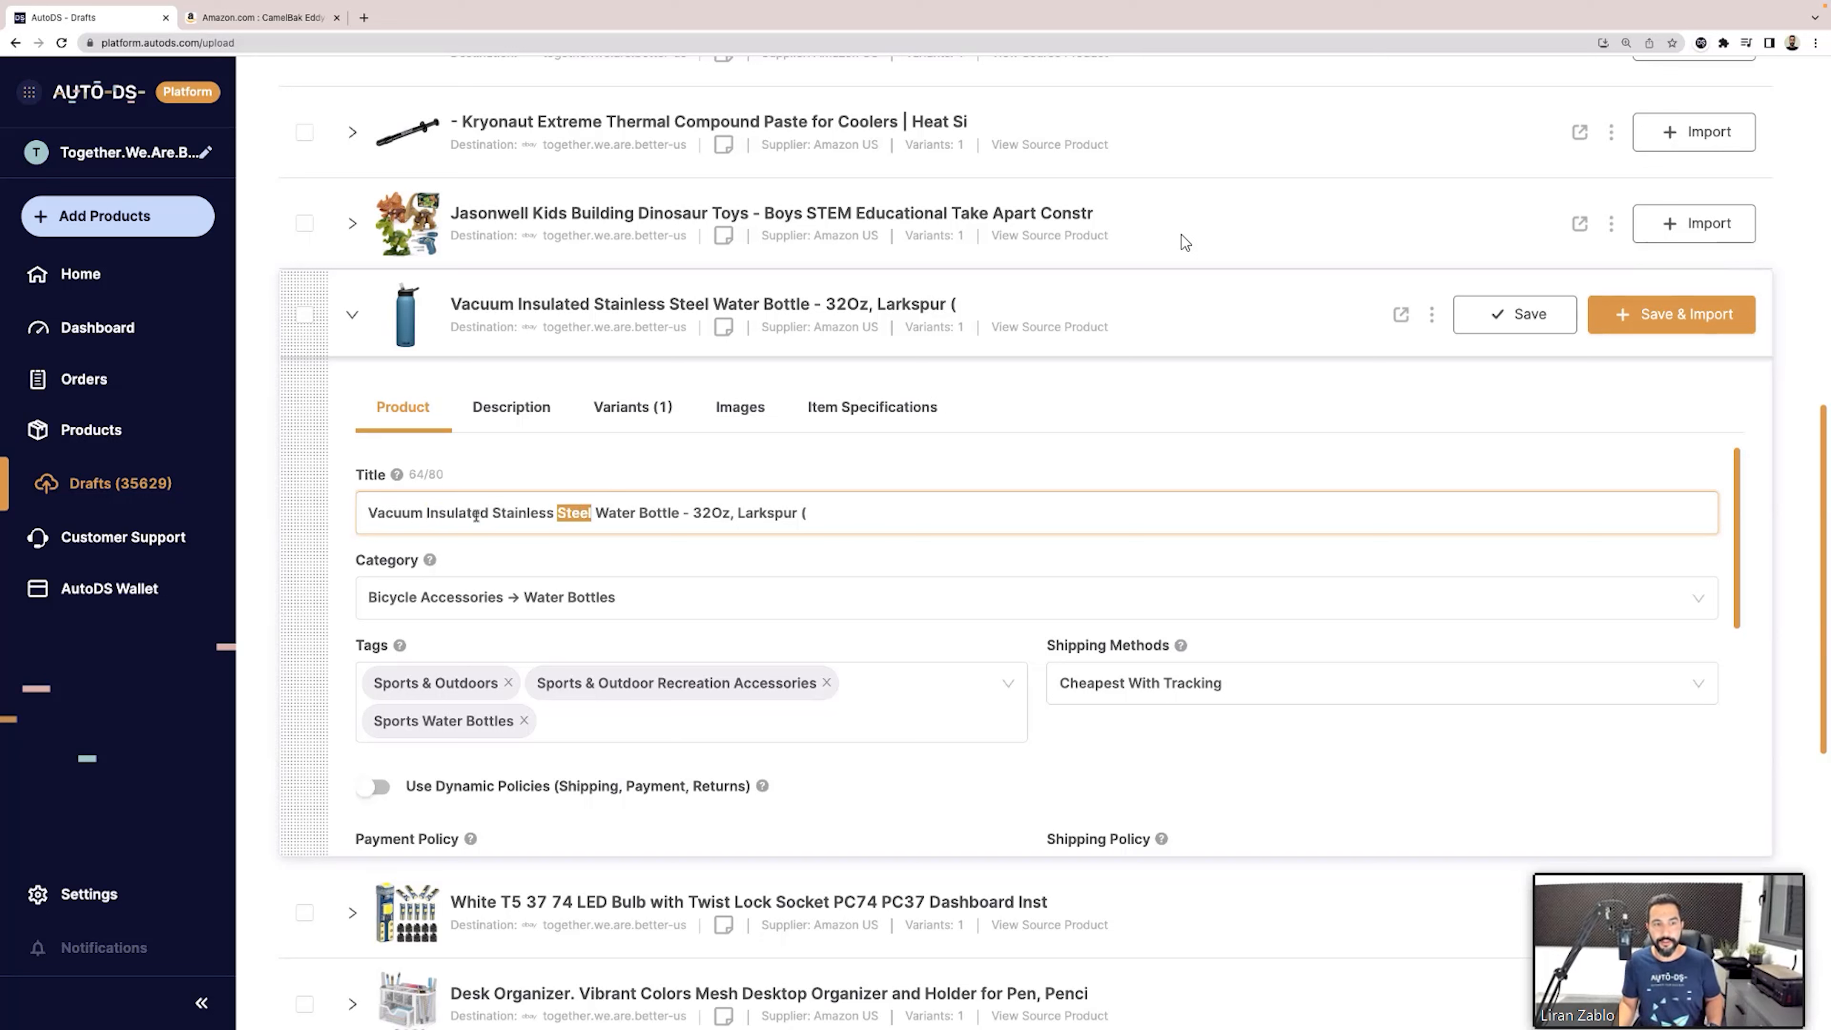
pyautogui.doubleClick(611, 512)
pyautogui.moveTo(619, 514); pyautogui.dragTo(657, 513)
pyautogui.doubleClick(455, 519)
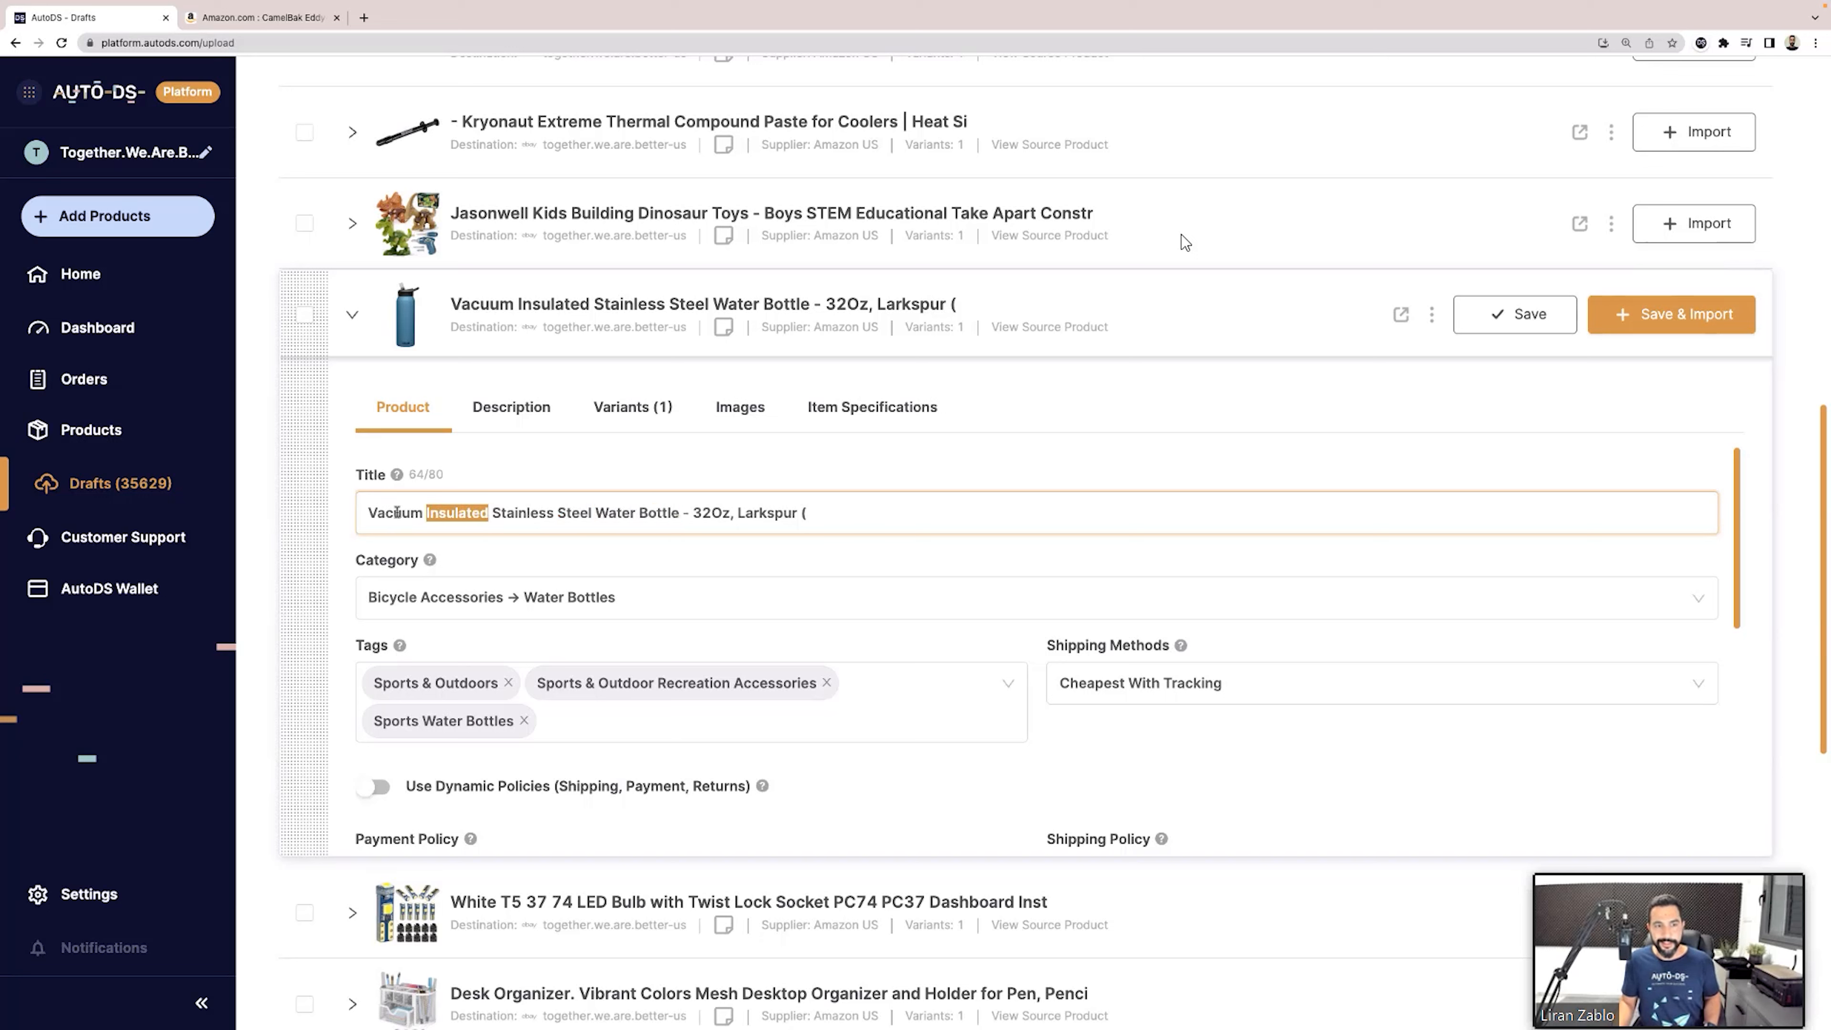
pyautogui.press('BackSpace')
pyautogui.write('Insulated.')
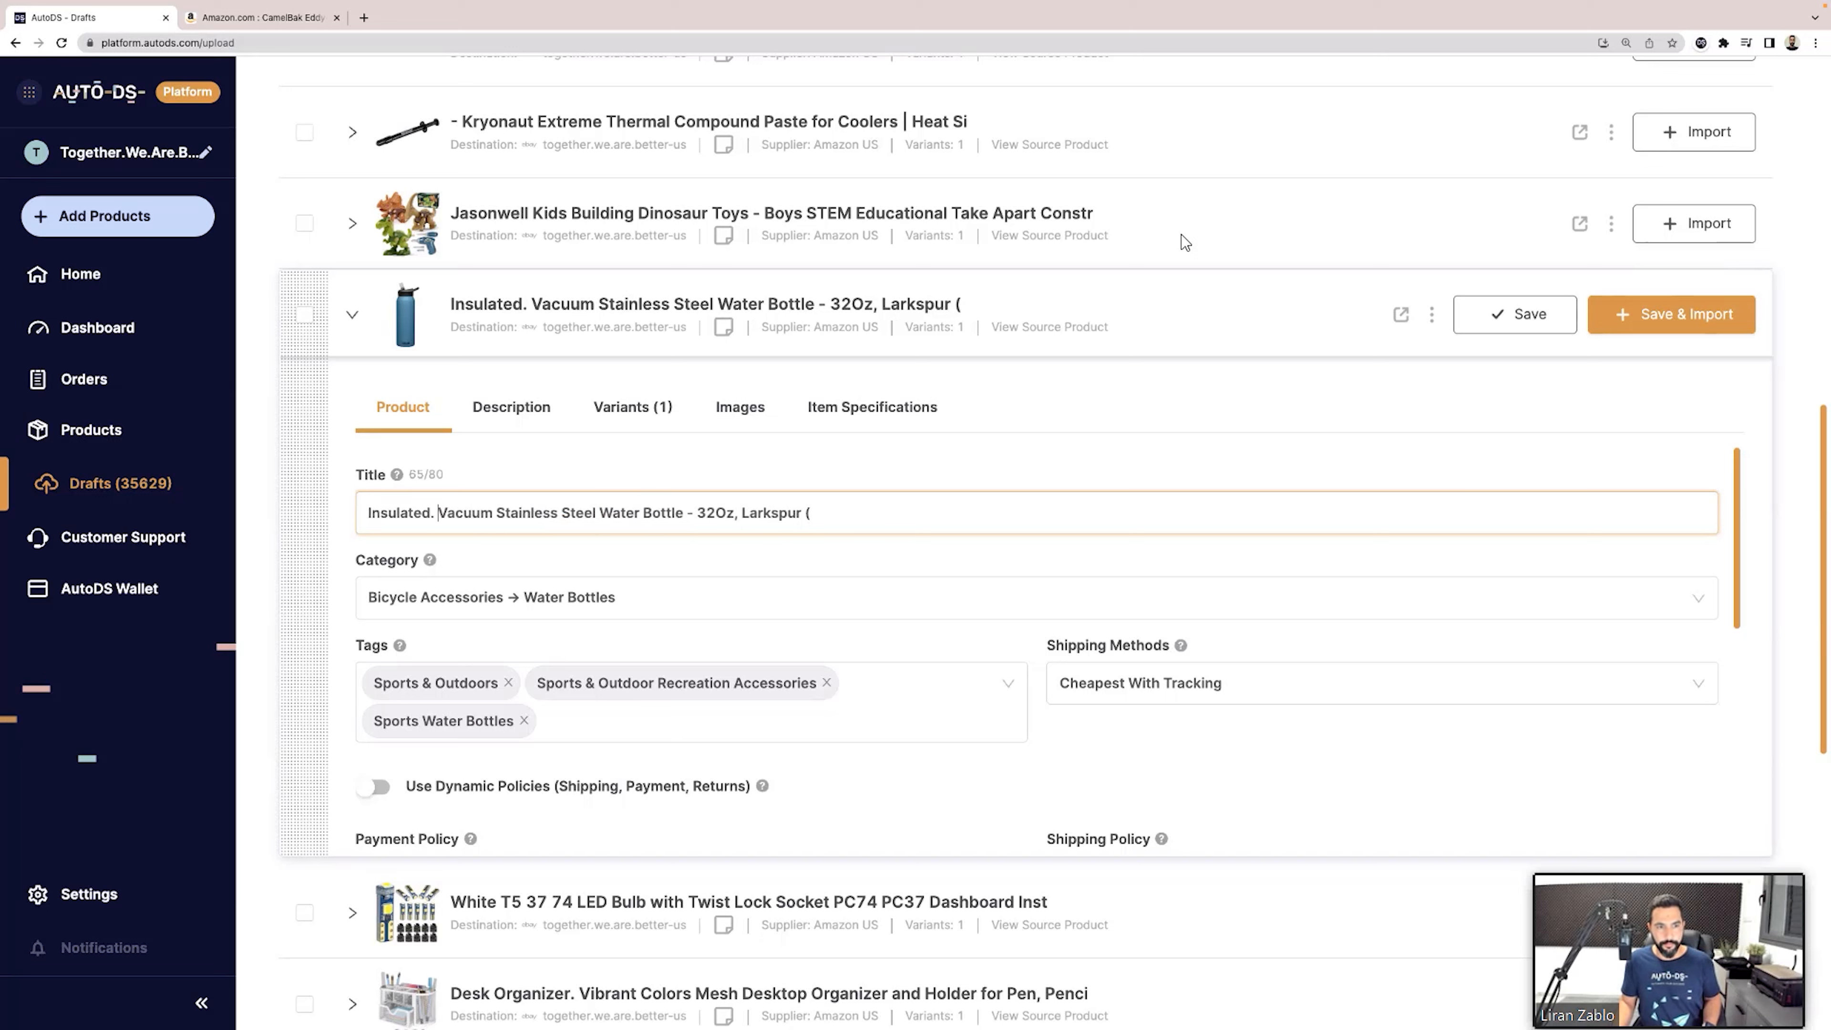
pyautogui.press('Delete')
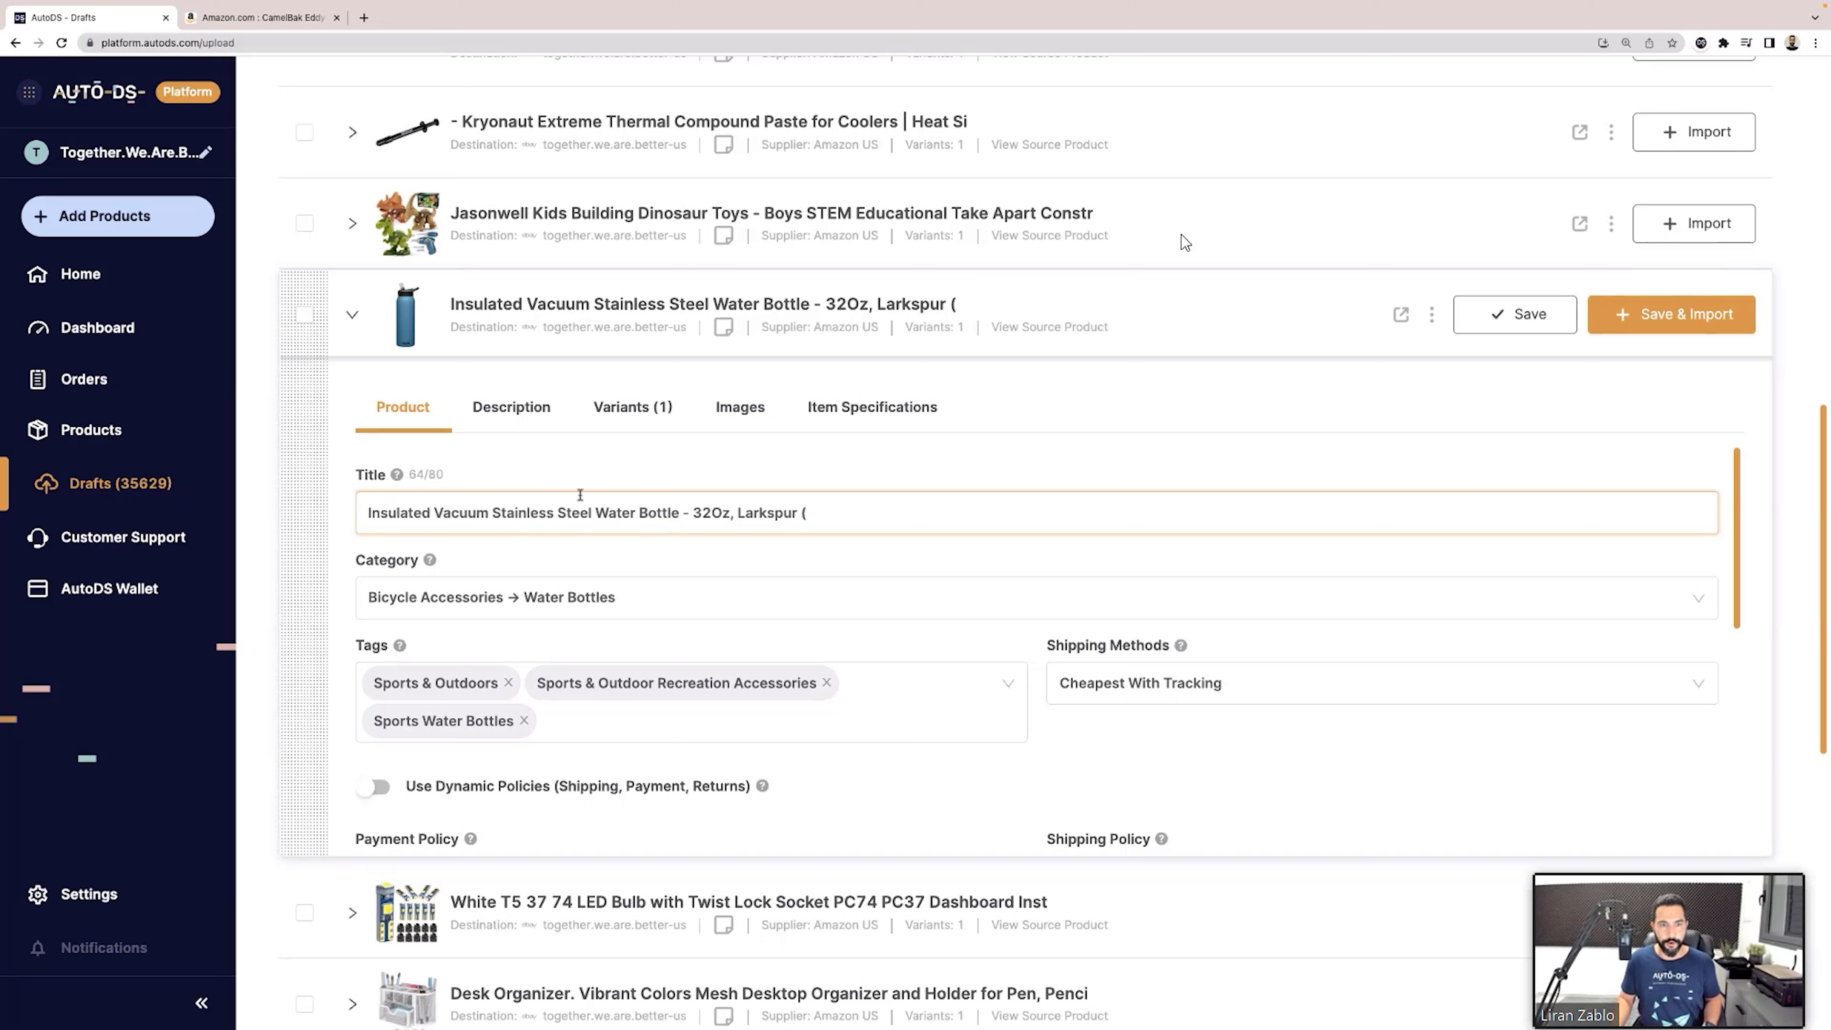
# Rearrange the draft title's keywords to read "Insulated Water Bottle Stainless Steel Vacuum" before the size.
pyautogui.moveTo(615, 515); pyautogui.dragTo(657, 518)
pyautogui.hotkey('ctrl', 'x')
pyautogui.click(434, 515)
pyautogui.hotkey('ctrl', 'v')
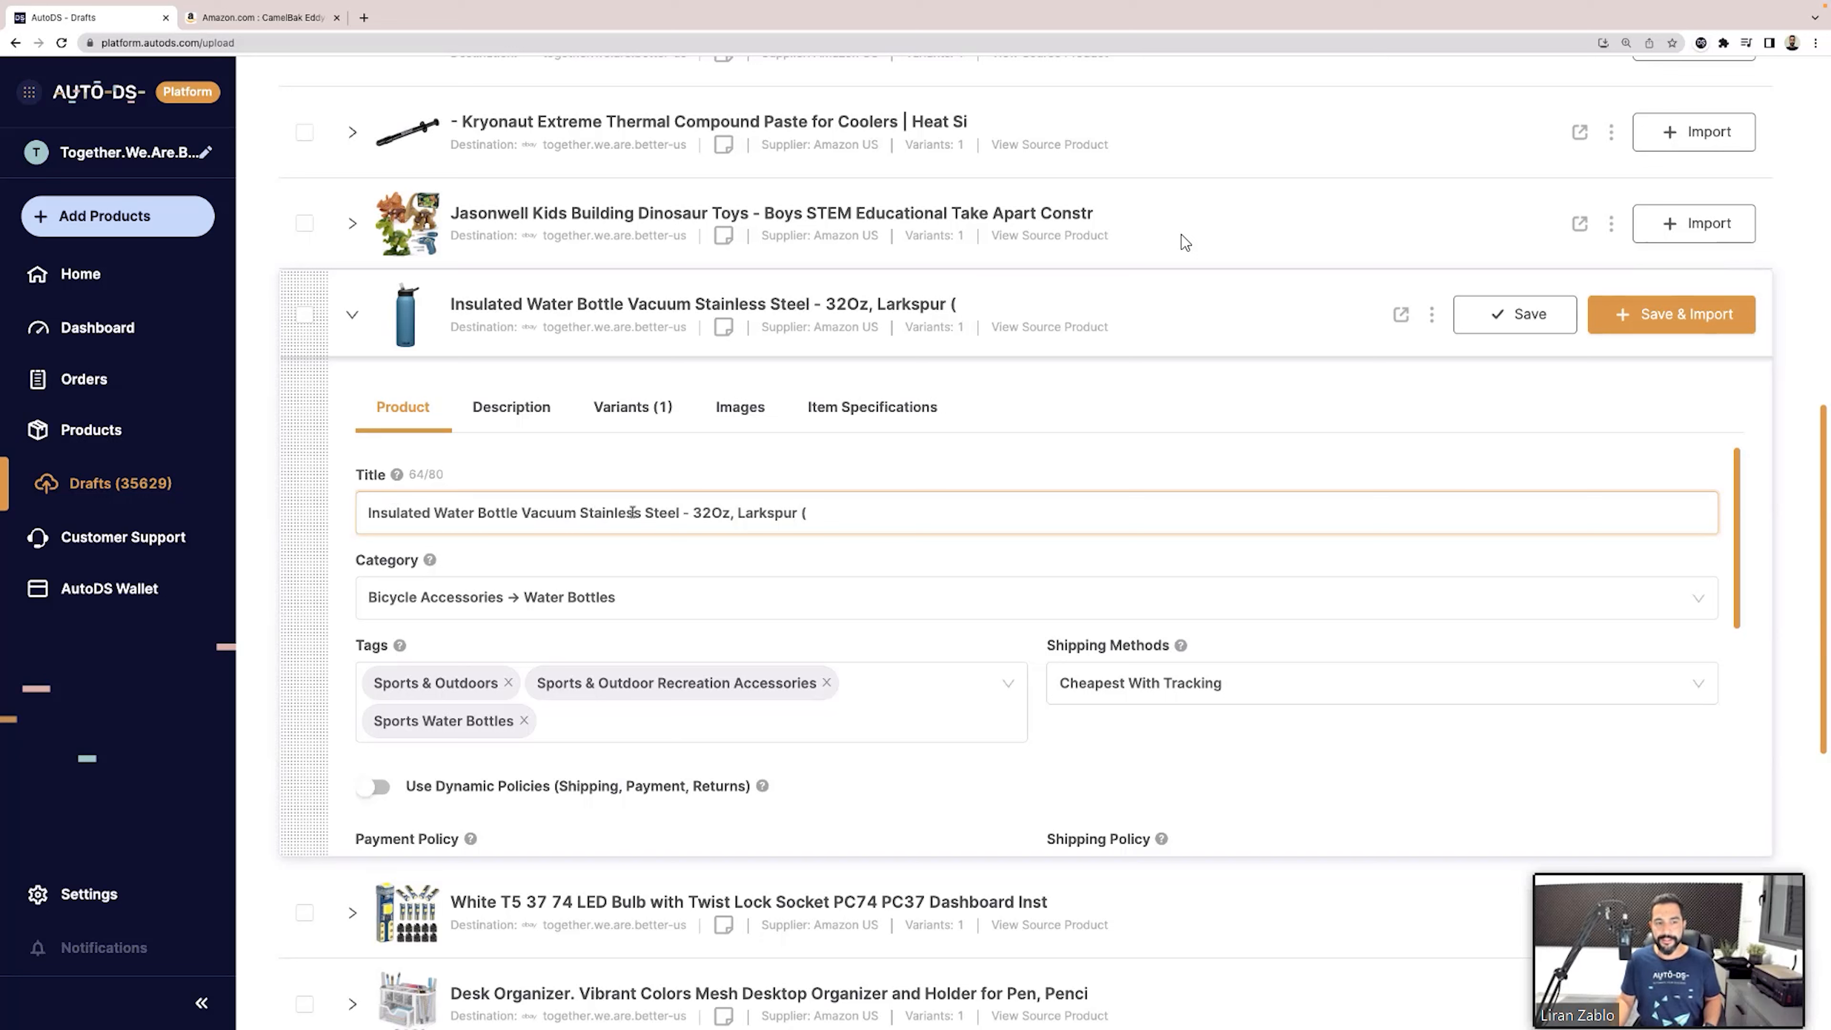
pyautogui.doubleClick(545, 515)
pyautogui.hotkey('ctrl', 'x')
pyautogui.click(624, 513)
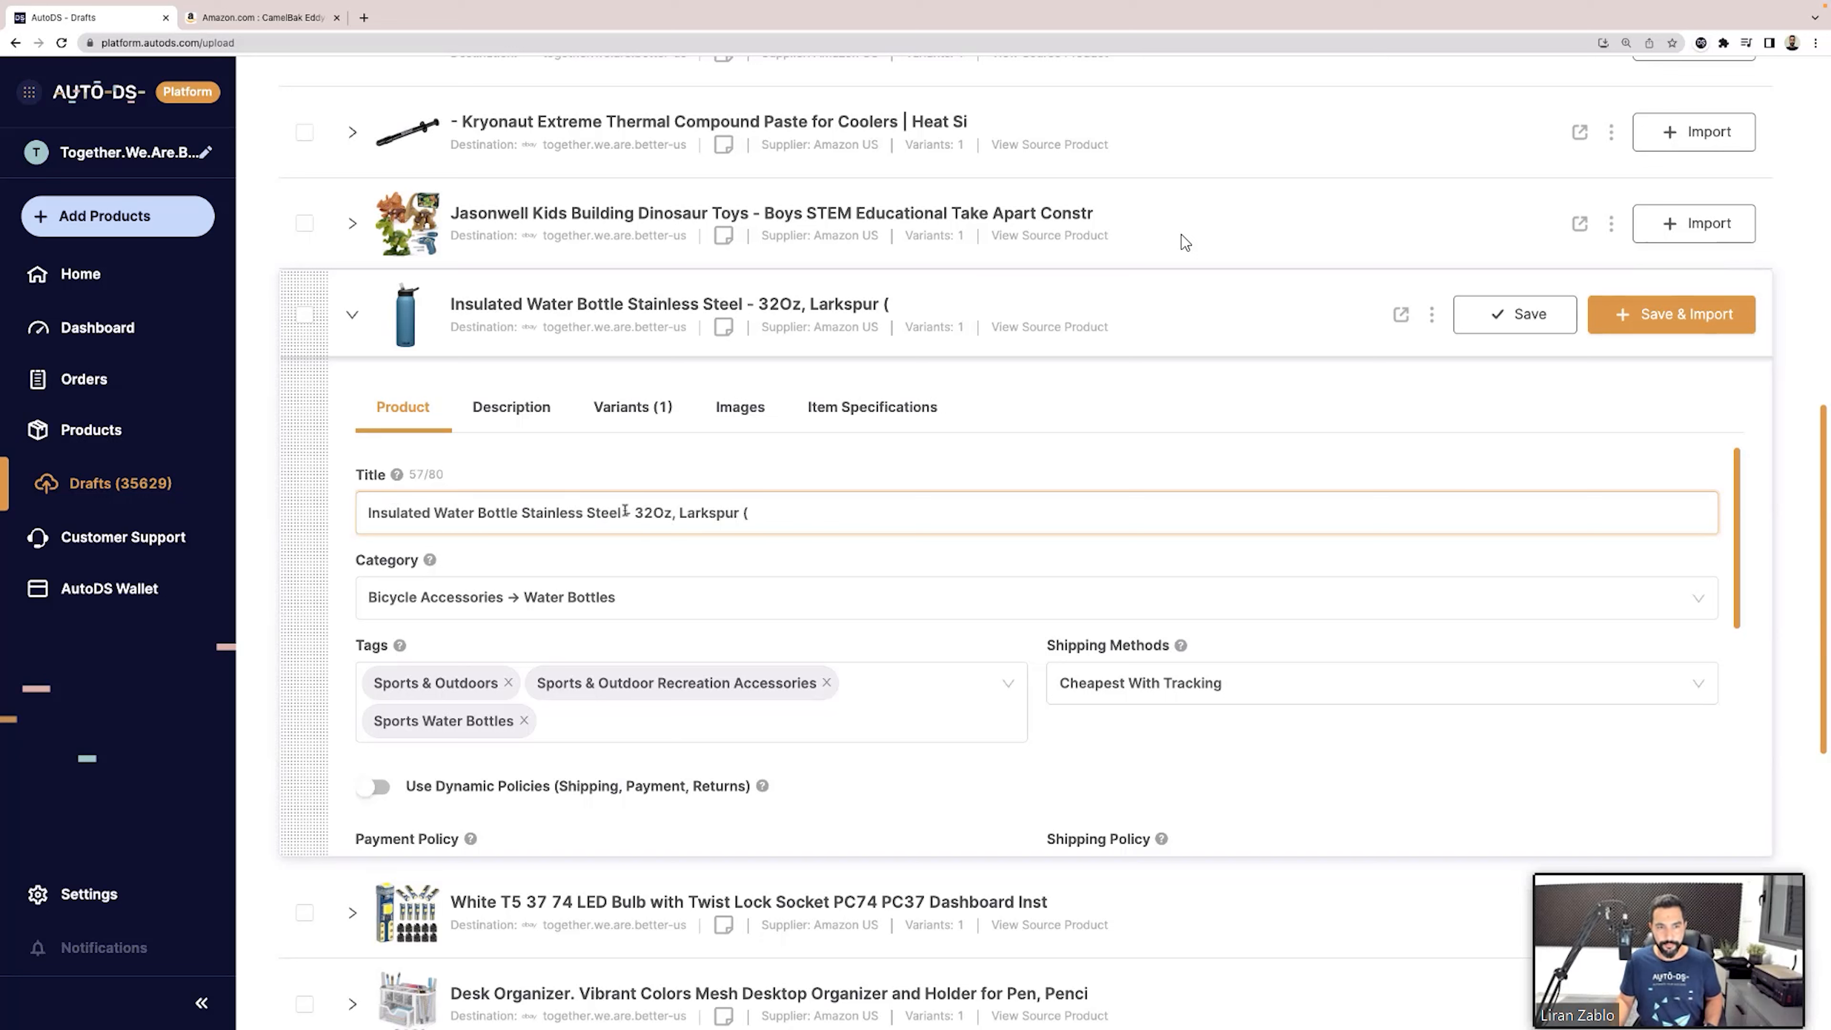
pyautogui.hotkey('ctrl', 'v')
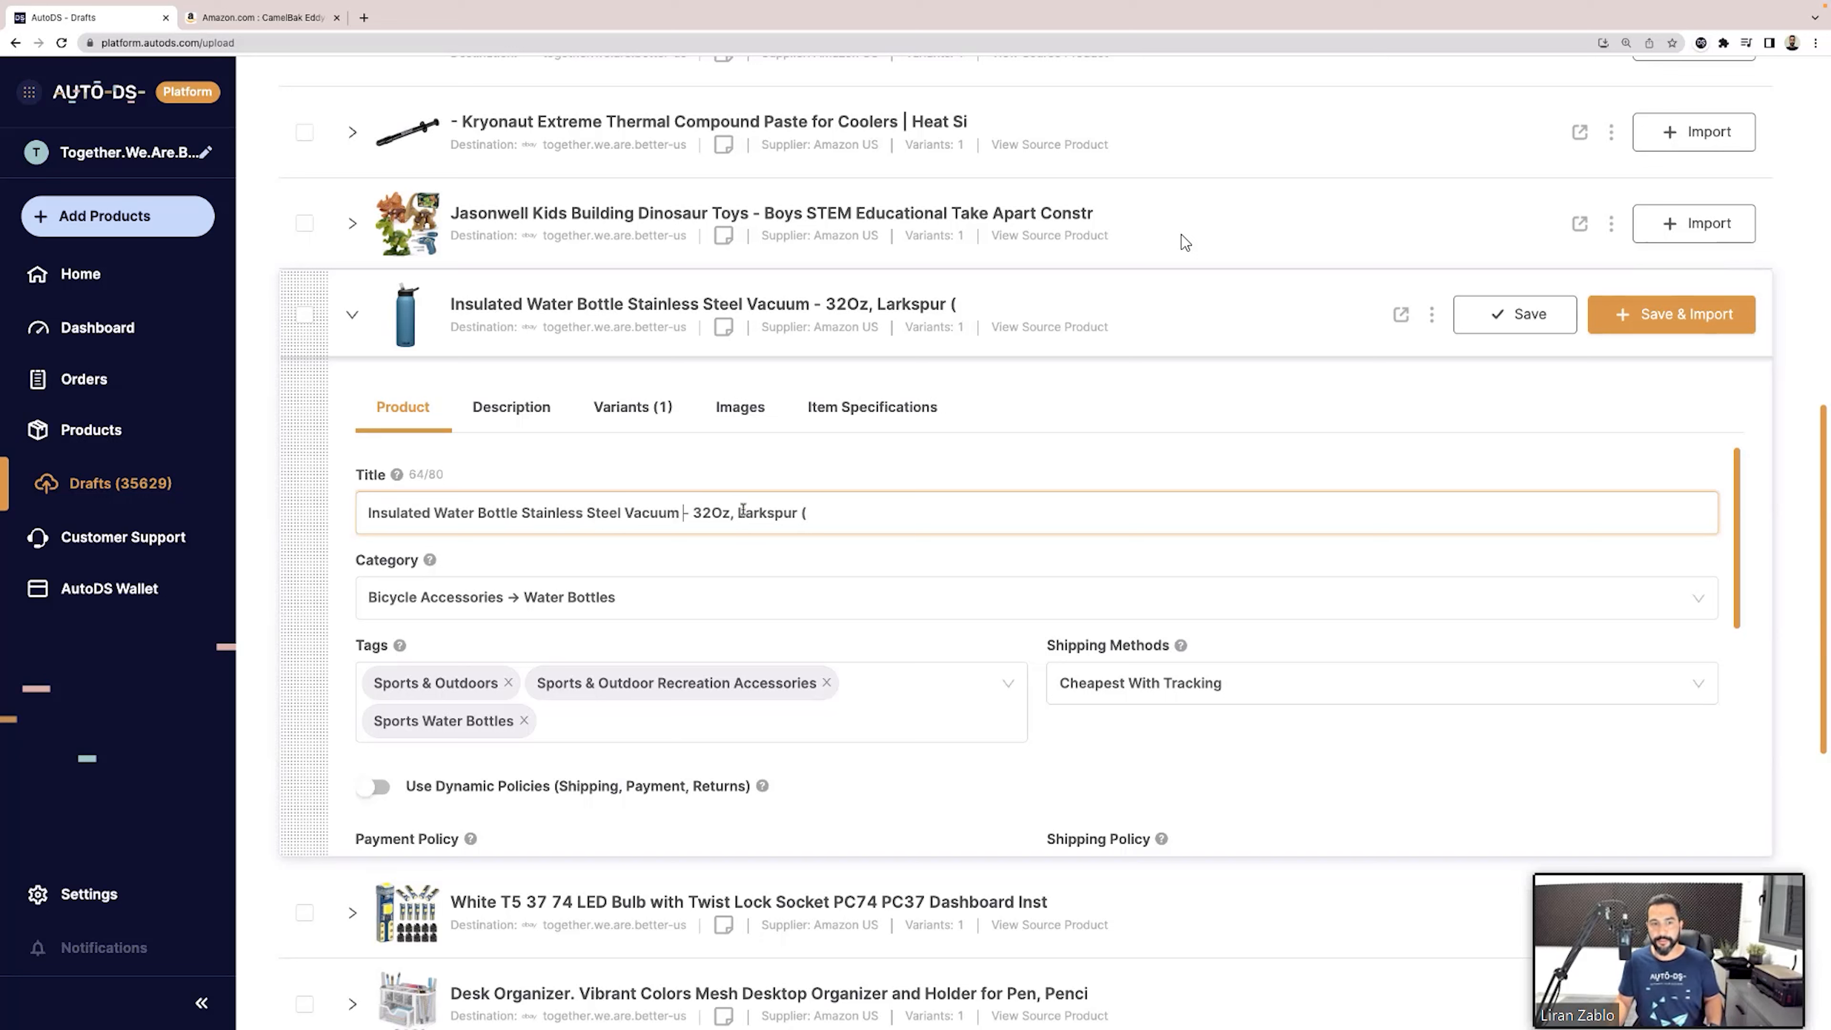
# Remove the hyphen and the trailing ", Larkspur (" from the title and write the size as "32 Oz".
pyautogui.press('Delete')
pyautogui.press('Delete')
pyautogui.doubleClick(703, 513)
pyautogui.click(700, 514)
pyautogui.moveTo(724, 514); pyautogui.dragTo(802, 514)
pyautogui.press('BackSpace')
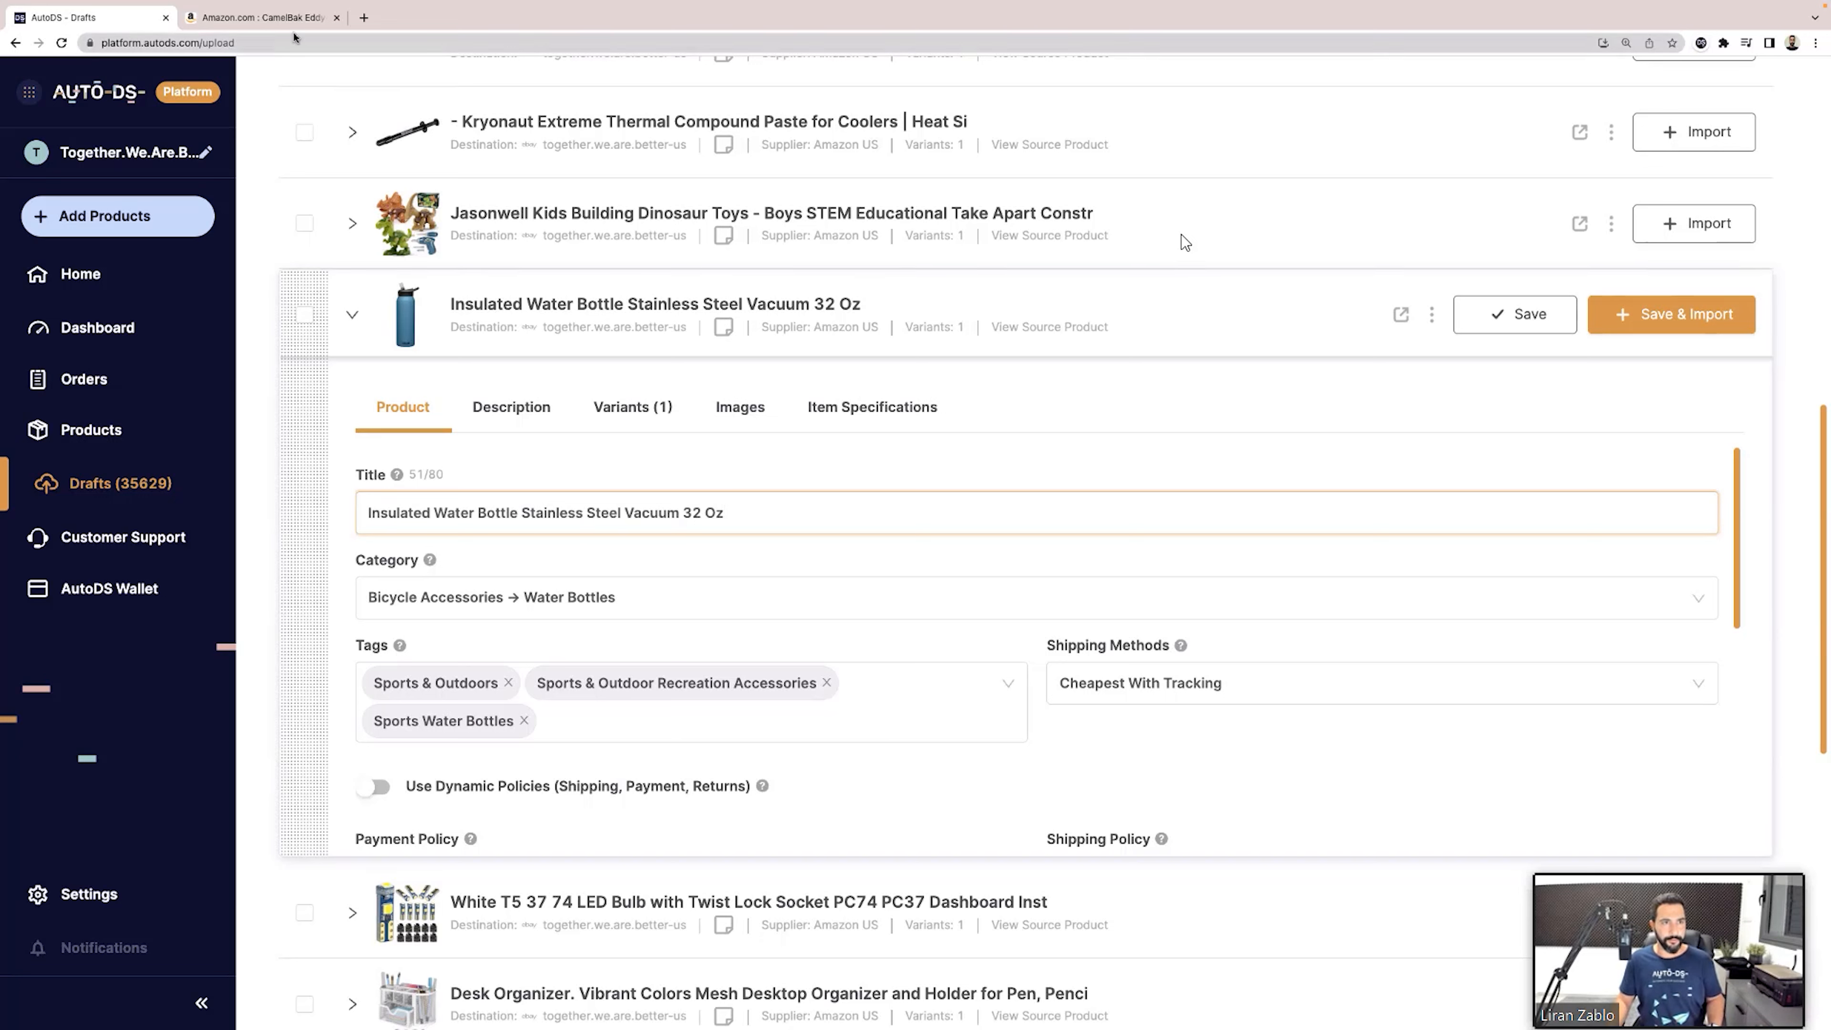
# Examine the color name, the model number and the color options in the bottle's Amazon listing, checking against the draft title.
pyautogui.click(287, 18)
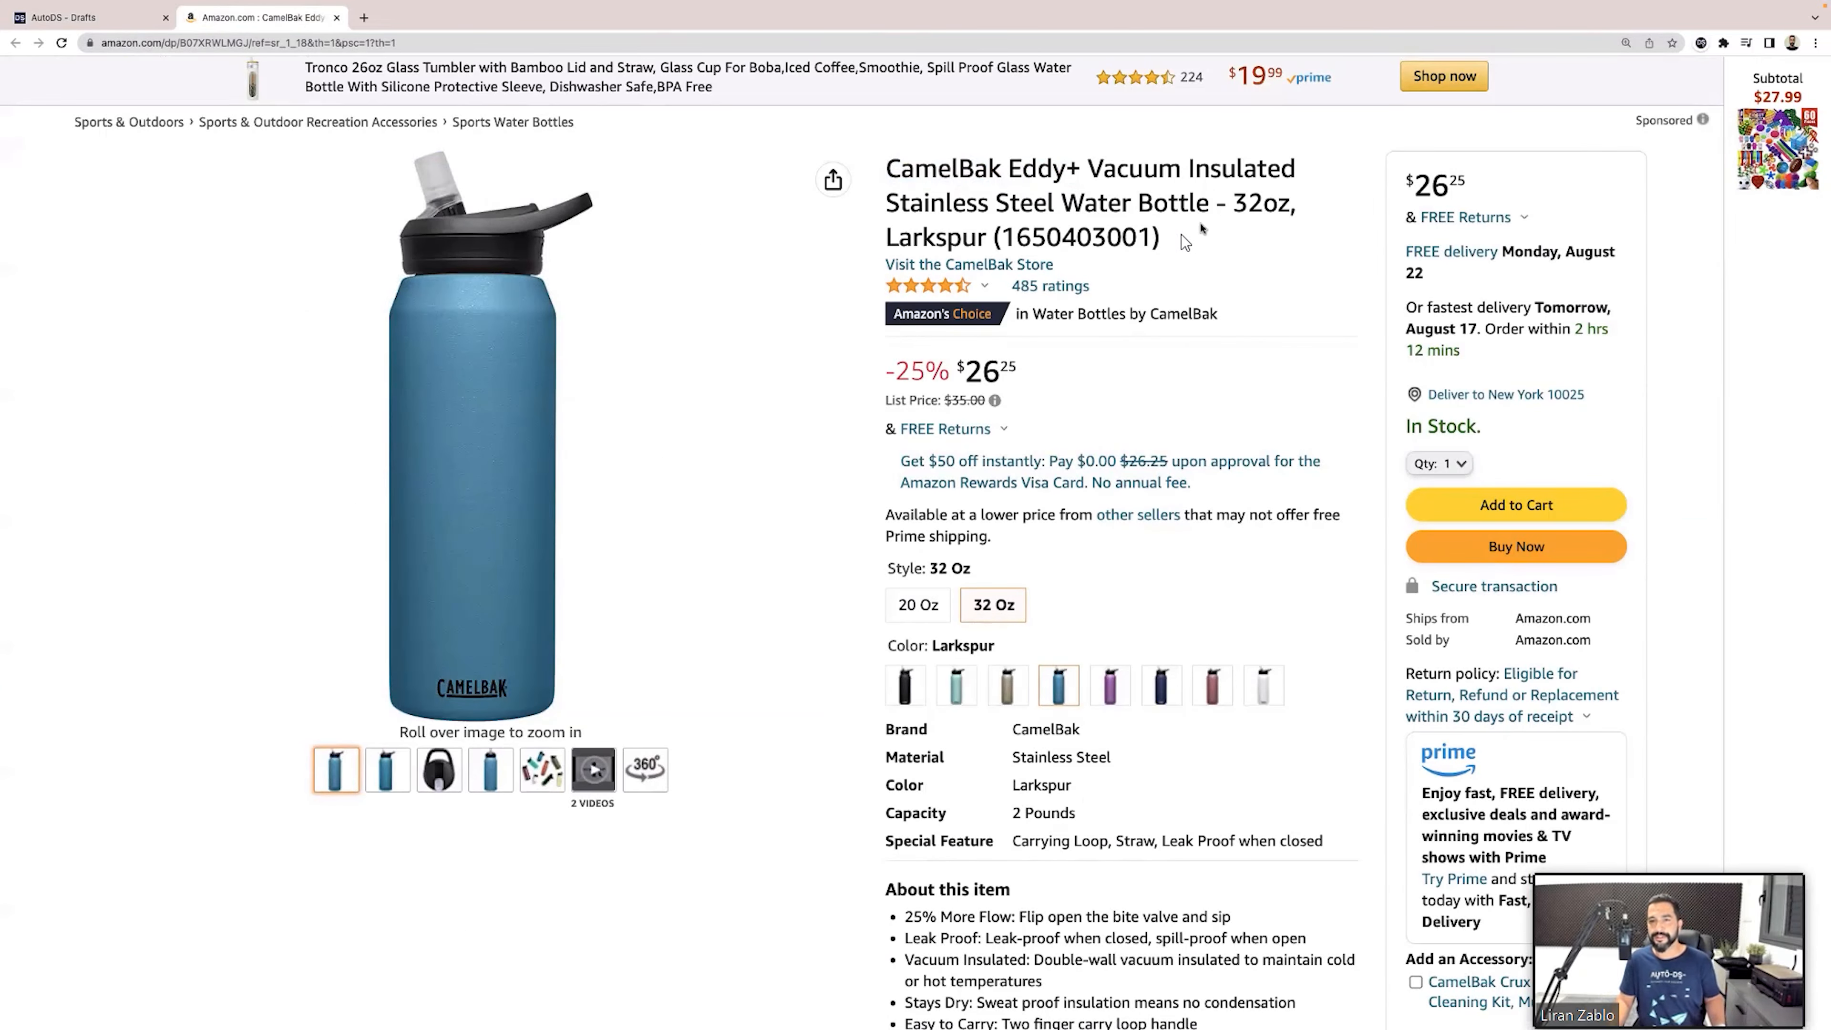
pyautogui.doubleClick(935, 238)
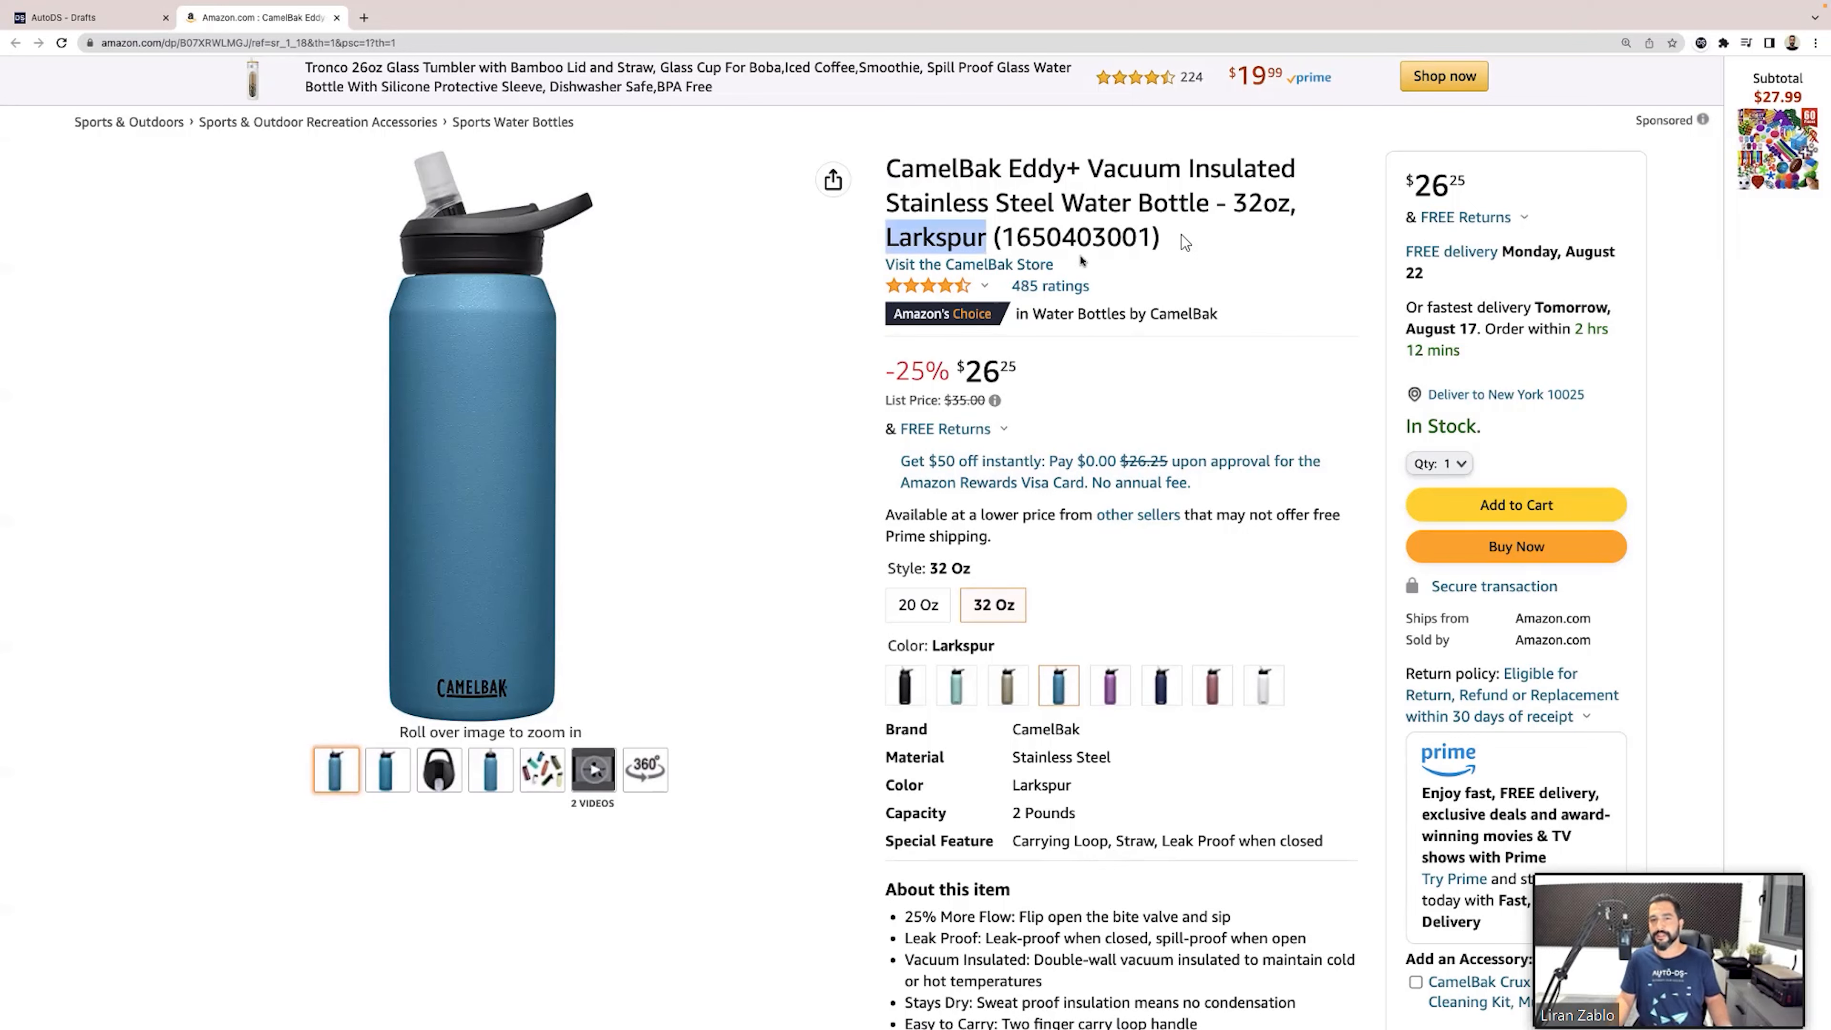
pyautogui.doubleClick(1058, 235)
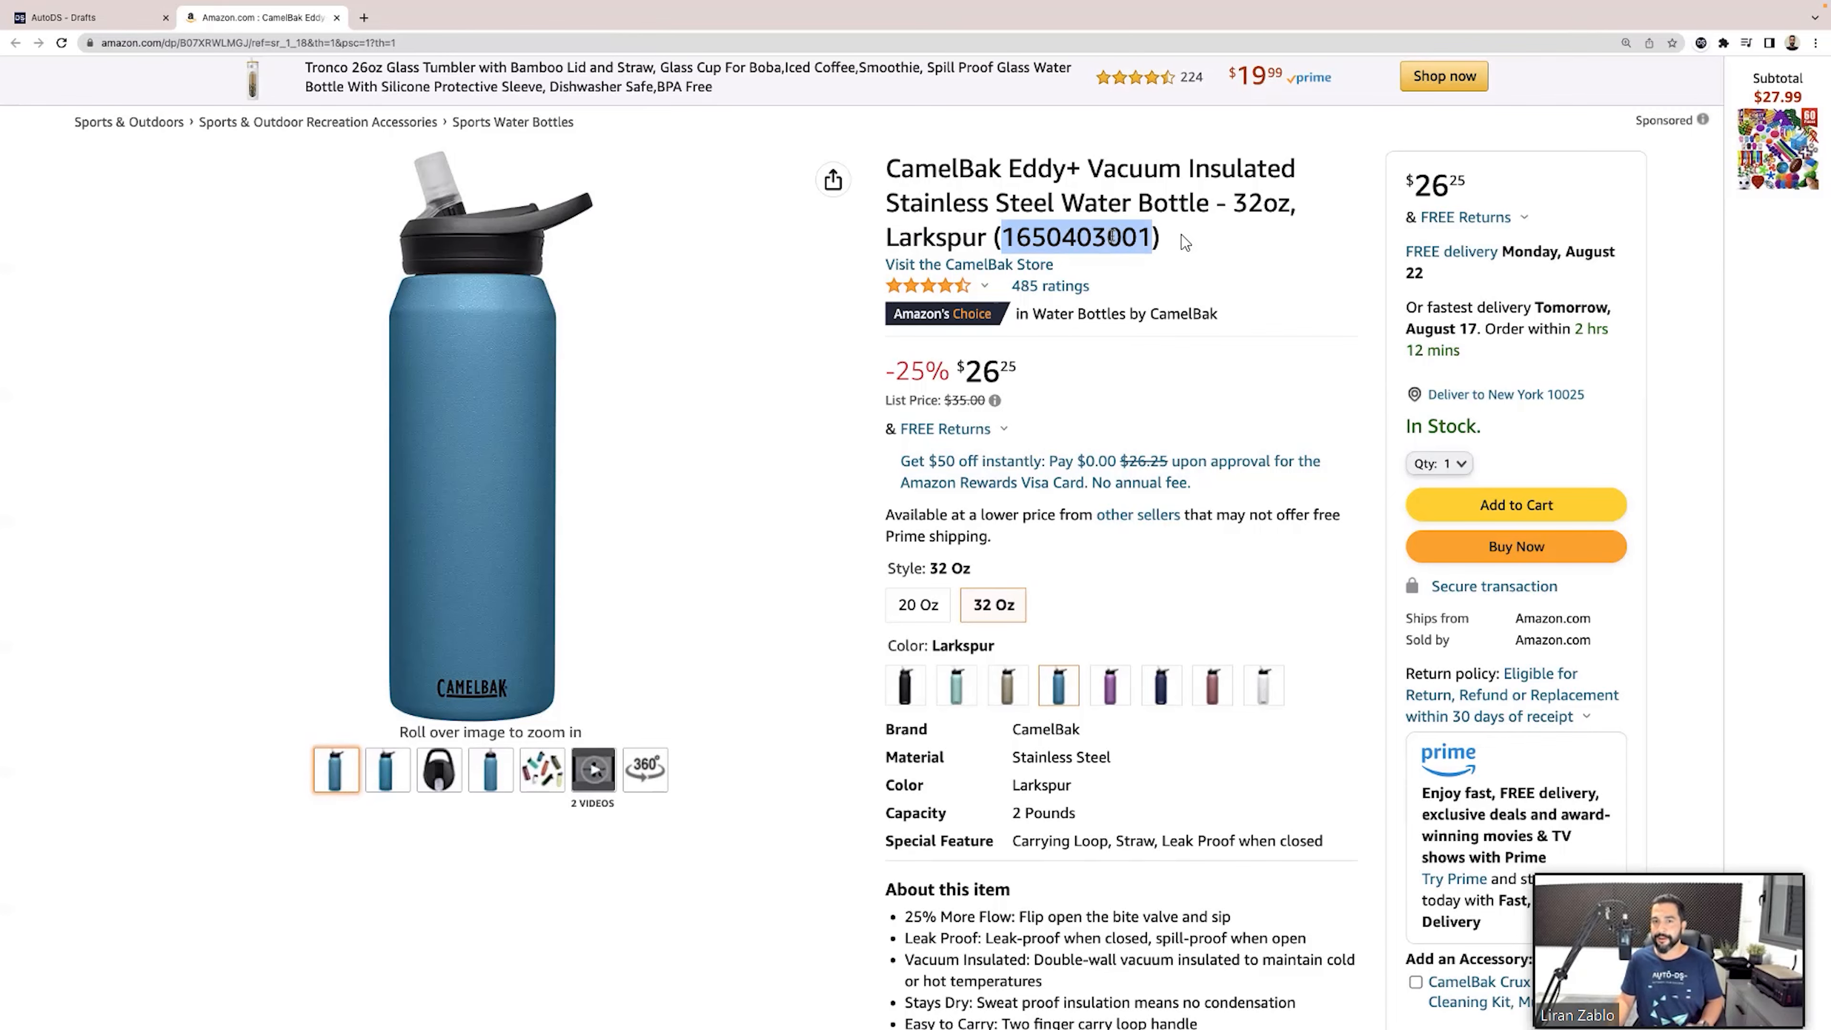
pyautogui.scroll(-2, 1241, 369)
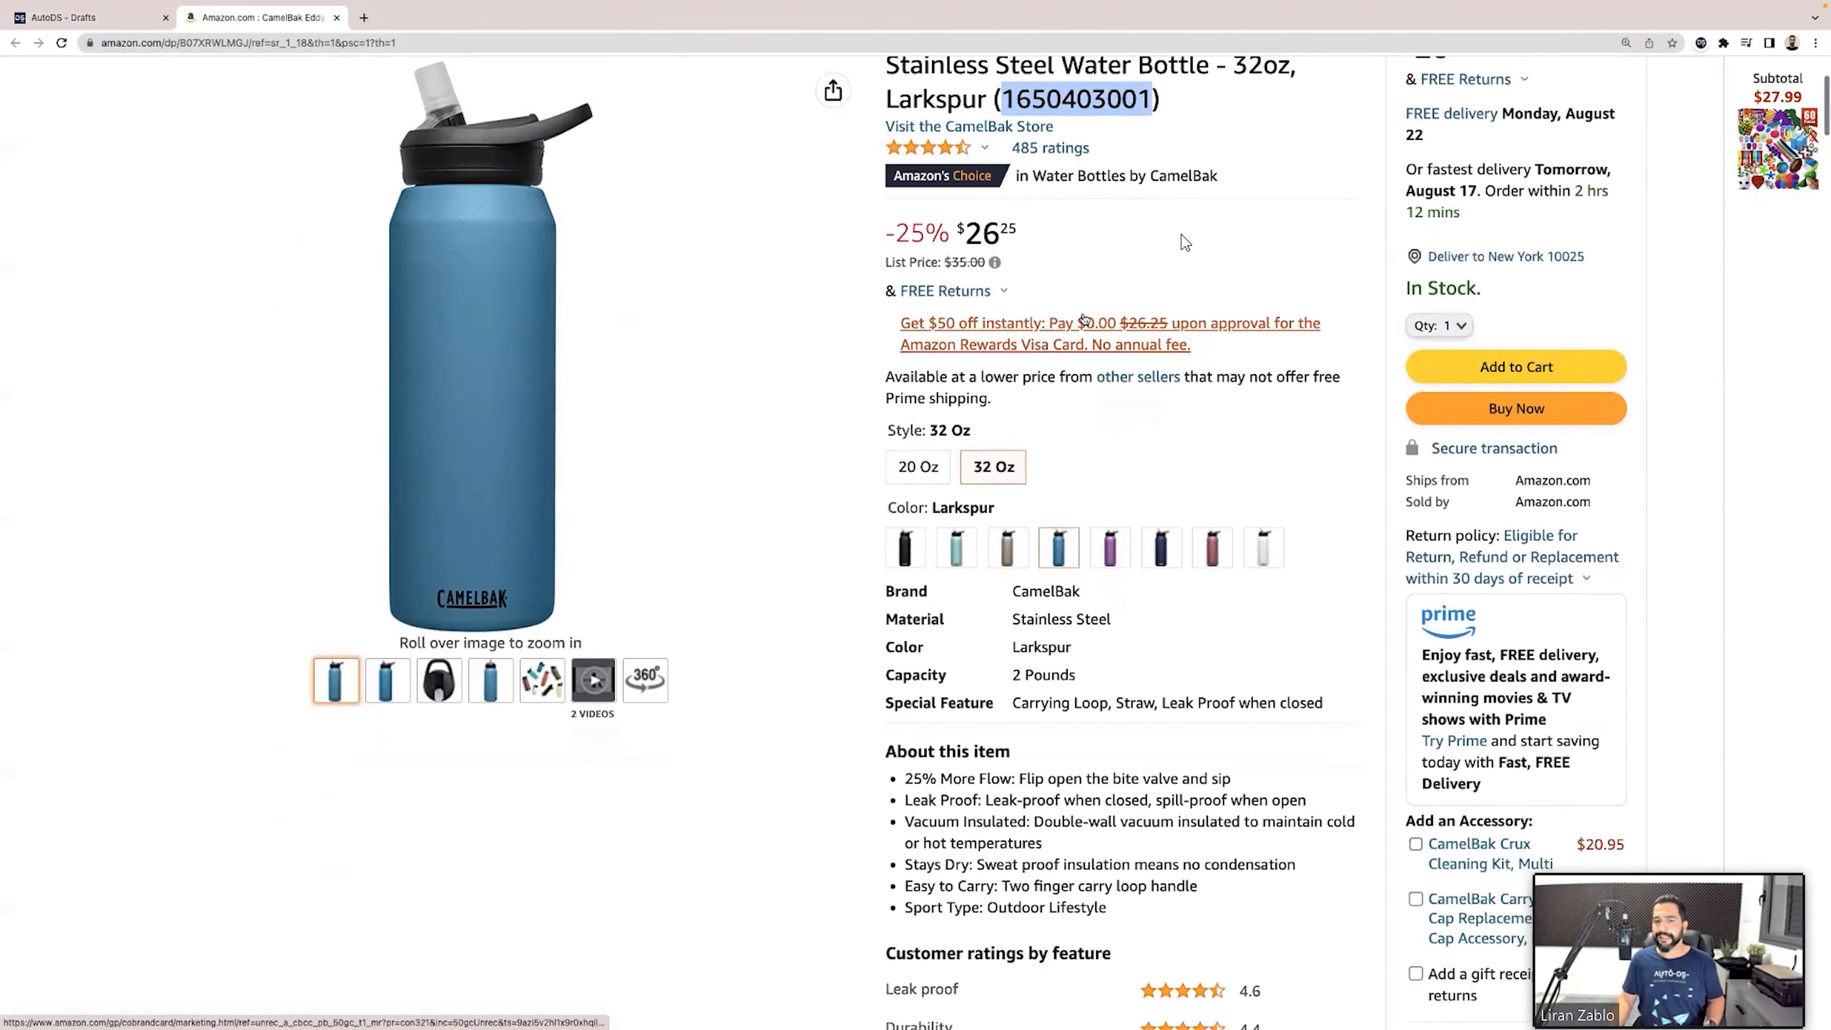
pyautogui.click(134, 19)
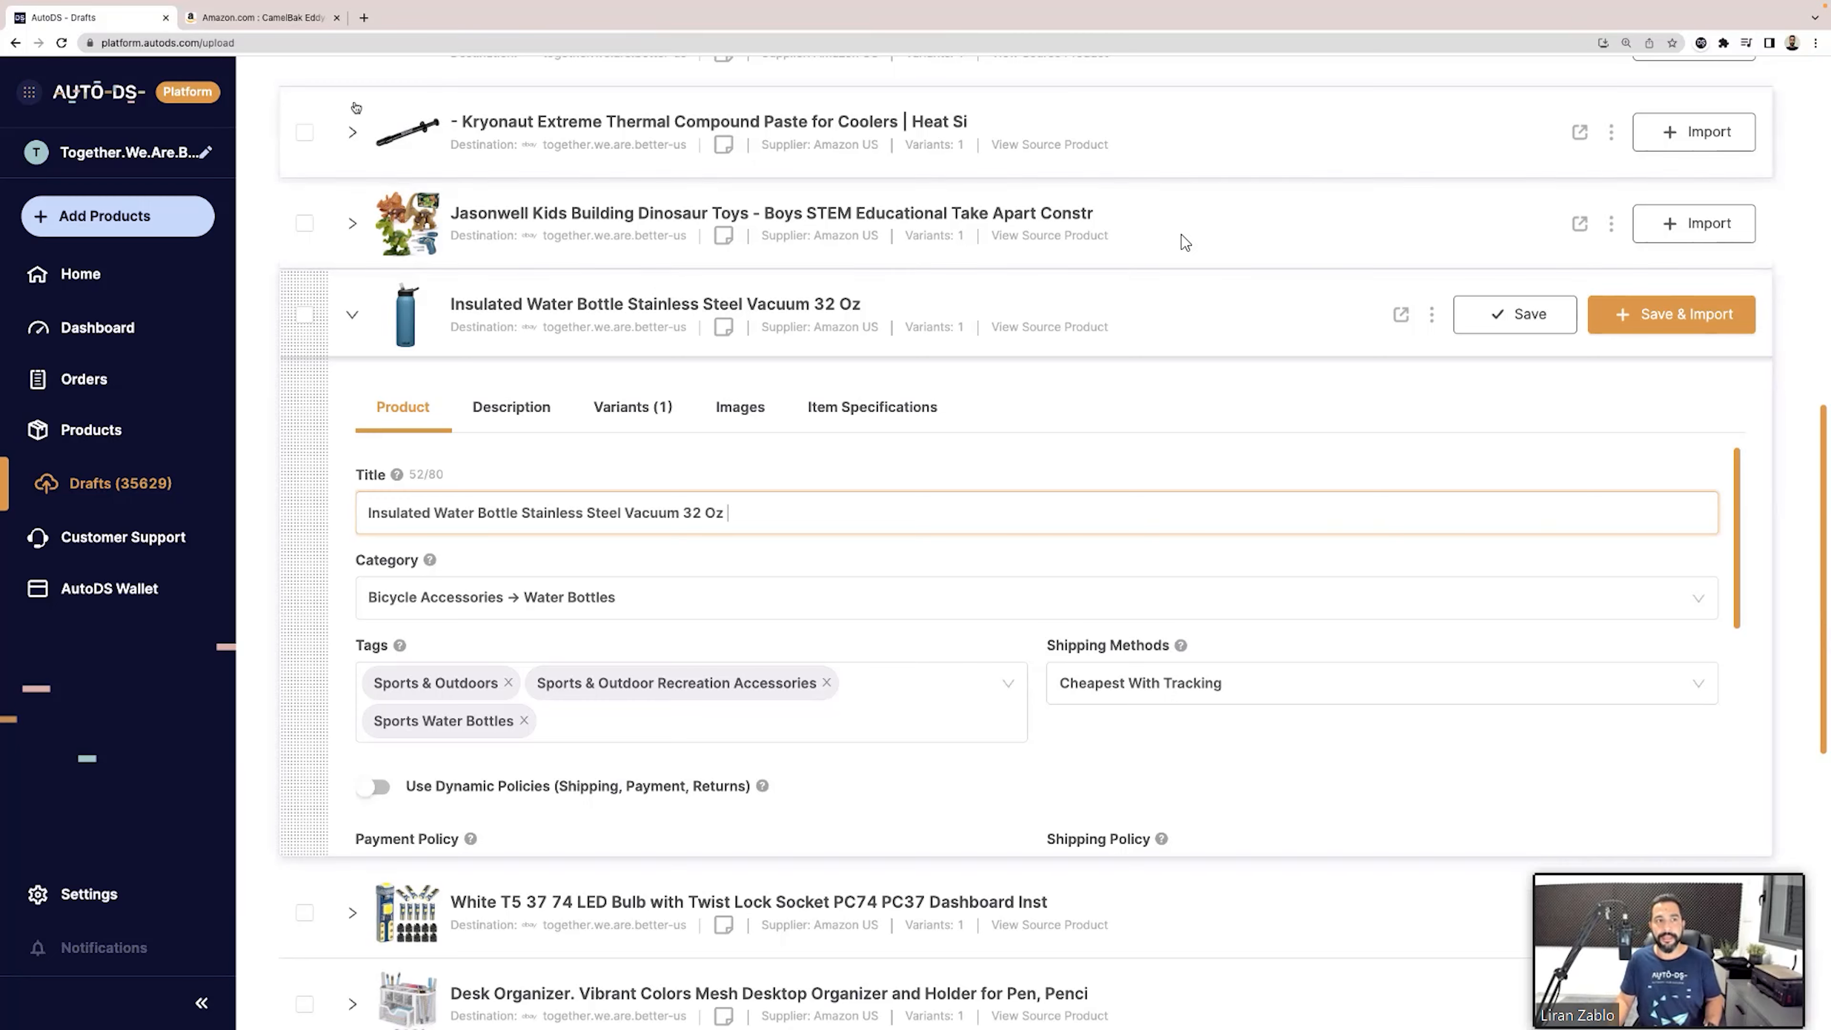
pyautogui.click(260, 17)
pyautogui.scroll(4, 1499, 366)
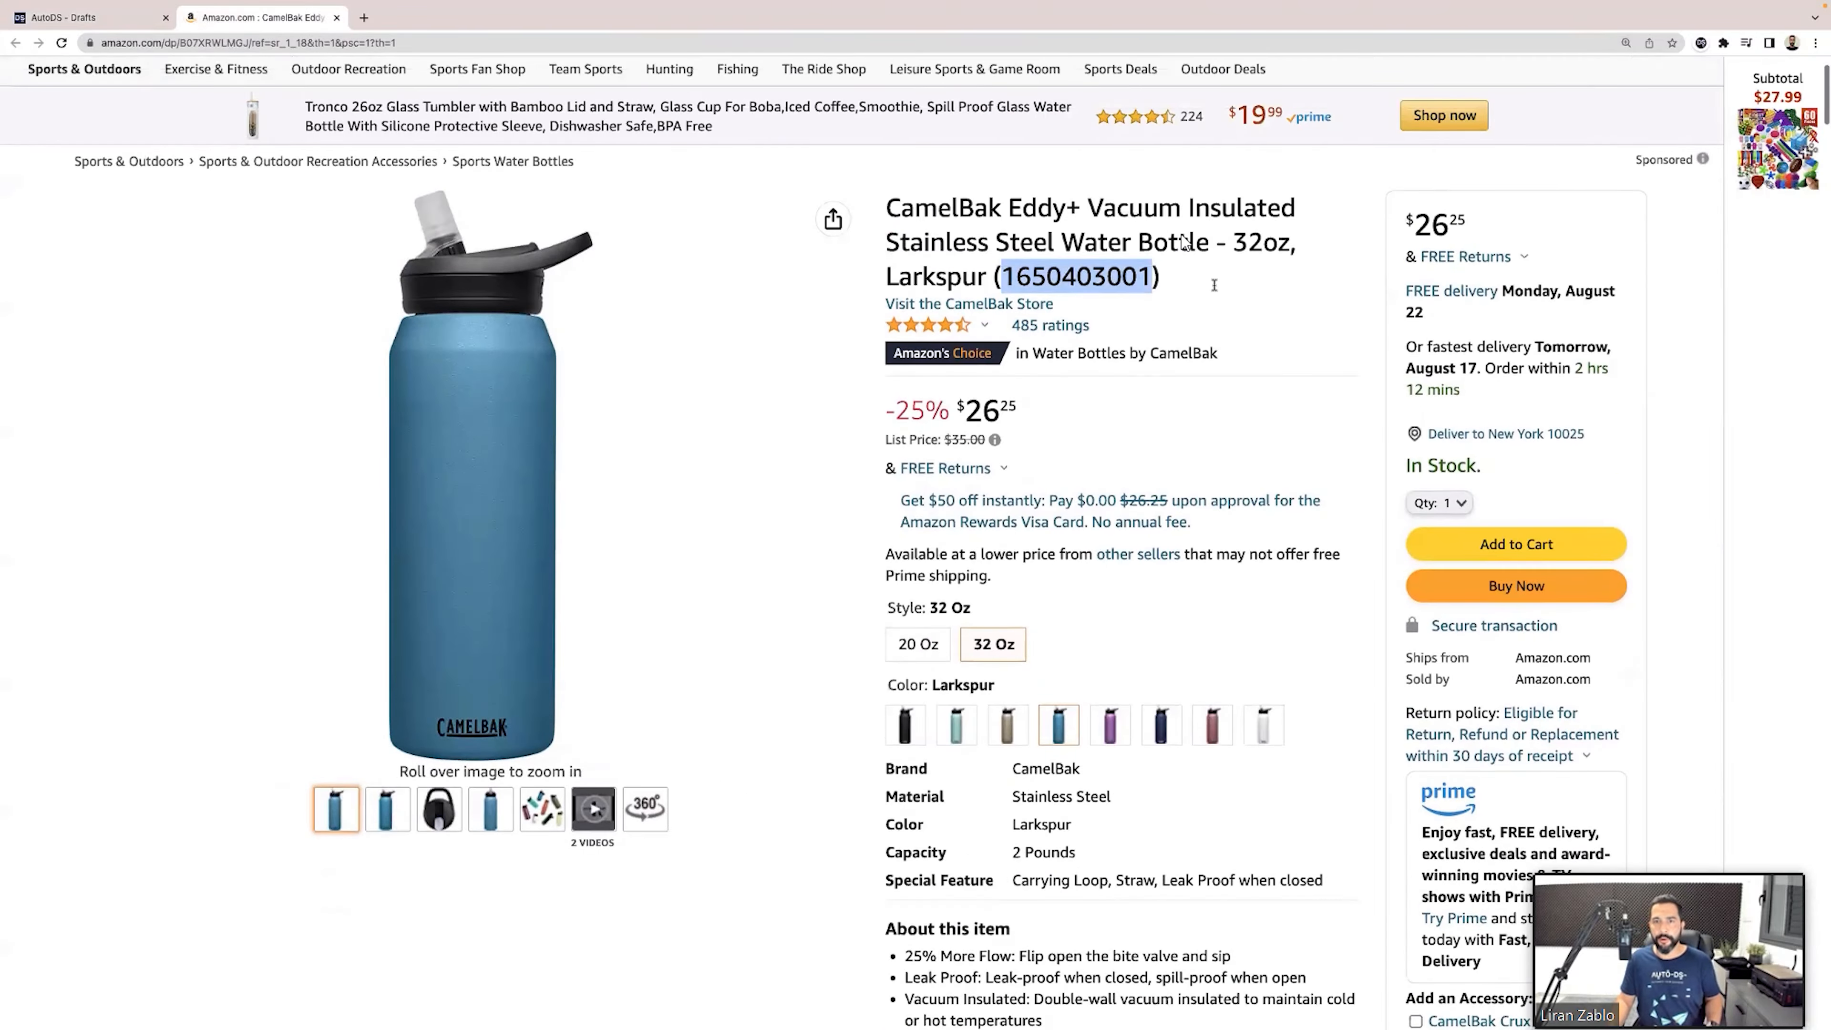
pyautogui.scroll(-4, 1280, 390)
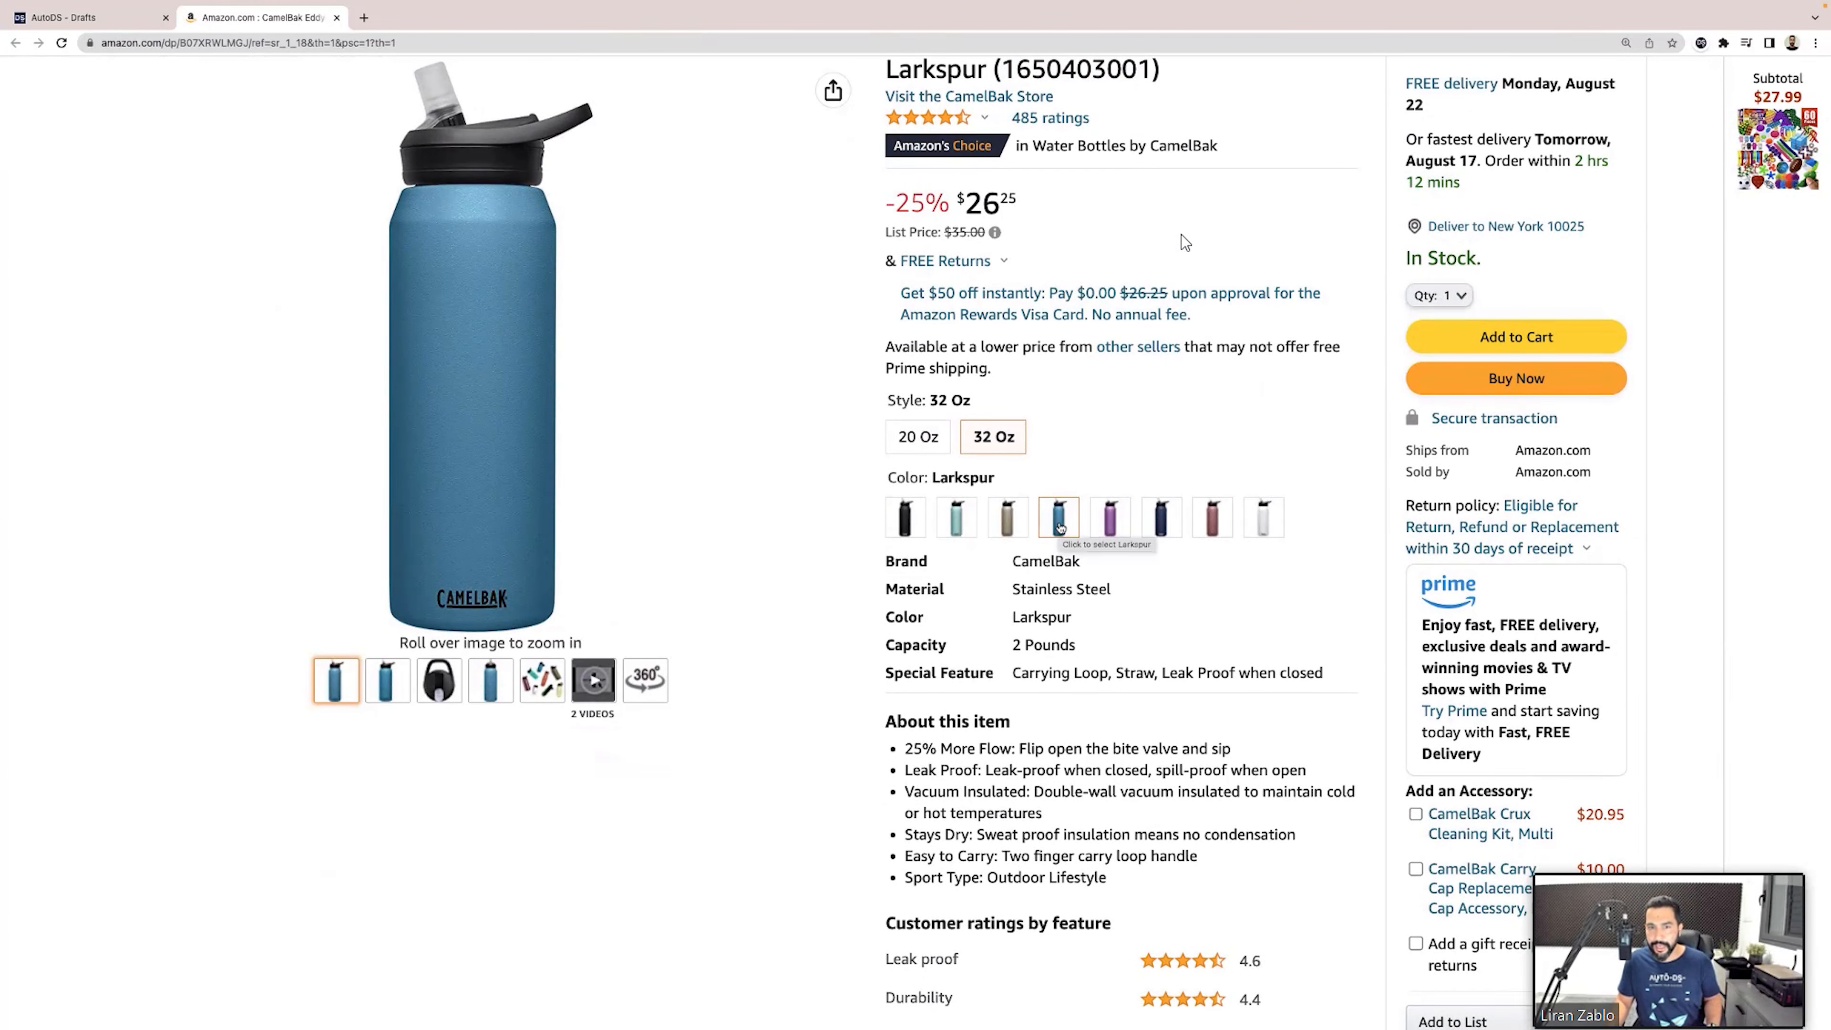
# Return to the AutoDS draft and add the color "Blue" to the end of the water bottle's title.
pyautogui.click(79, 18)
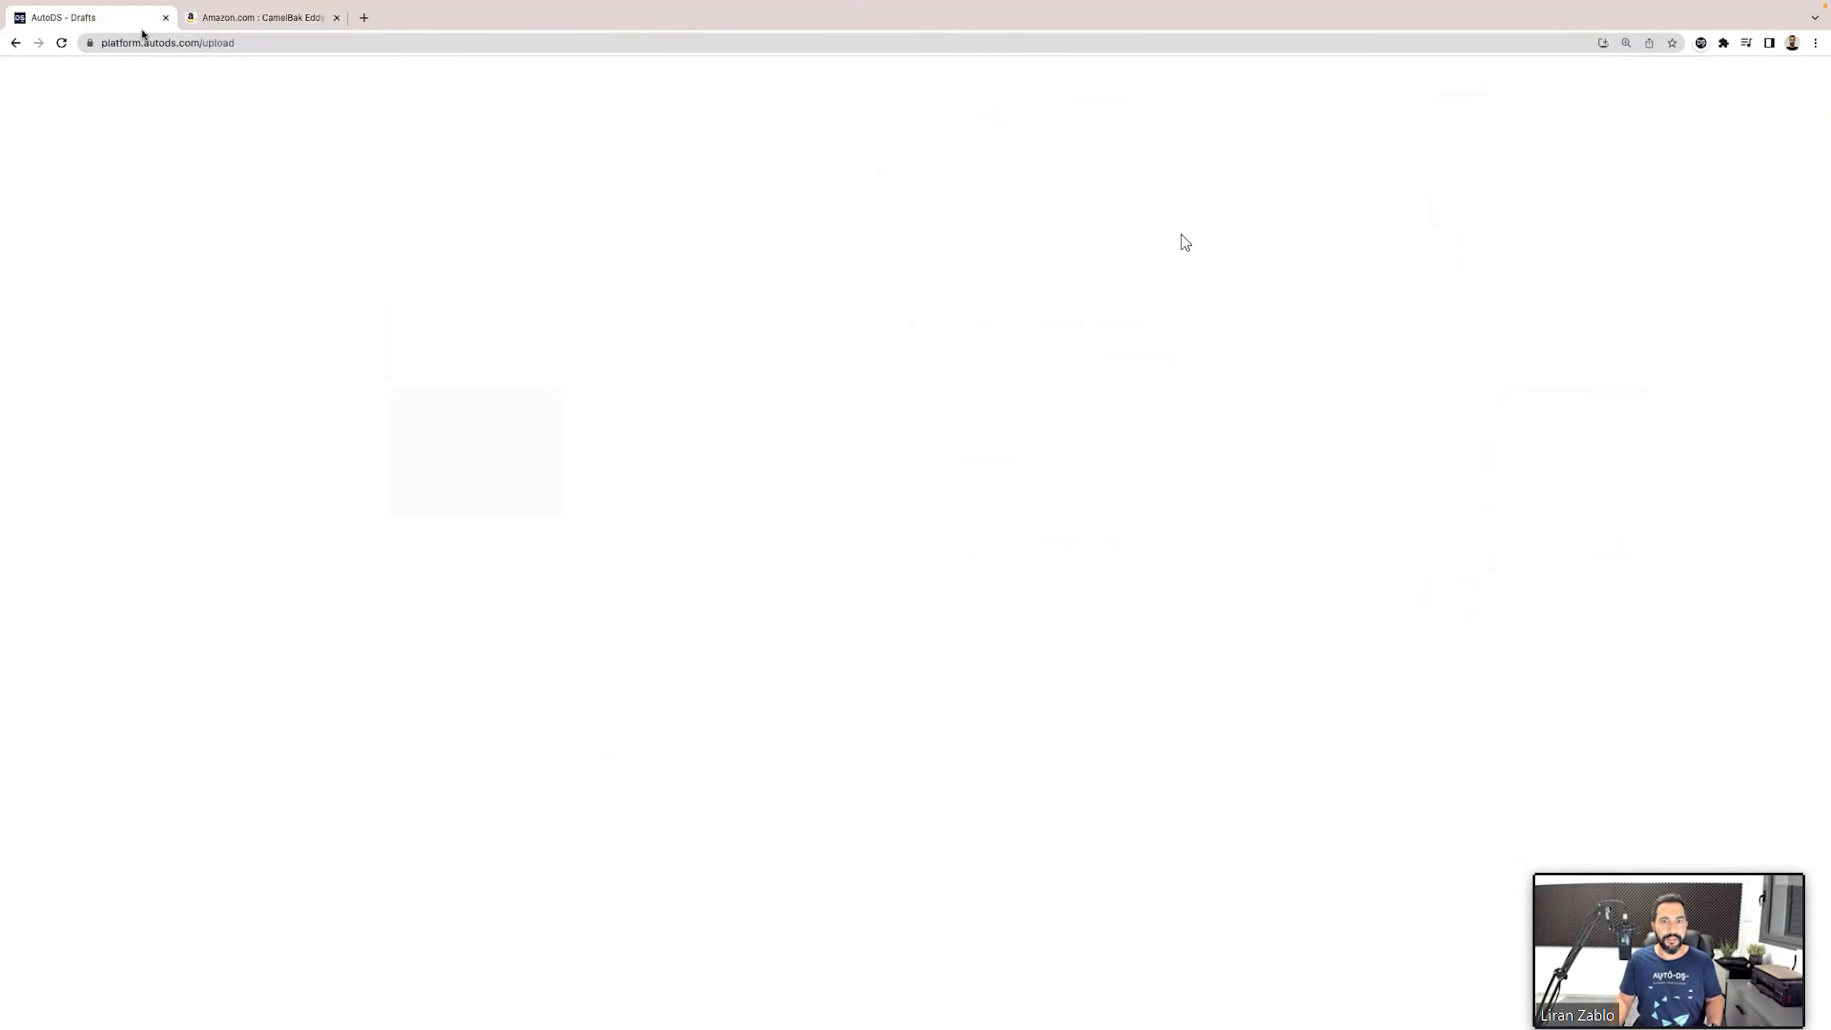
pyautogui.write('Blue')
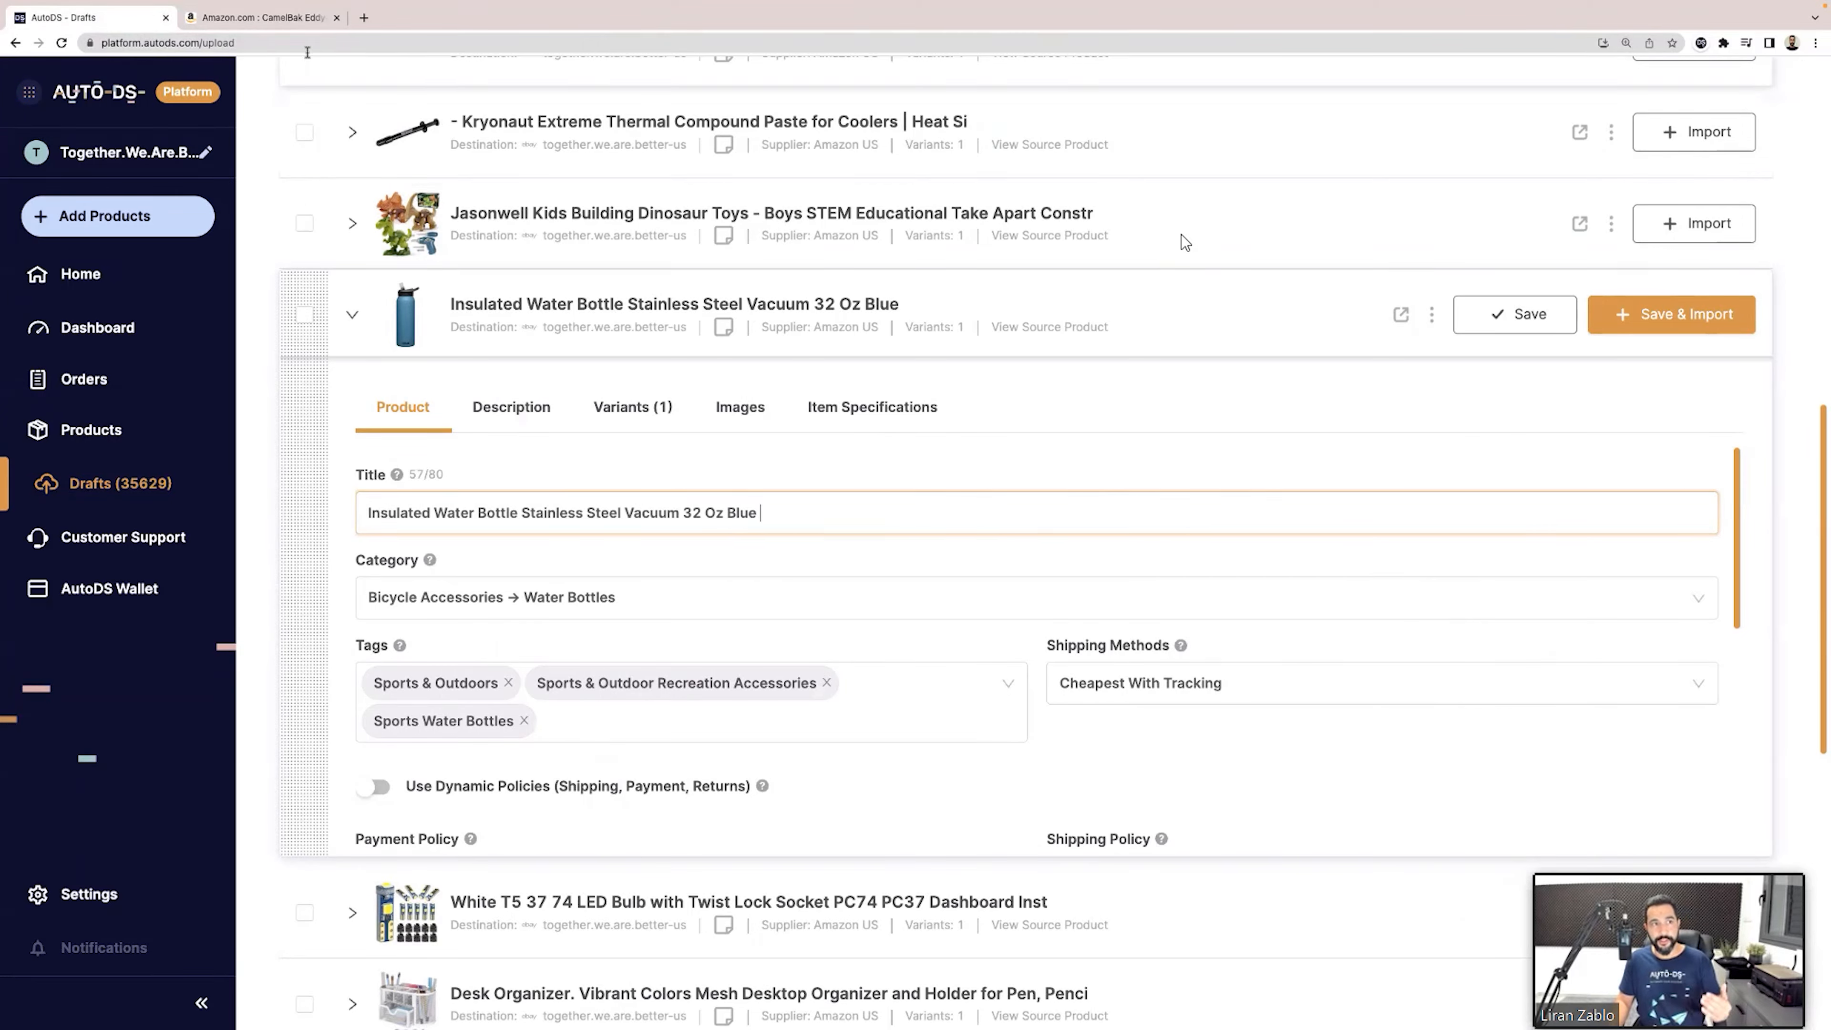
# Examine the feature bullets in the bottle's Amazon listing for further title keywords, such as leak-proof, insulation and carrying details.
pyautogui.hotkey('ctrl', 'Tab')
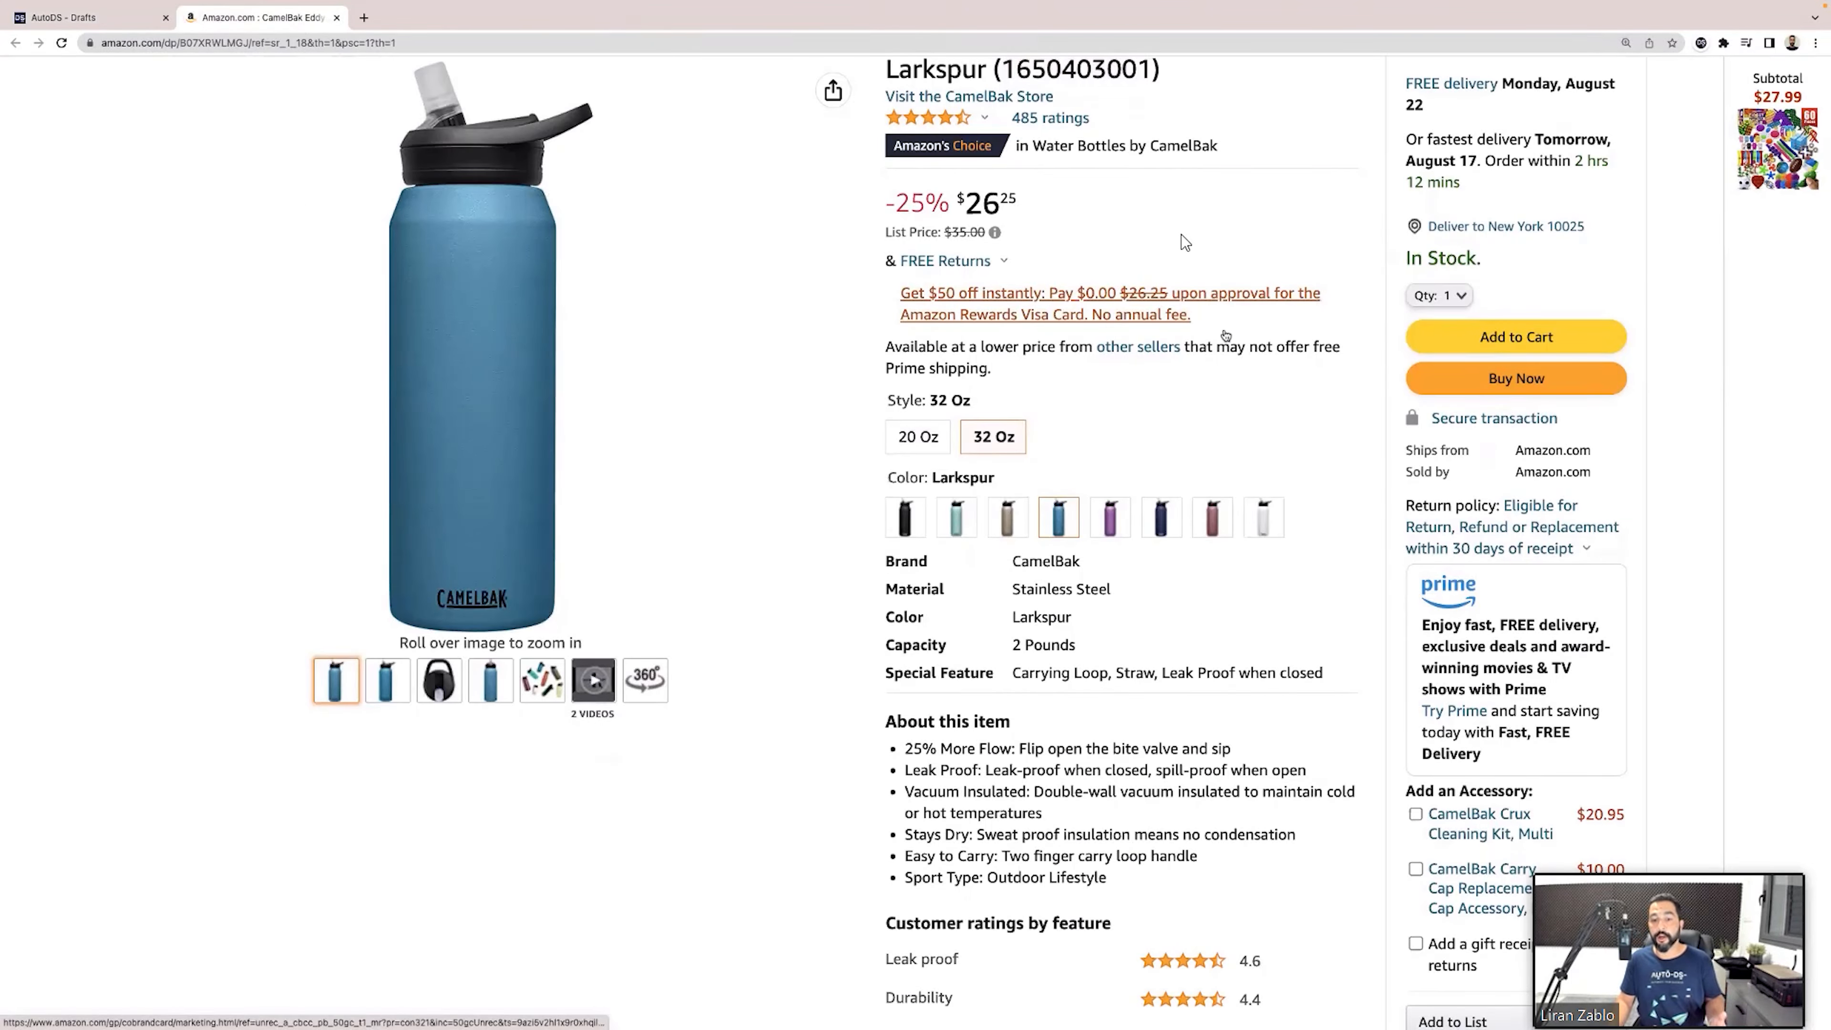
pyautogui.scroll(-5, 1220, 336)
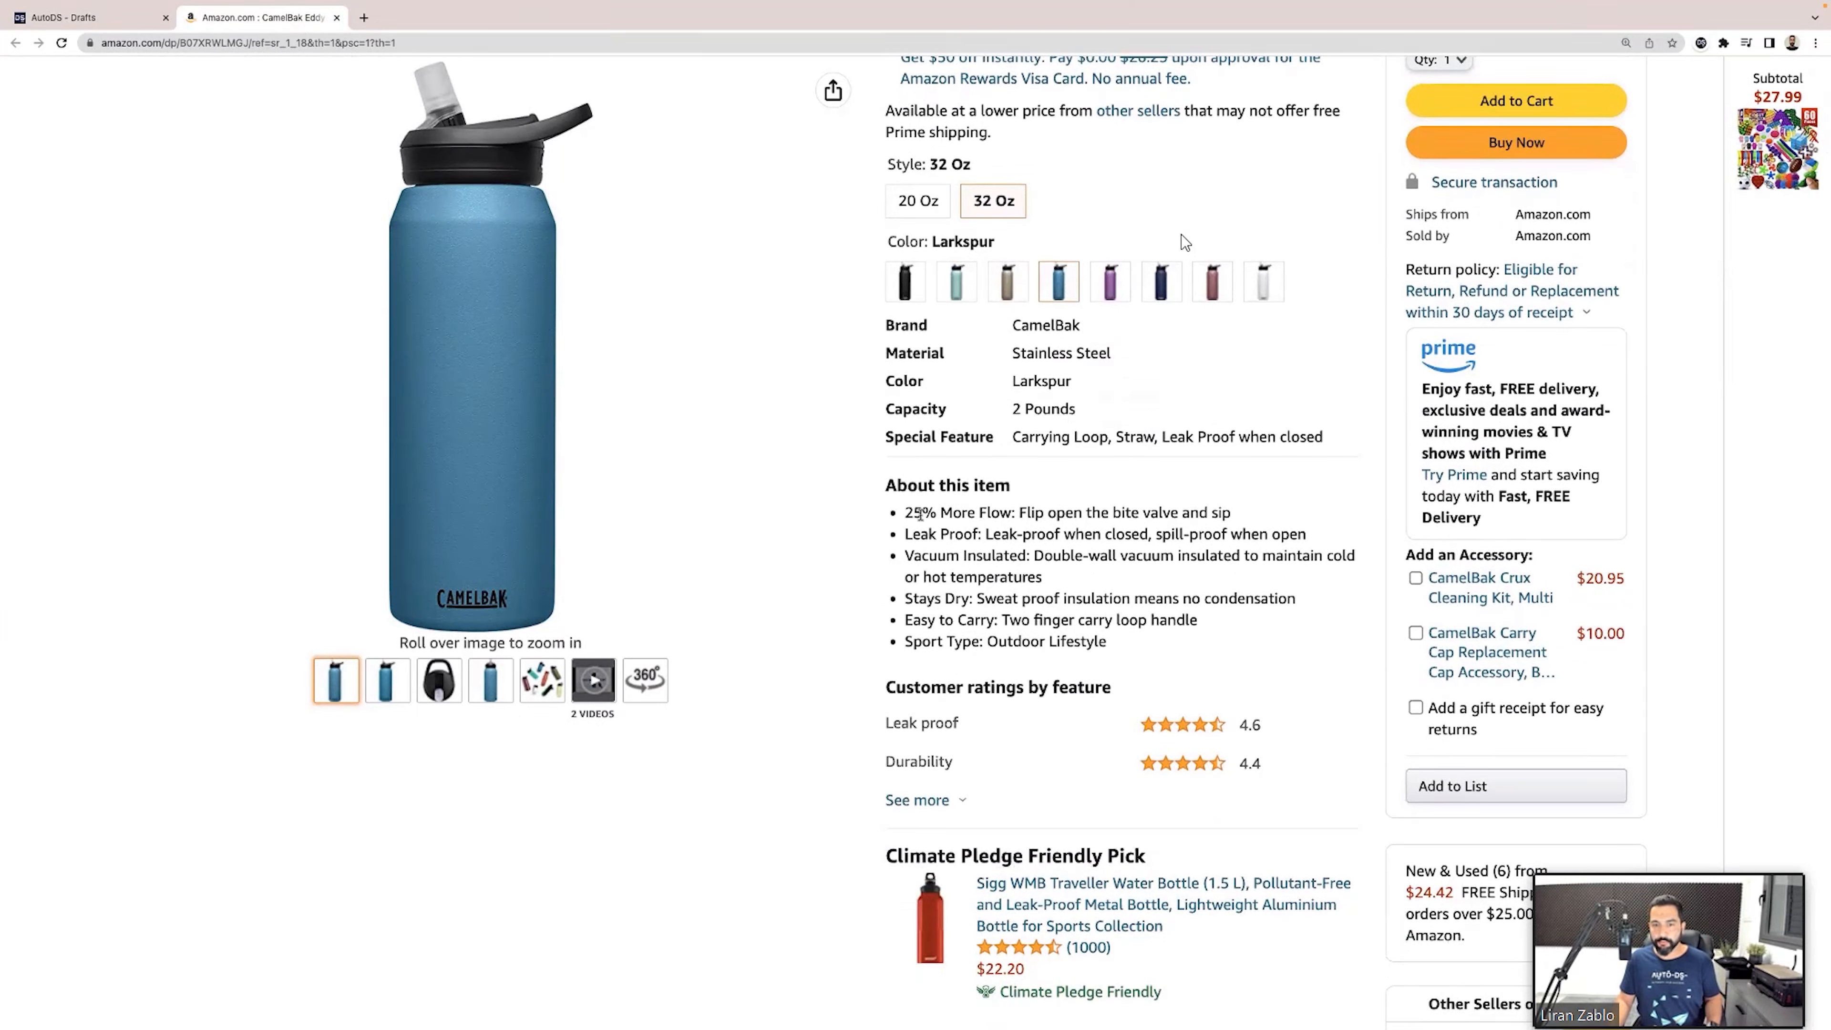
pyautogui.moveTo(907, 512); pyautogui.dragTo(1058, 534)
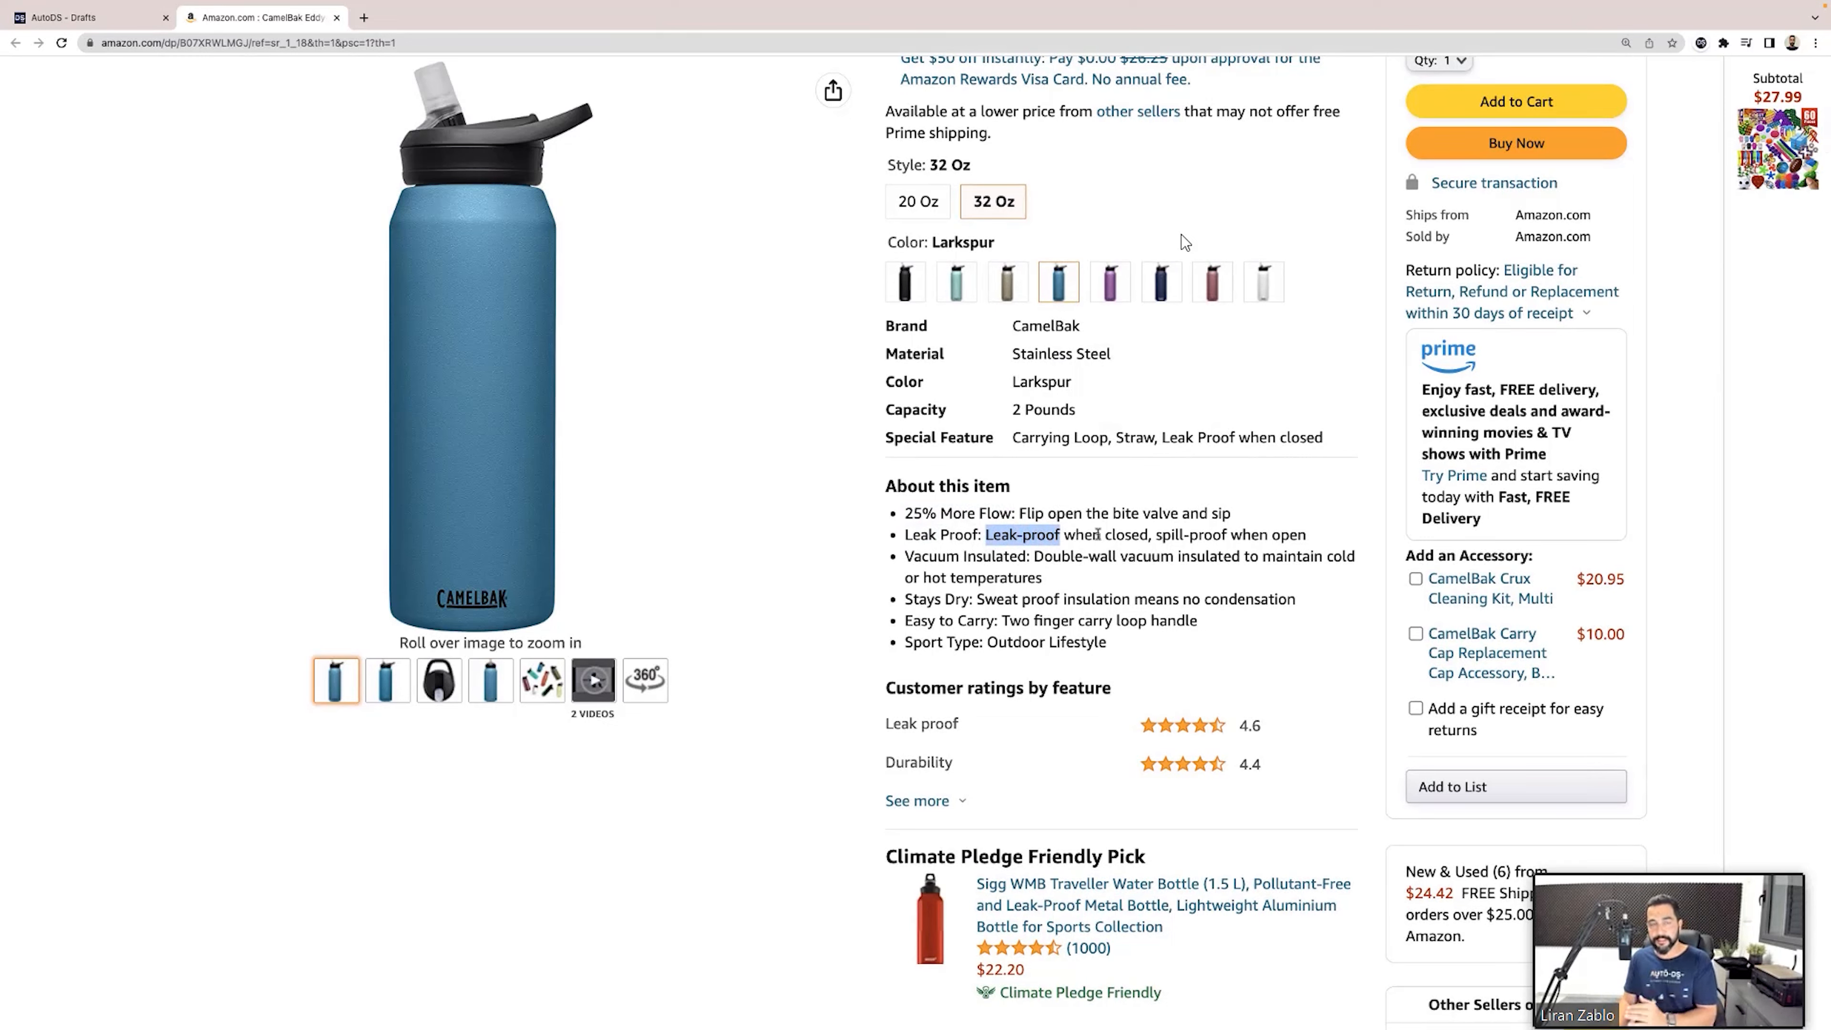
pyautogui.doubleClick(917, 555)
pyautogui.doubleClick(980, 560)
pyautogui.click(958, 599)
pyautogui.moveTo(908, 622); pyautogui.dragTo(988, 644)
pyautogui.click(1019, 643)
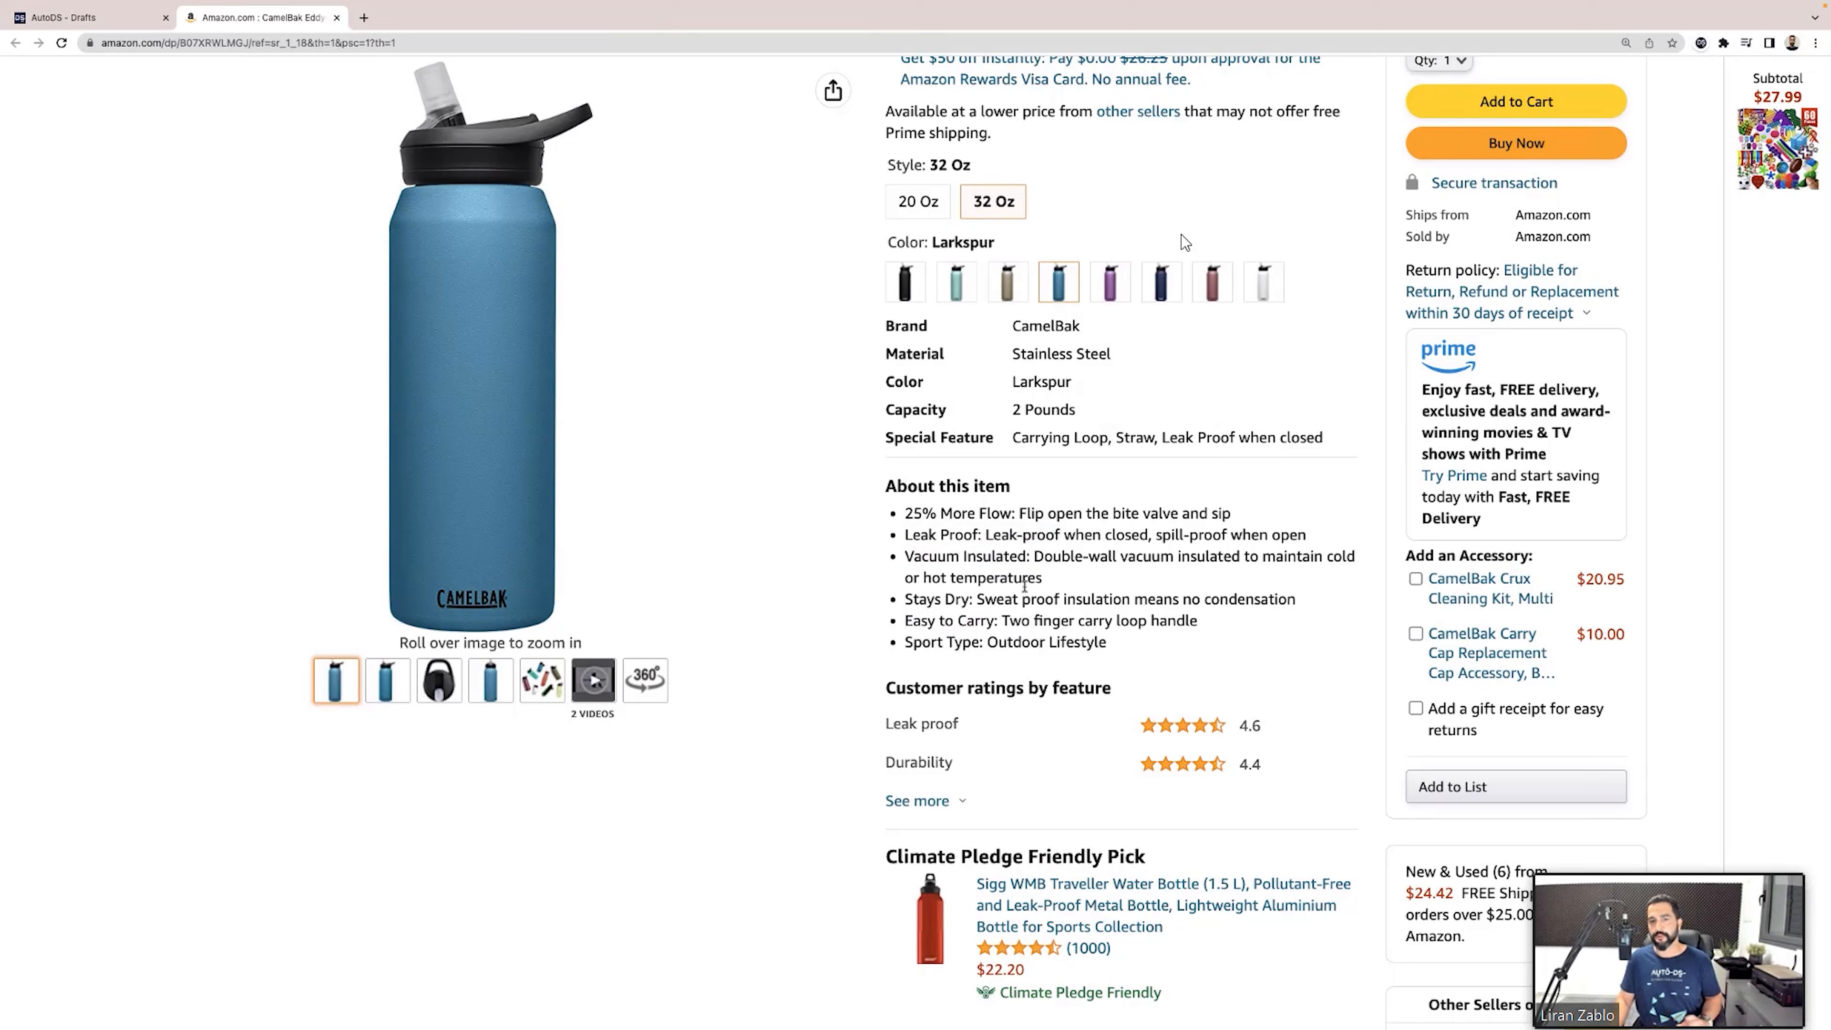
pyautogui.scroll(3, 1078, 527)
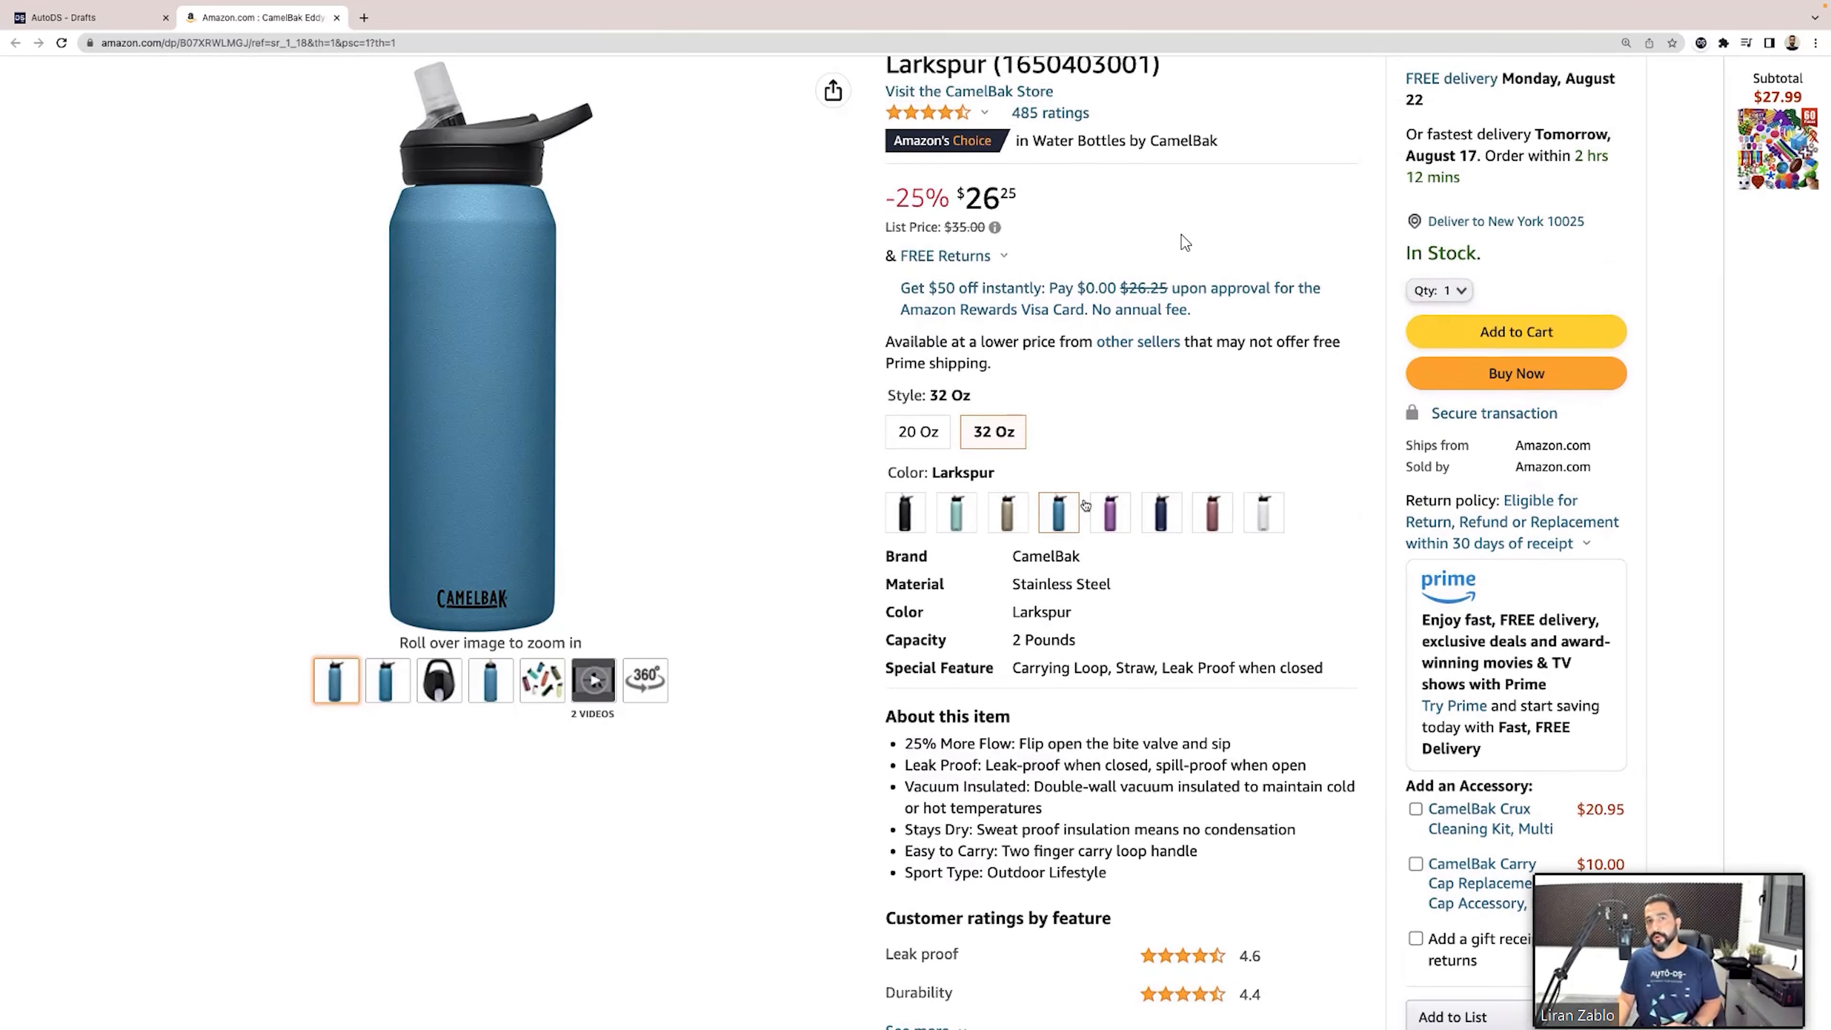
pyautogui.scroll(1, 1113, 422)
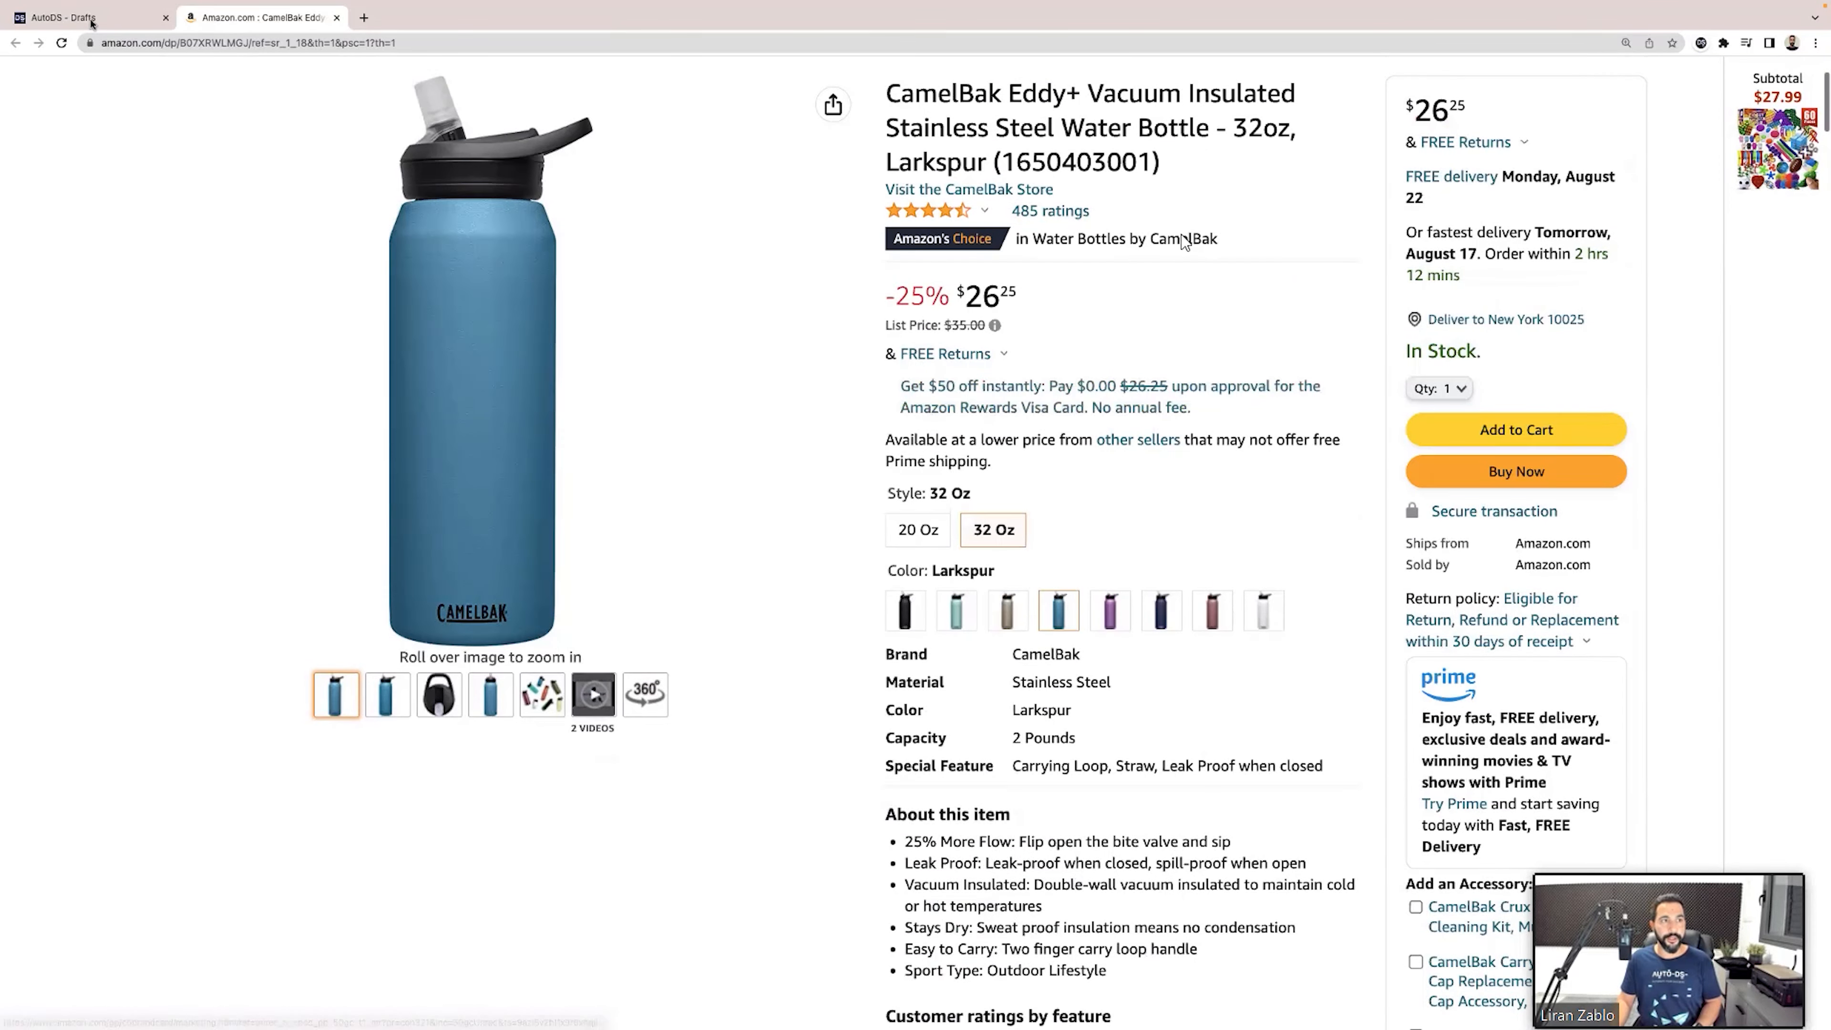
# Open zikanalytics.com in a new browser tab, log in and go to the title builder.
pyautogui.click(364, 20)
pyautogui.write('zikanalytics.com')
pyautogui.press('Return')
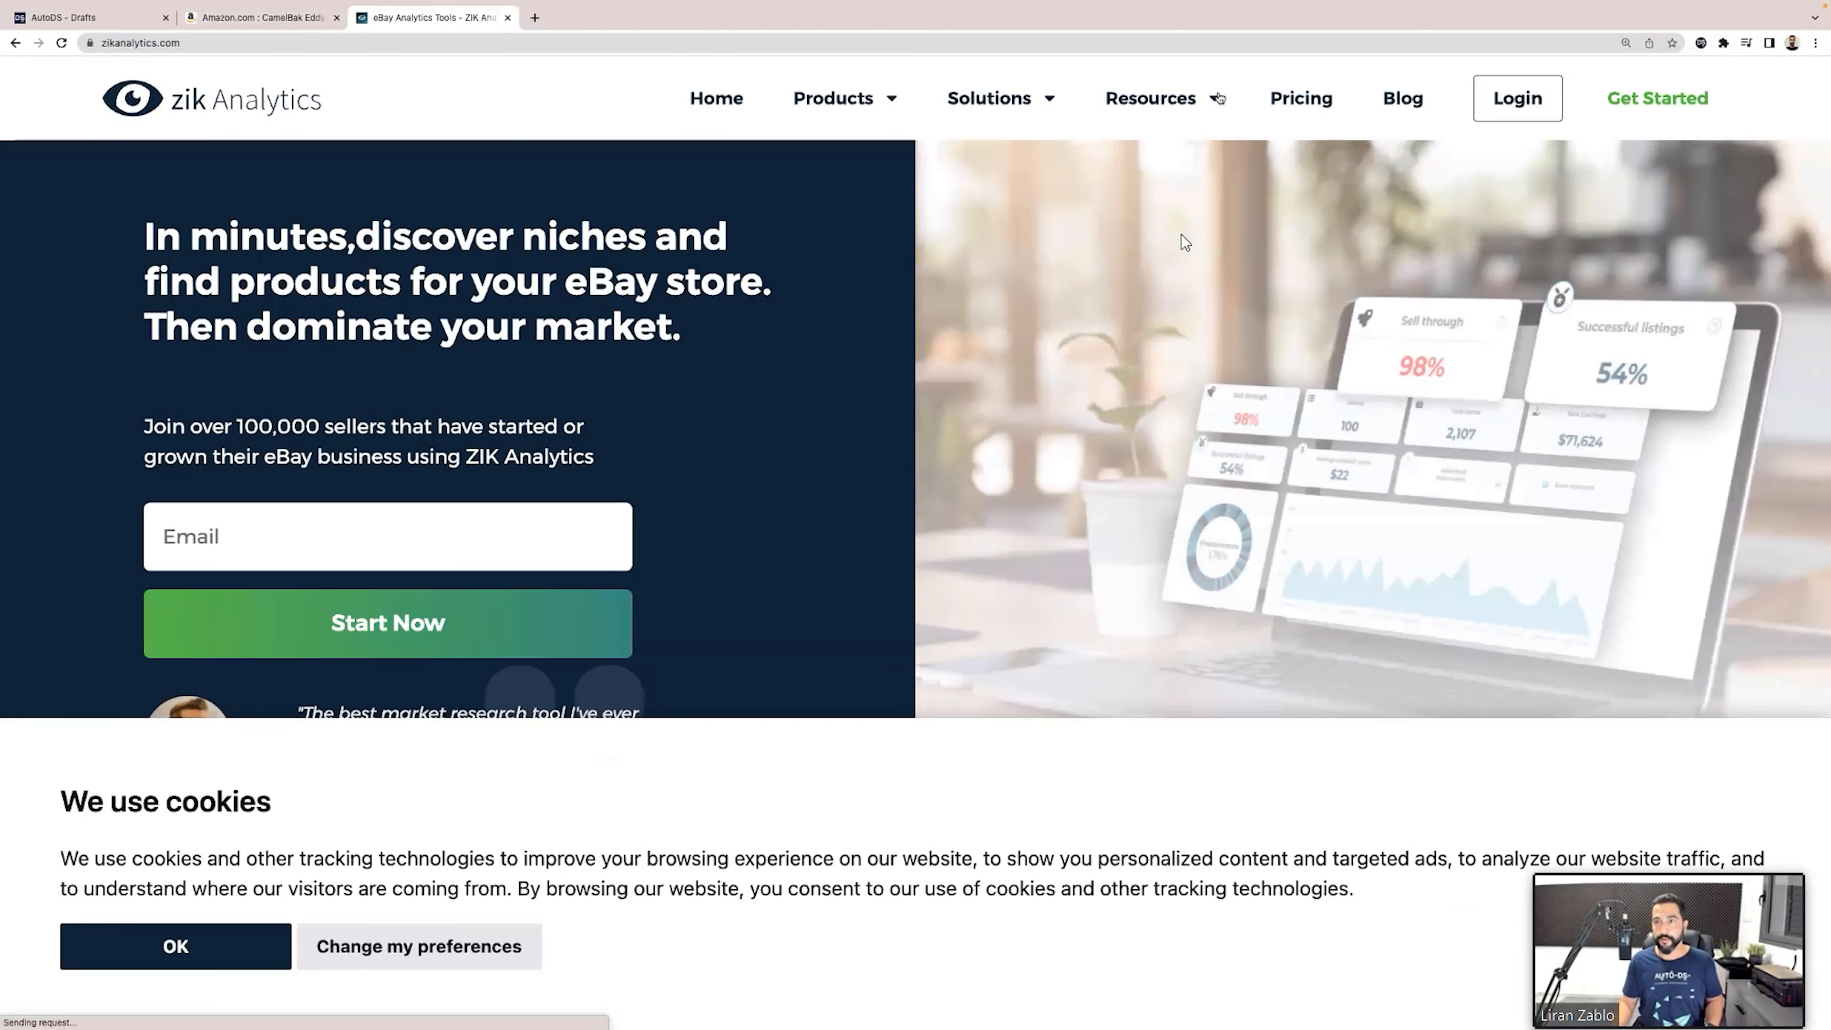
pyautogui.click(1503, 90)
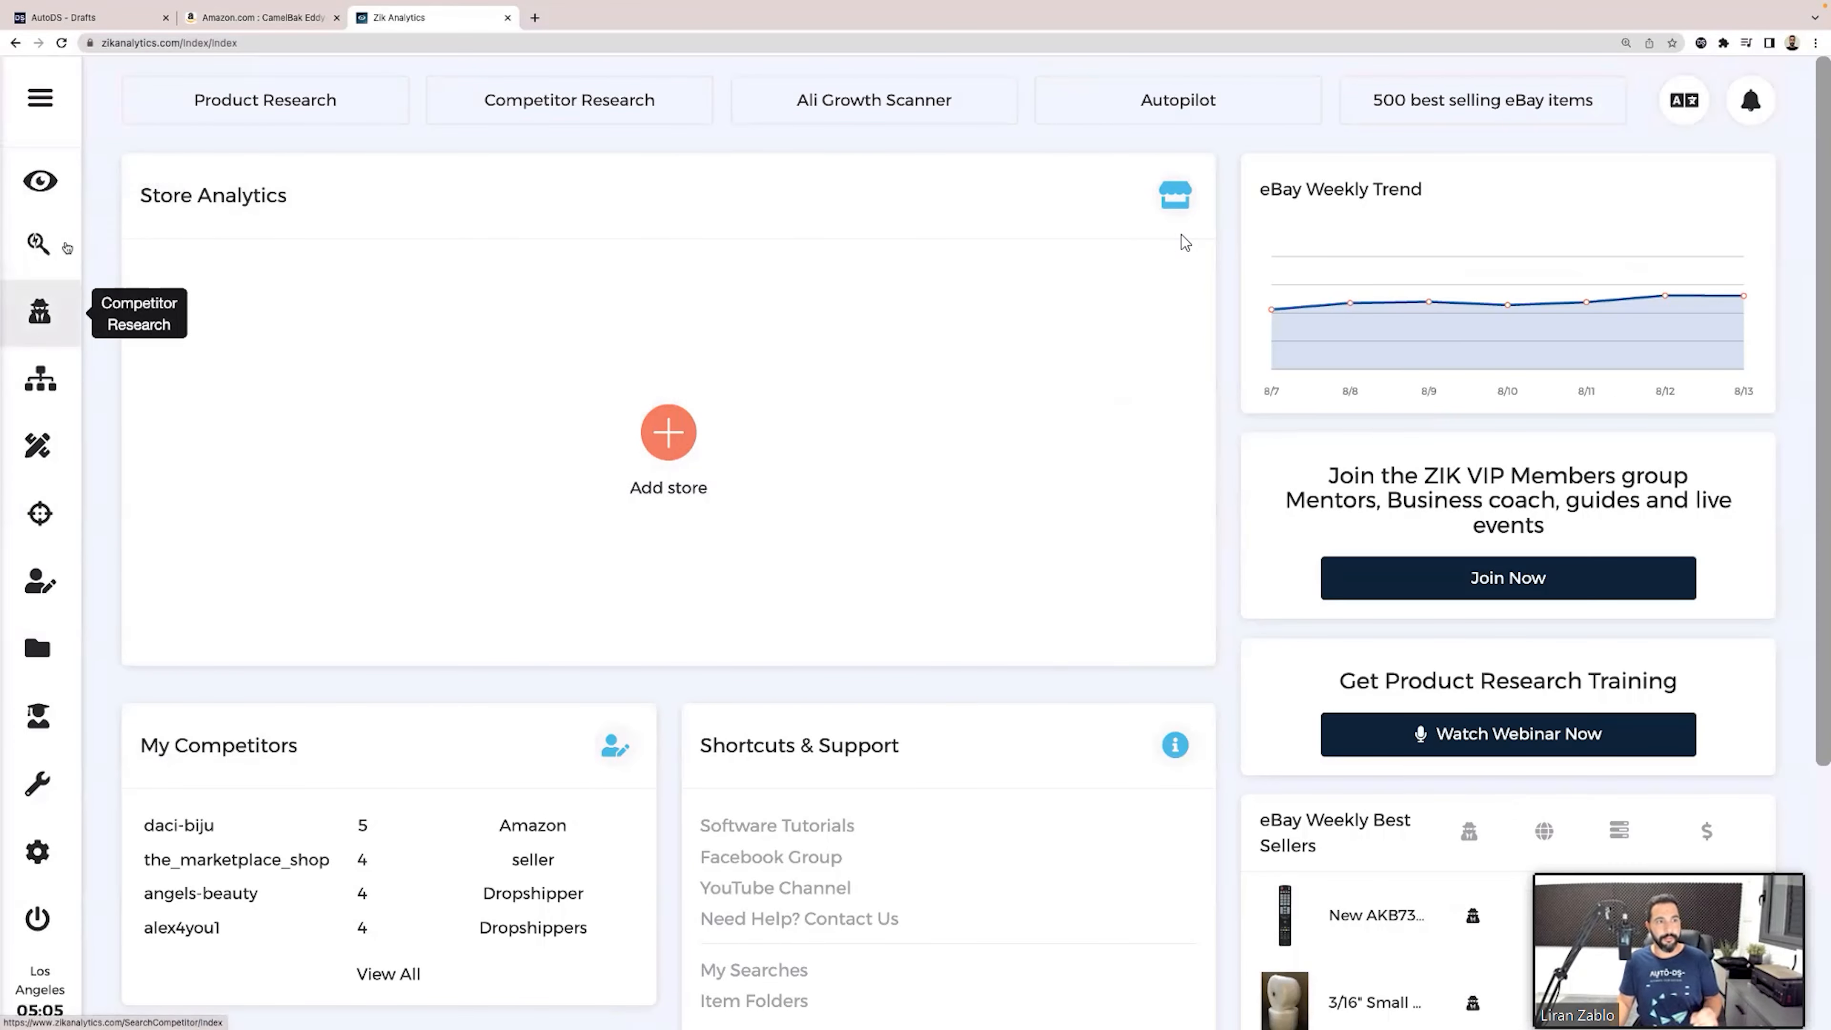
pyautogui.click(39, 448)
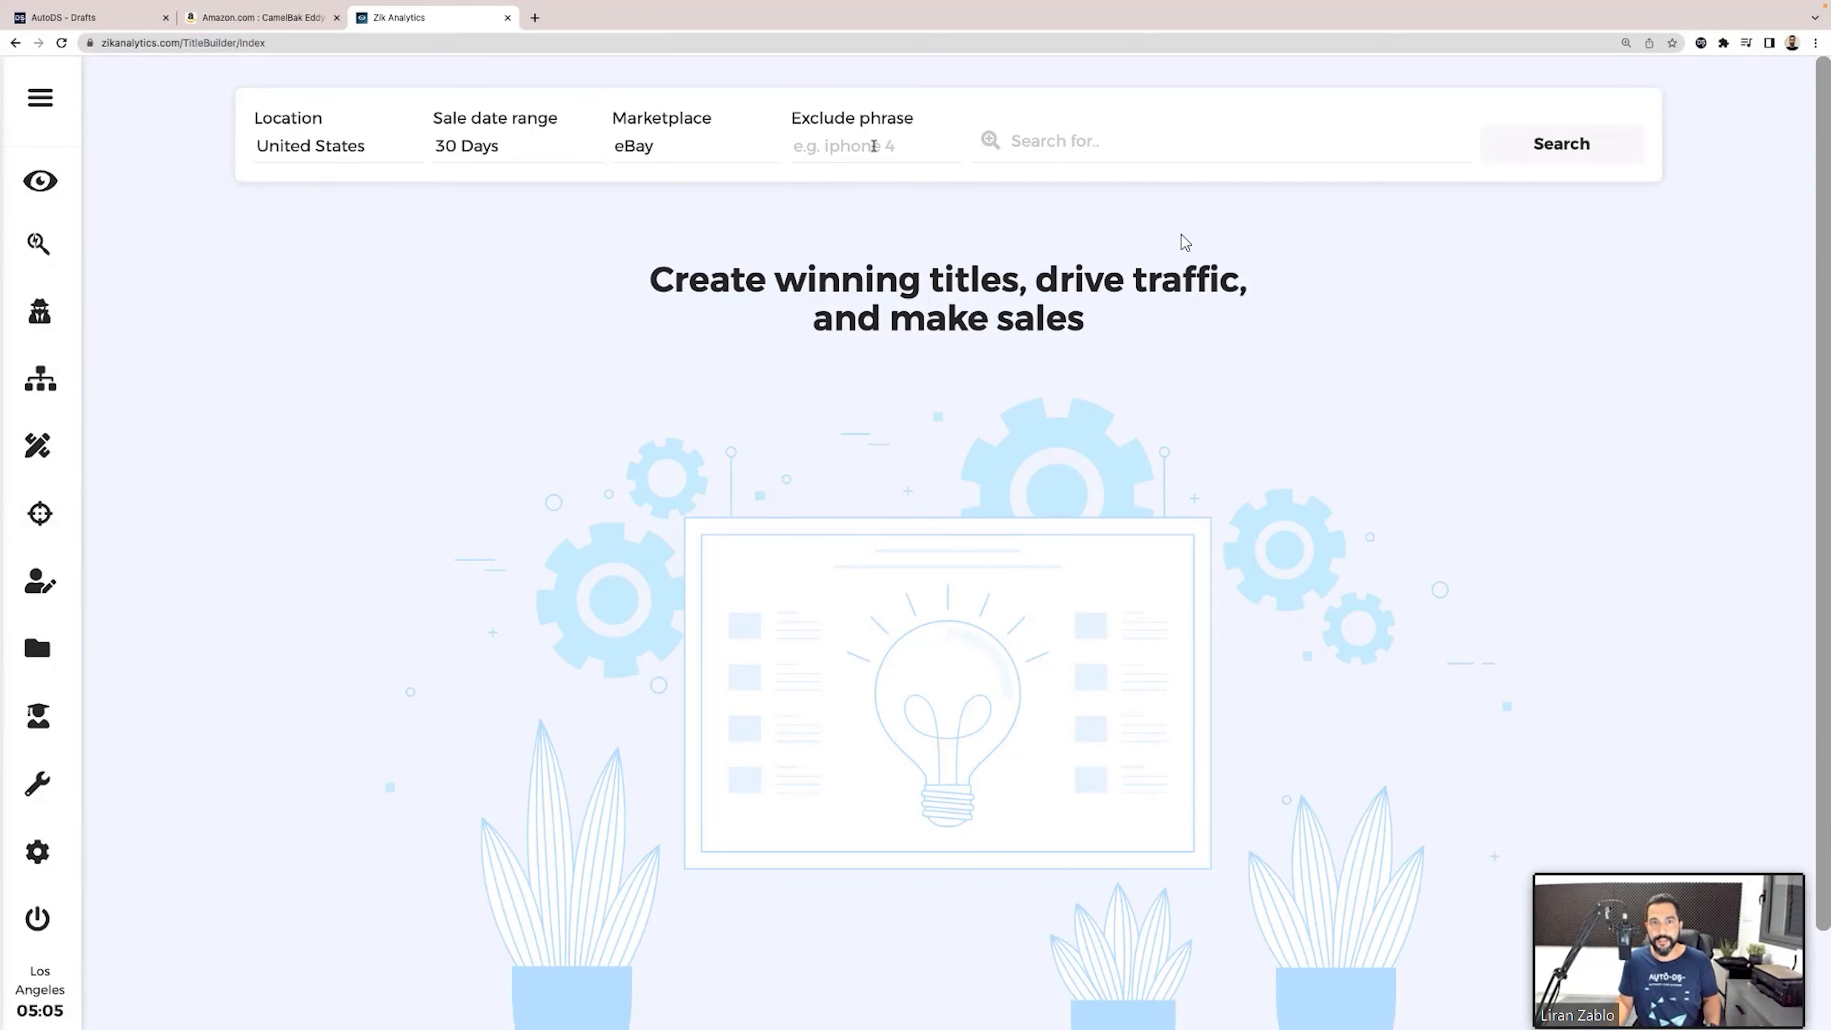
# Search the title builder for "water bottle" keywords.
pyautogui.click(1036, 153)
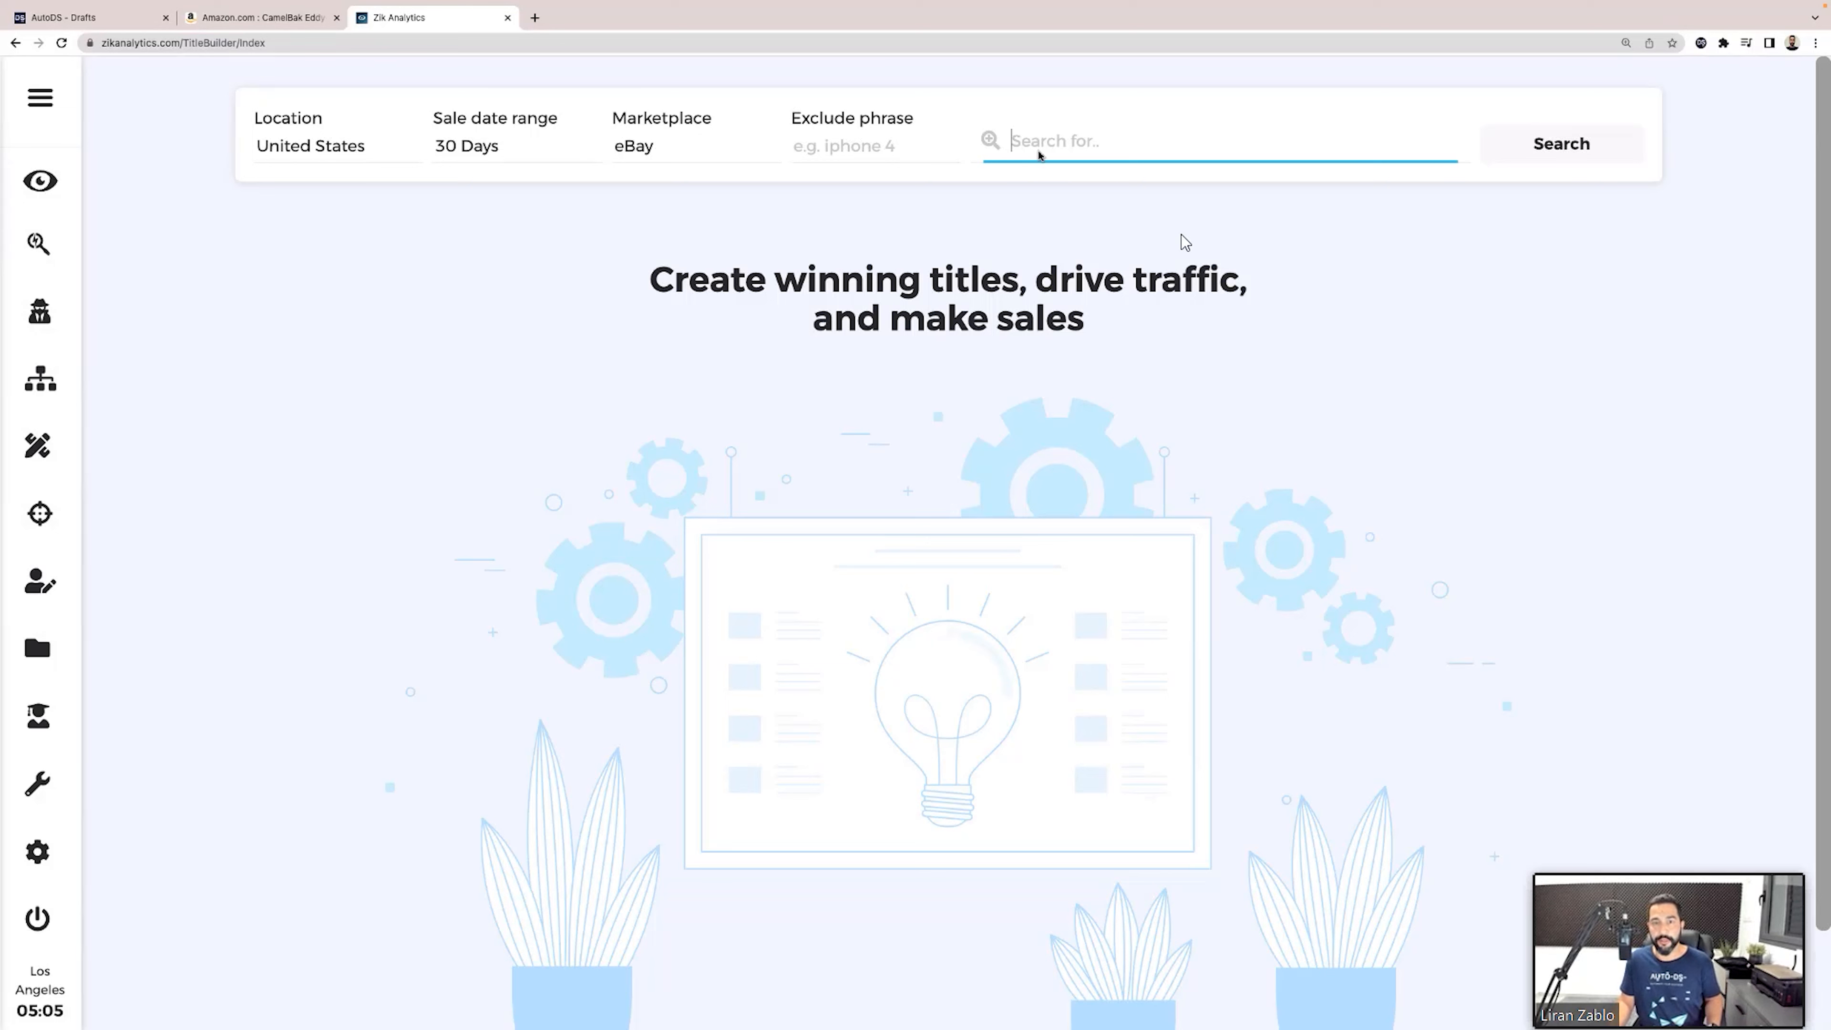
pyautogui.write('water bottle')
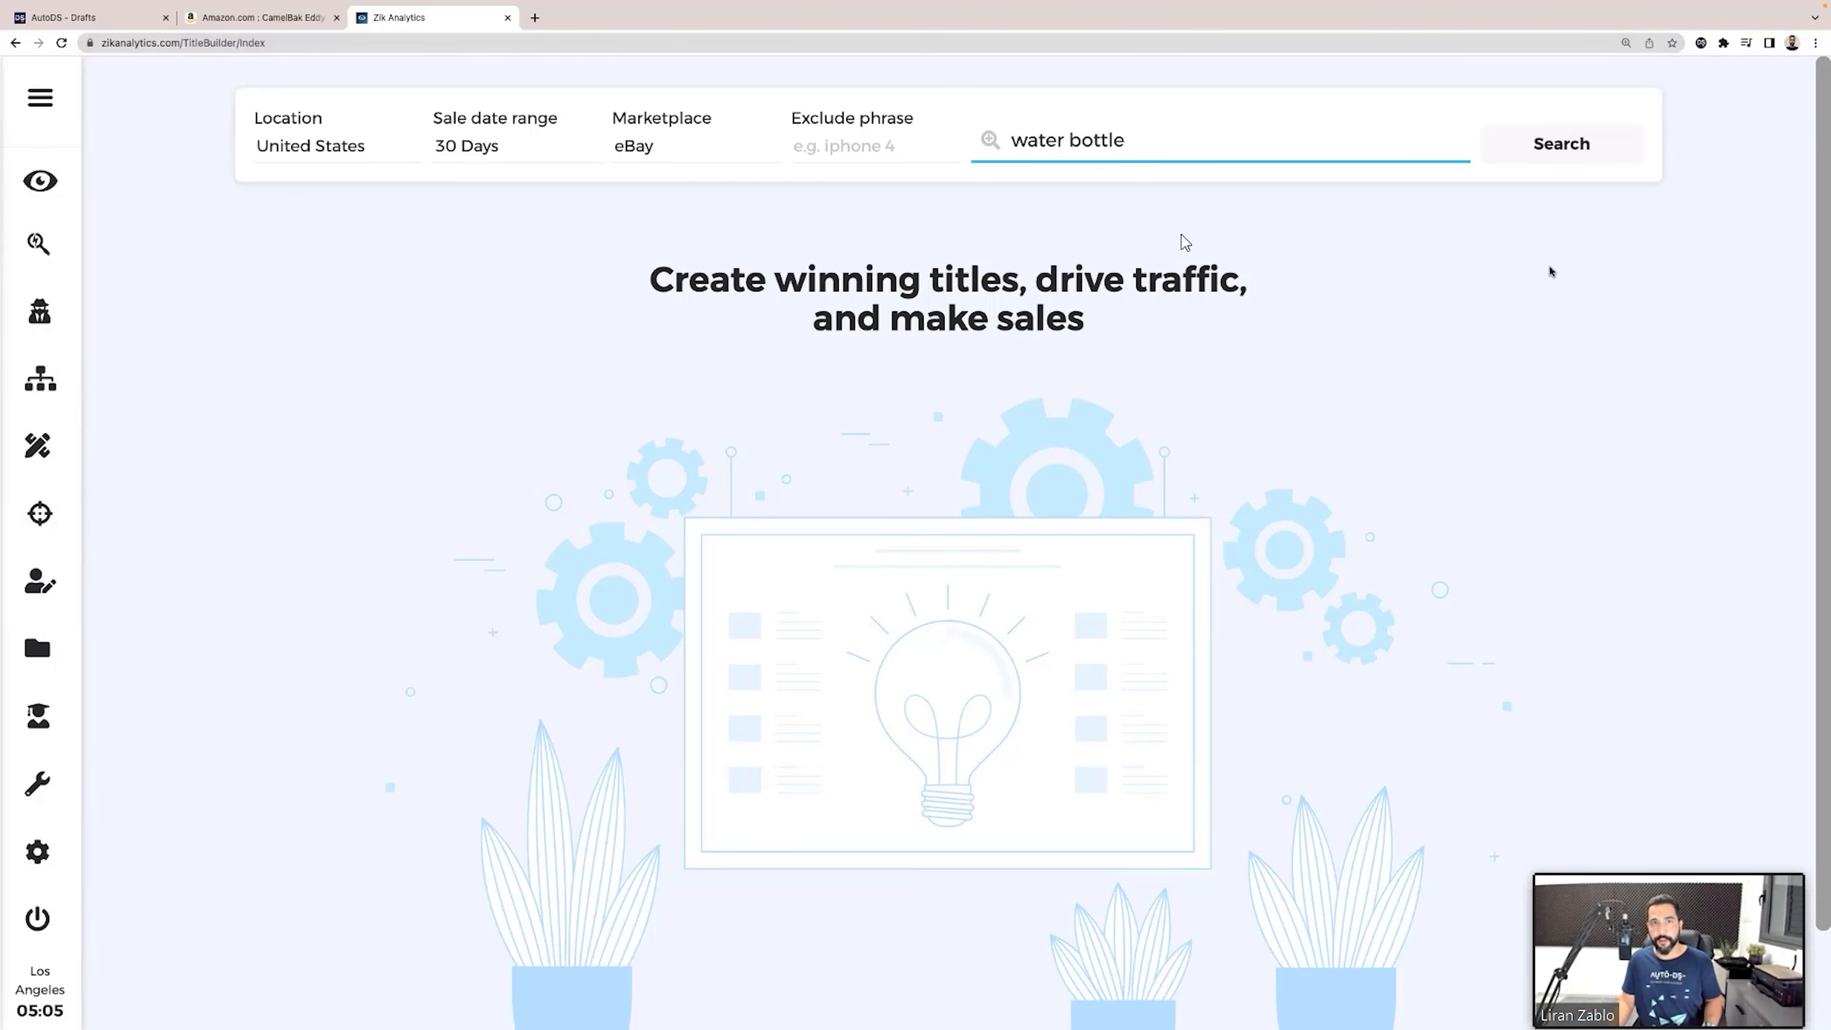
pyautogui.click(1551, 154)
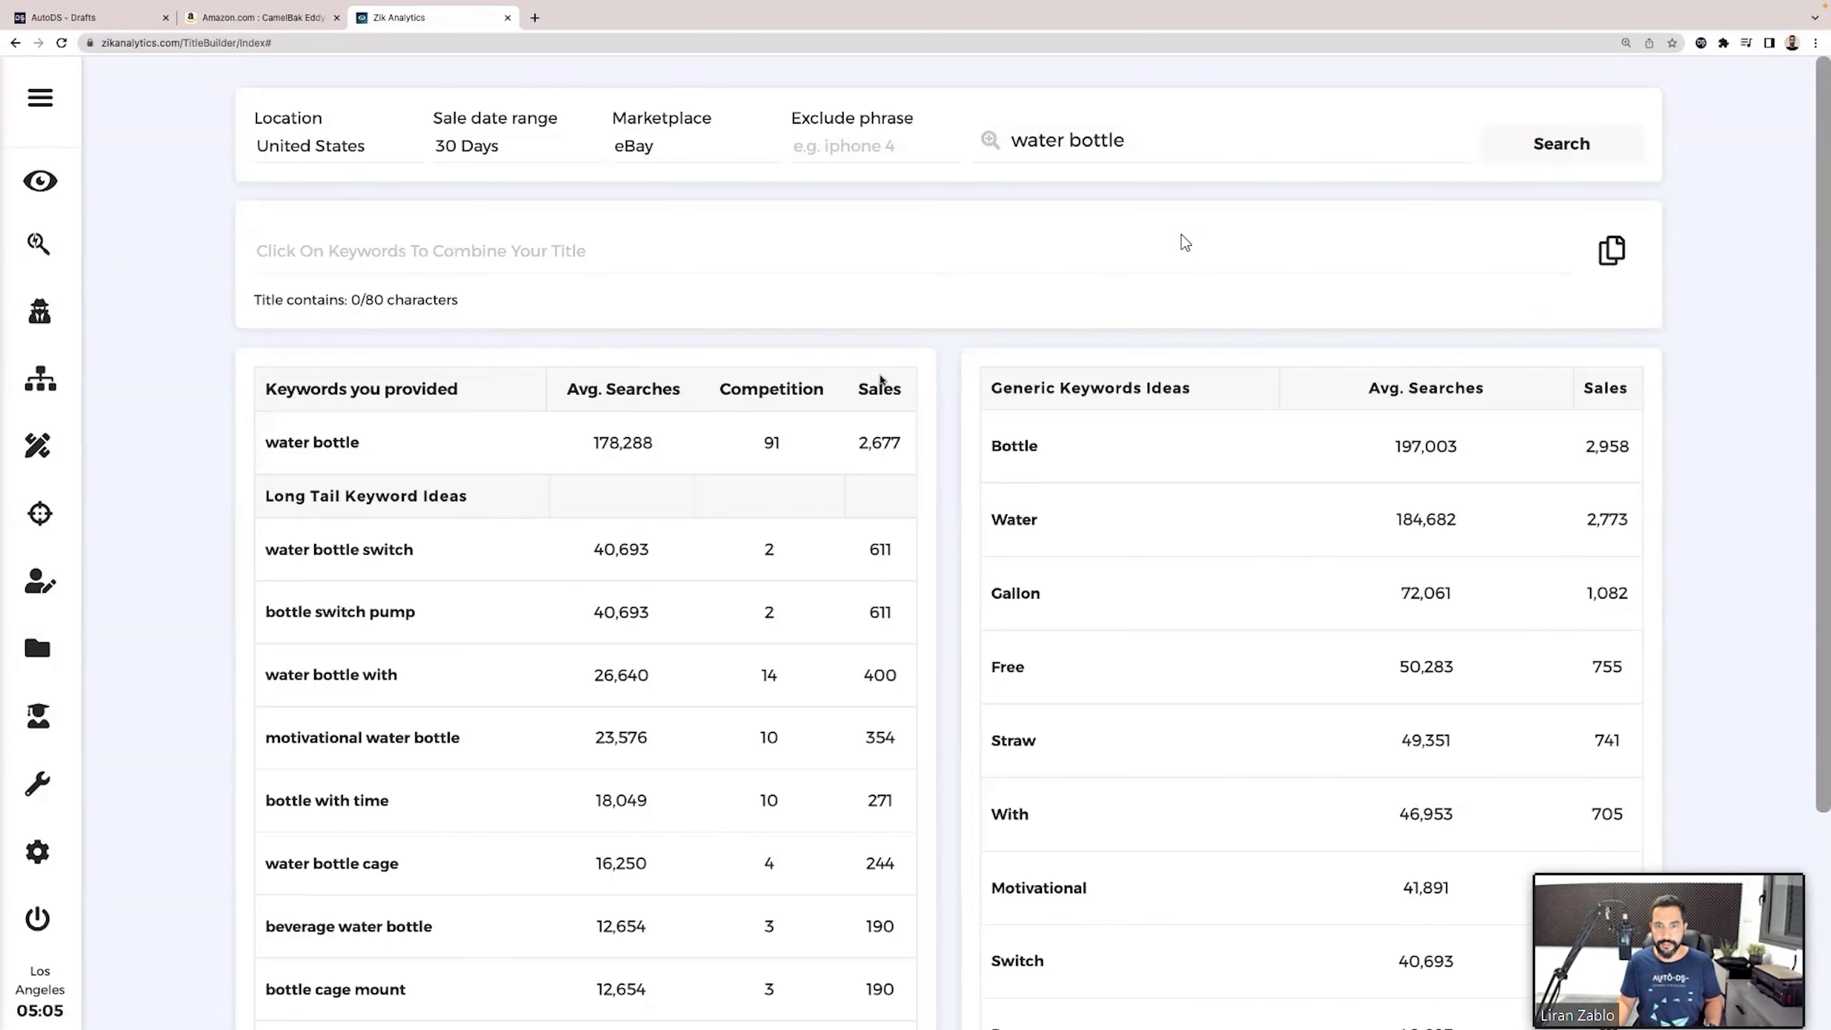
# Review the long tail and generic keyword ideas for "water bottle" with their average searches, competition and sales.
pyautogui.scroll(-4, 1045, 383)
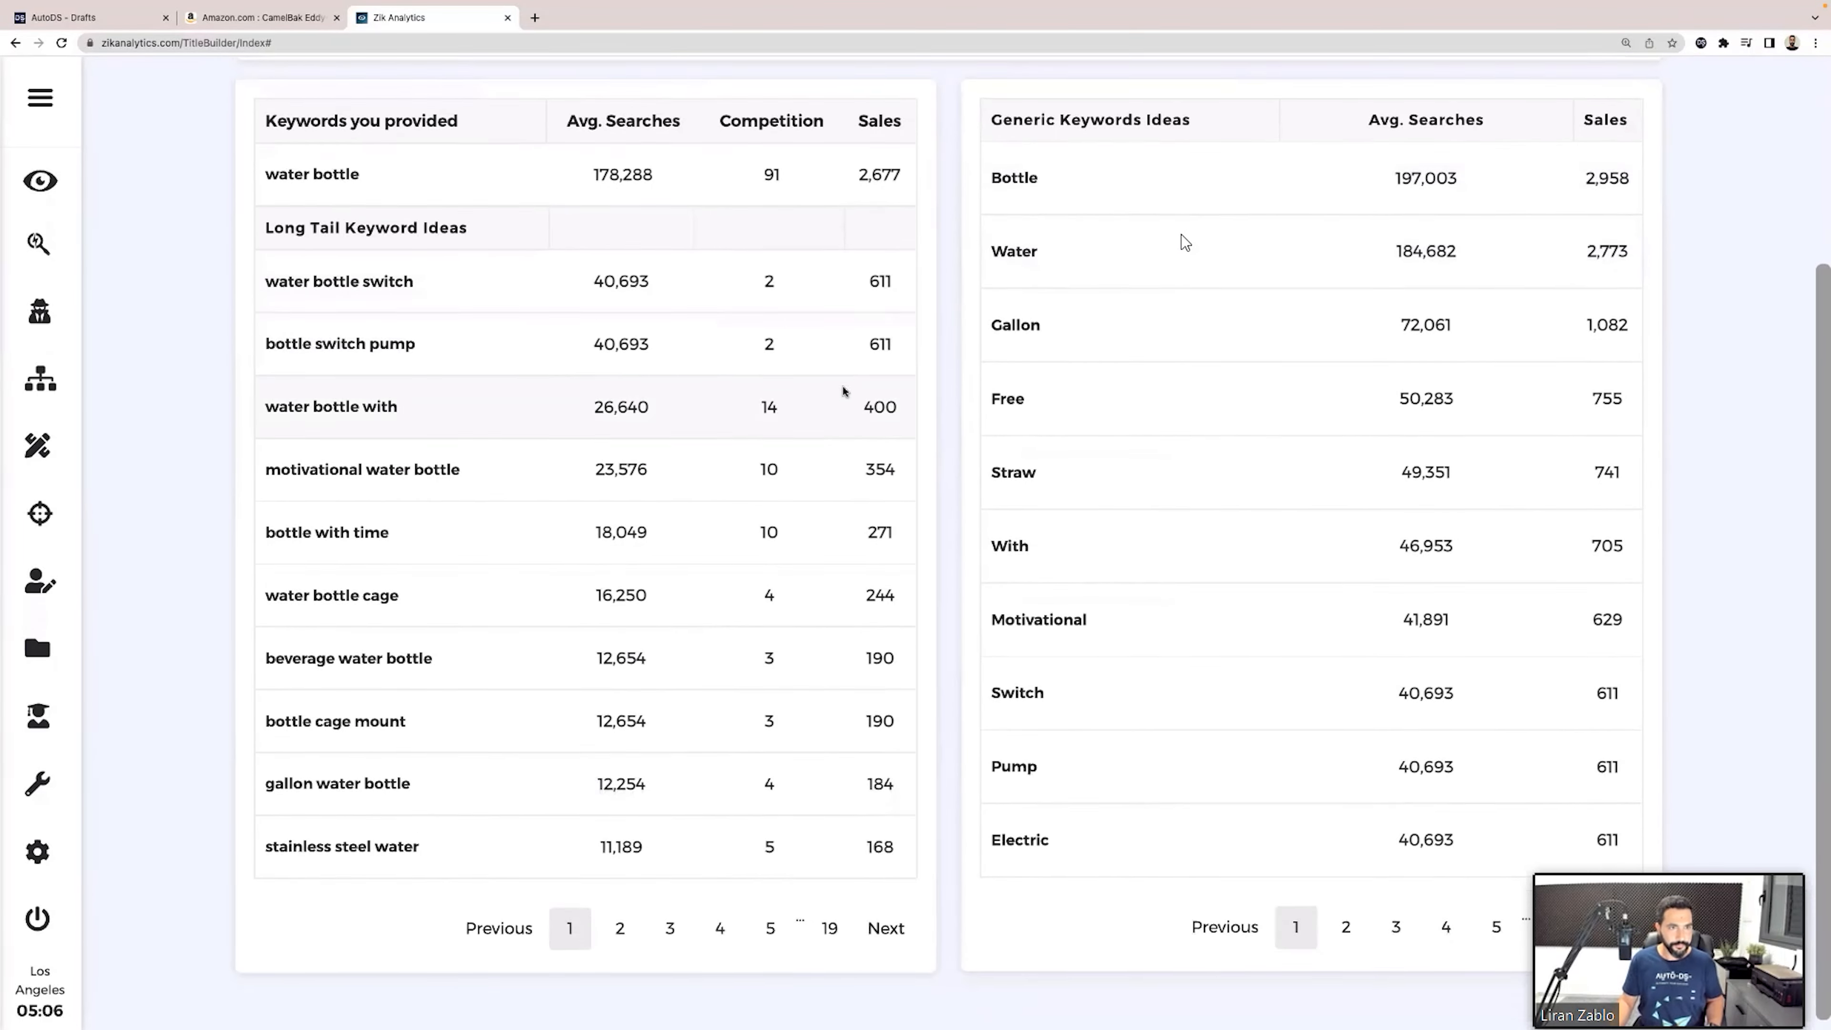
pyautogui.scroll(2, 547, 303)
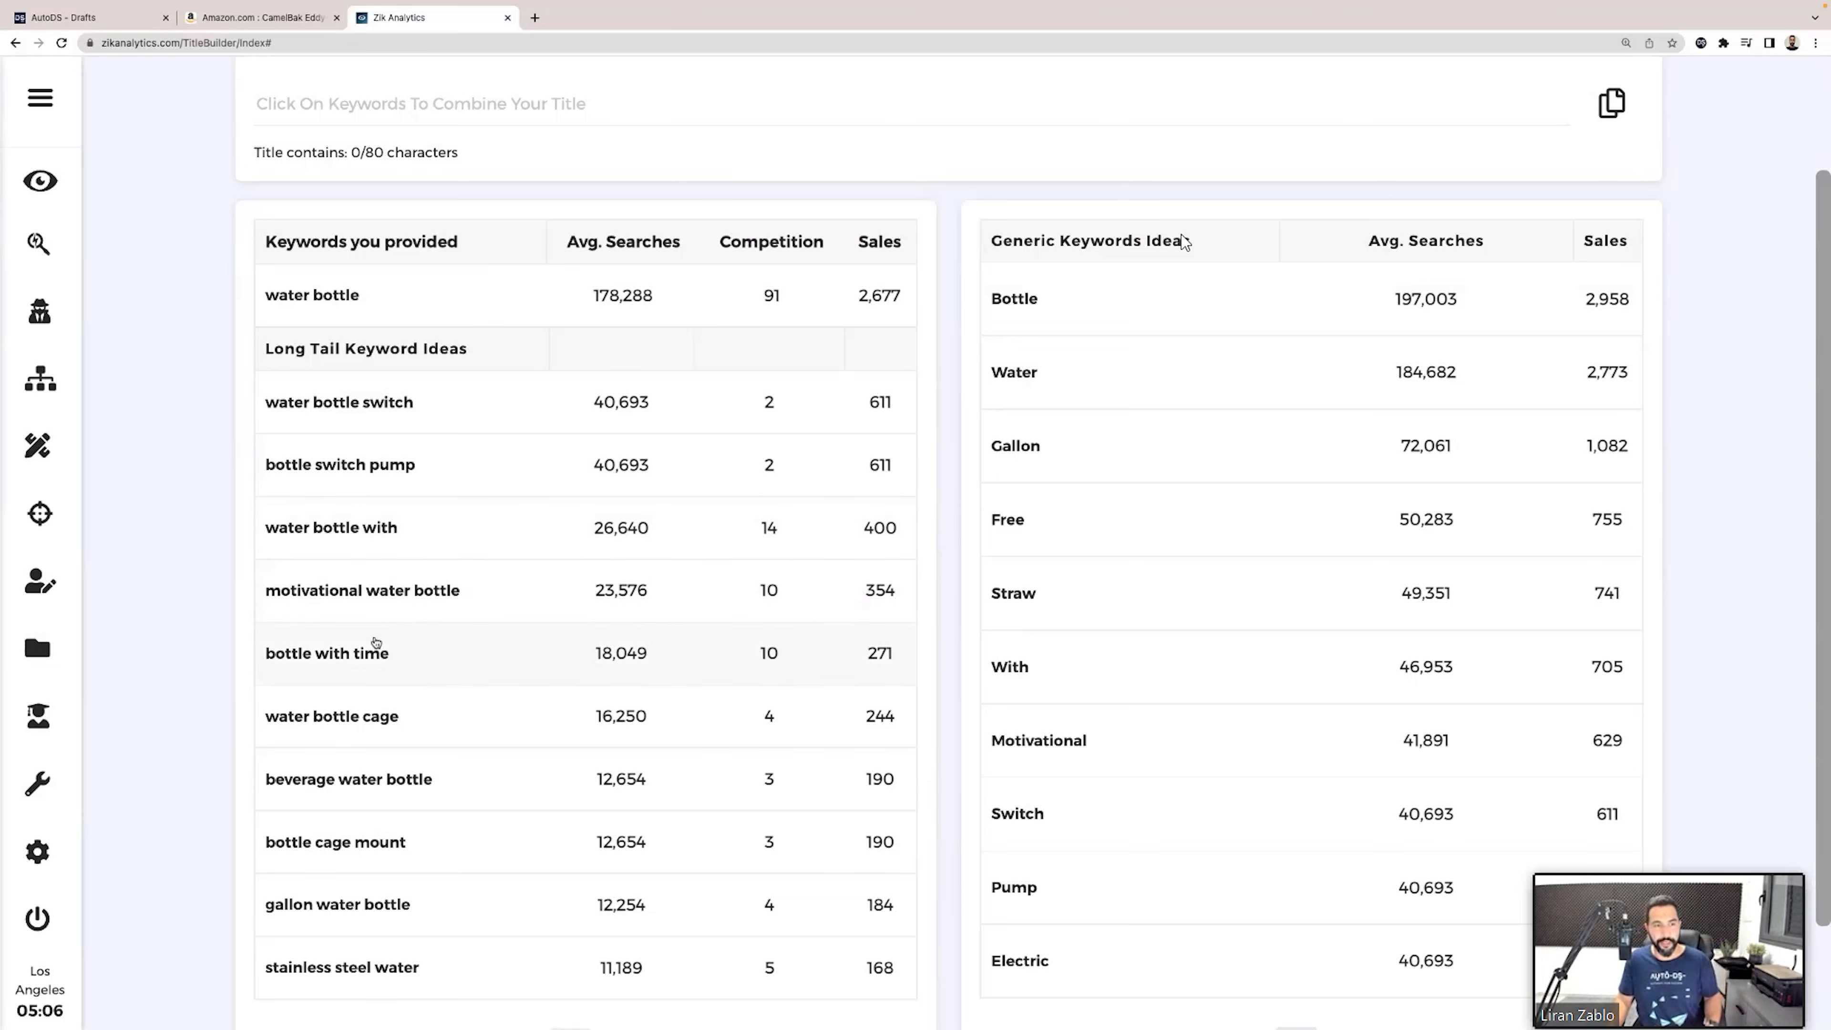
pyautogui.scroll(-1, 359, 647)
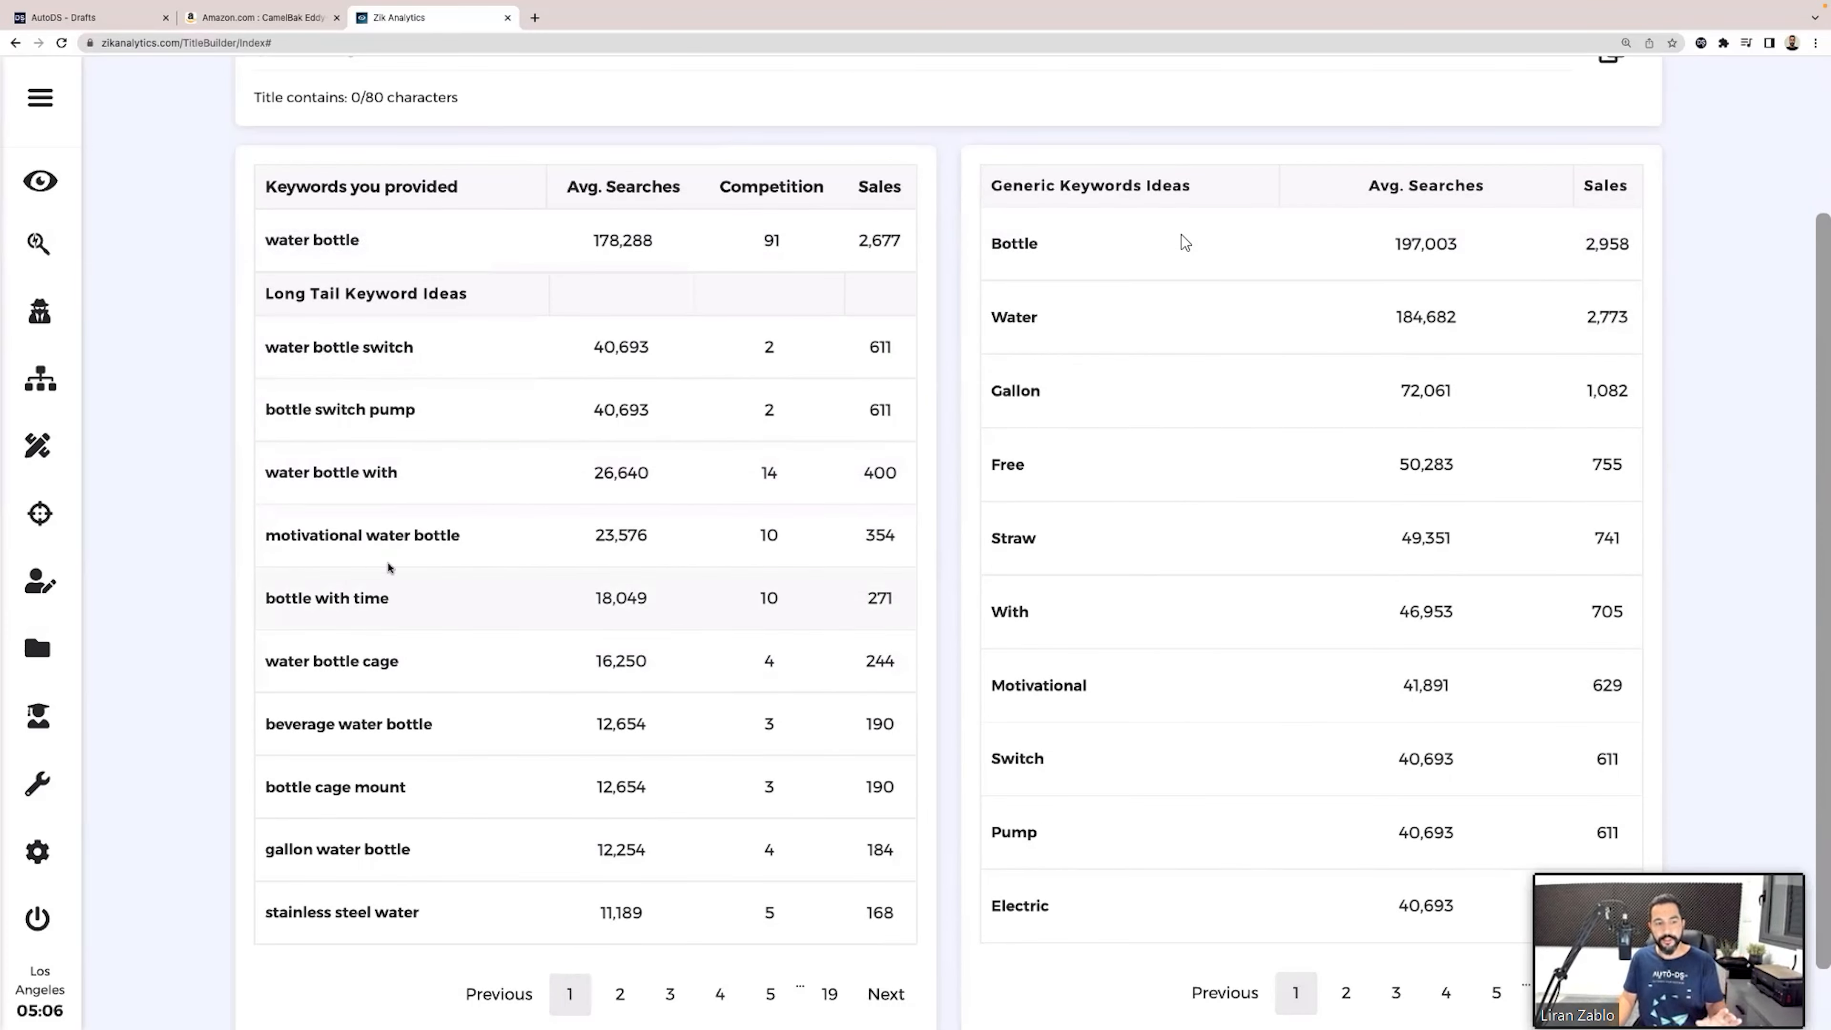
pyautogui.scroll(4, 389, 375)
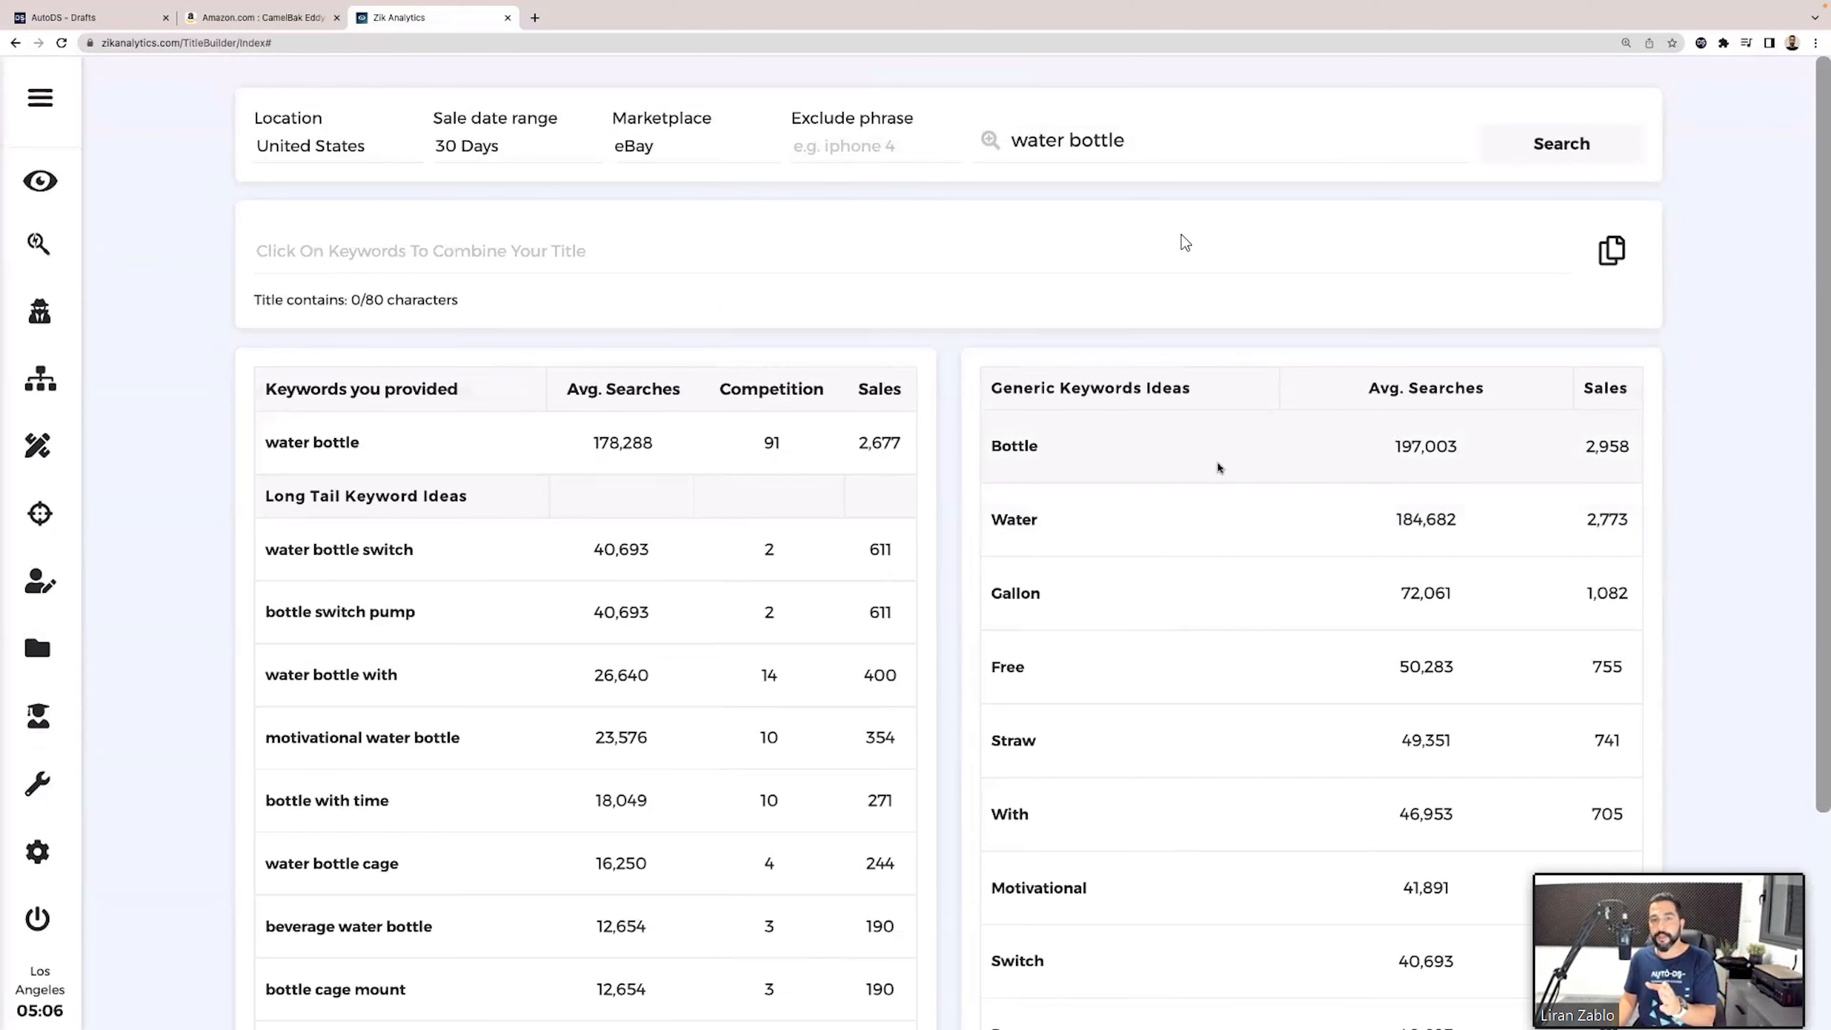
pyautogui.scroll(-3, 1210, 536)
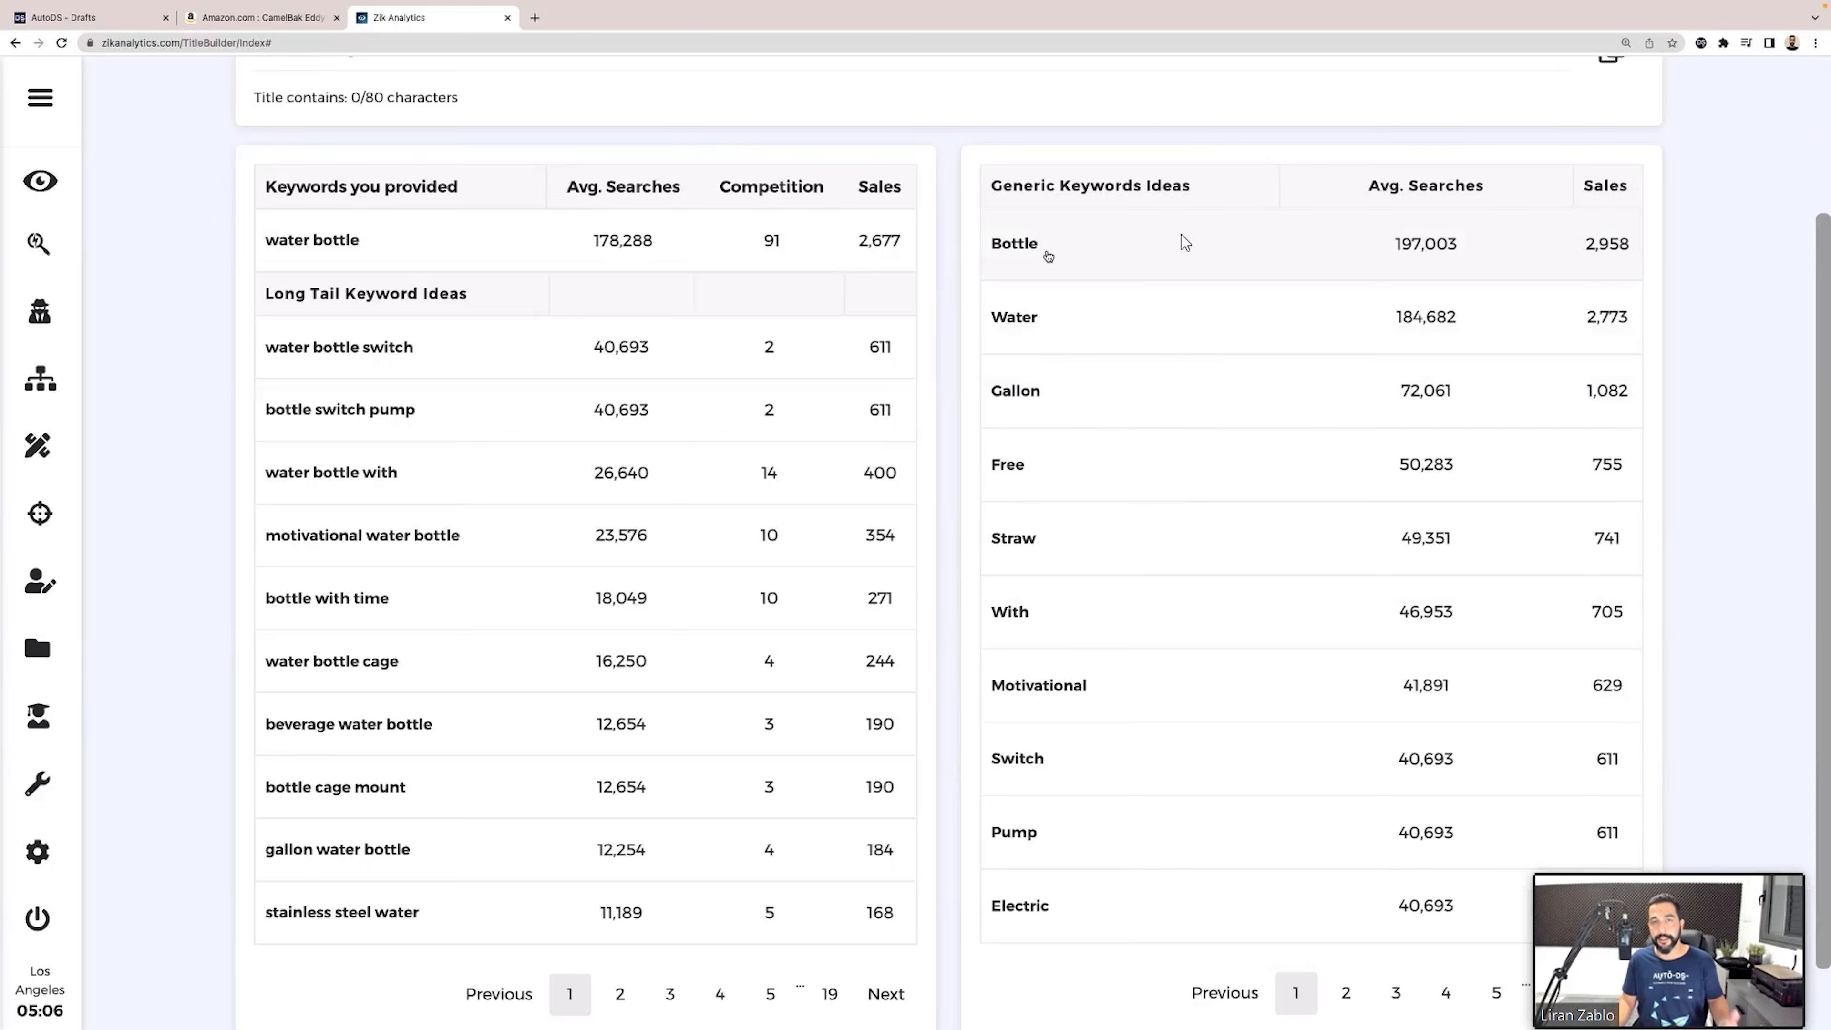
pyautogui.scroll(-1, 1079, 345)
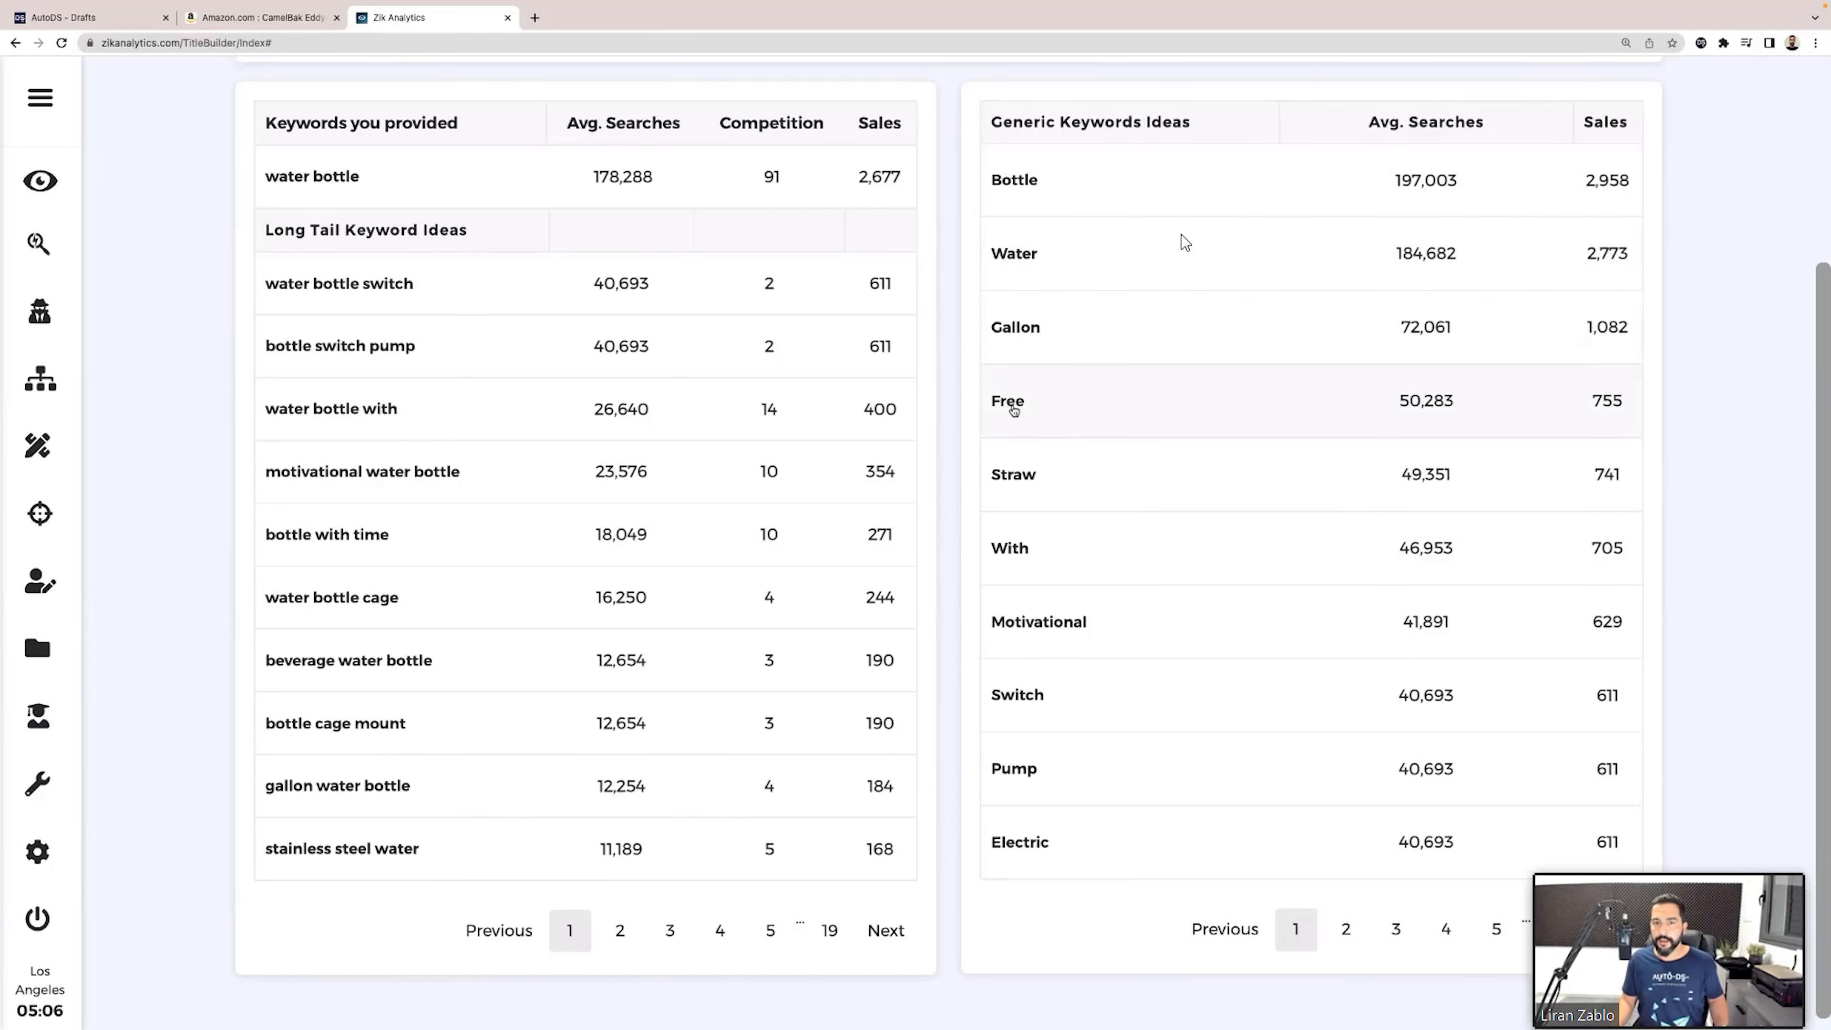
# Compare the generic keyword ideas, including their second page, with the bottle's Amazon listing and the AutoDS draft title.
pyautogui.click(266, 19)
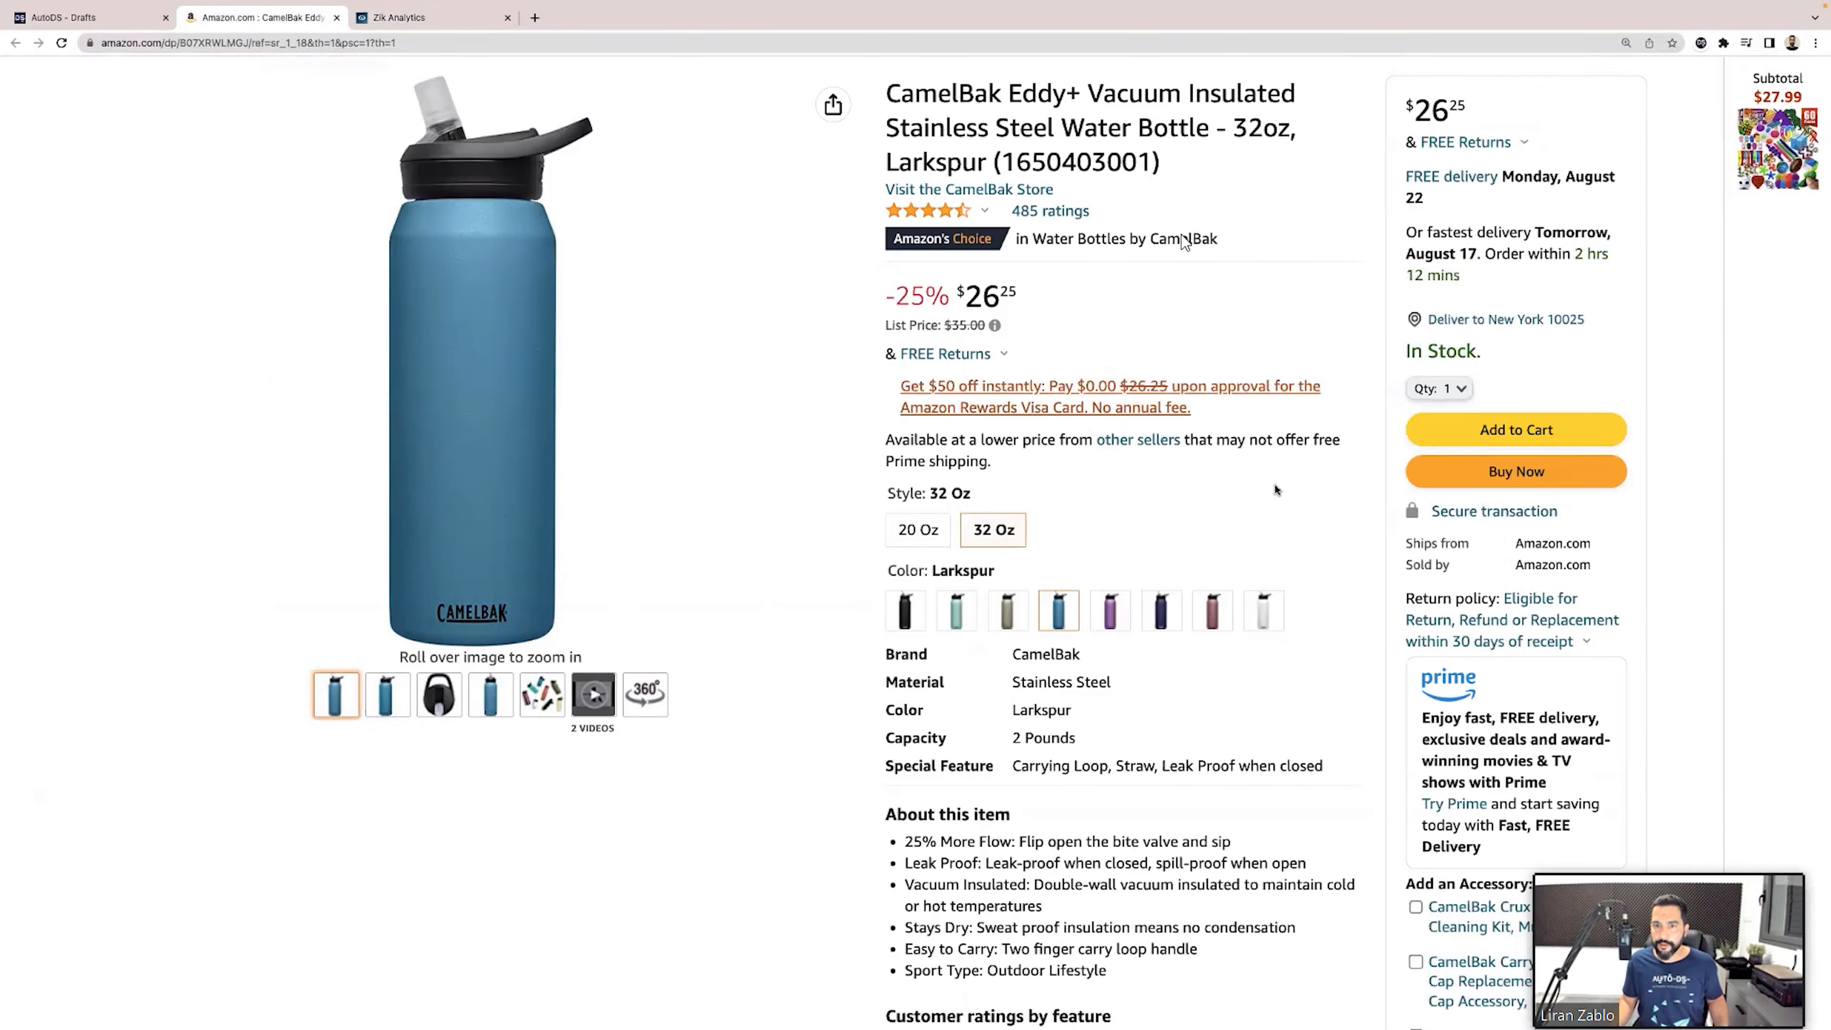
pyautogui.click(404, 20)
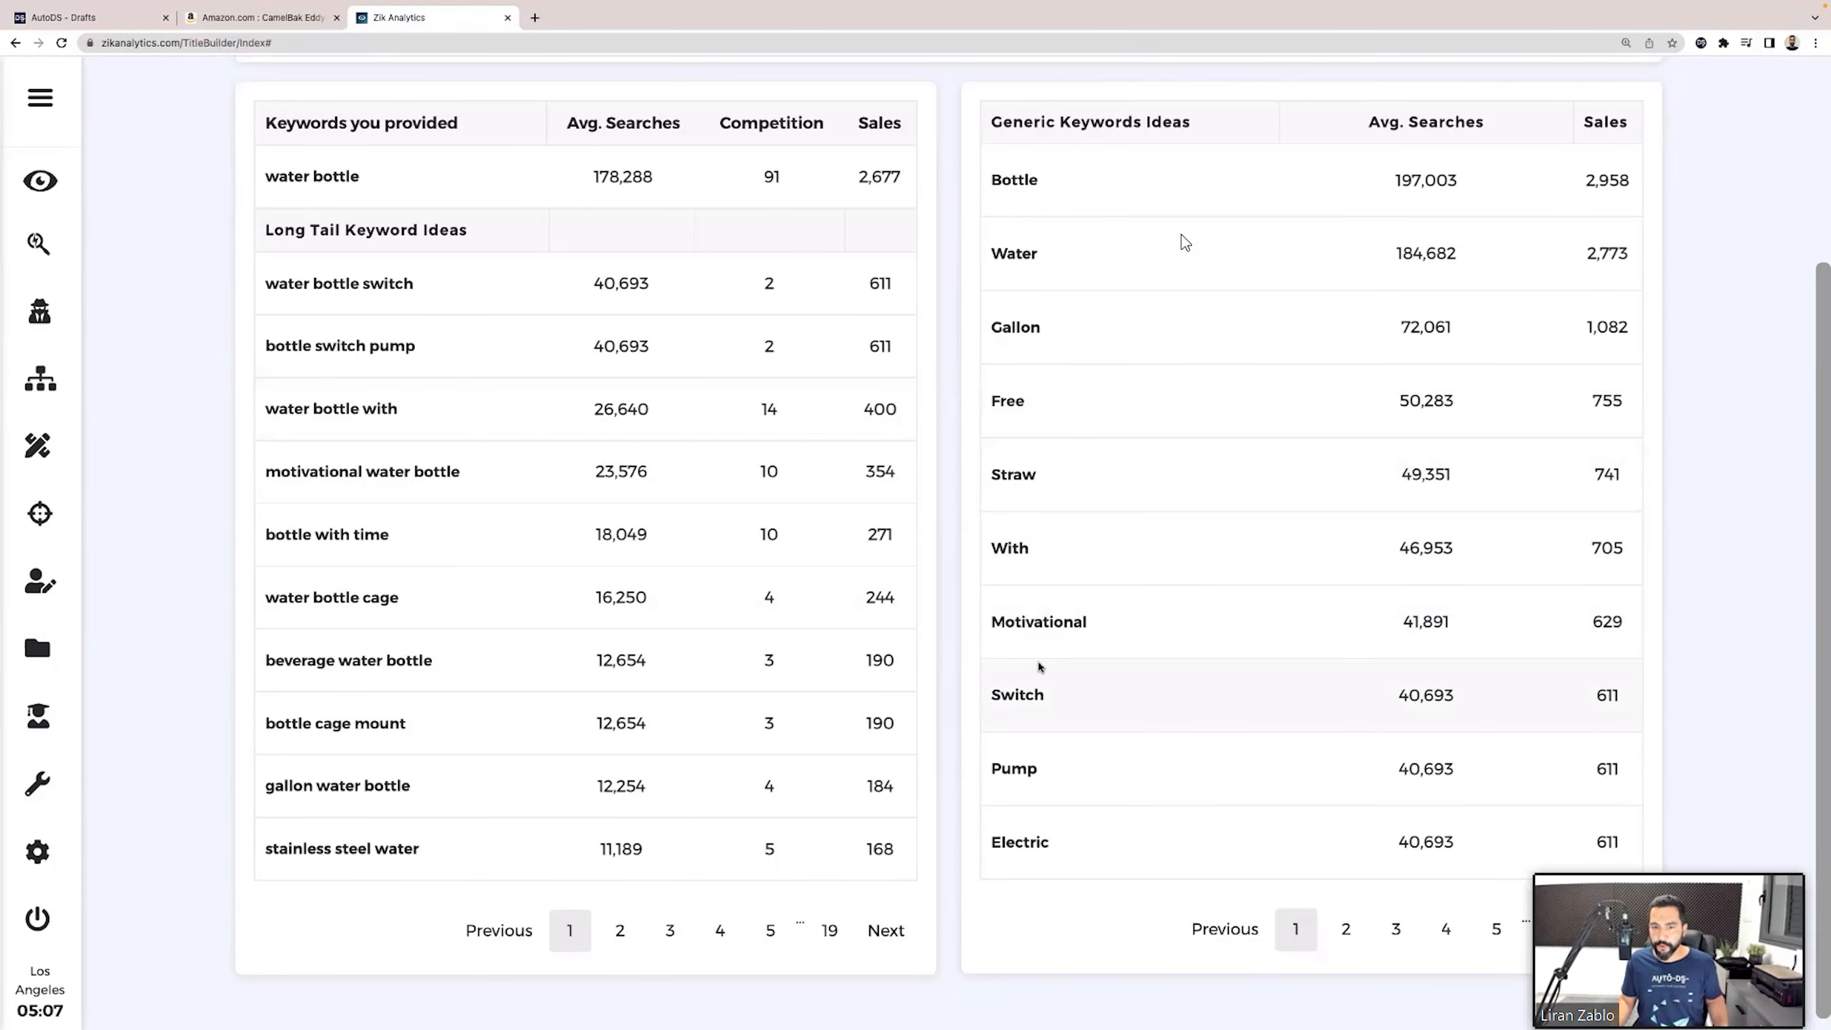
pyautogui.click(1343, 930)
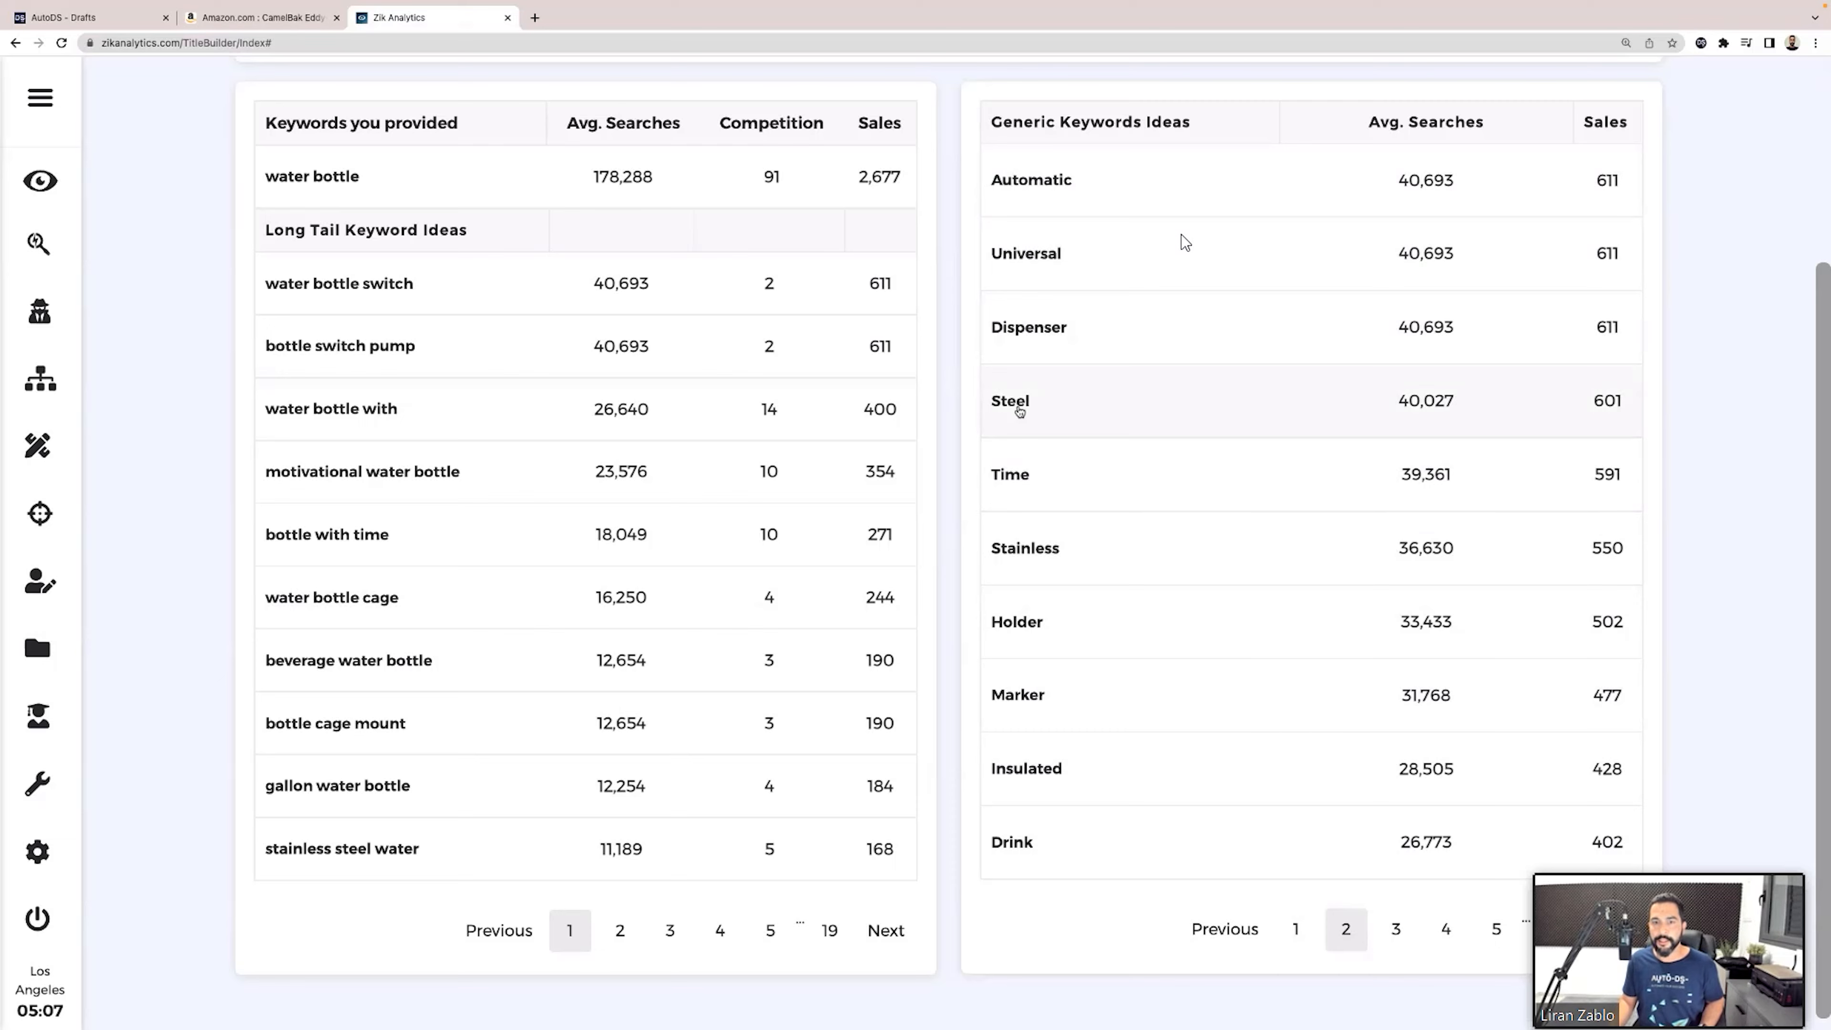
pyautogui.click(87, 21)
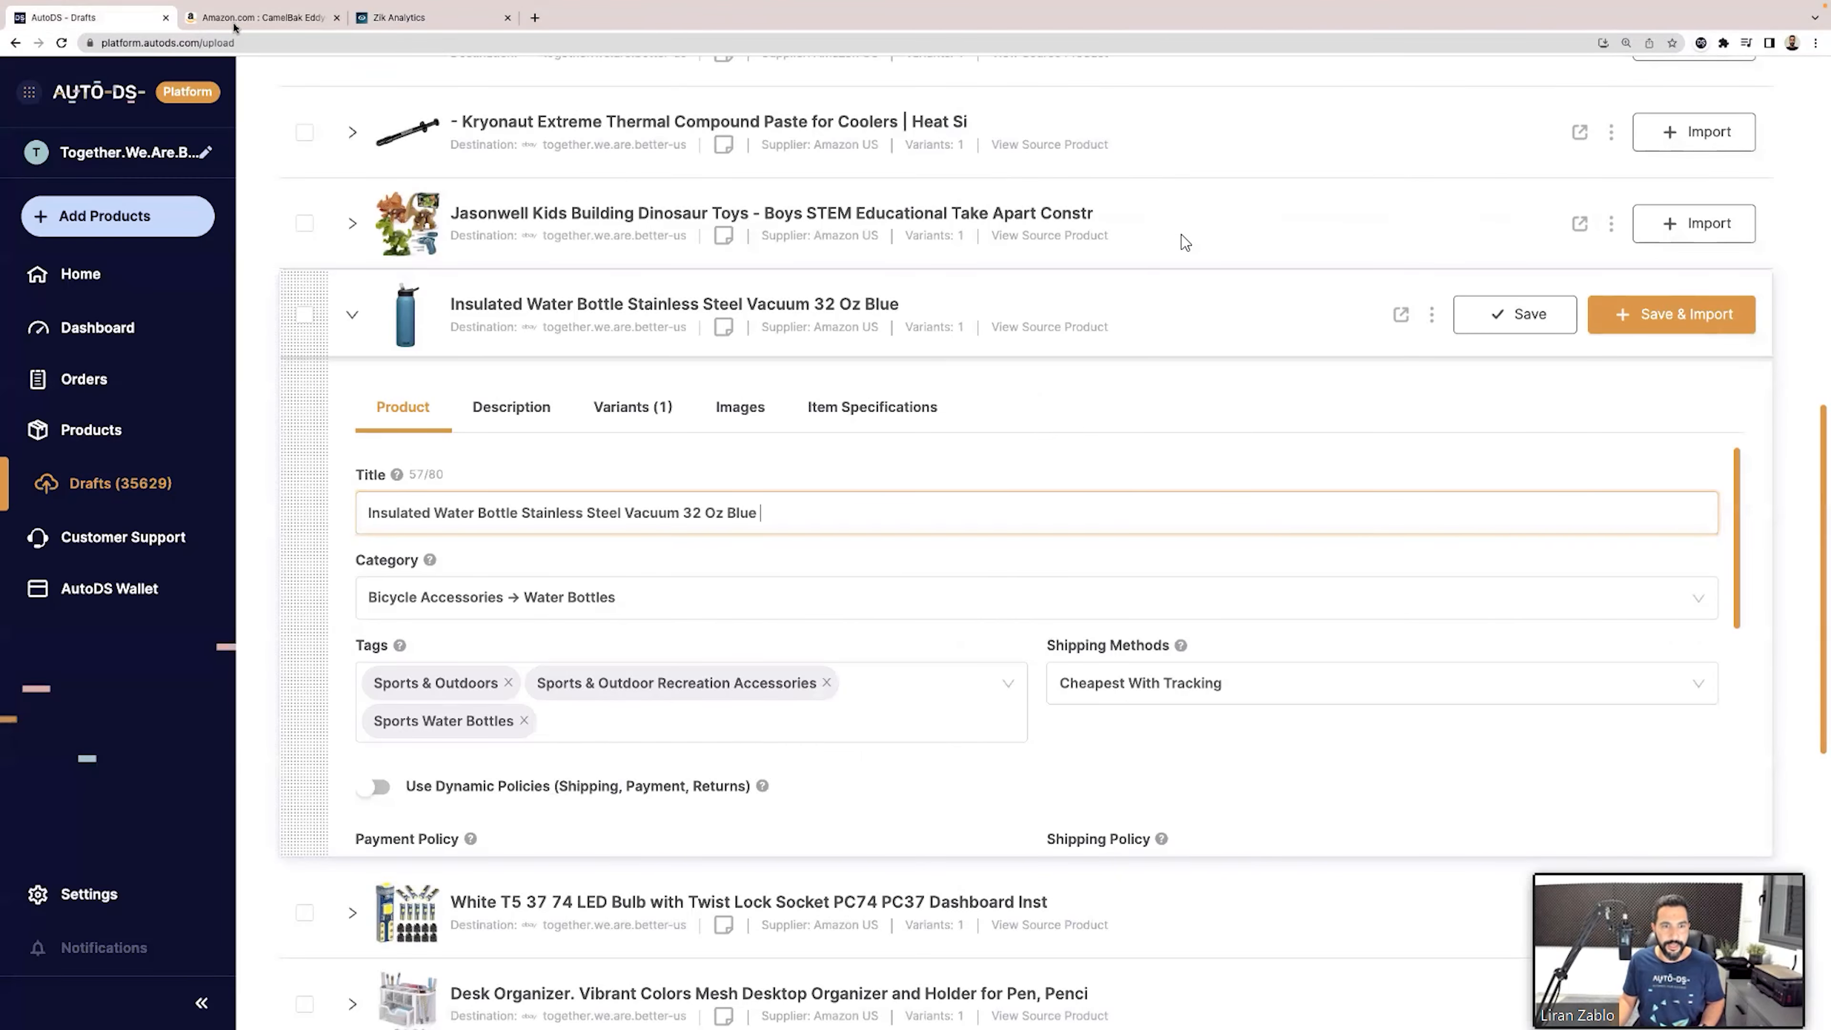
pyautogui.click(418, 17)
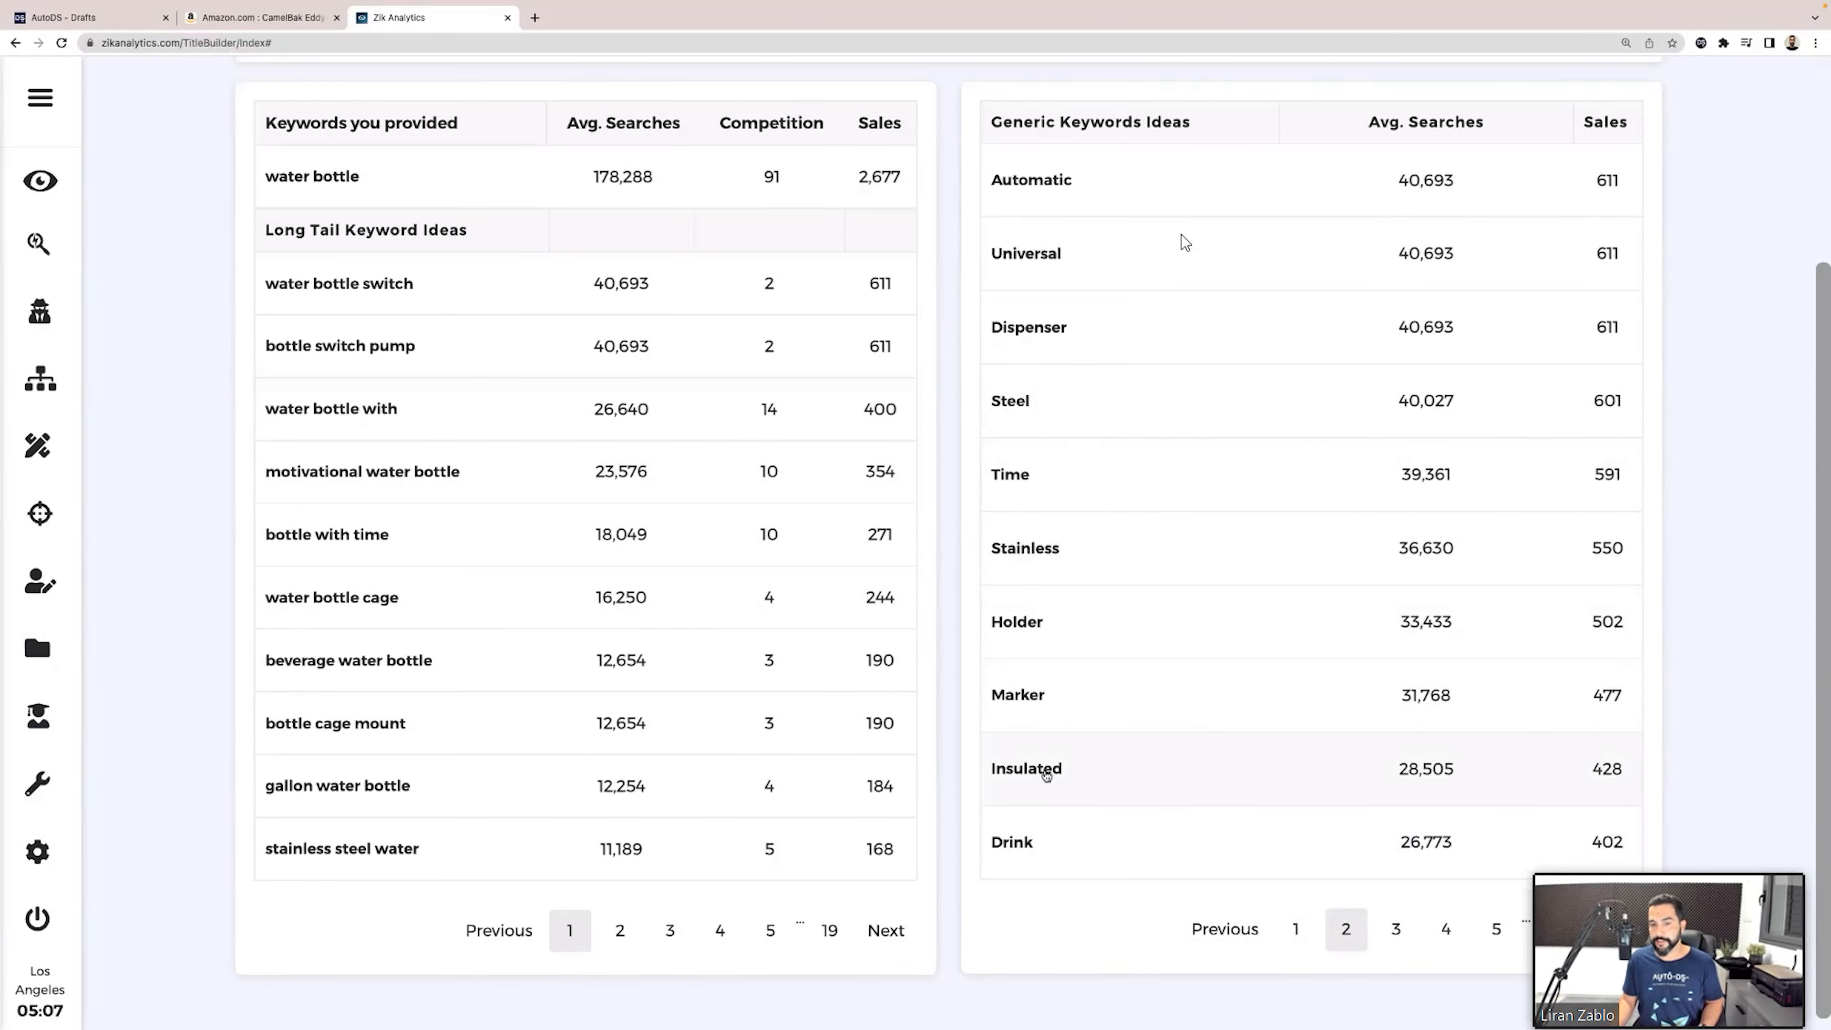
pyautogui.scroll(4, 1062, 752)
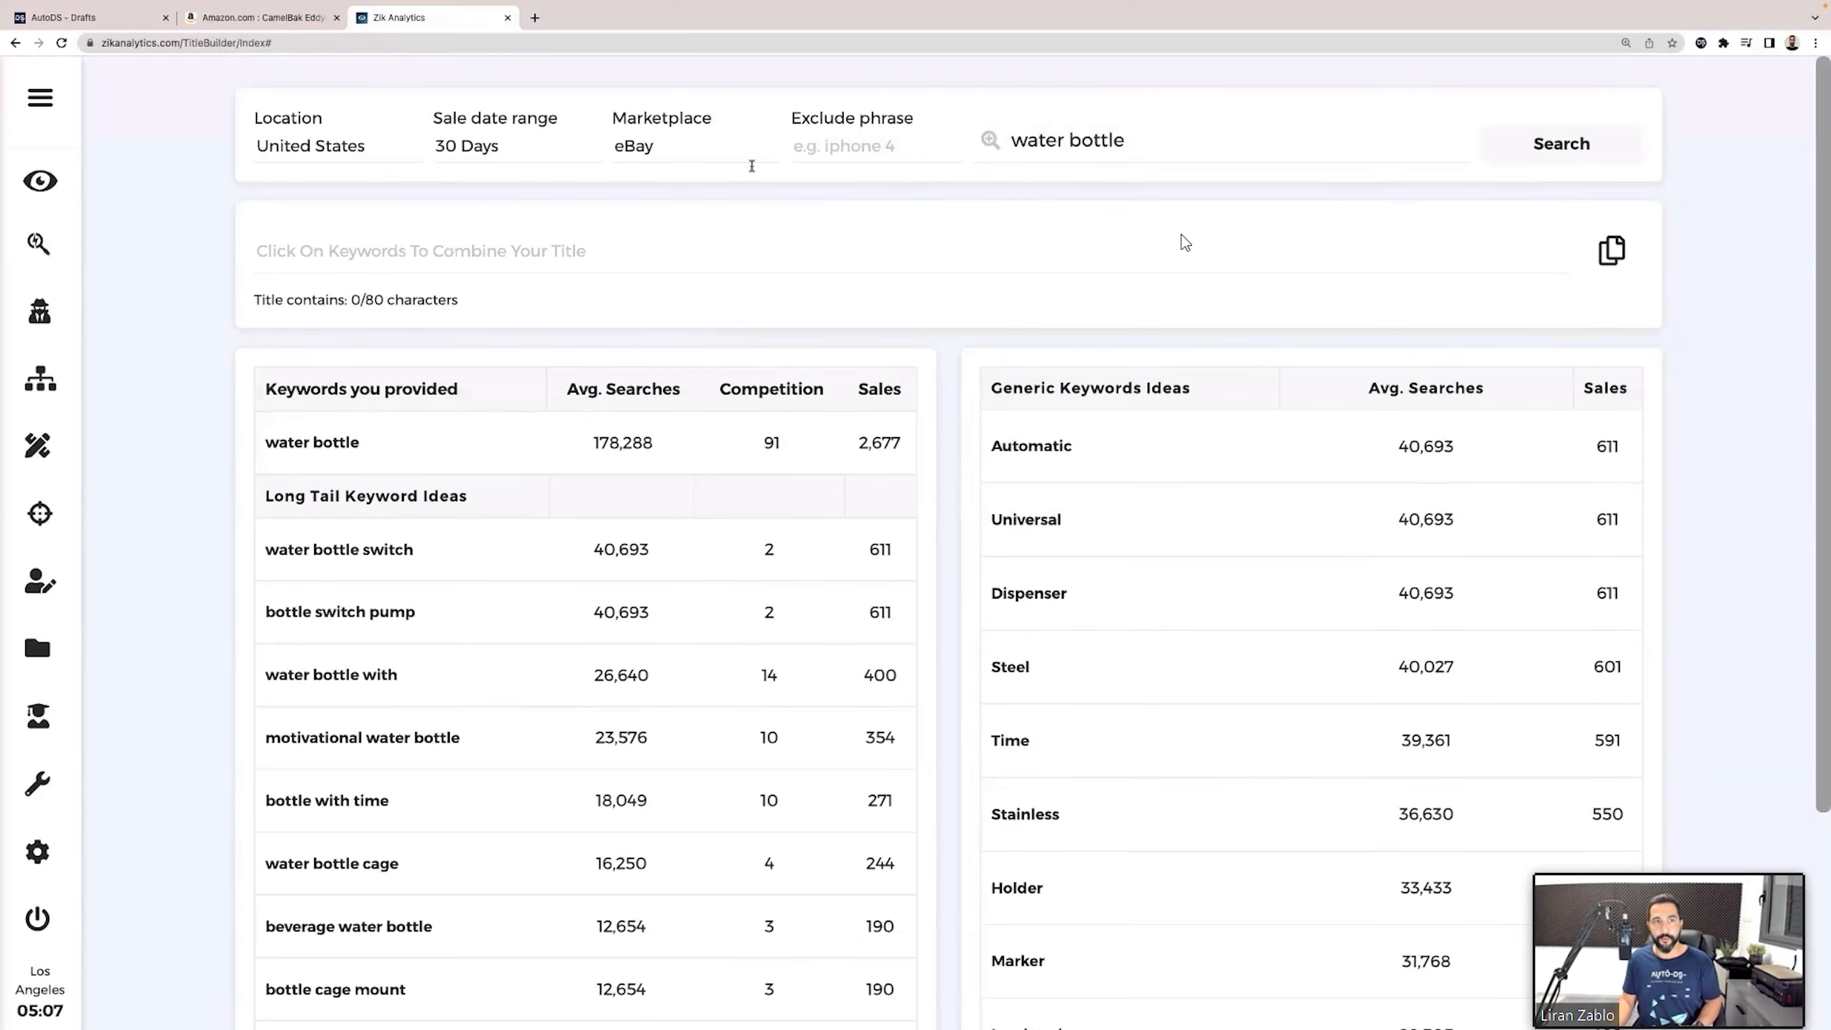
pyautogui.click(203, 20)
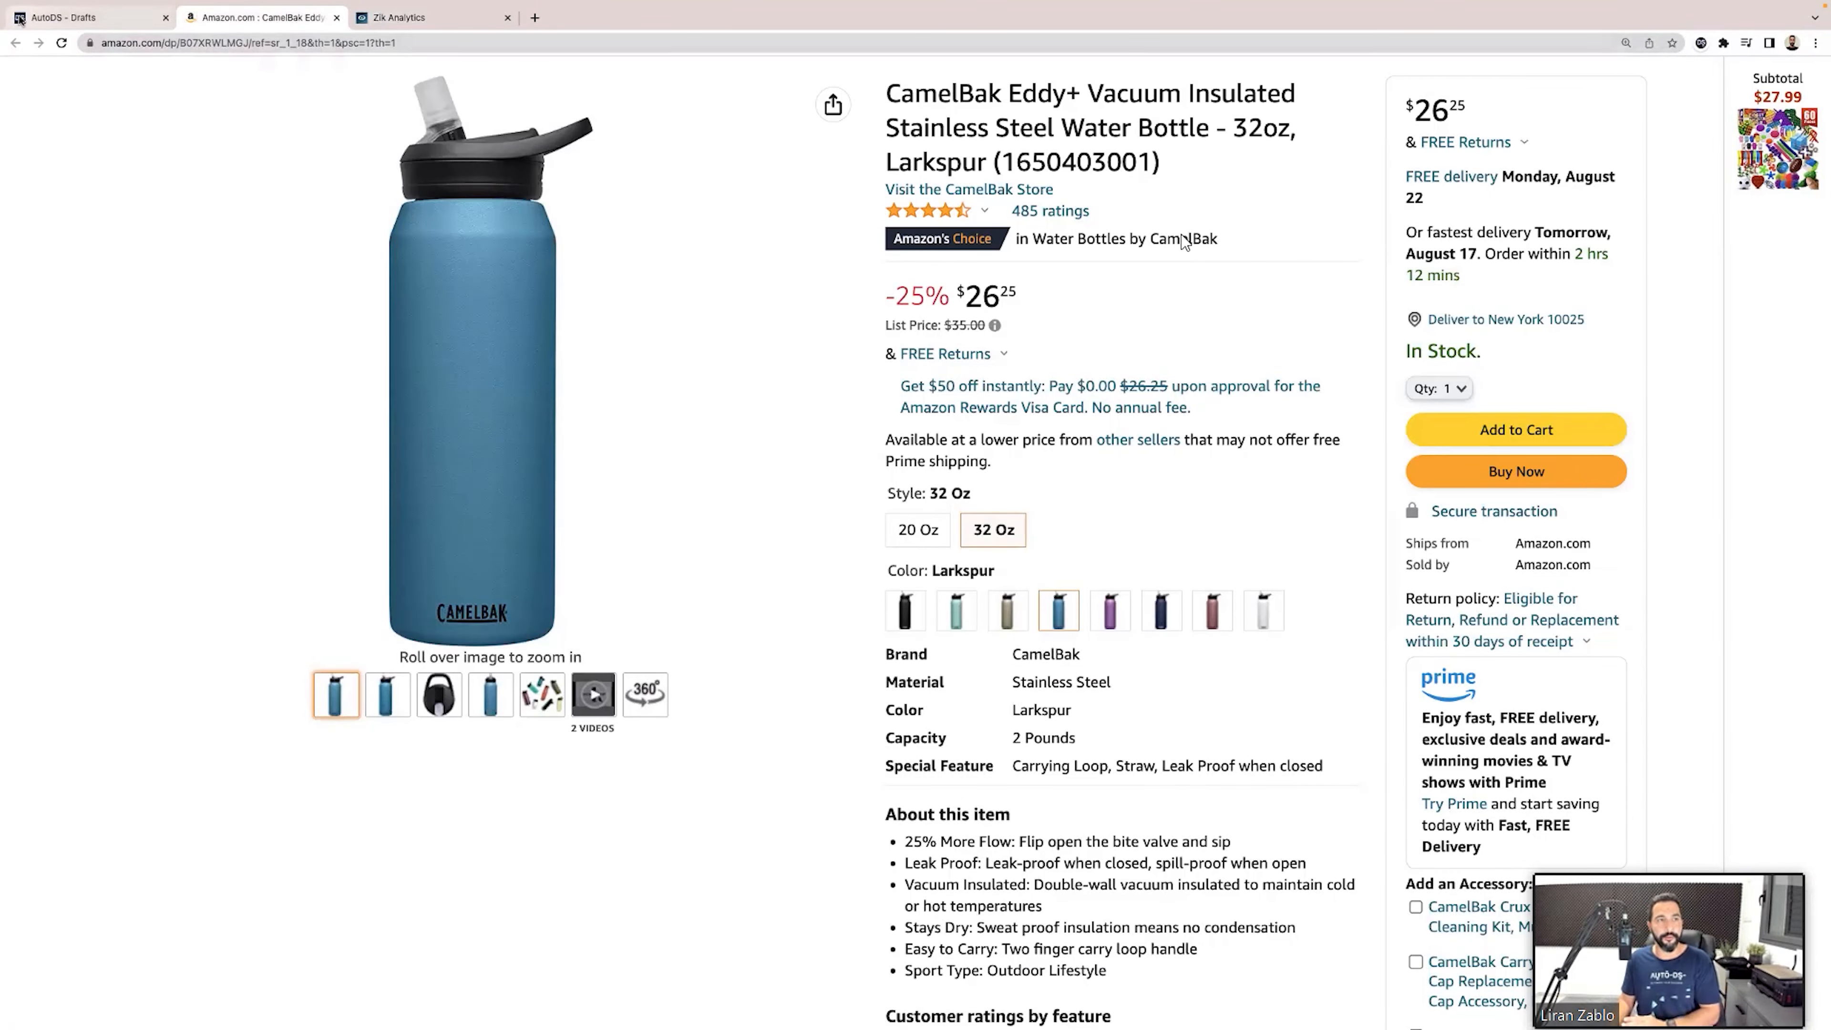
pyautogui.click(124, 19)
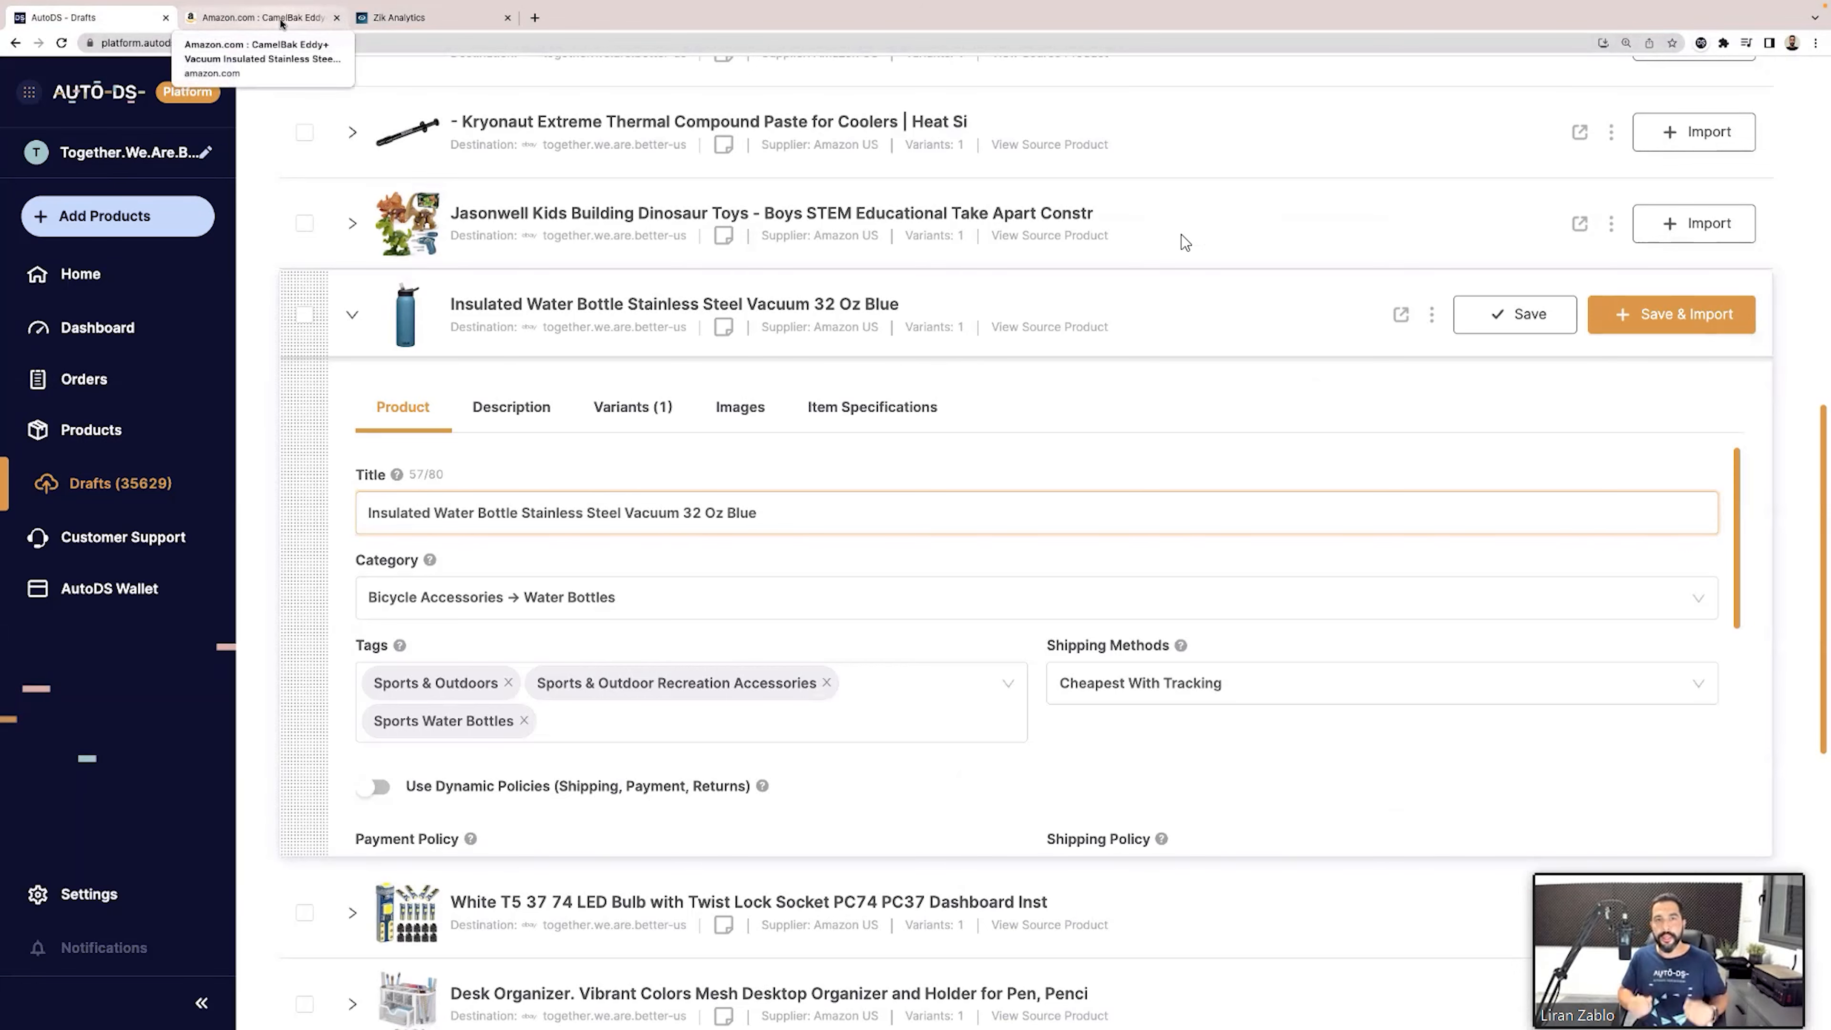
# Open the bottle's customer reviews on Amazon, examine the frequently mentioned phrases and filter the reviews by "leak proof".
pyautogui.click(282, 23)
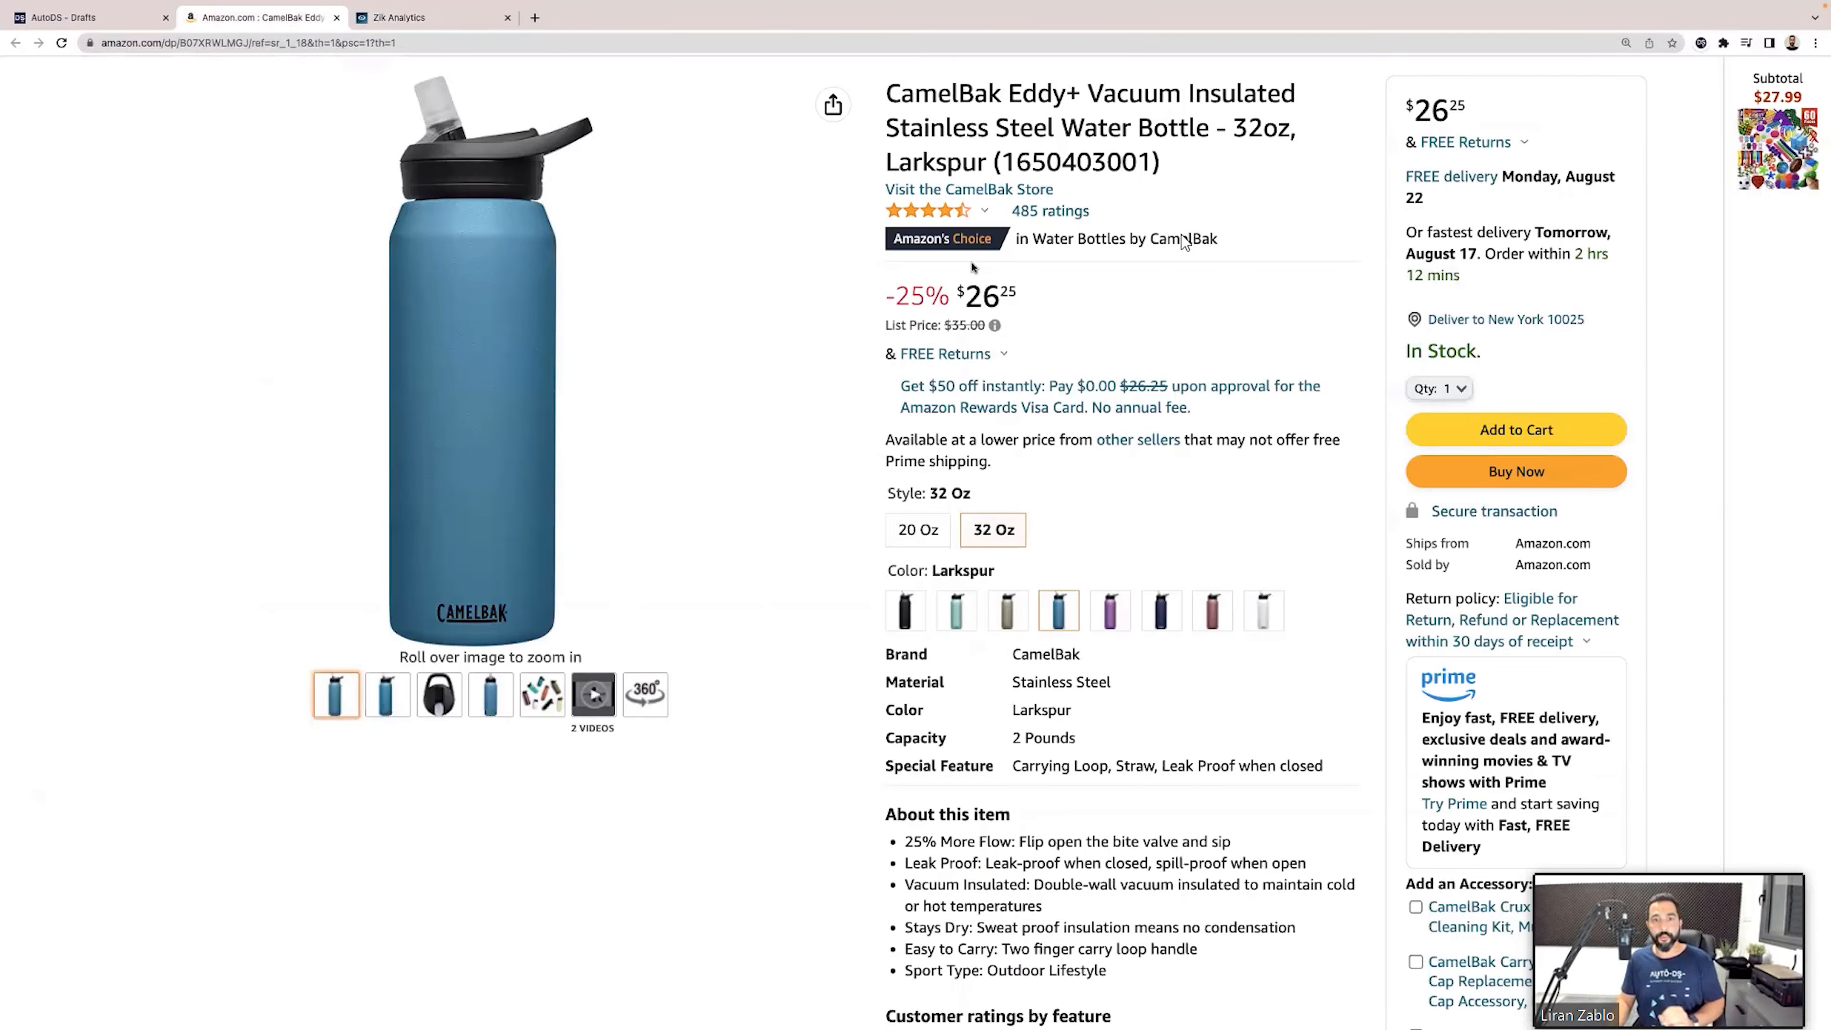
pyautogui.scroll(1, 1186, 277)
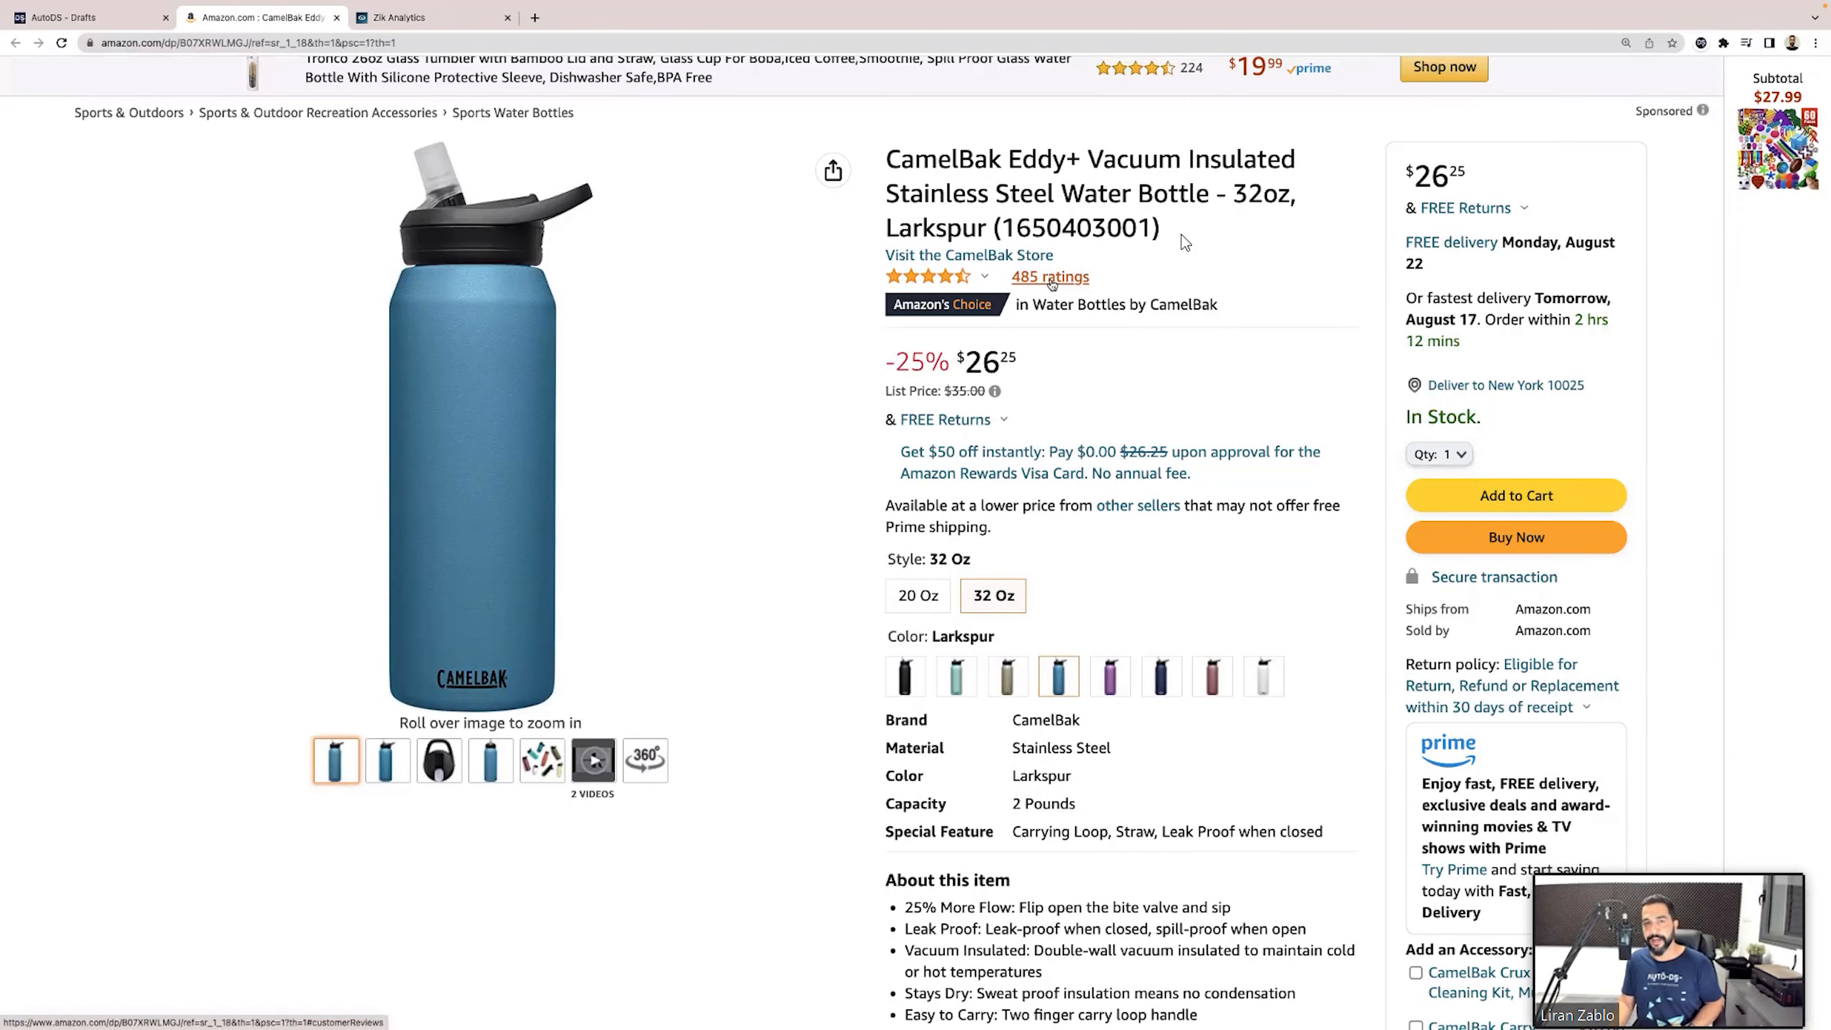
pyautogui.click(1052, 277)
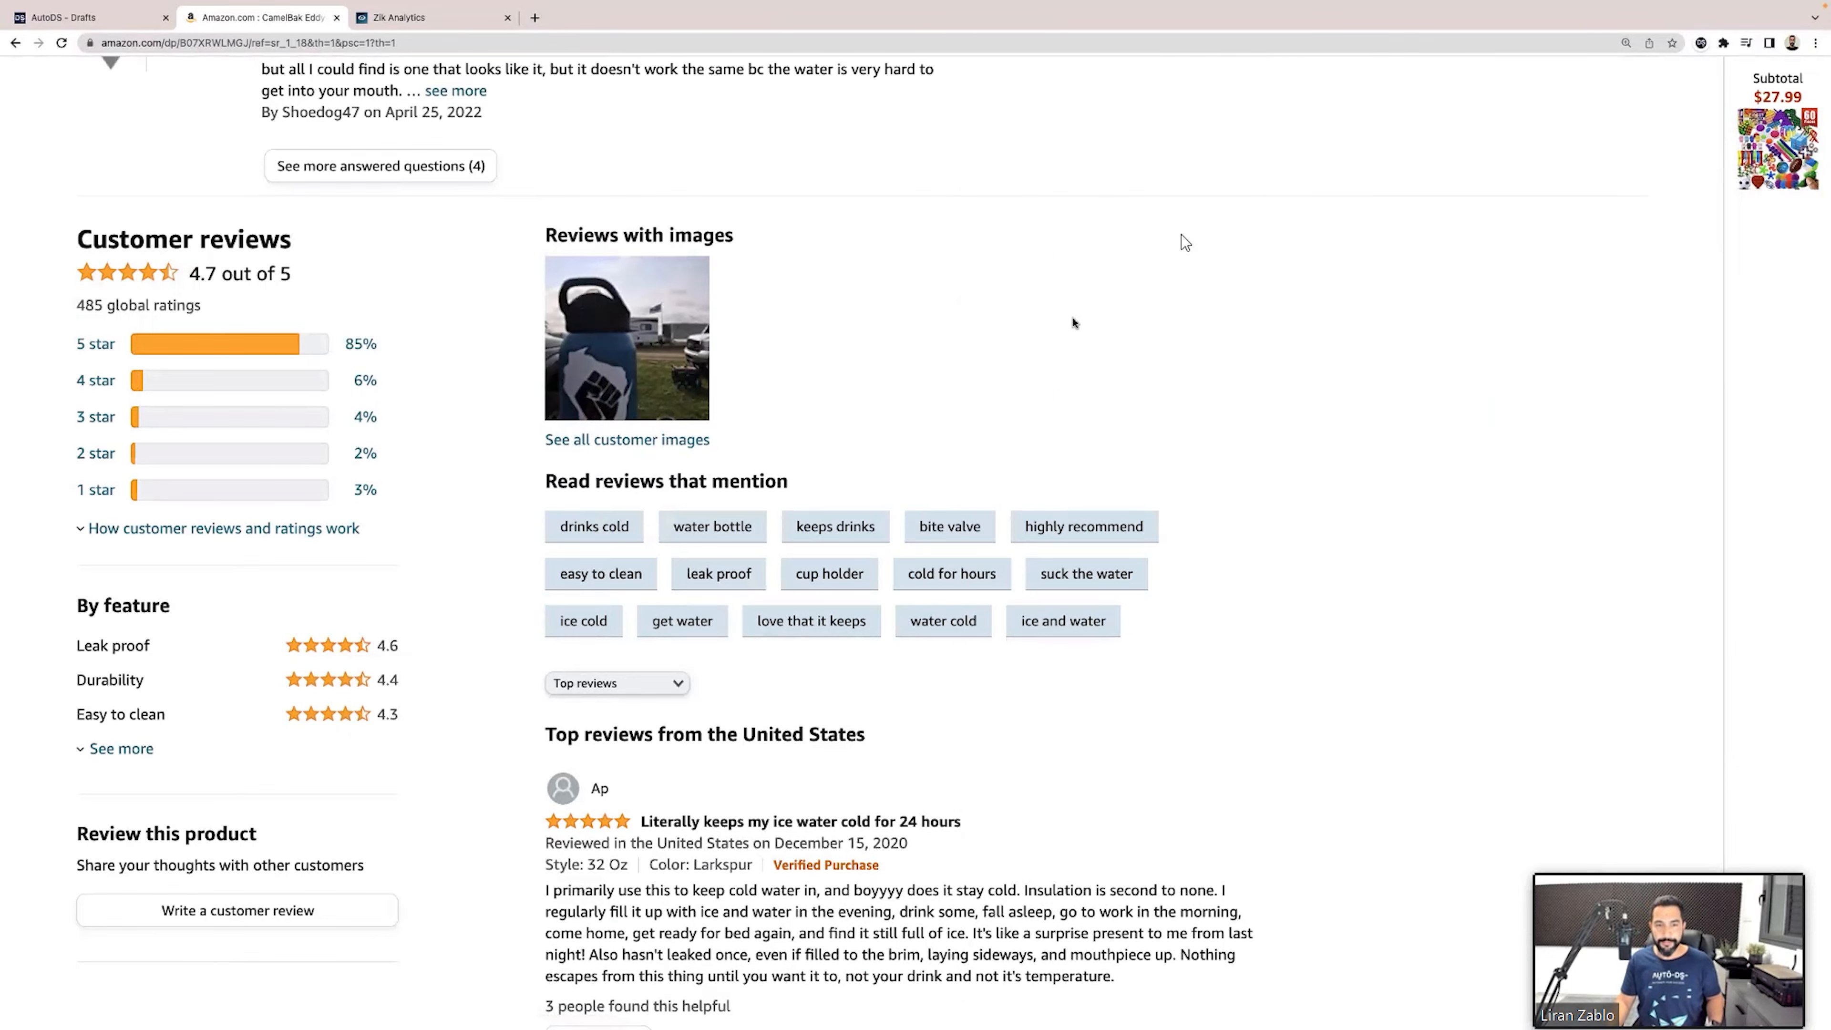
pyautogui.hotkey('ctrl', '+')
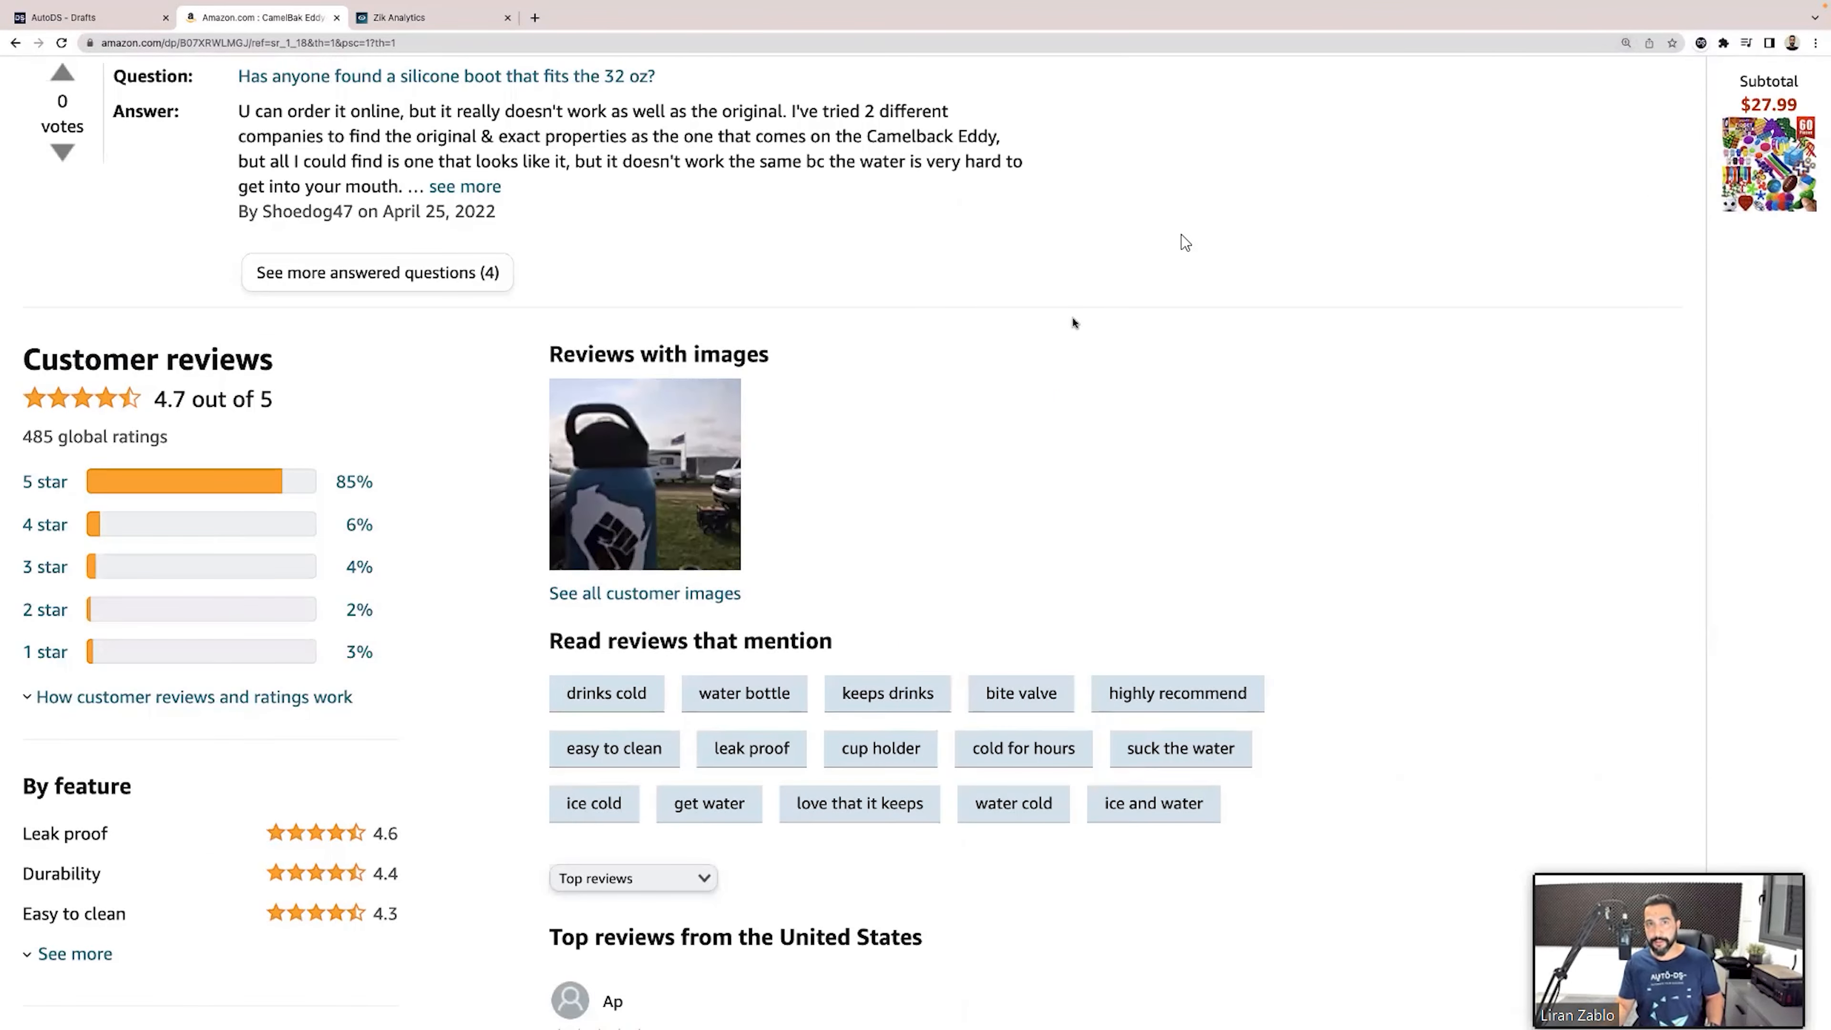
pyautogui.scroll(-3, 1074, 323)
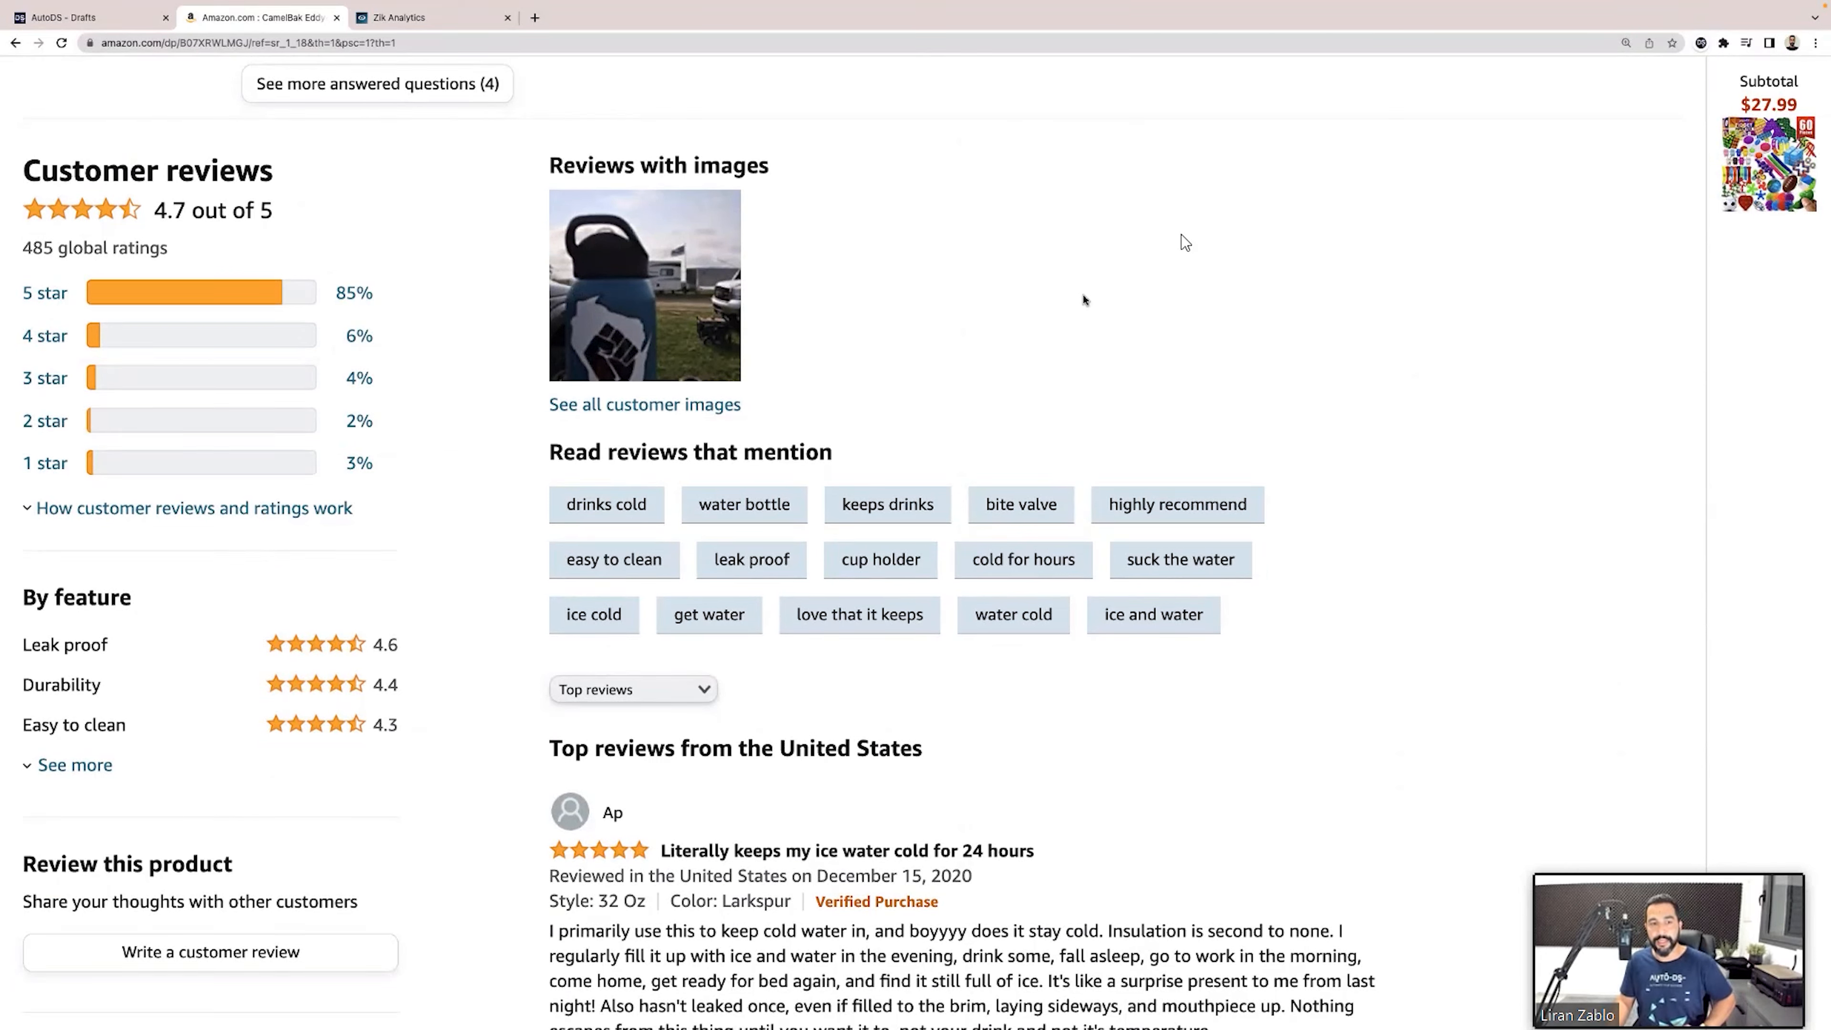
pyautogui.scroll(-3, 1083, 297)
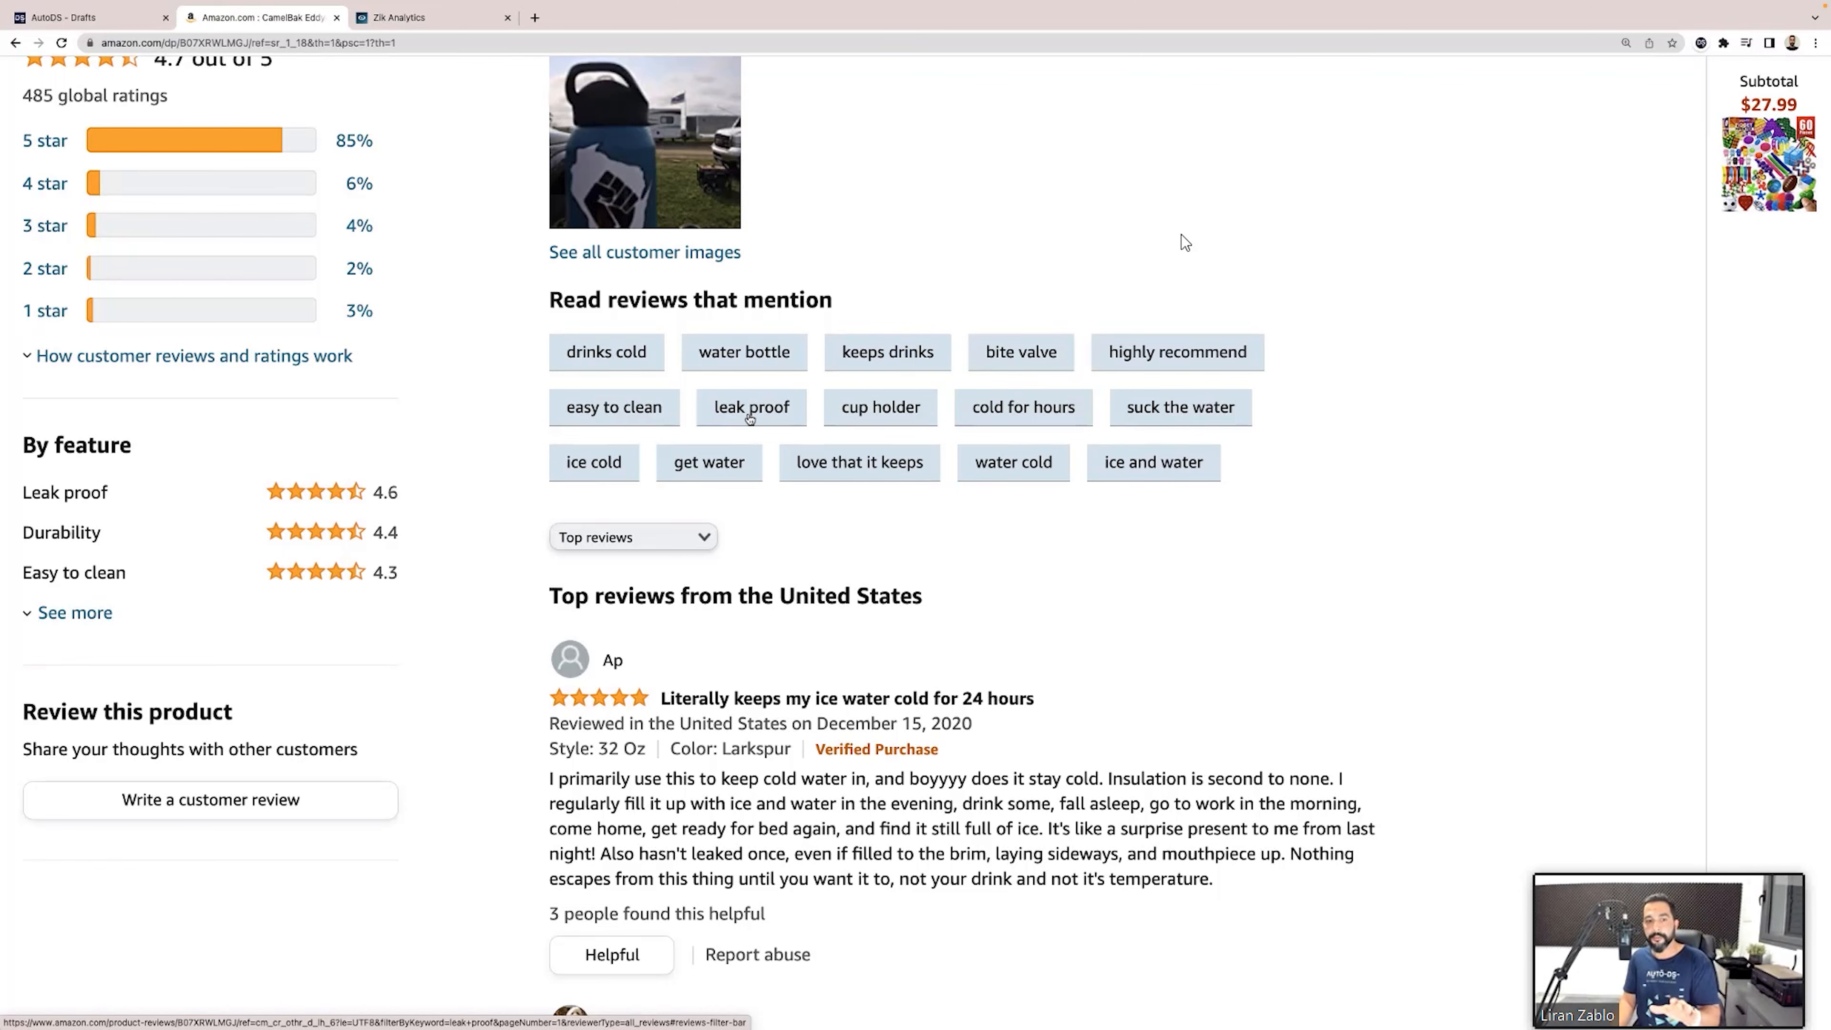
pyautogui.click(752, 412)
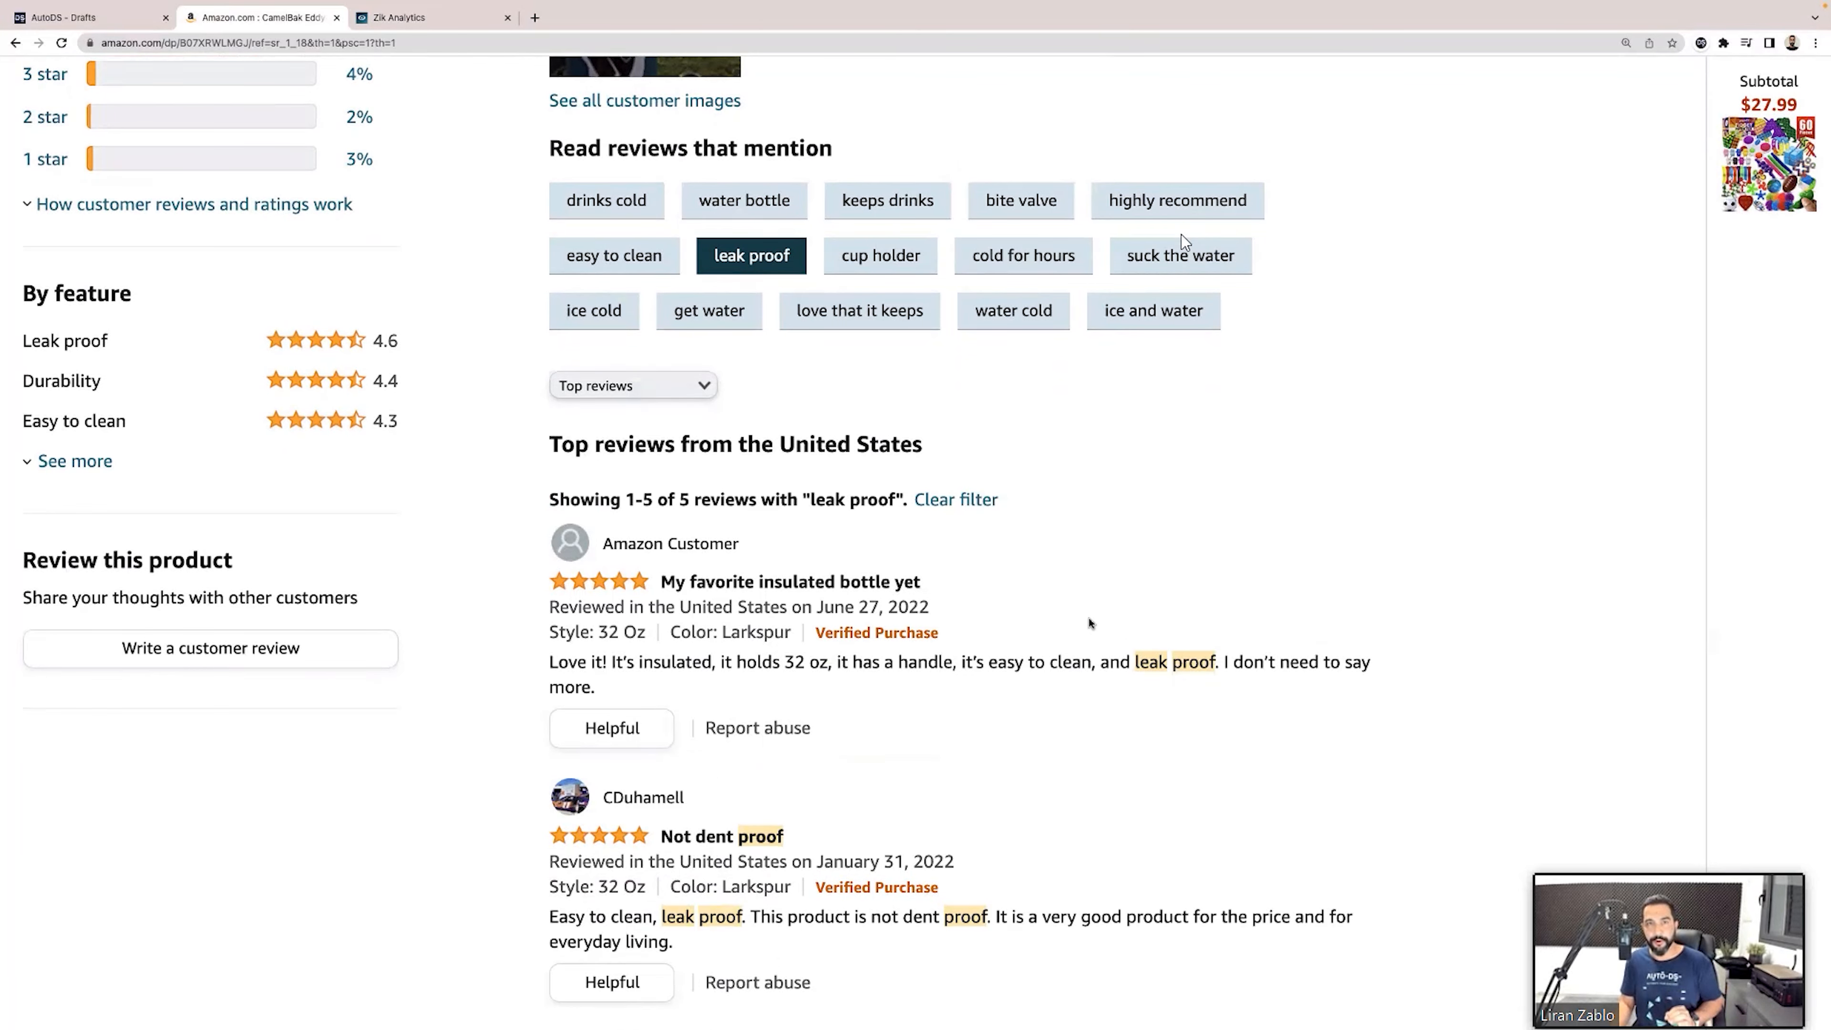
# Read the bottle's Amazon reviews mentioning "leak proof" and look over the frequently mentioned phrases and related products.
pyautogui.scroll(-1, 1089, 618)
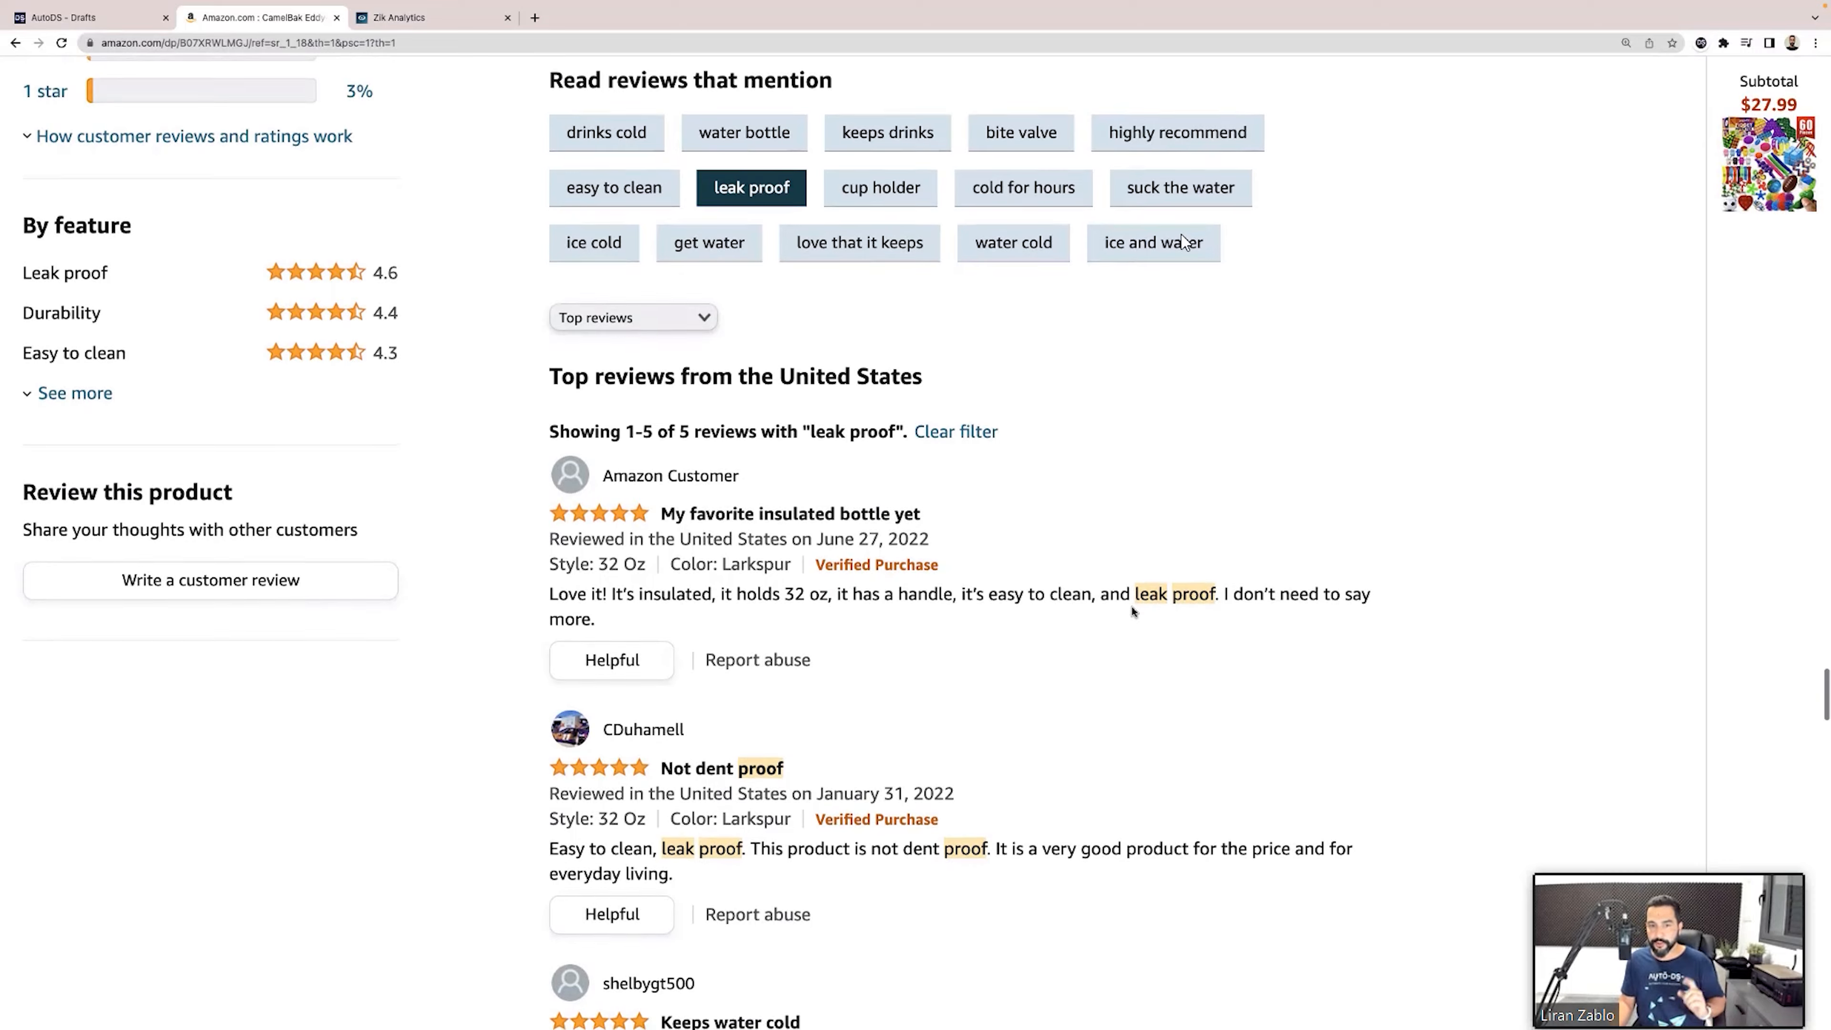
pyautogui.scroll(-2, 1139, 607)
pyautogui.scroll(-5, 1130, 611)
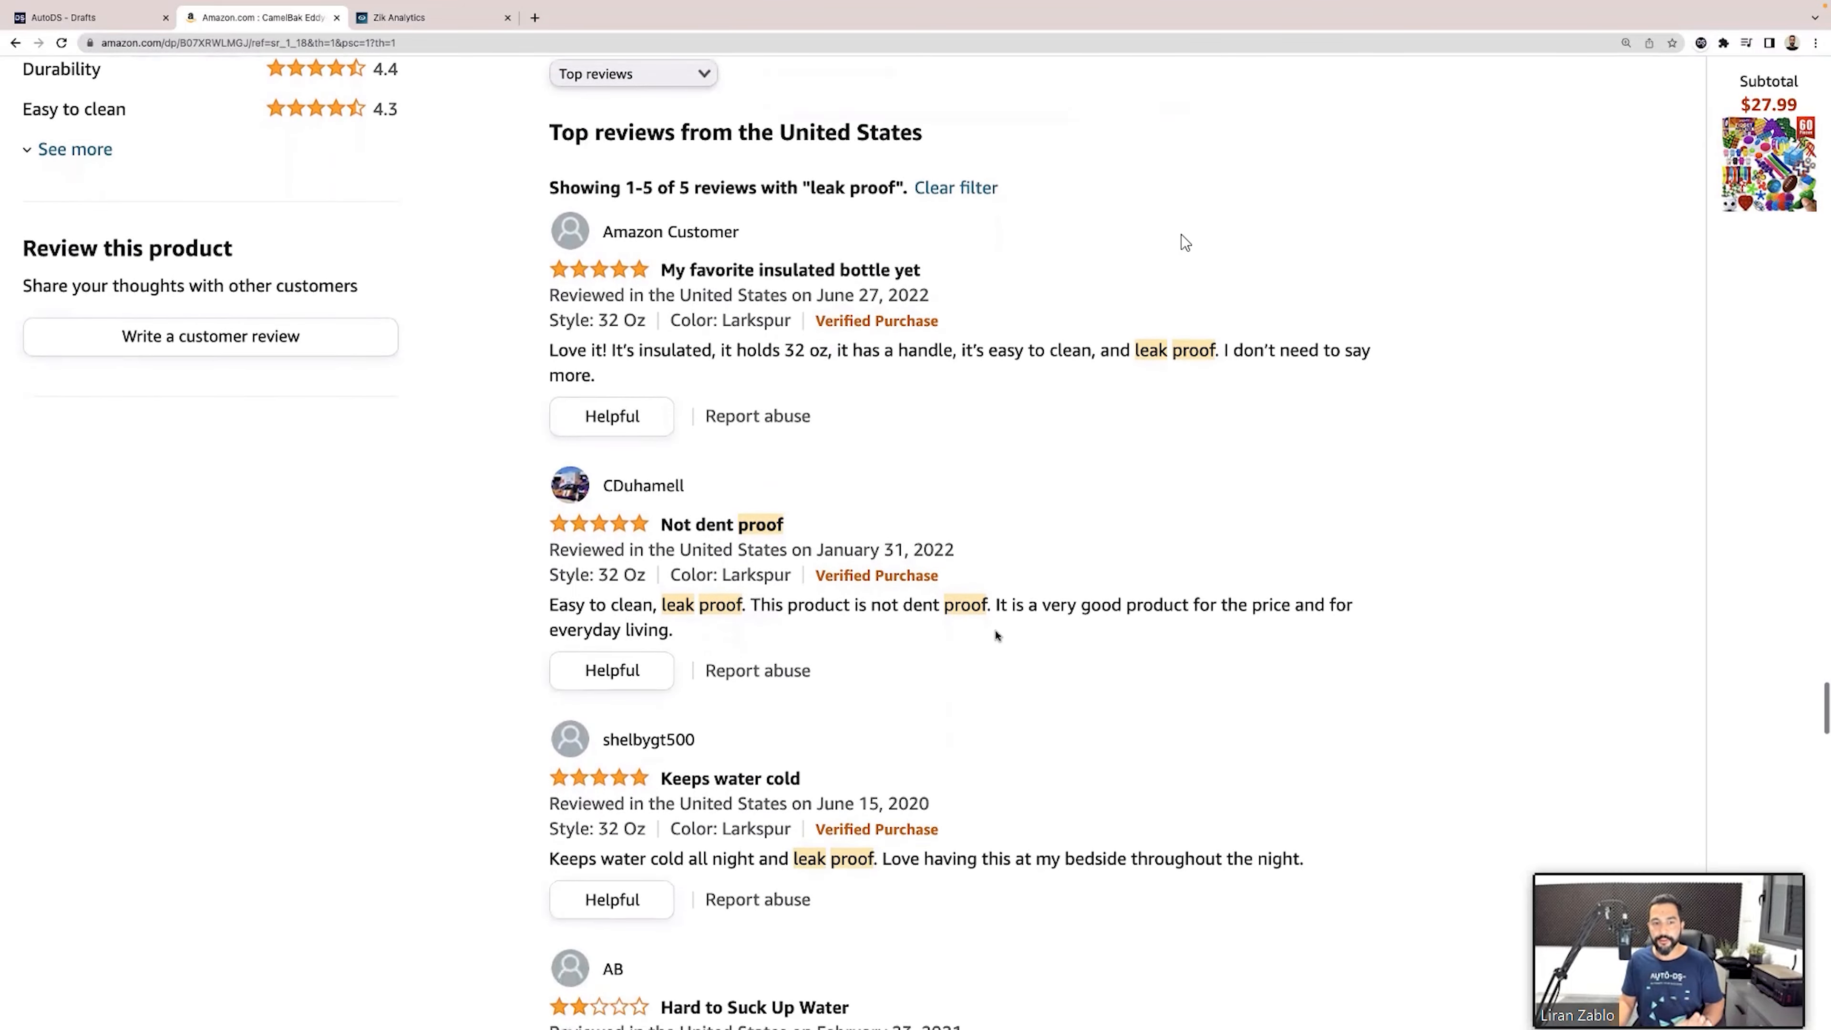
pyautogui.scroll(-7, 1182, 235)
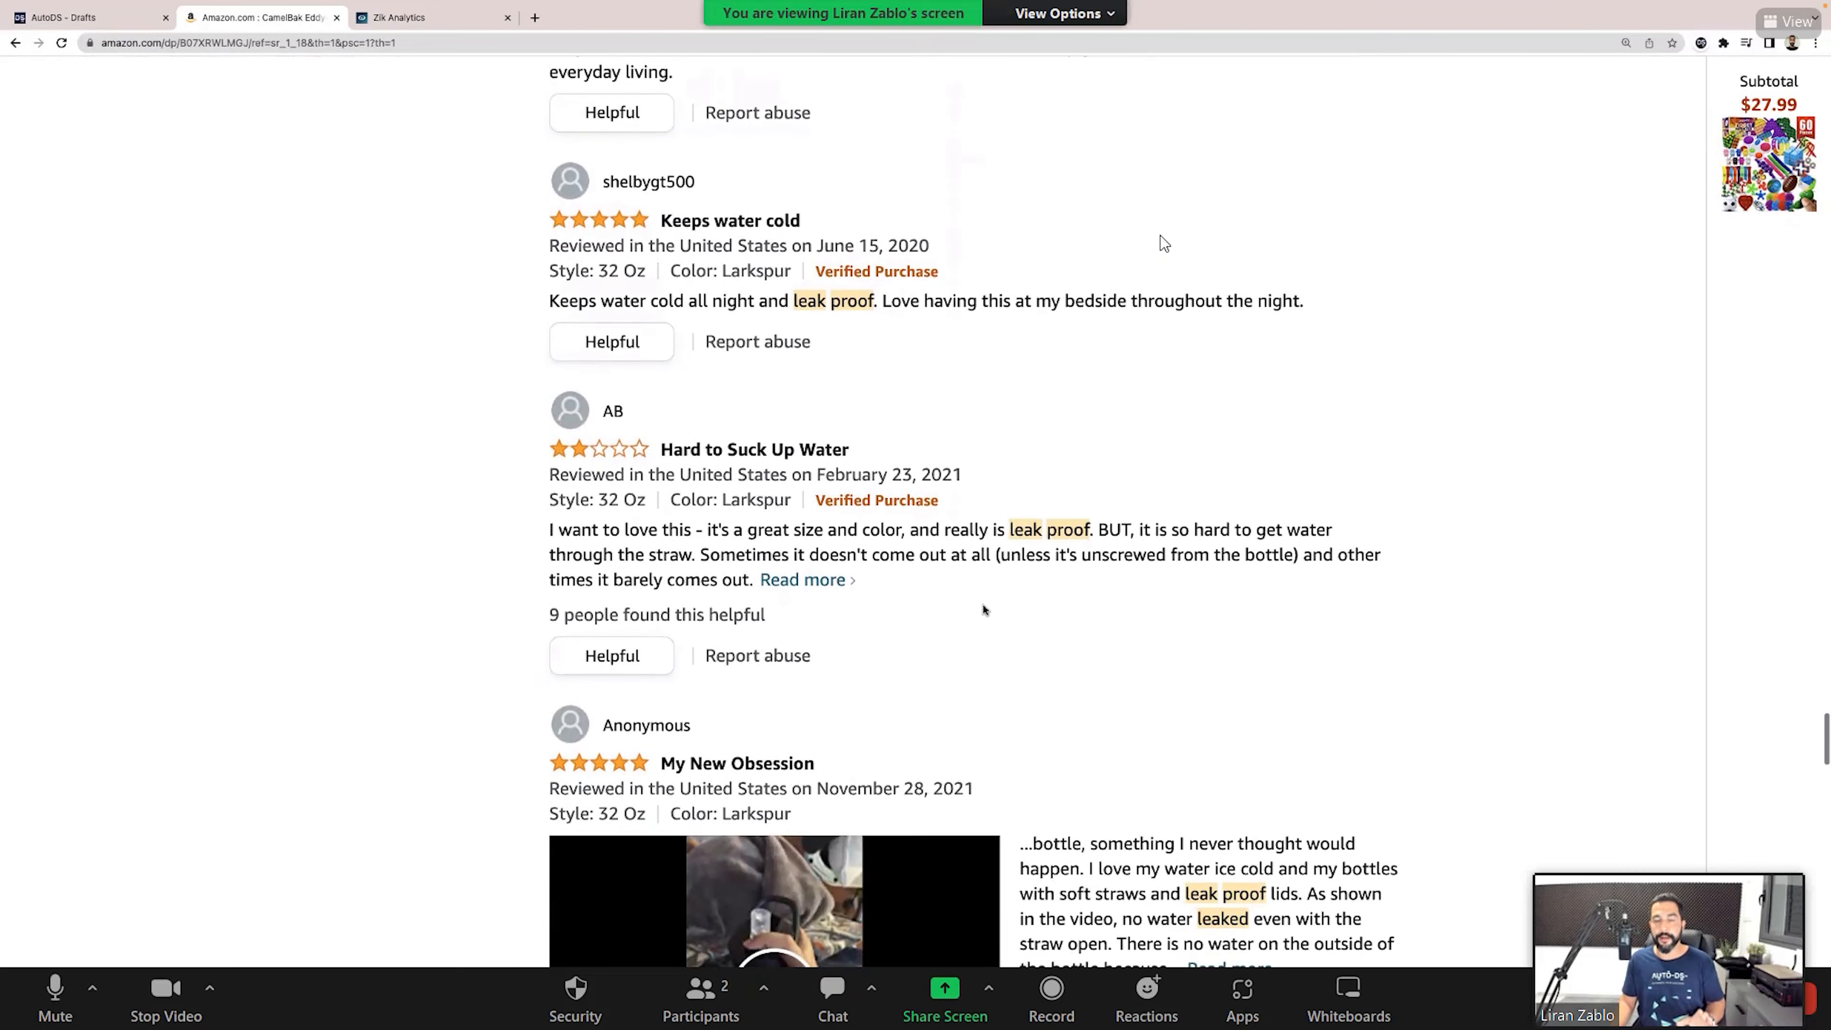
pyautogui.scroll(20, 1218, 582)
pyautogui.scroll(-10, 1267, 444)
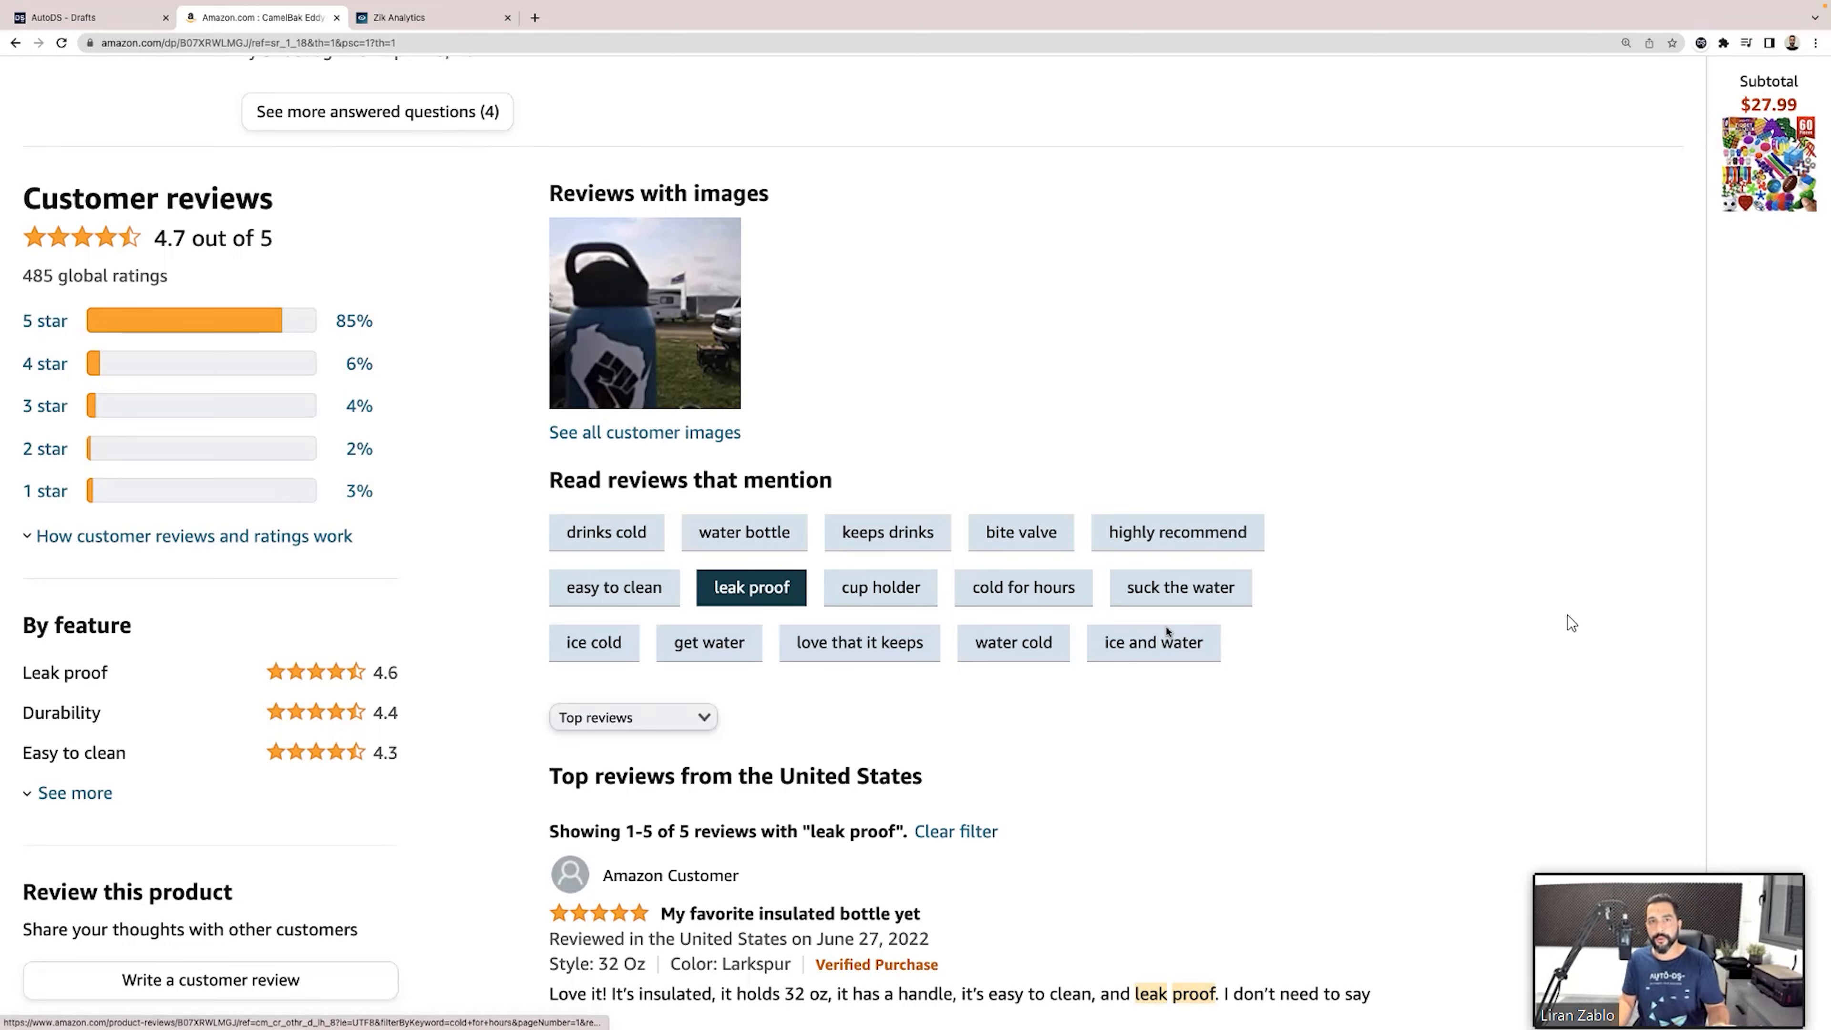
pyautogui.scroll(-5, 809, 546)
pyautogui.scroll(-15, 1568, 615)
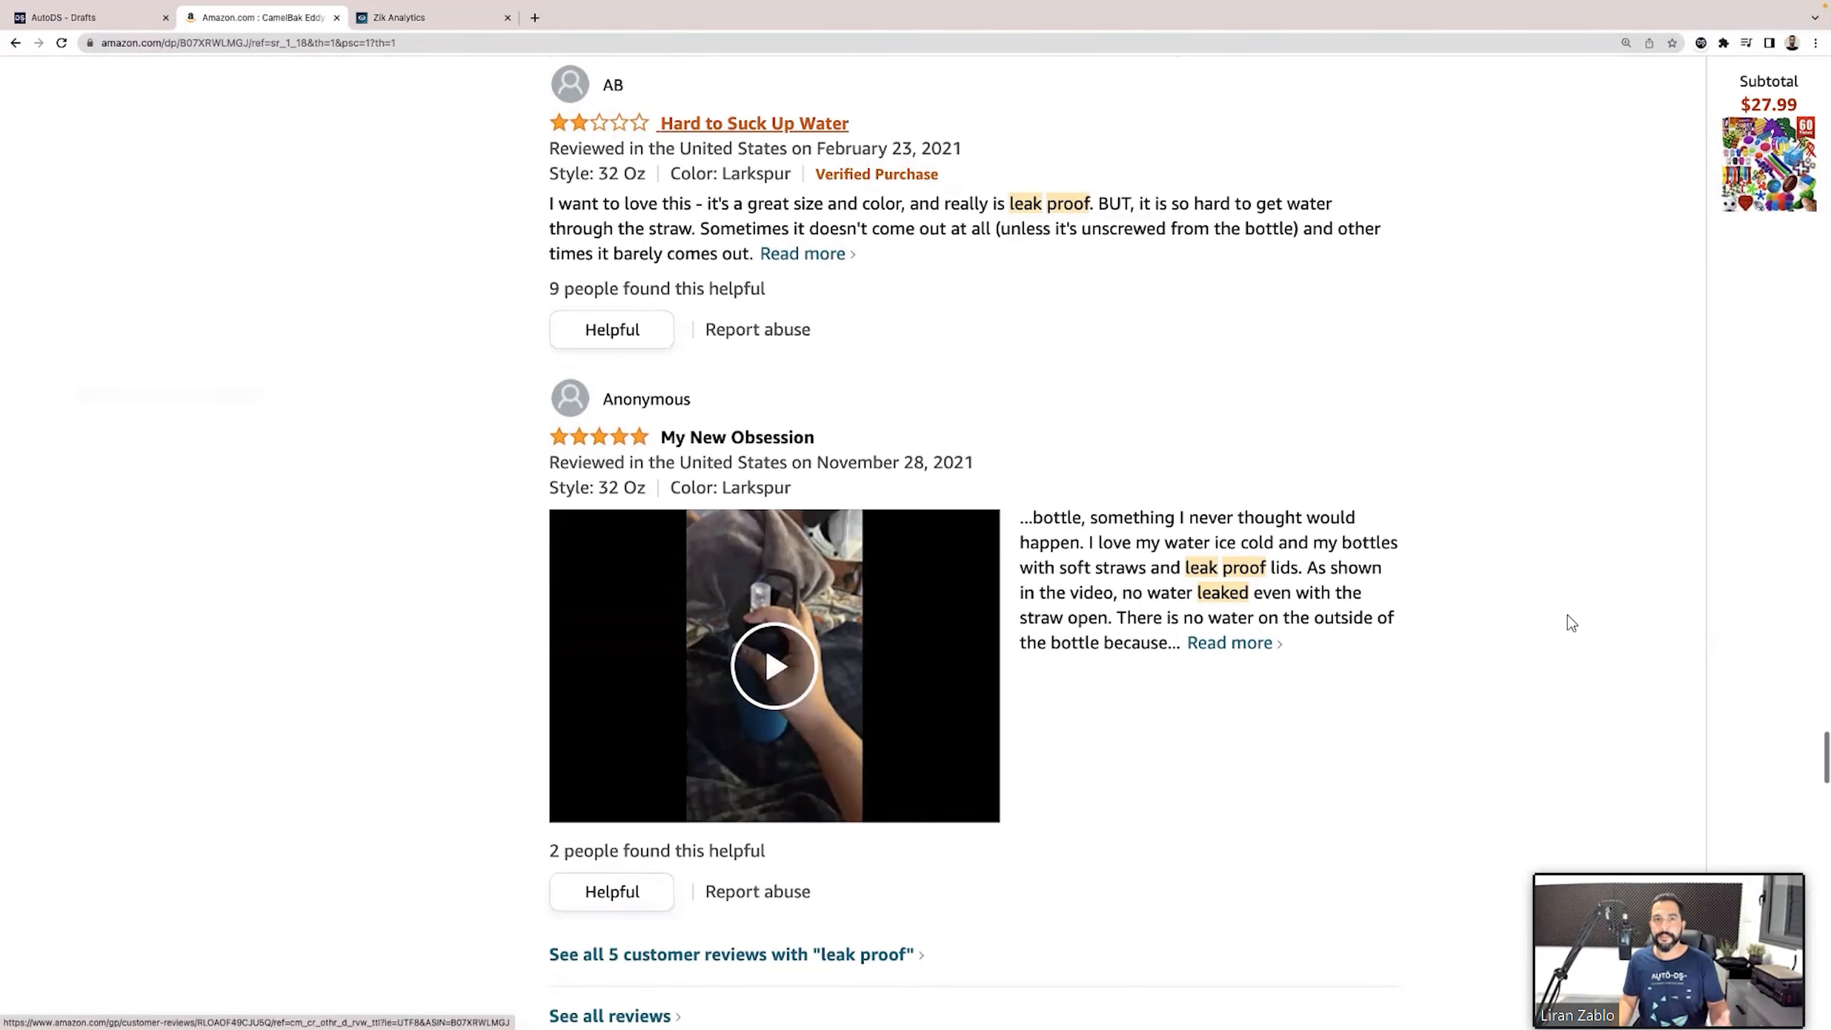
pyautogui.scroll(-15, 1567, 615)
pyautogui.scroll(12, 1568, 615)
pyautogui.scroll(20, 1567, 615)
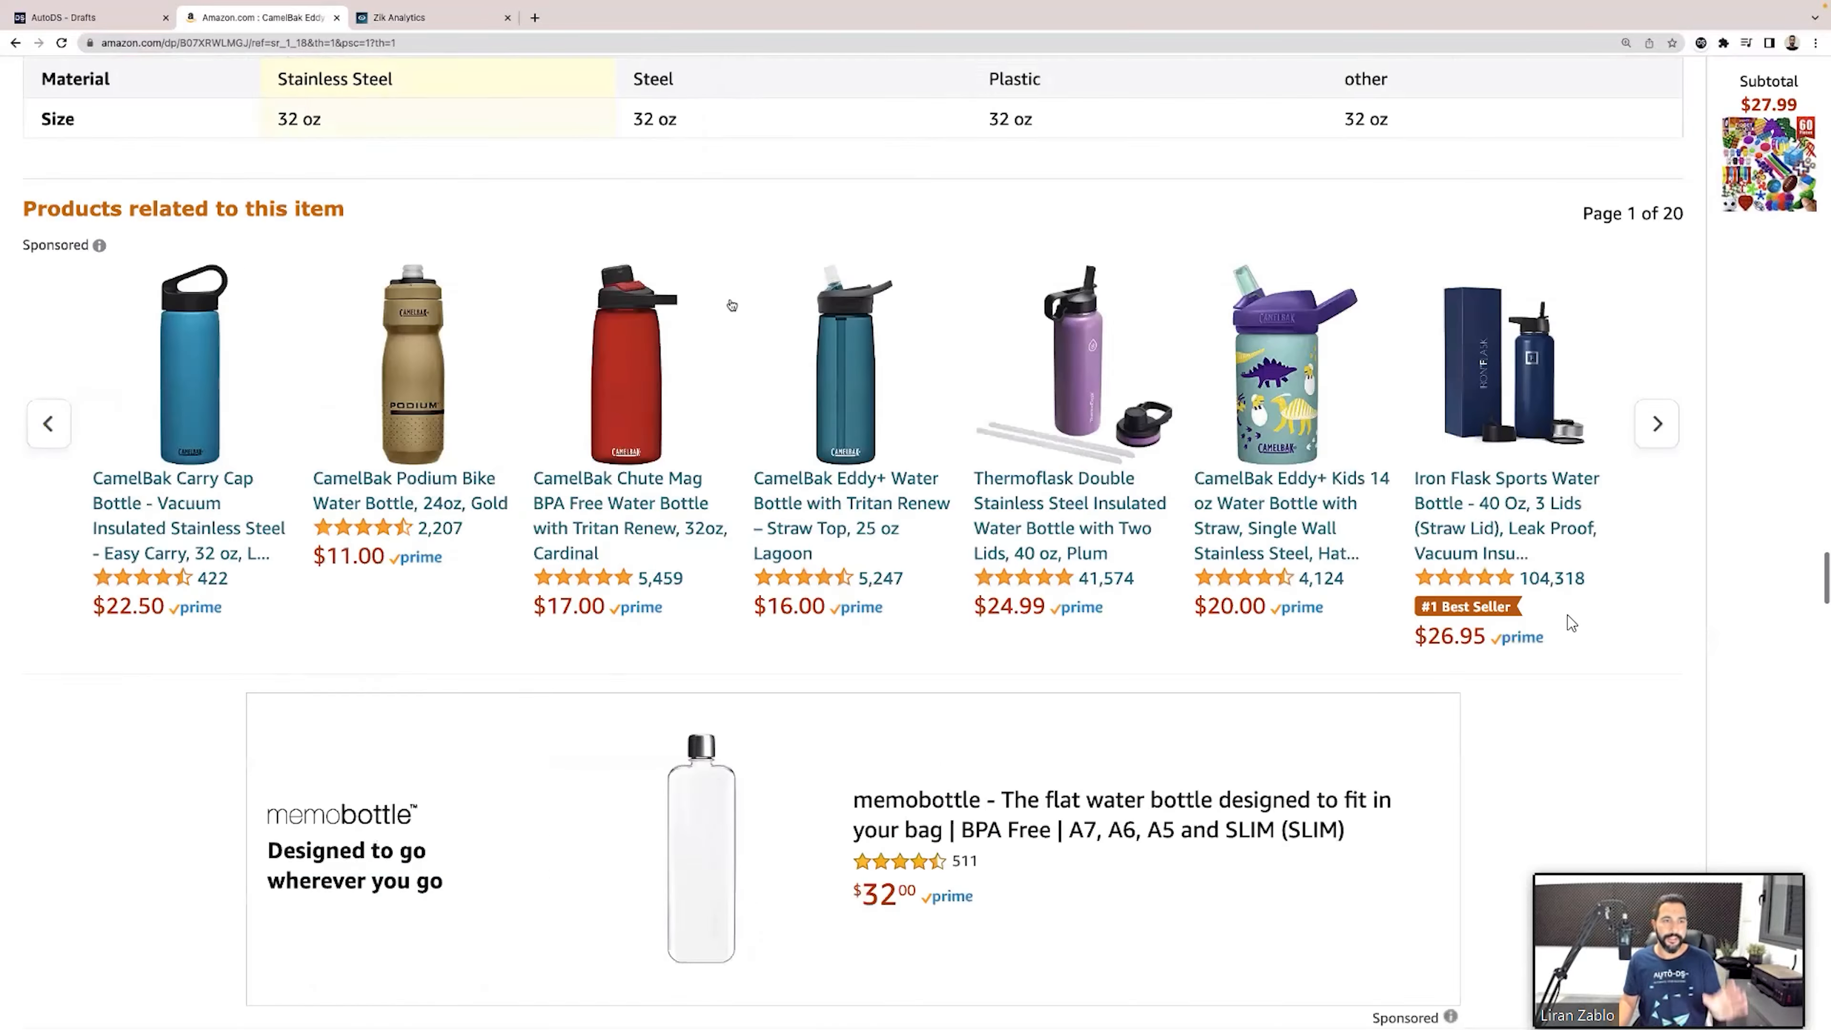
pyautogui.scroll(20, 1568, 615)
pyautogui.scroll(-8, 1568, 615)
# Append "Leak Proof" to the end of the insulated water bottle draft's title in AutoDS.
pyautogui.hotkey('ctrl', 'shift', 'Tab')
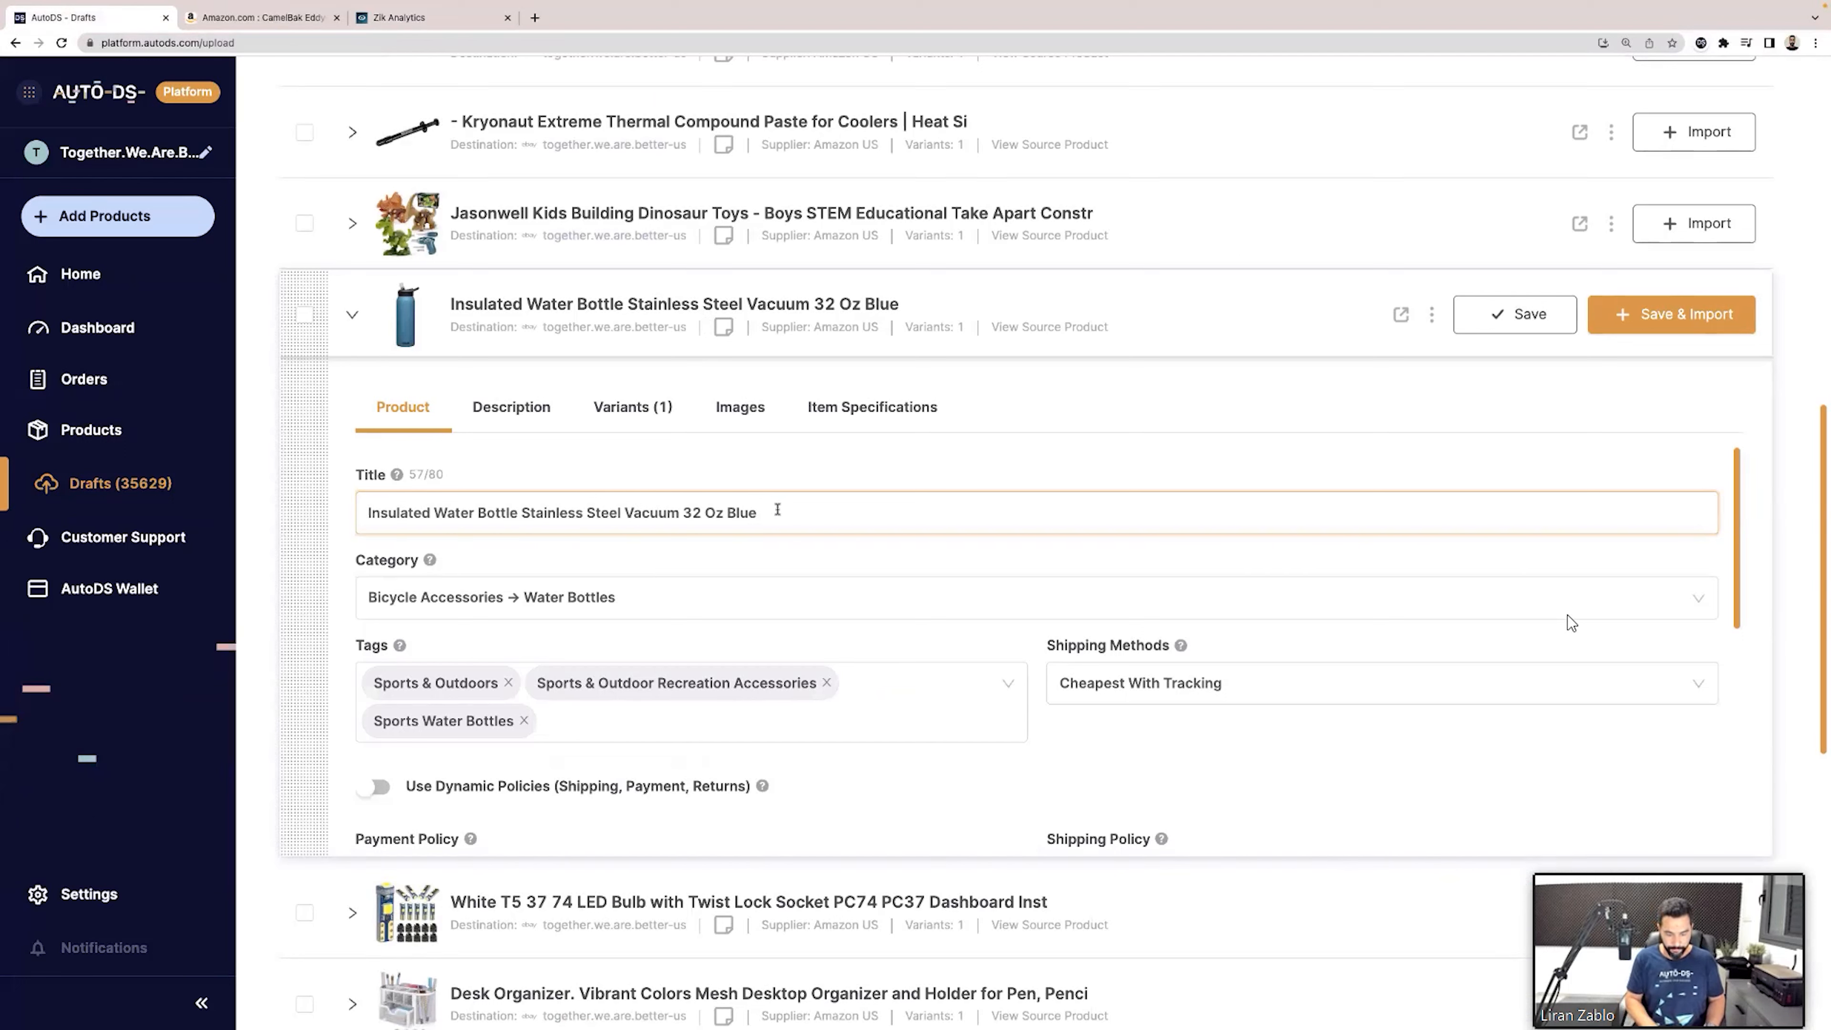
pyautogui.click(777, 509)
pyautogui.write('Leak Proof')
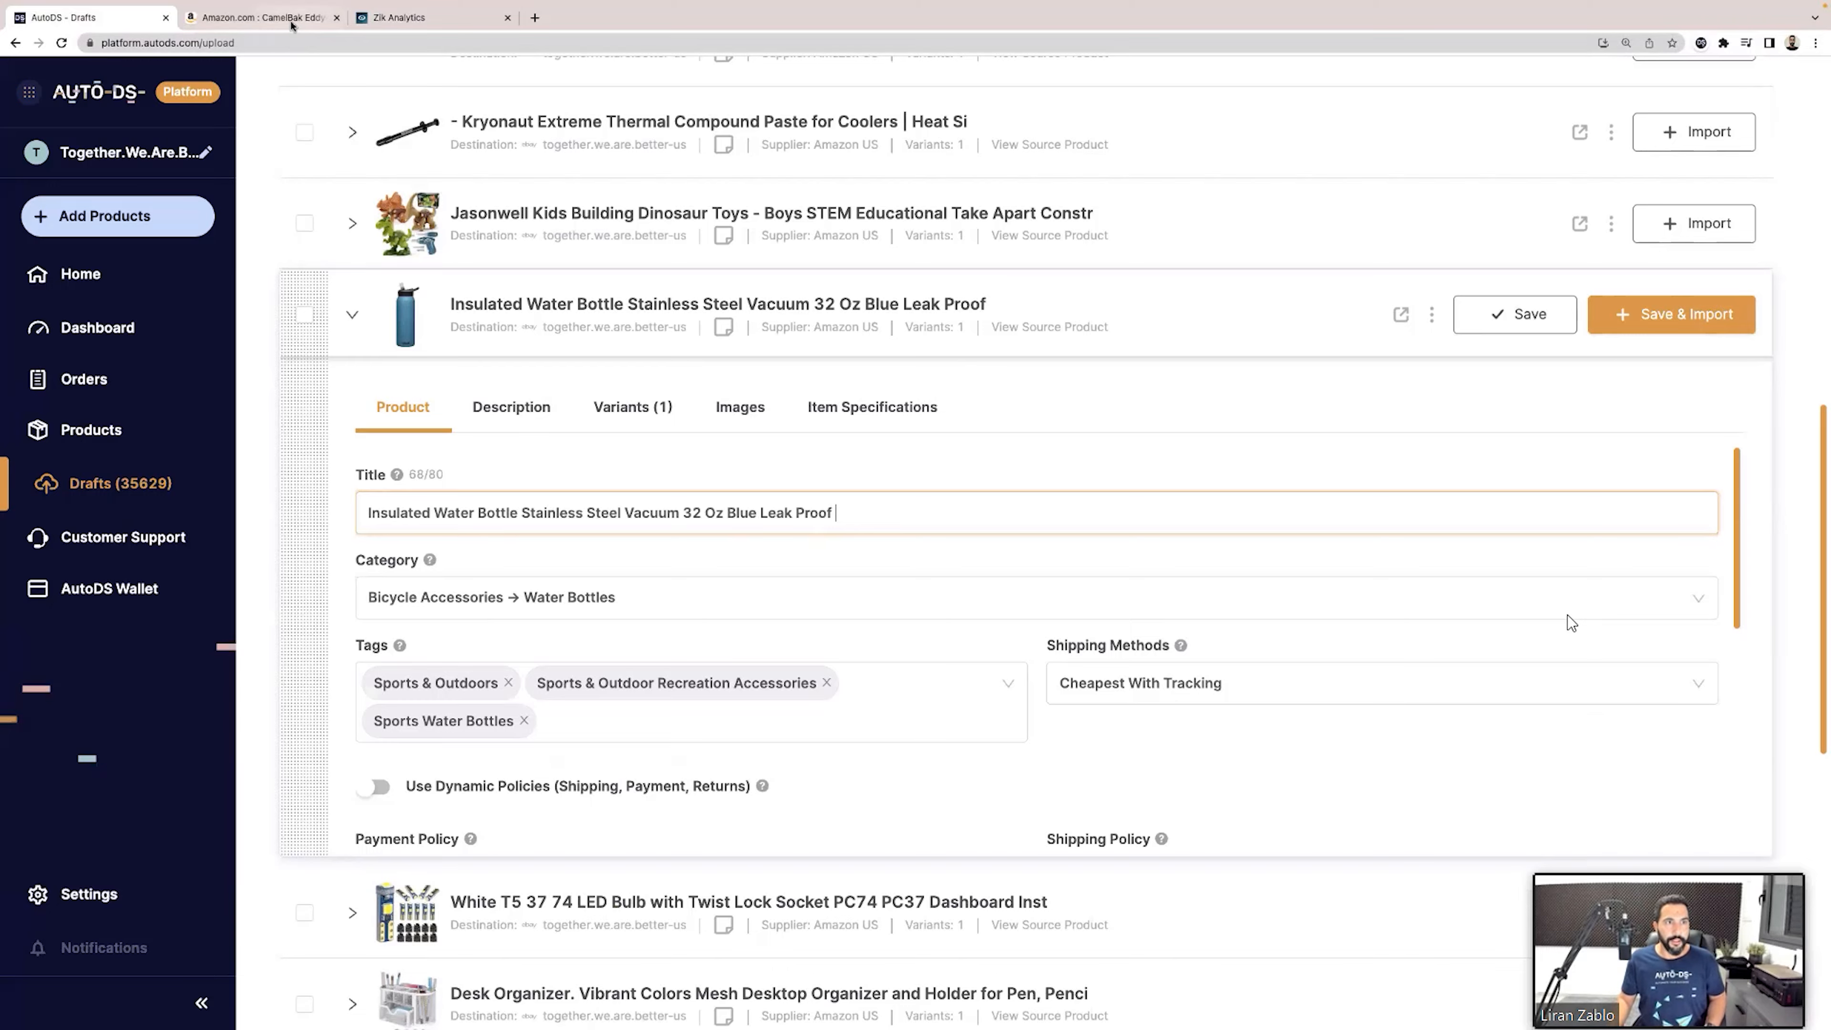
# Return to the bottle's Amazon reviews, filter them by "bite valve" and read the matching reviews.
pyautogui.hotkey('ctrl', 'Tab')
pyautogui.scroll(-10, 1567, 615)
pyautogui.scroll(-15, 1570, 621)
pyautogui.scroll(10, 1570, 622)
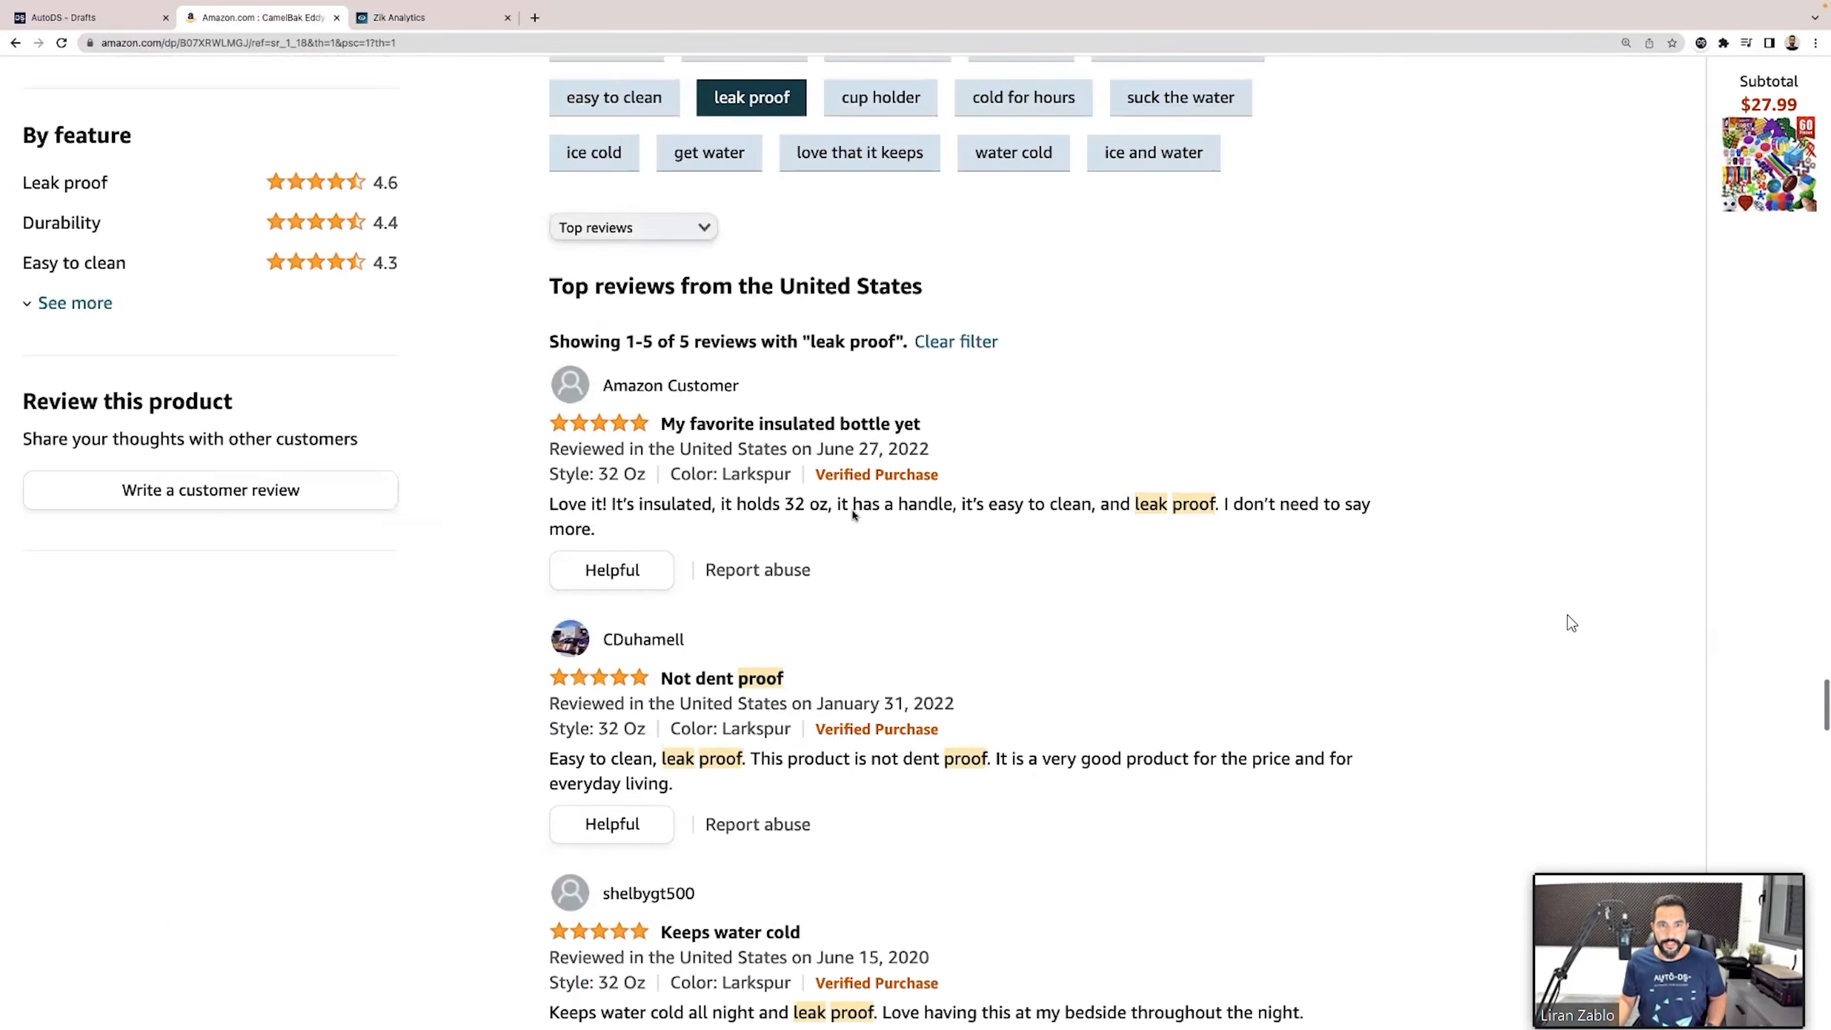
pyautogui.scroll(-5, 1570, 621)
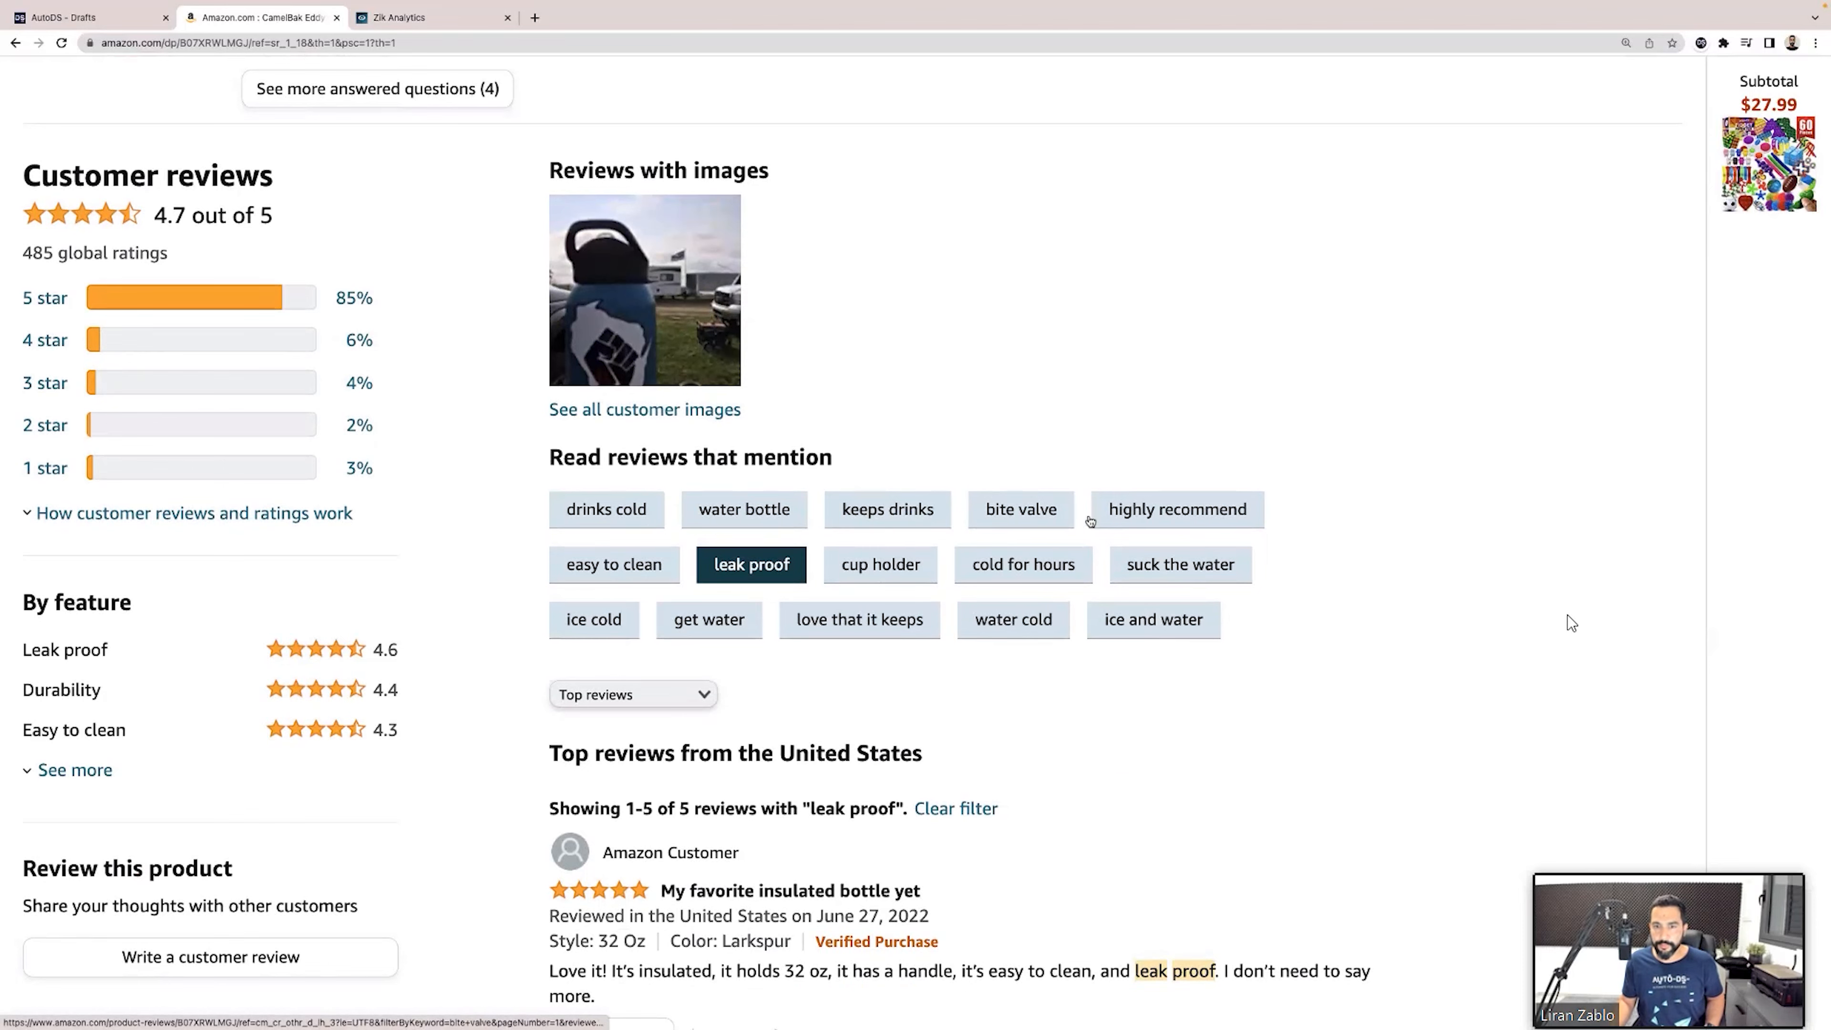
pyautogui.click(1035, 521)
pyautogui.scroll(-4, 1034, 504)
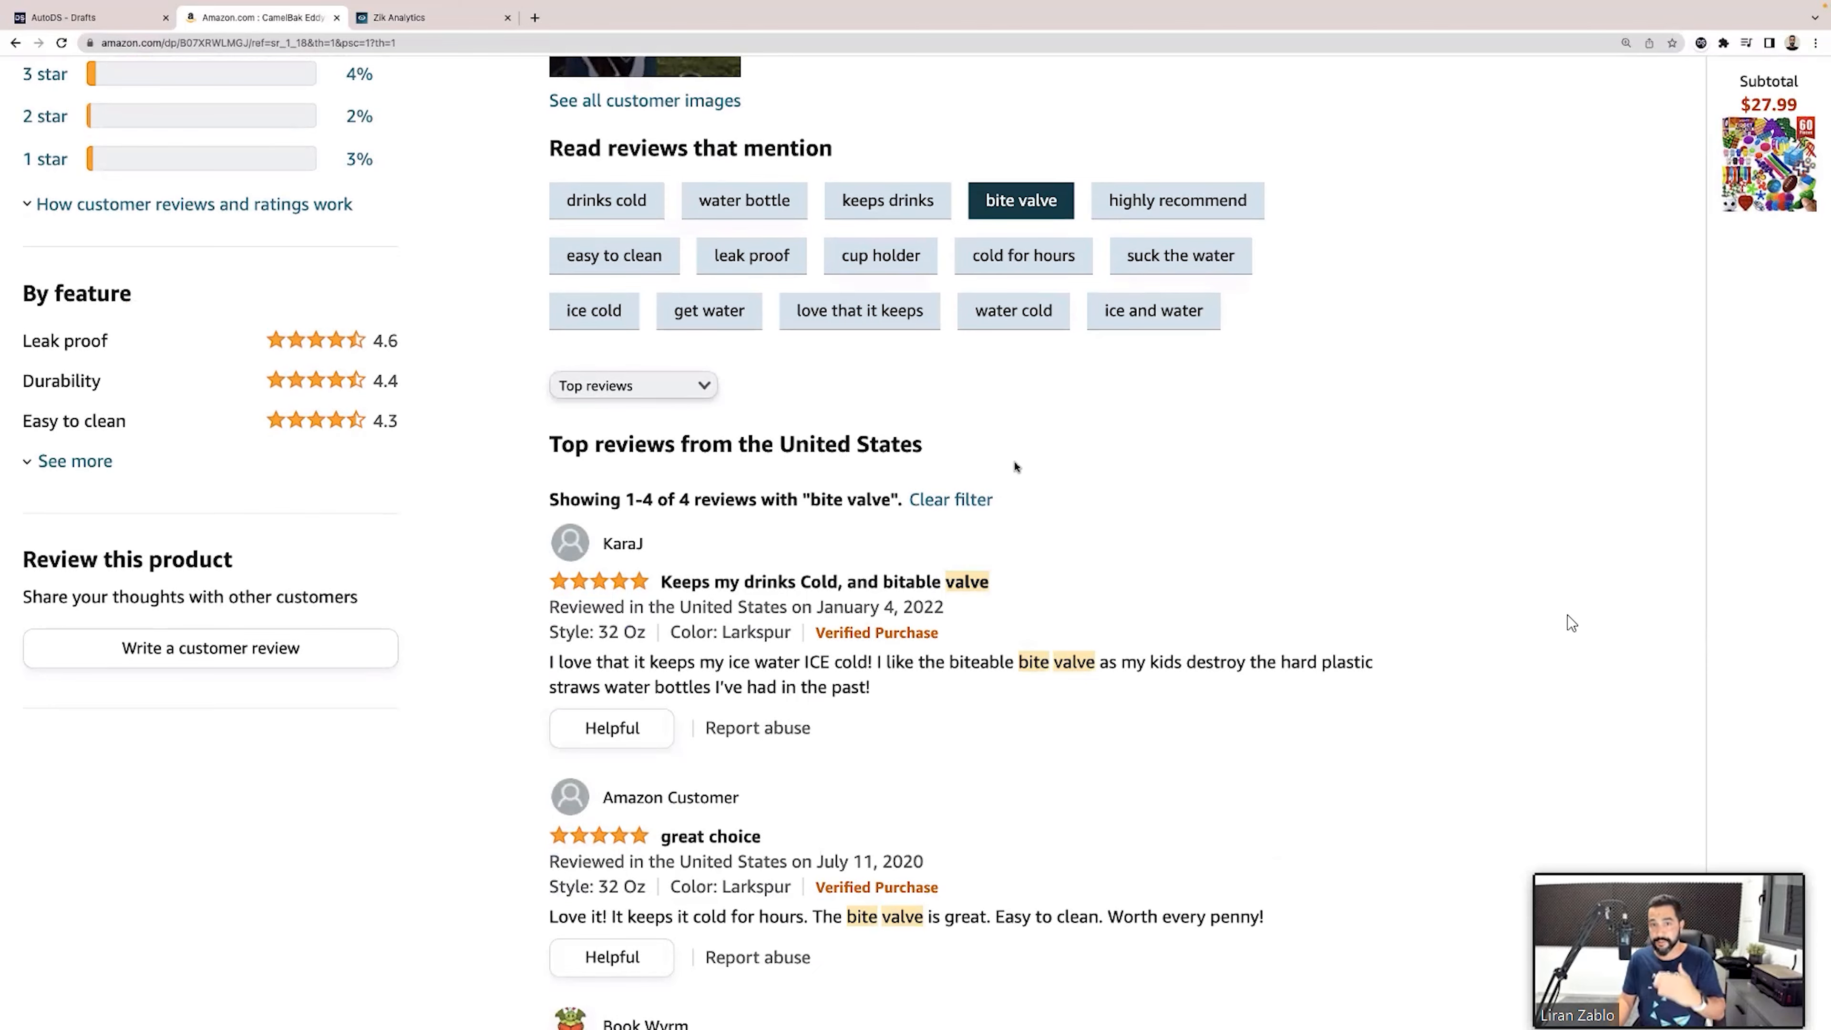
pyautogui.scroll(-3, 1058, 479)
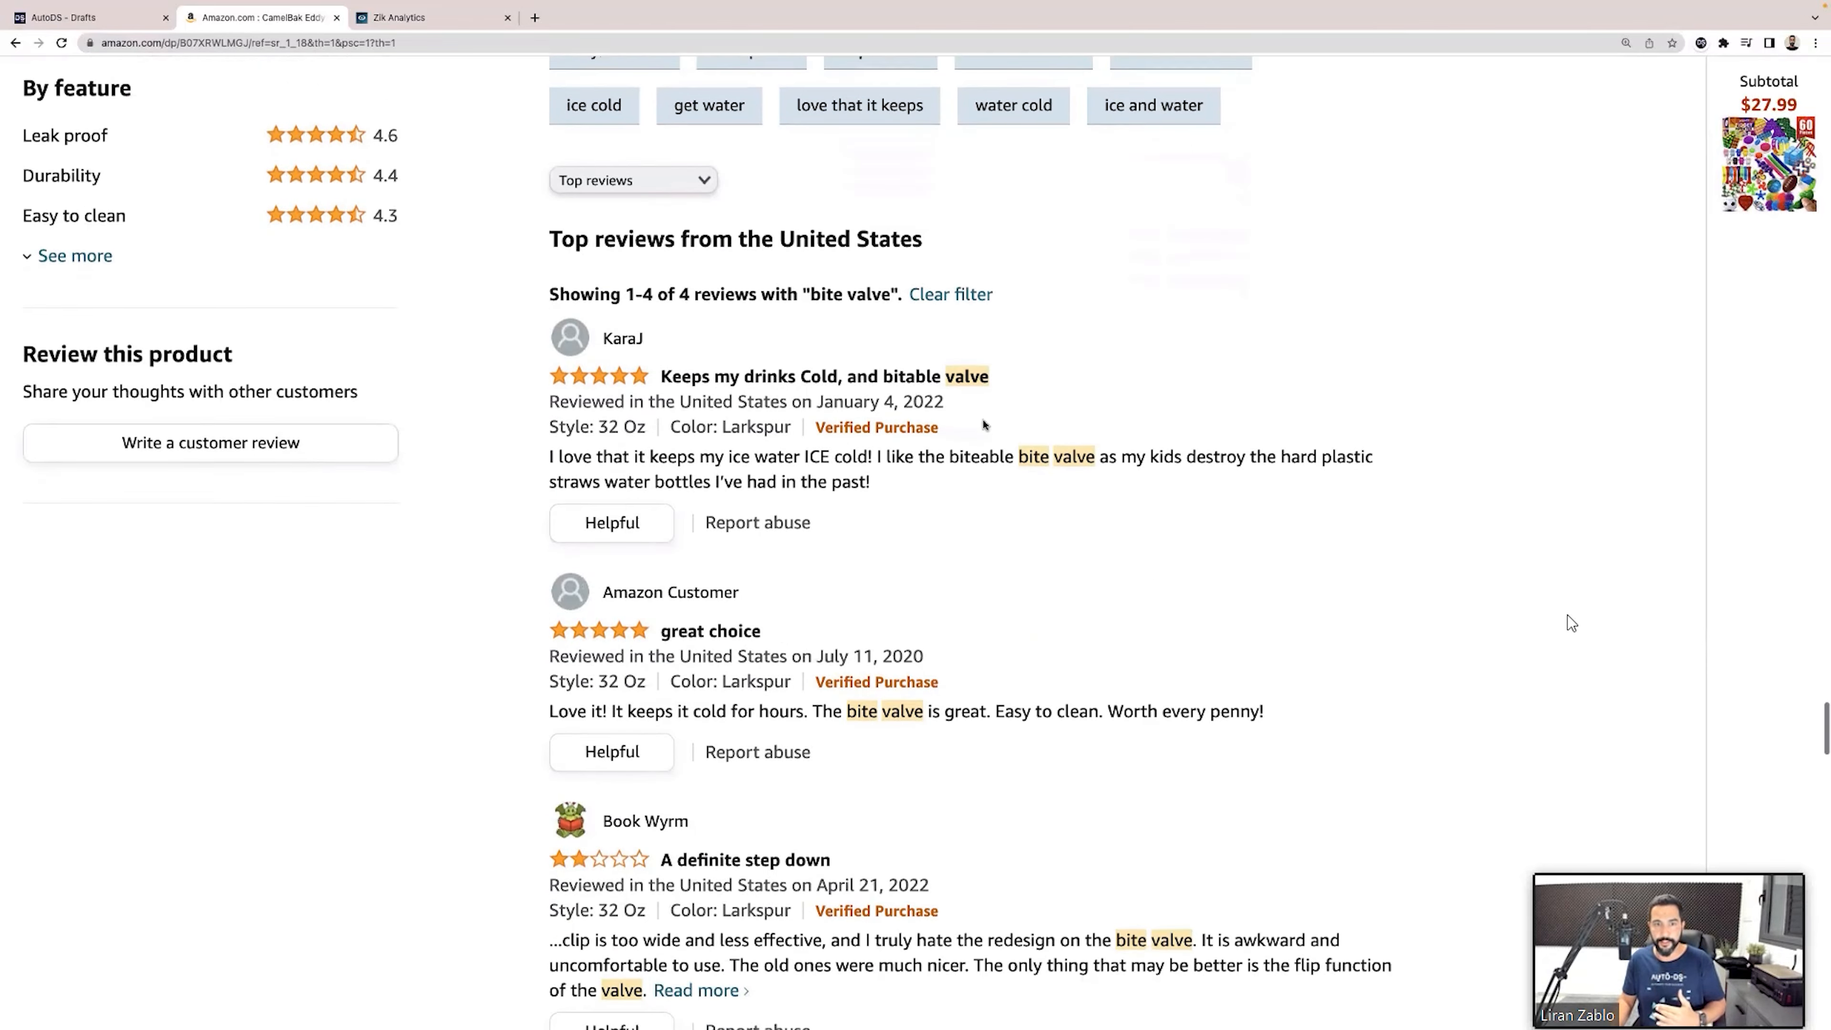
pyautogui.scroll(-1, 984, 424)
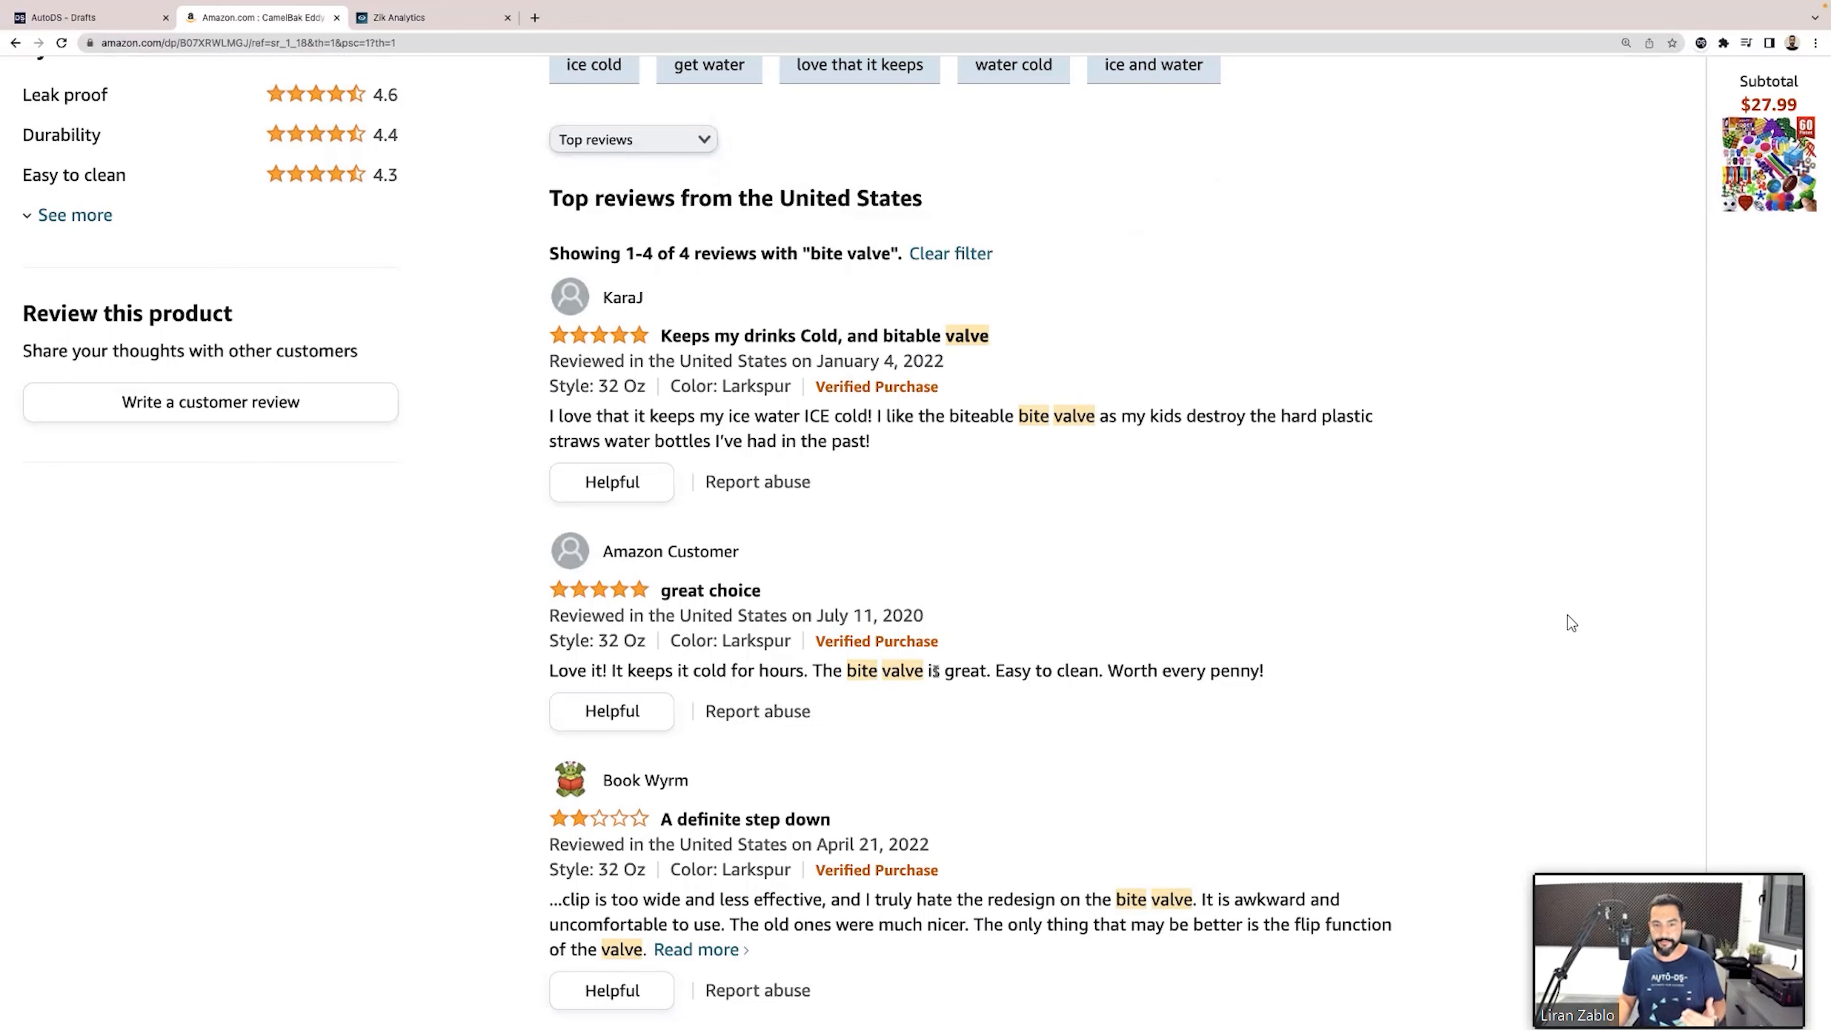
# Append "With Bite Valve" to the water bottle draft's title in AutoDS and check the full title.
pyautogui.click(127, 21)
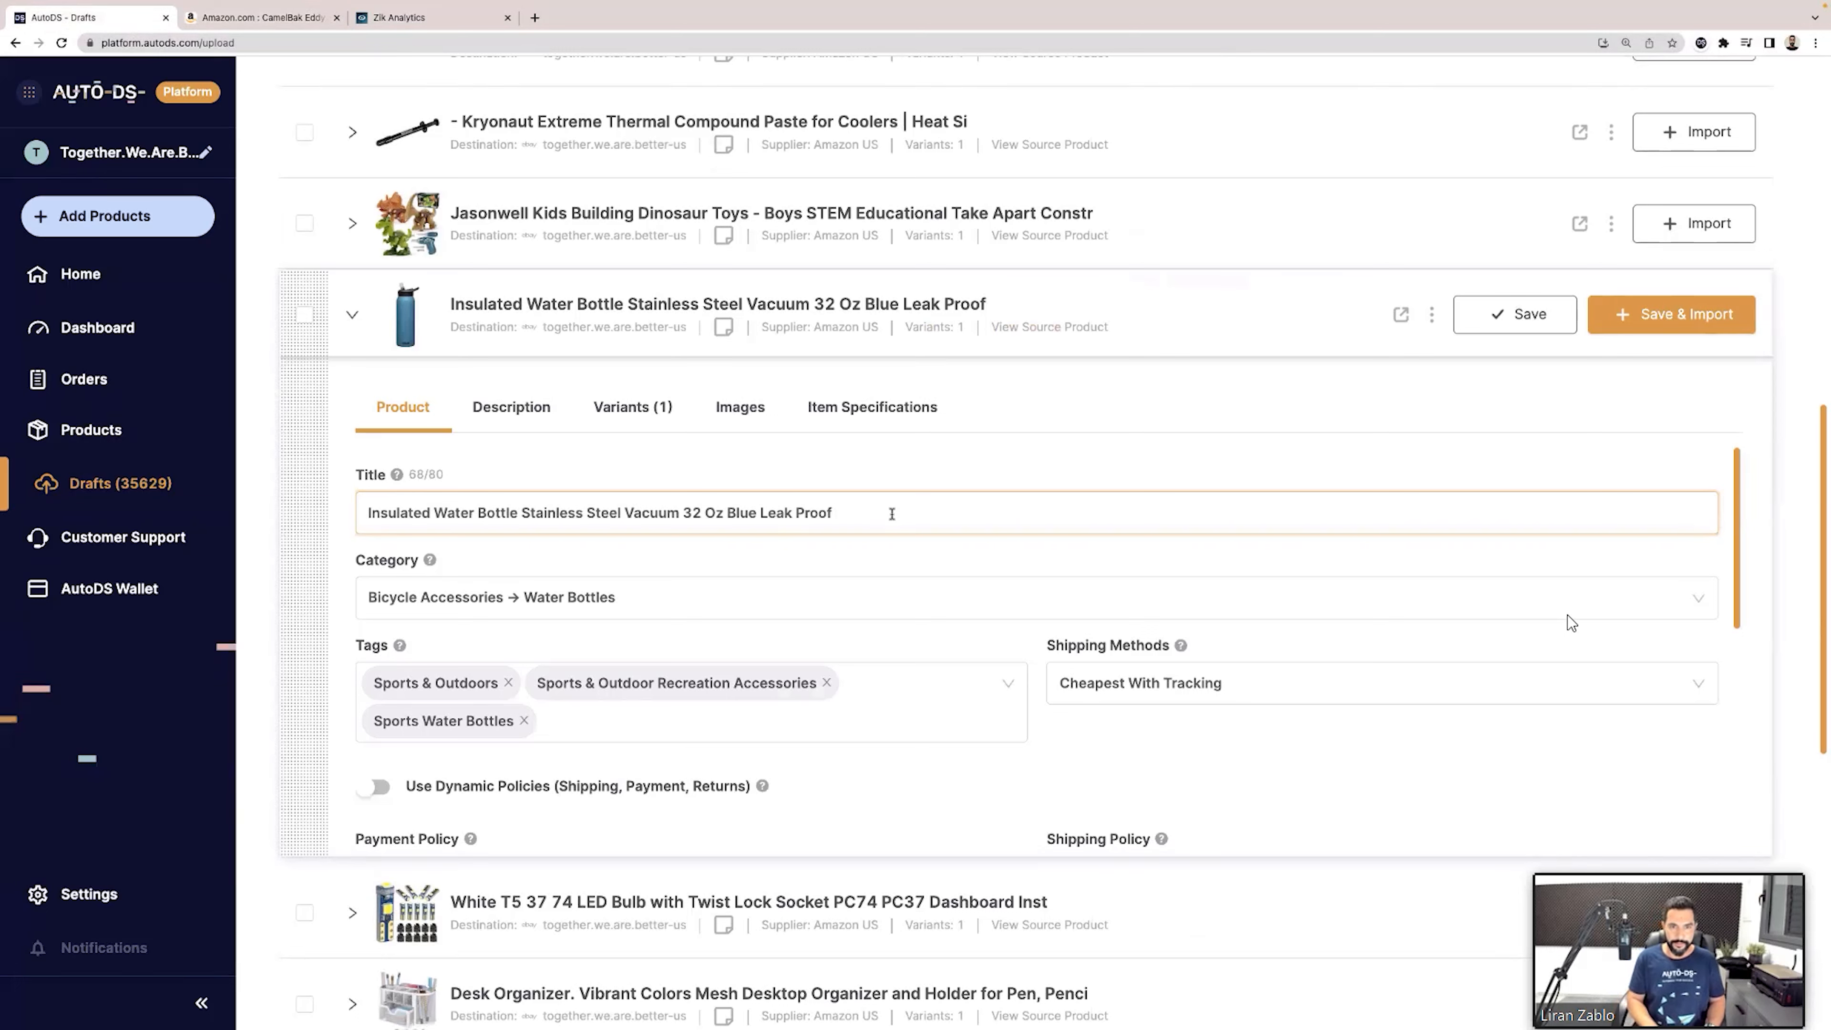
pyautogui.write('With B')
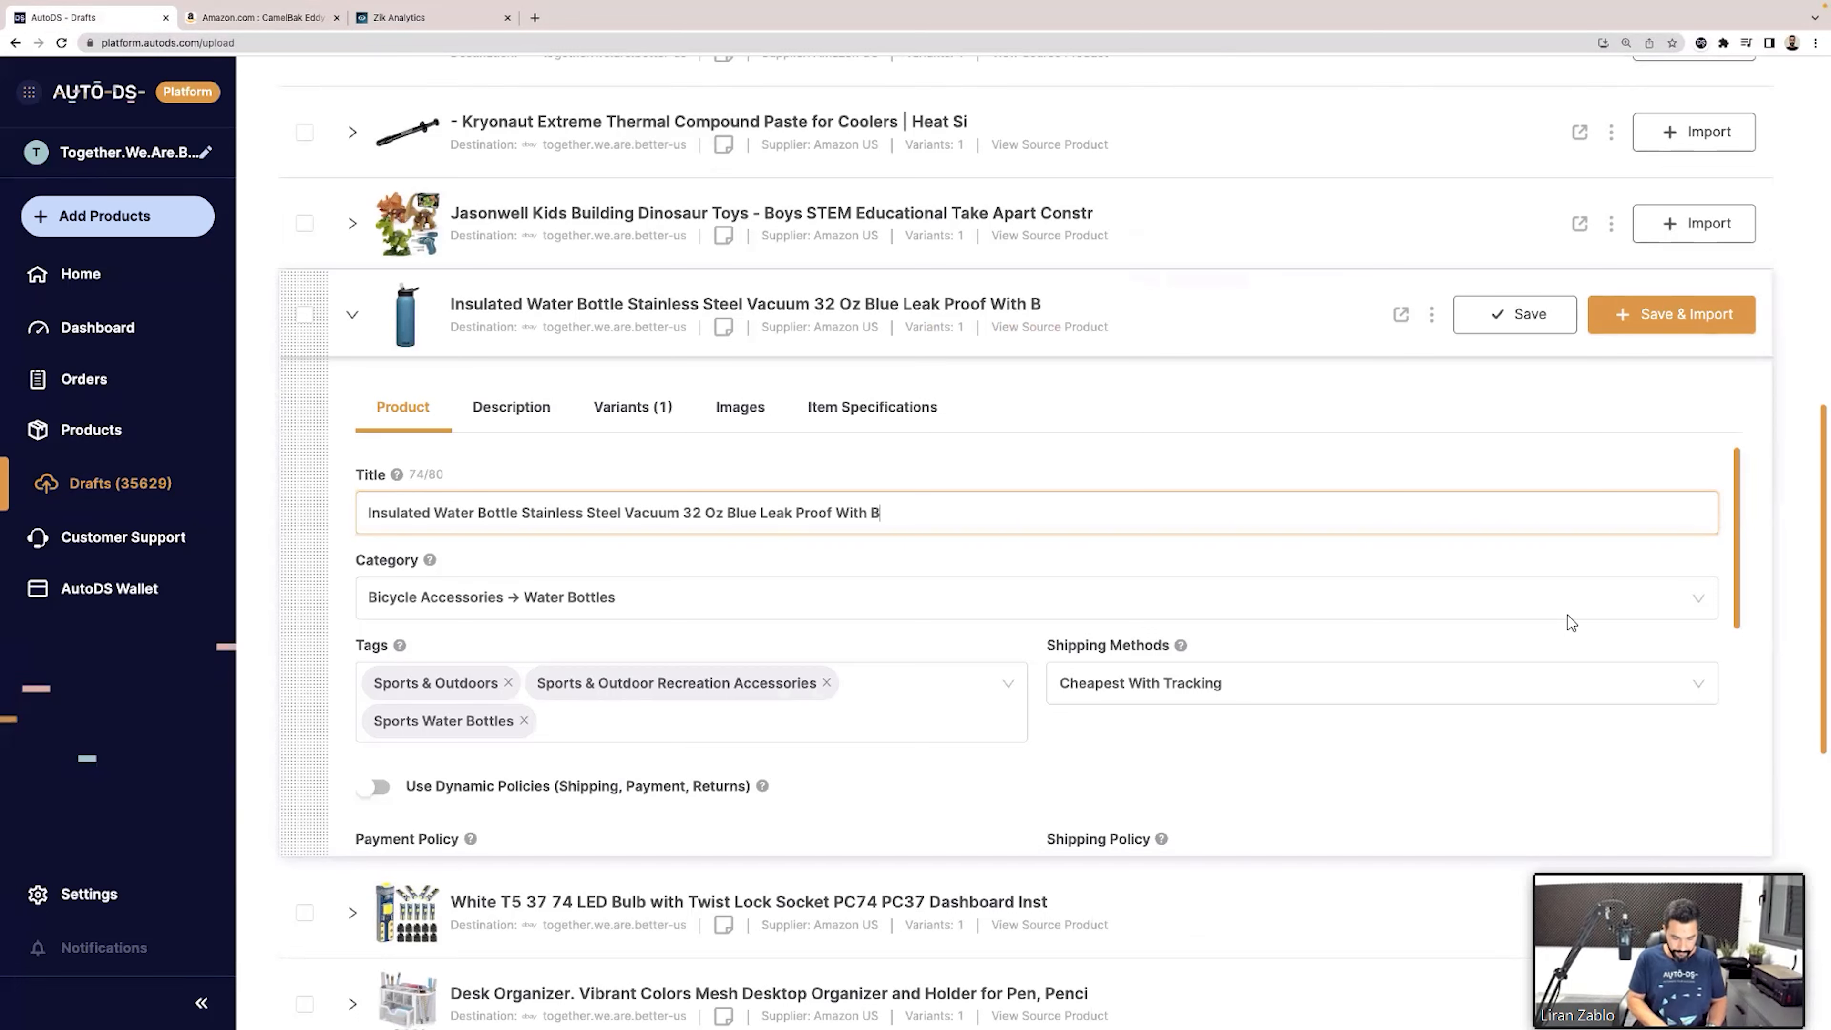
pyautogui.write('ite Valve')
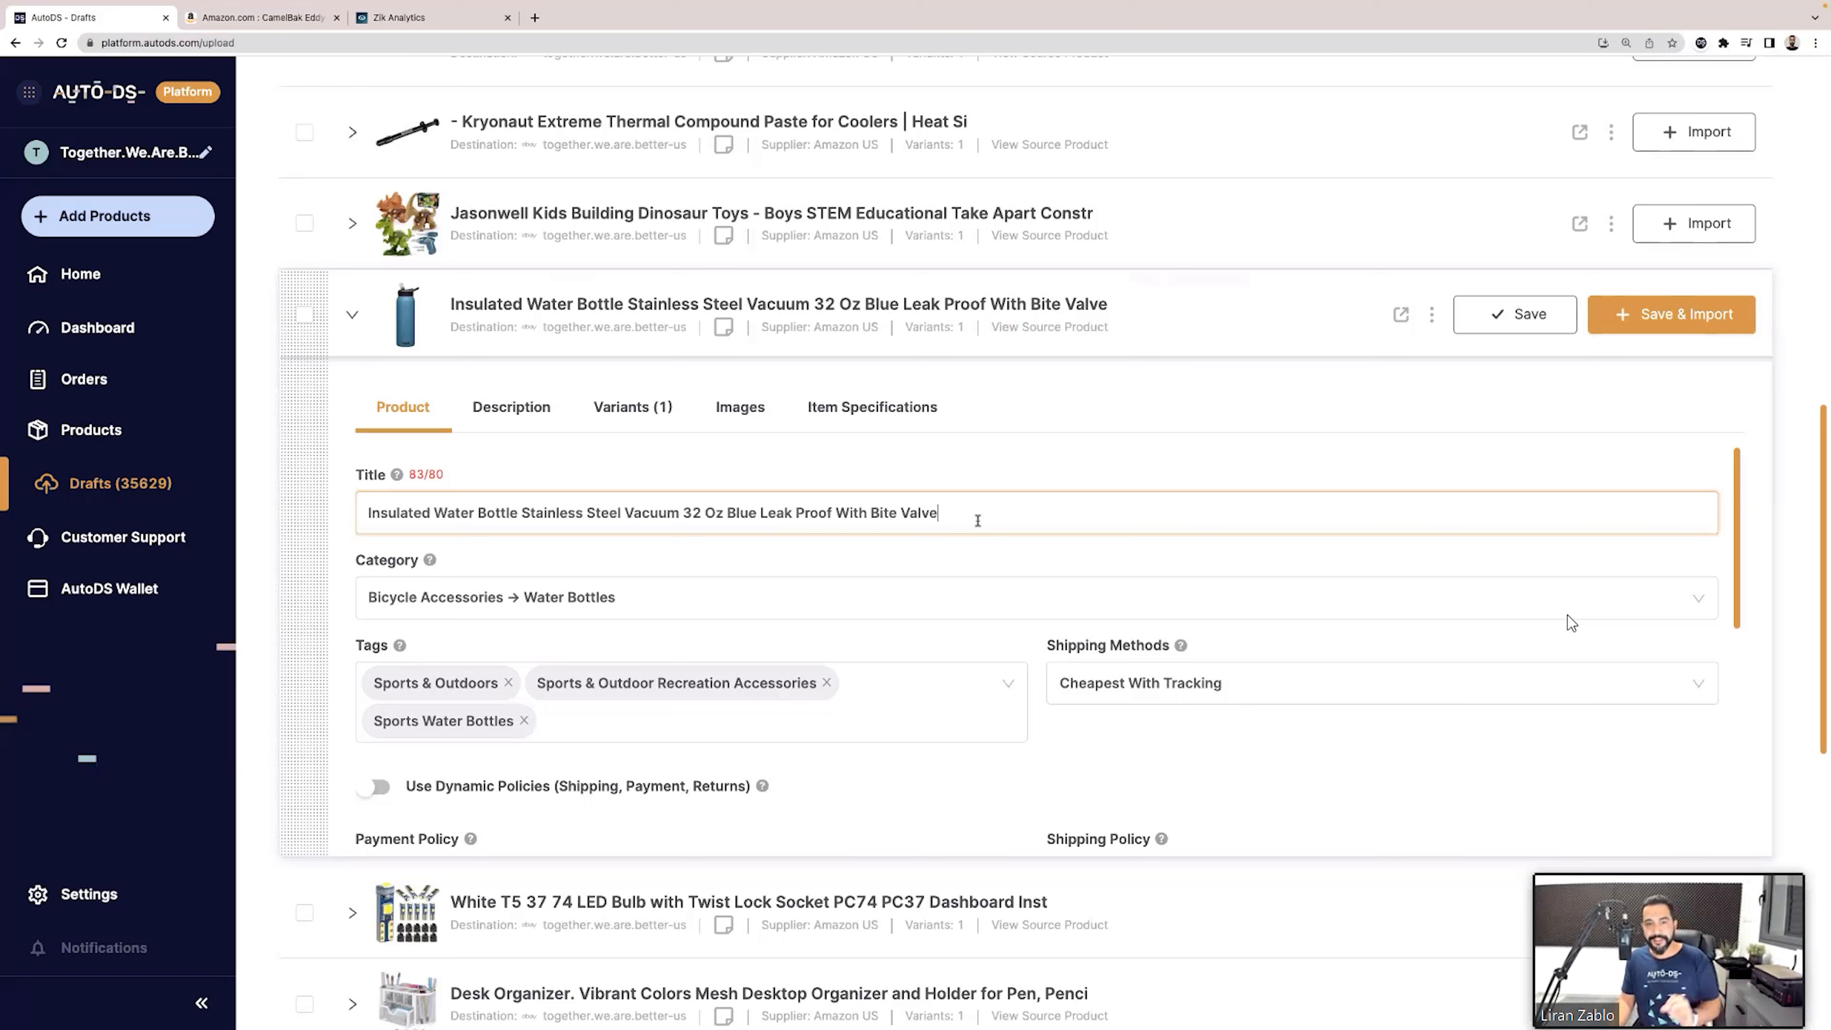
pyautogui.moveTo(974, 516); pyautogui.dragTo(366, 516)
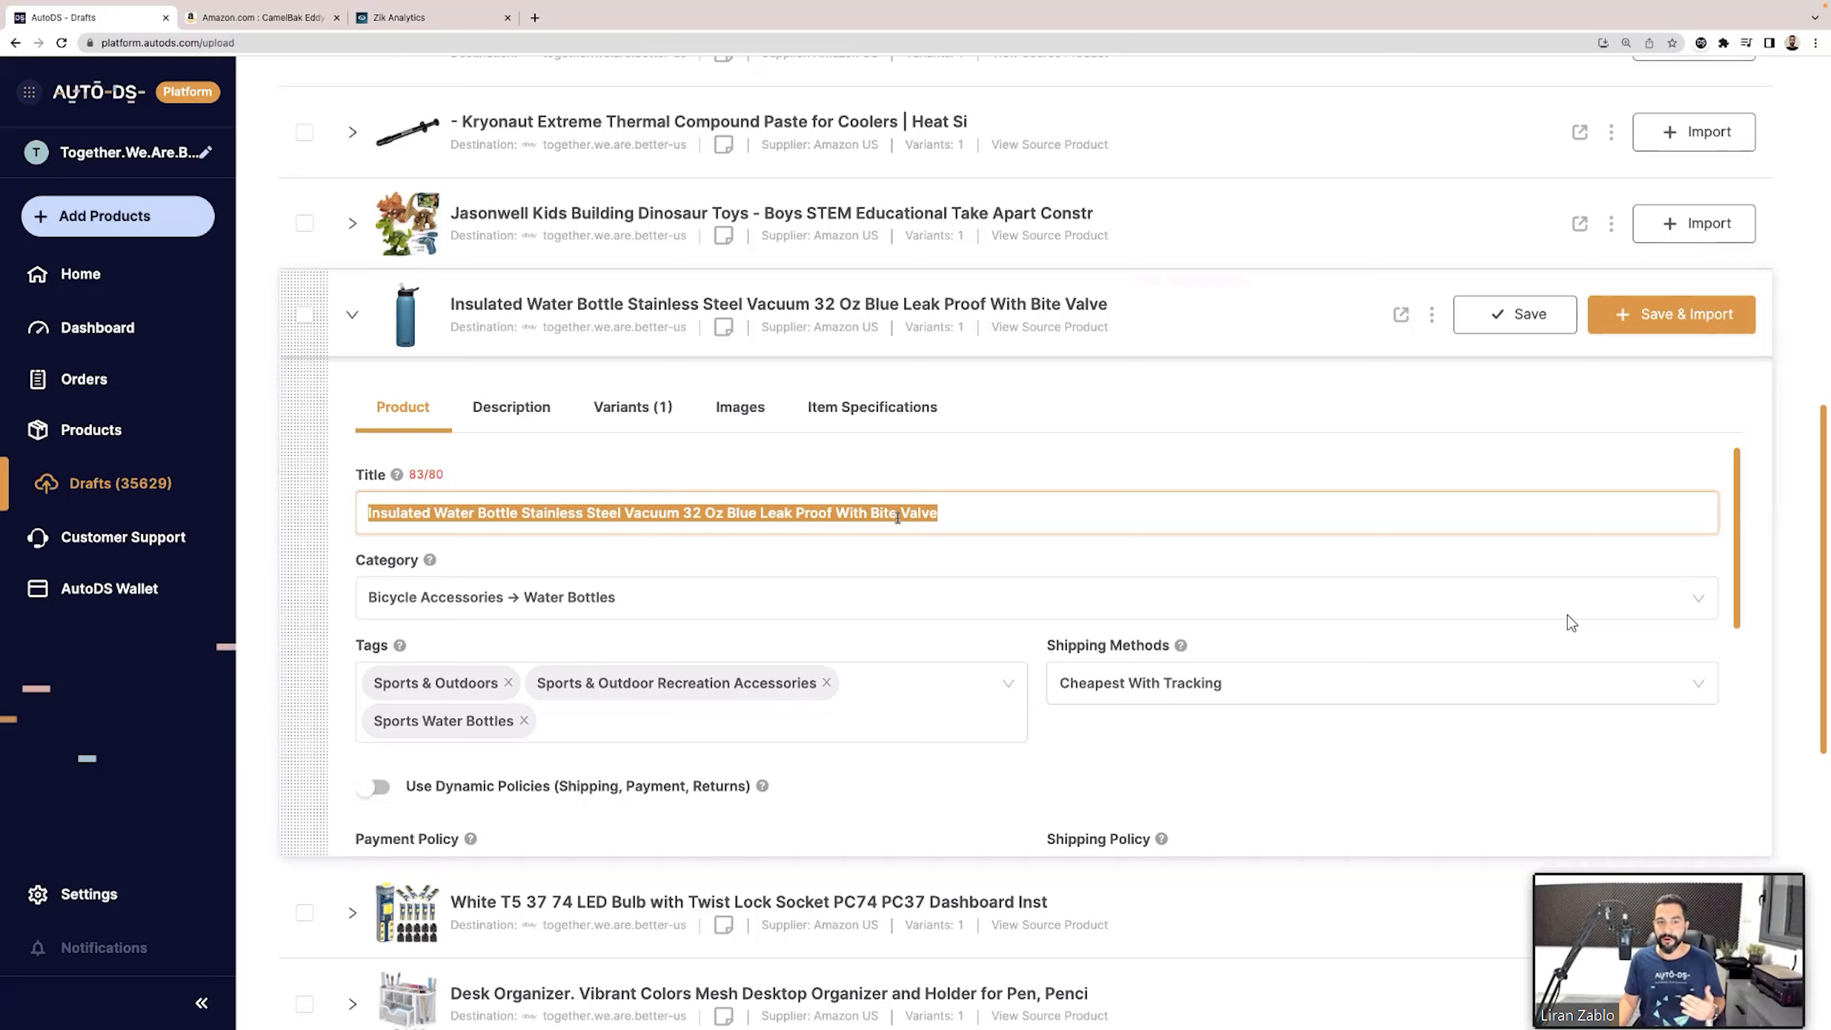
pyautogui.click(949, 513)
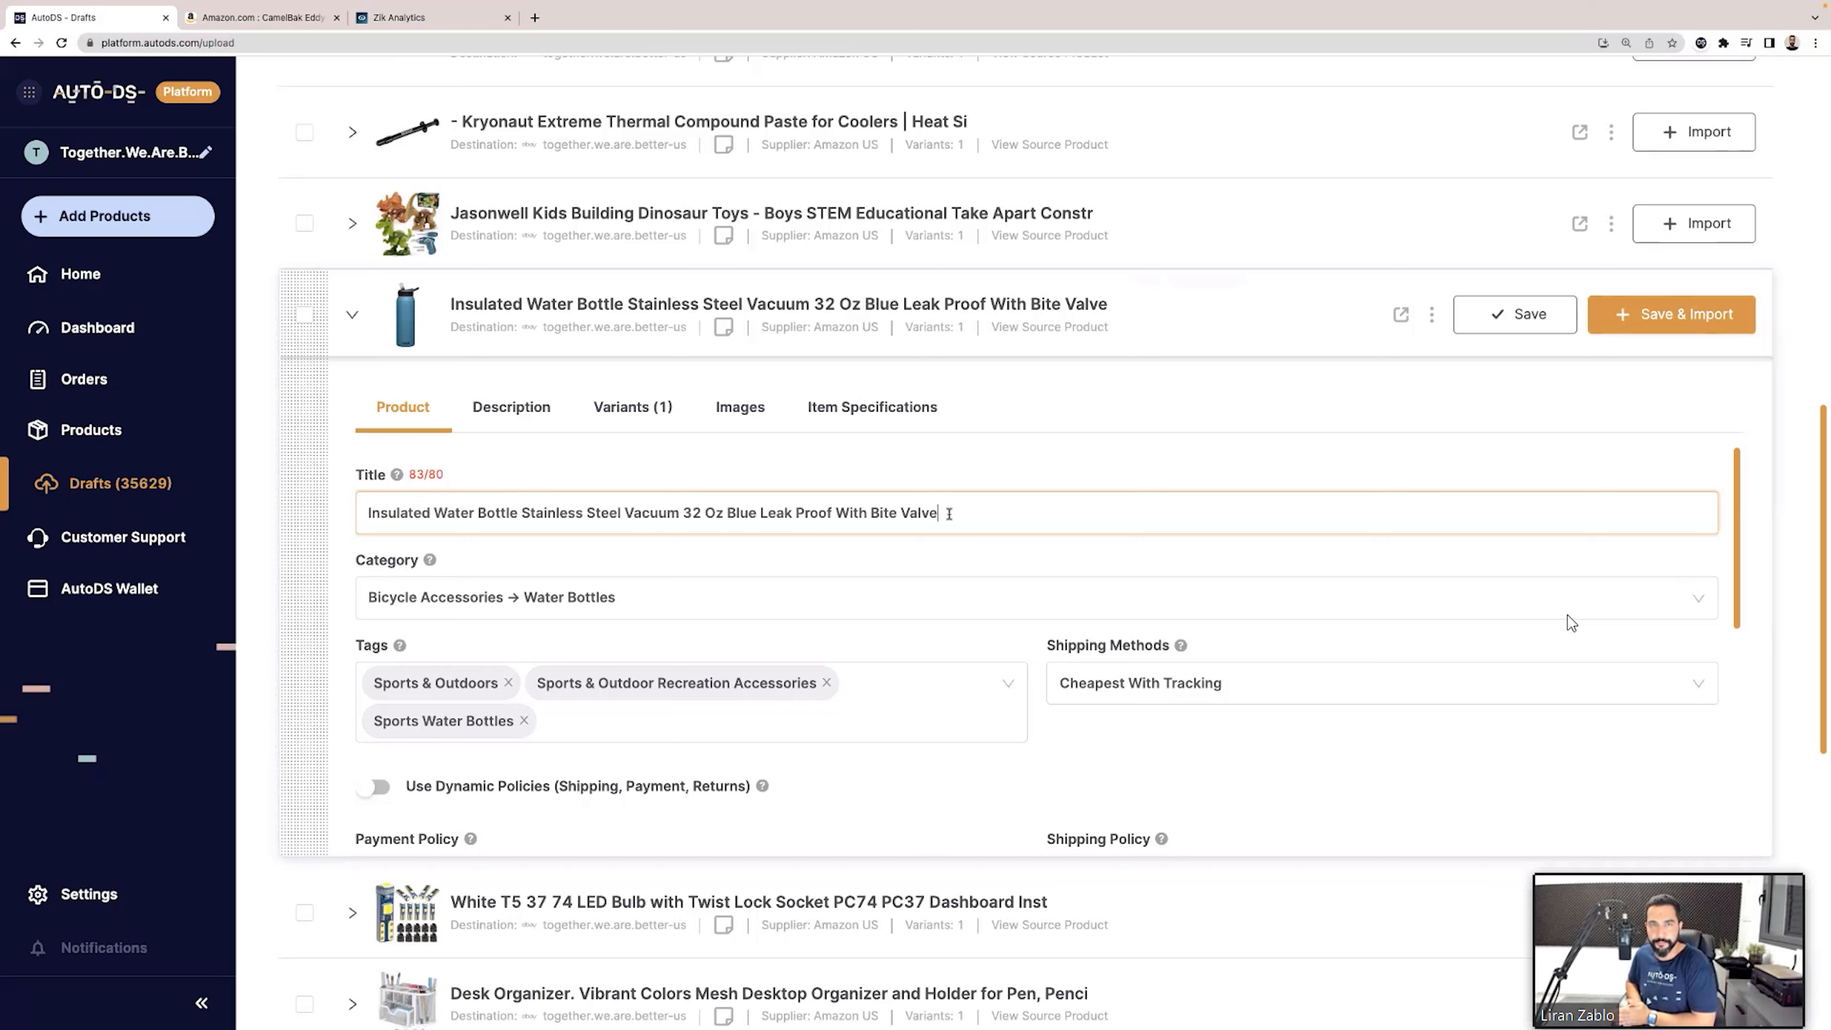
# Remove the word "With" before "Bite Valve" from the water bottle title and save the draft.
pyautogui.doubleClick(852, 513)
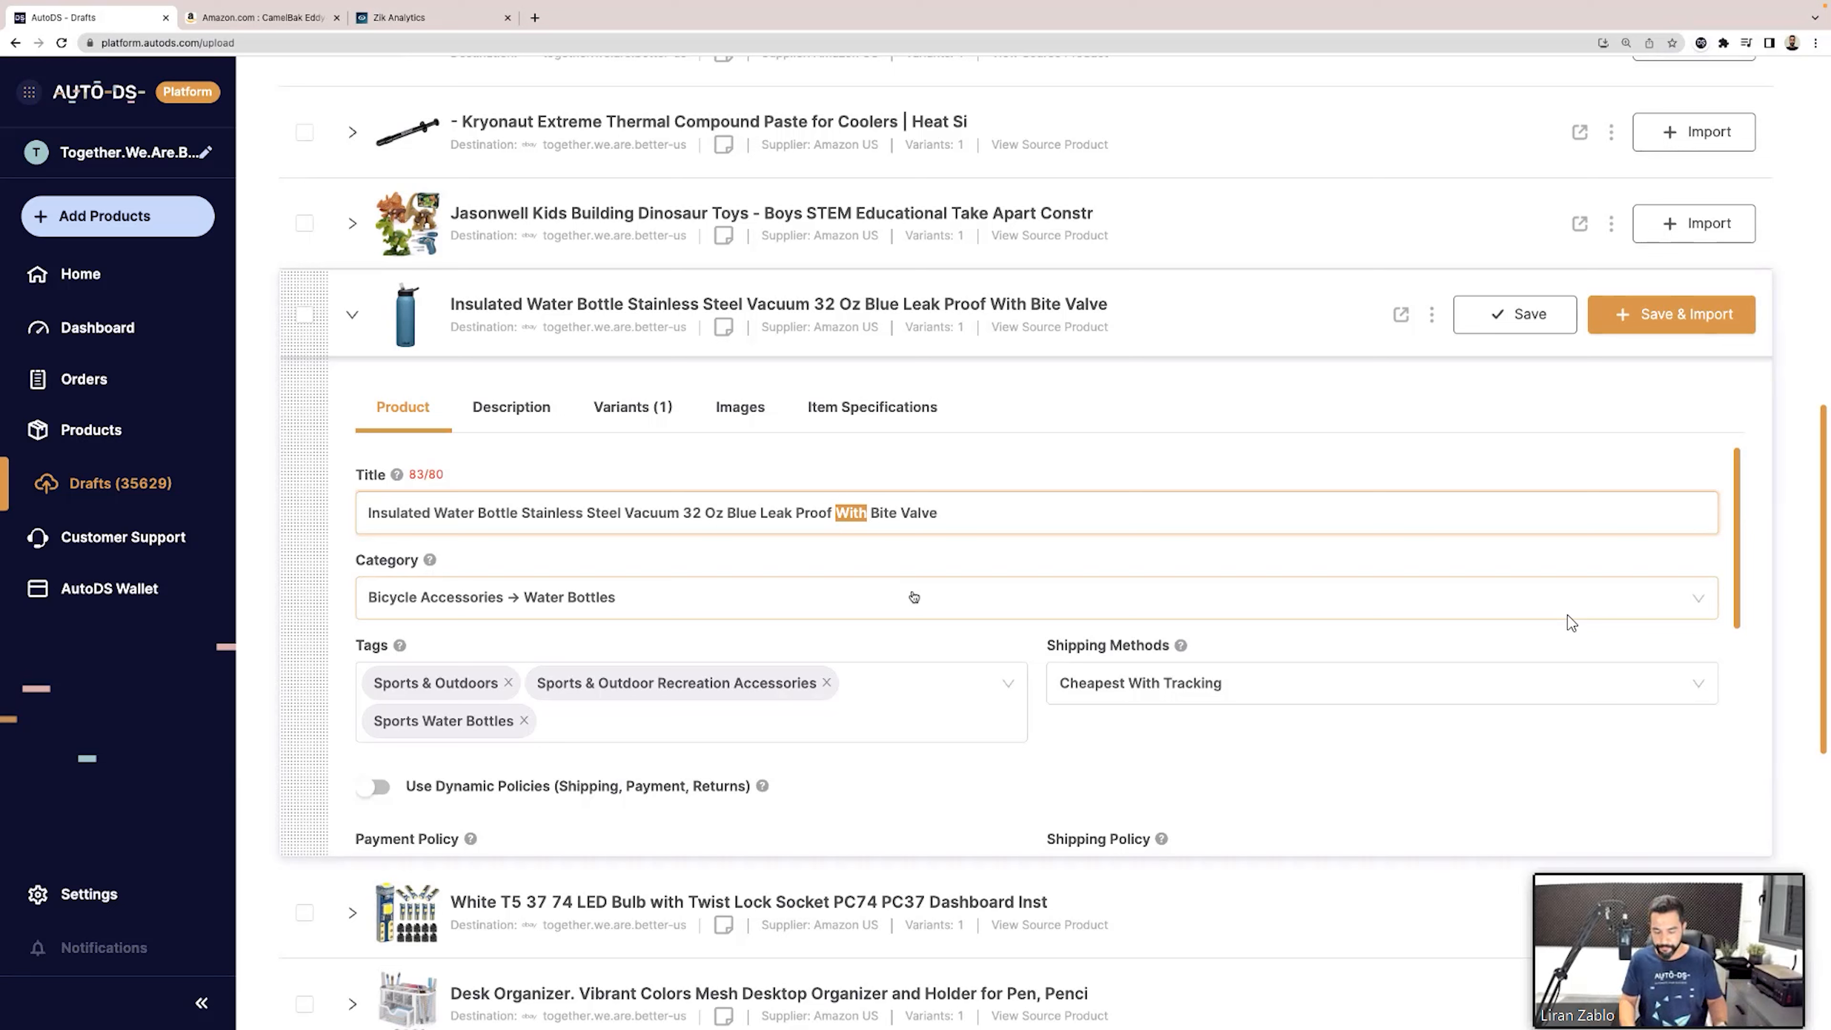
pyautogui.press('BackSpace')
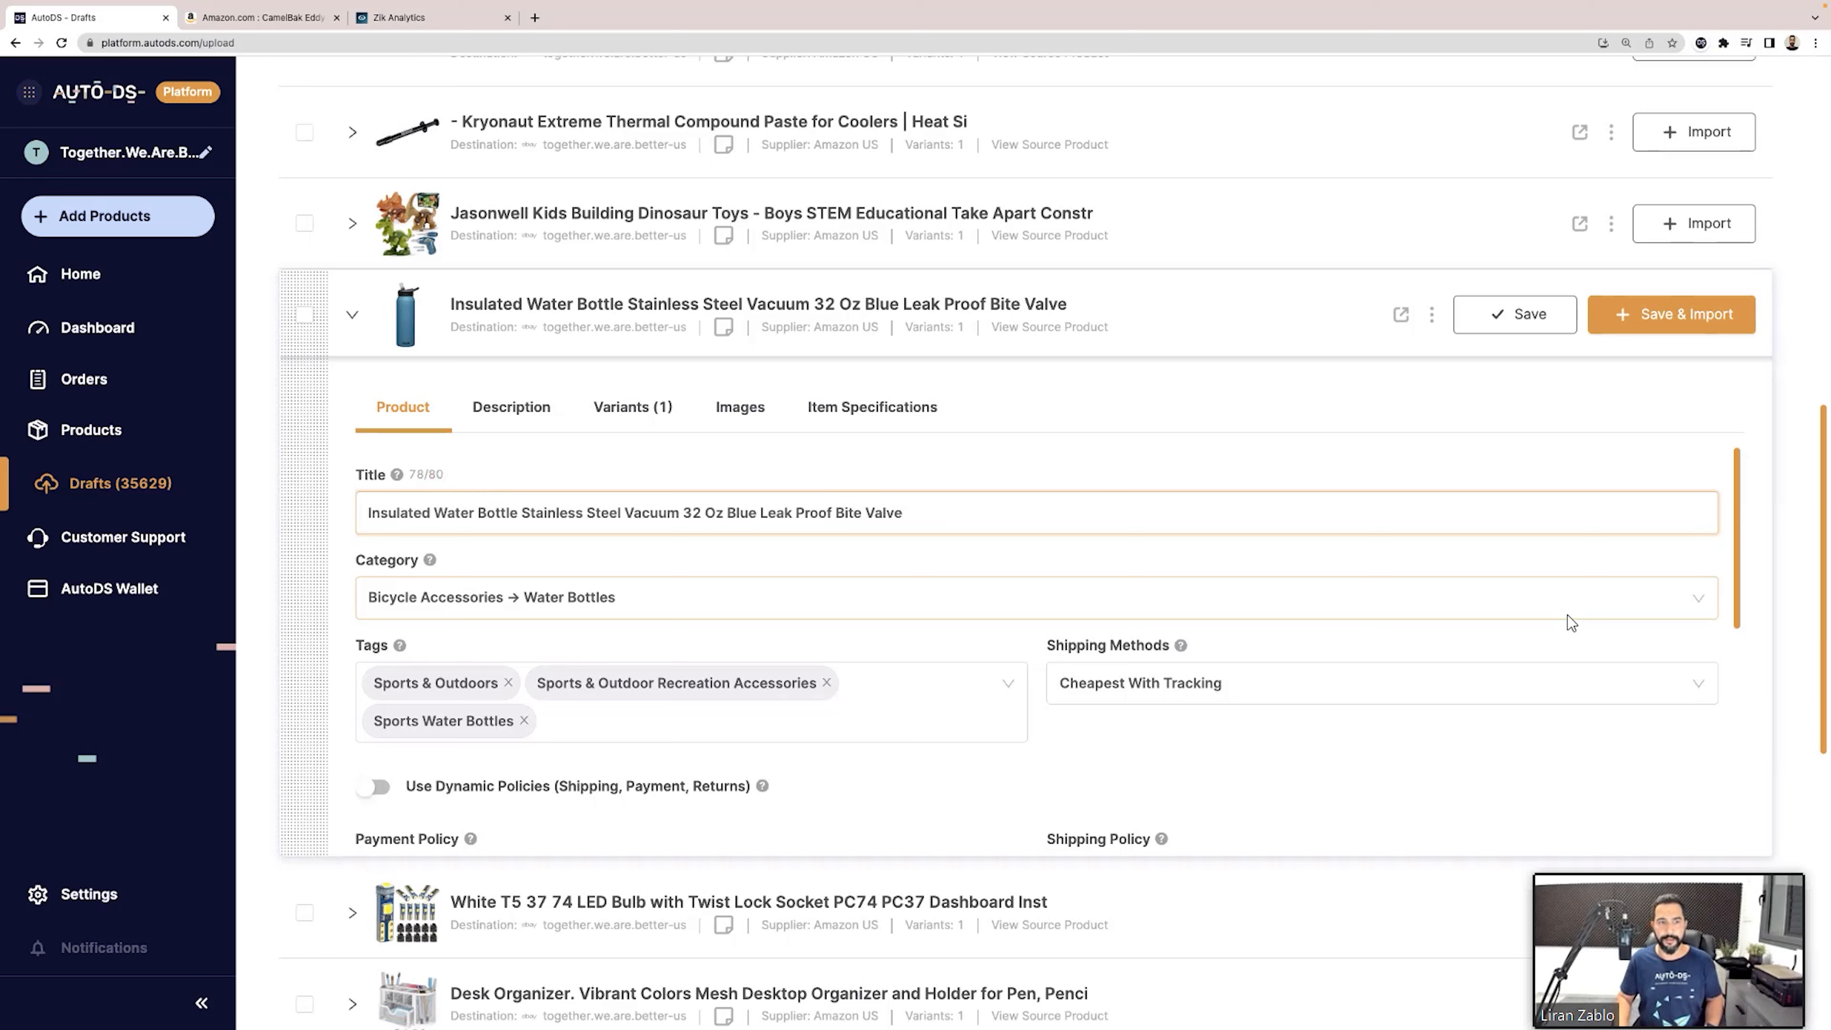
pyautogui.click(1474, 321)
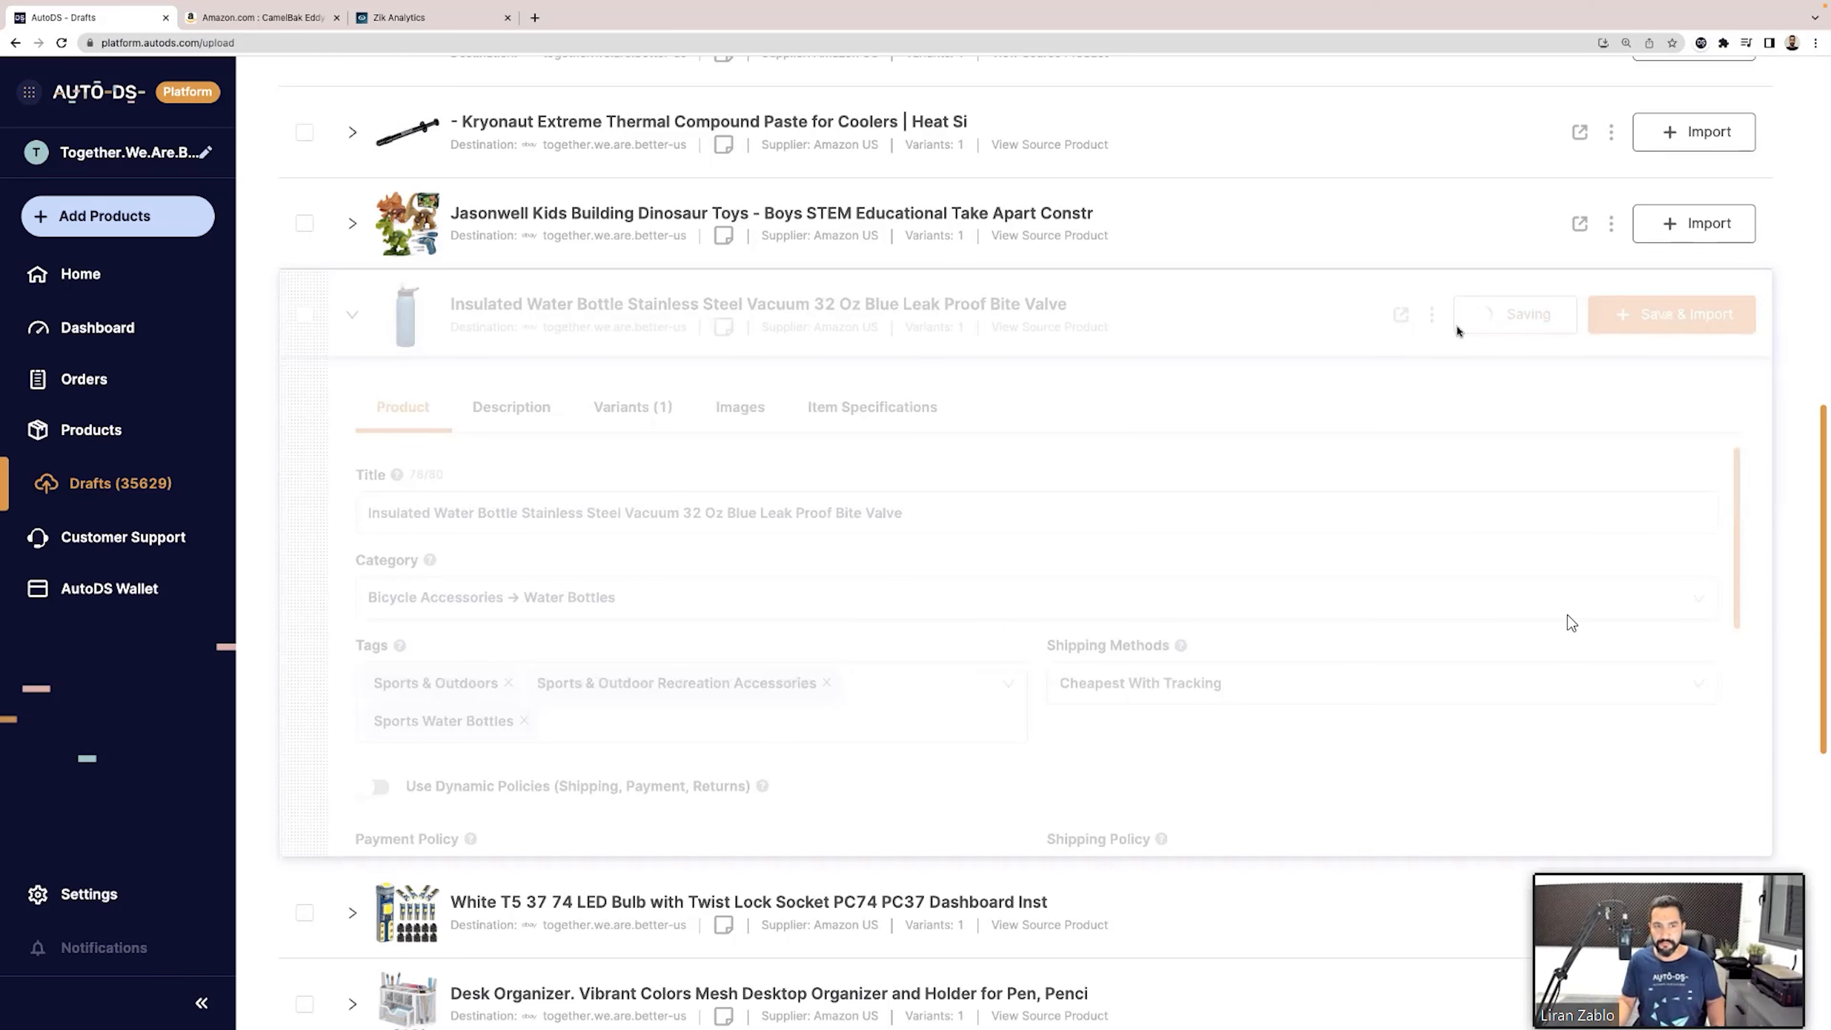
# Review the water bottle draft's category, tags, shipping method and policy settings.
pyautogui.scroll(-1, 727, 517)
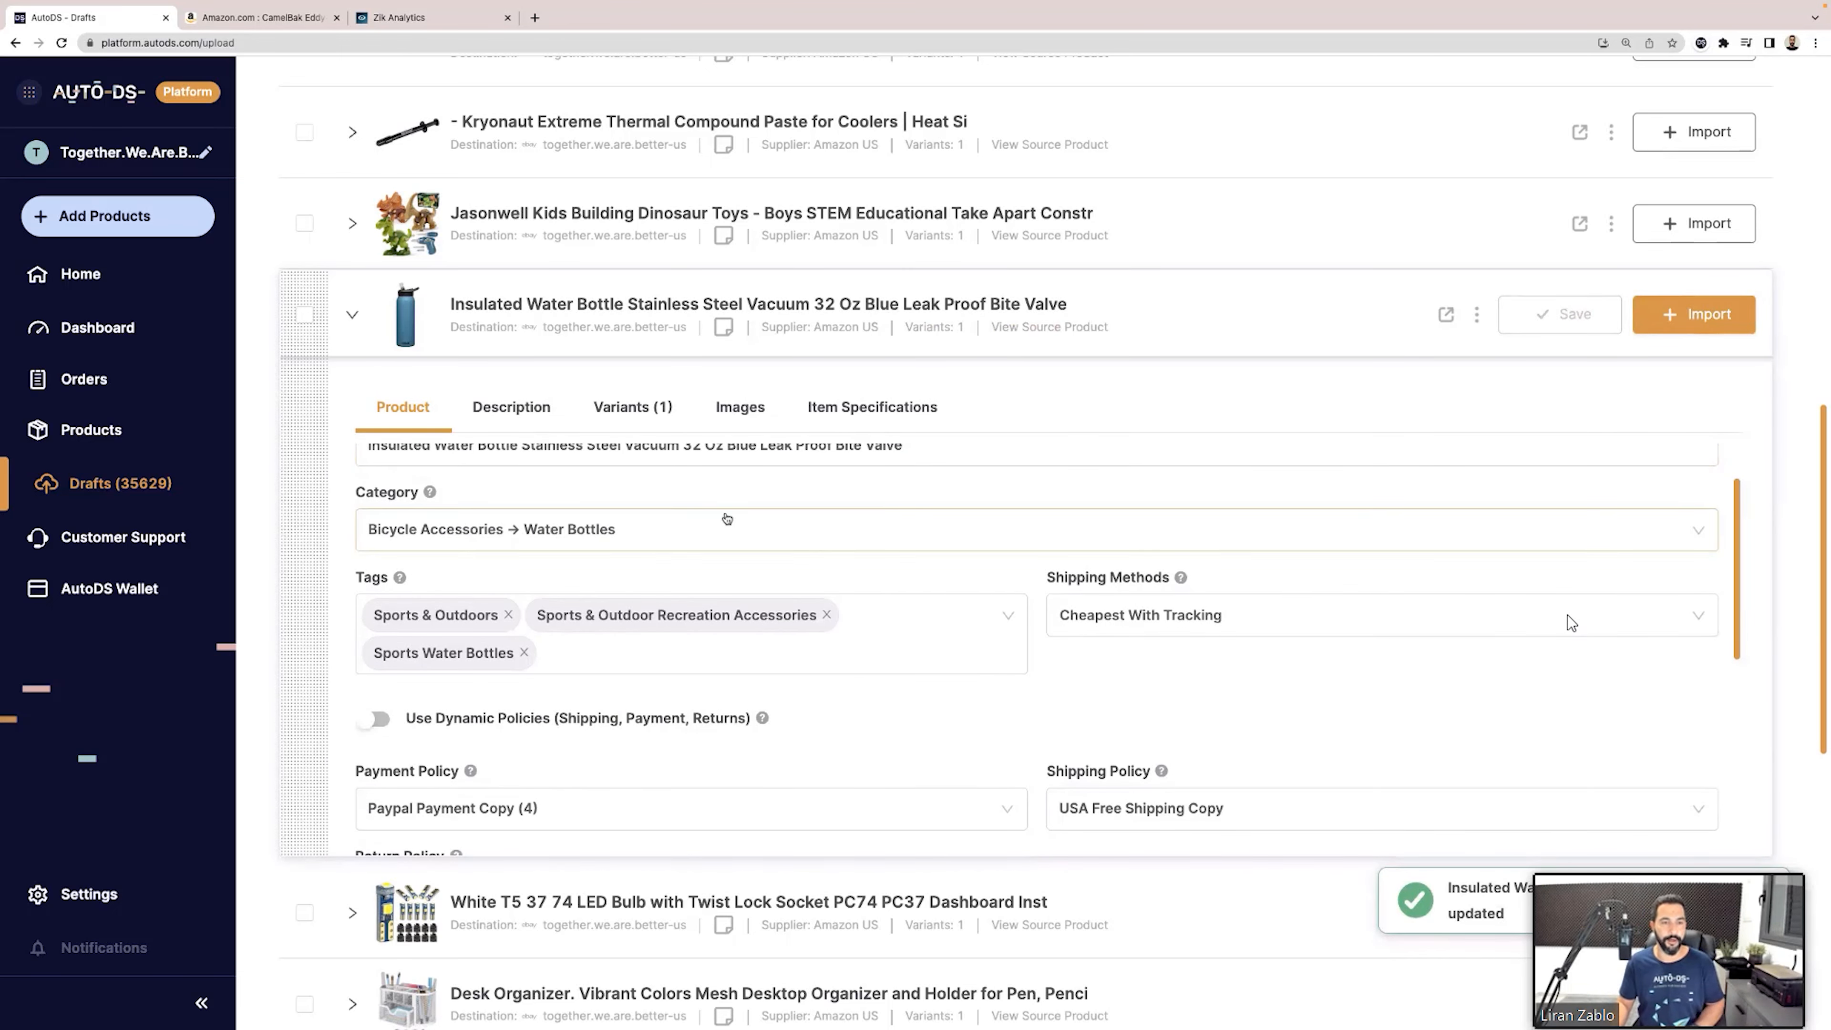
pyautogui.scroll(1, 446, 508)
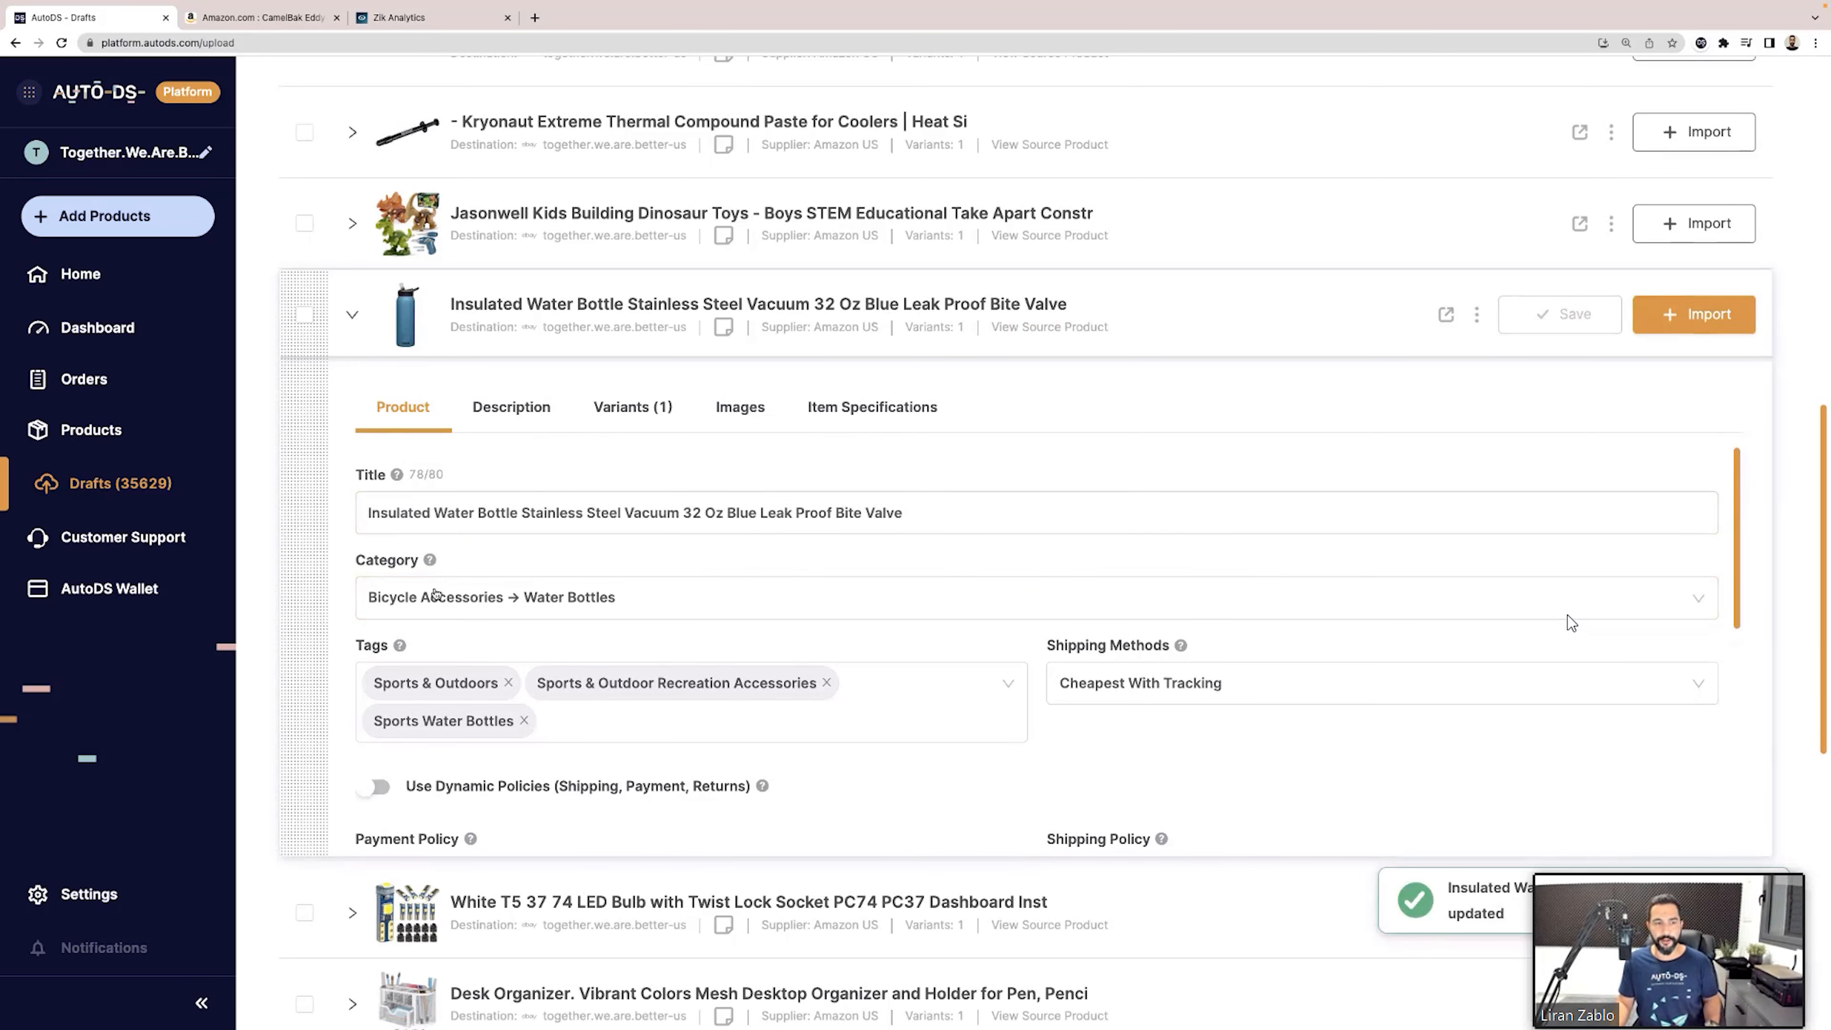
pyautogui.scroll(-1, 483, 551)
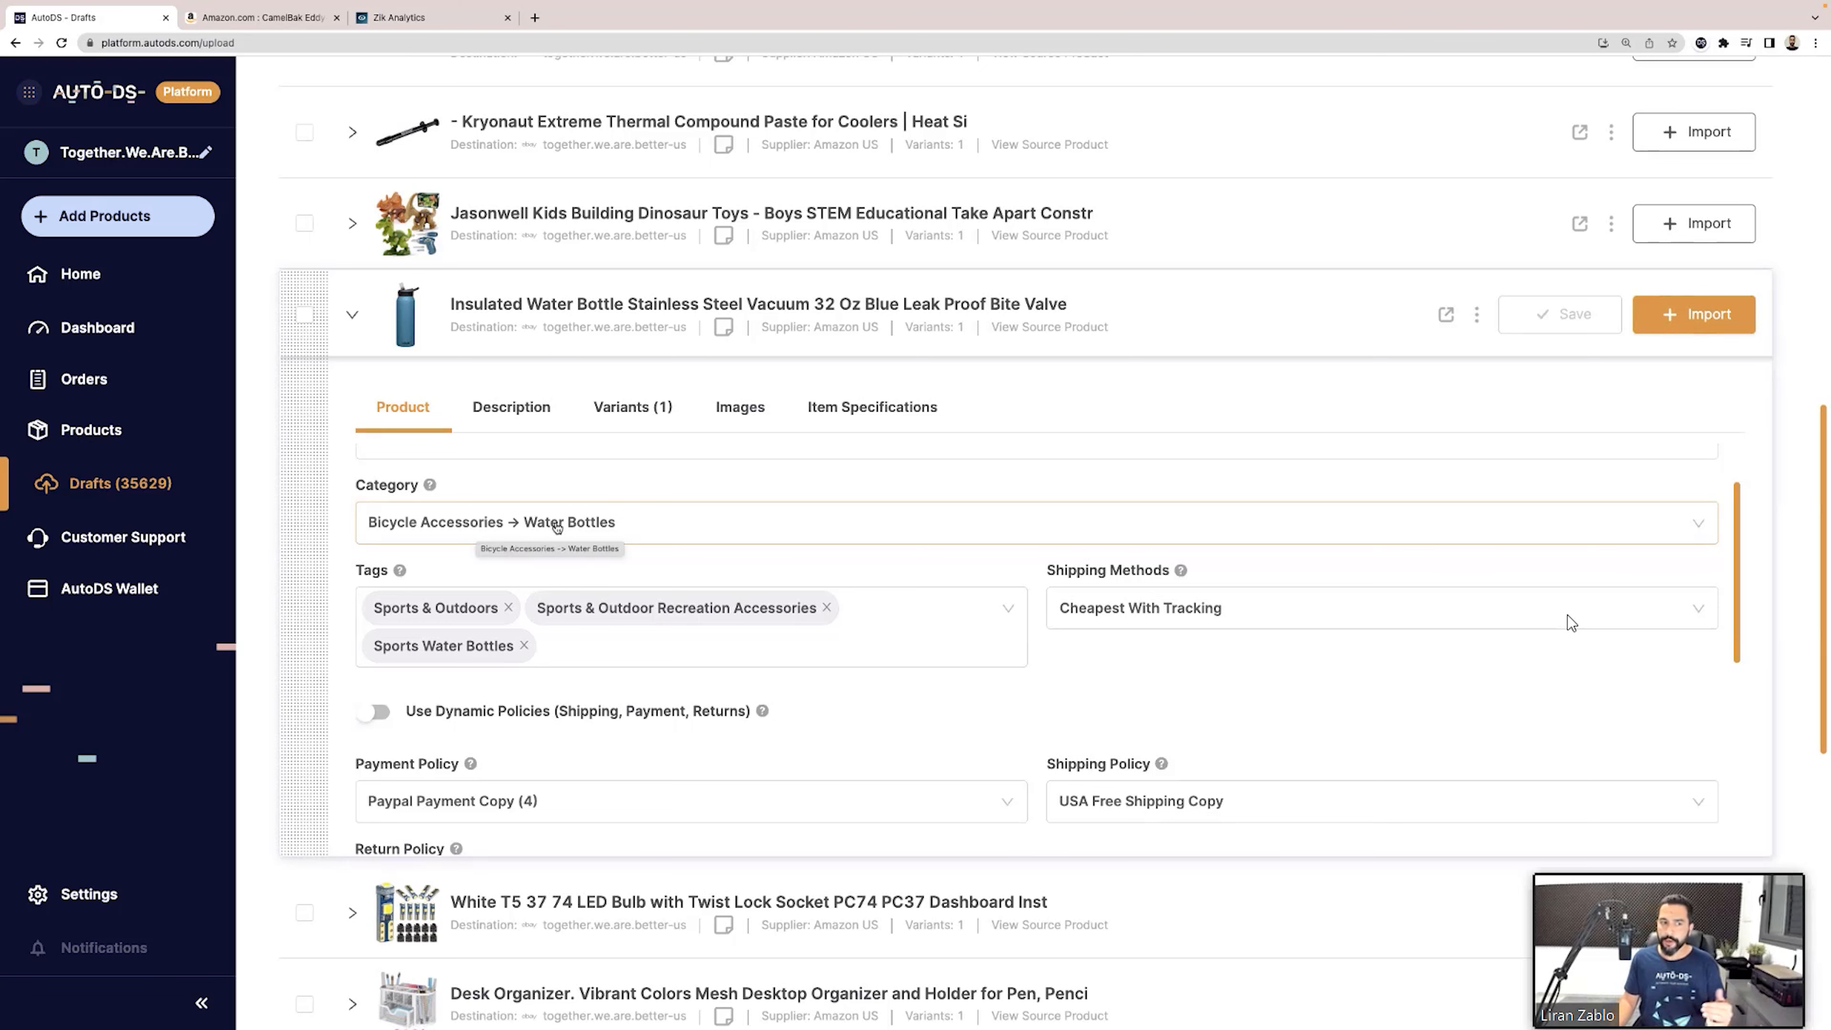
pyautogui.scroll(1, 651, 544)
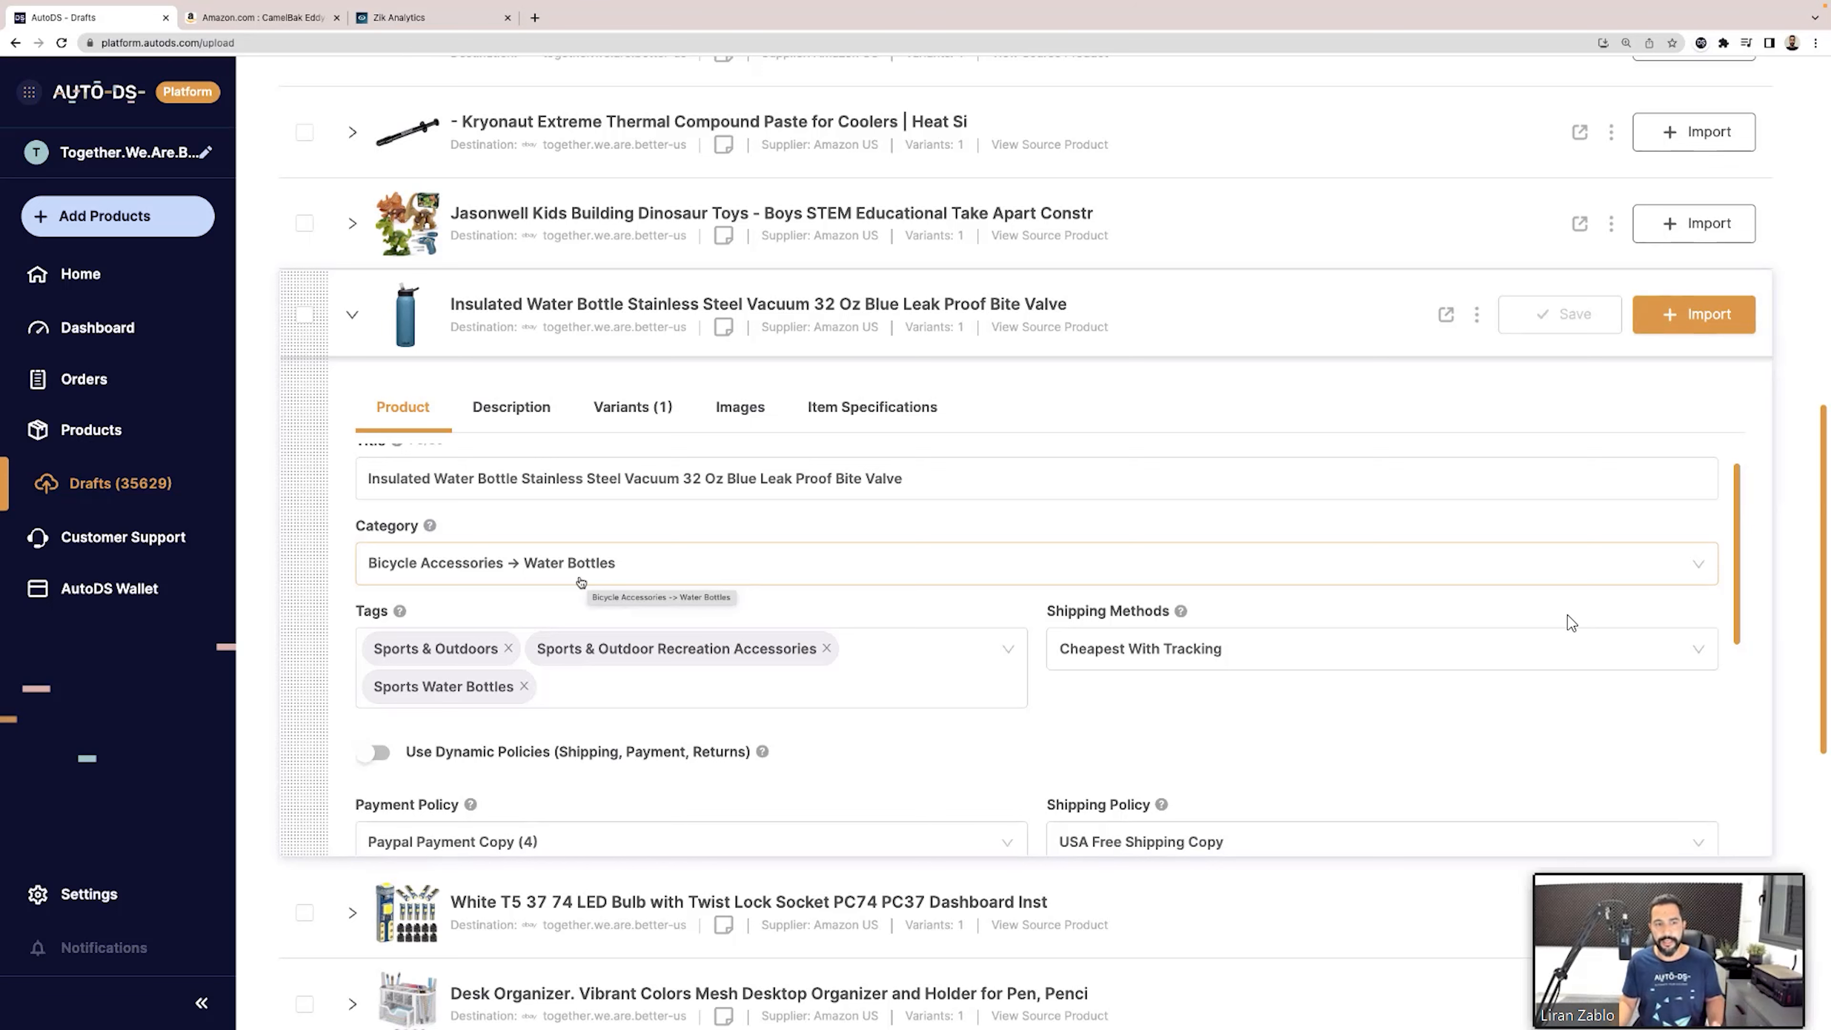
pyautogui.scroll(-1, 573, 569)
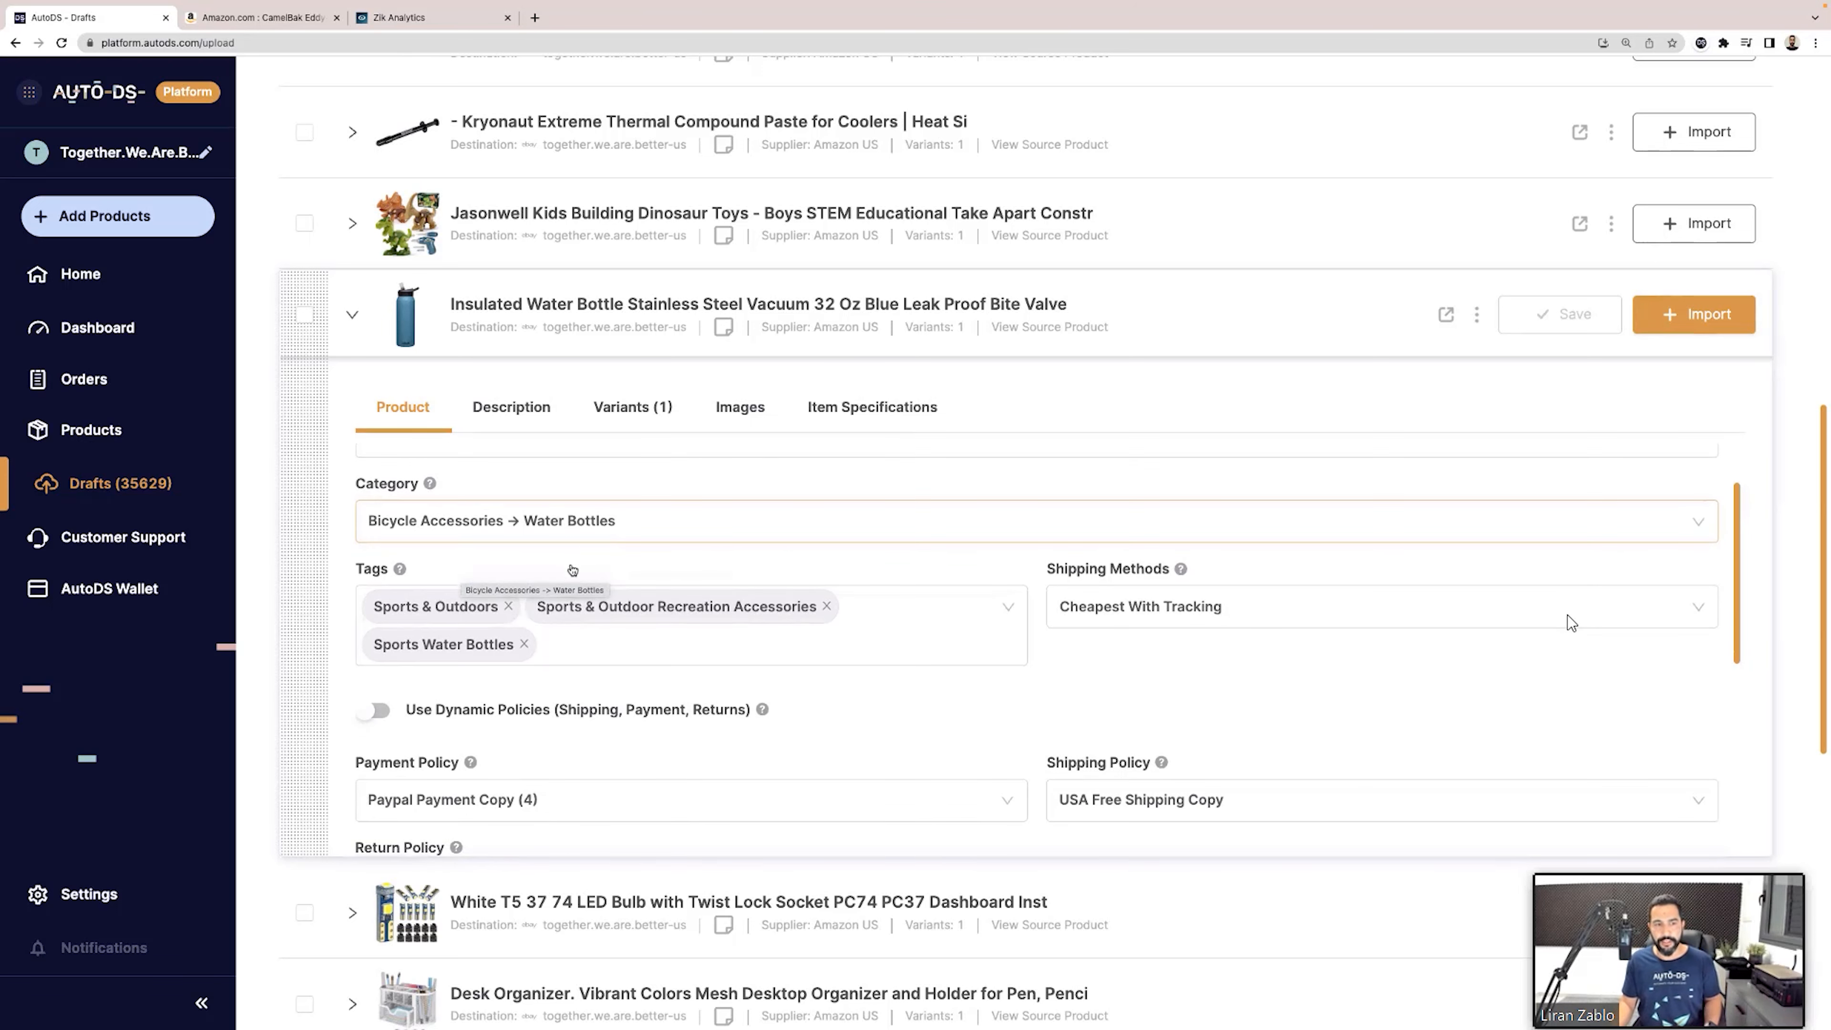
pyautogui.scroll(-3, 570, 526)
pyautogui.scroll(1, 570, 514)
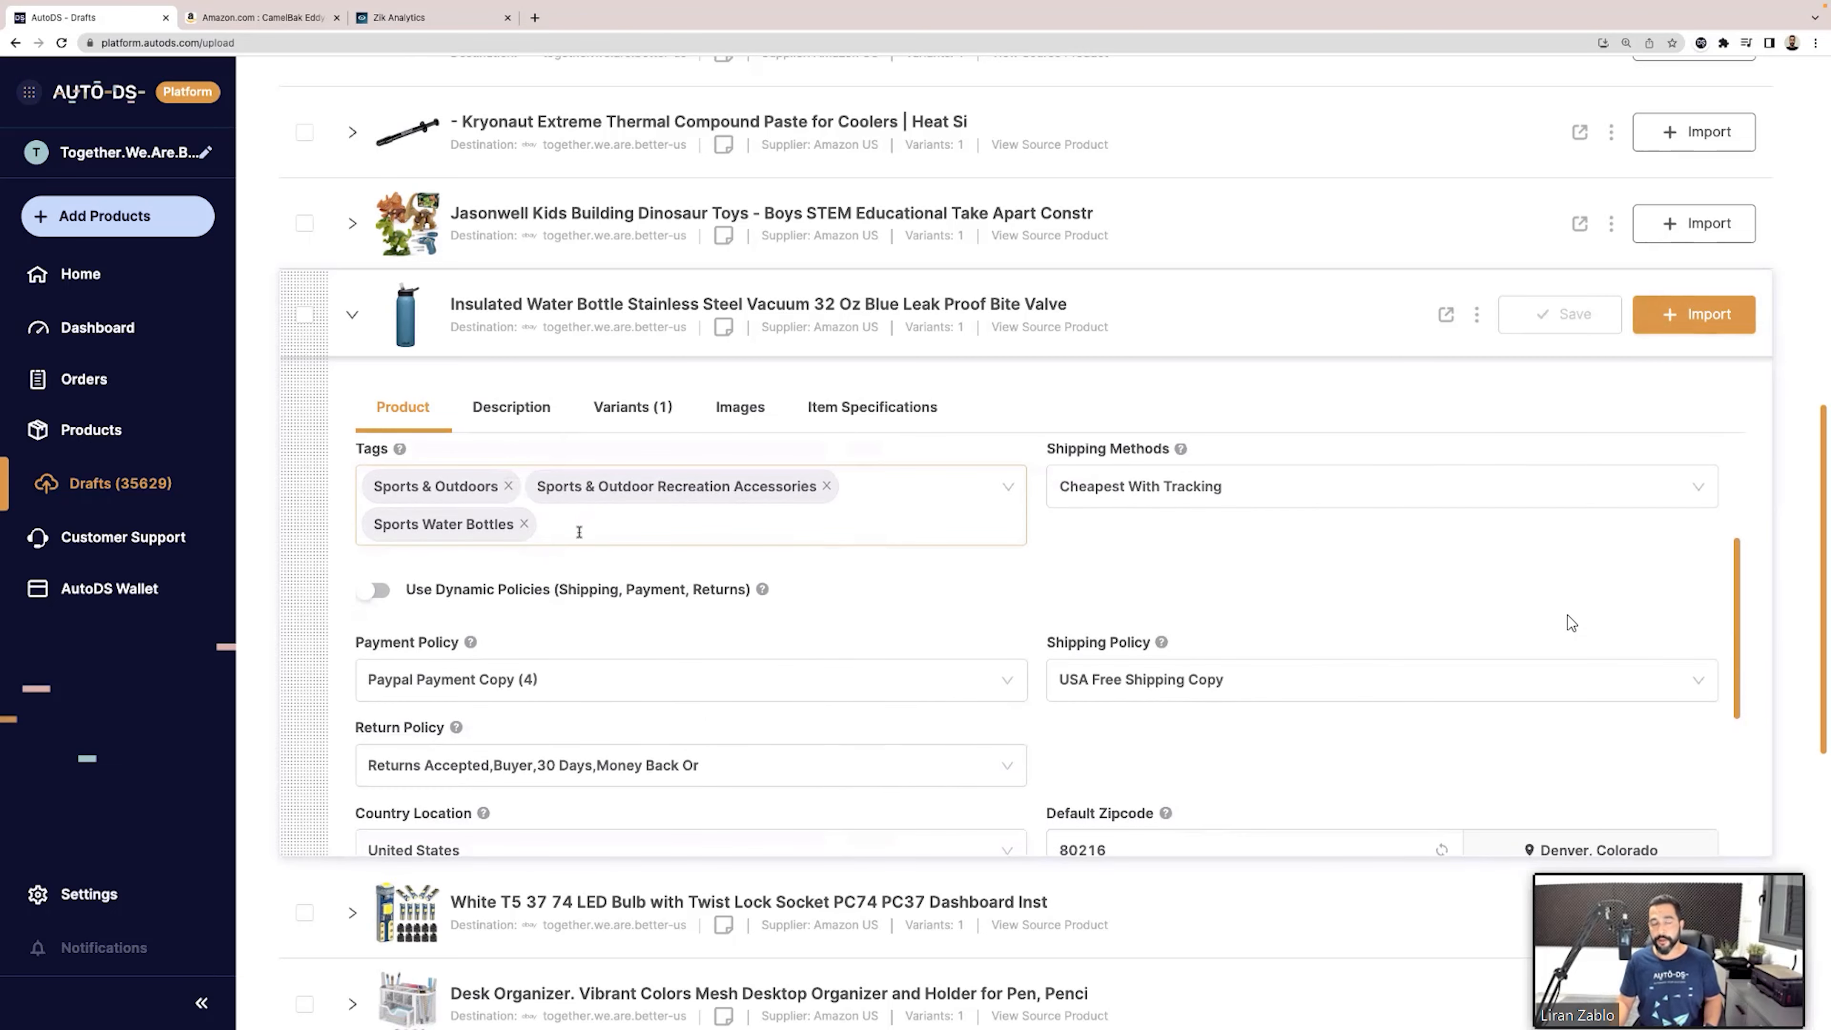
# Examine the water bottle draft's assigned tags and the list of other available tags without changing them.
pyautogui.click(581, 531)
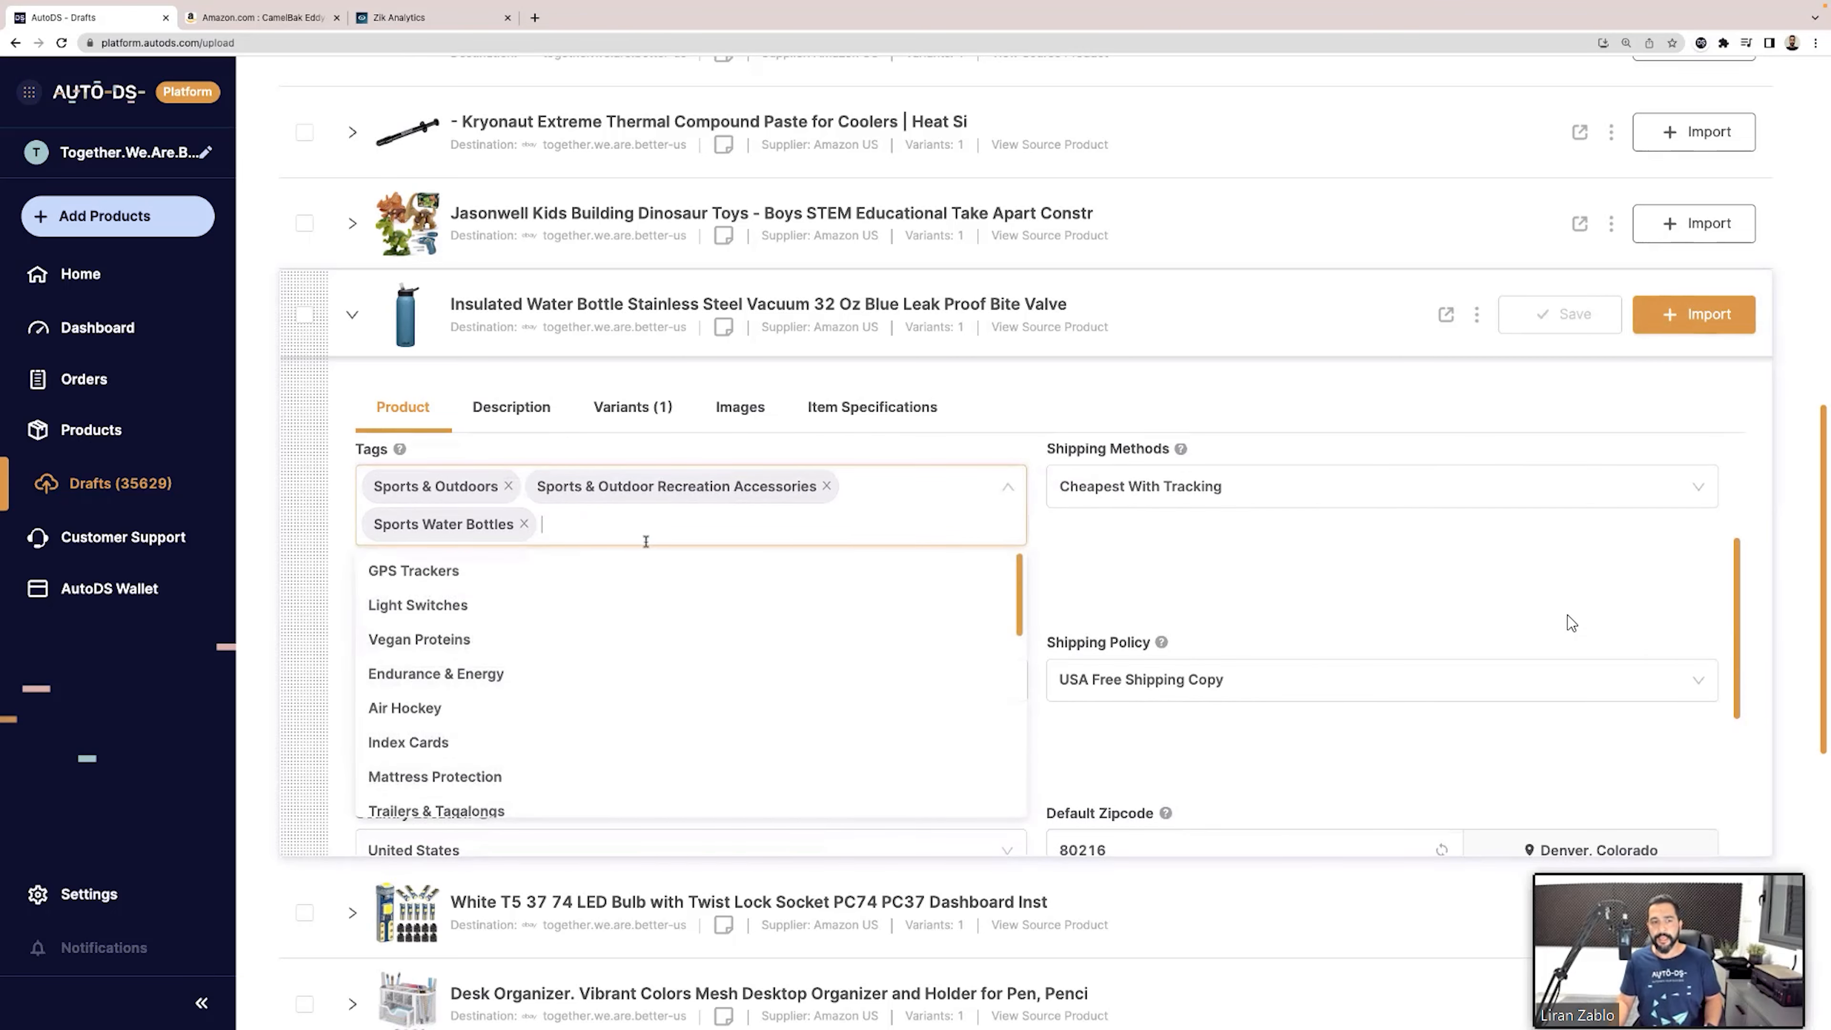
pyautogui.click(1042, 498)
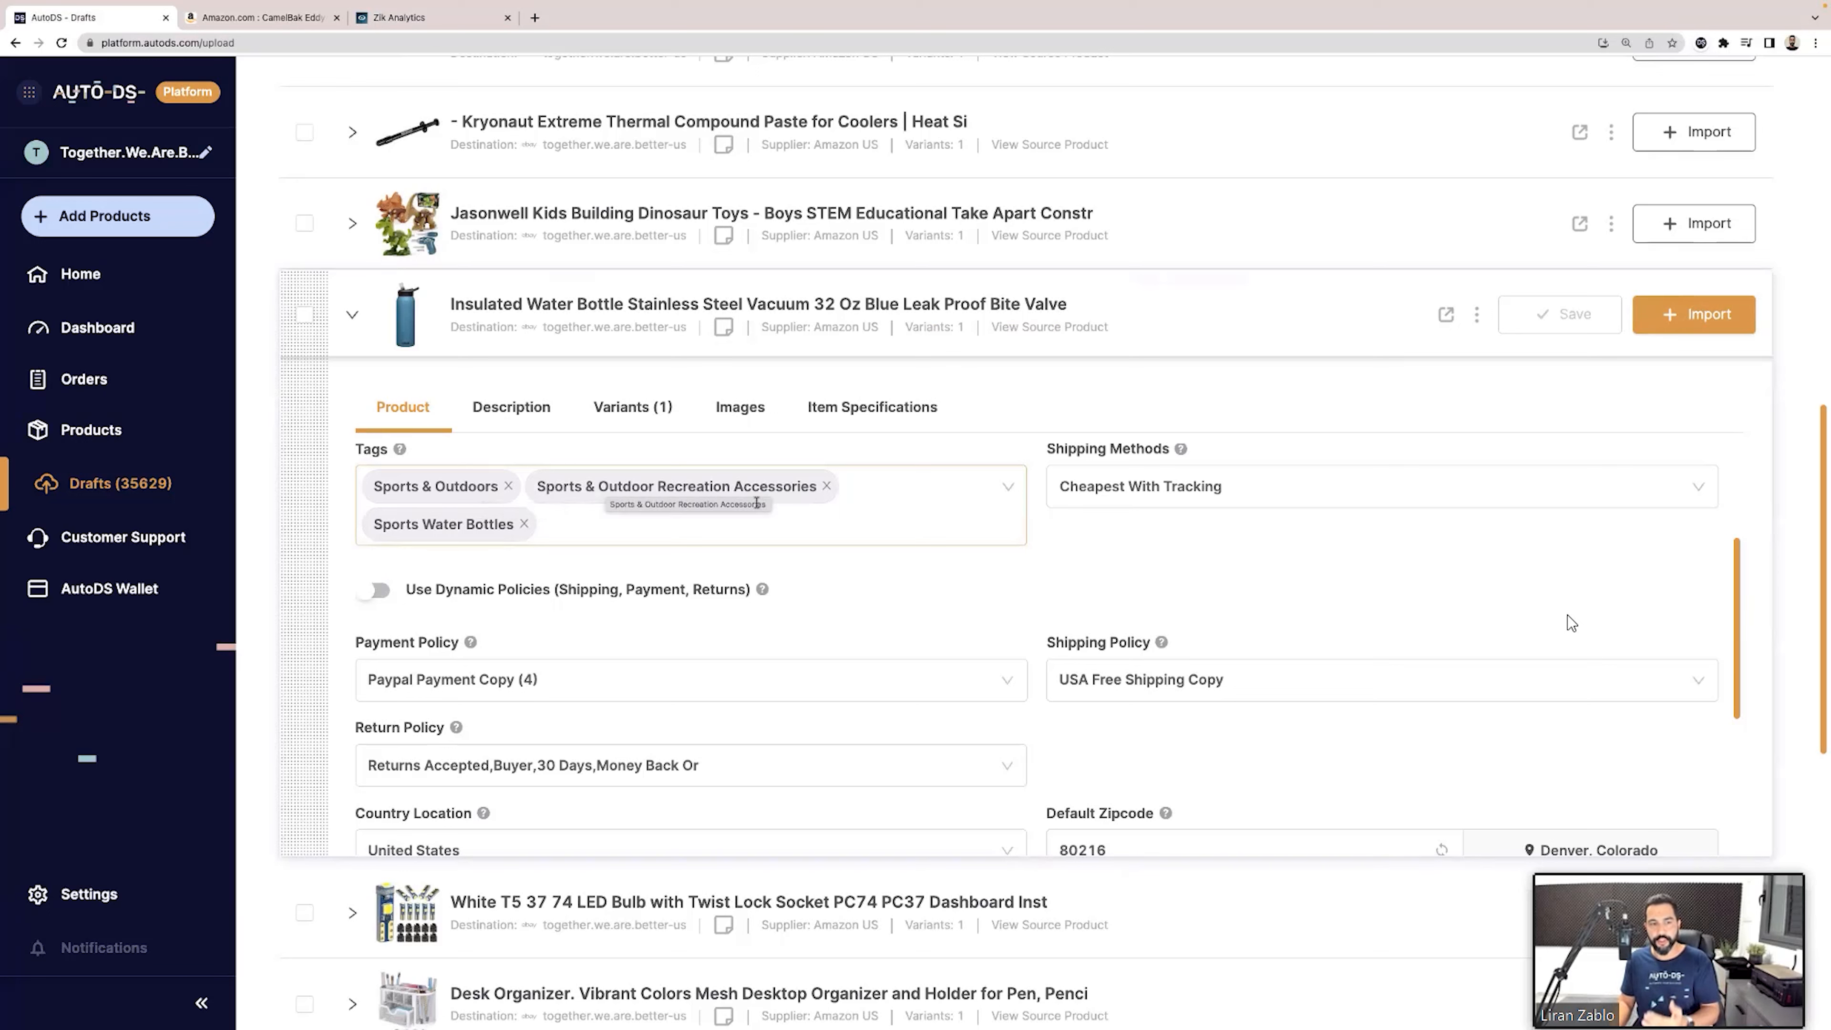
pyautogui.click(602, 525)
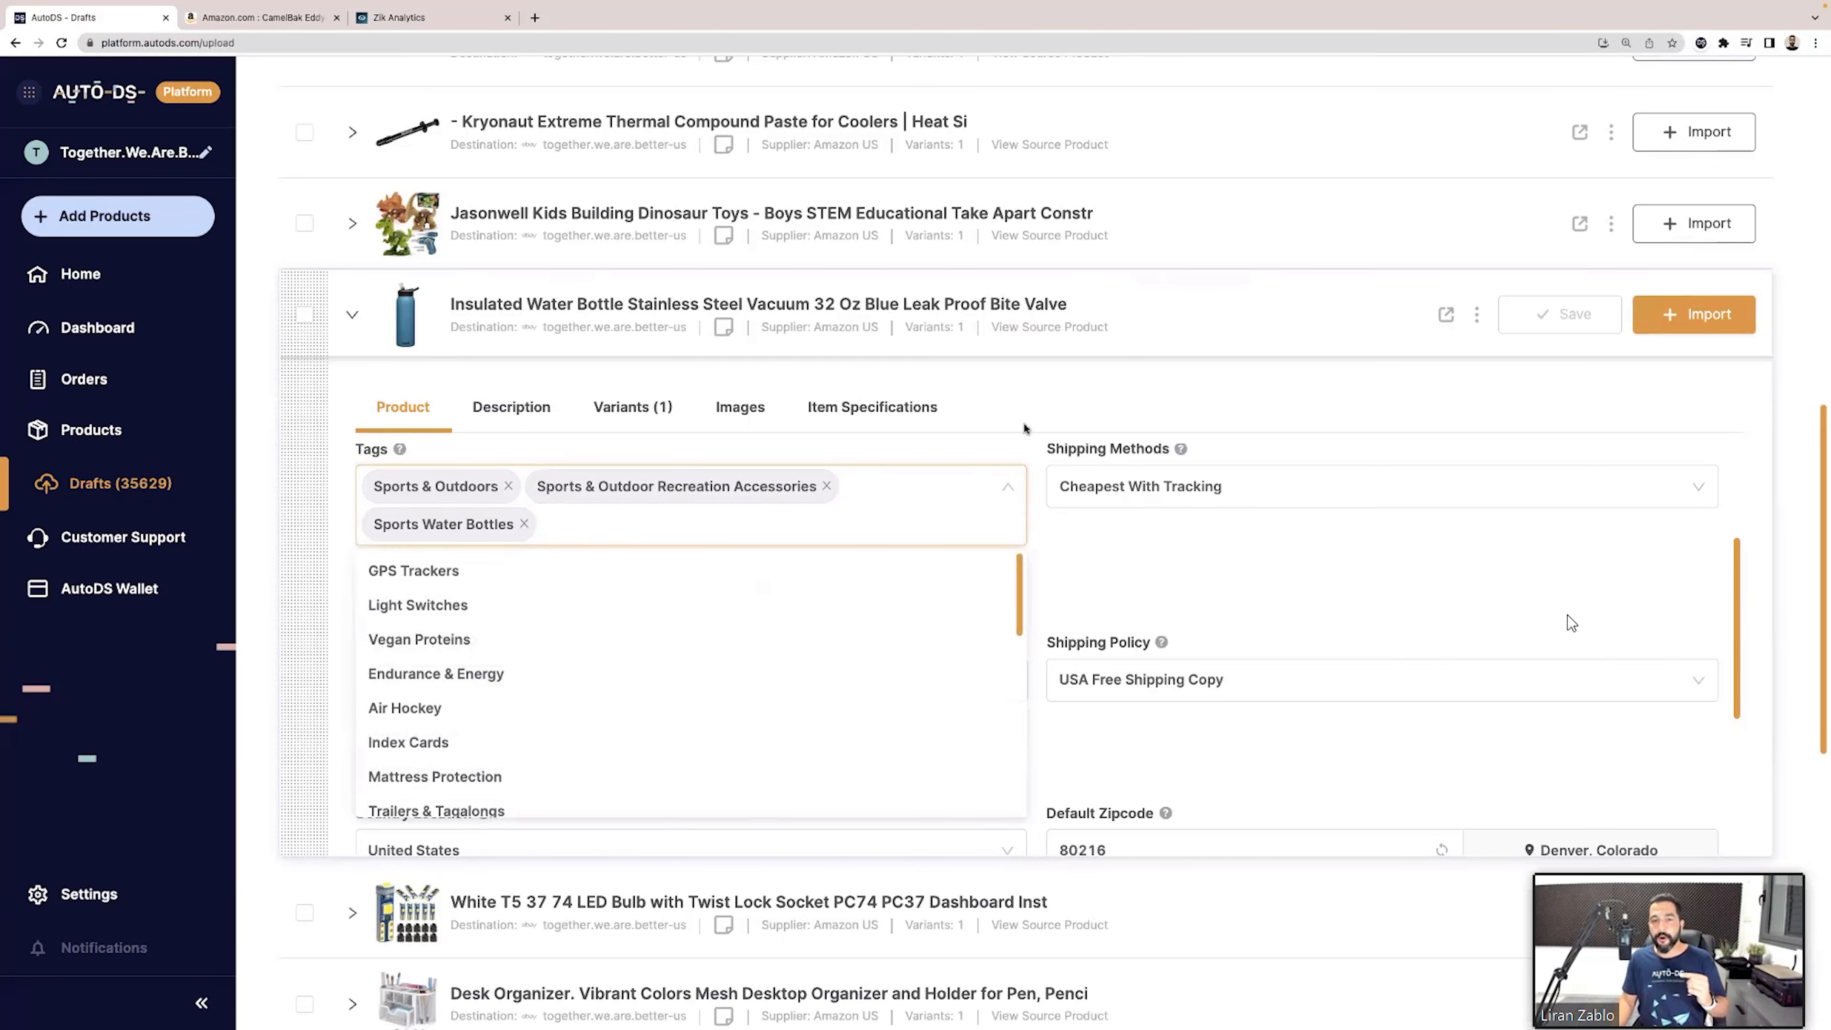
pyautogui.click(1036, 398)
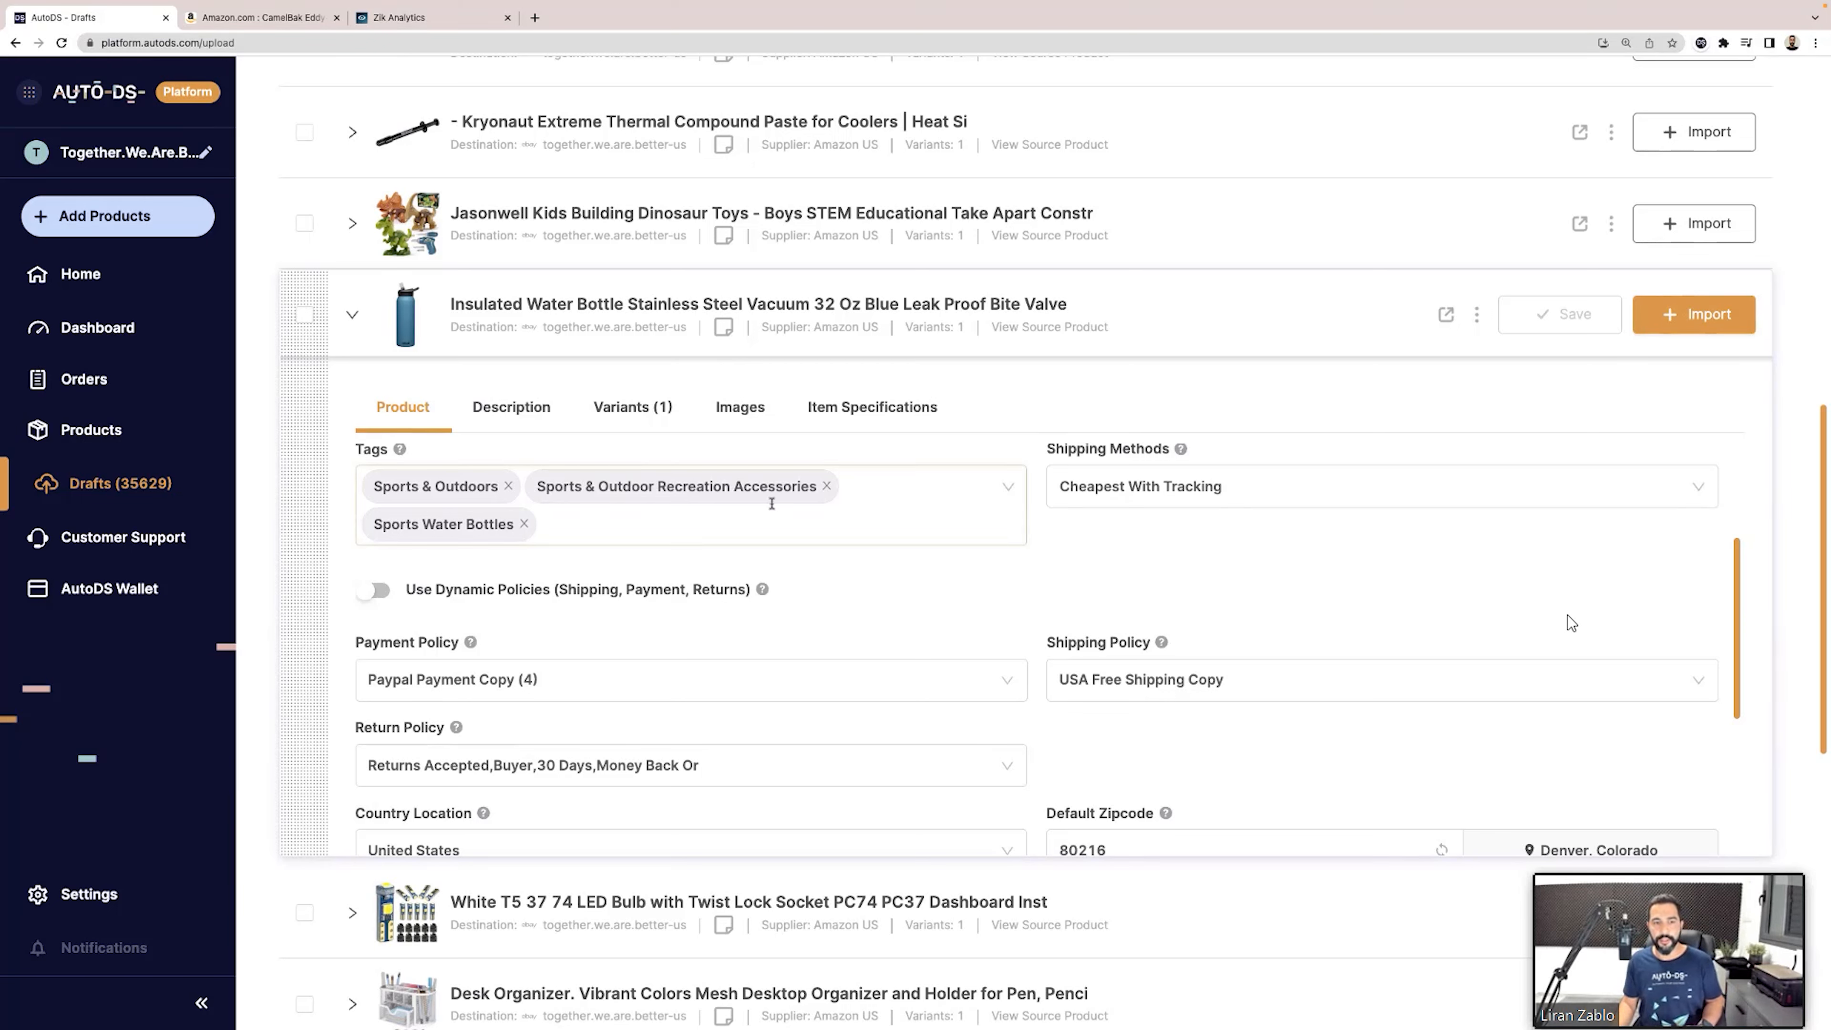
pyautogui.click(726, 520)
pyautogui.click(1042, 397)
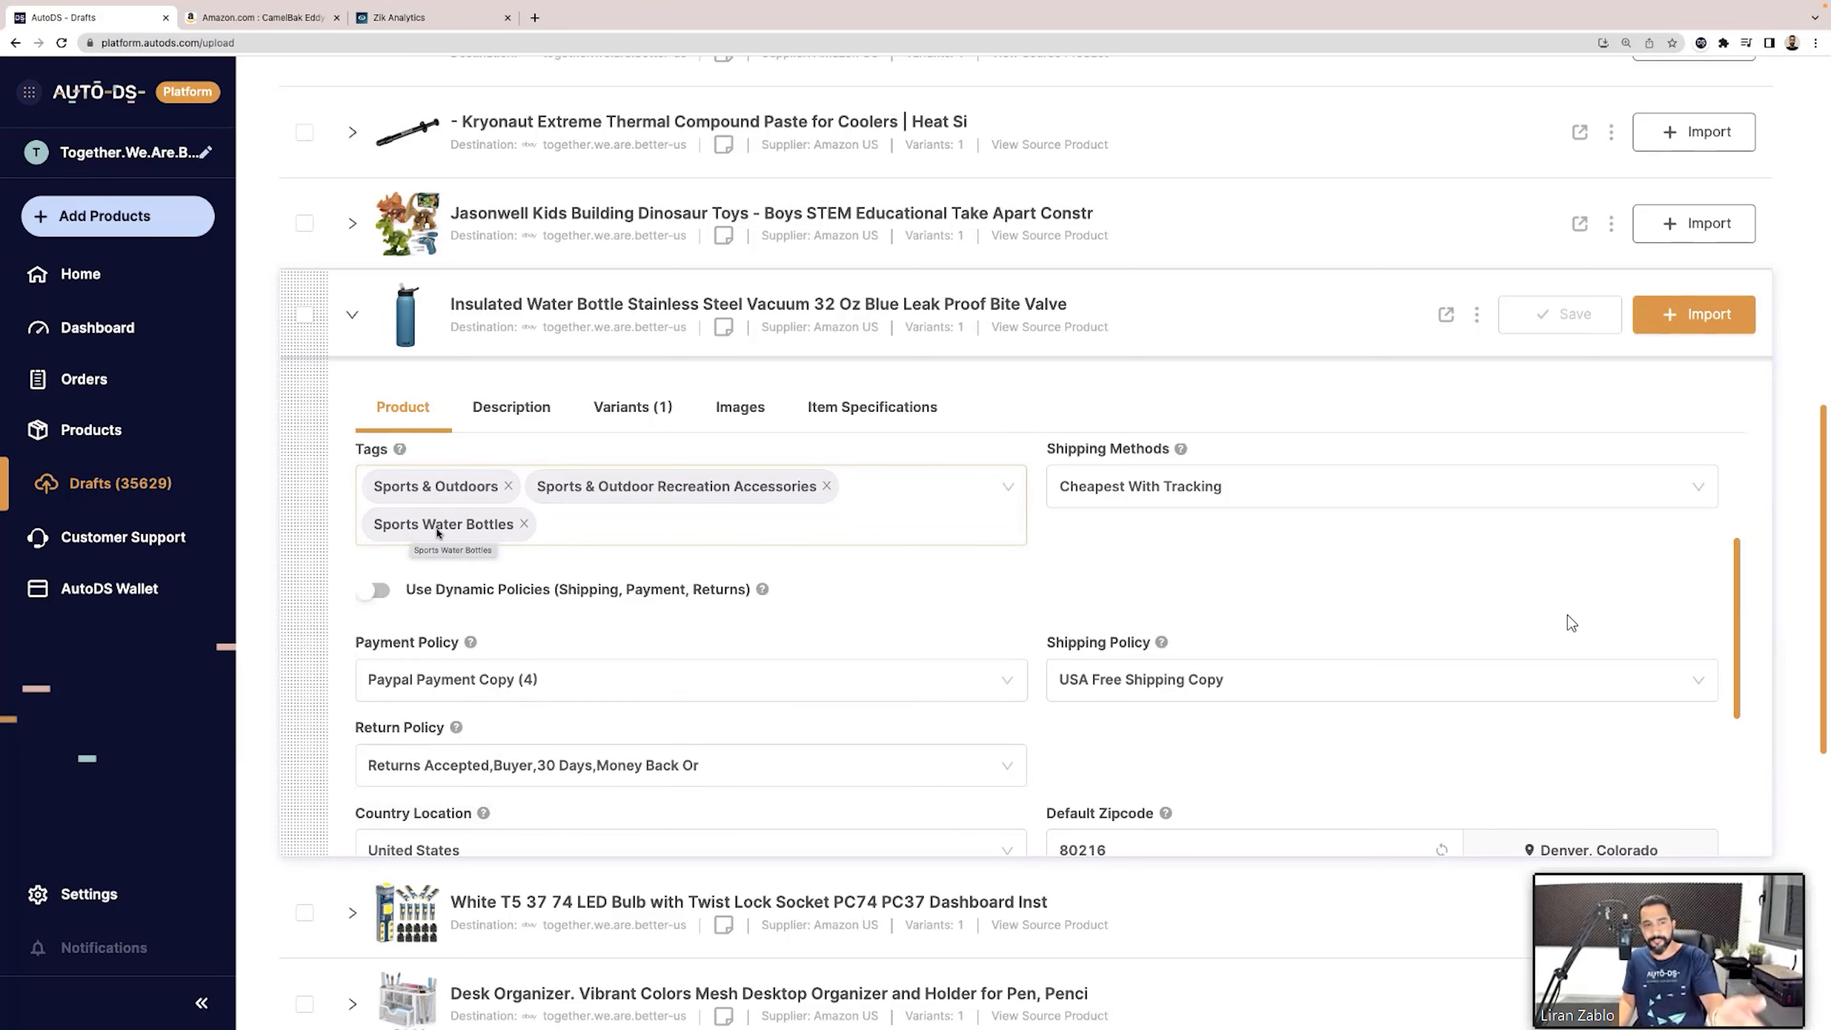
pyautogui.click(565, 525)
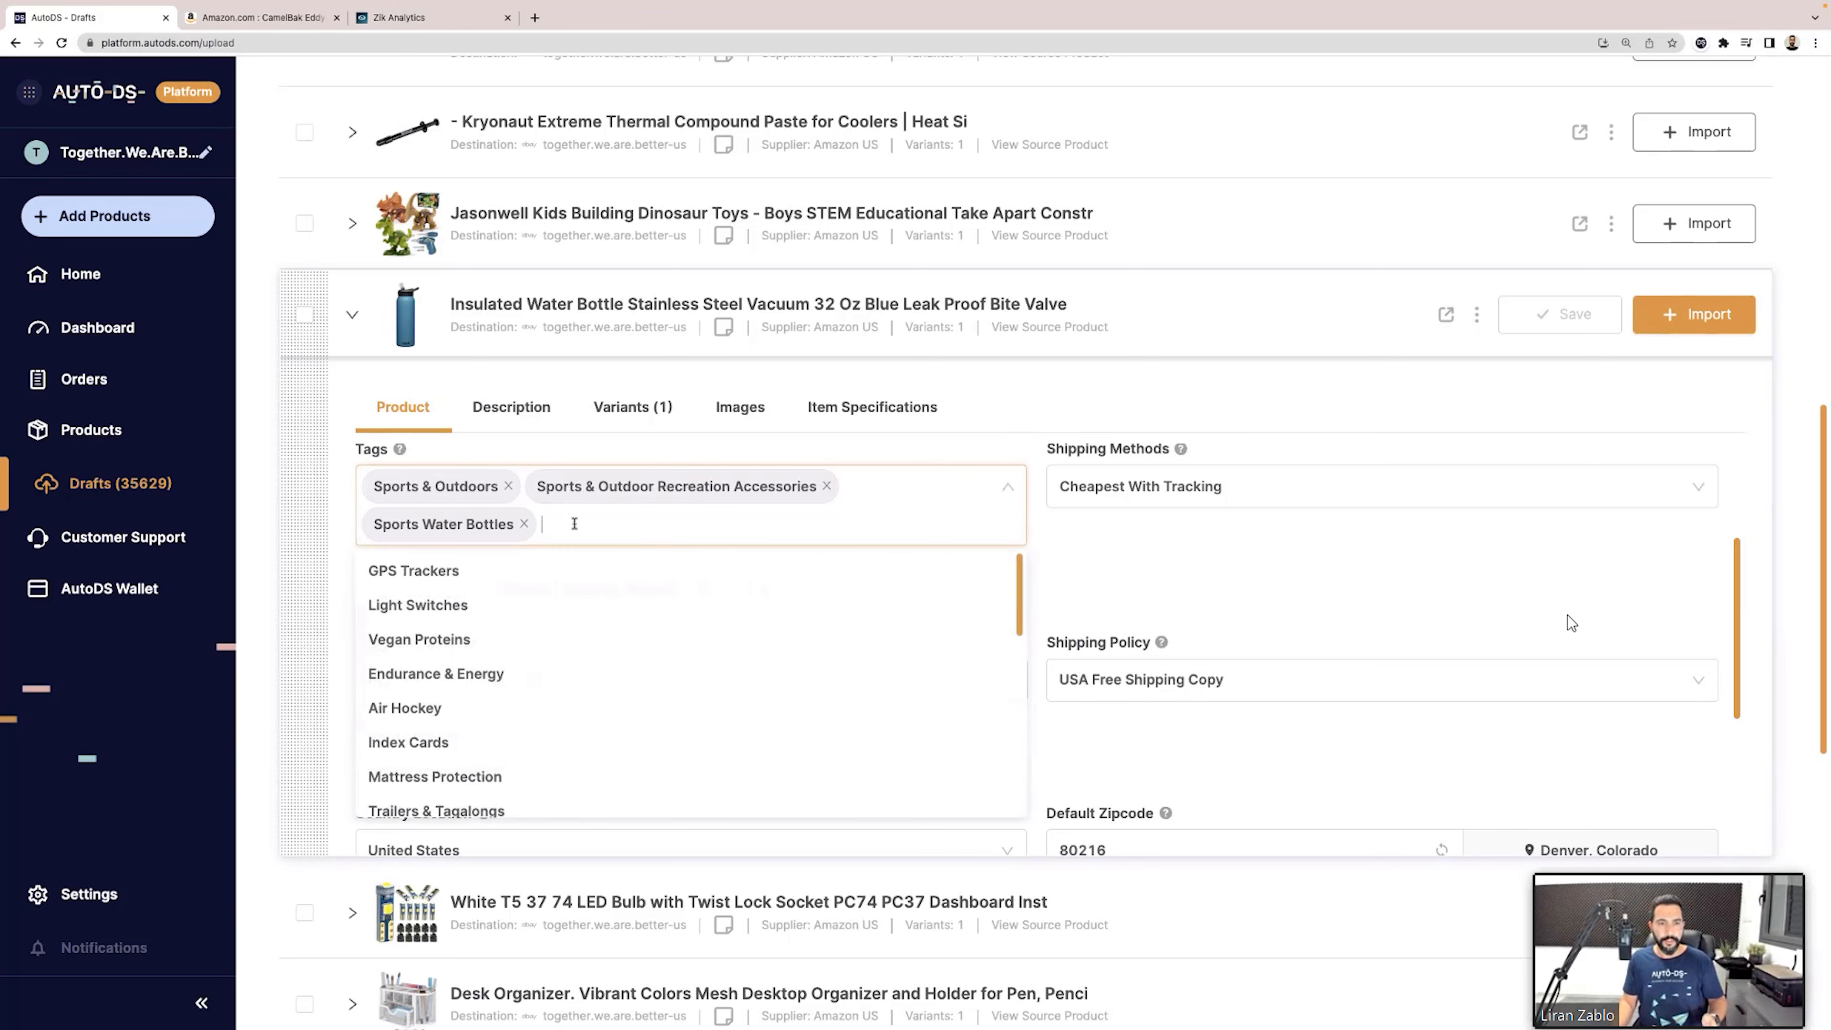
pyautogui.click(789, 442)
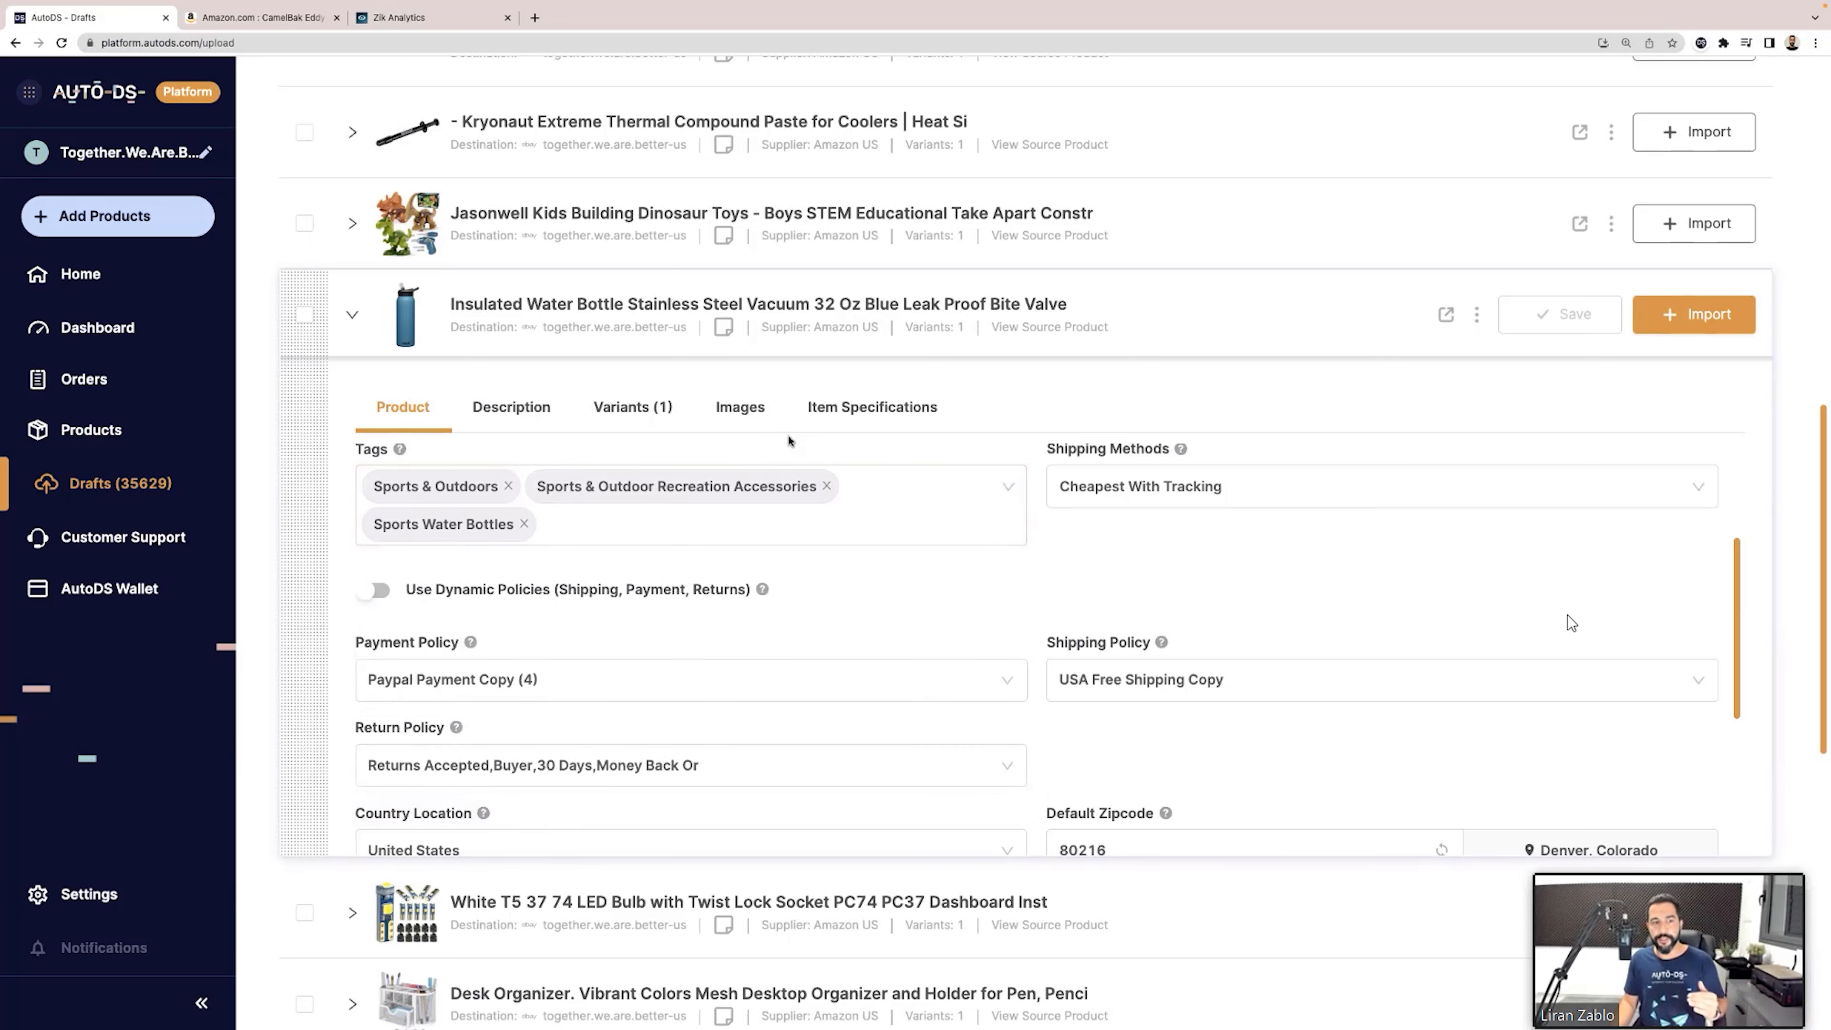
pyautogui.click(627, 520)
pyautogui.click(1003, 390)
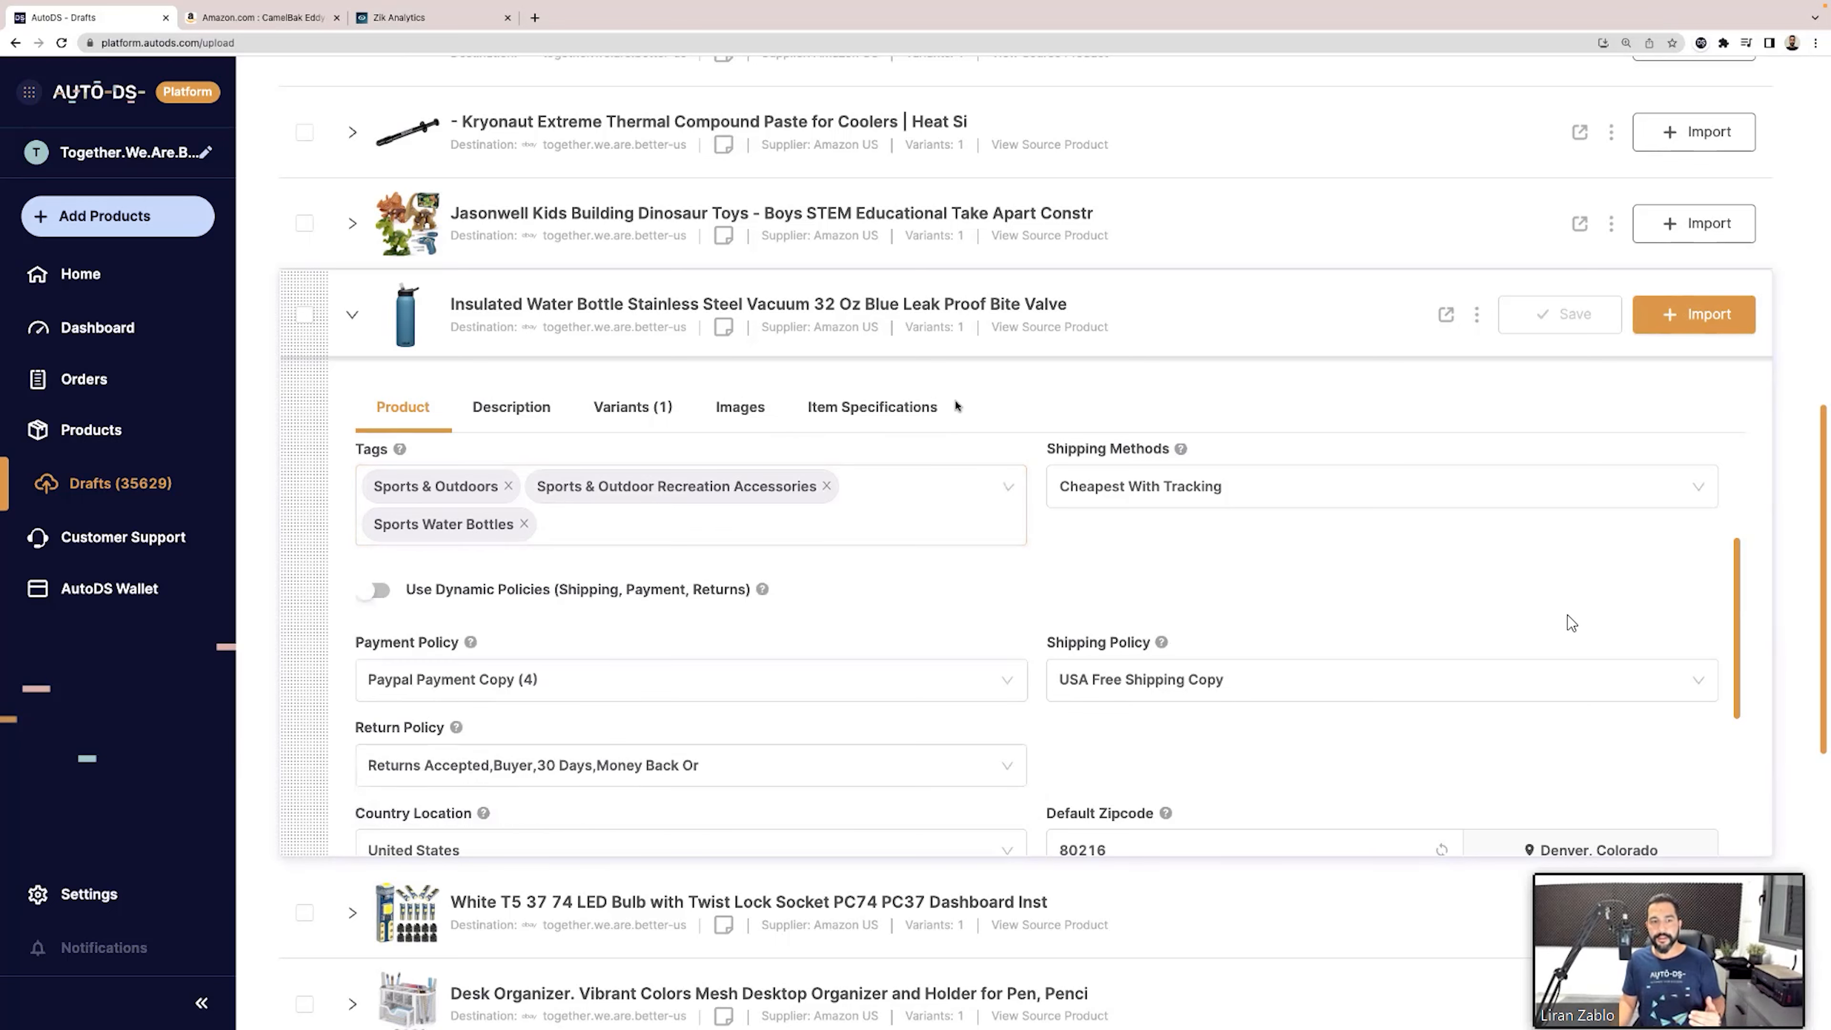
# Create the new tag "Summer Products" and add it to the water bottle draft's tags.
pyautogui.click(593, 524)
pyautogui.write('Su')
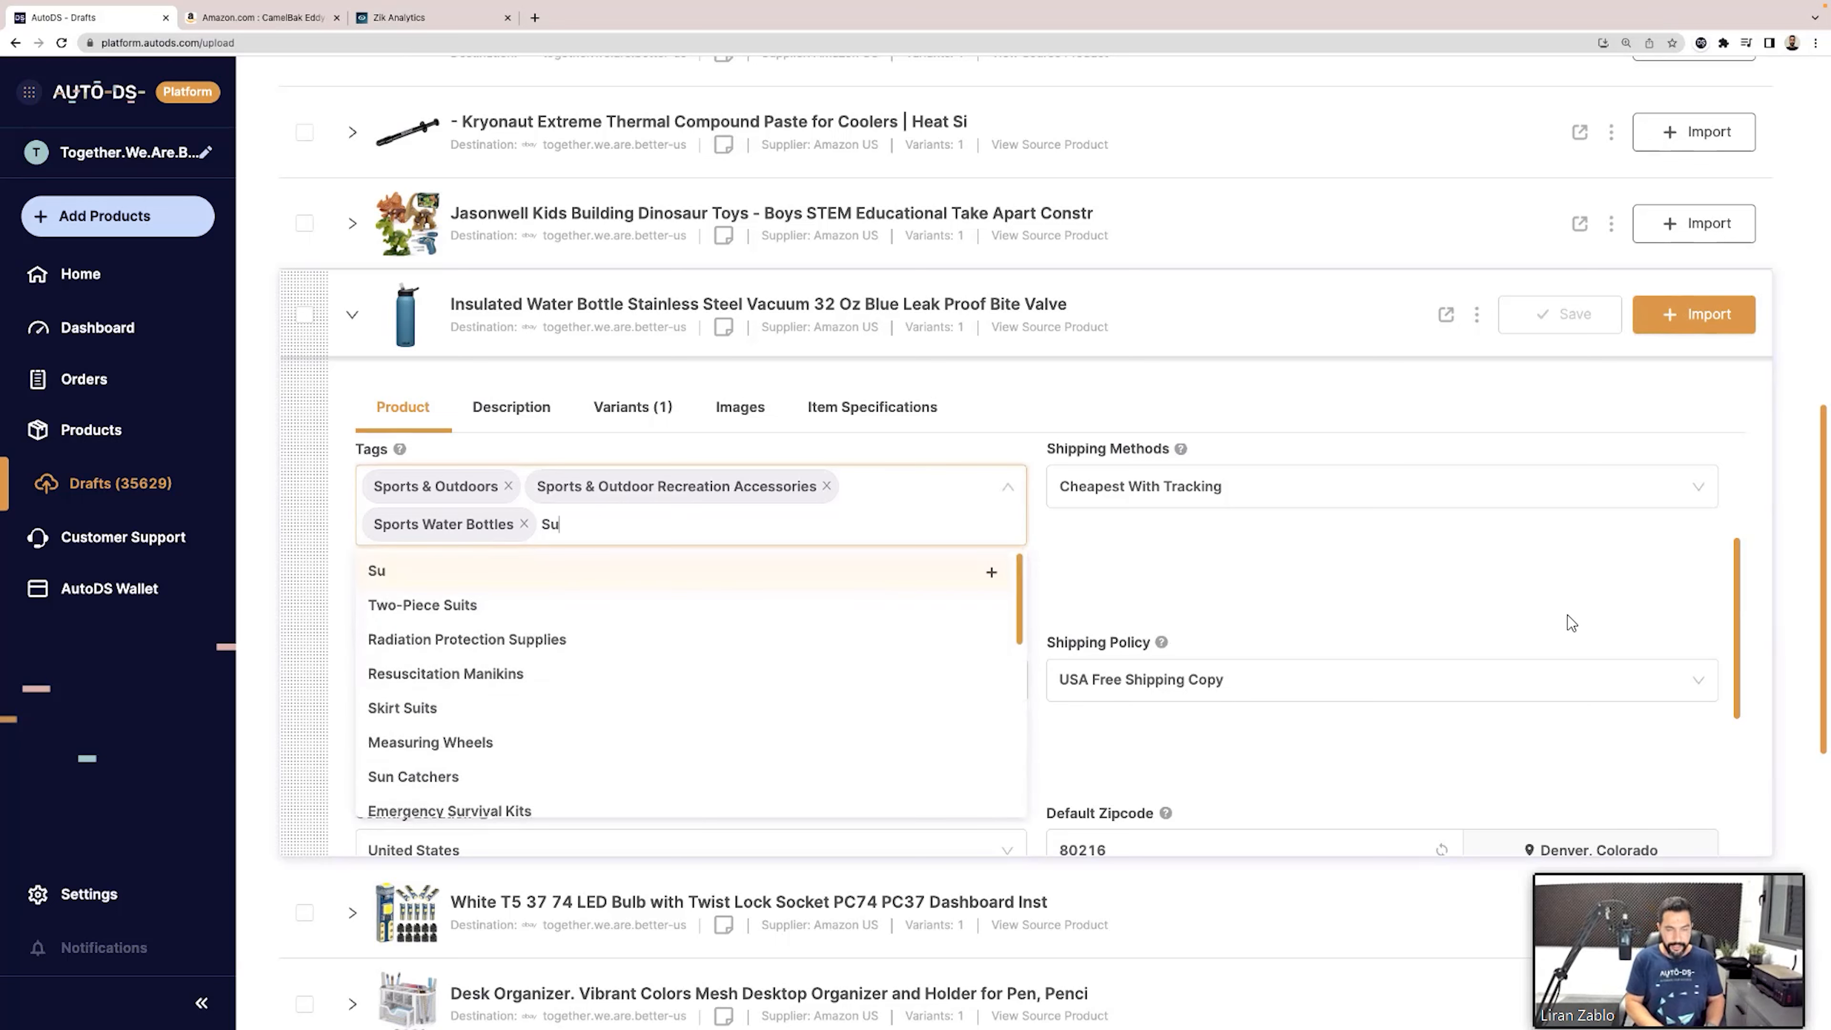
pyautogui.write('mmer Products')
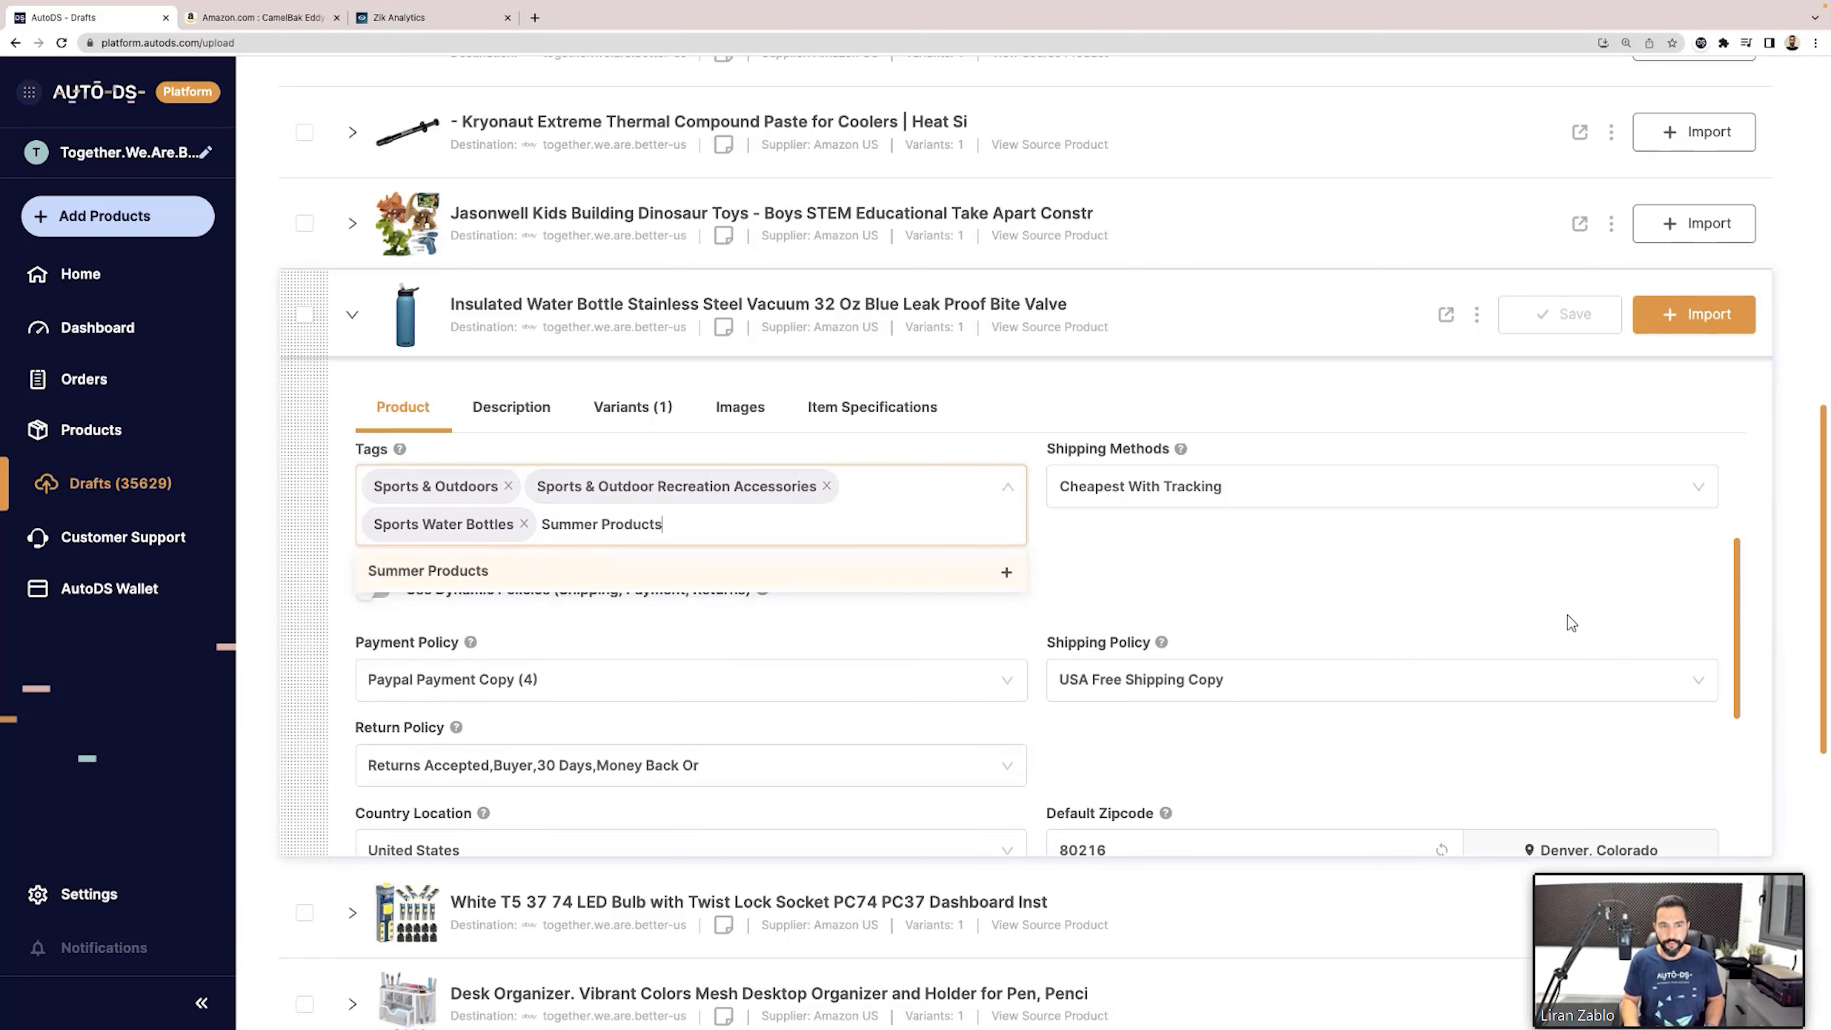
pyautogui.click(1006, 575)
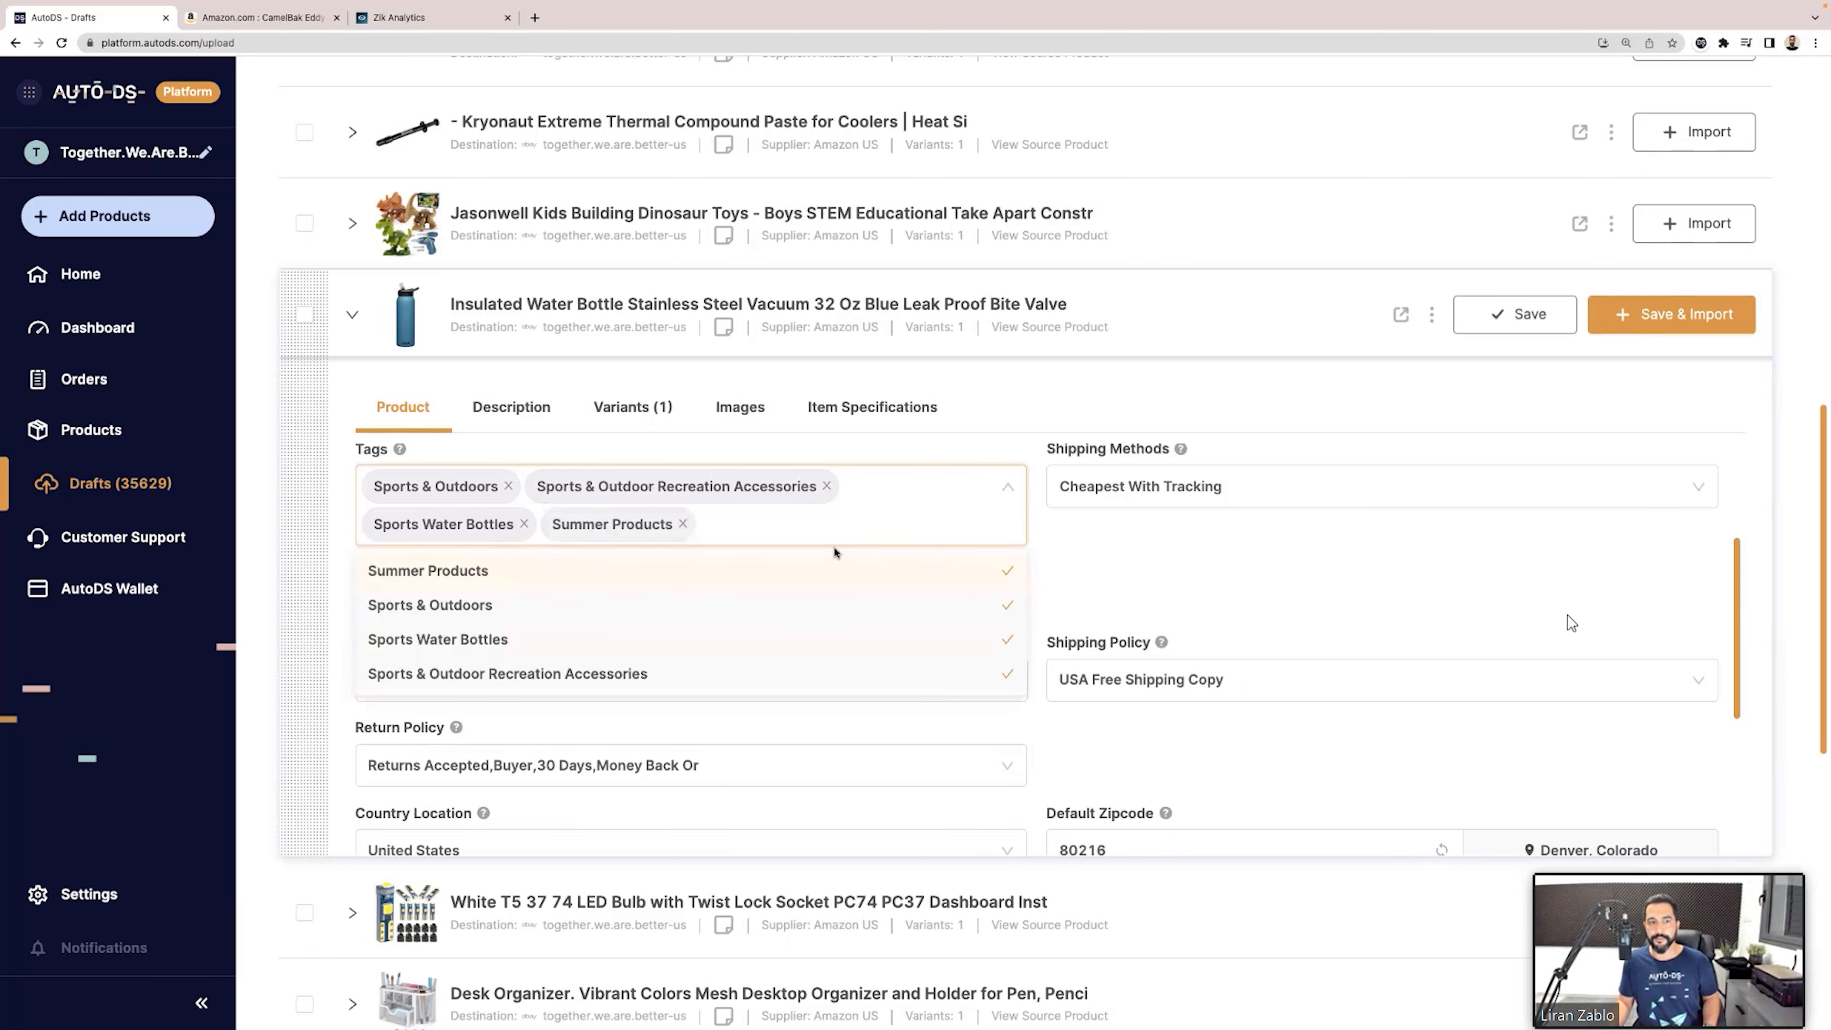
pyautogui.click(962, 439)
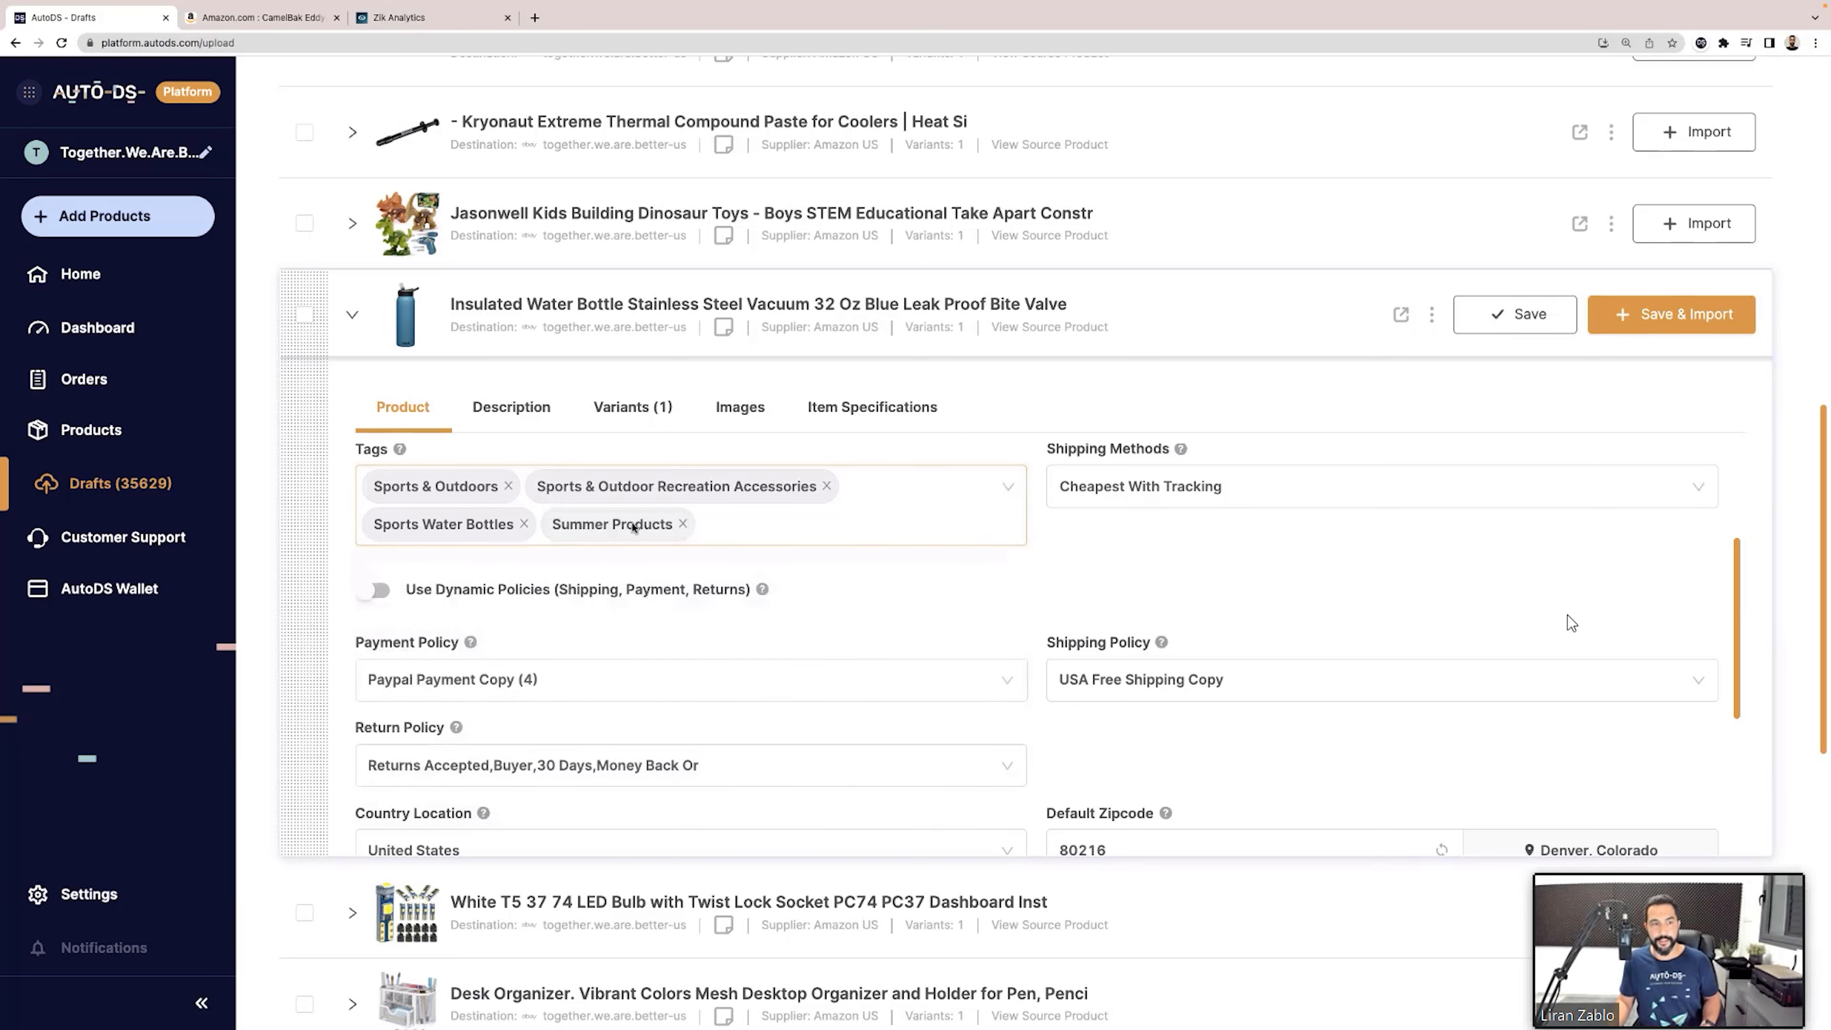
# Look at the AutoDS Products page in a separate browser tab, then return to the water bottle draft's tag list.
pyautogui.middleClick(98, 431)
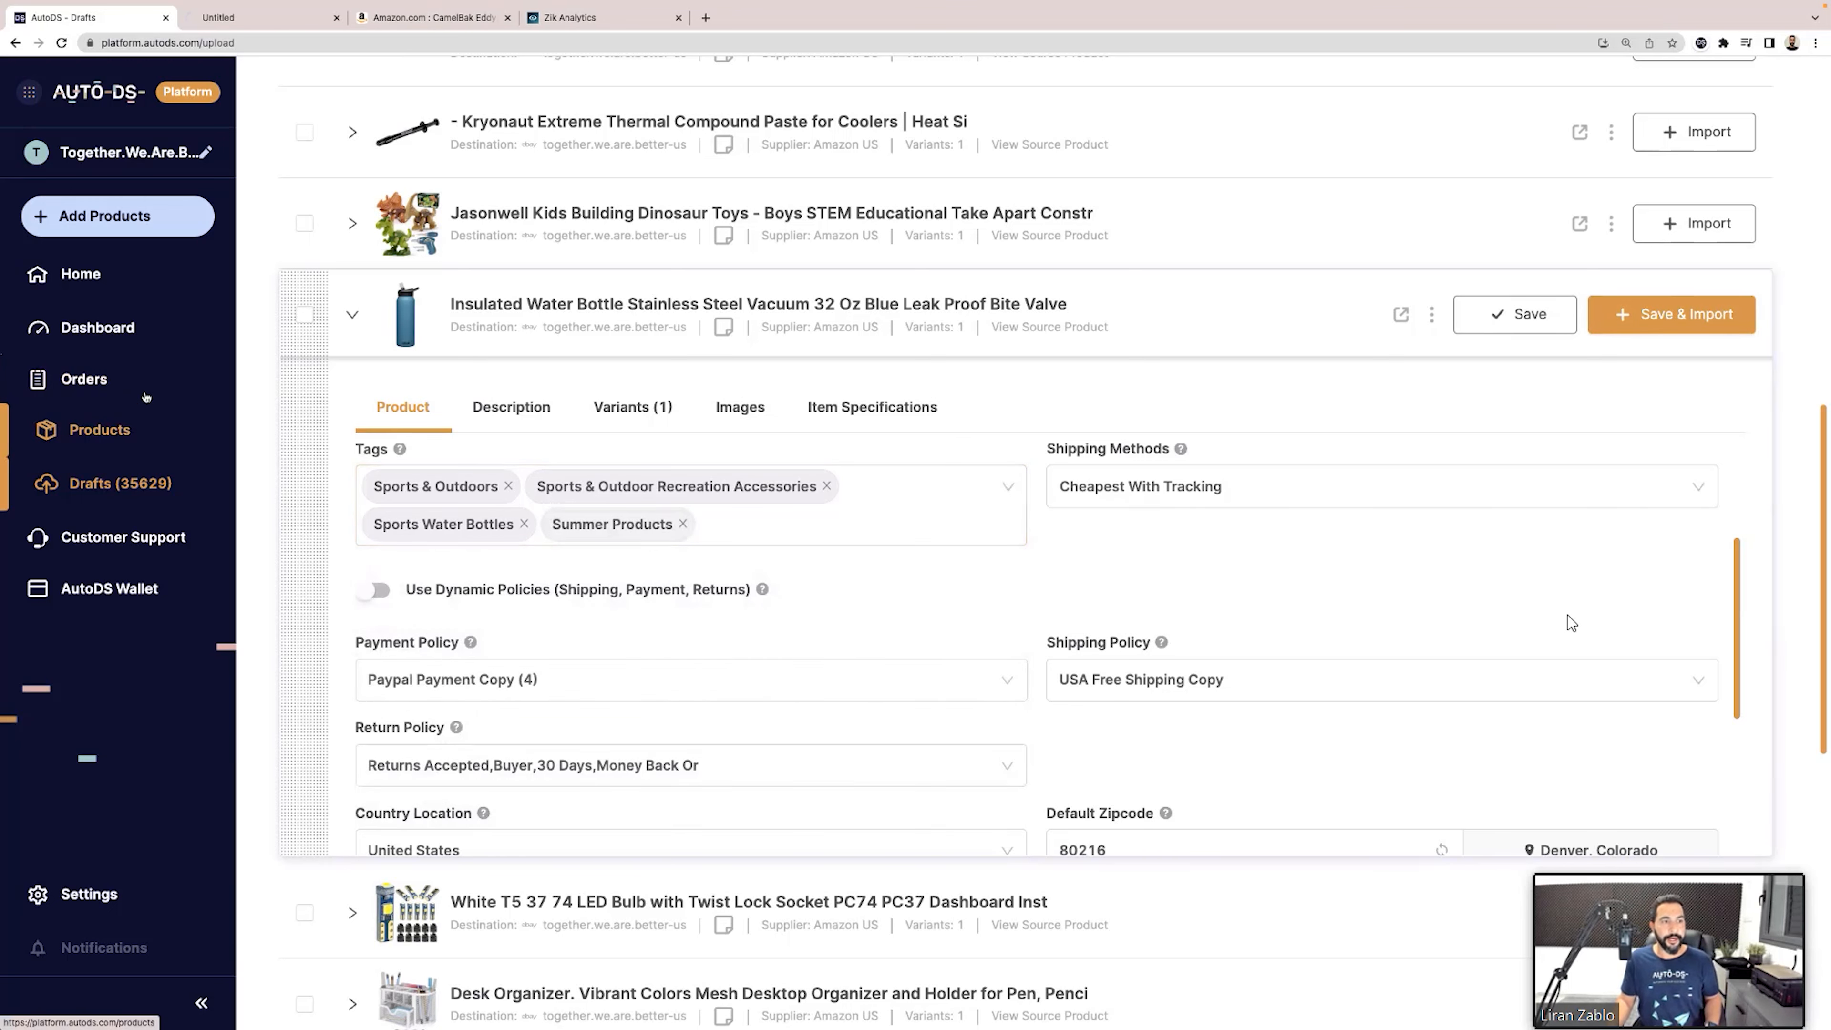
pyautogui.click(256, 17)
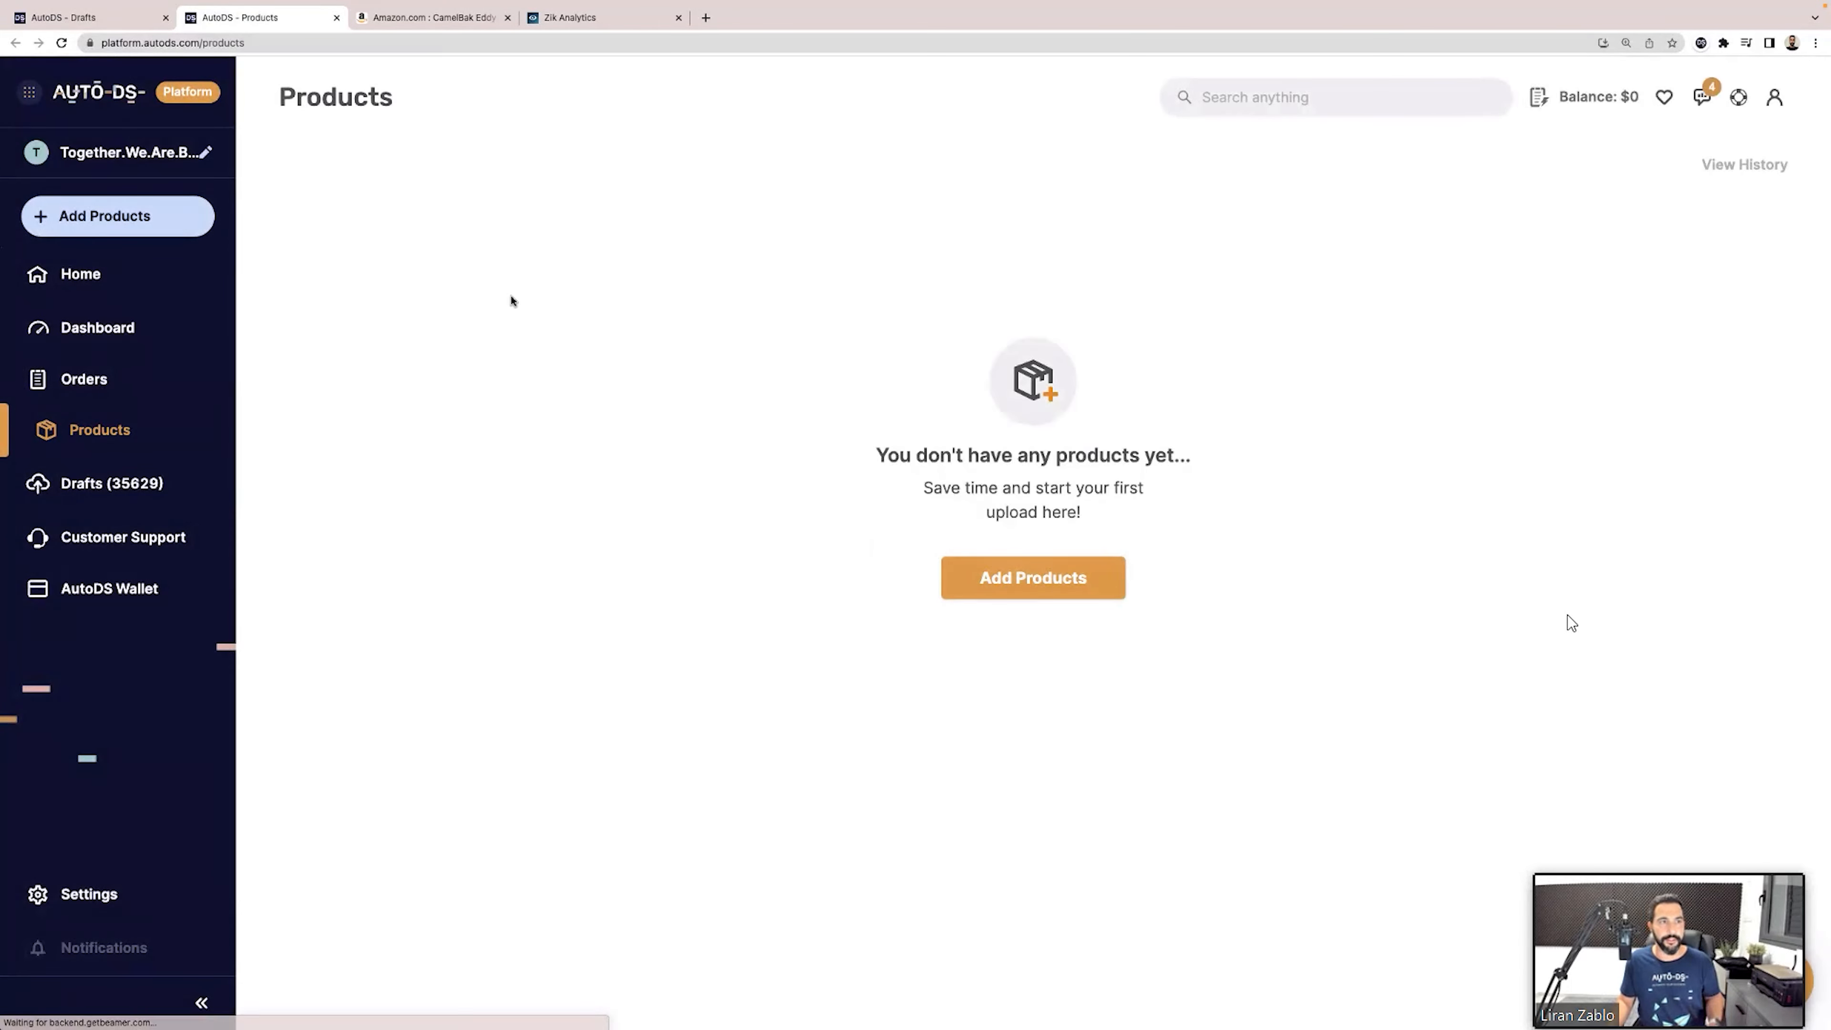
pyautogui.click(148, 152)
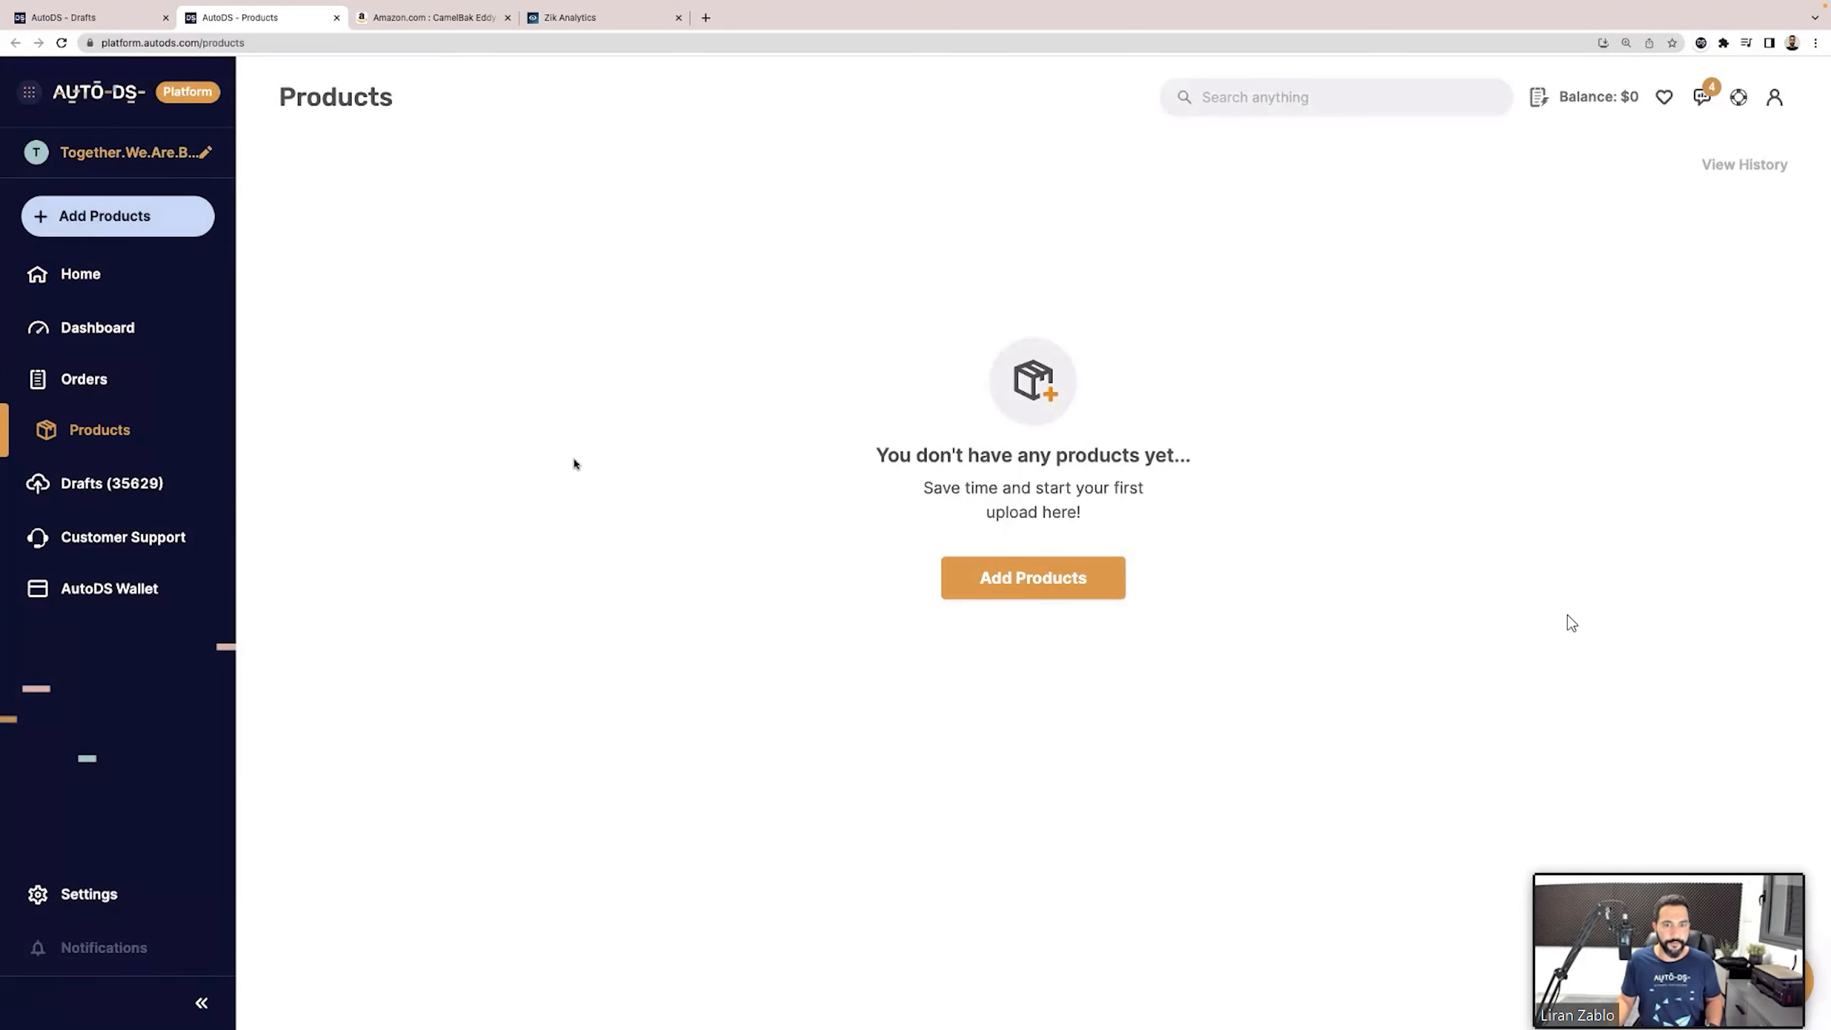
pyautogui.click(1132, 246)
pyautogui.click(123, 13)
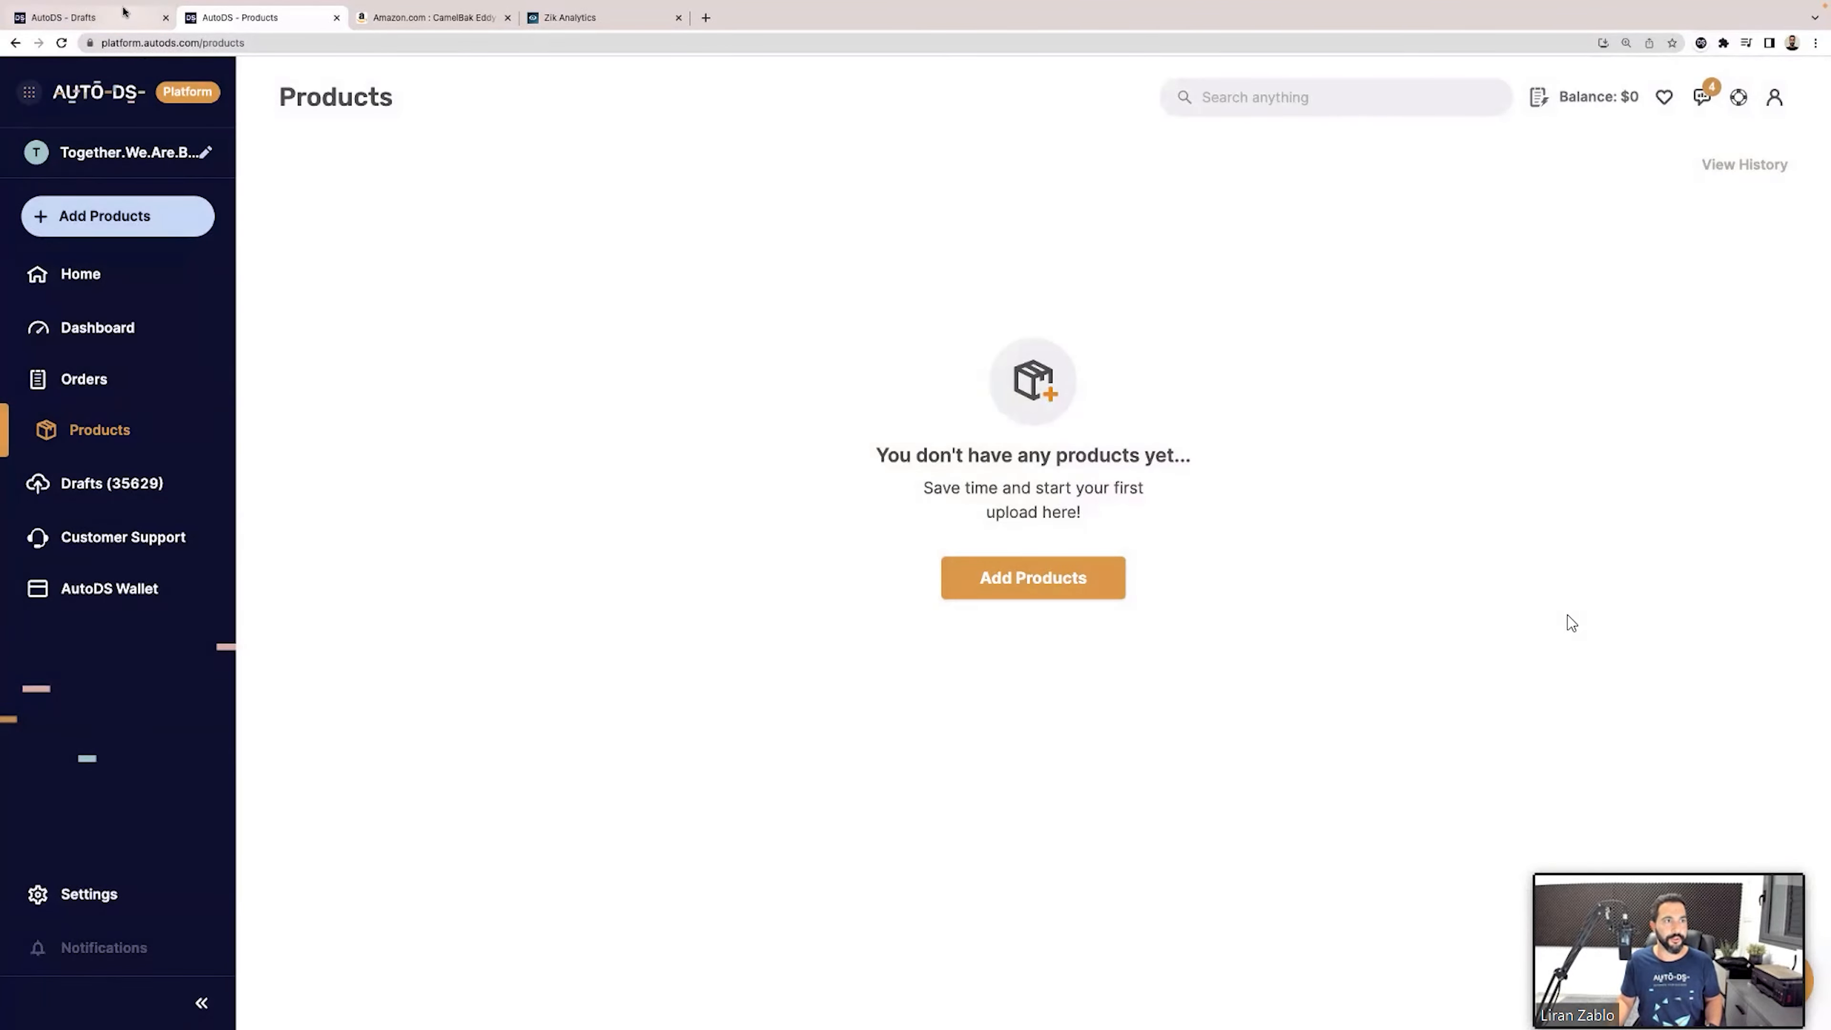
pyautogui.click(778, 505)
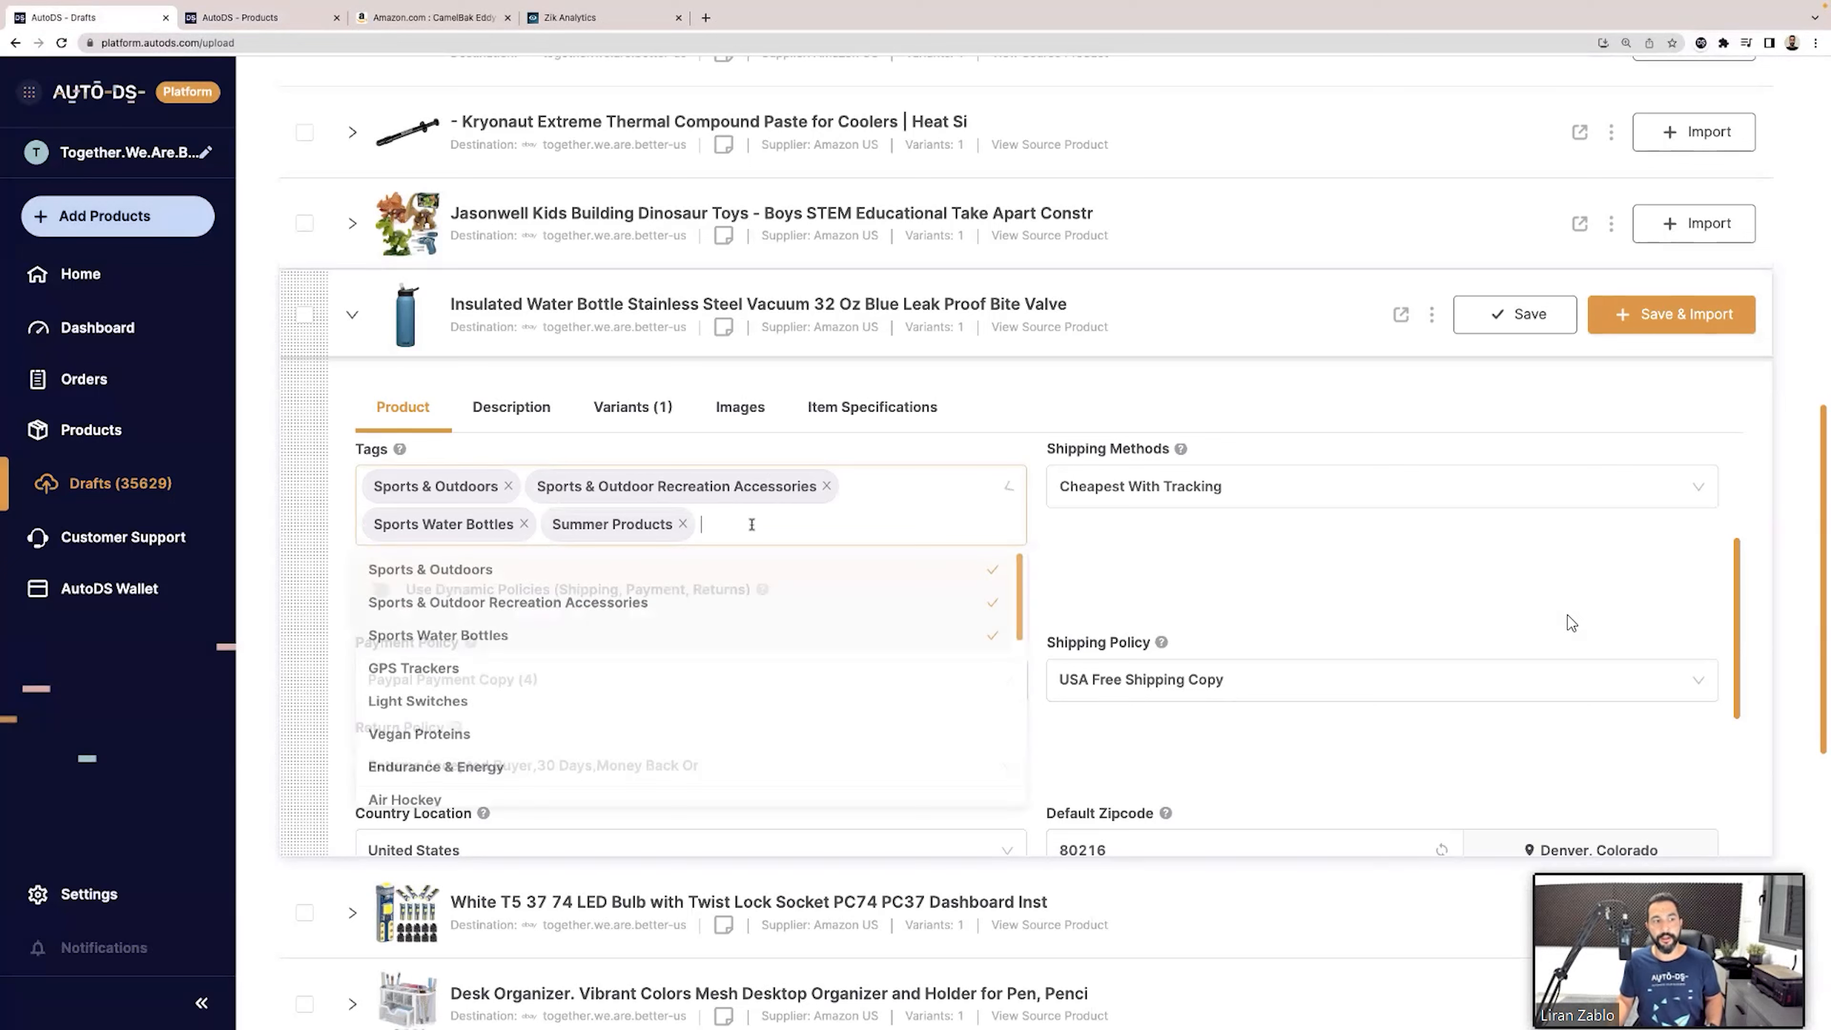
pyautogui.click(225, 249)
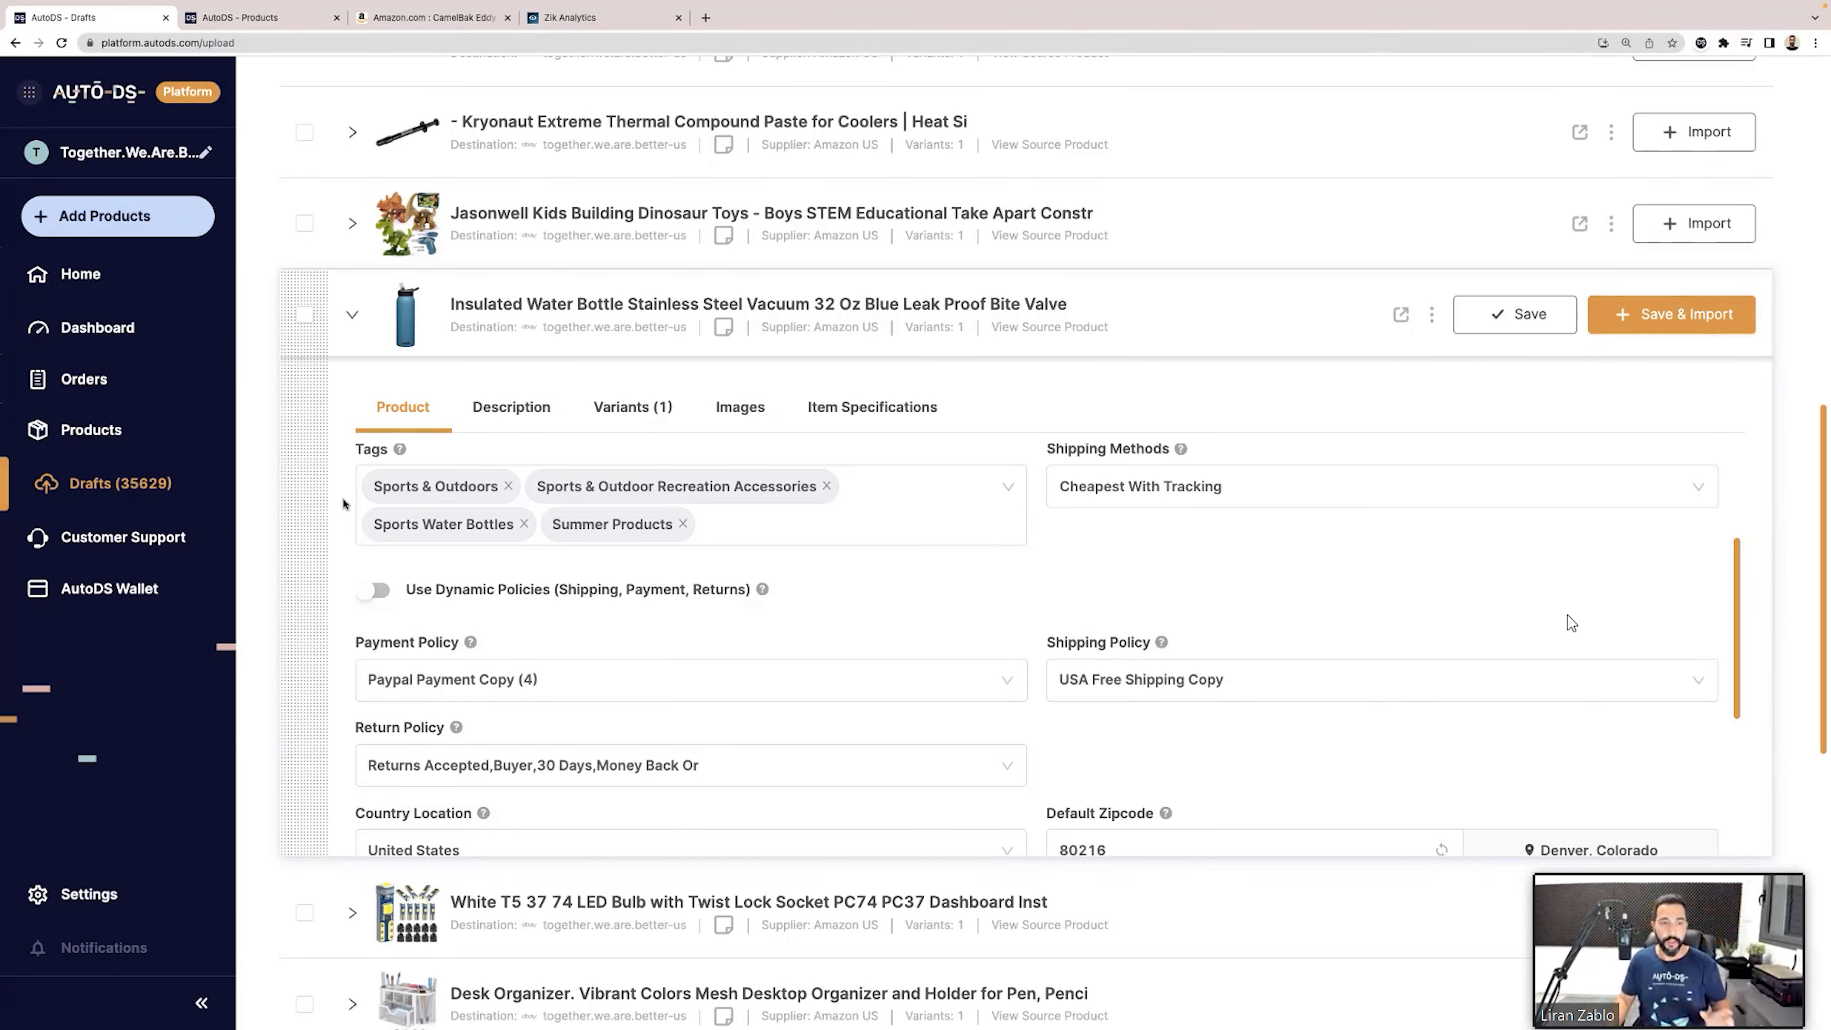
# Review the water bottle draft's policies, country location, default zipcode, brand and monitoring settings.
pyautogui.scroll(-1, 576, 597)
pyautogui.scroll(-1, 576, 597)
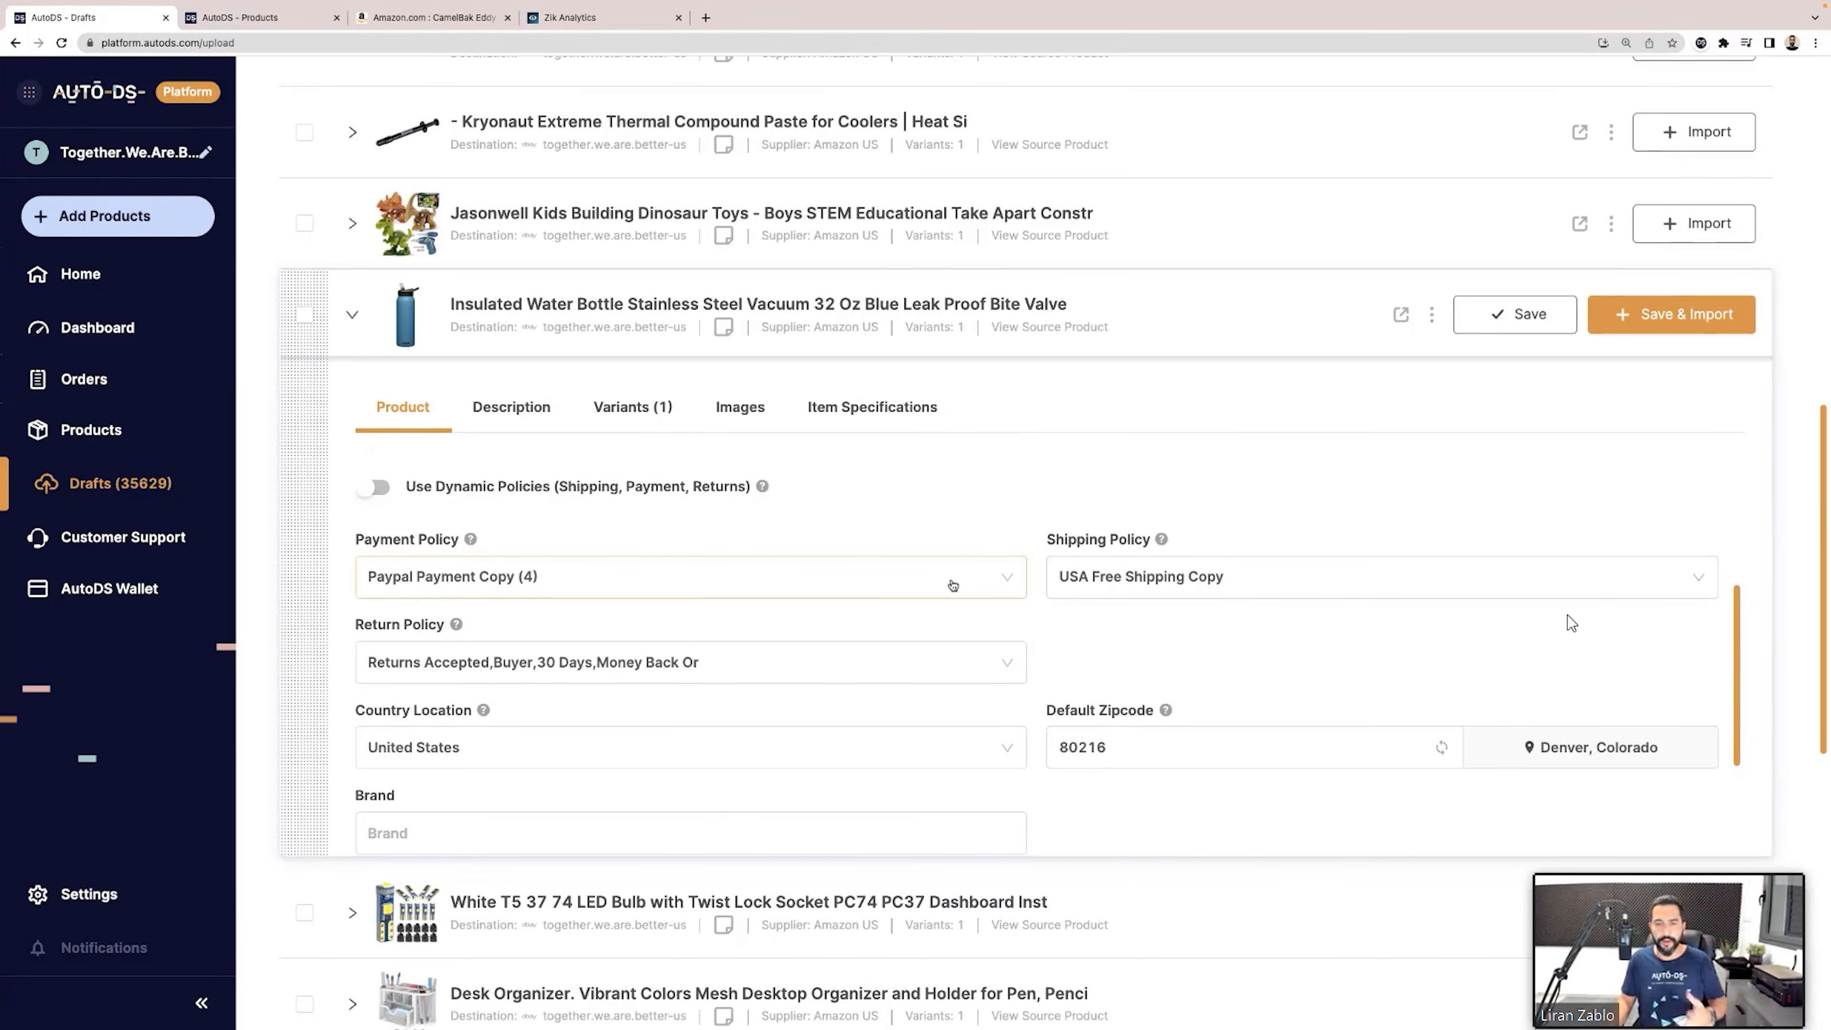
pyautogui.scroll(-3, 862, 622)
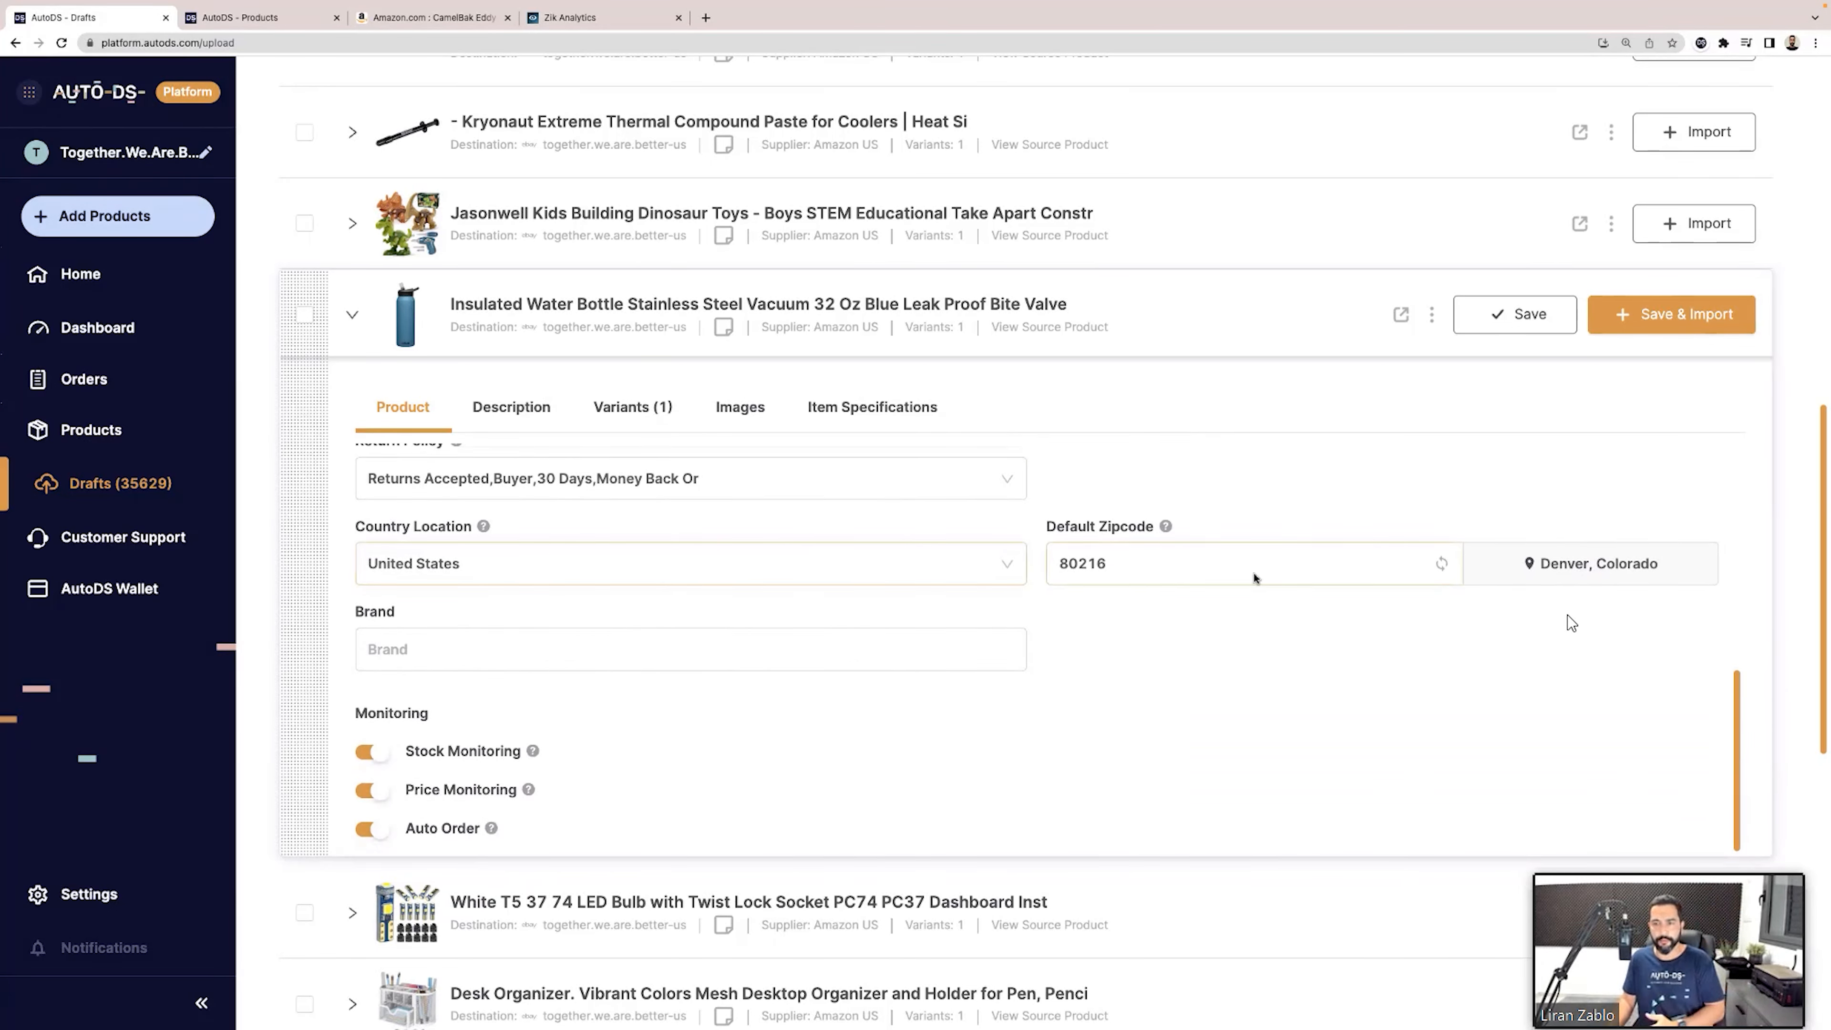
pyautogui.scroll(-3, 731, 664)
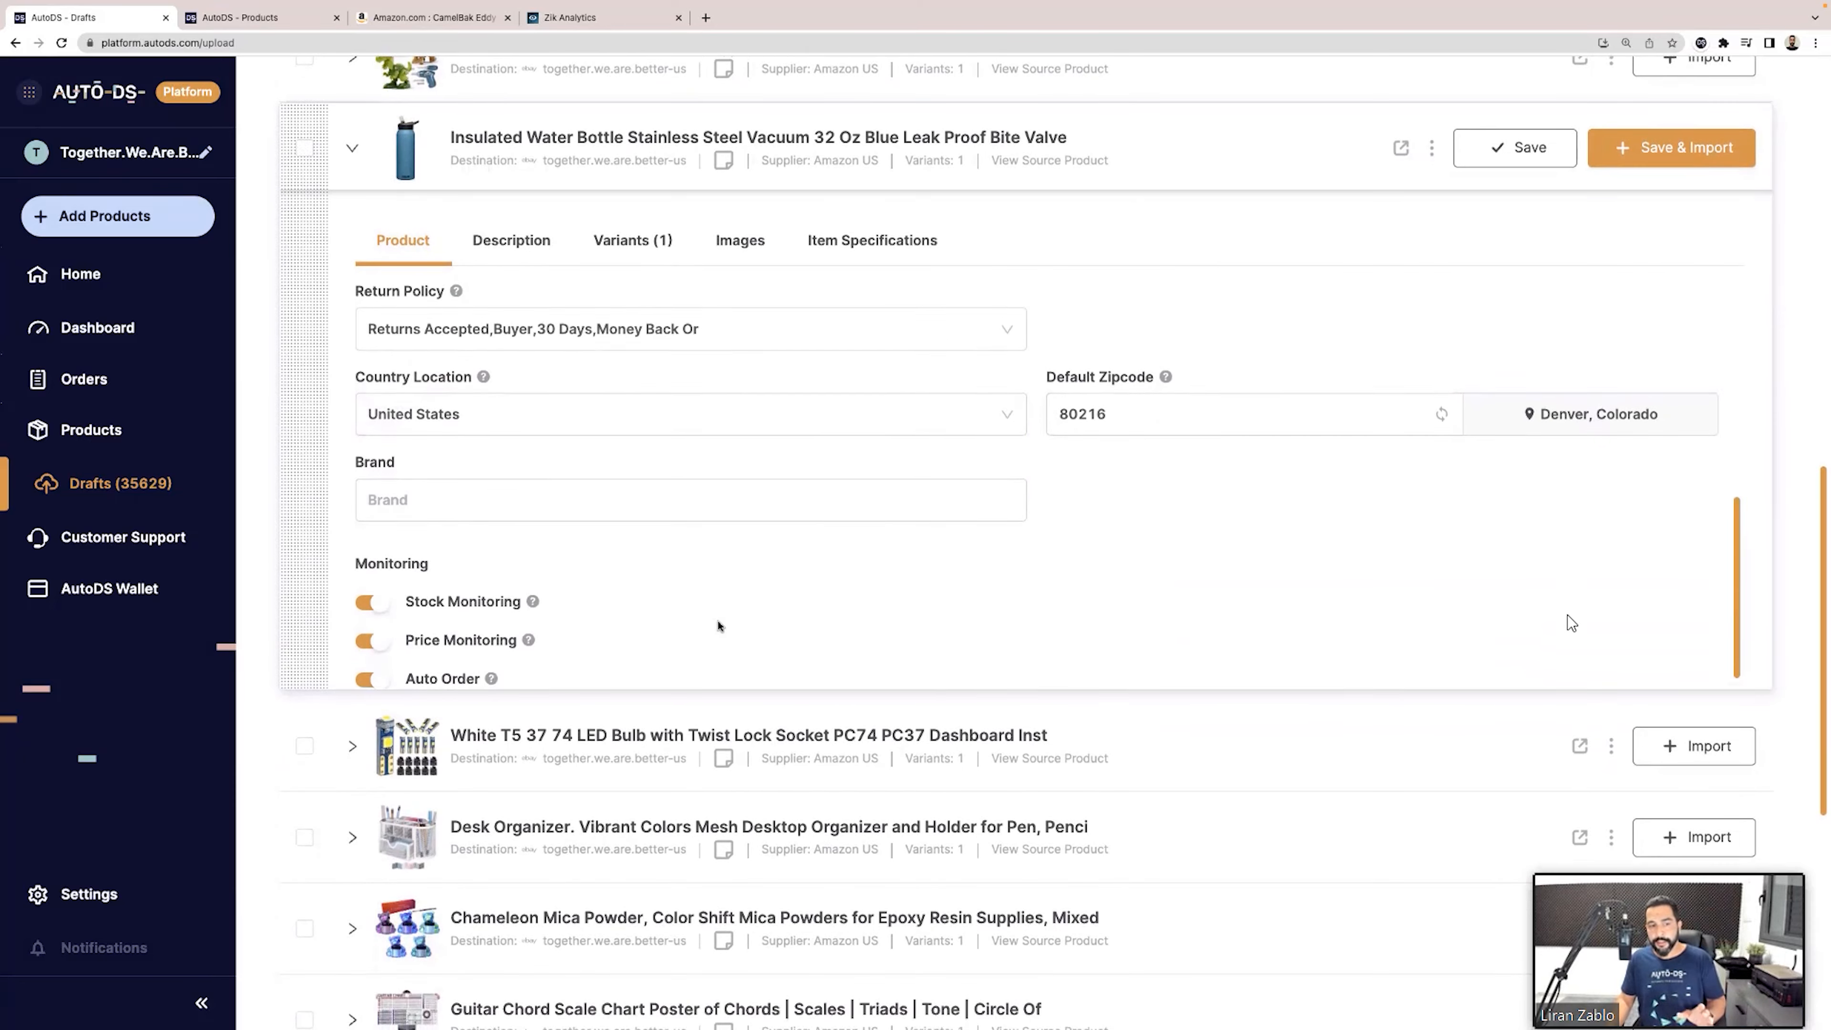
pyautogui.scroll(-1, 721, 626)
pyautogui.scroll(1, 455, 798)
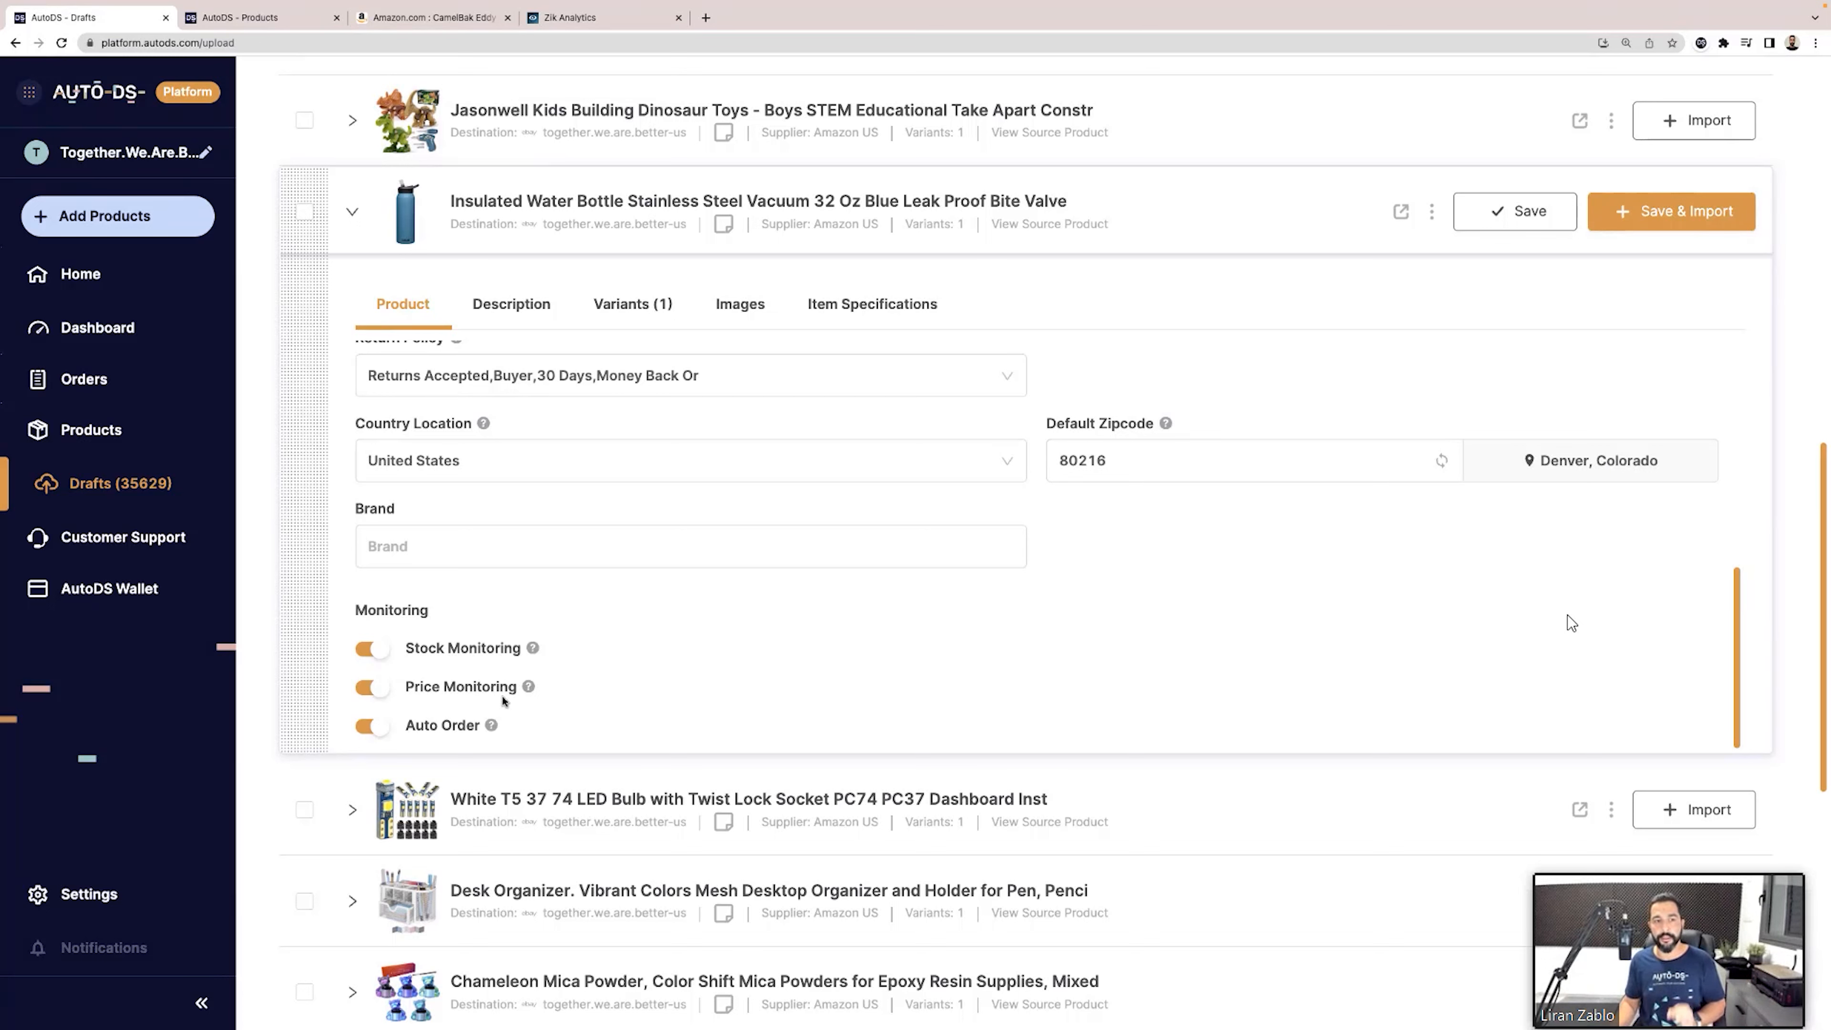
# Edit the water bottle draft's description to remove the empty line between the bullet list and the closing sentence.
pyautogui.click(511, 305)
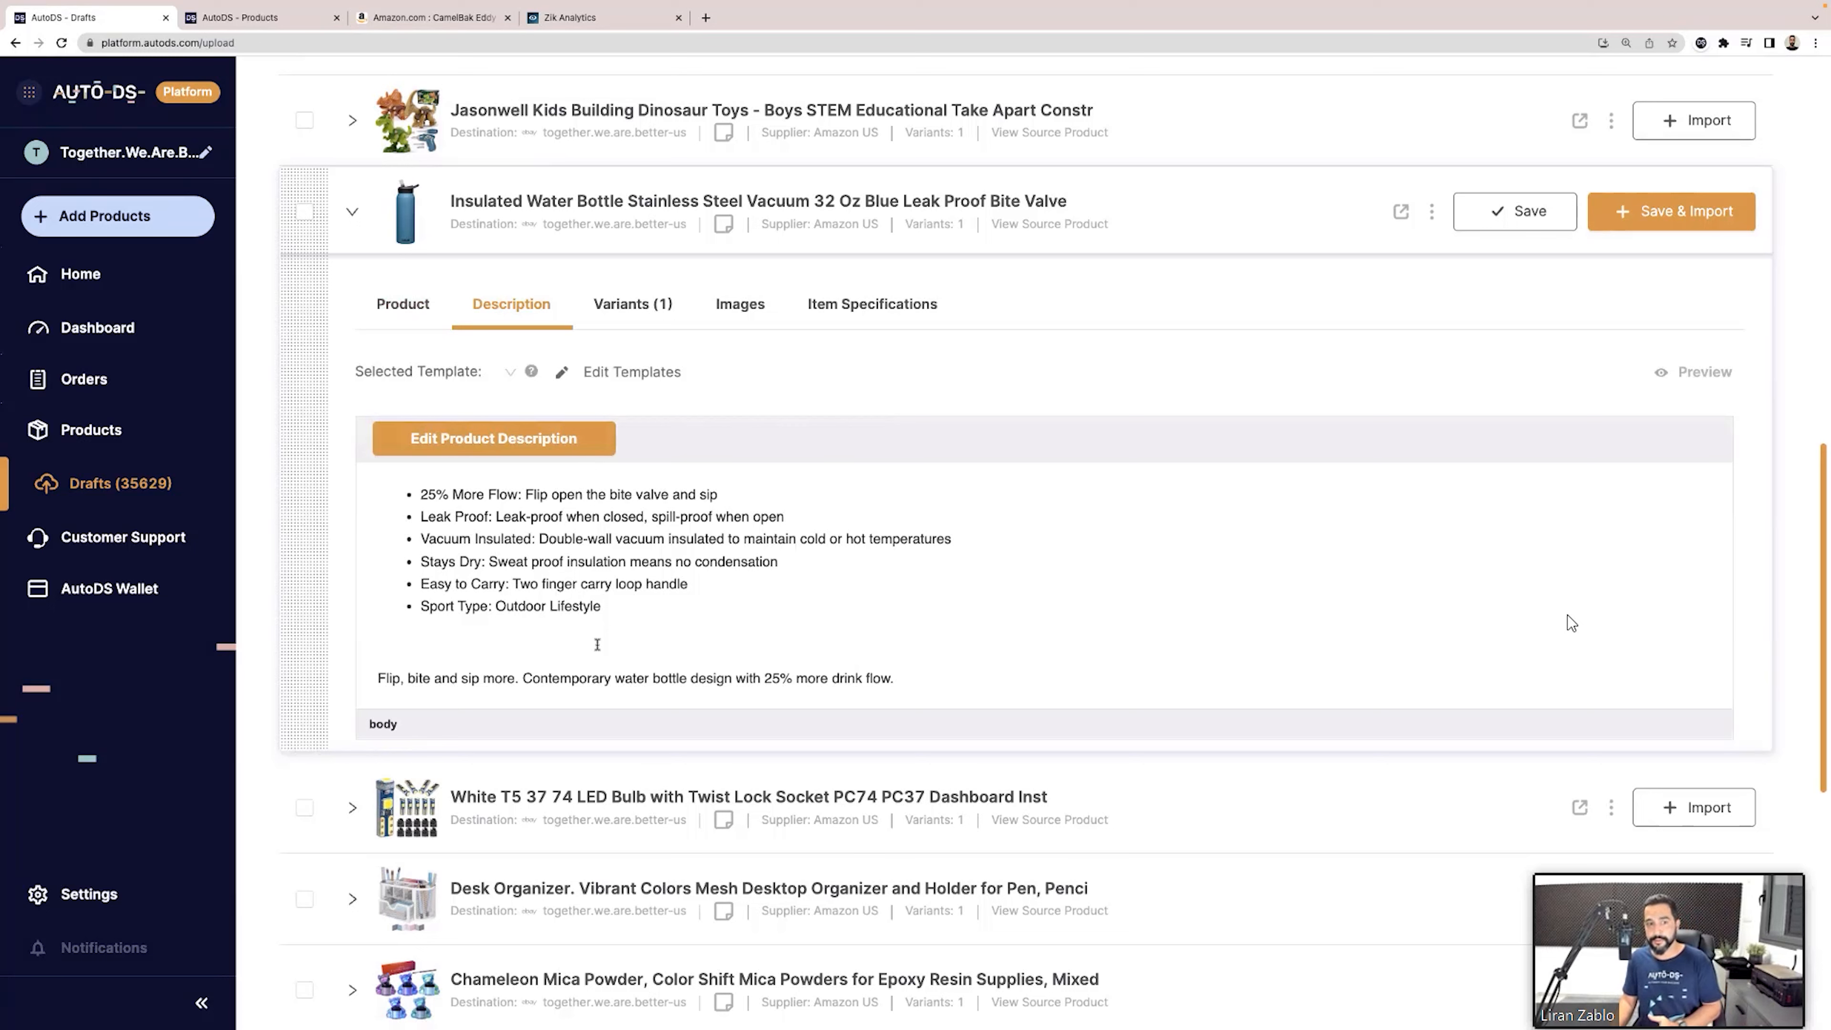
pyautogui.click(542, 440)
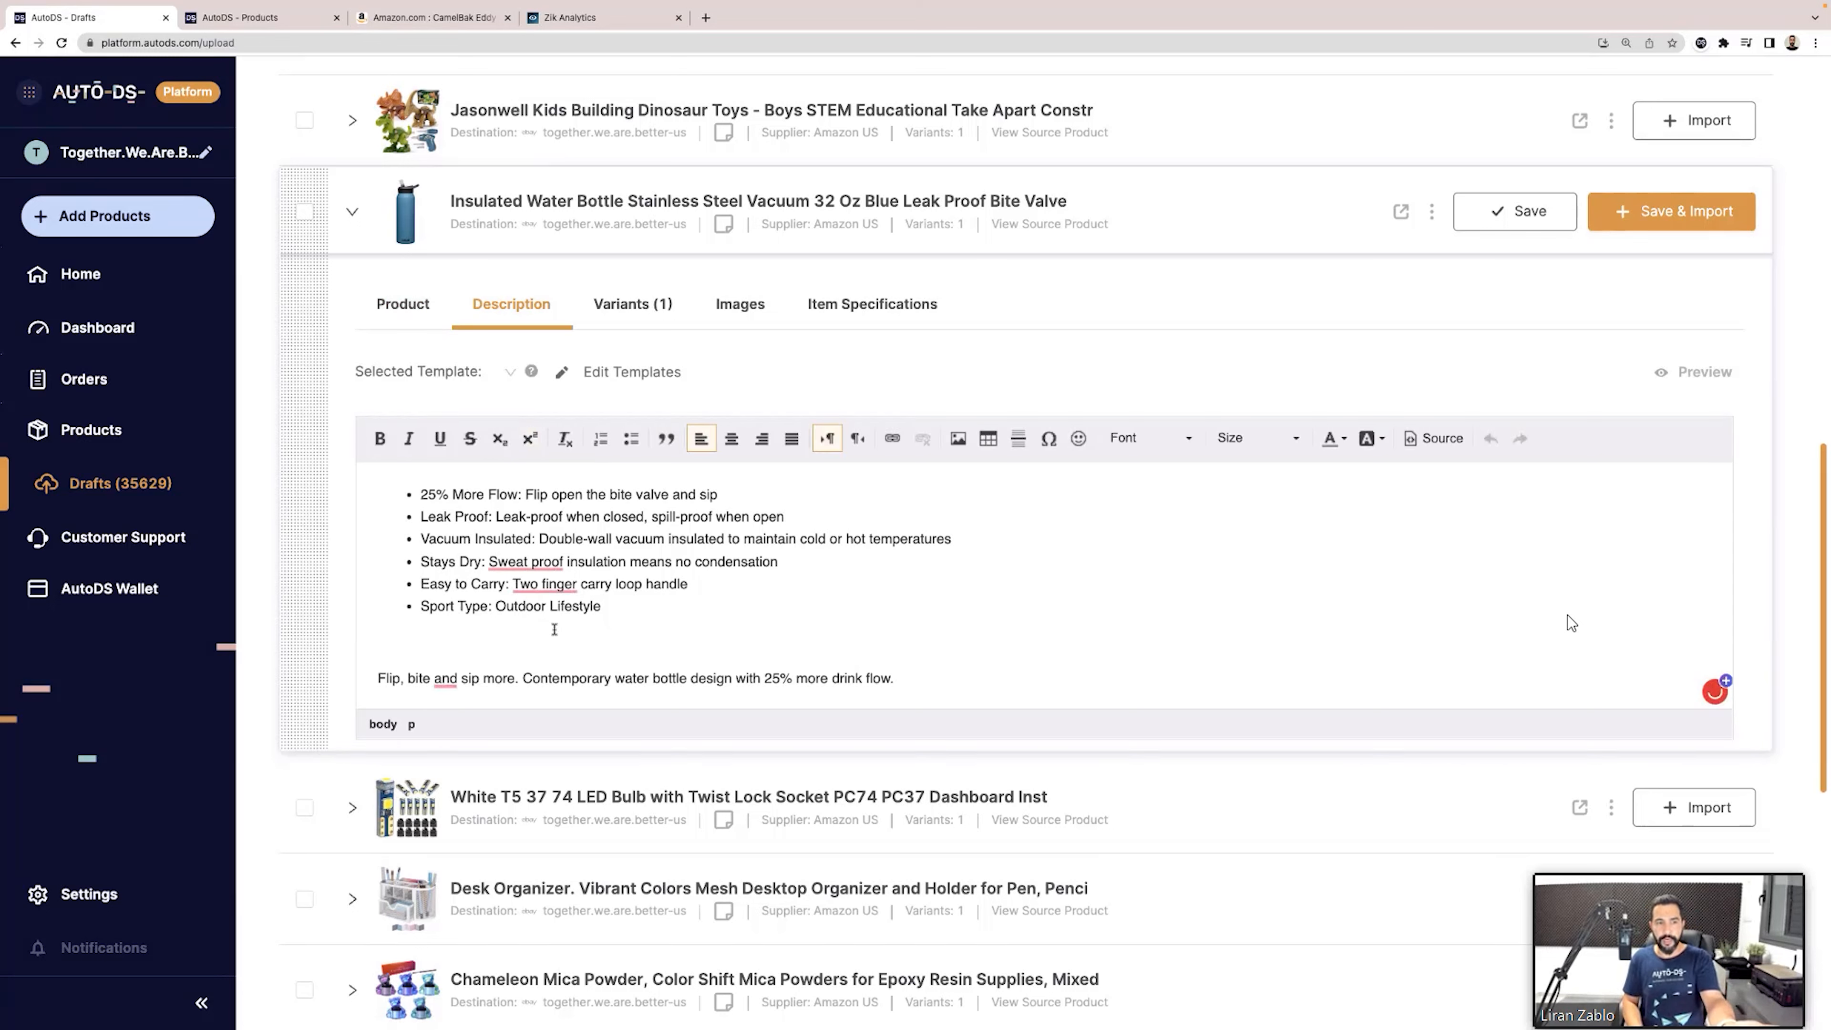
pyautogui.press('BackSpace')
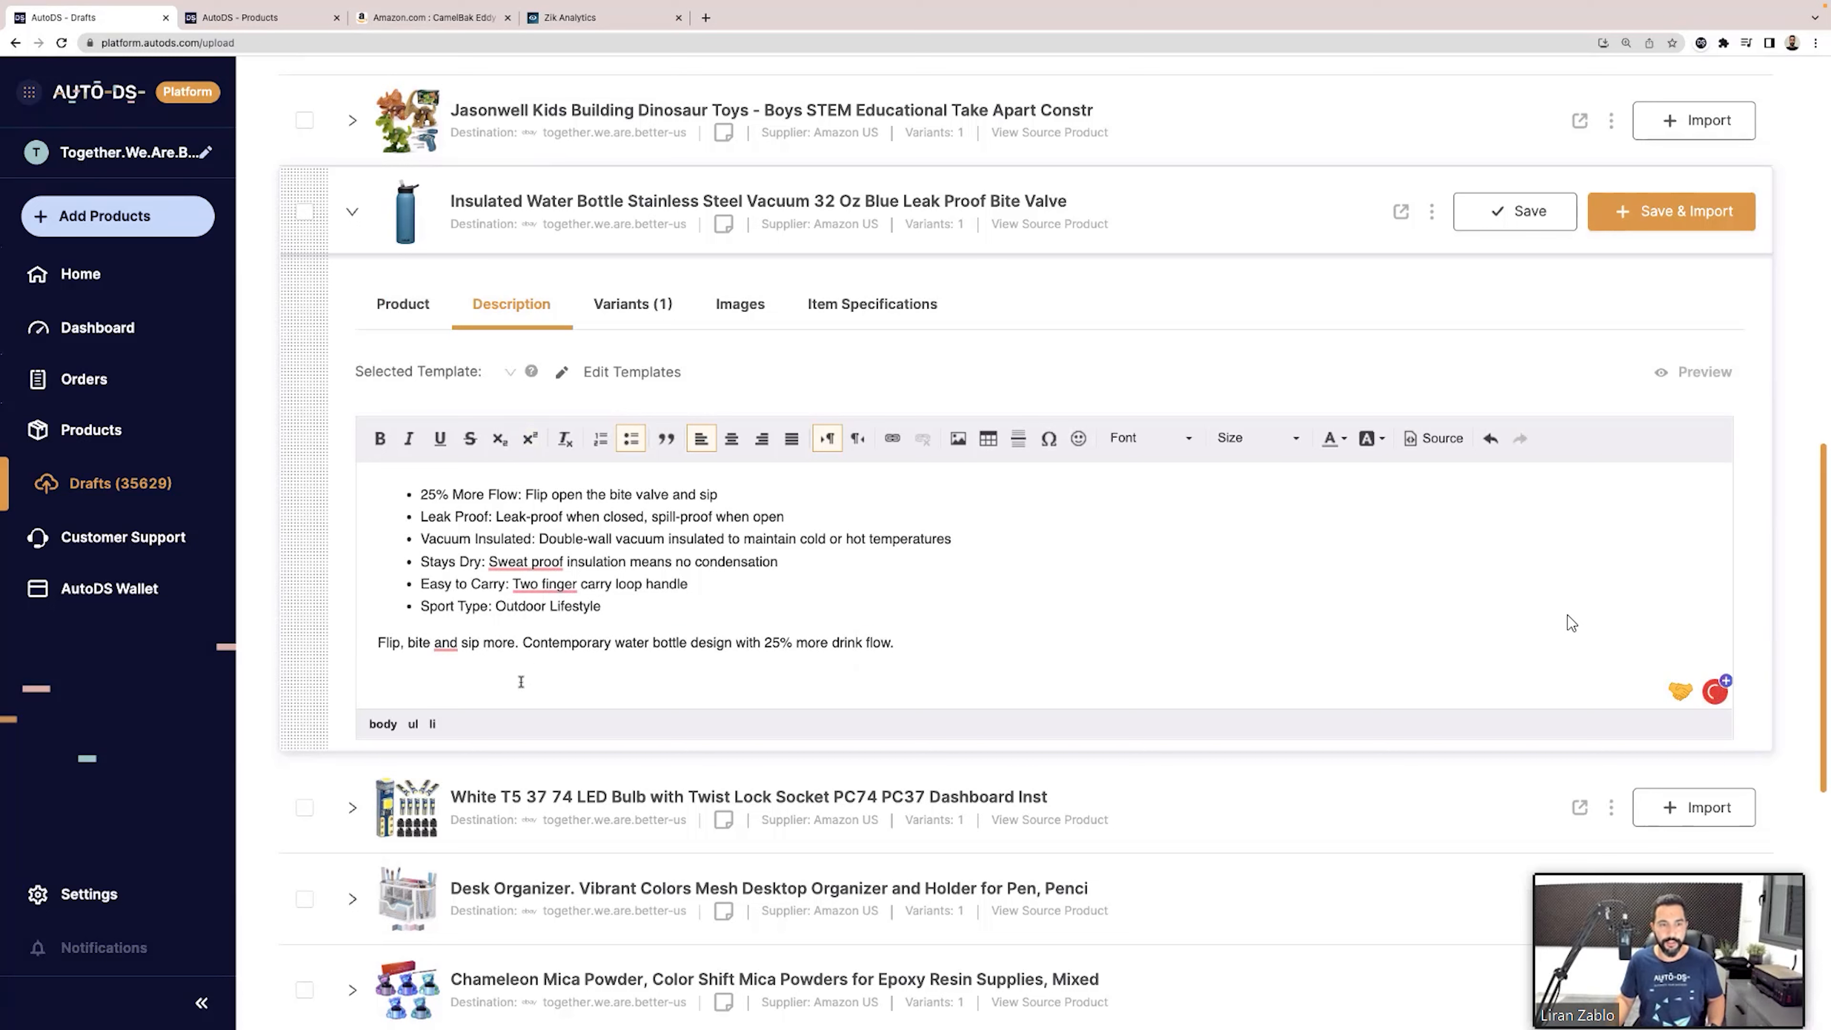
pyautogui.click(954, 642)
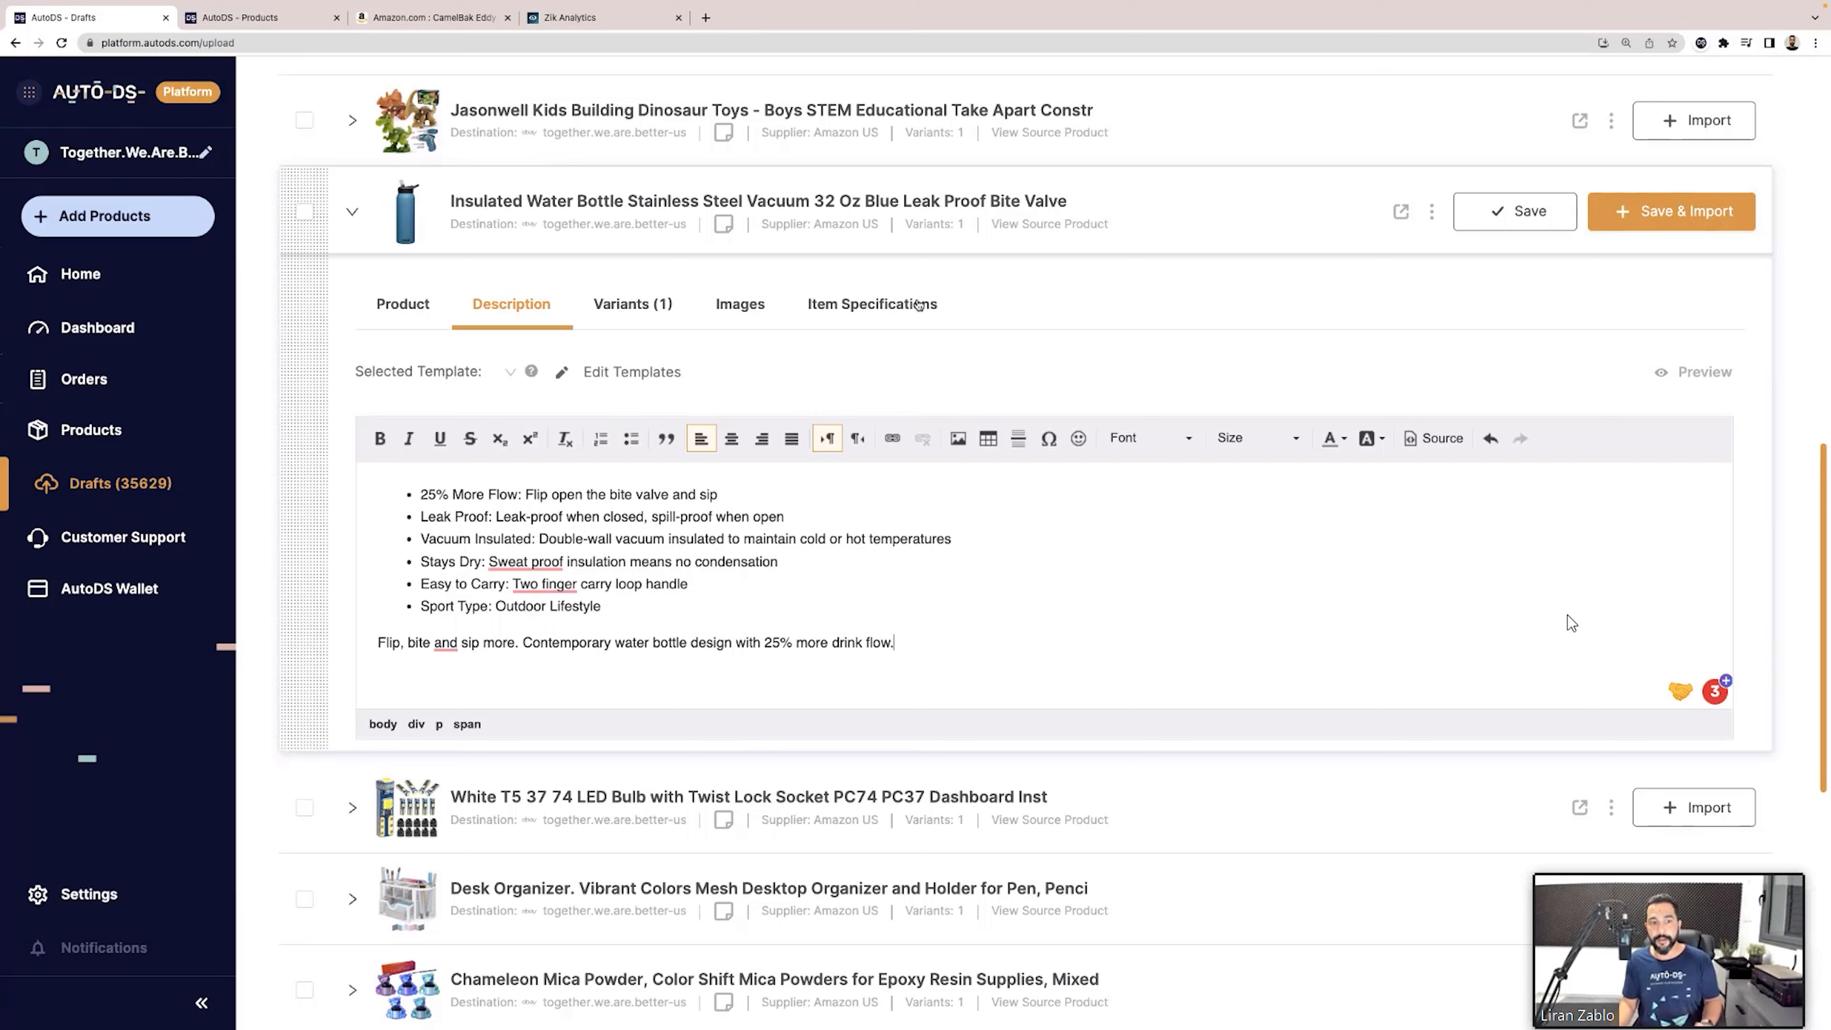
# Copy the "From the manufacturer" images and text from the CamelBak product page on Amazon for the draft's description.
pyautogui.click(748, 518)
pyautogui.click(929, 640)
pyautogui.hotkey('ctrl', 'Tab')
pyautogui.hotkey('ctrl', 'Tab')
pyautogui.scroll(-8, 1567, 615)
pyautogui.scroll(-20, 1567, 615)
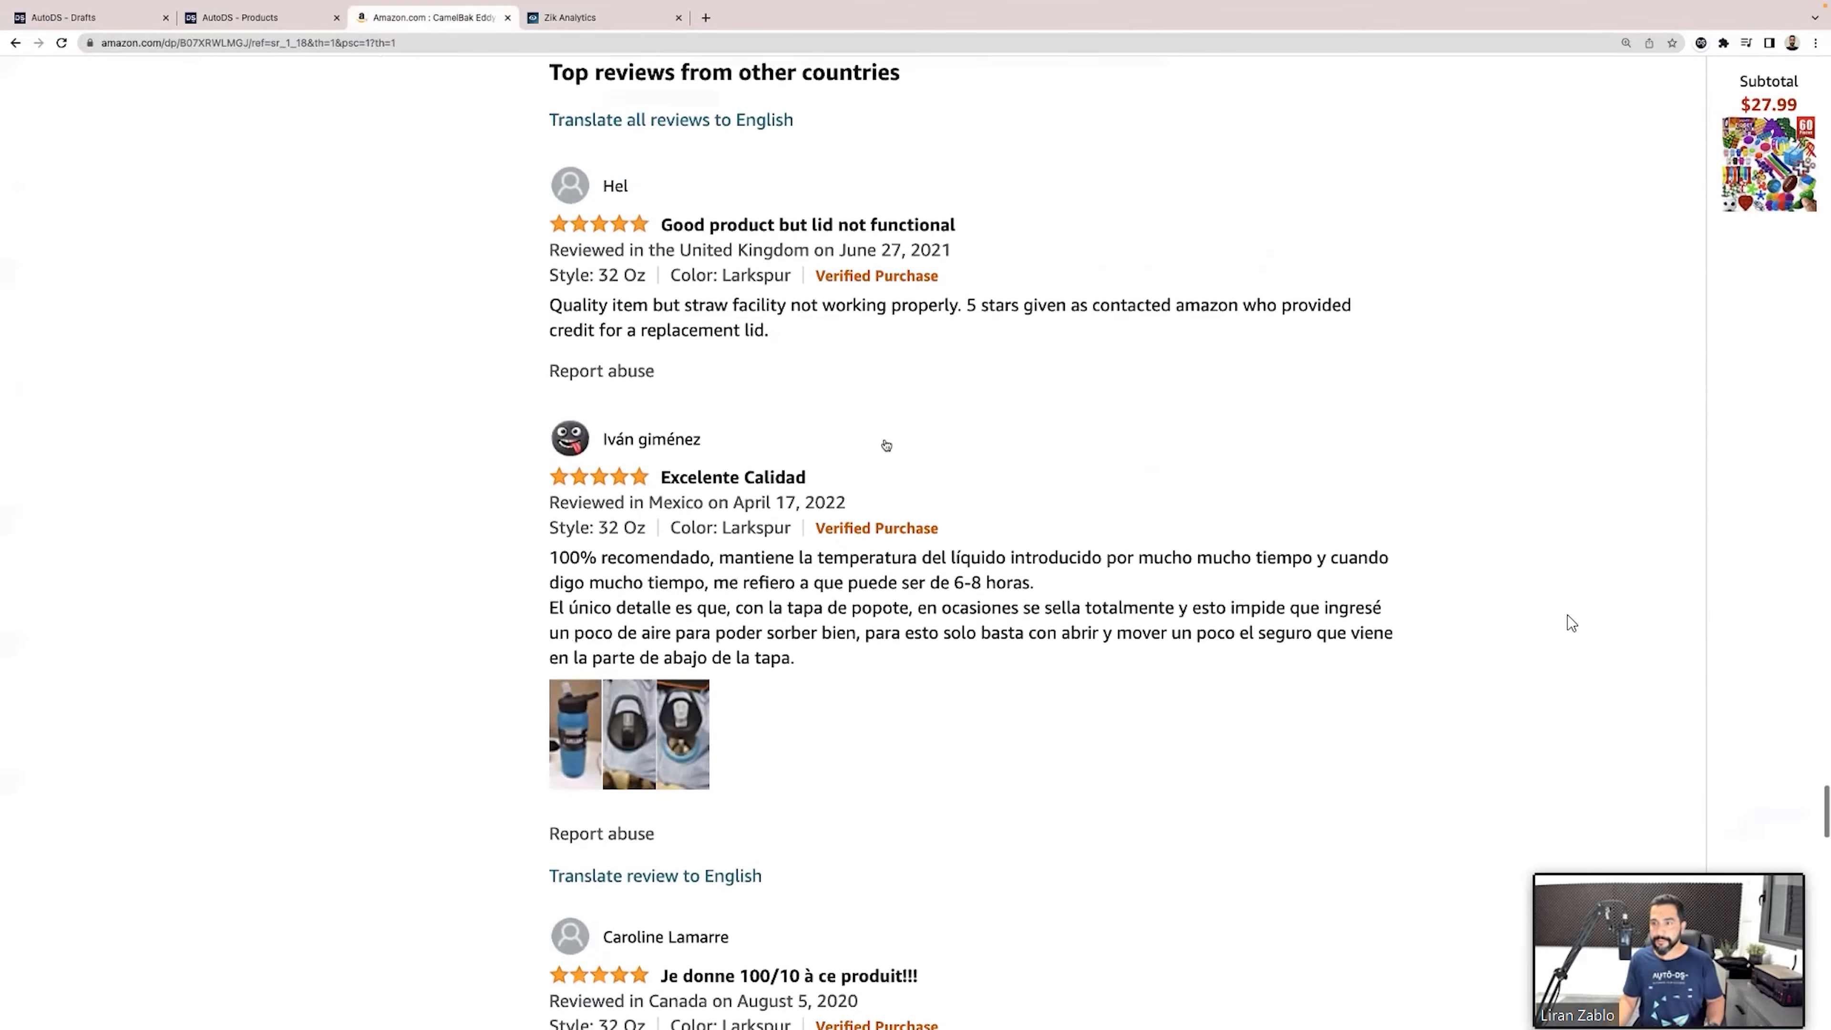
pyautogui.scroll(20, 1568, 615)
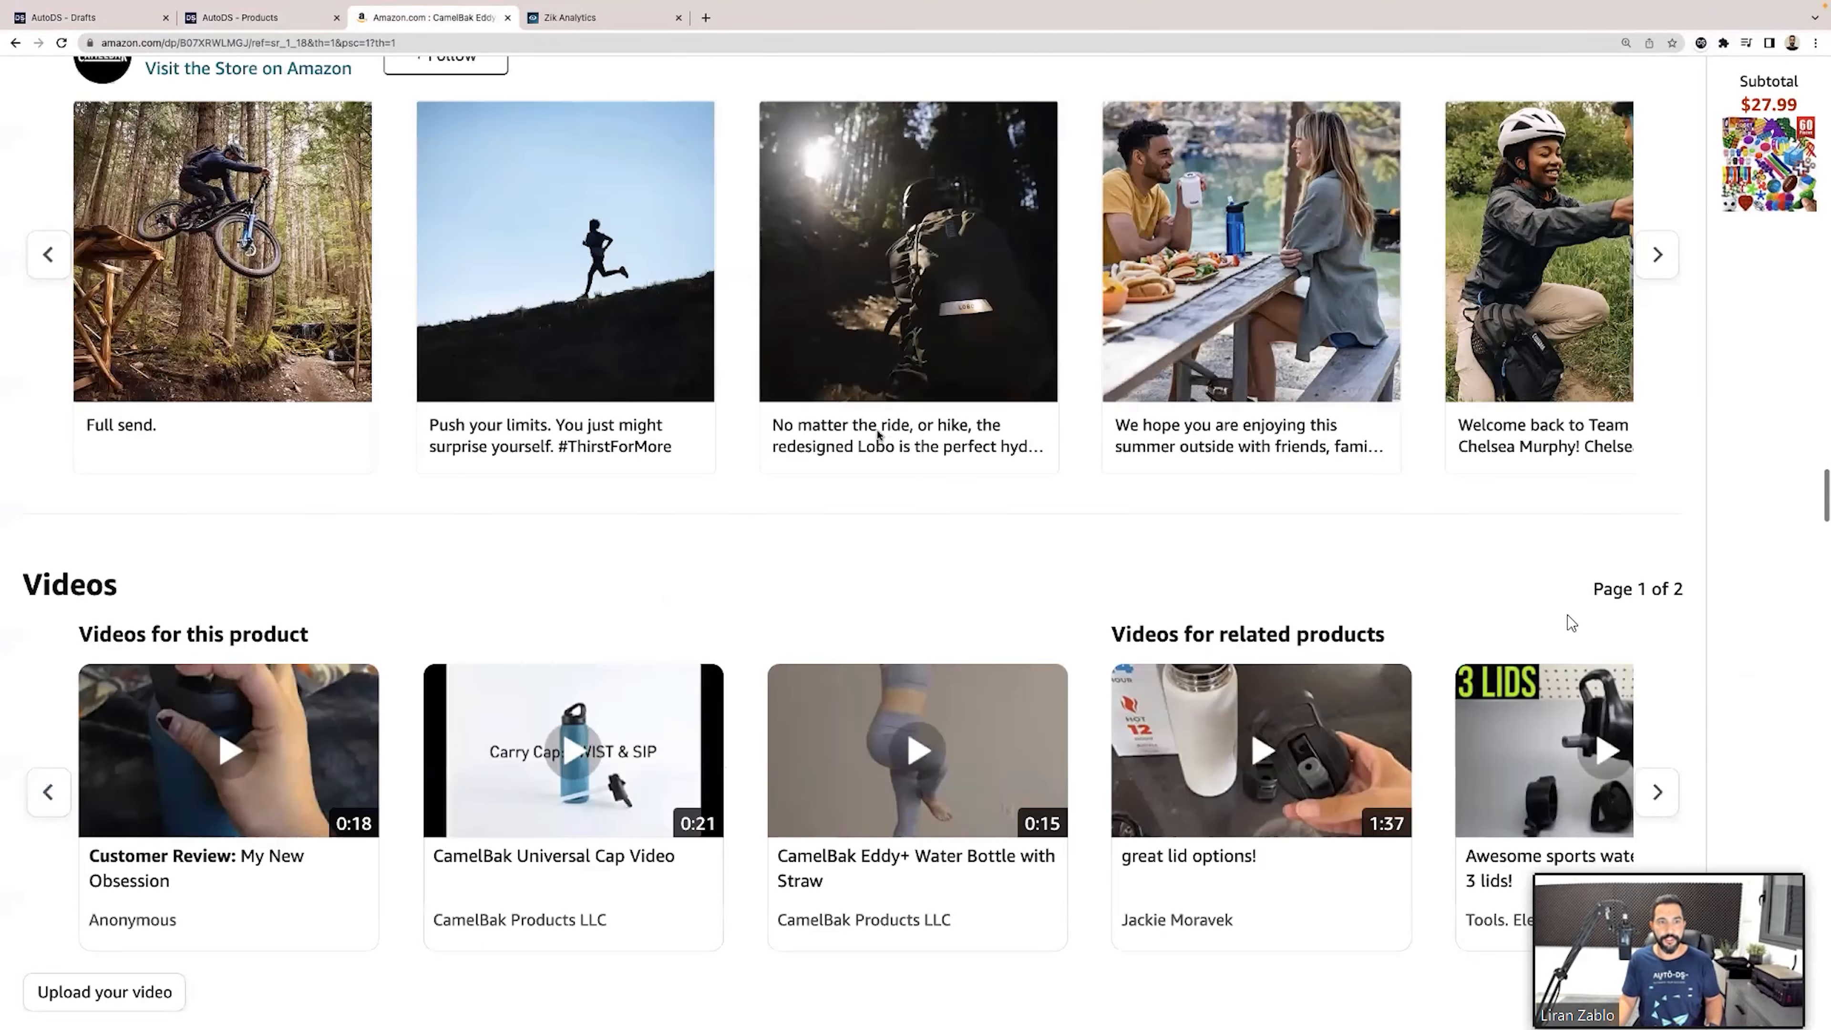
pyautogui.scroll(6, 1567, 615)
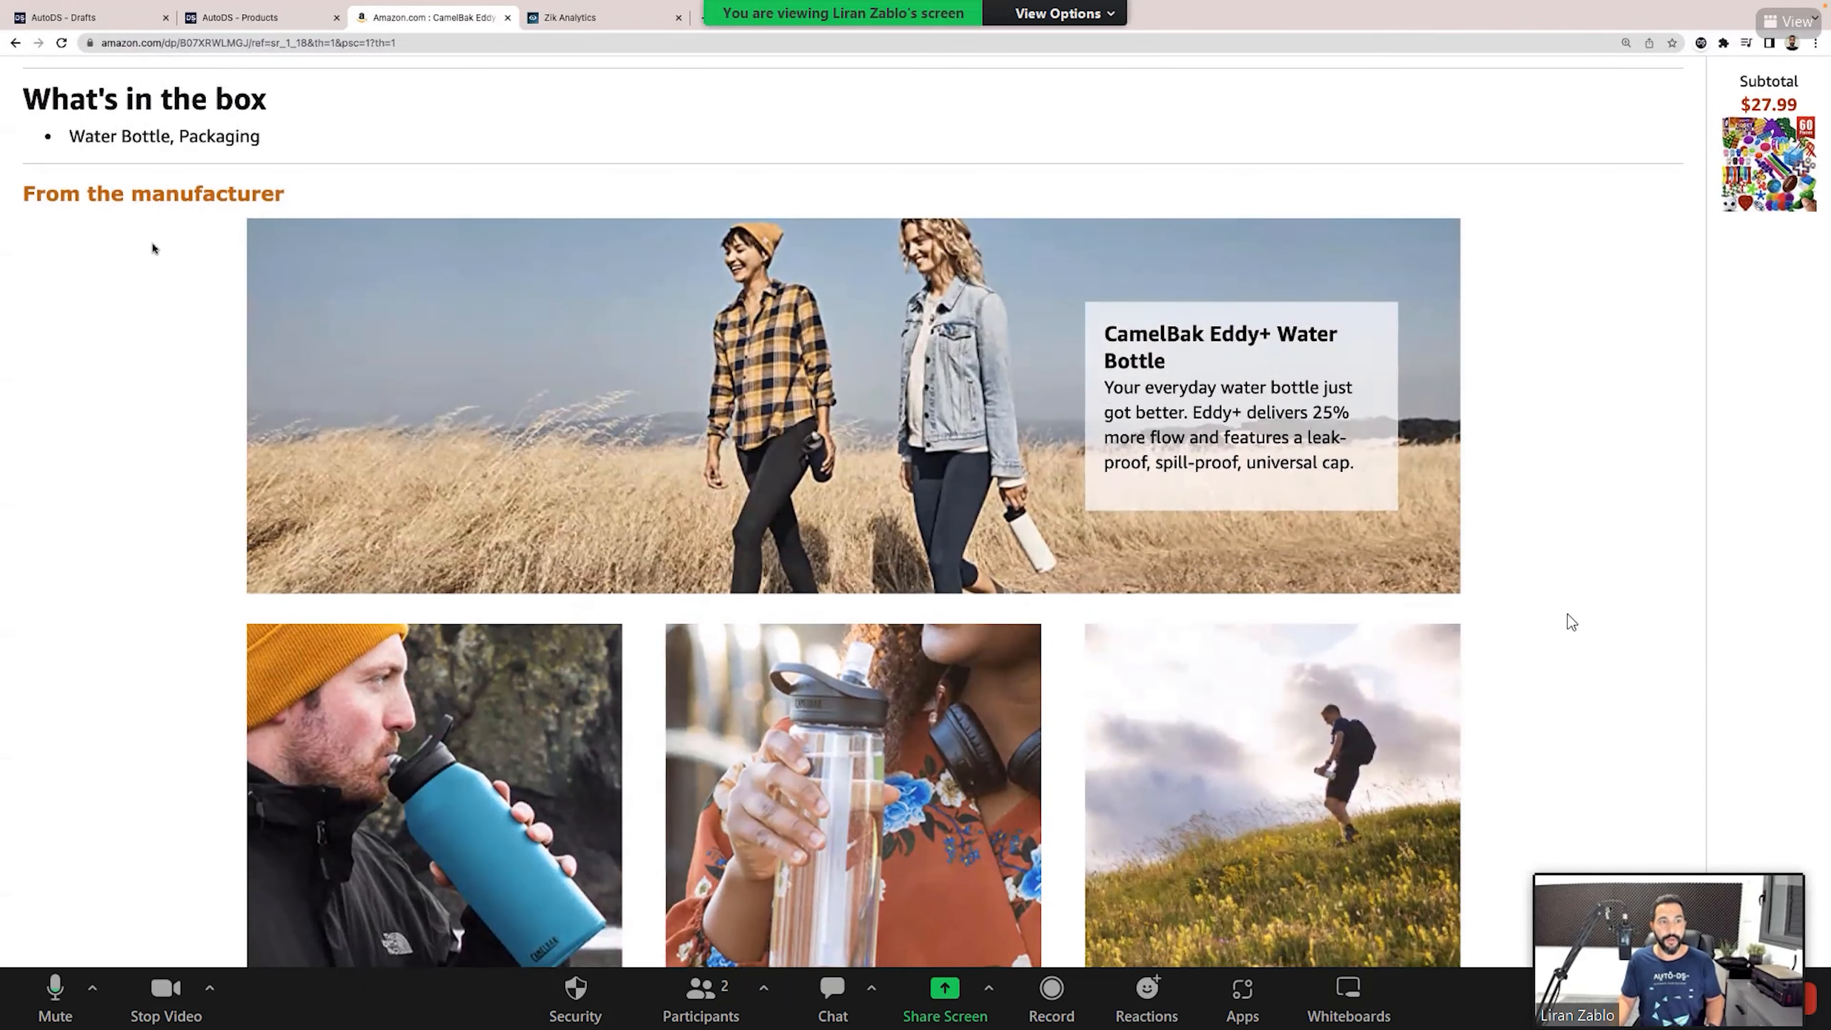
pyautogui.moveTo(503, 480); pyautogui.dragTo(967, 732)
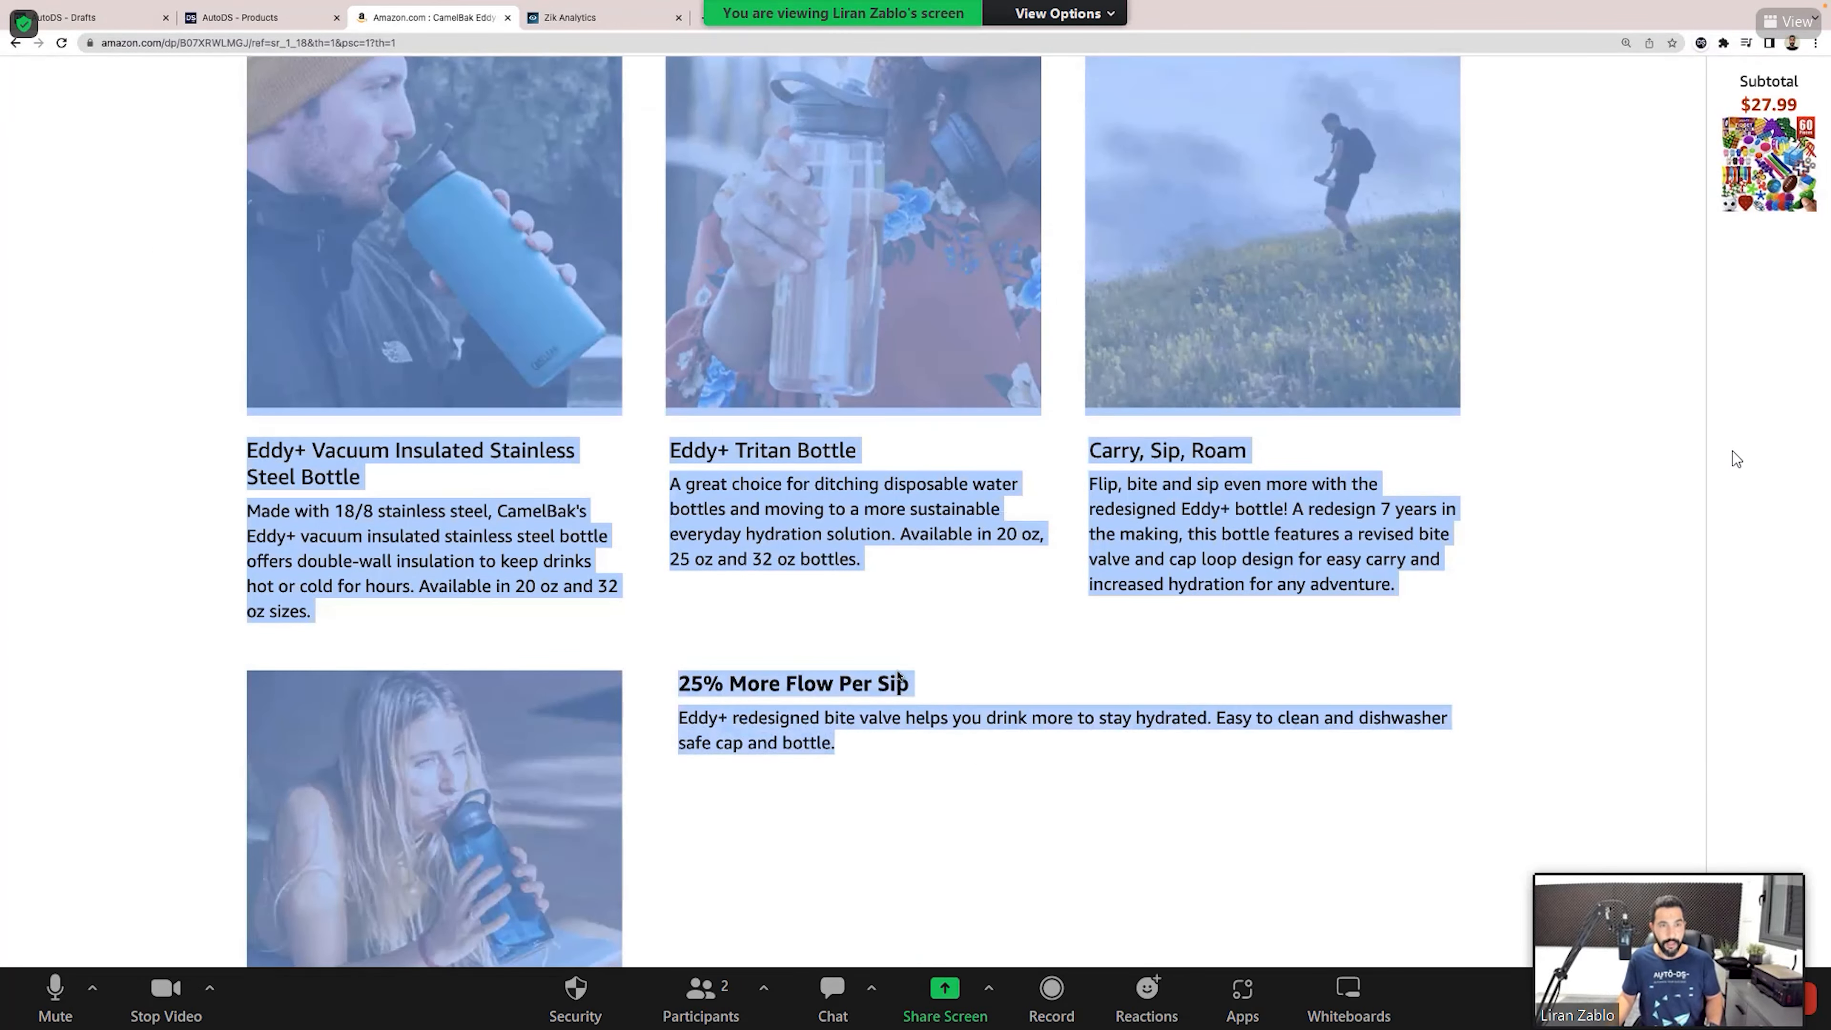
# Return to the AutoDS draft, close the extra Products tab and paste the manufacturer content below the description's closing sentence.
pyautogui.click(266, 20)
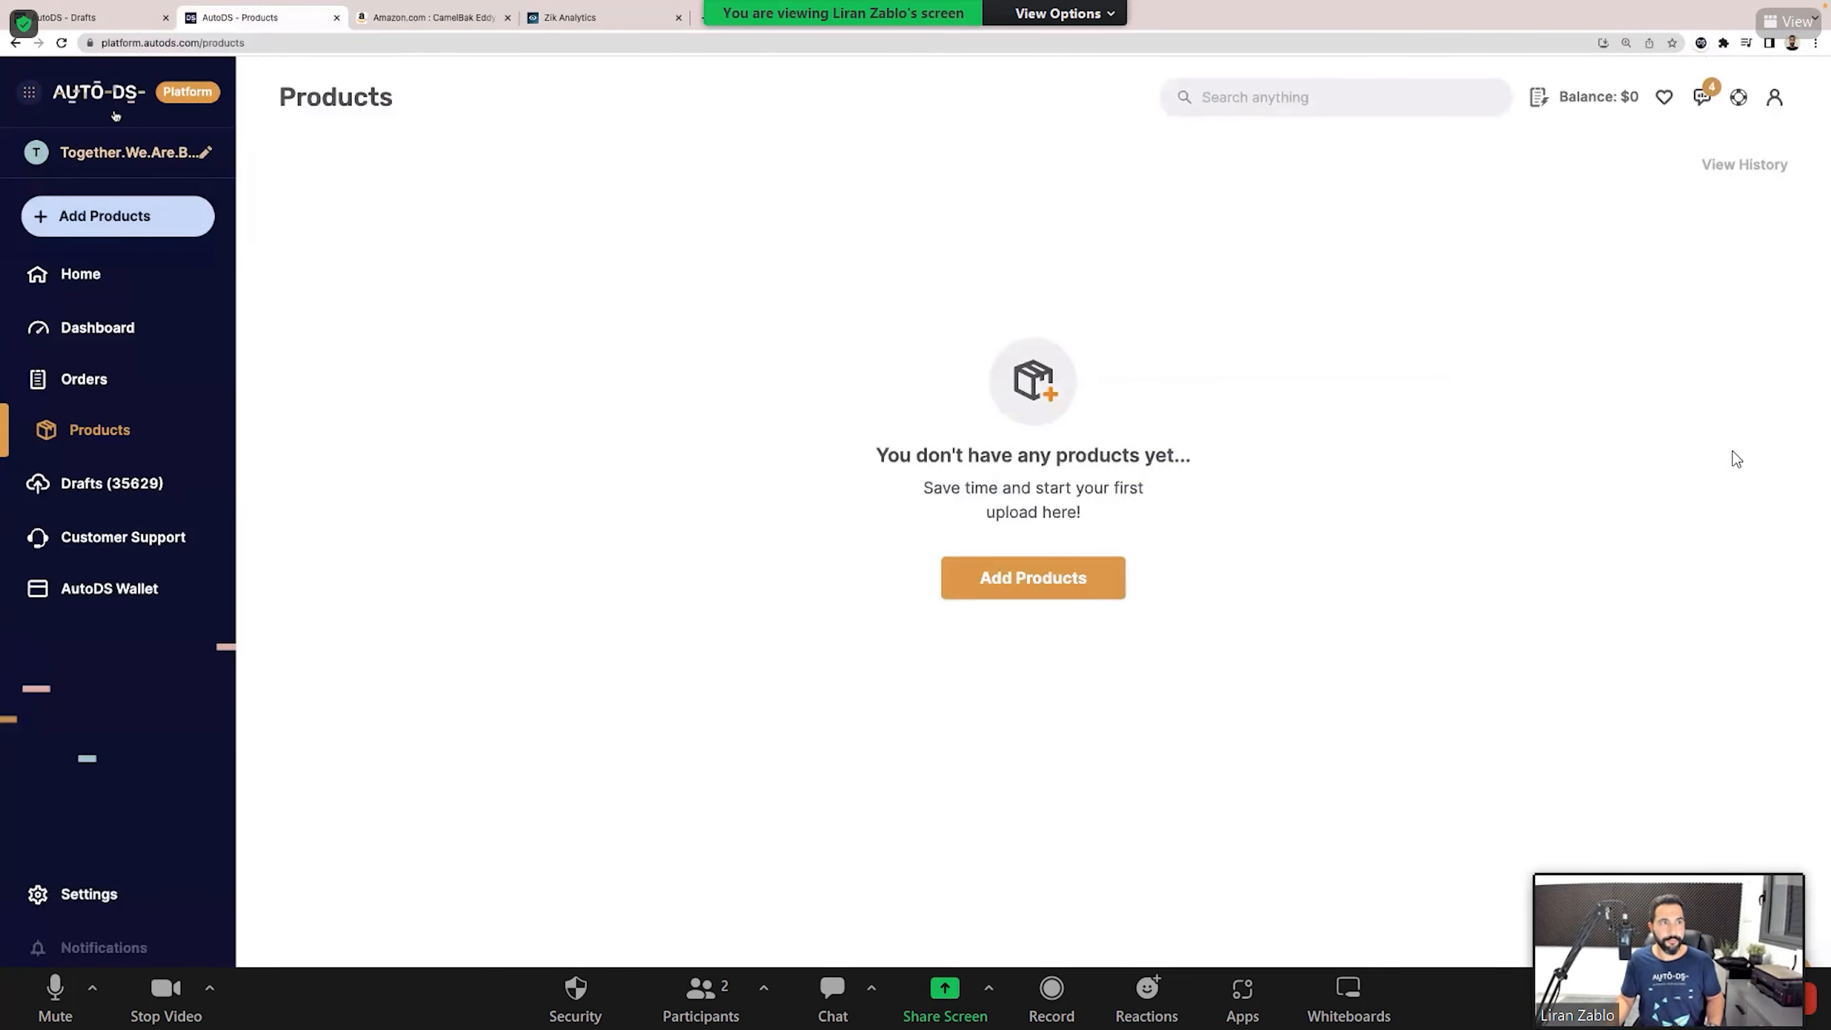
pyautogui.click(96, 20)
pyautogui.click(336, 19)
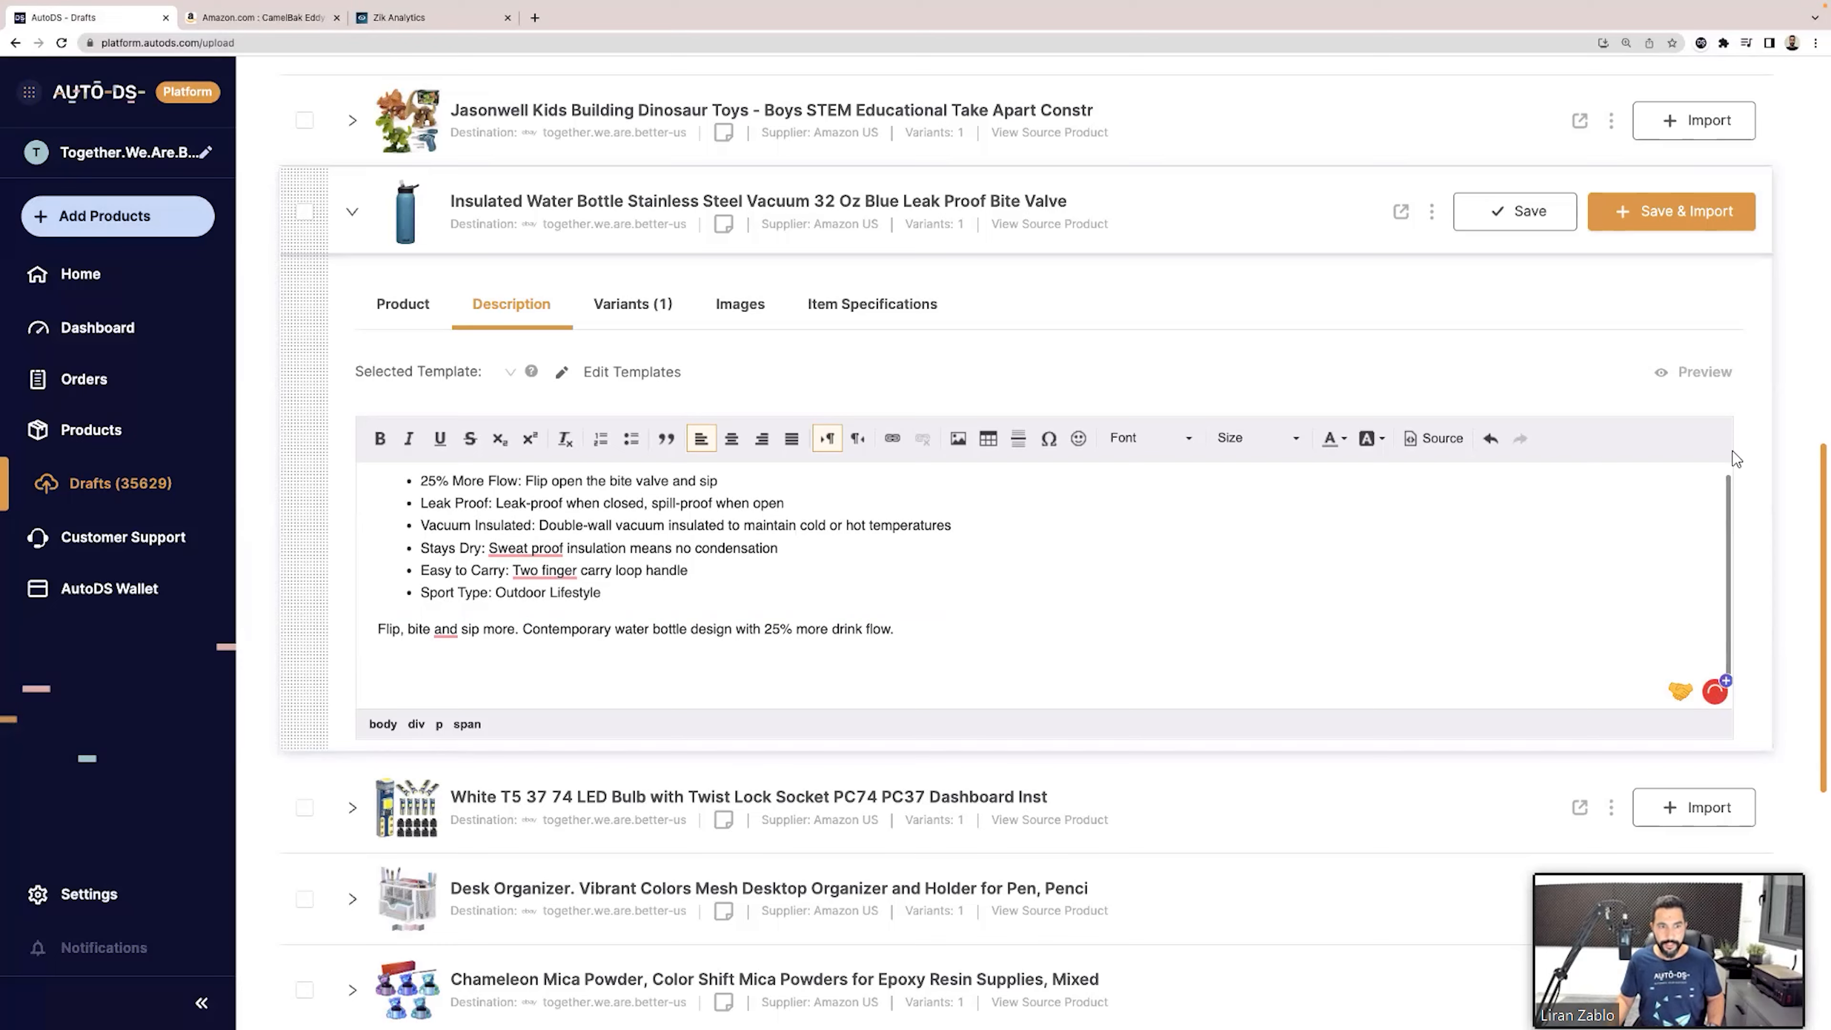
pyautogui.hotkey('ctrl', 'v')
pyautogui.scroll(10, 888, 629)
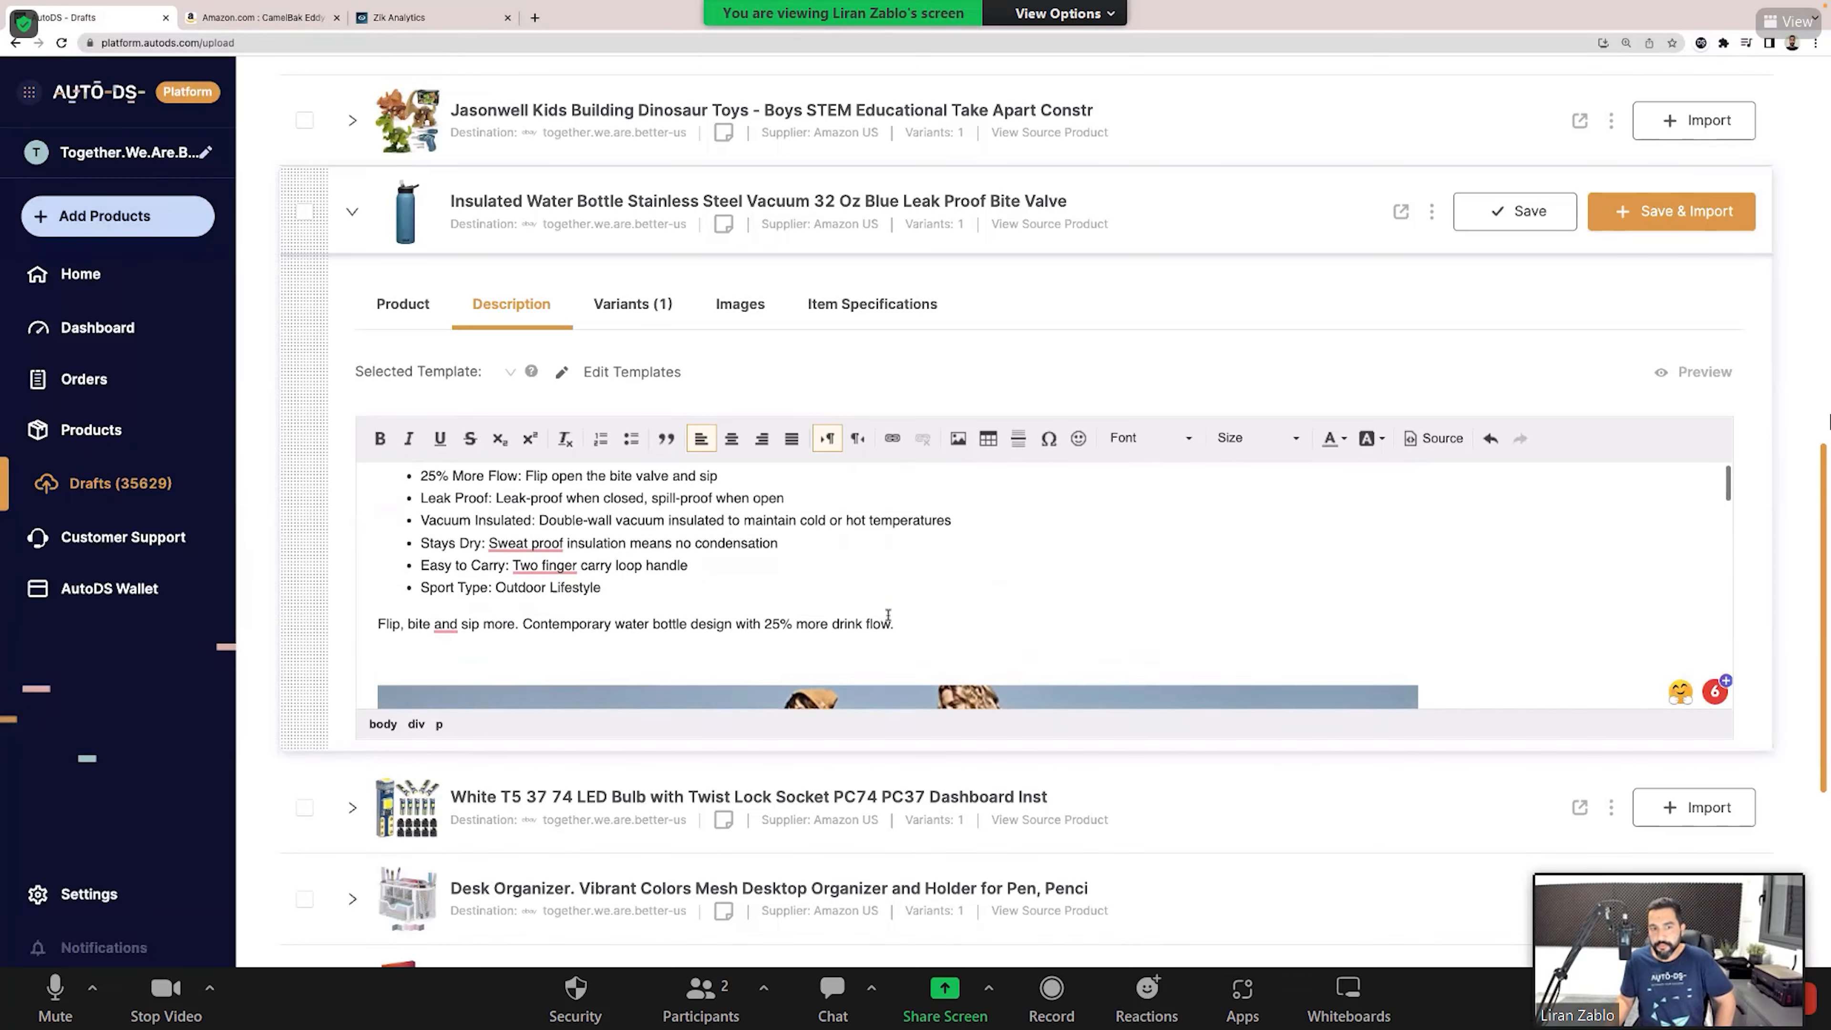
# Check the pasted images and text throughout the water bottle description and save the draft.
pyautogui.scroll(-5, 888, 618)
pyautogui.scroll(3, 994, 527)
pyautogui.scroll(-8, 1004, 432)
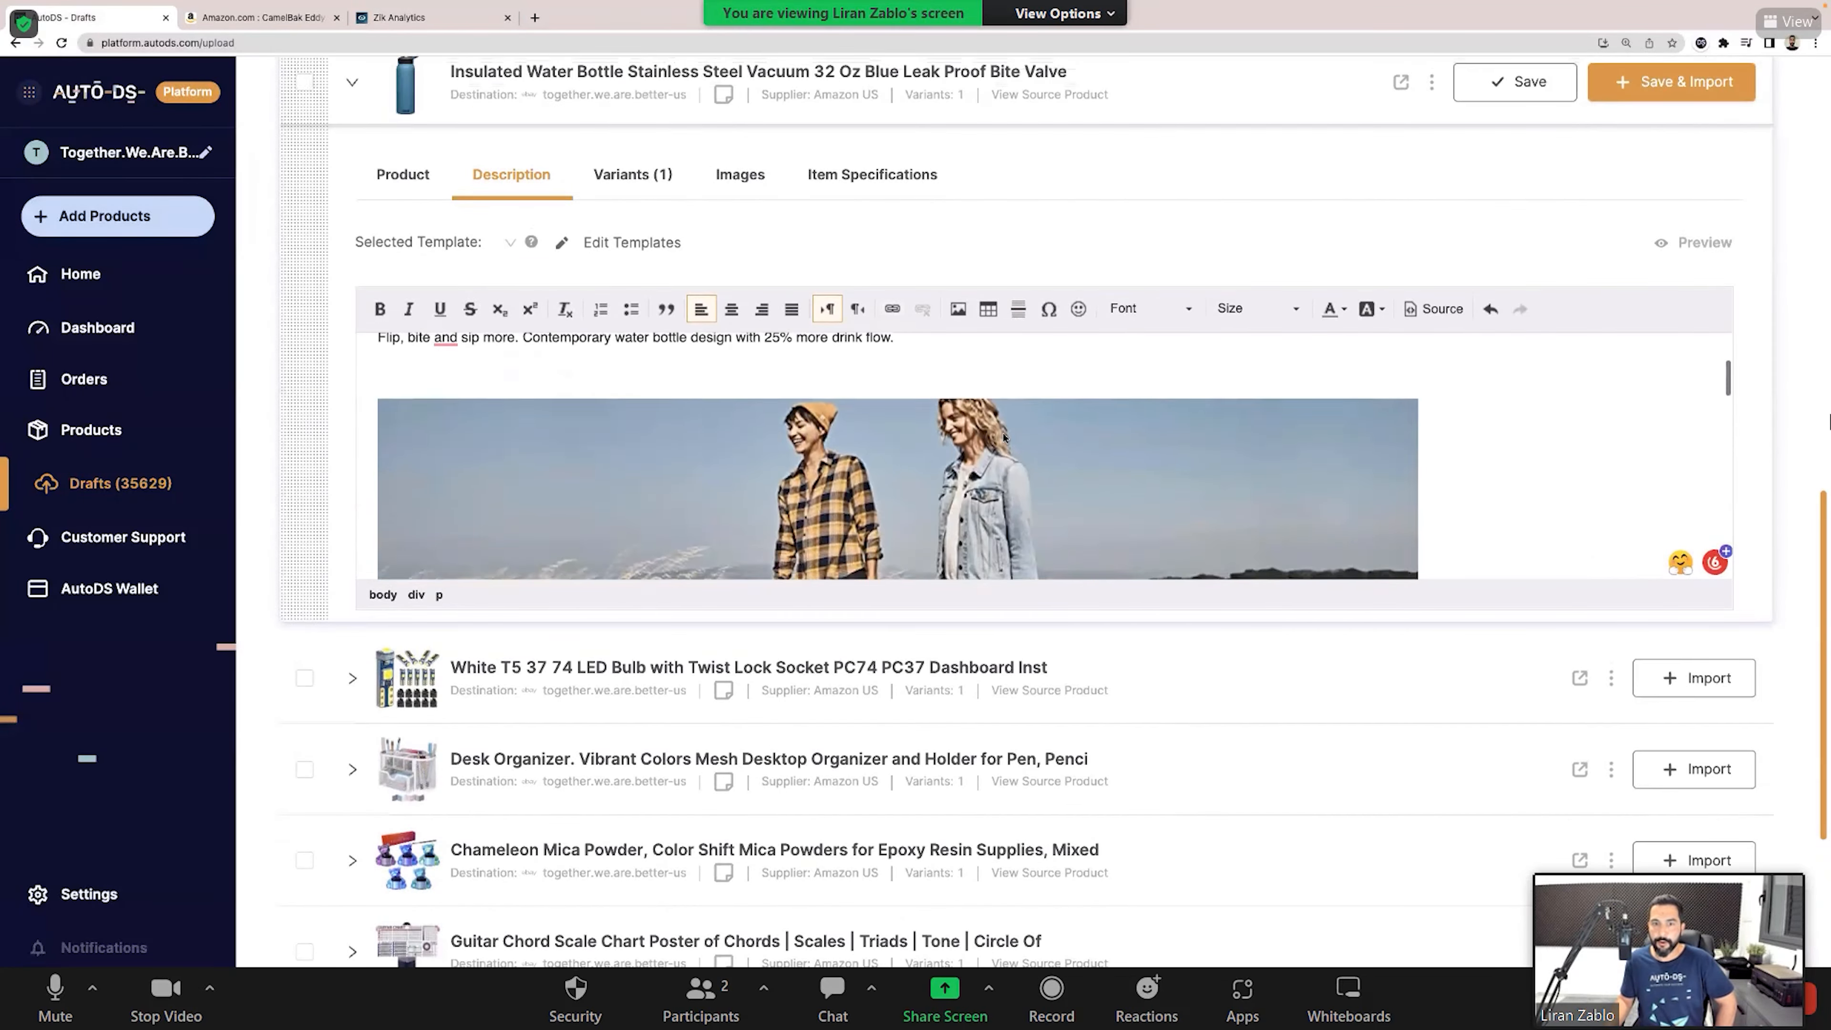
pyautogui.scroll(-3, 1003, 433)
pyautogui.scroll(10, 1002, 433)
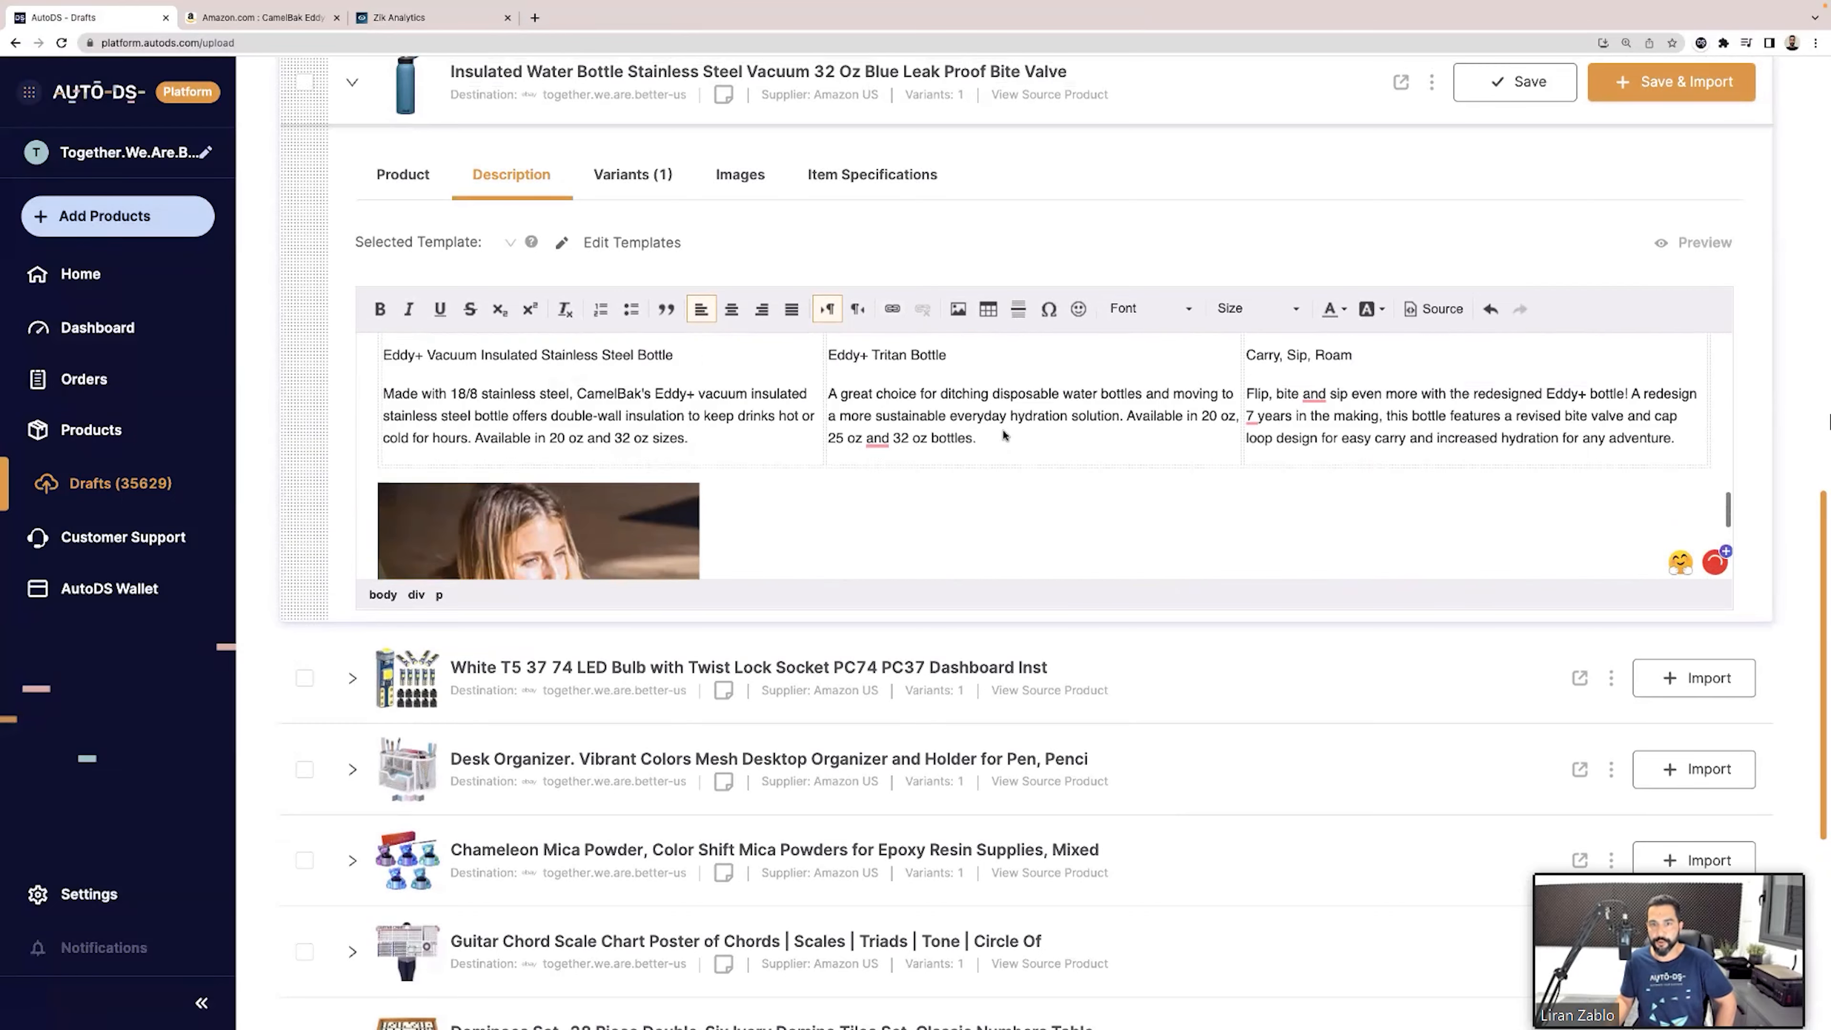
pyautogui.scroll(5, 1209, 393)
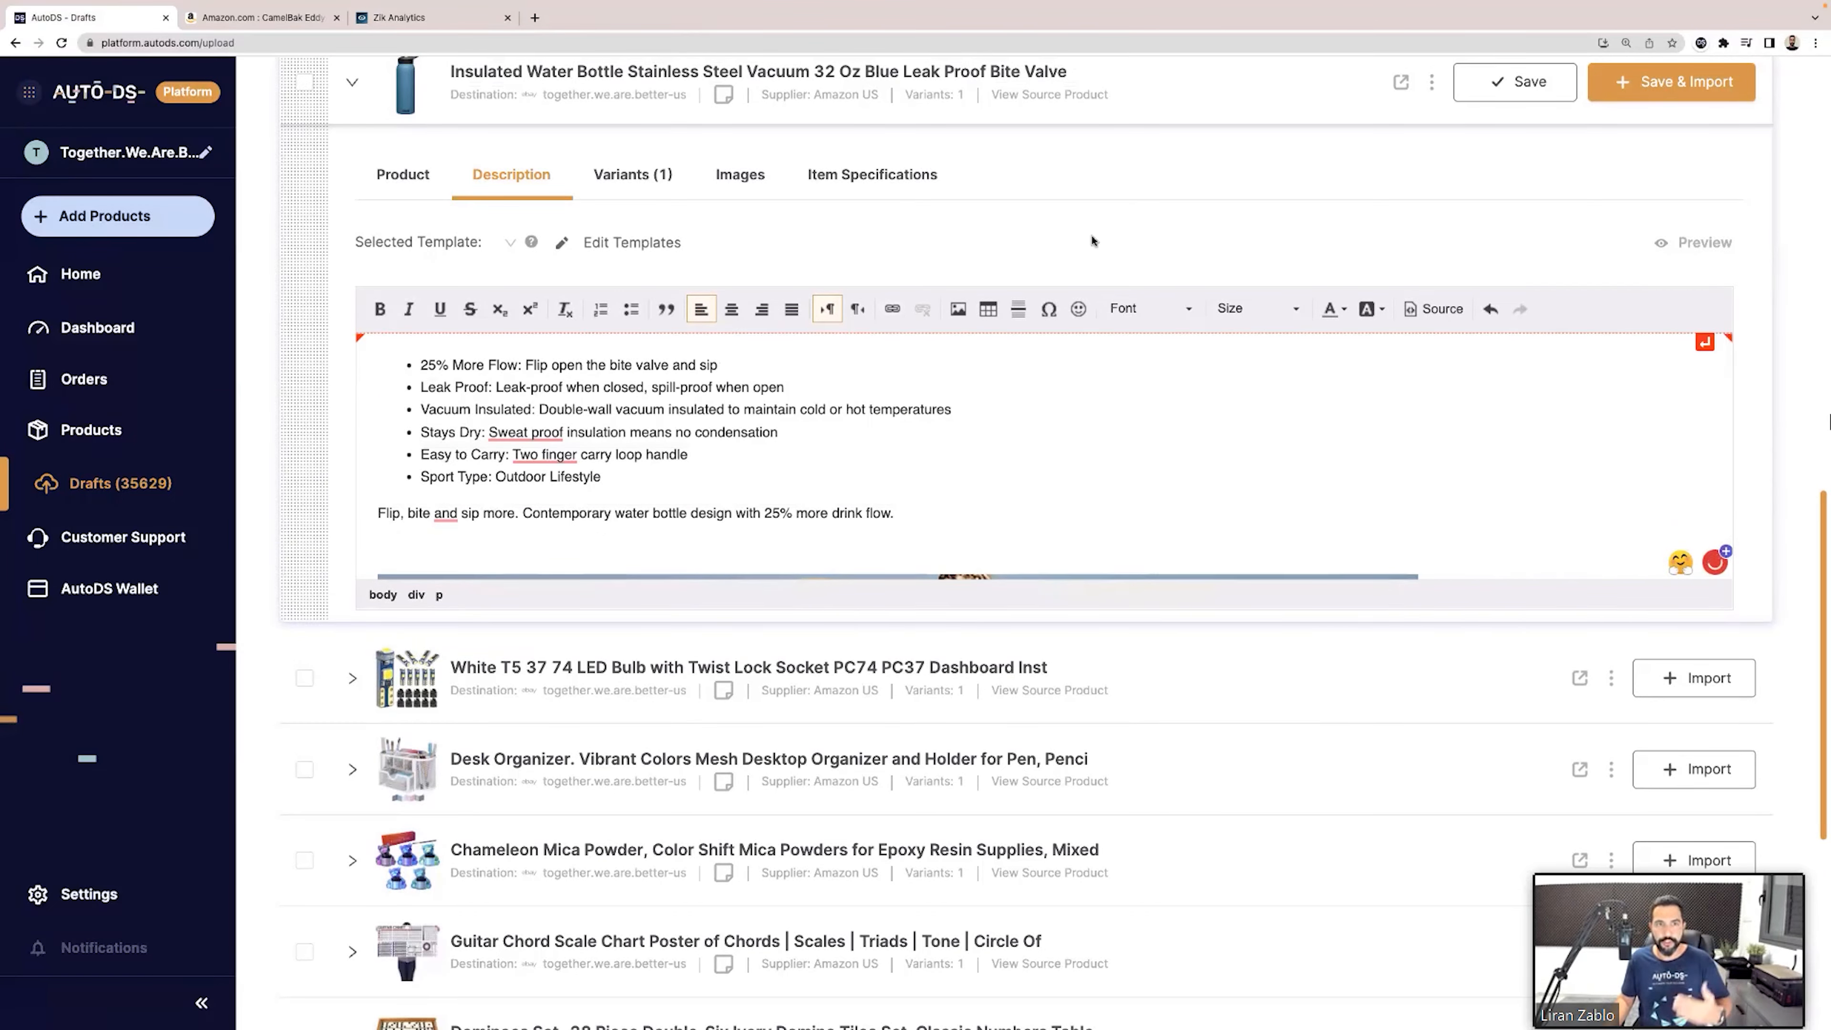
pyautogui.scroll(1, 1492, 225)
pyautogui.scroll(1, 1495, 226)
pyautogui.click(1463, 227)
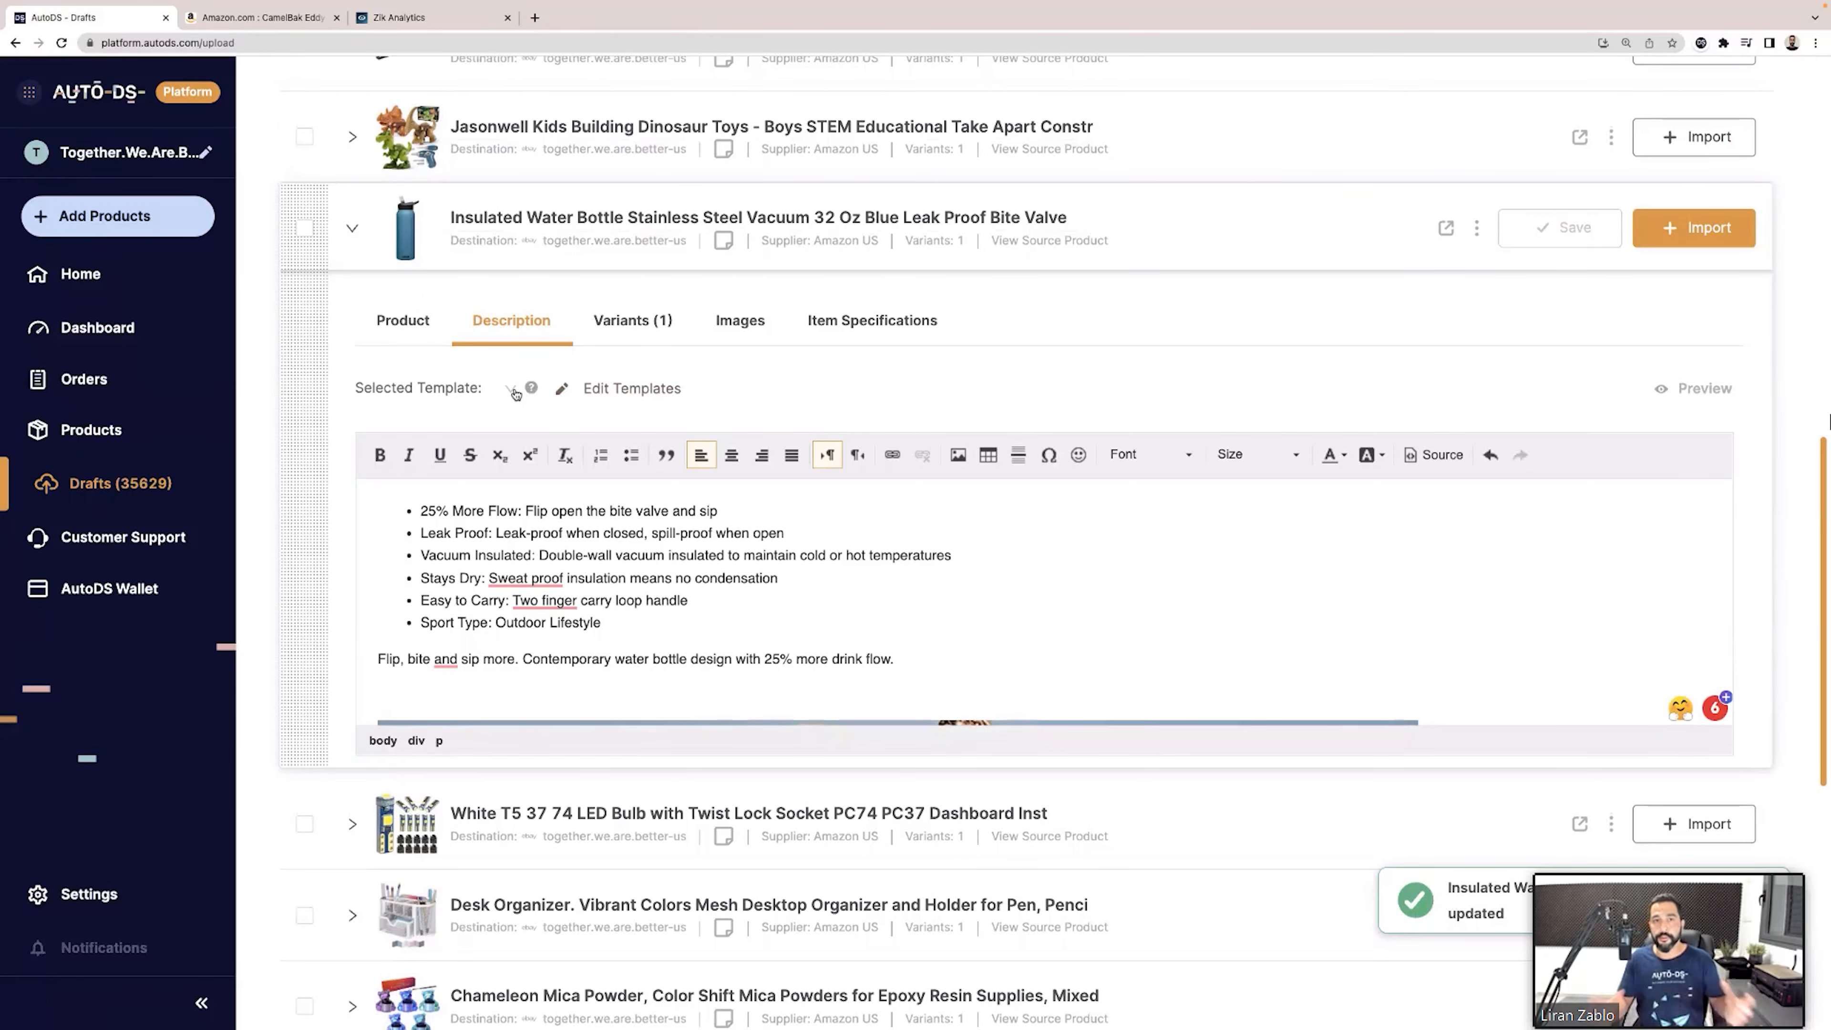
# Examine the draft's variants and the bottle's product page on Amazon.
pyautogui.click(612, 324)
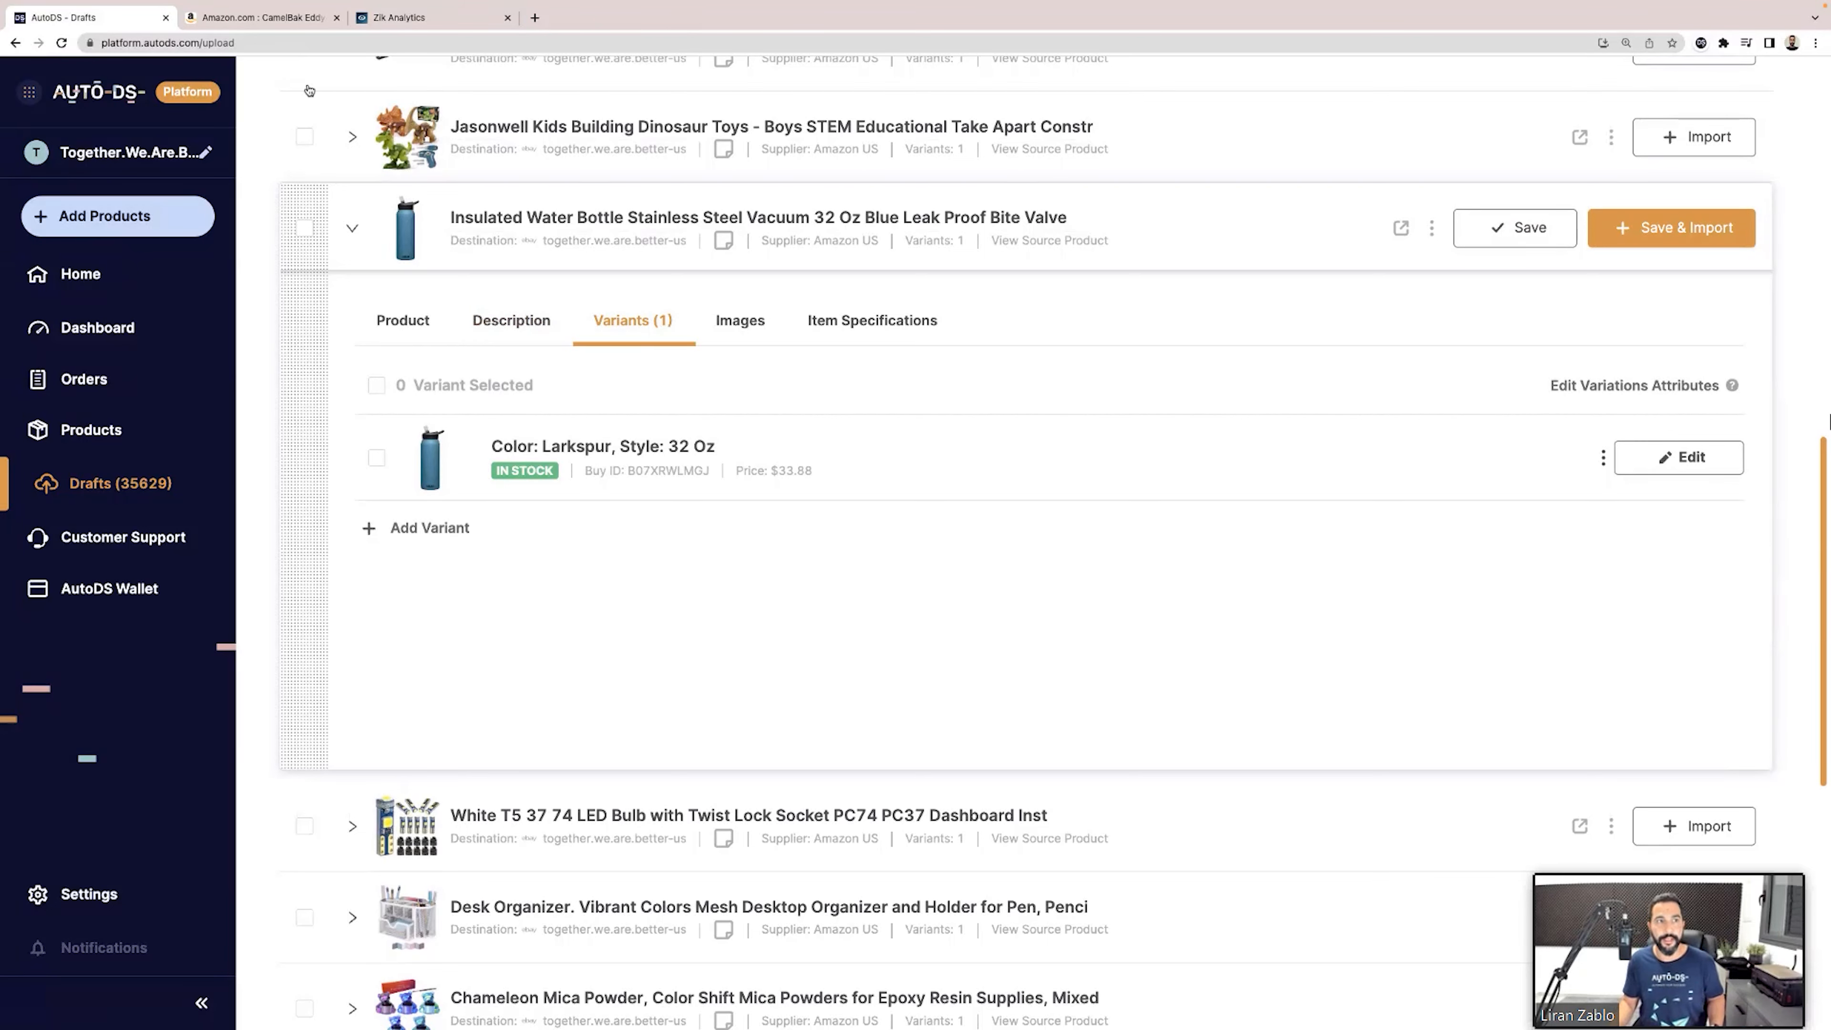
pyautogui.click(267, 17)
pyautogui.scroll(15, 1019, 407)
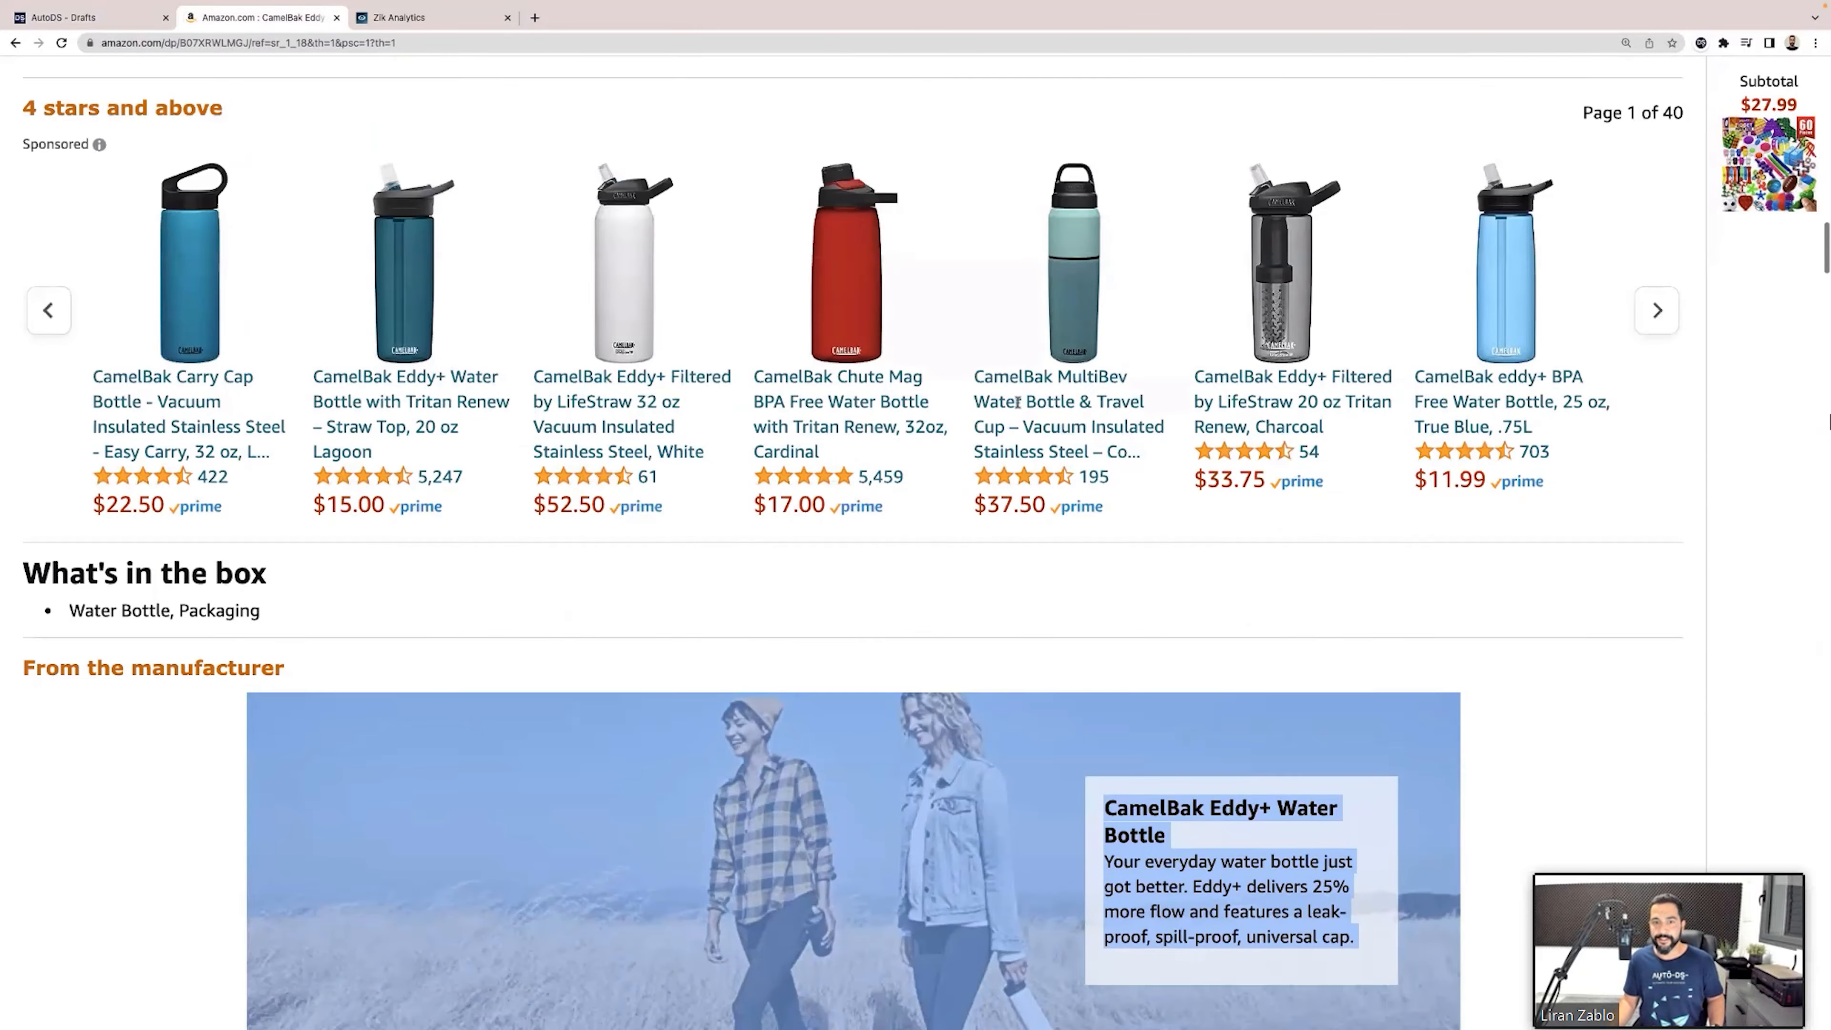
pyautogui.scroll(-8, 972, 554)
pyautogui.scroll(5, 971, 554)
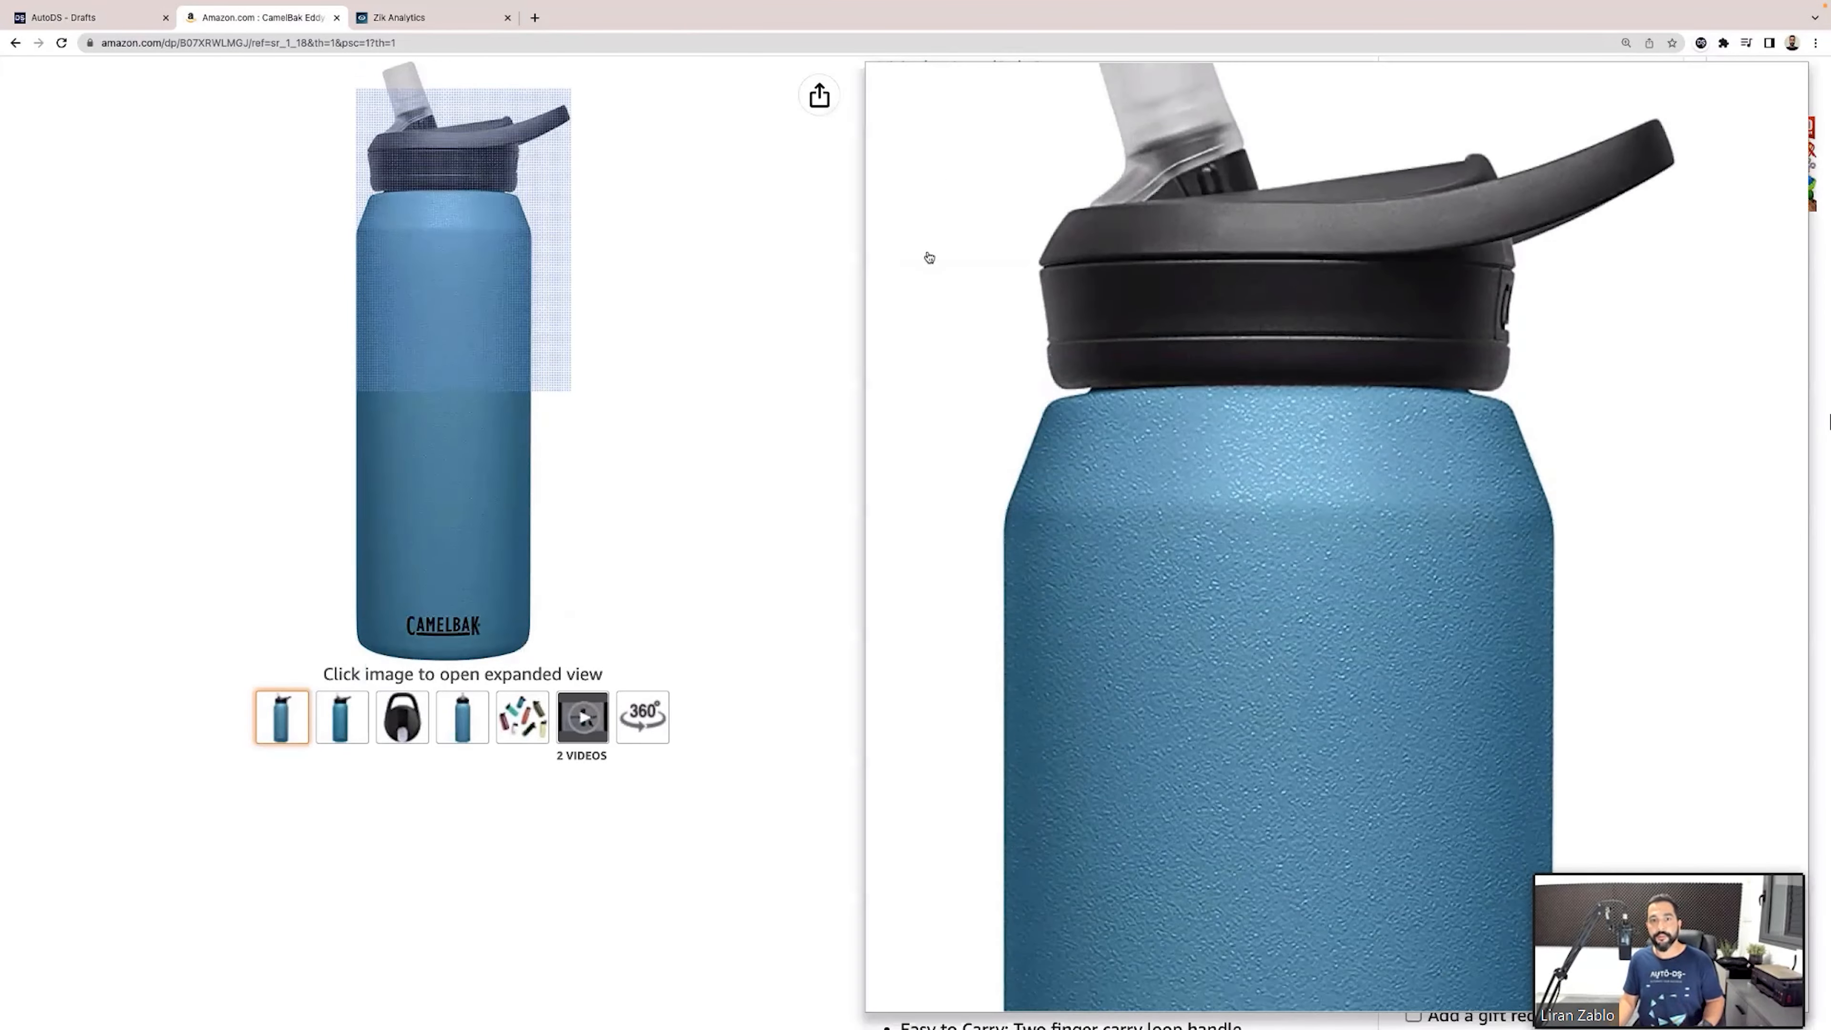
pyautogui.scroll(1, 269, 101)
pyautogui.scroll(6, 269, 101)
# Open the Amazon home page in a new tab and search for "32 oz water bottles".
pyautogui.keyDown('super'); pyautogui.click(108, 96); pyautogui.keyUp('super')
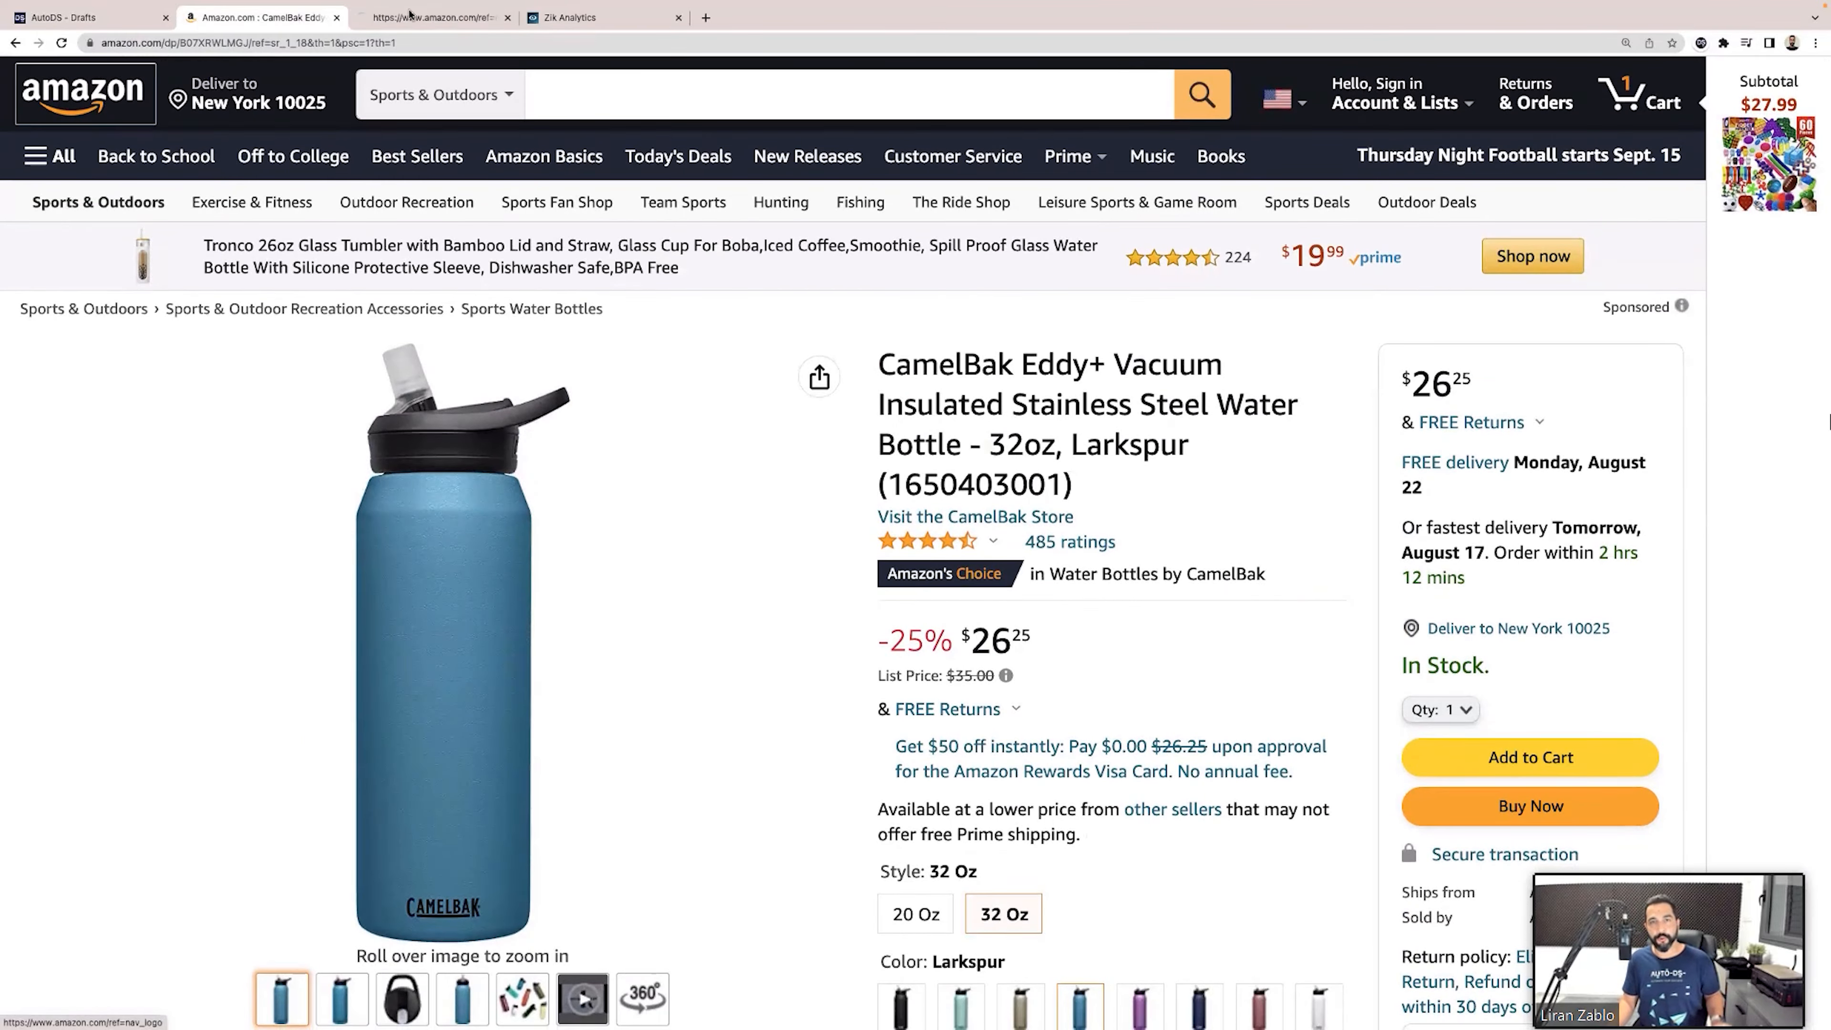
pyautogui.scroll(-3, 1287, 505)
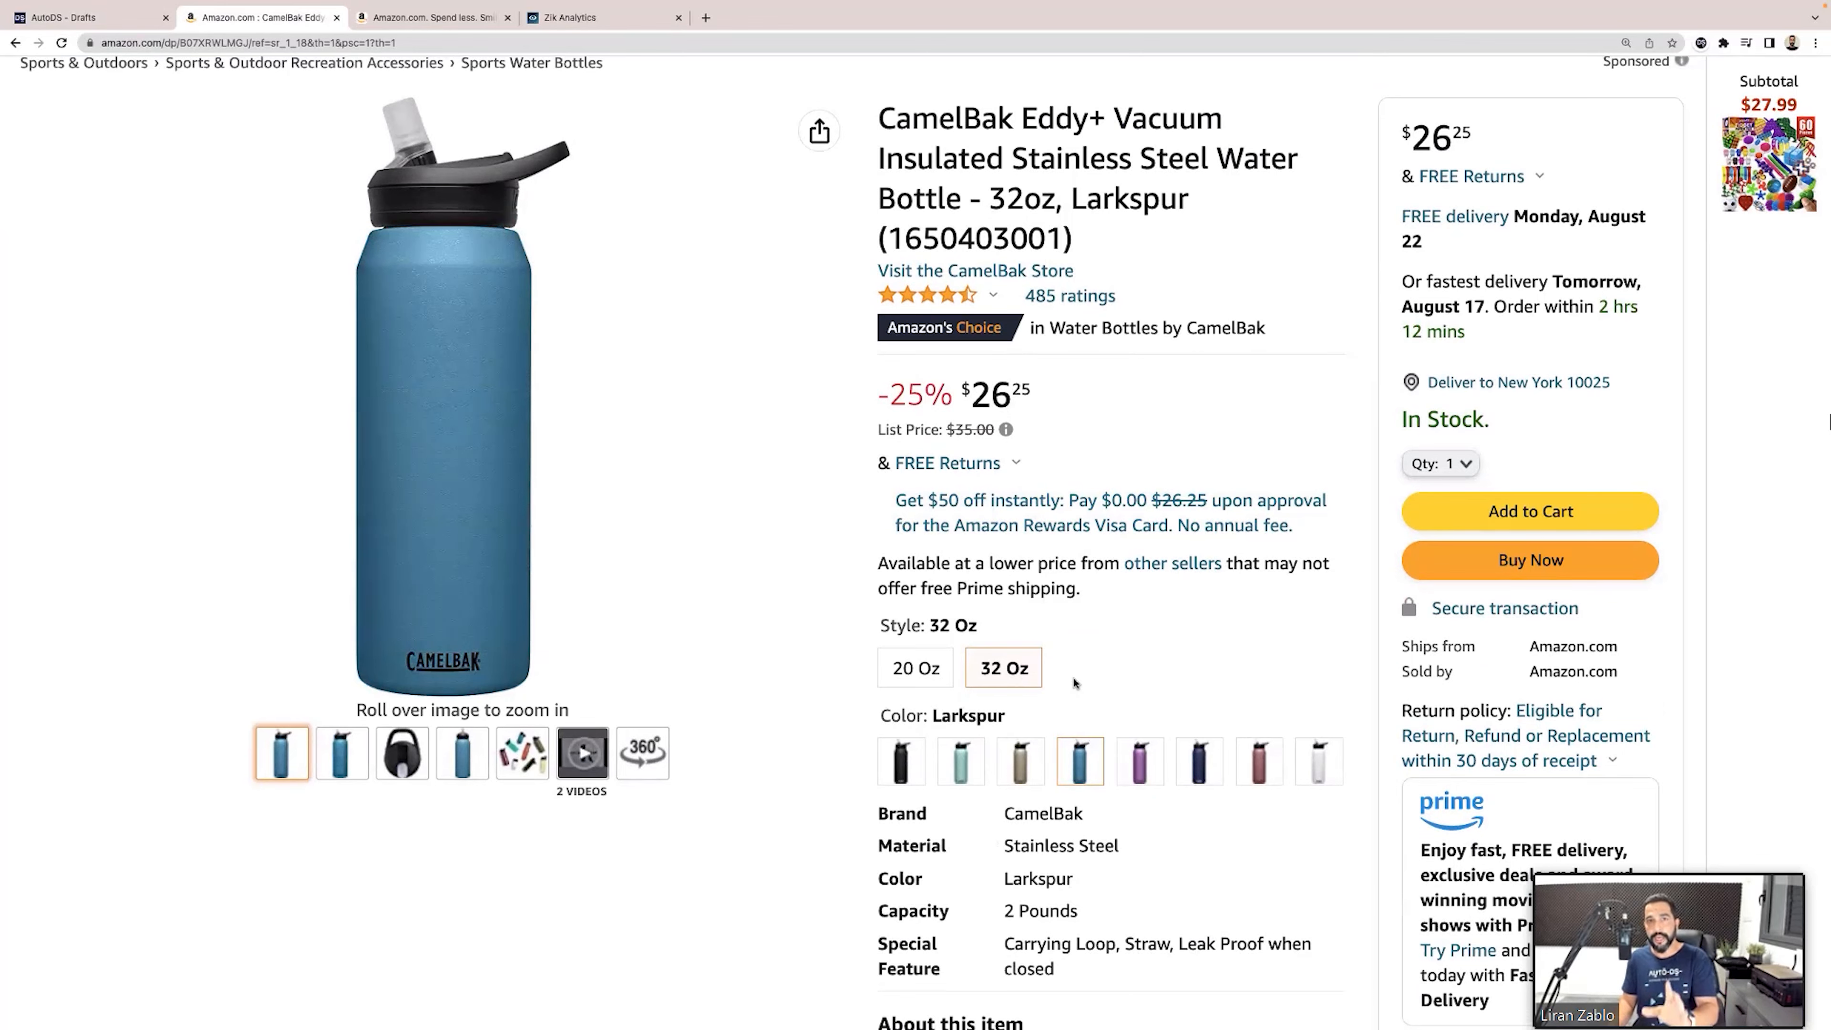
pyautogui.doubleClick(1023, 194)
pyautogui.hotkey('ctrl', 'c')
pyautogui.click(358, 14)
pyautogui.click(476, 96)
pyautogui.hotkey('ctrl', 'v')
pyautogui.press('Left')
pyautogui.press('Left')
pyautogui.press('Right')
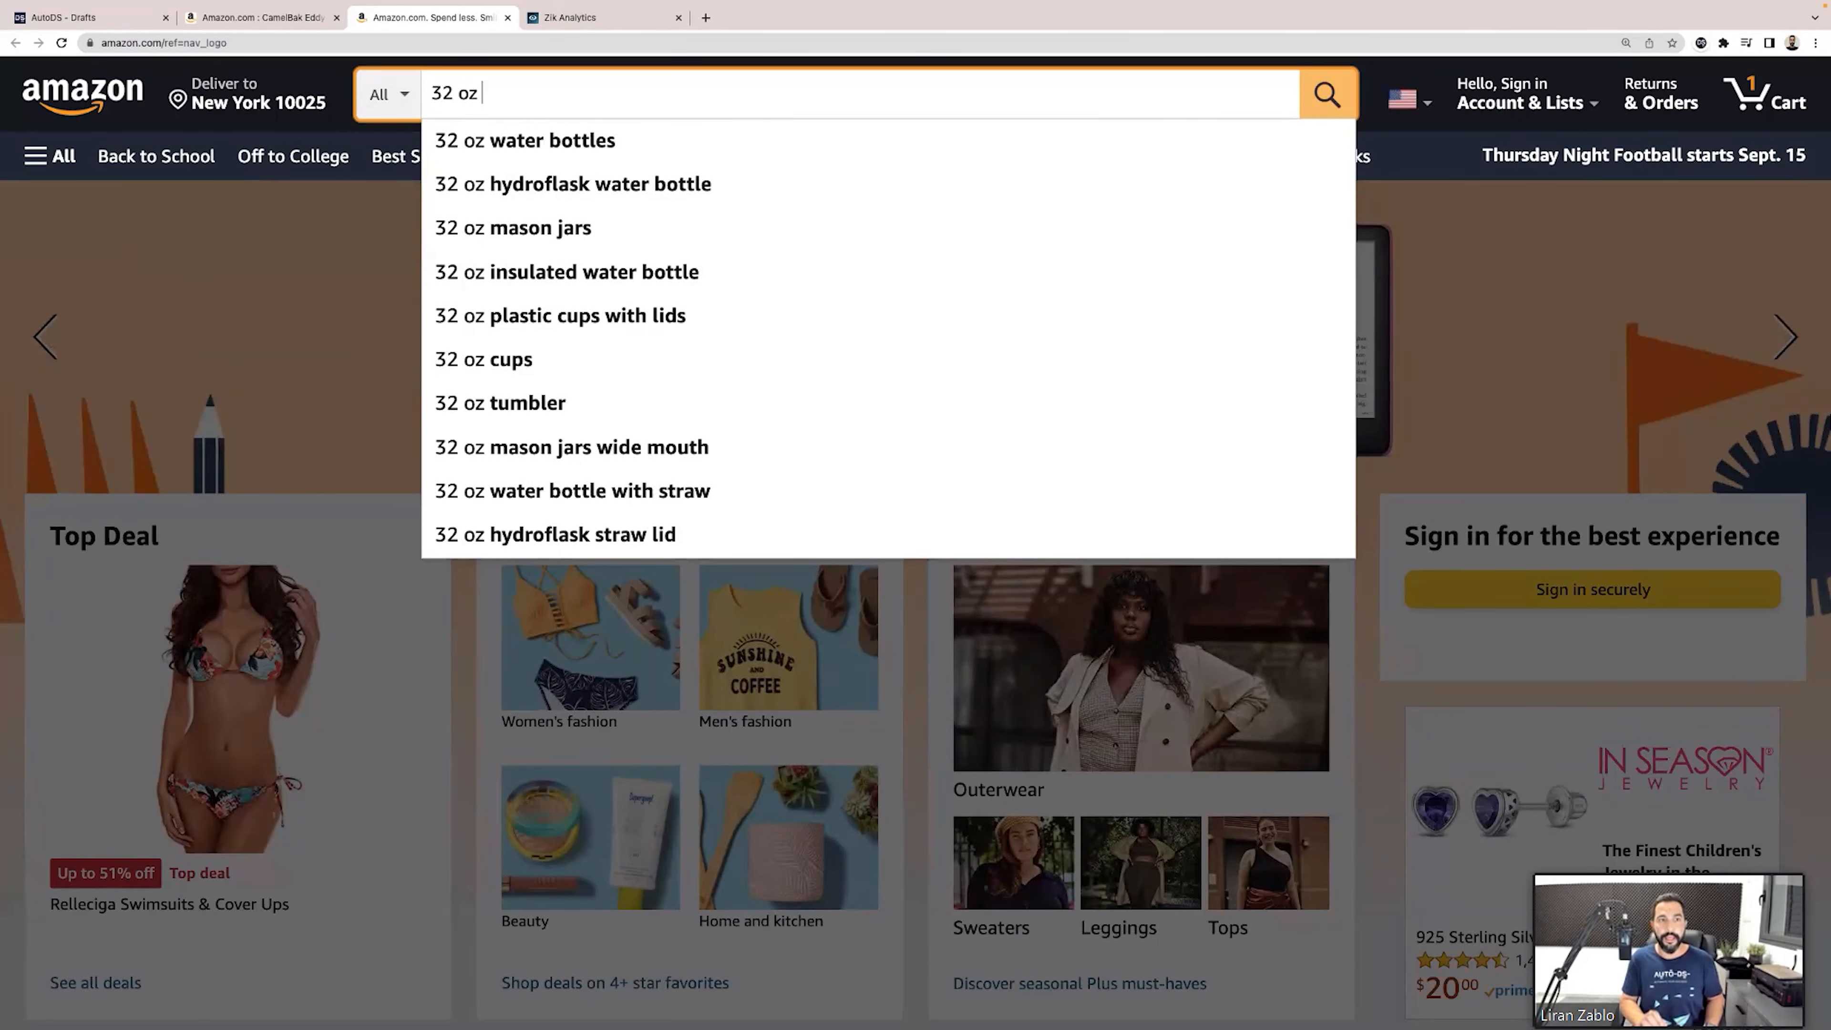
pyautogui.press('Down')
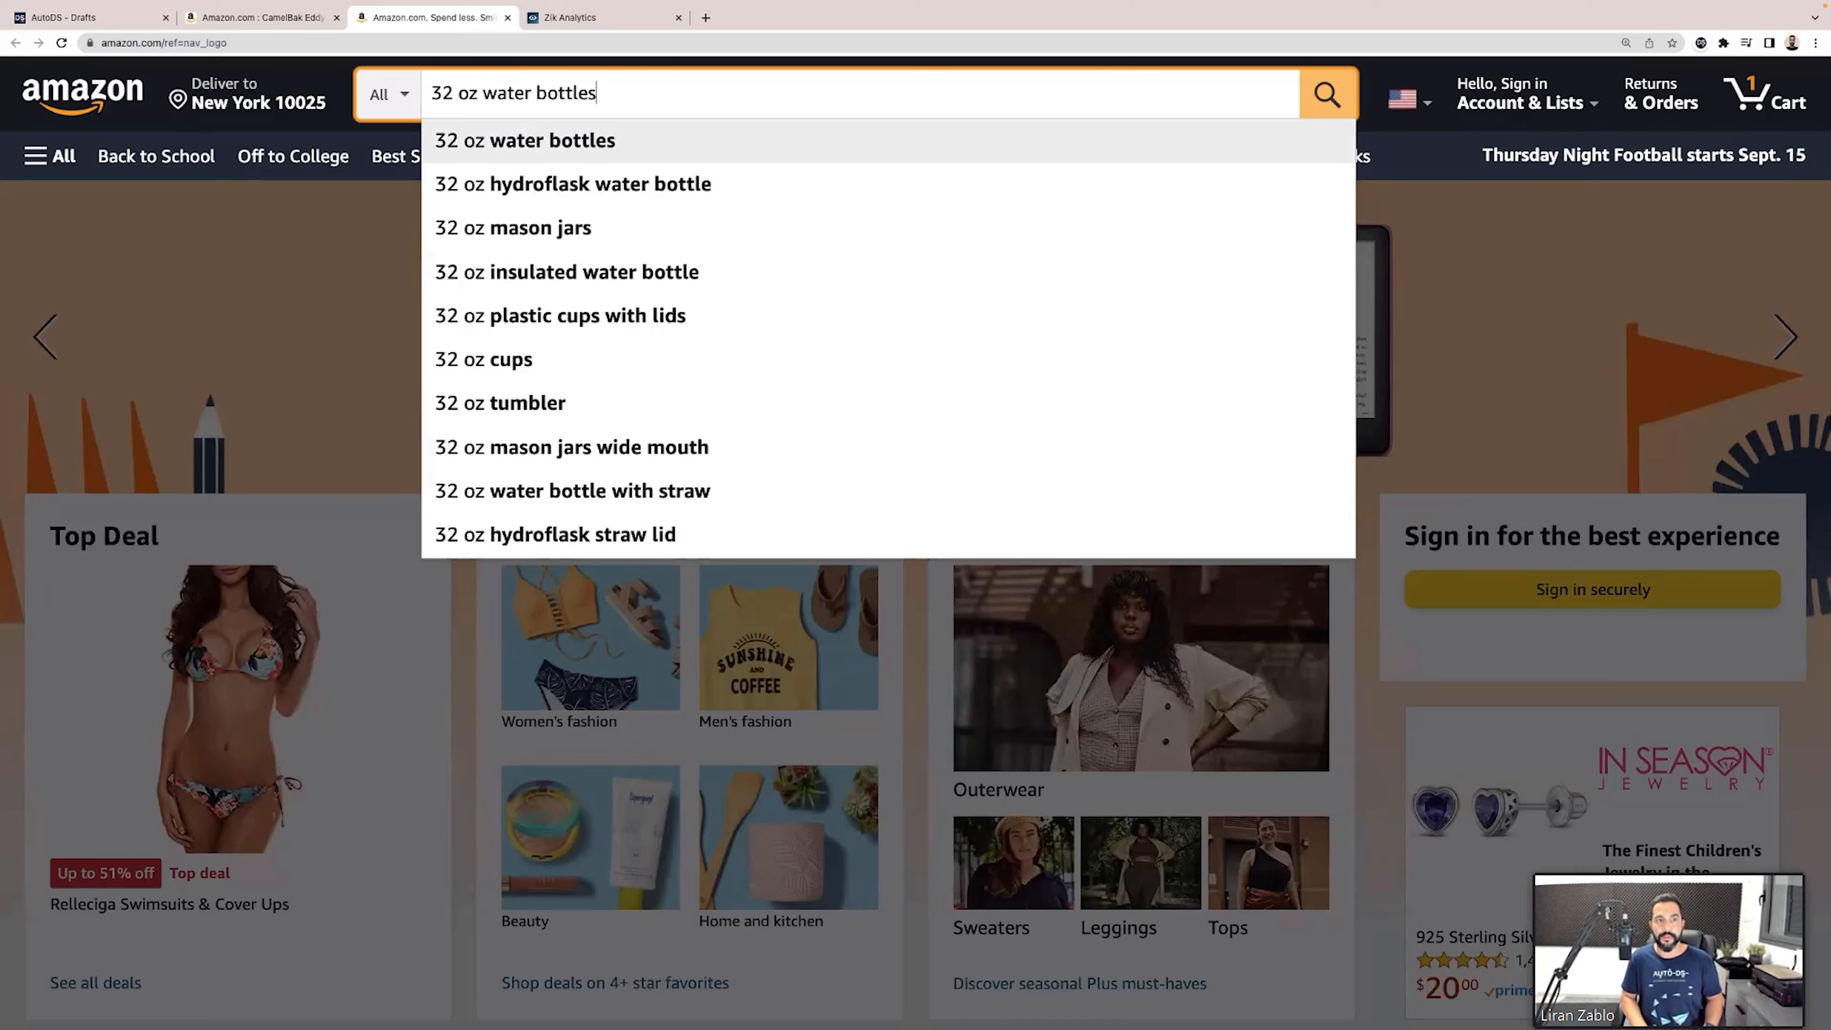
pyautogui.press('Return')
# Open the Hydracy water bottle with time marker from the results and copy its product page address.
pyautogui.scroll(-7, 1828, 420)
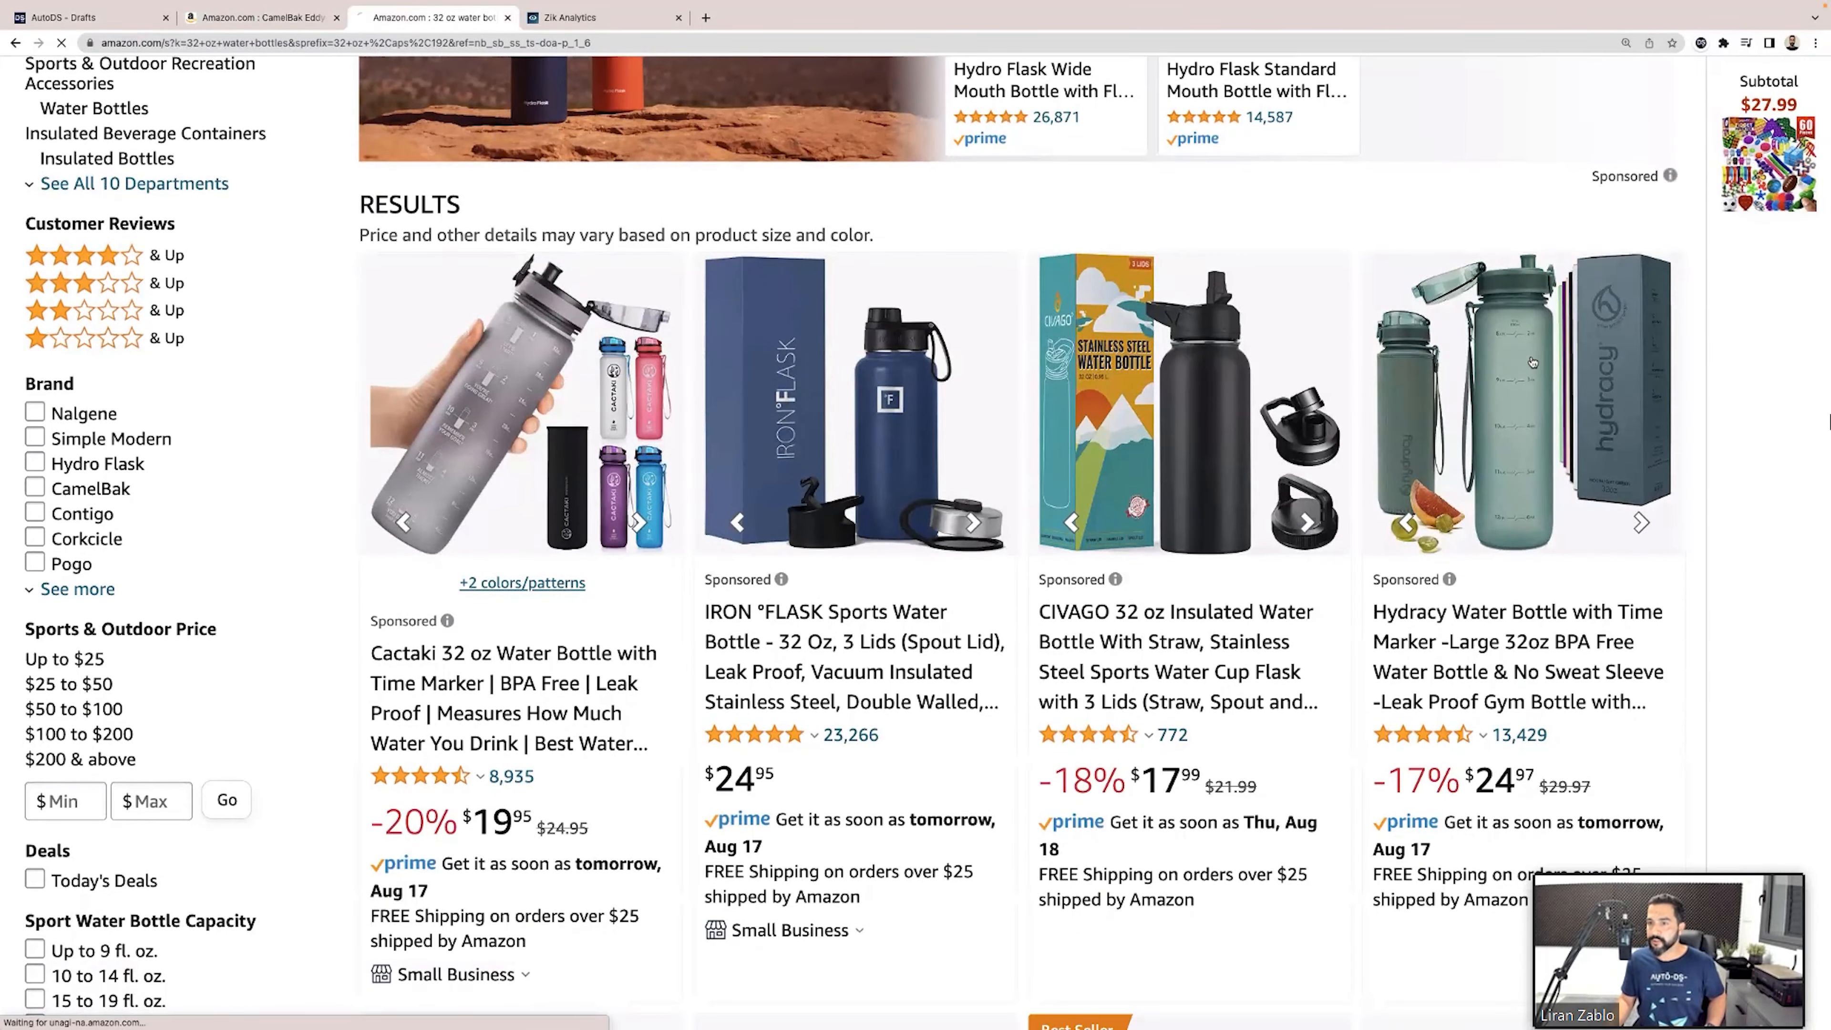
pyautogui.click(1516, 352)
pyautogui.moveTo(319, 481)
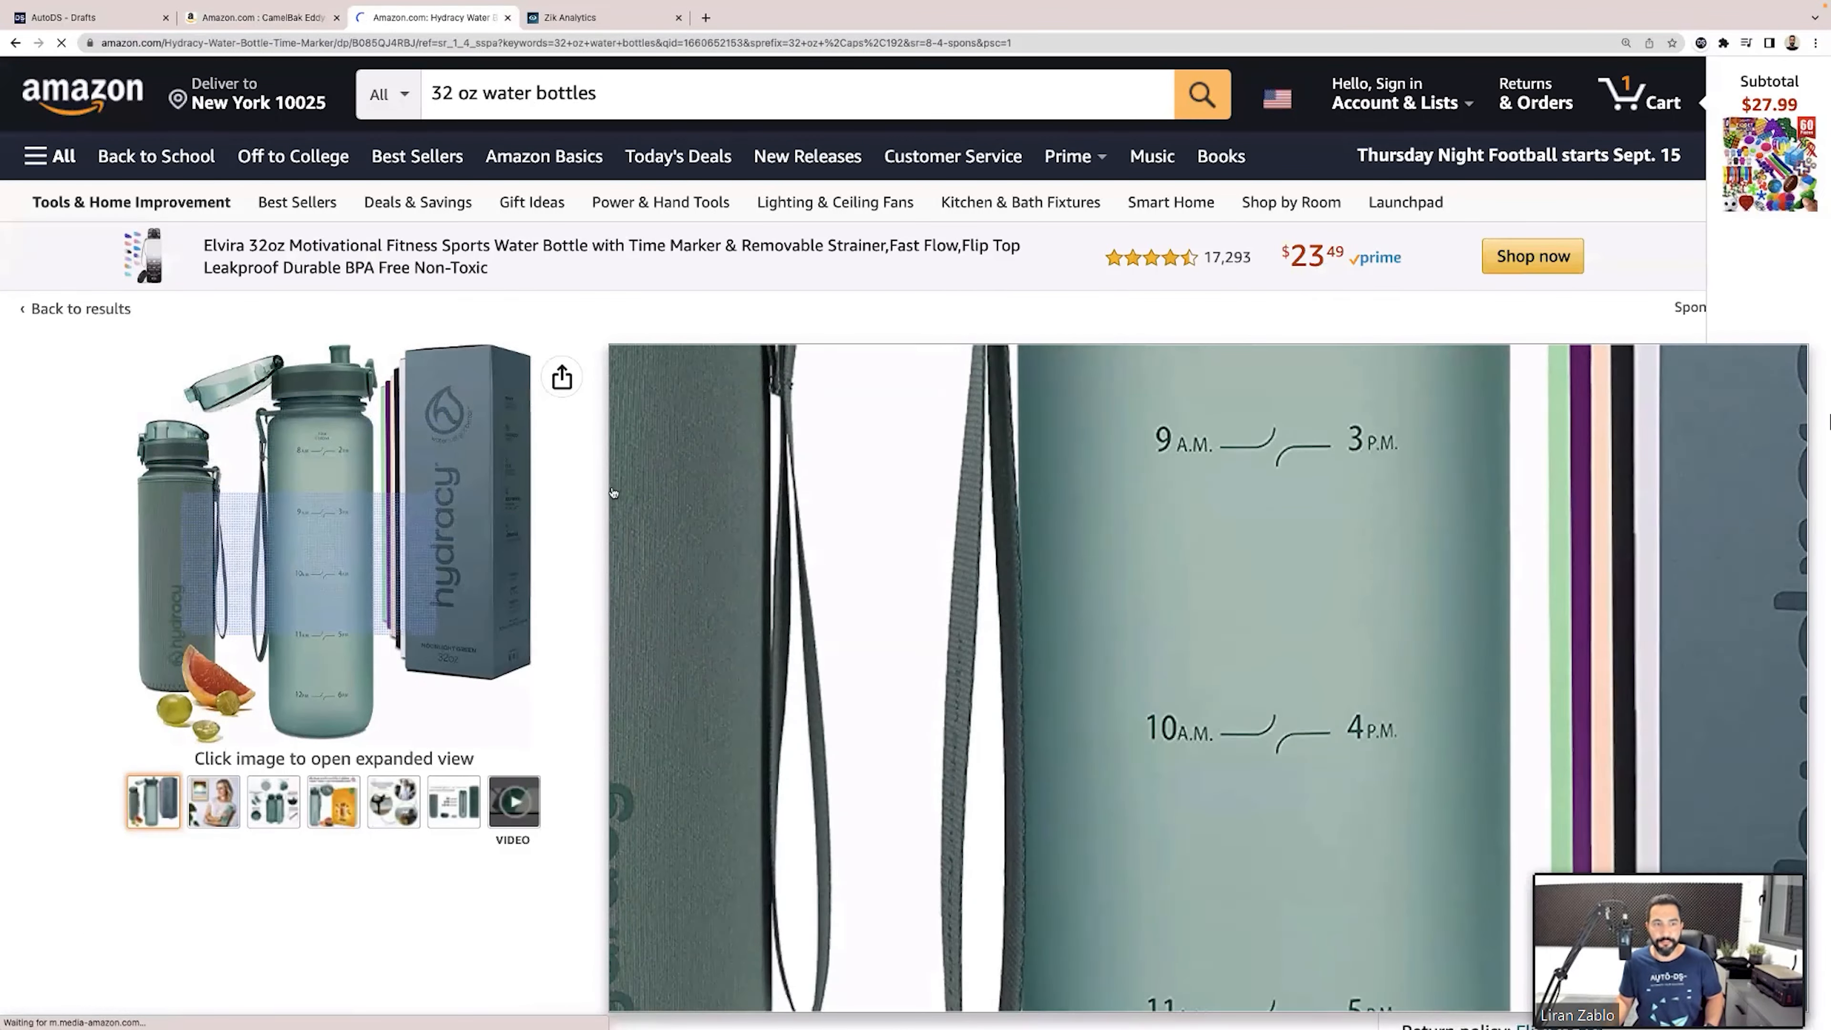
pyautogui.scroll(-3, 493, 145)
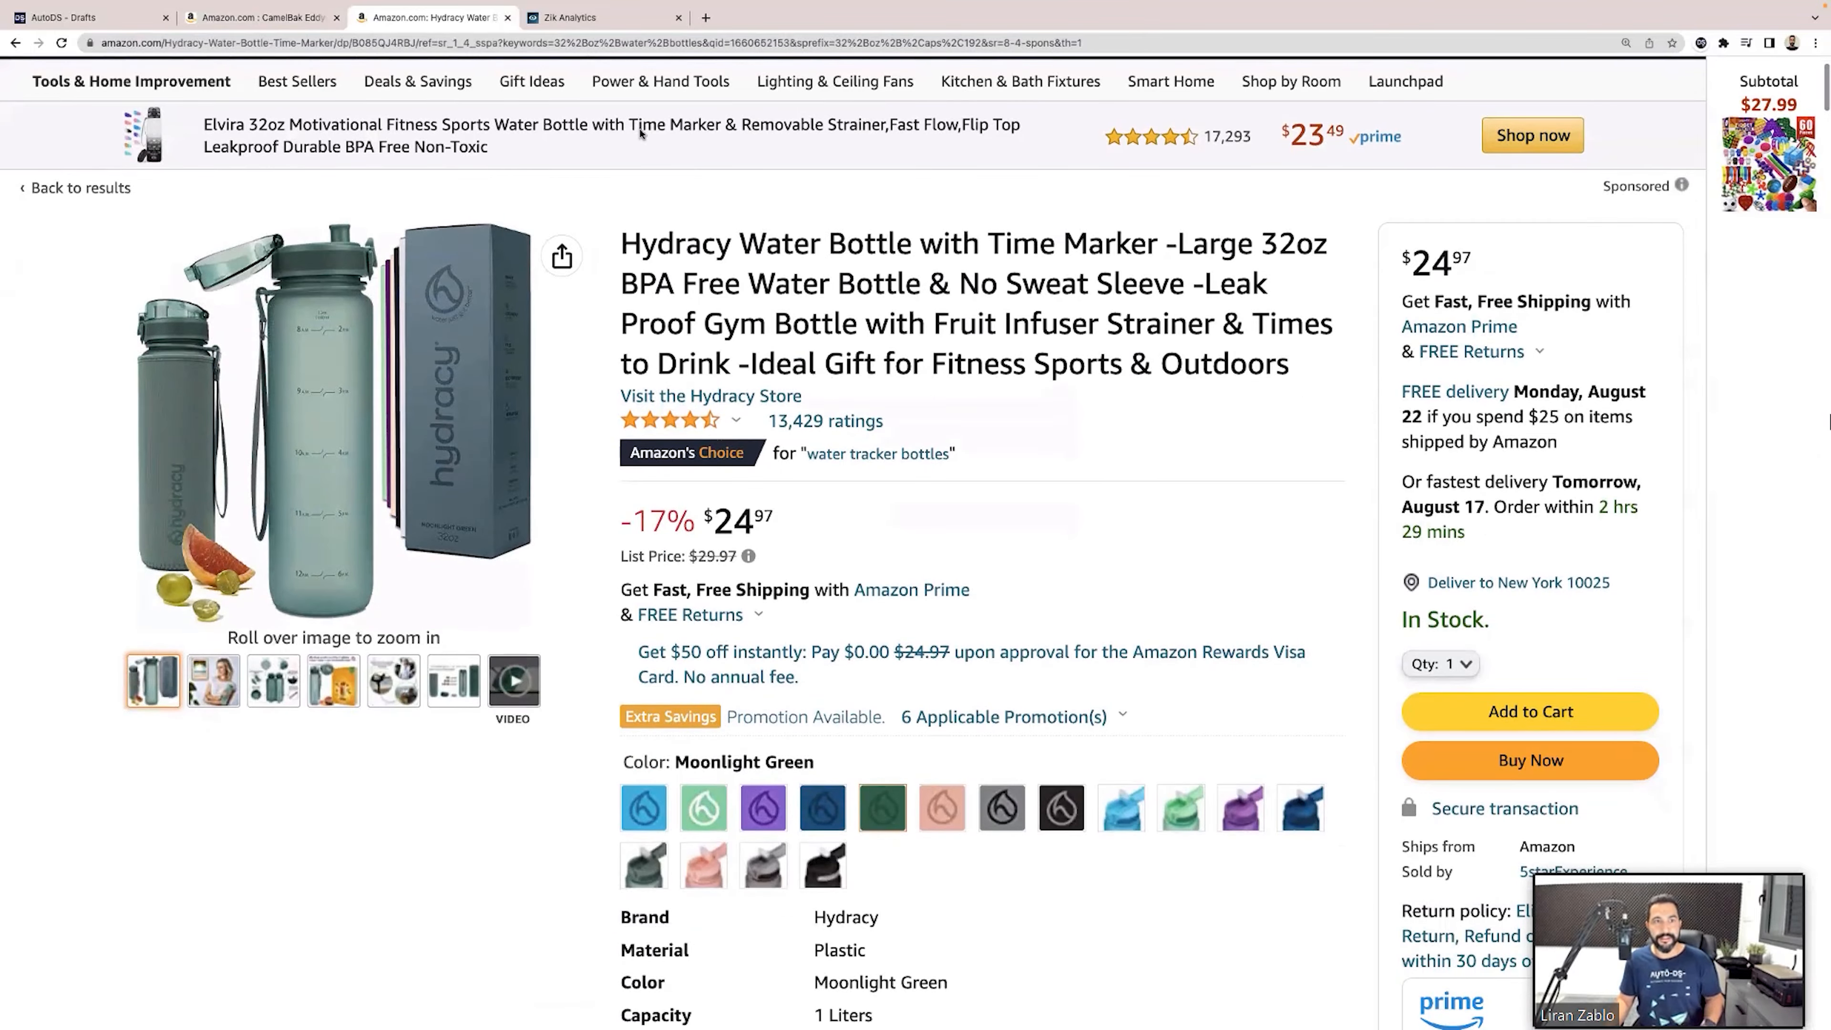
pyautogui.scroll(3, 492, 83)
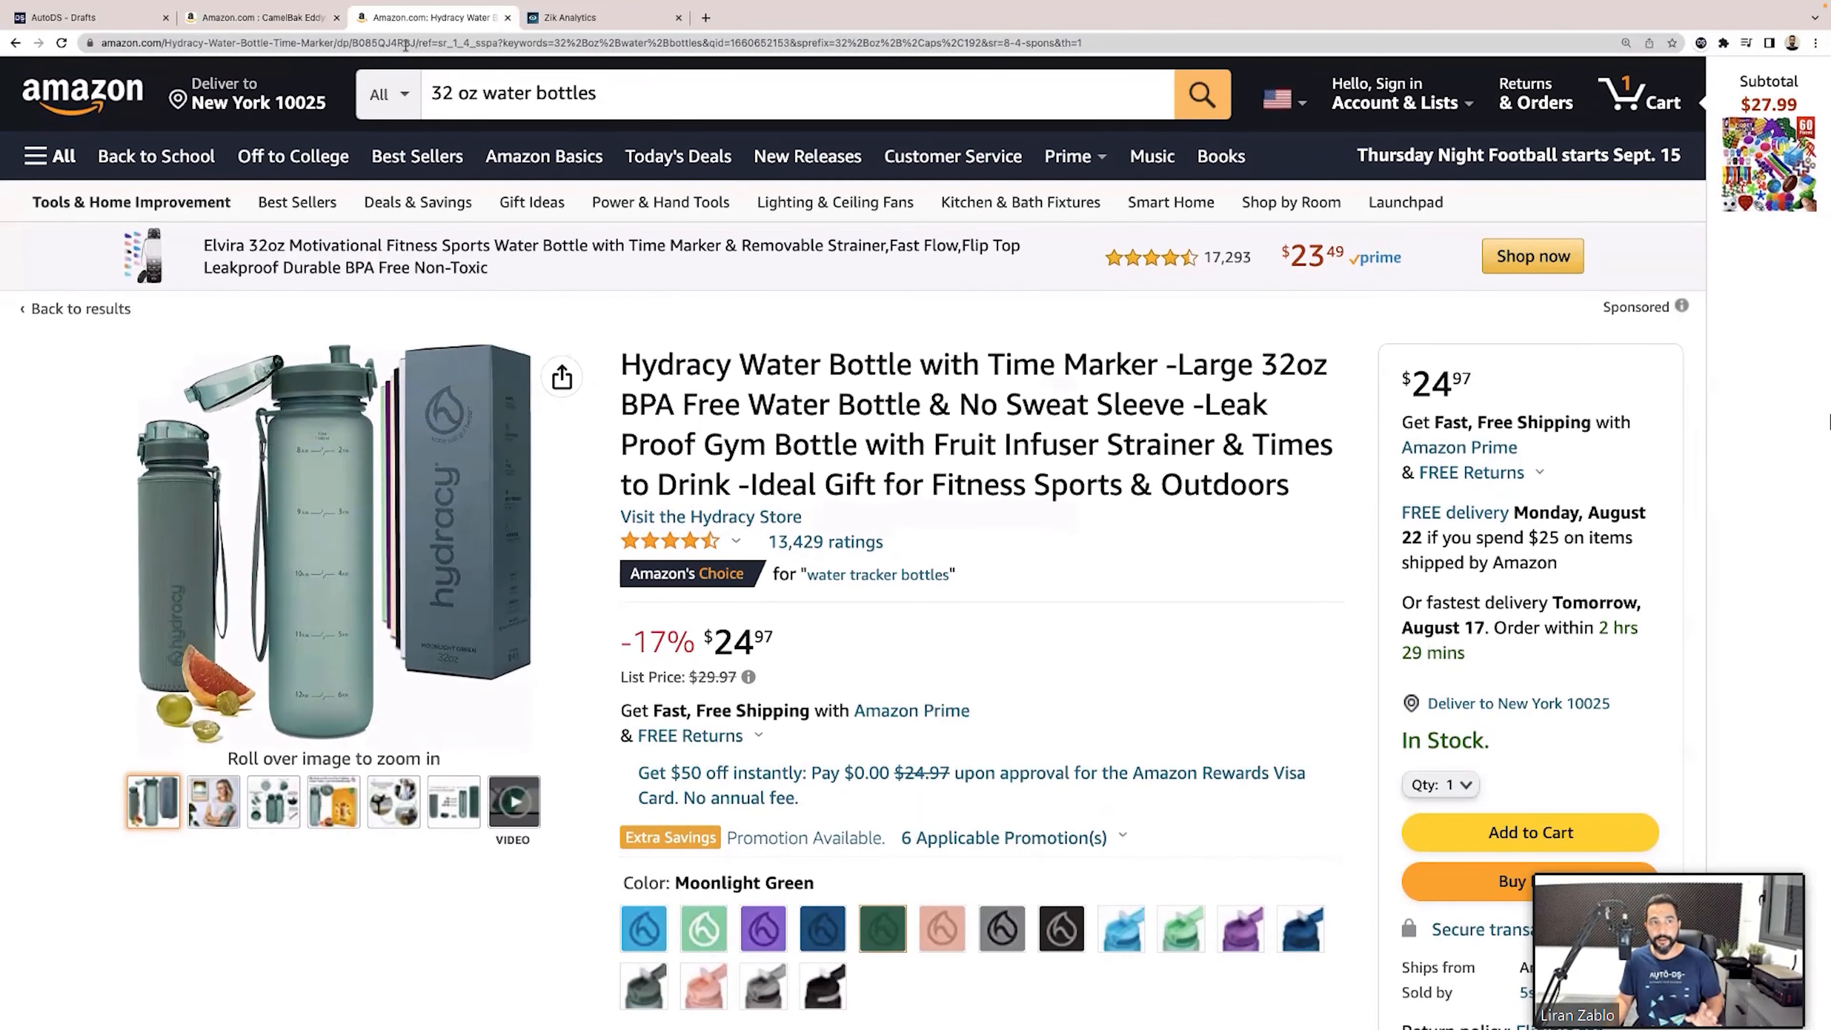
pyautogui.click(389, 43)
pyautogui.rightClick(389, 44)
pyautogui.click(445, 140)
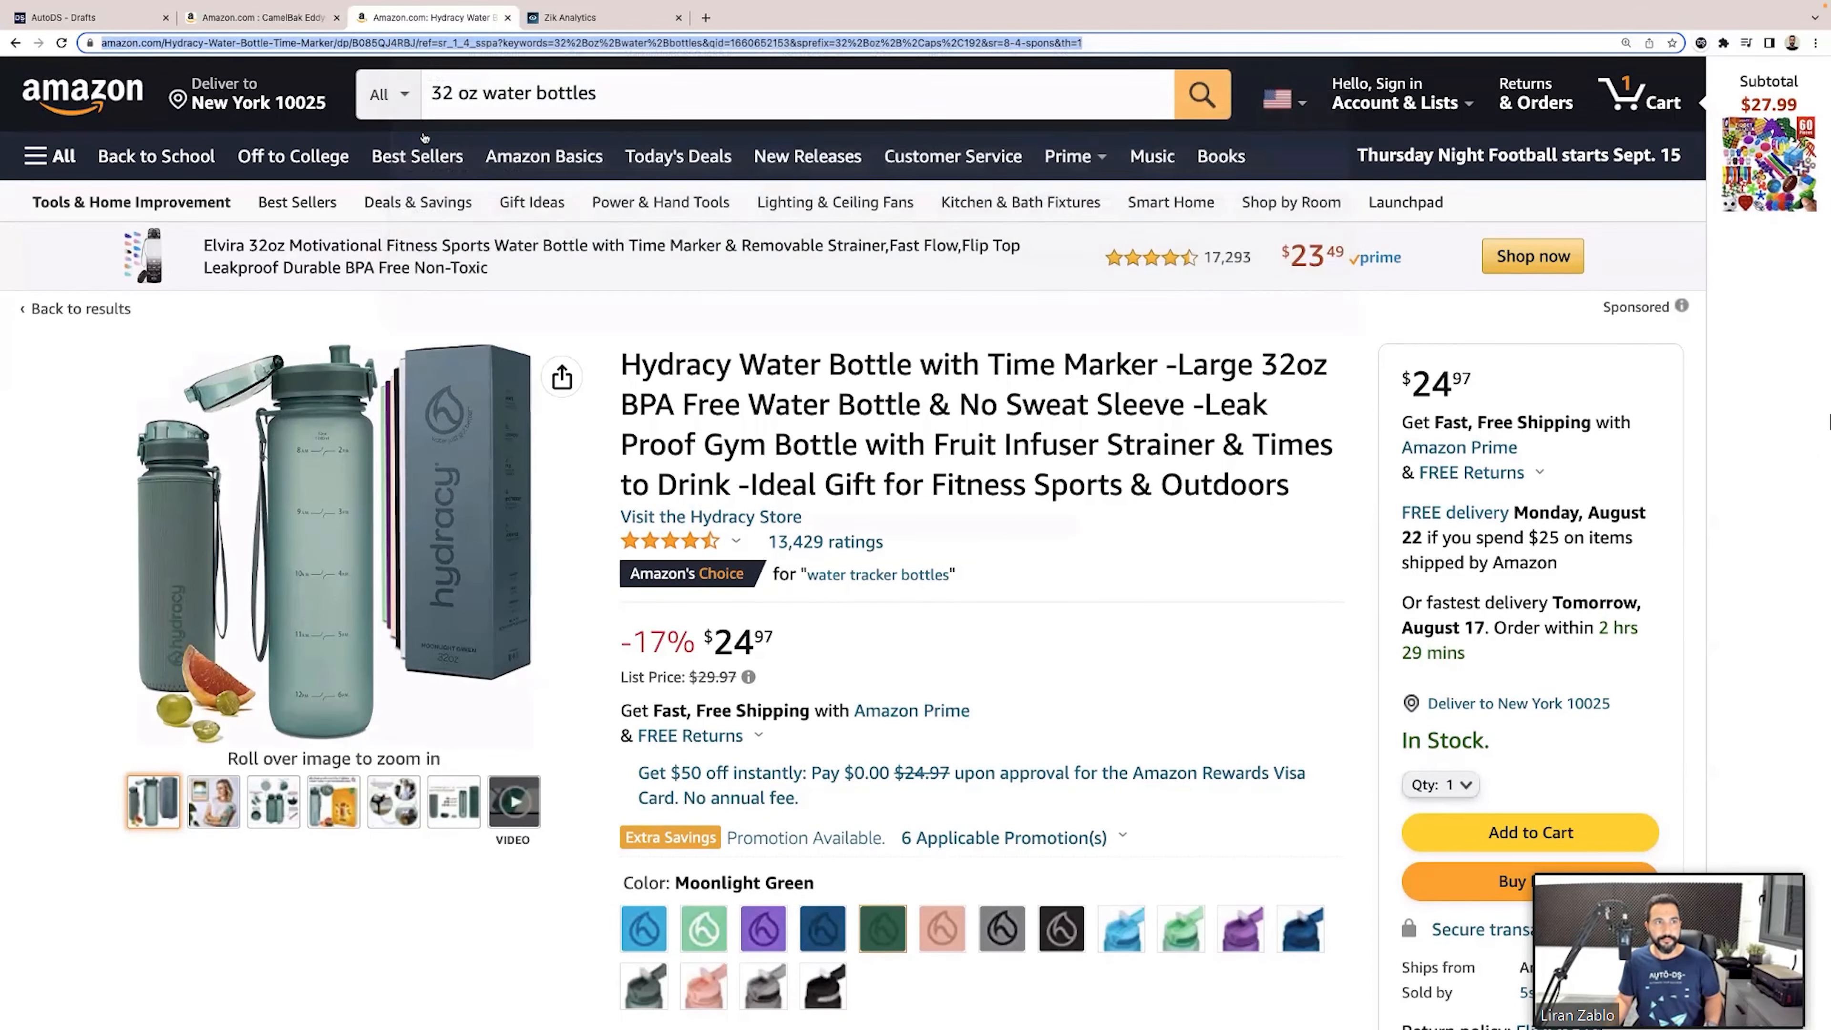
# Return to the AutoDS water bottle draft and try to add variant B085QJ4RBJ from Amazon, United States.
pyautogui.click(98, 20)
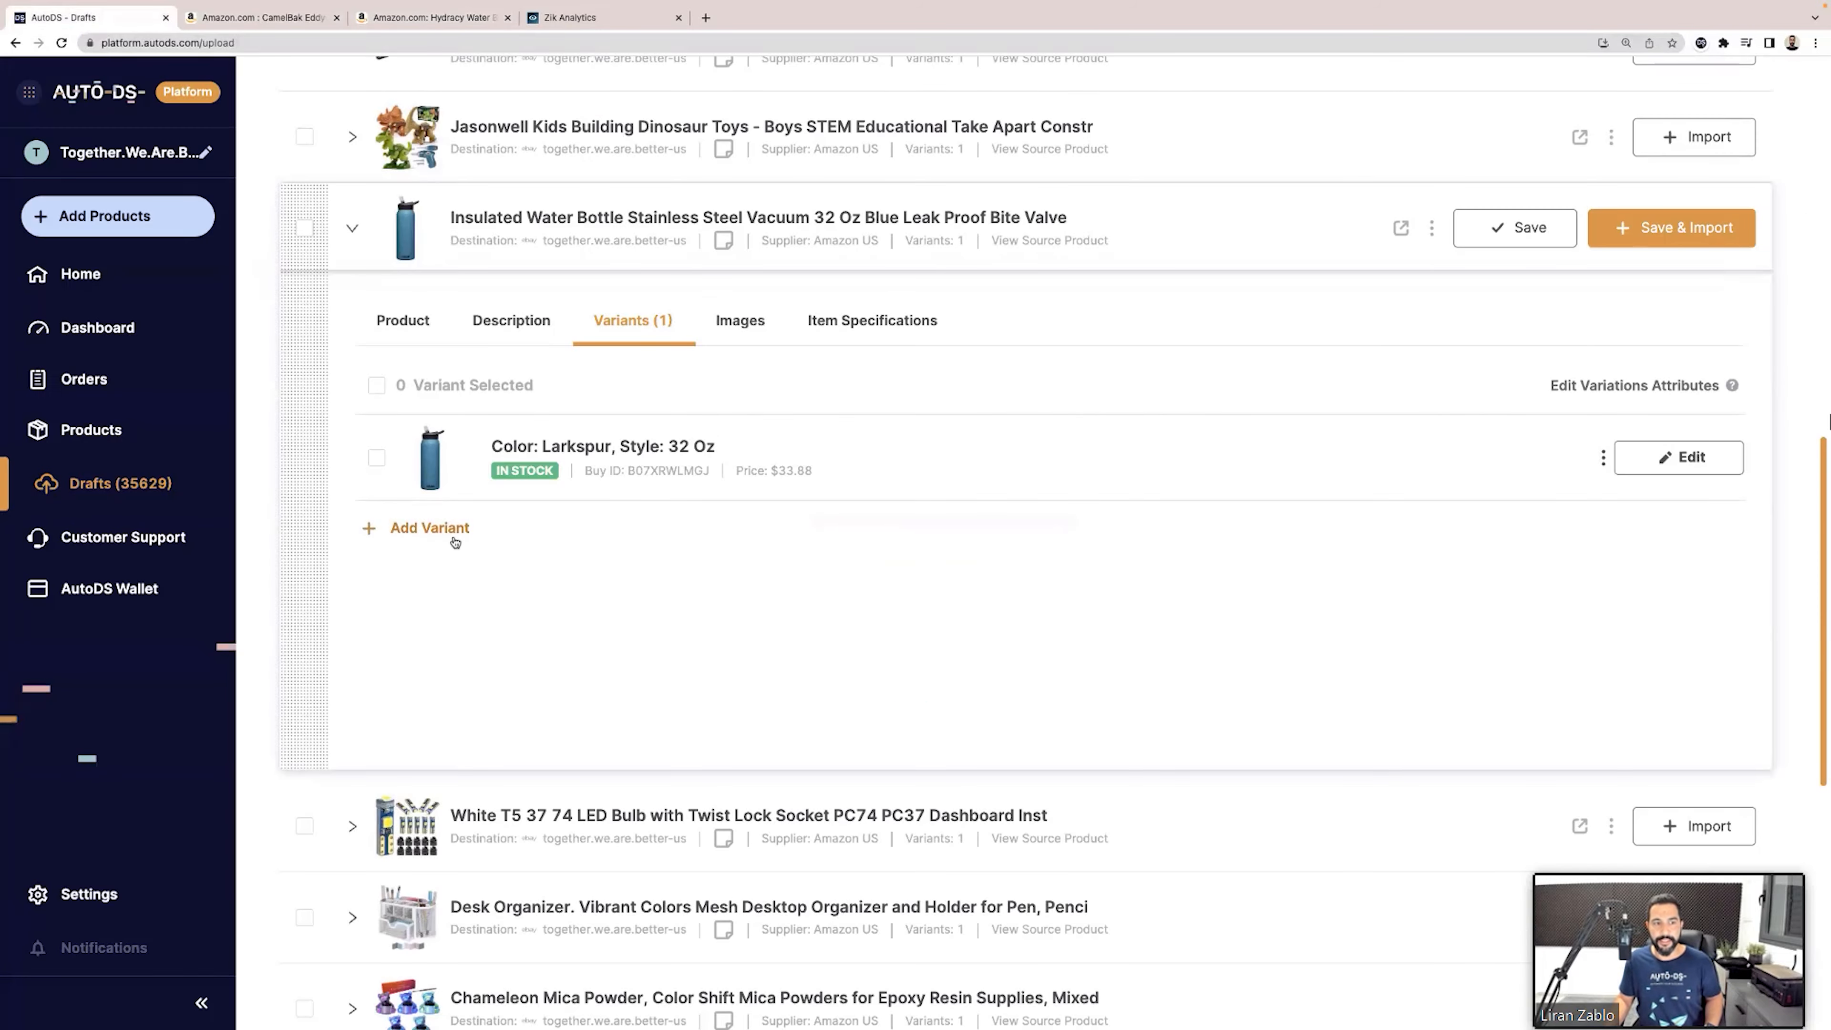
pyautogui.click(442, 537)
pyautogui.click(762, 518)
pyautogui.write('B085QJ4RBJ')
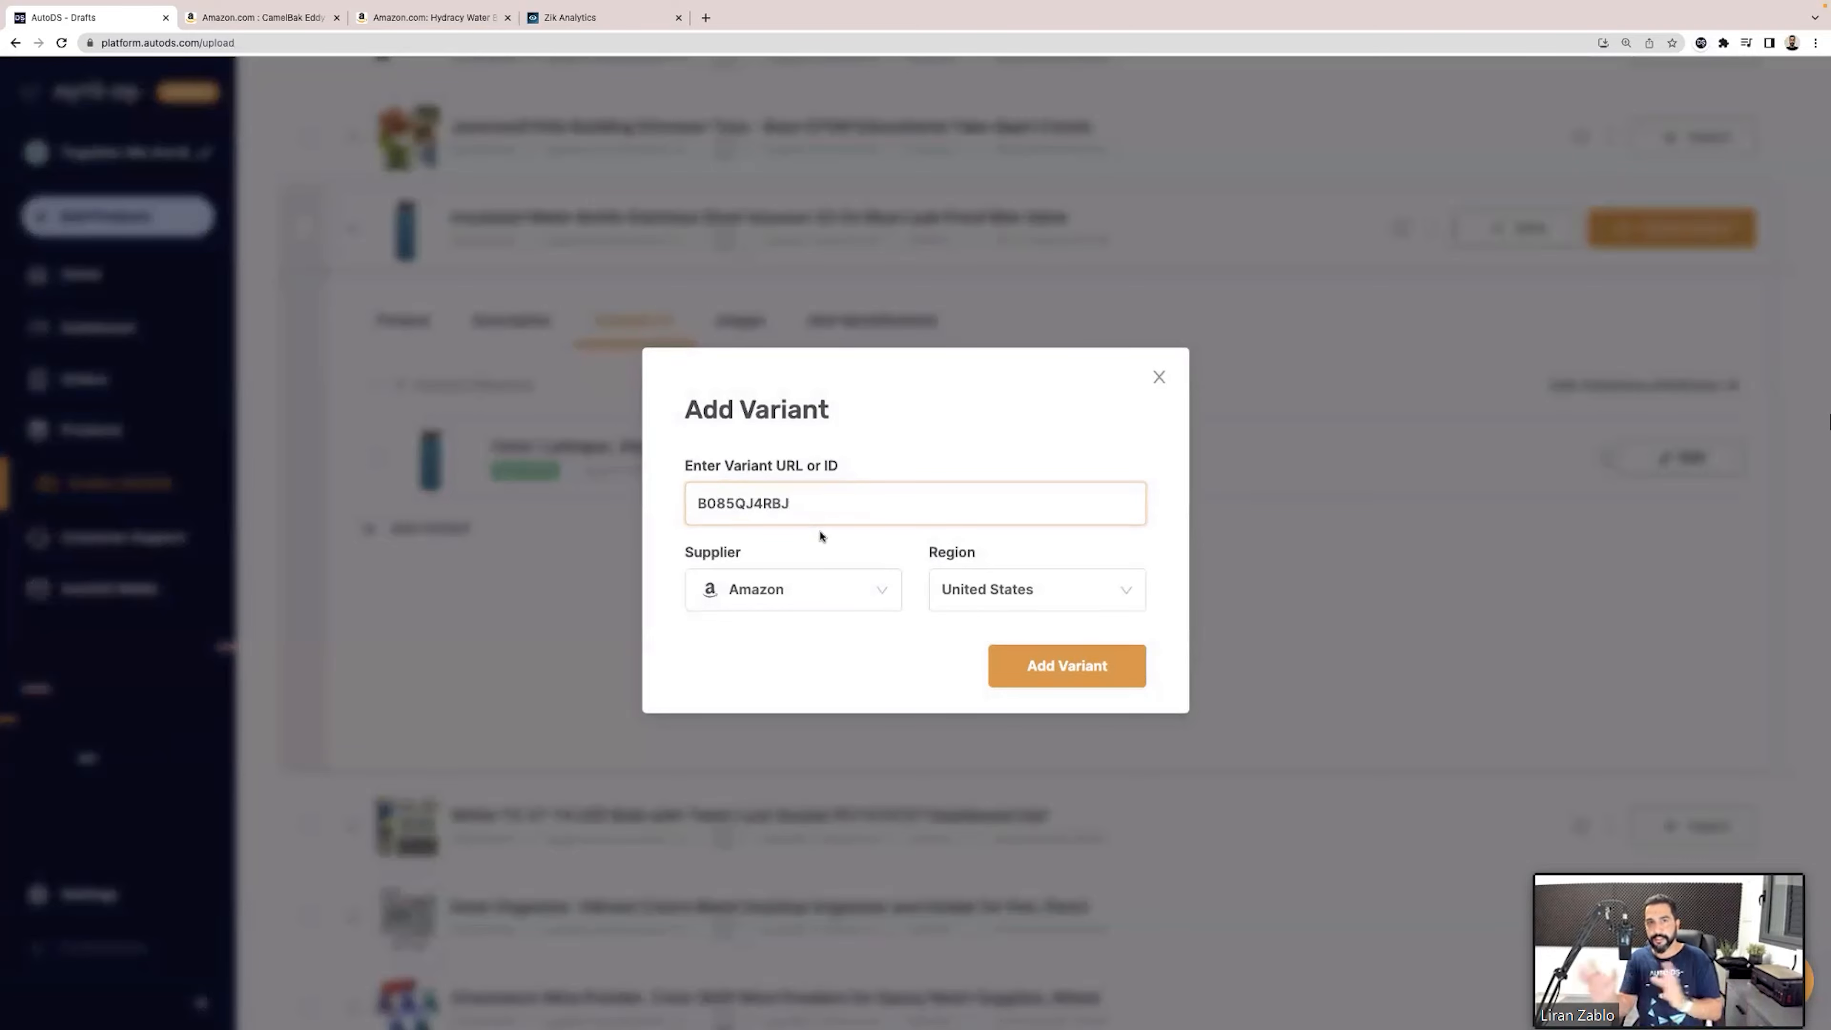
pyautogui.click(1023, 662)
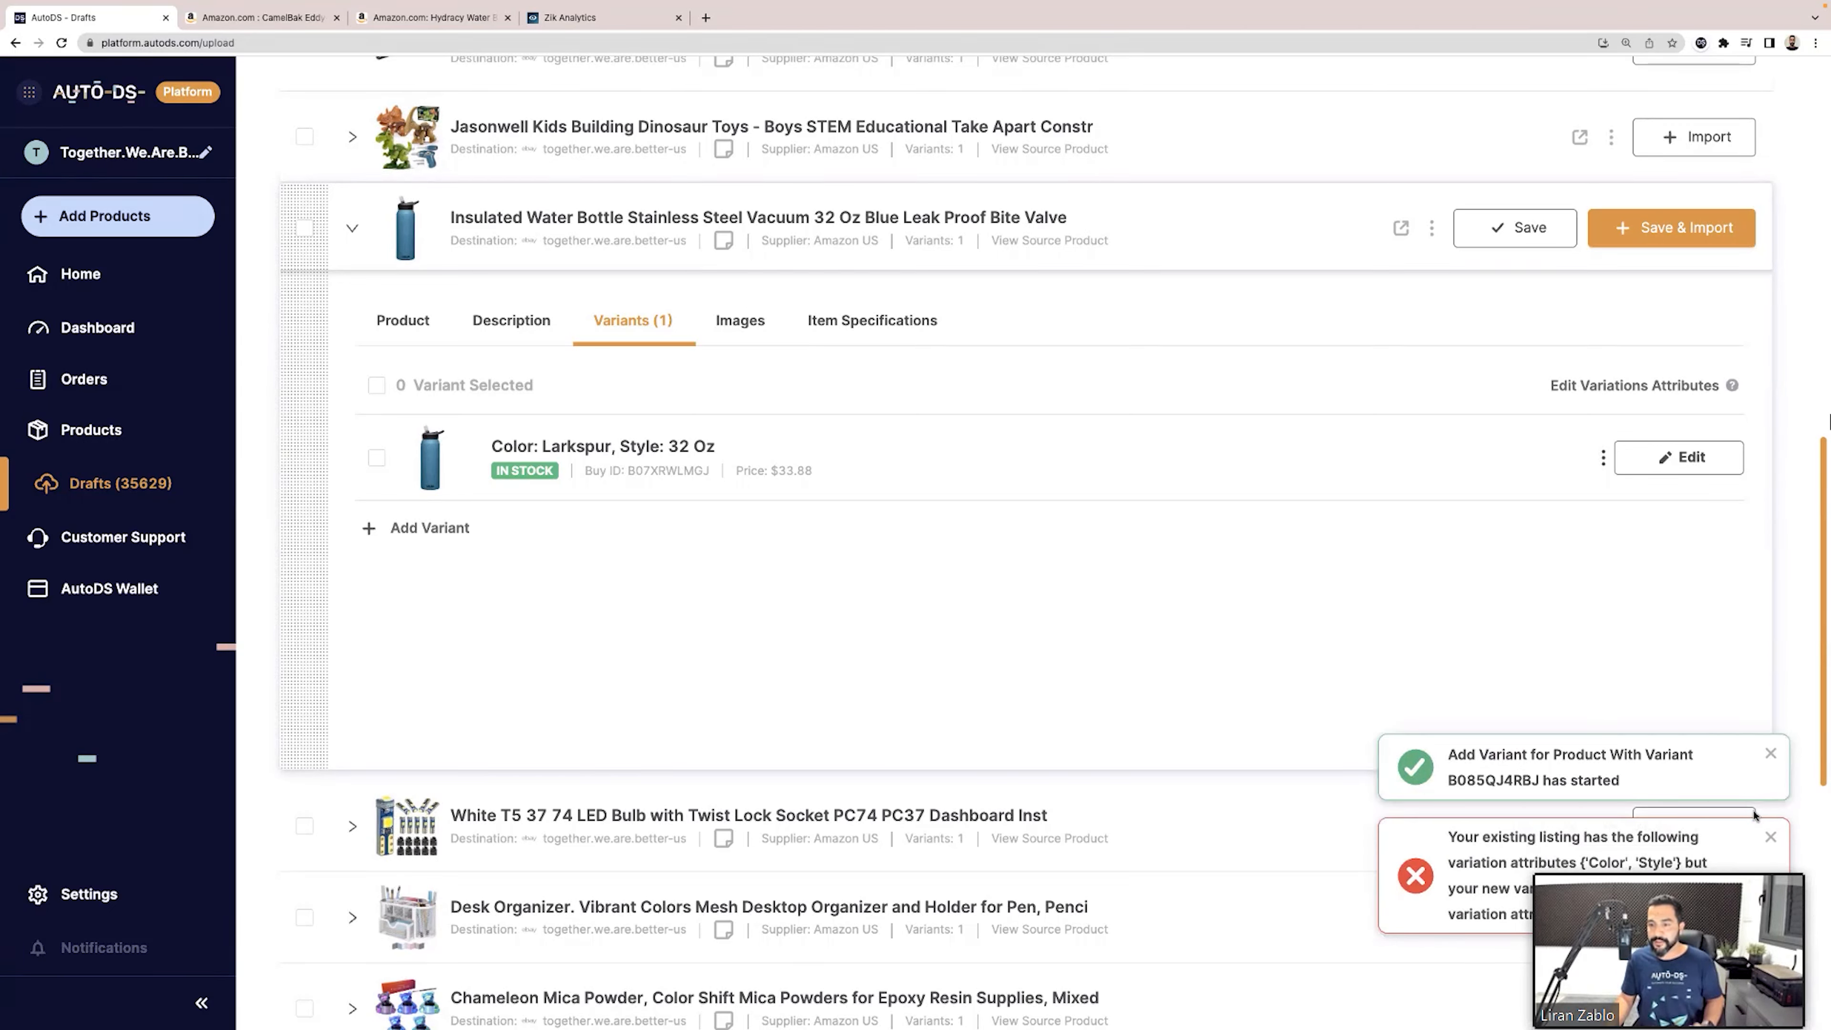
pyautogui.click(1769, 837)
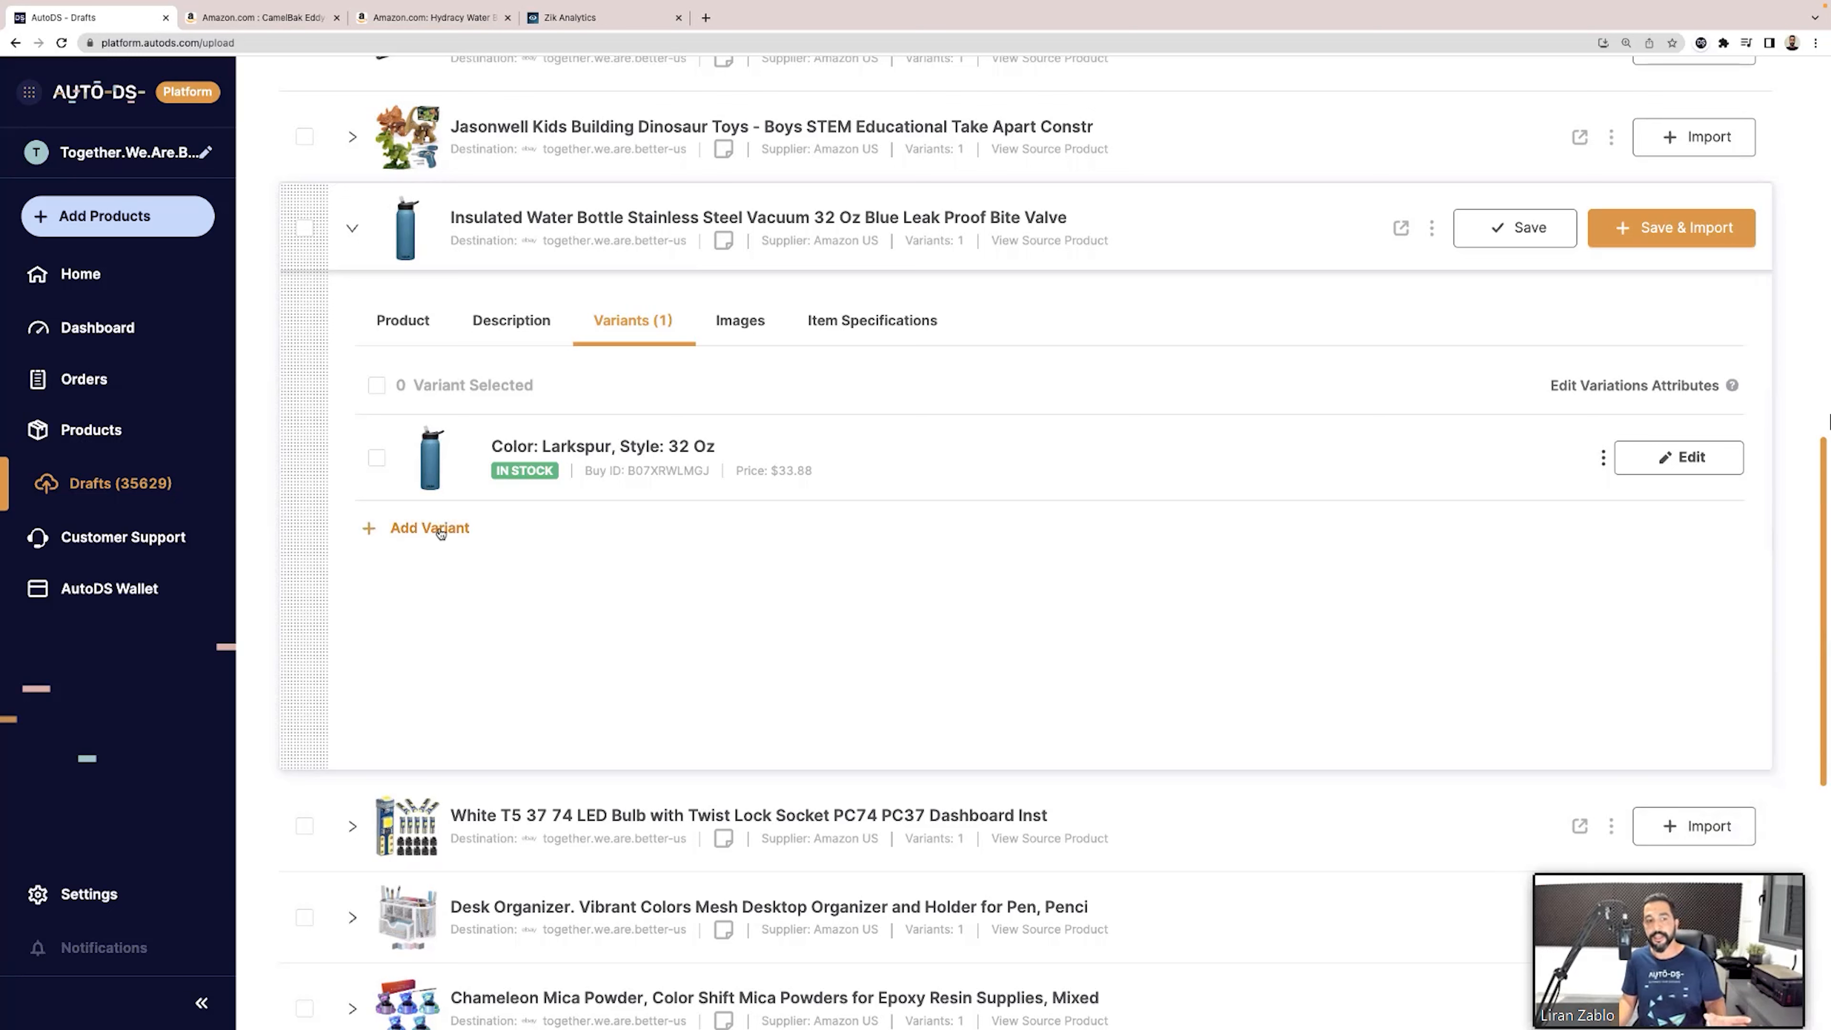
# Examine the Larkspur variant's pricing and general settings, including profit, color, default quantity and special weight, and close it without saving.
pyautogui.click(1658, 458)
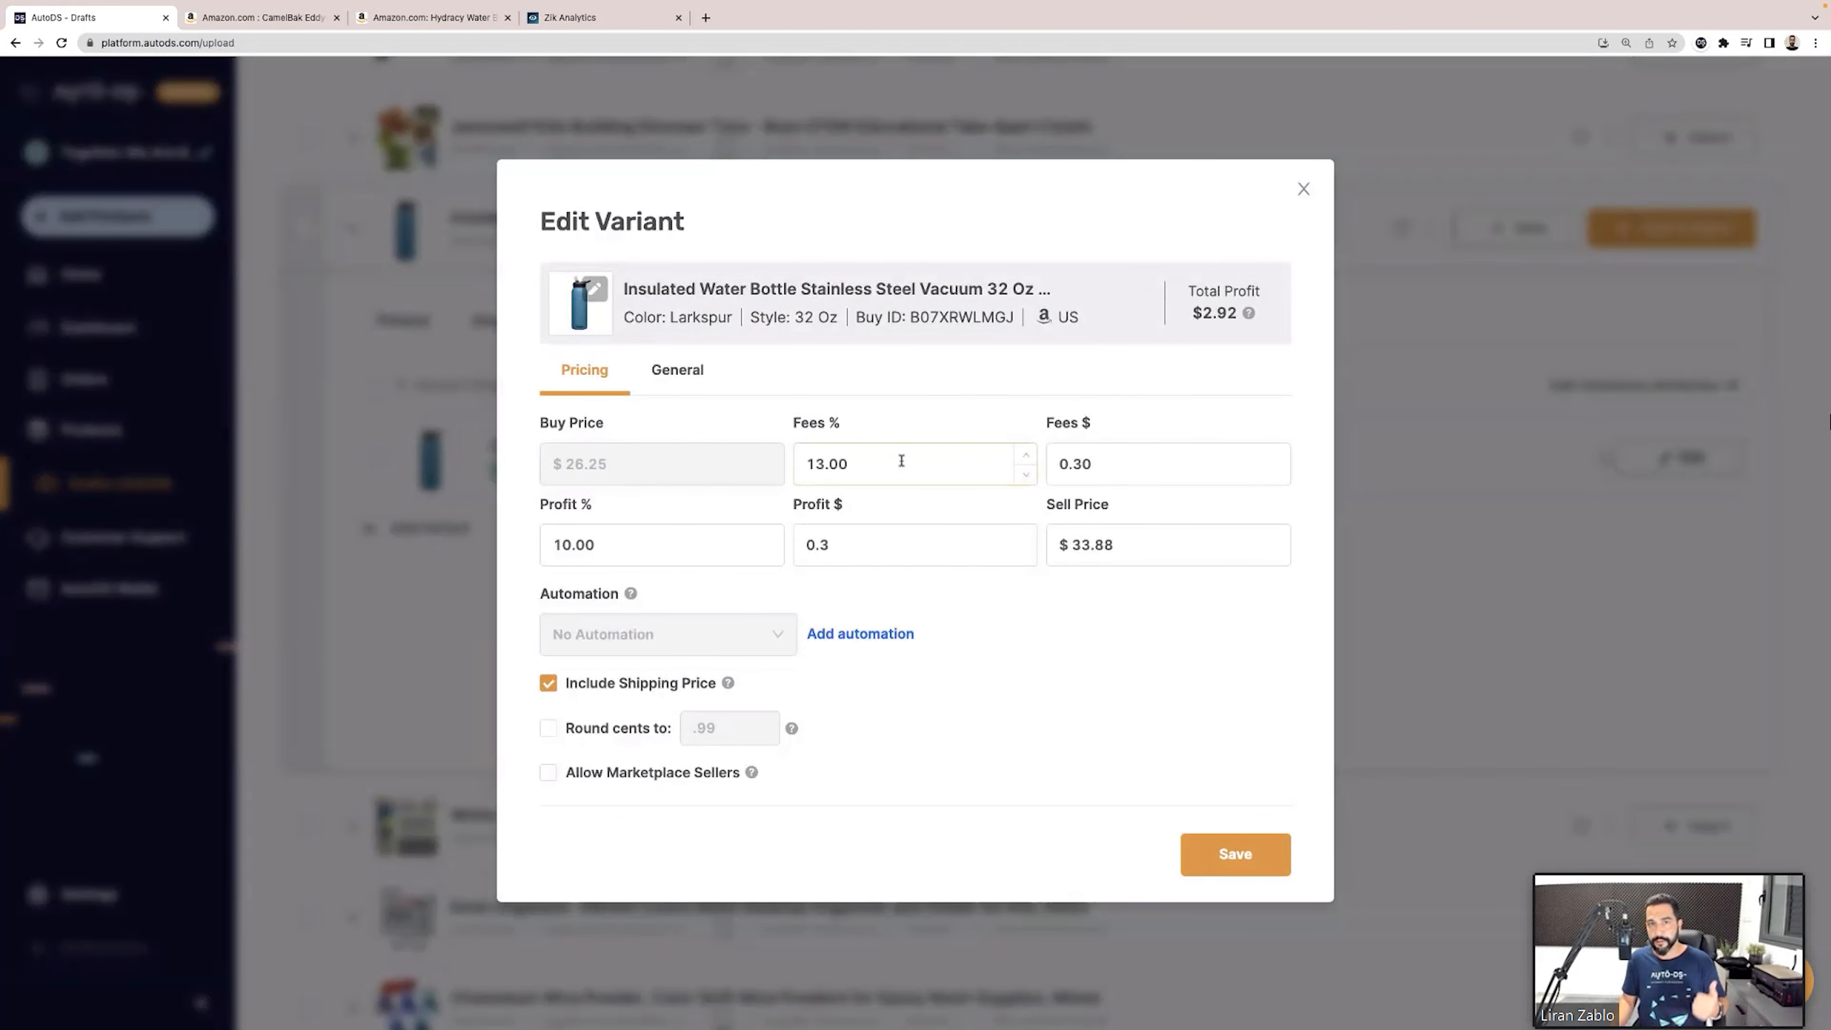
pyautogui.doubleClick(638, 541)
pyautogui.doubleClick(799, 546)
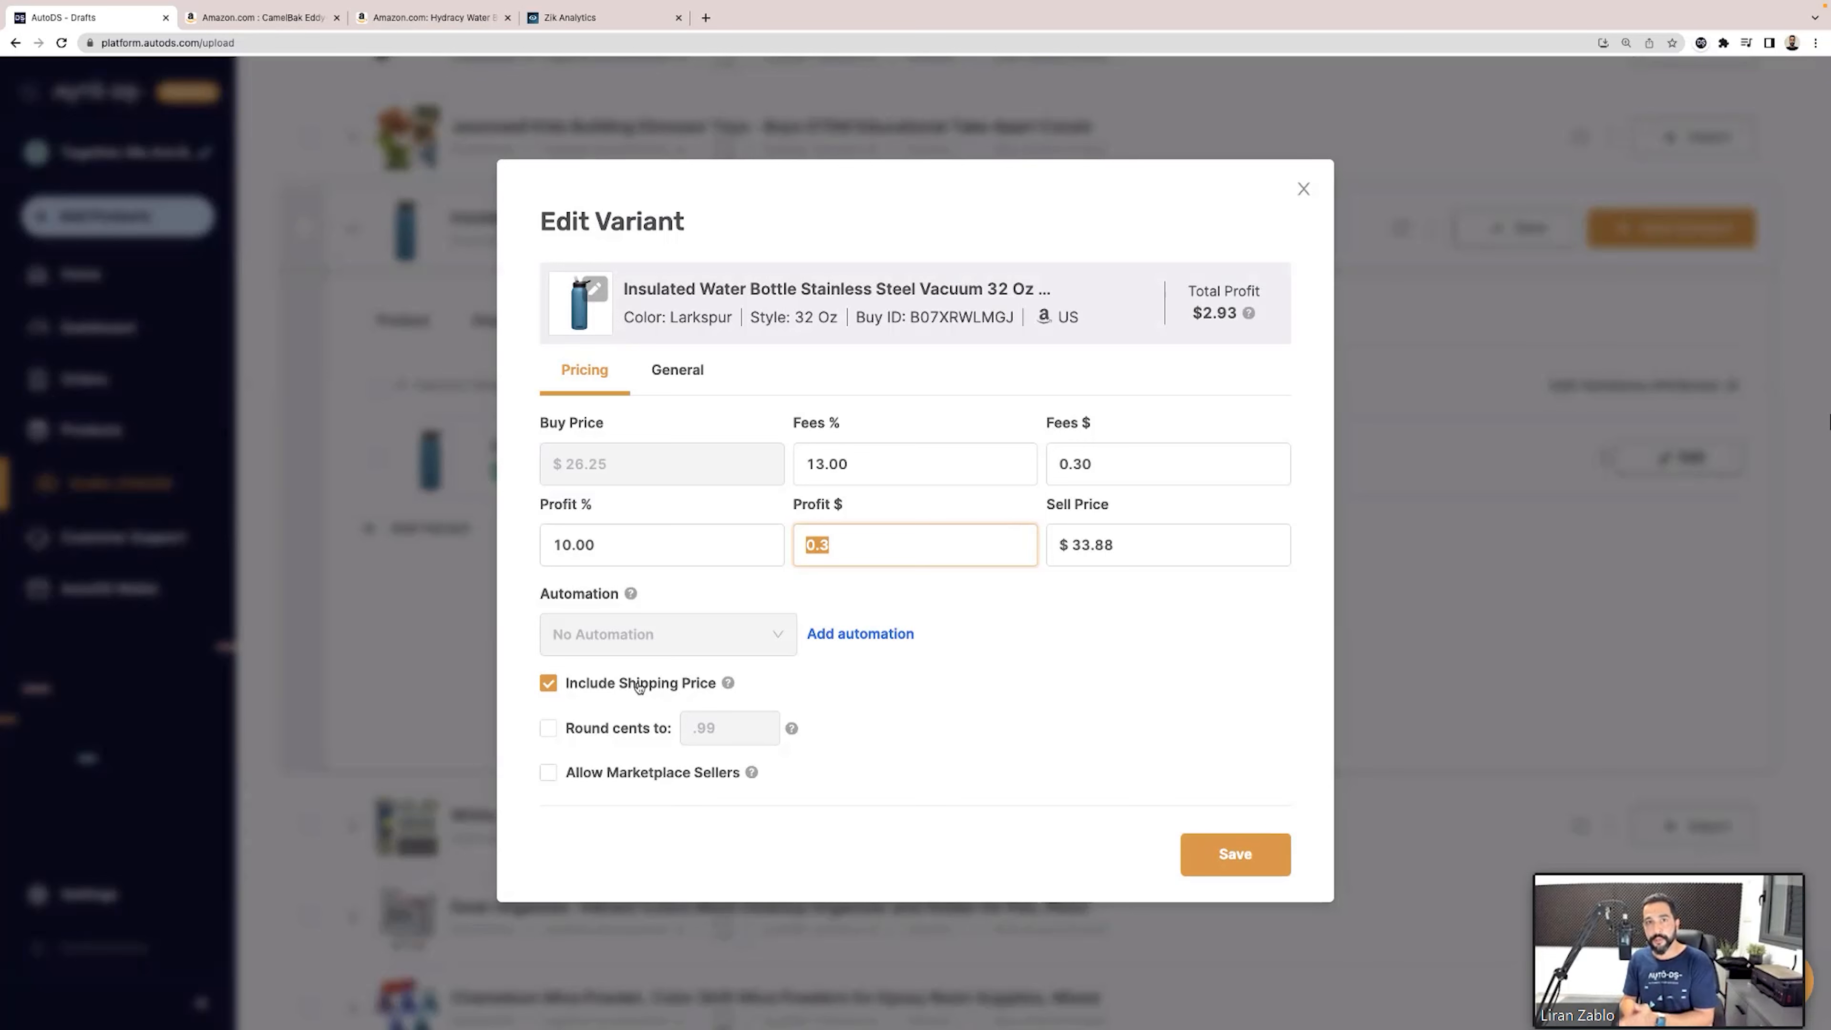
pyautogui.click(674, 371)
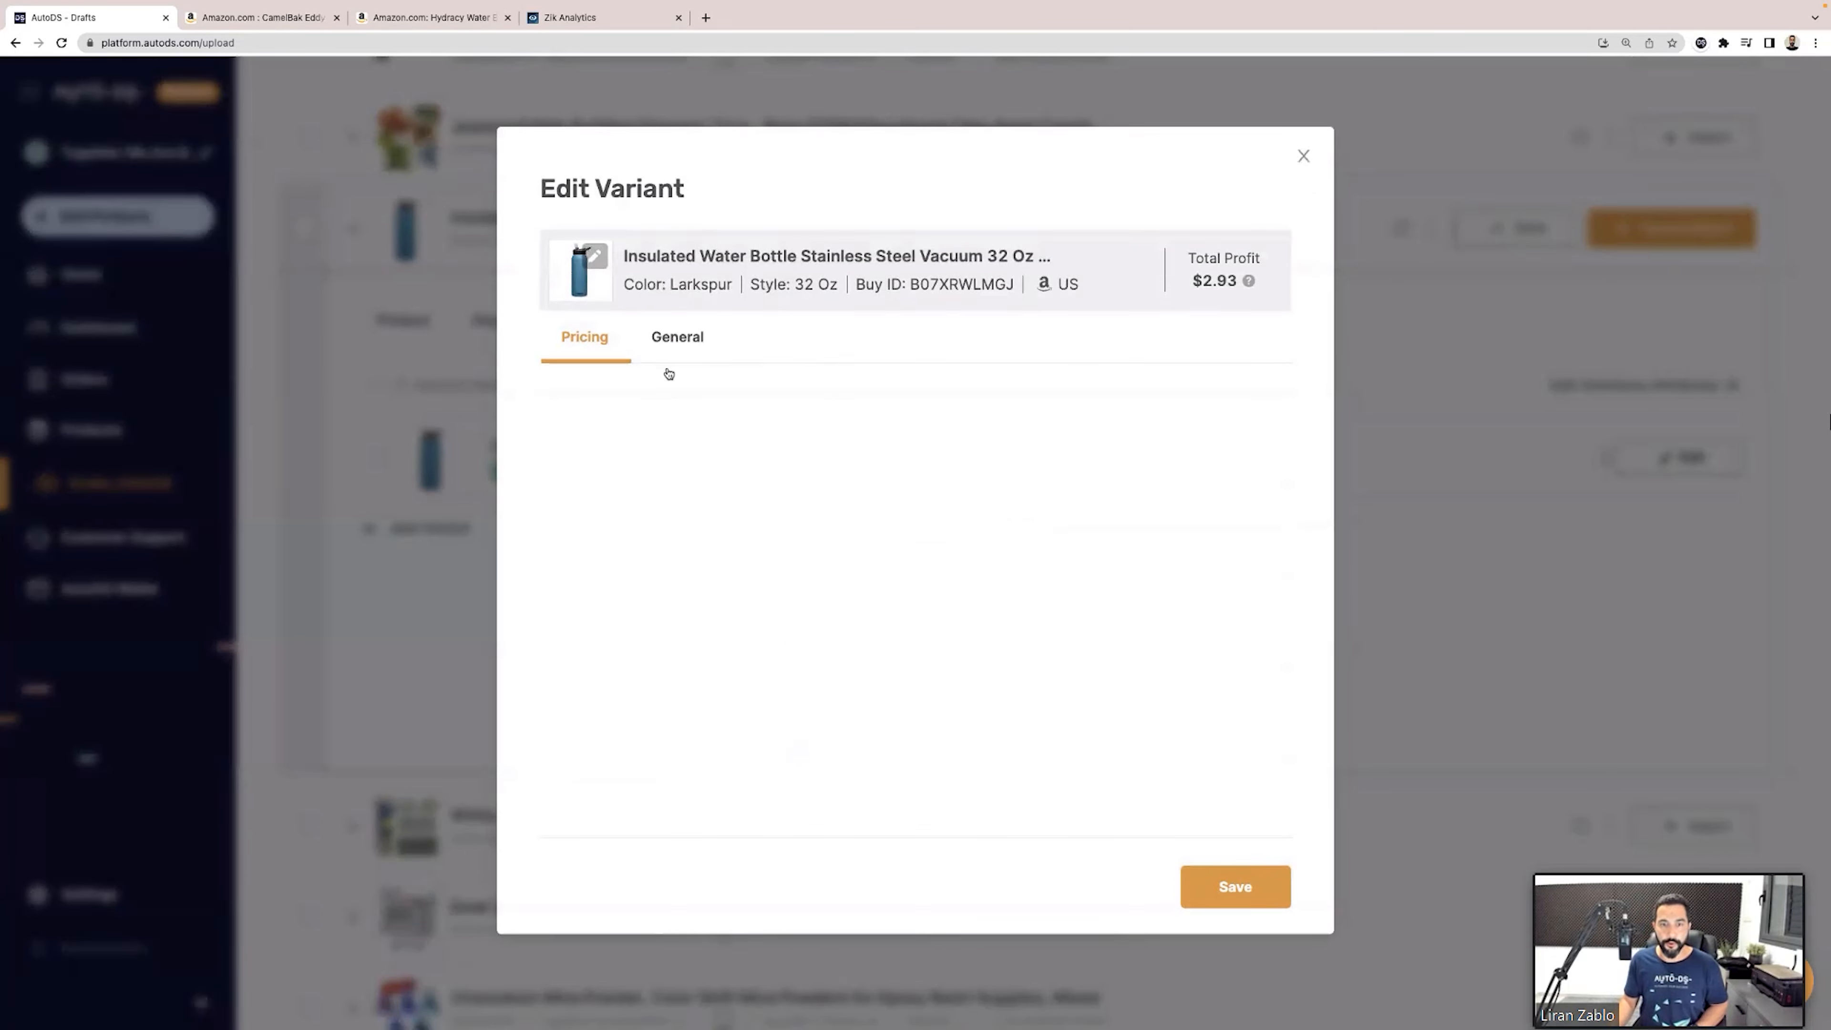
pyautogui.moveTo(1039, 435); pyautogui.dragTo(520, 428)
pyautogui.doubleClick(620, 429)
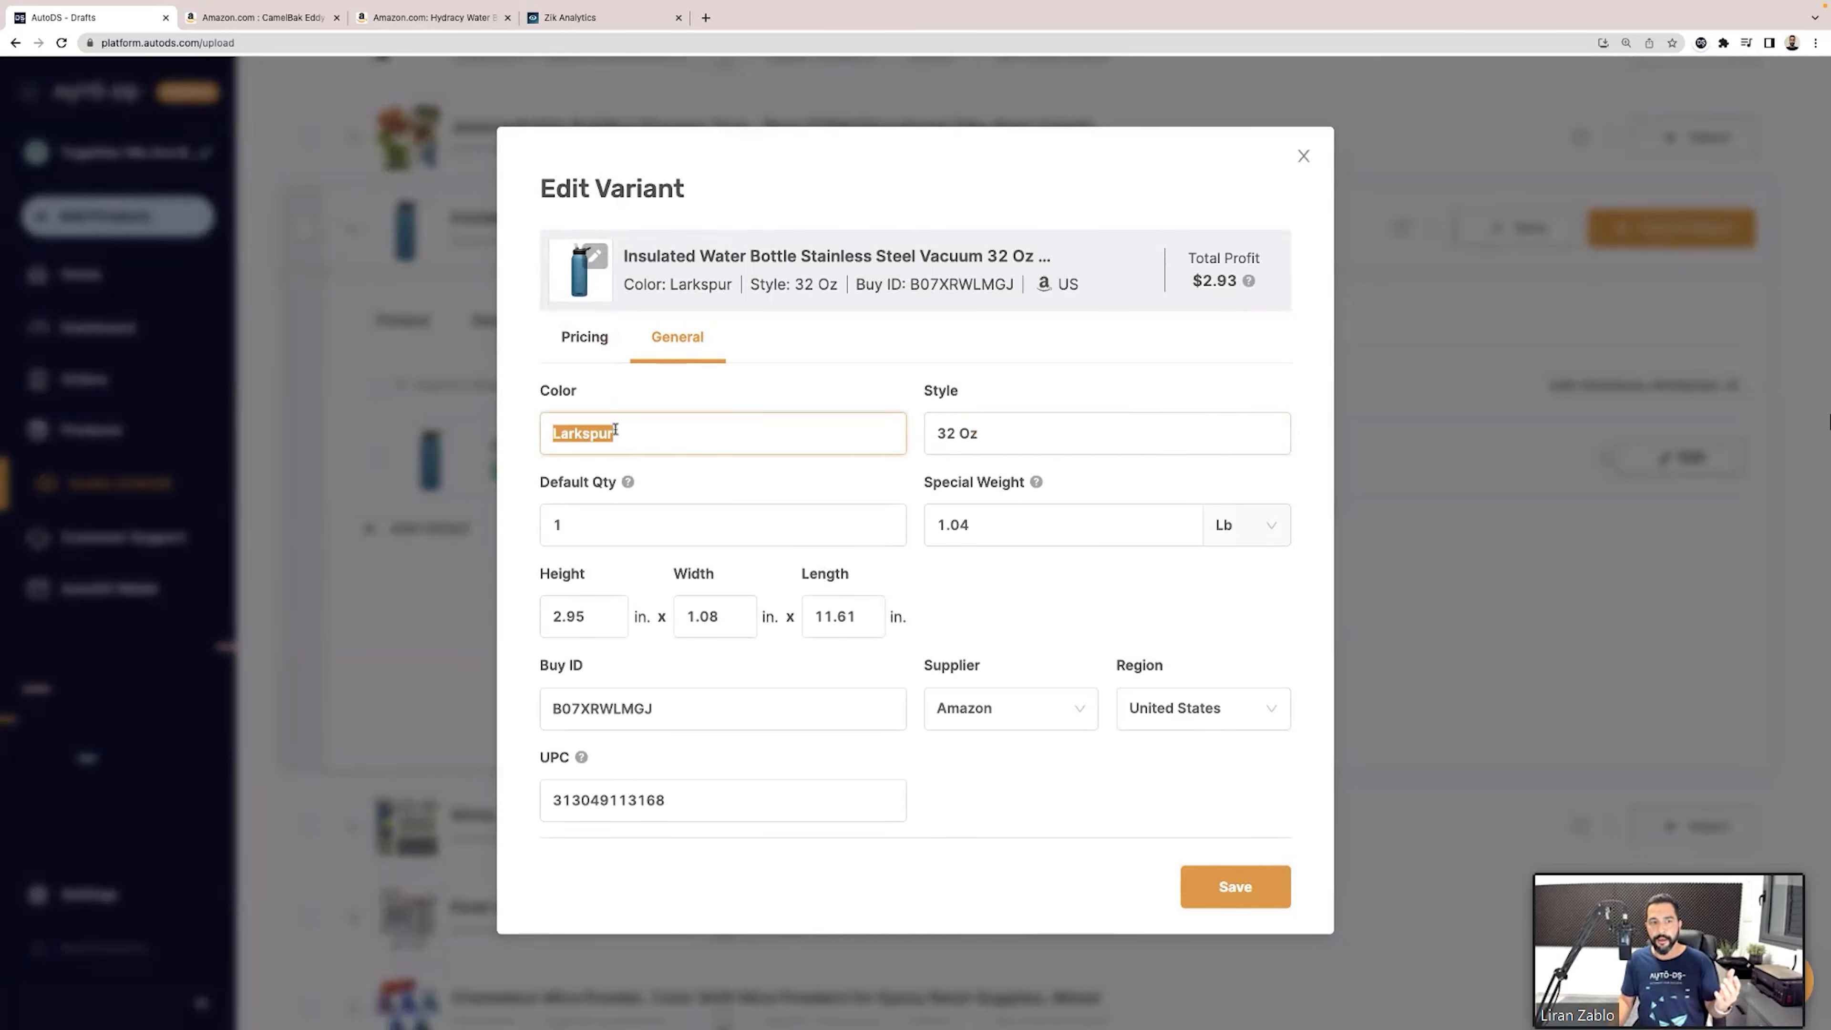
pyautogui.click(627, 517)
pyautogui.click(1010, 529)
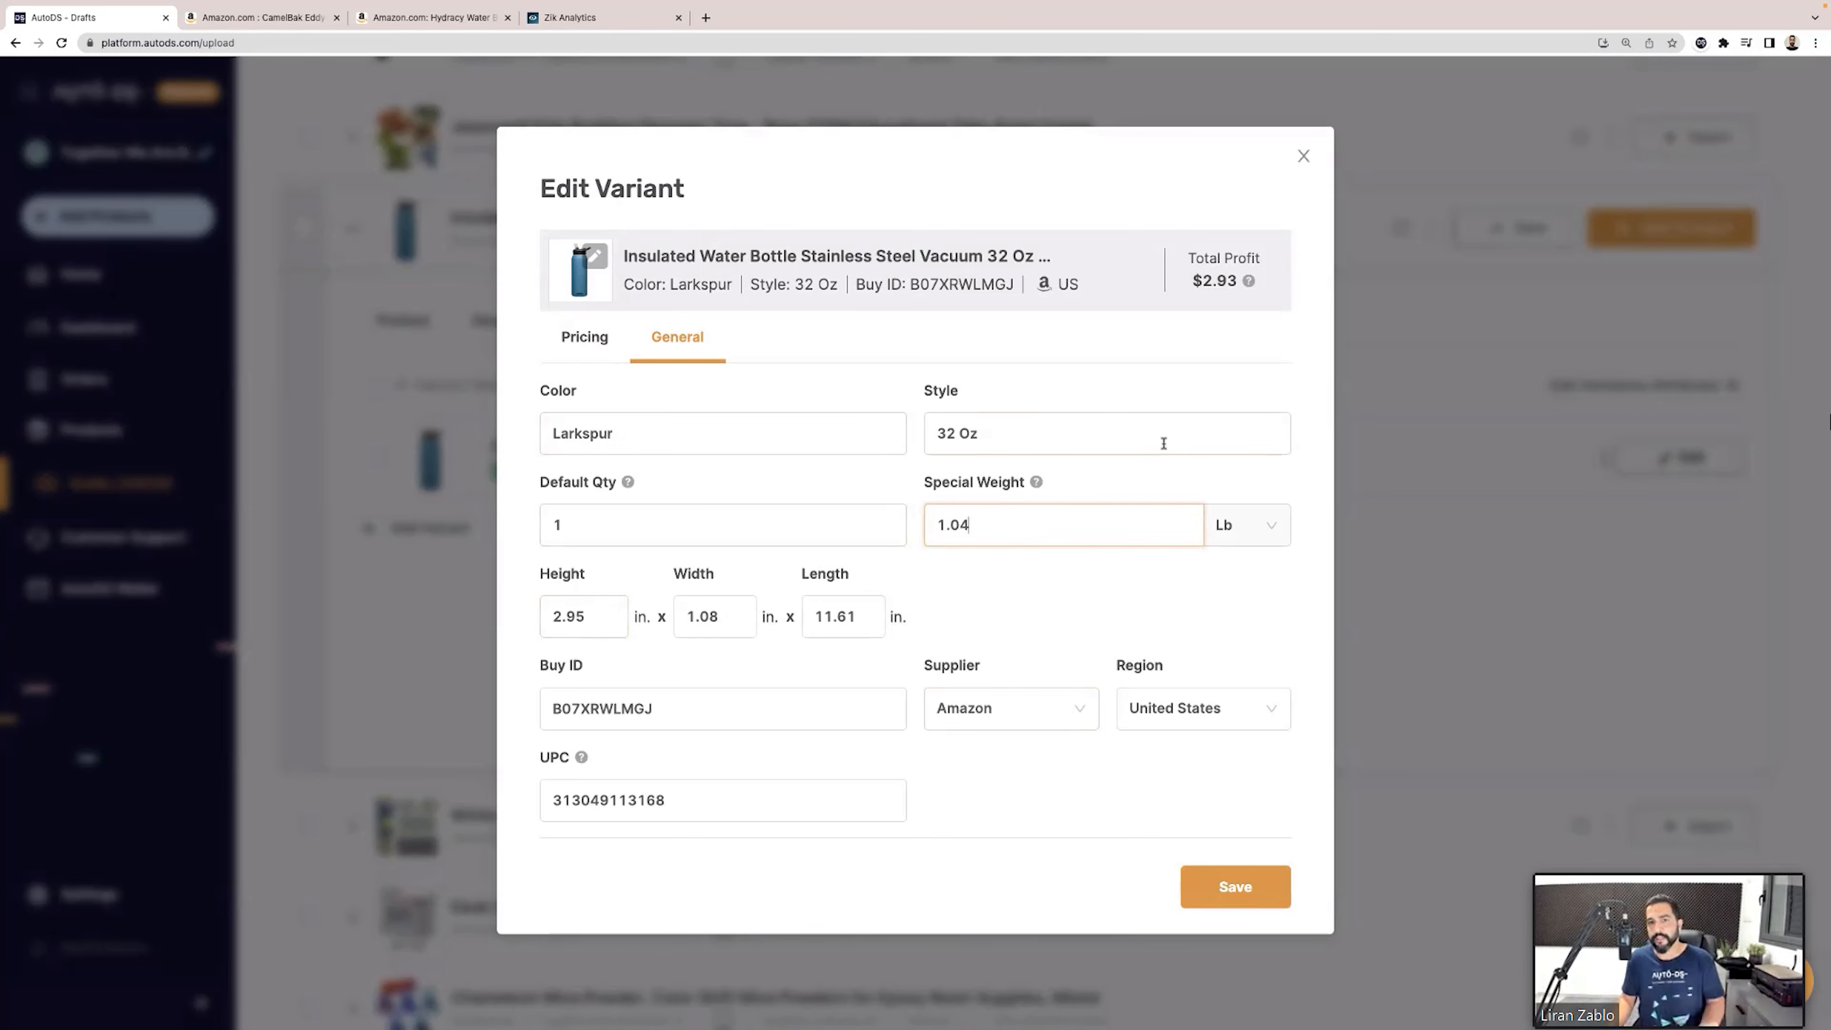
pyautogui.click(1302, 158)
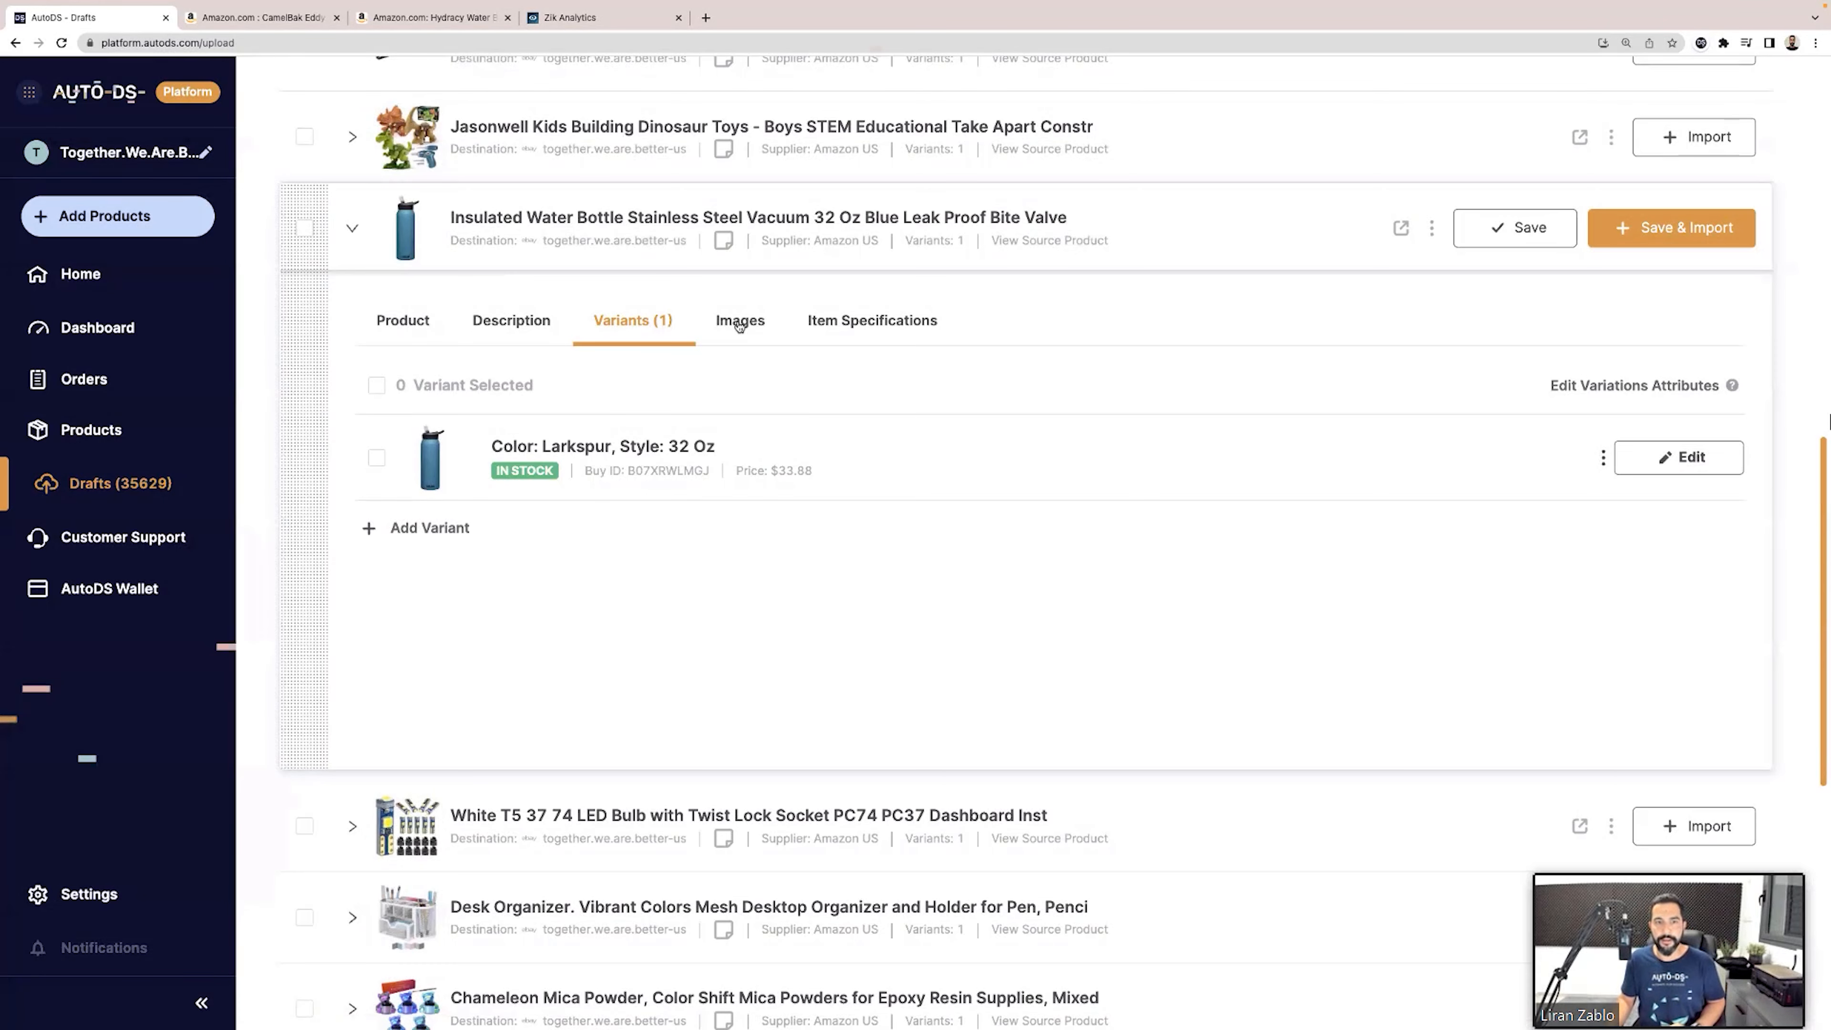
# Look through all the images in the water bottle draft.
pyautogui.click(739, 322)
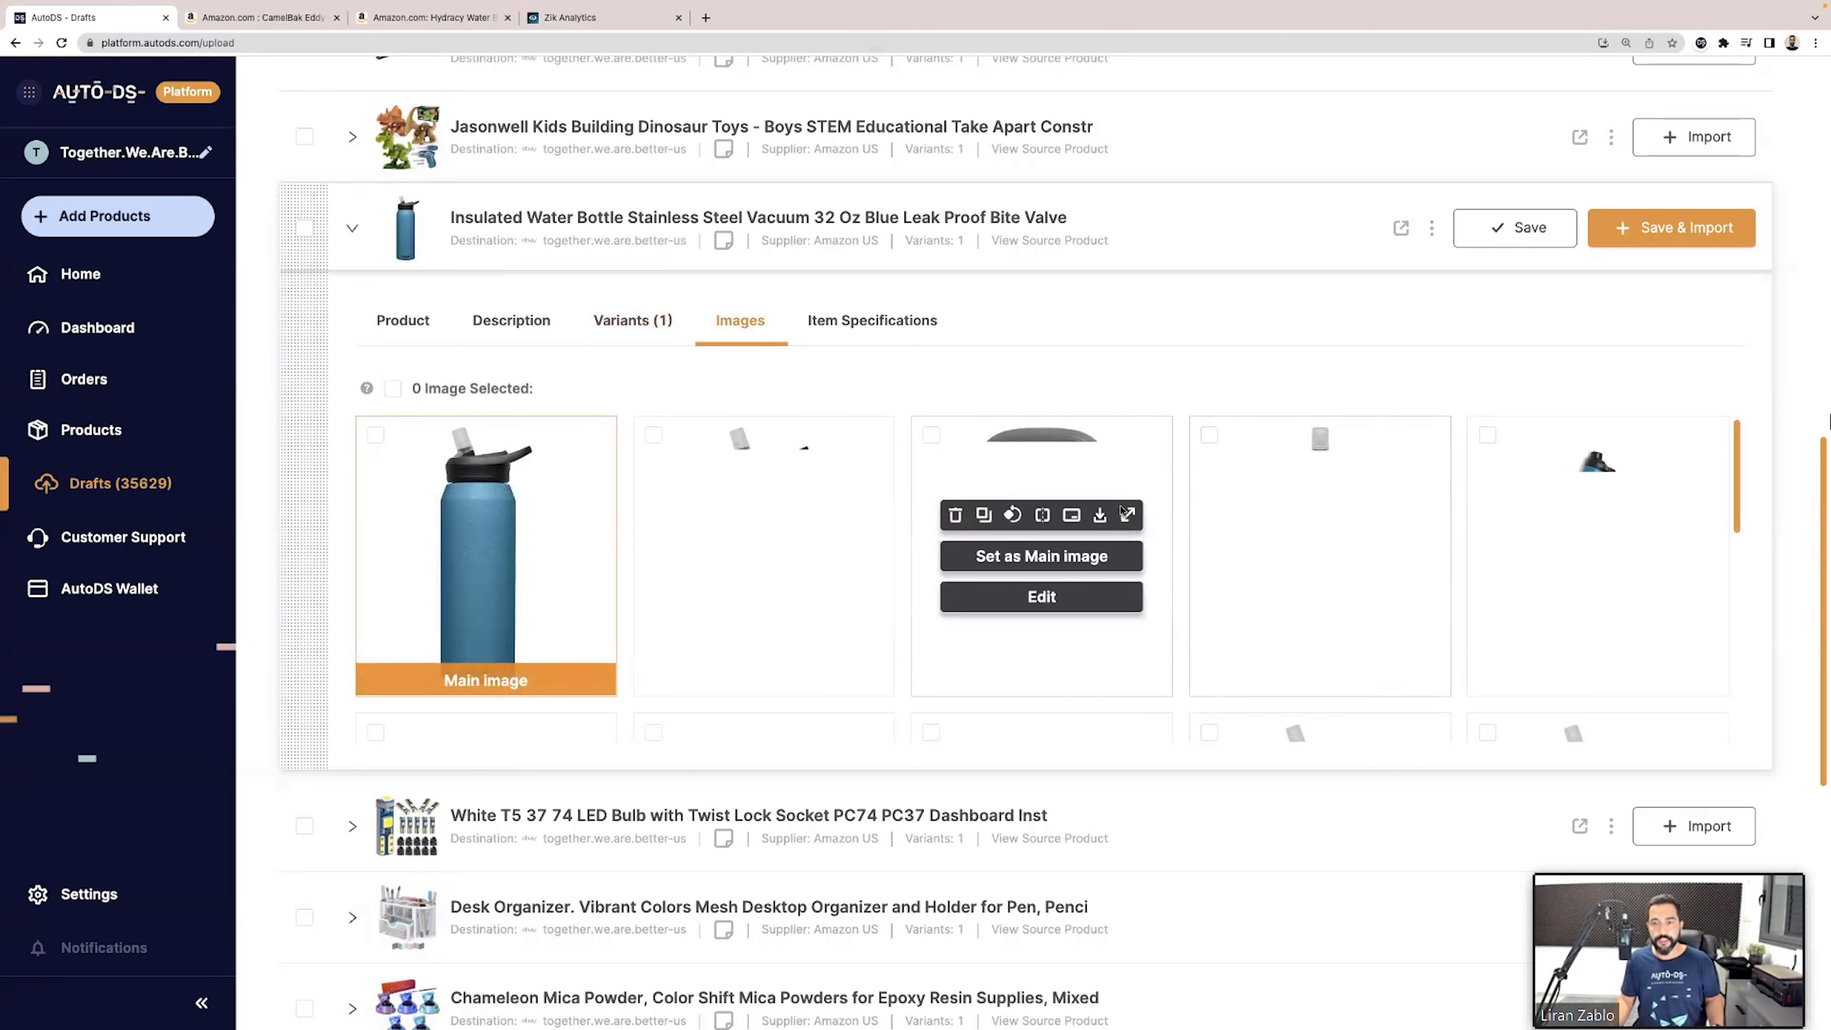
pyautogui.scroll(-6, 1112, 454)
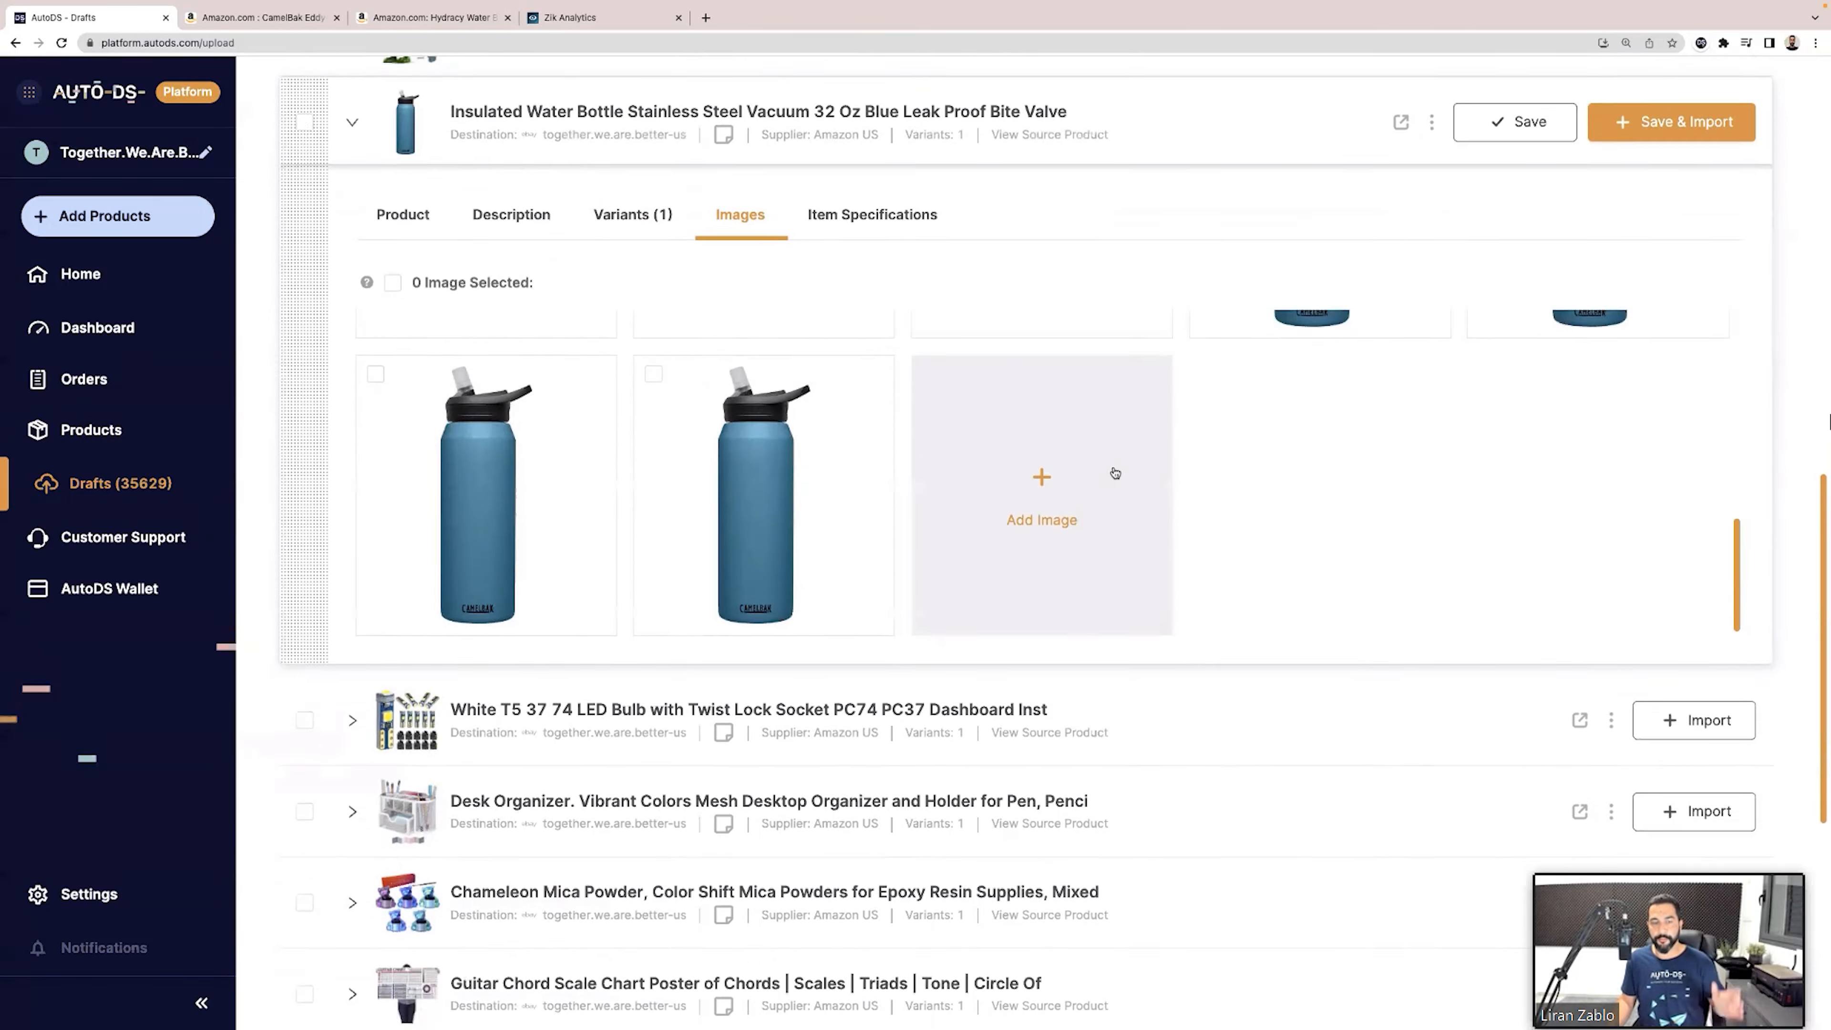
pyautogui.scroll(6, 1117, 466)
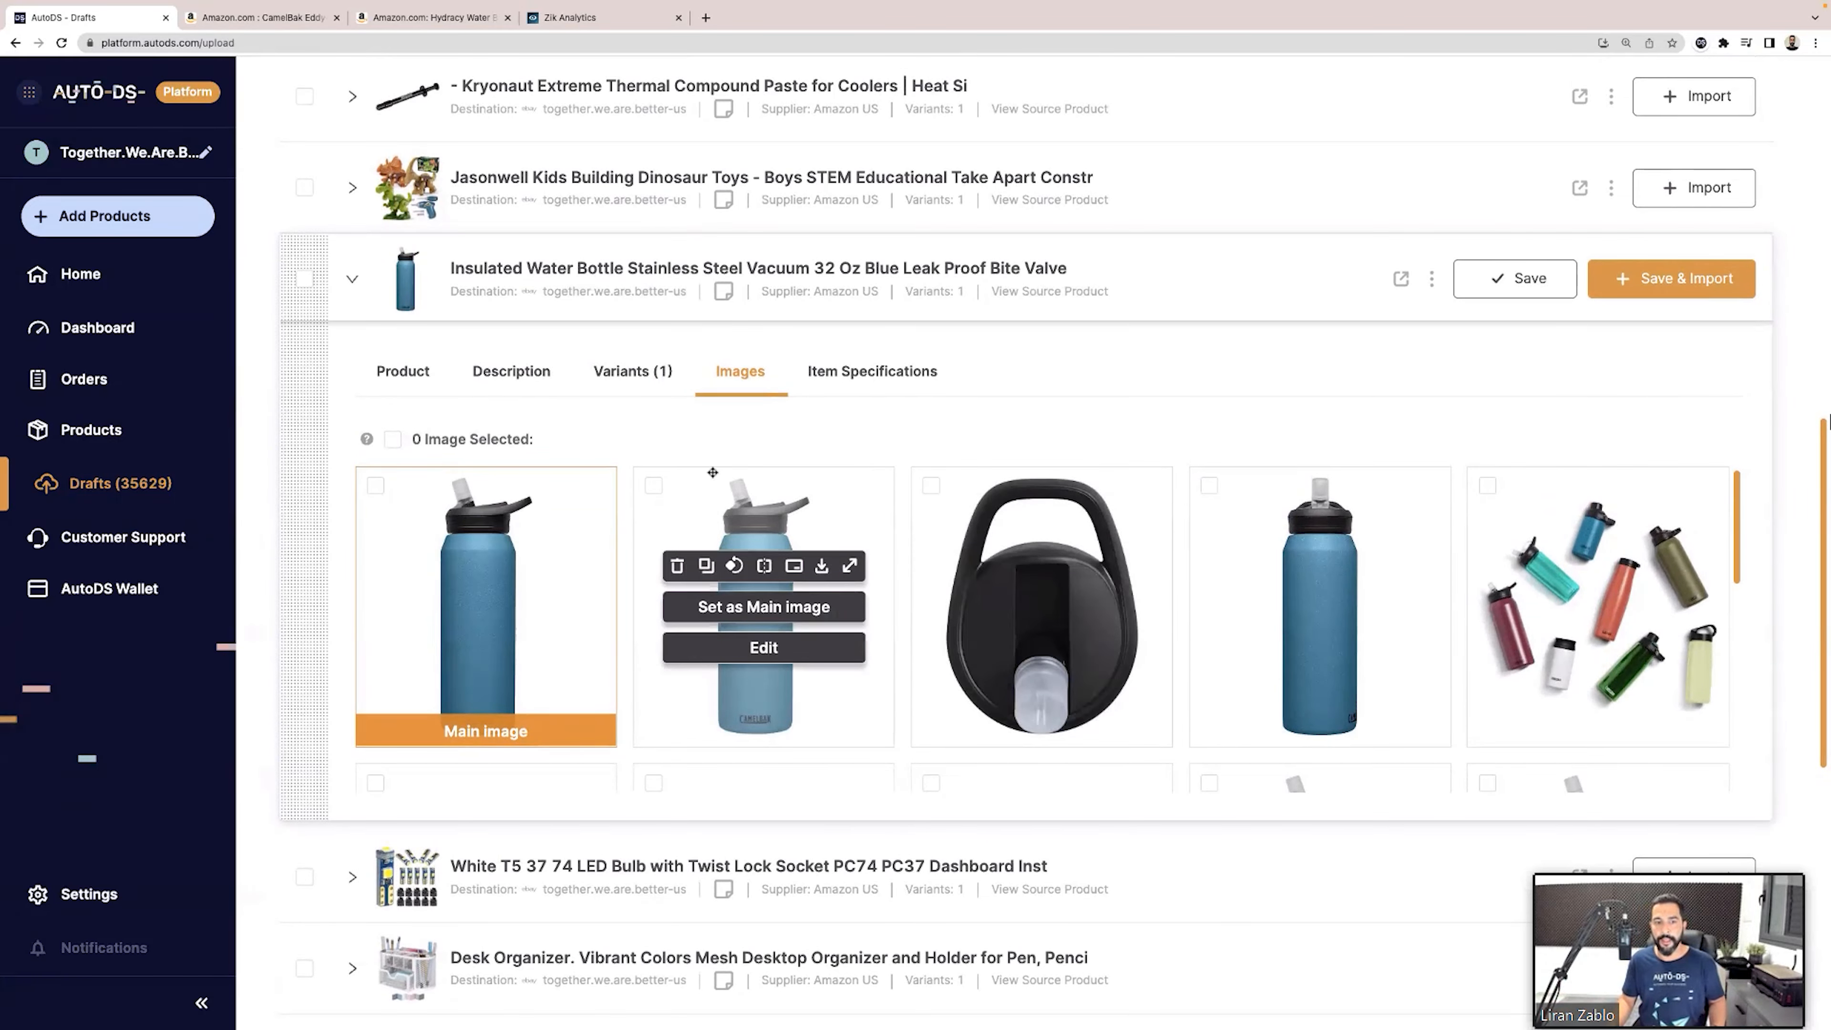
# Try adding "Free Shipping" text at about size 98 across the bottle in the main image, and cancel the image edit.
pyautogui.click(481, 627)
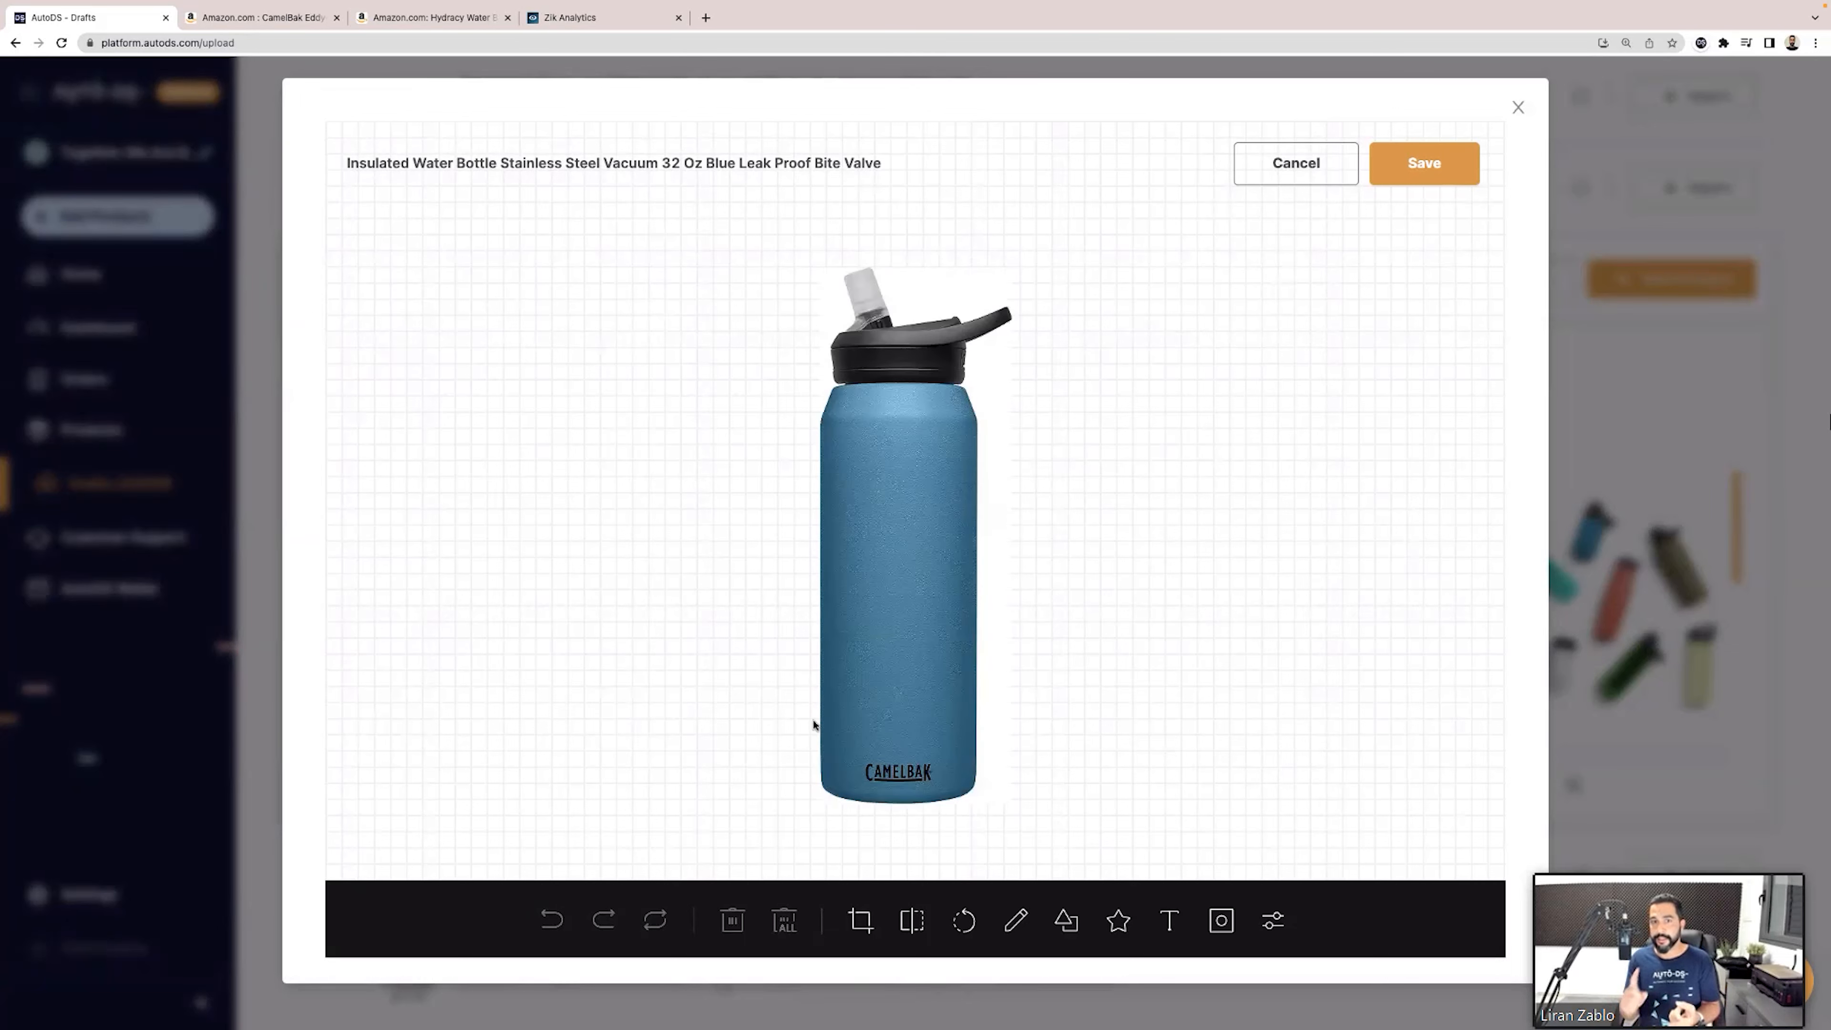
pyautogui.click(1171, 916)
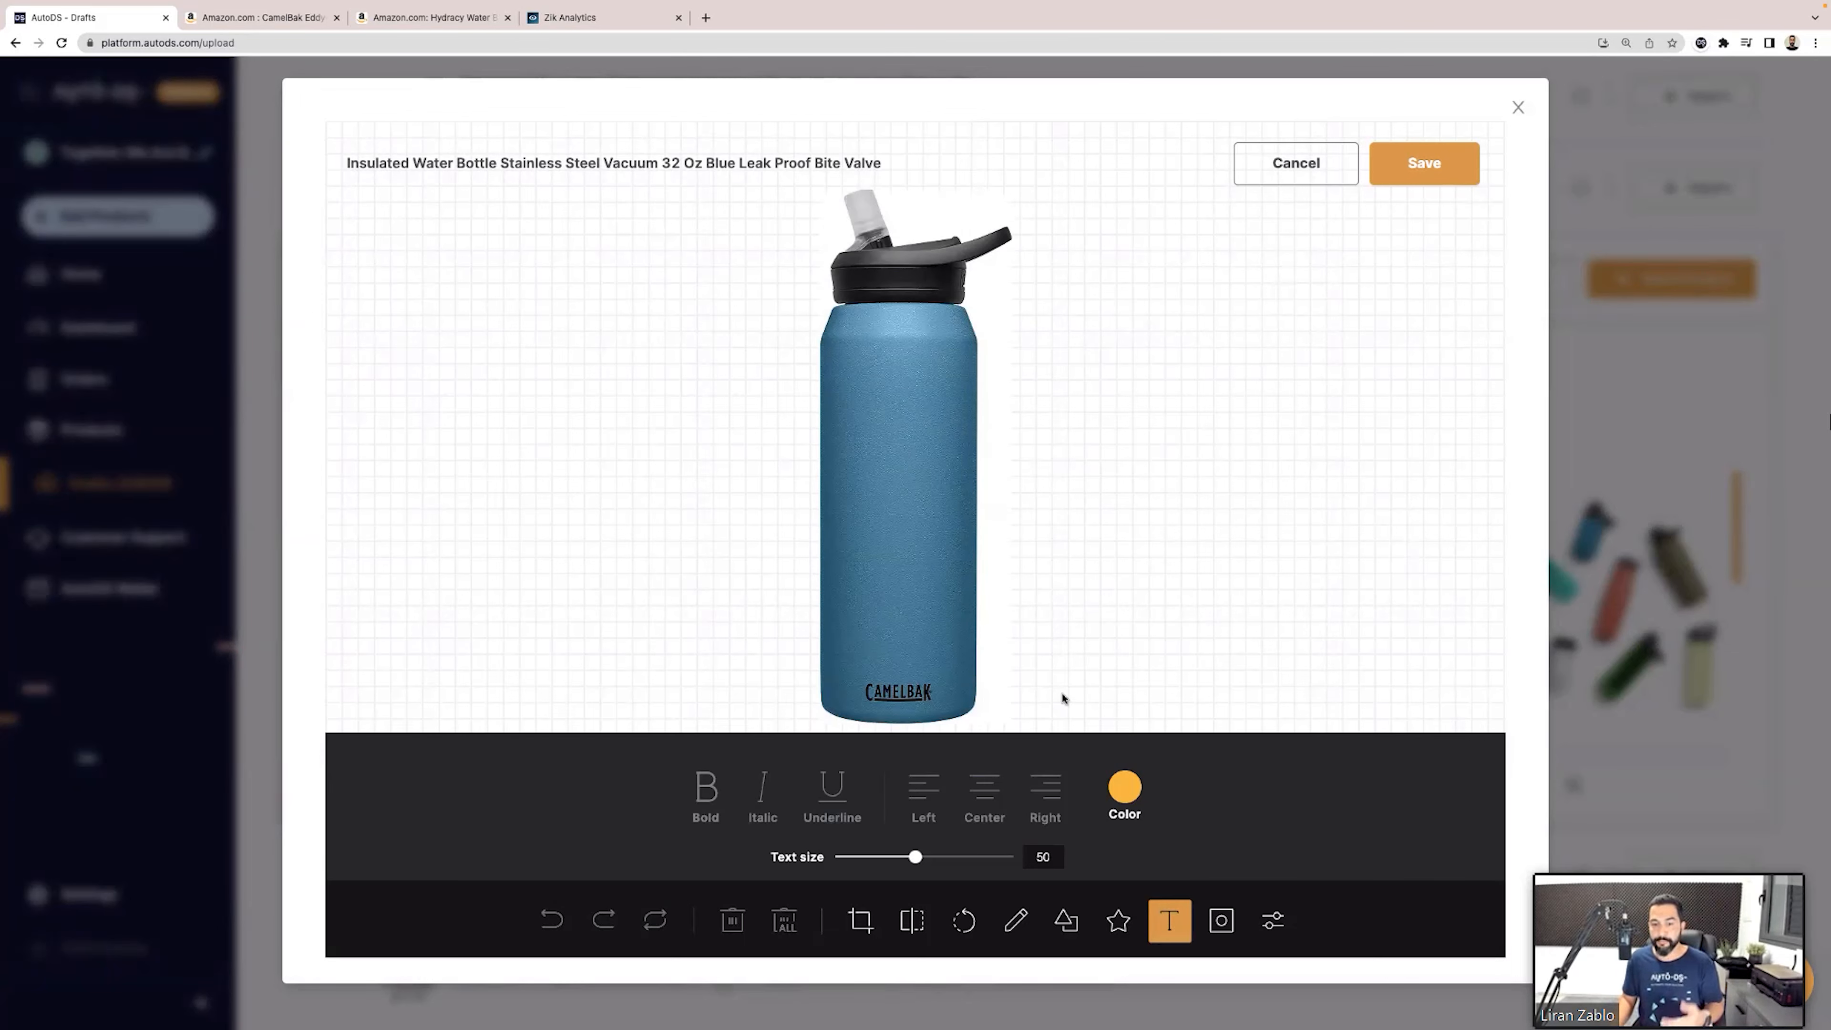
pyautogui.click(1008, 384)
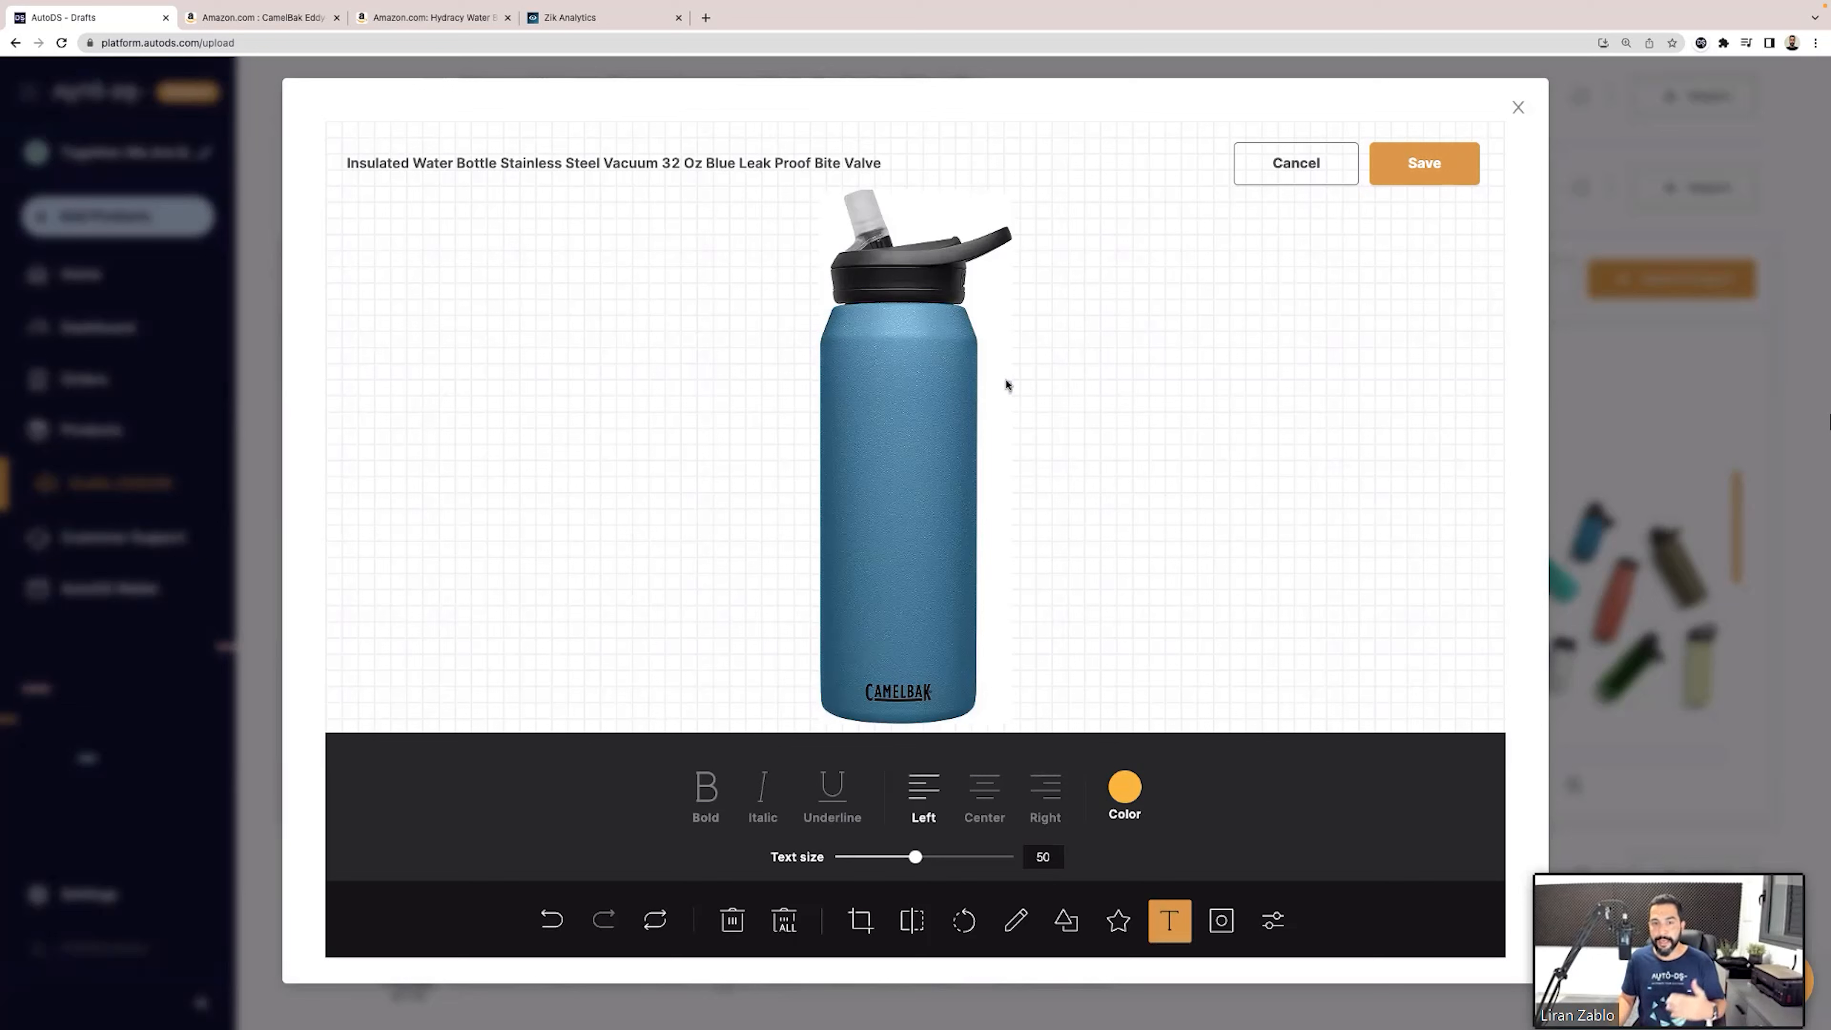
pyautogui.click(986, 373)
pyautogui.click(953, 378)
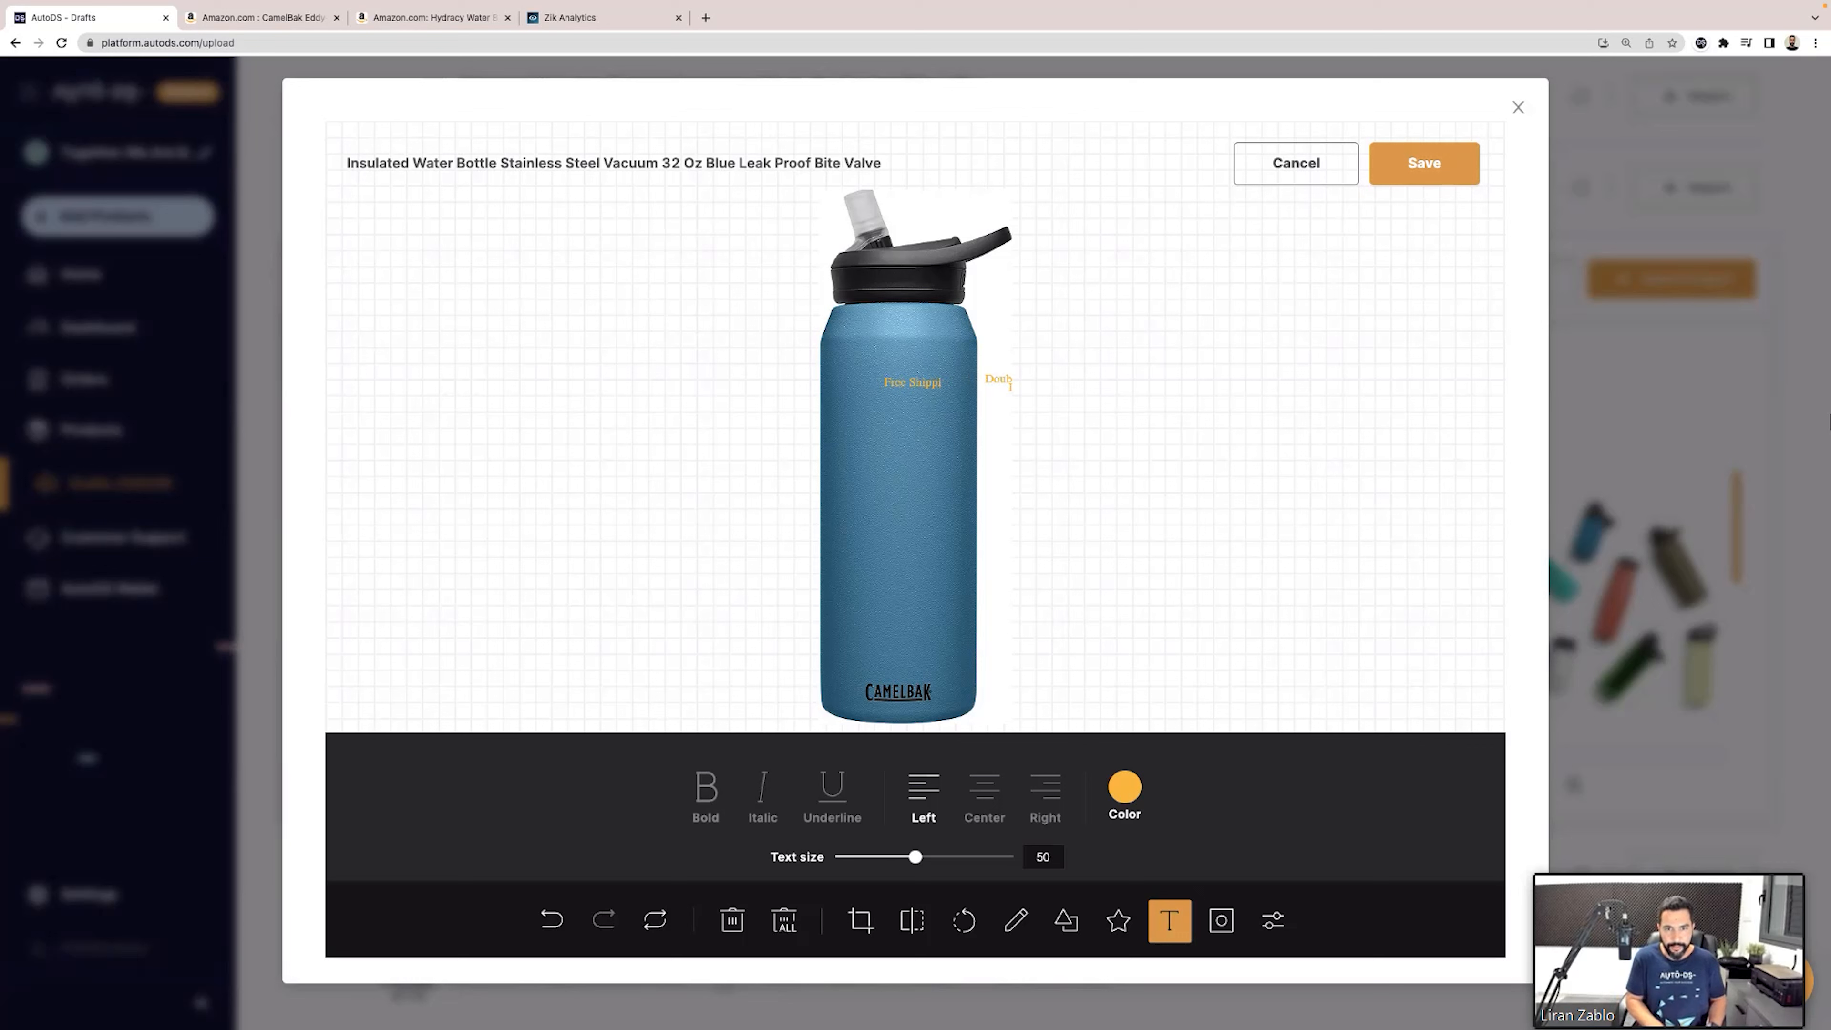
pyautogui.click(898, 383)
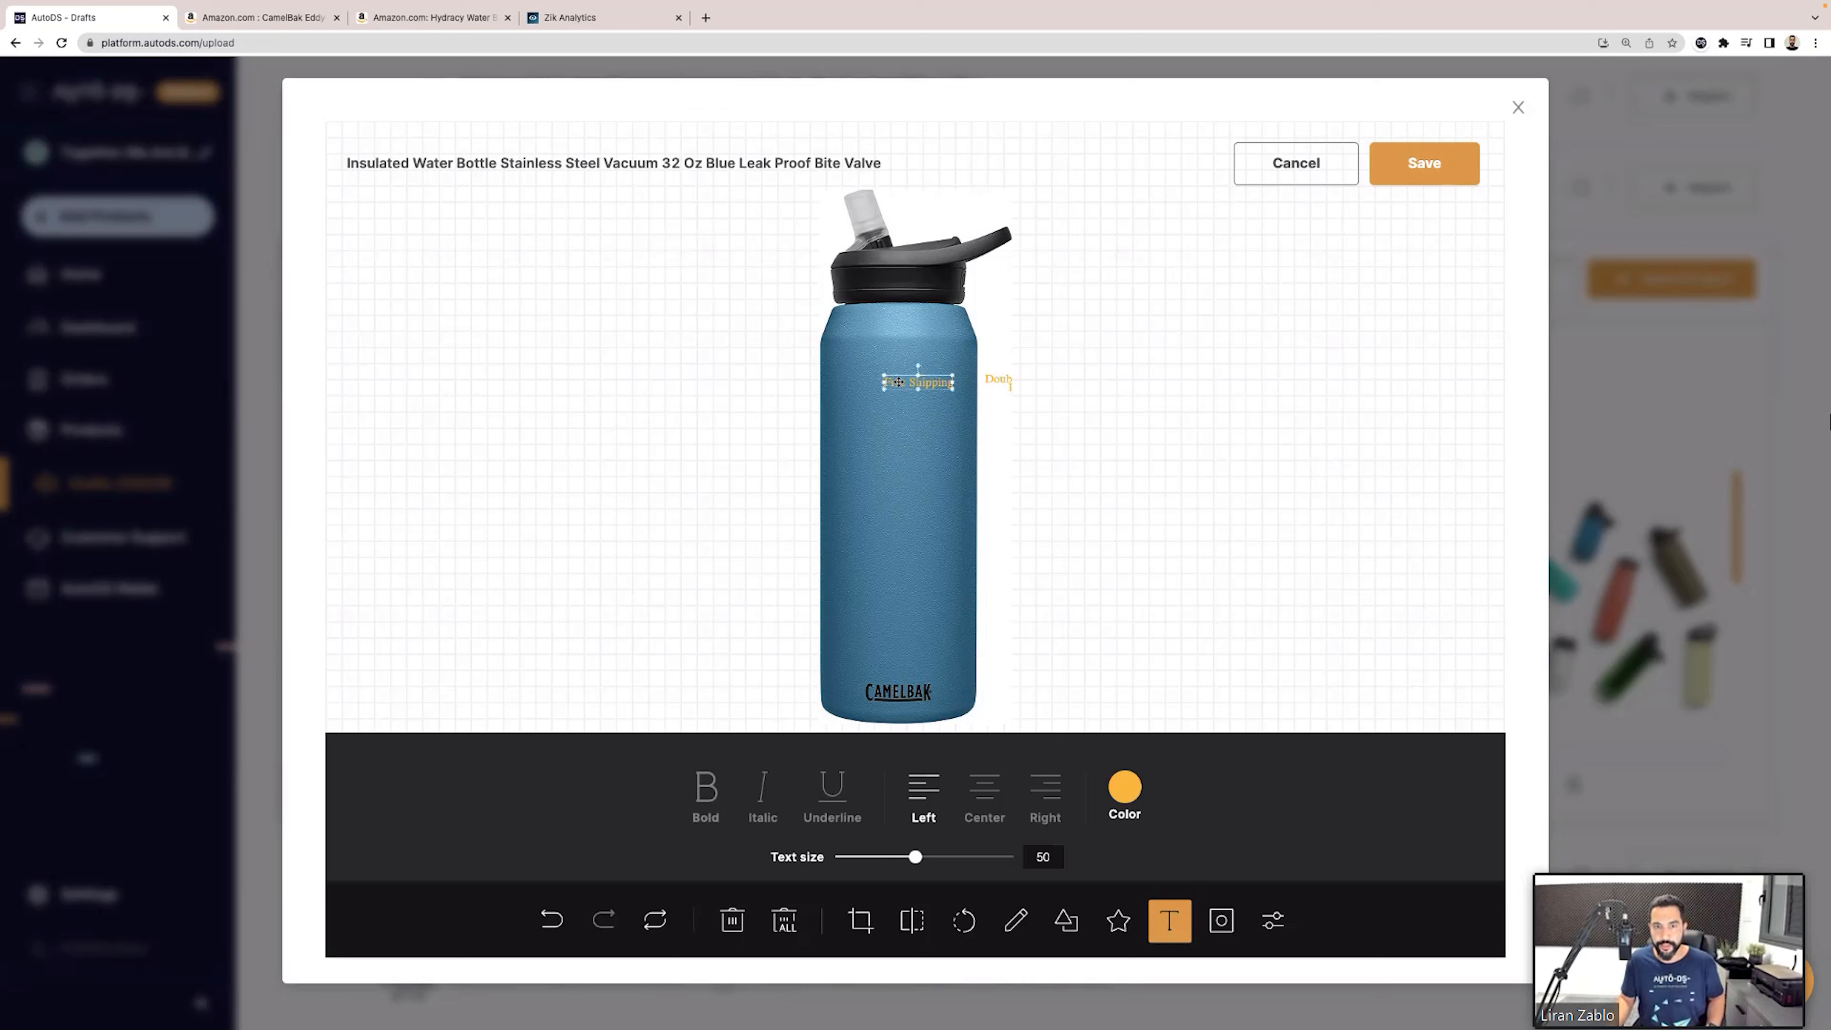
pyautogui.moveTo(949, 388); pyautogui.dragTo(983, 439)
pyautogui.moveTo(960, 409); pyautogui.dragTo(922, 404)
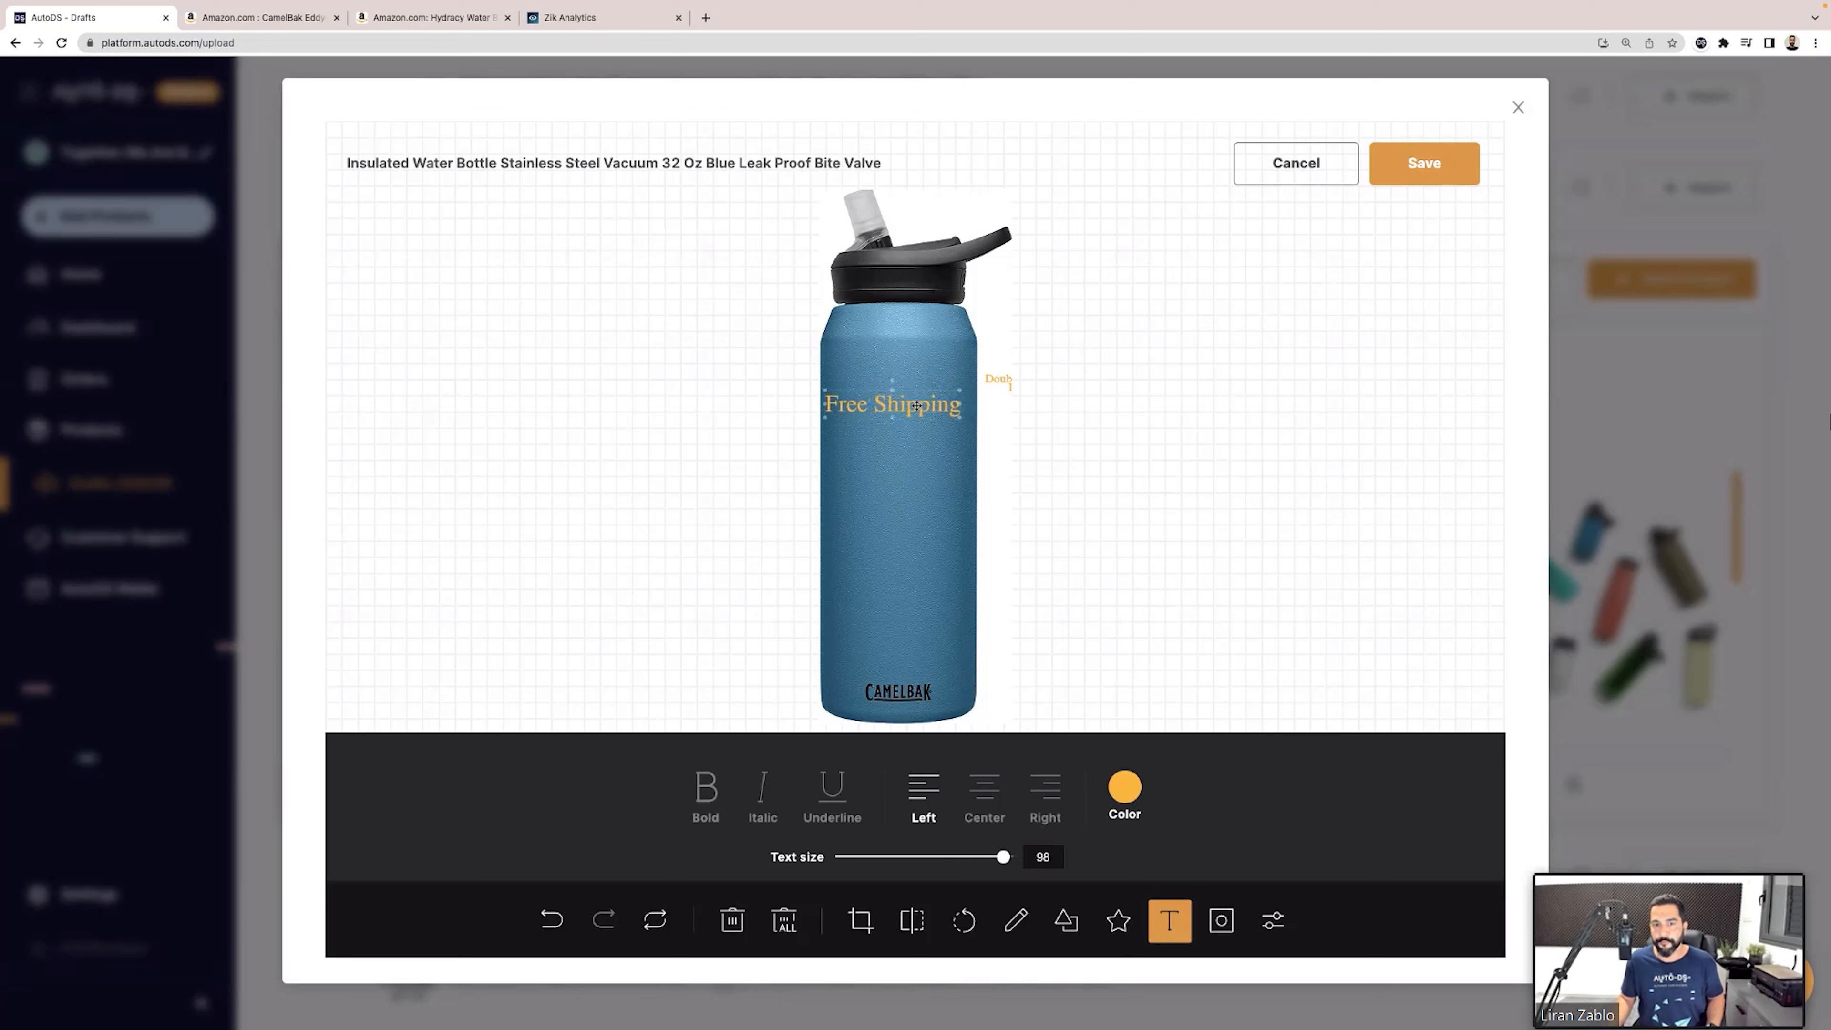
pyautogui.click(1049, 468)
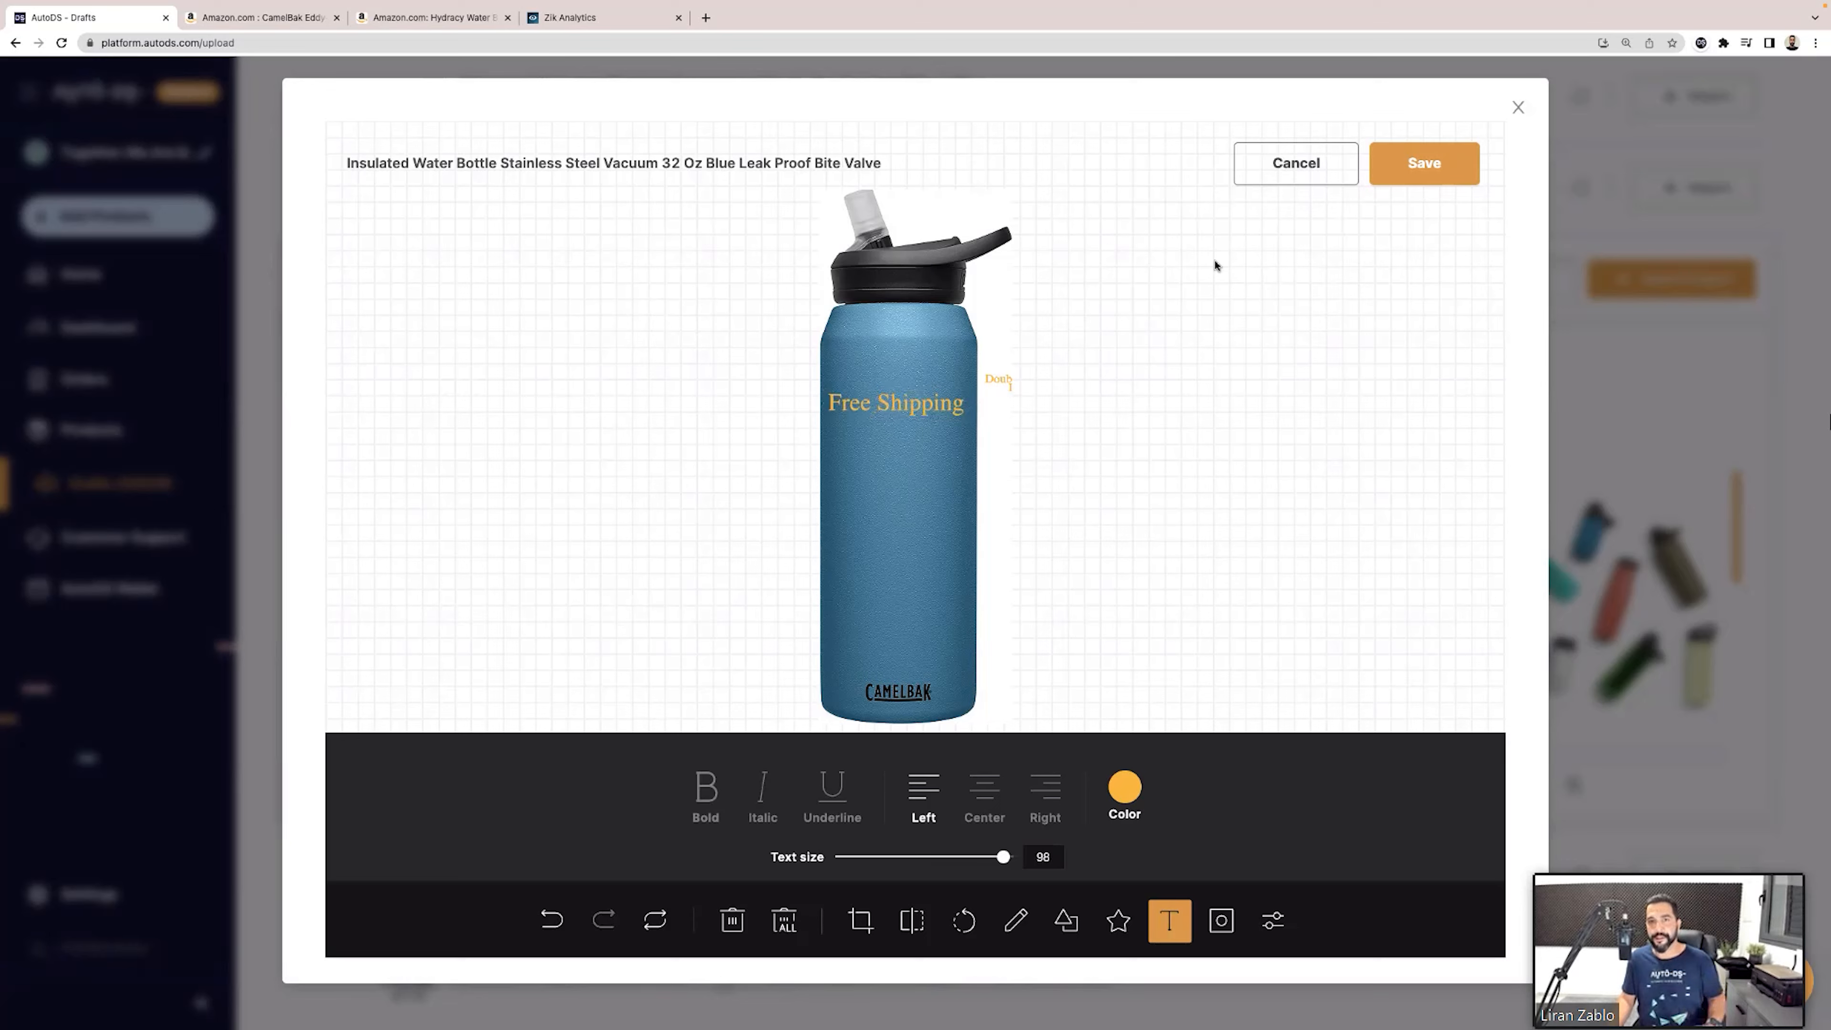
pyautogui.click(1255, 179)
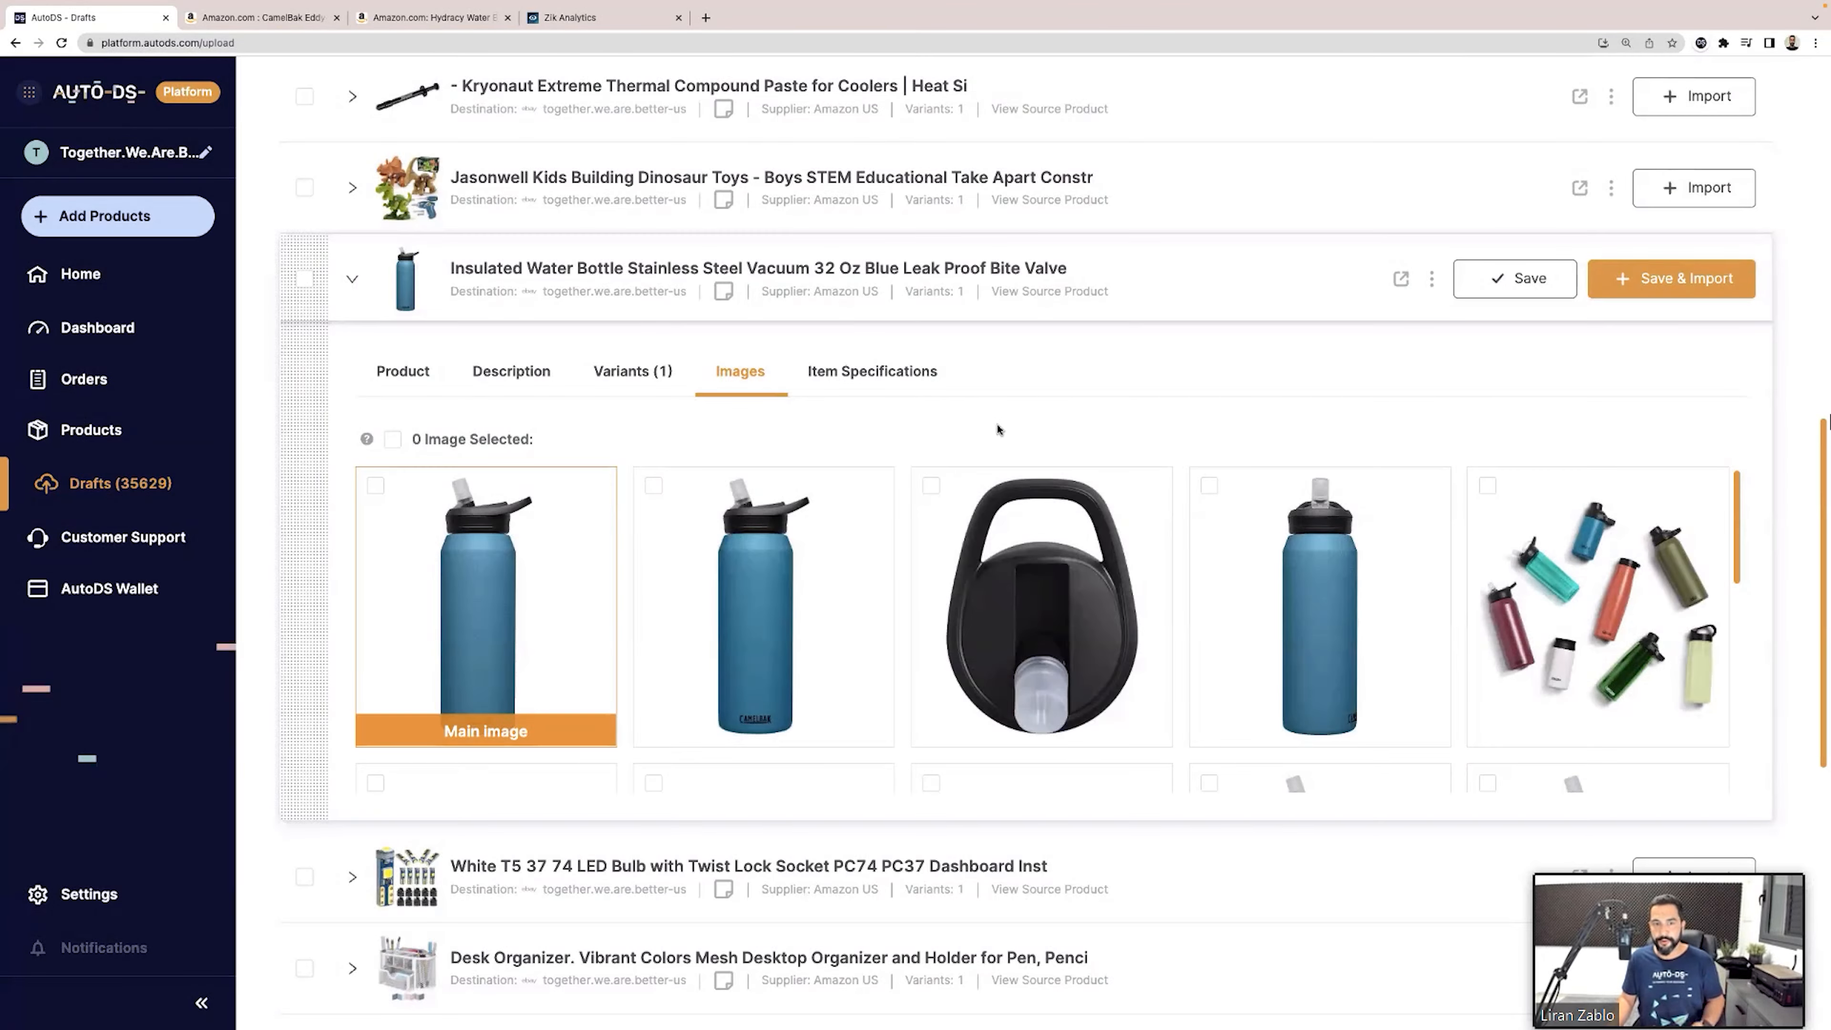
# Examine the water bottle draft's item specifications and return to its title, category and tag details.
pyautogui.click(905, 381)
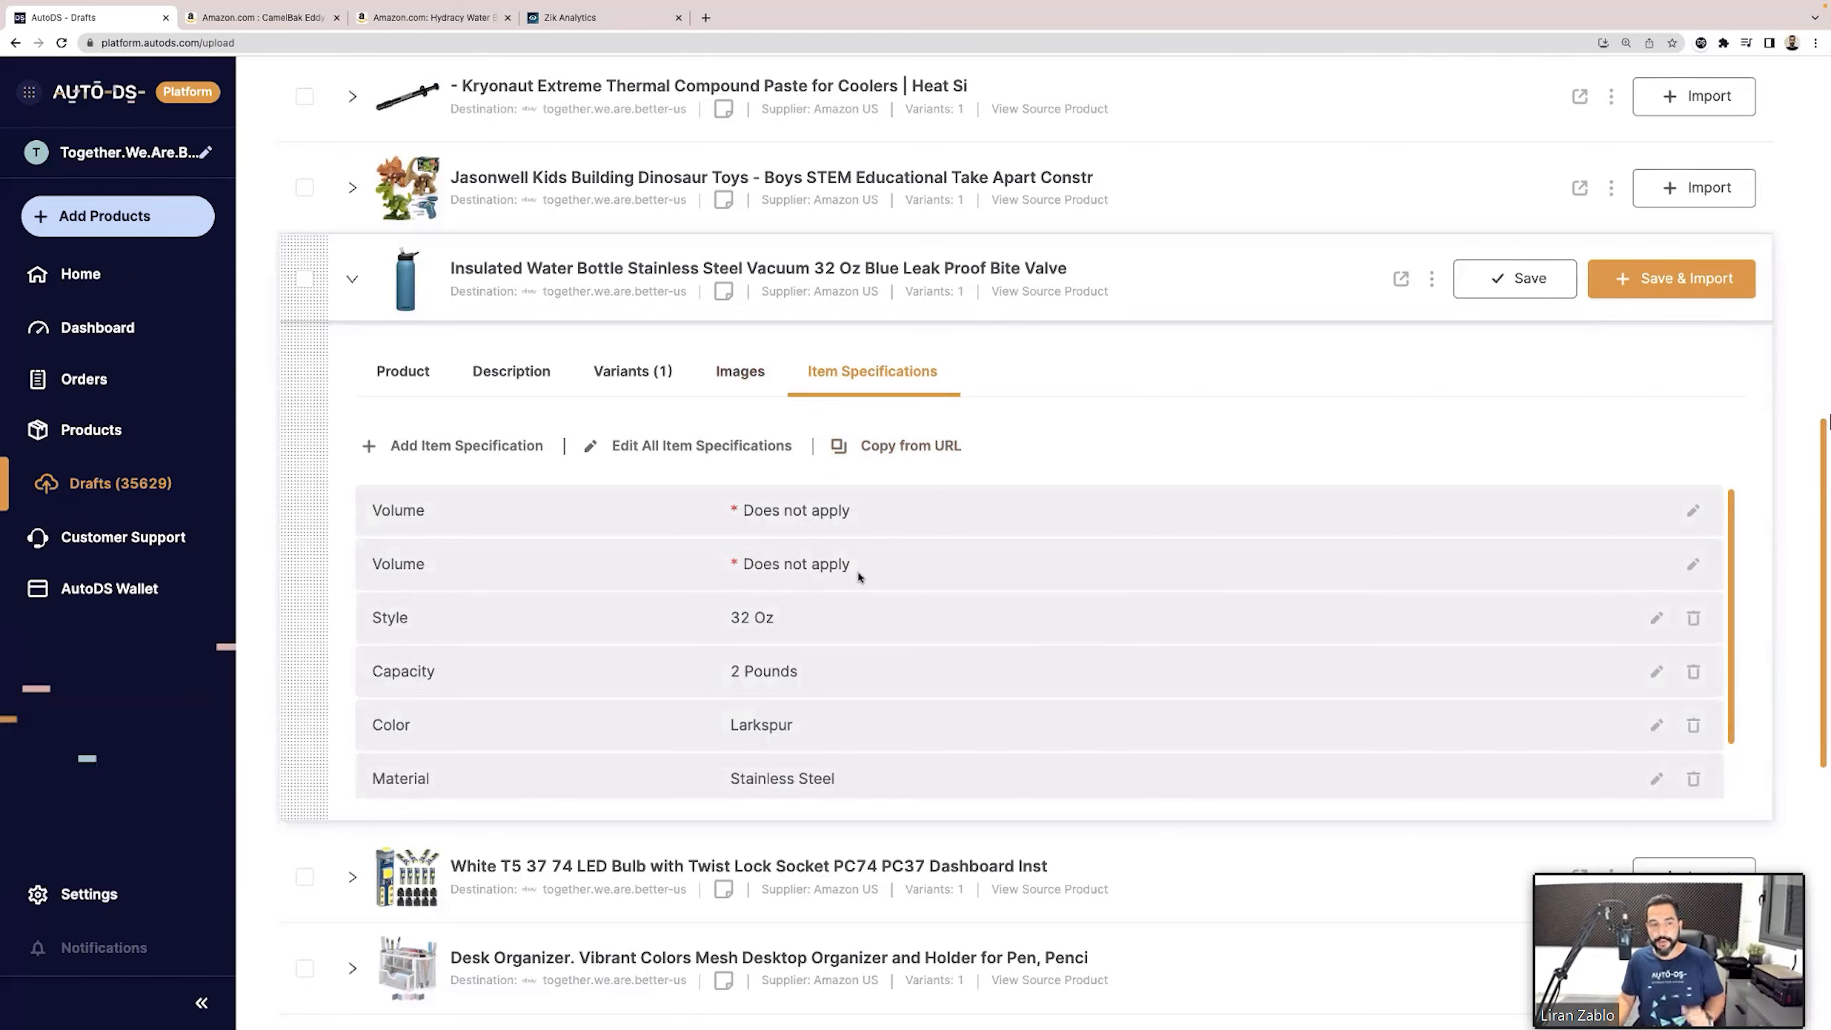
pyautogui.scroll(3, 1083, 632)
pyautogui.scroll(-2, 1080, 634)
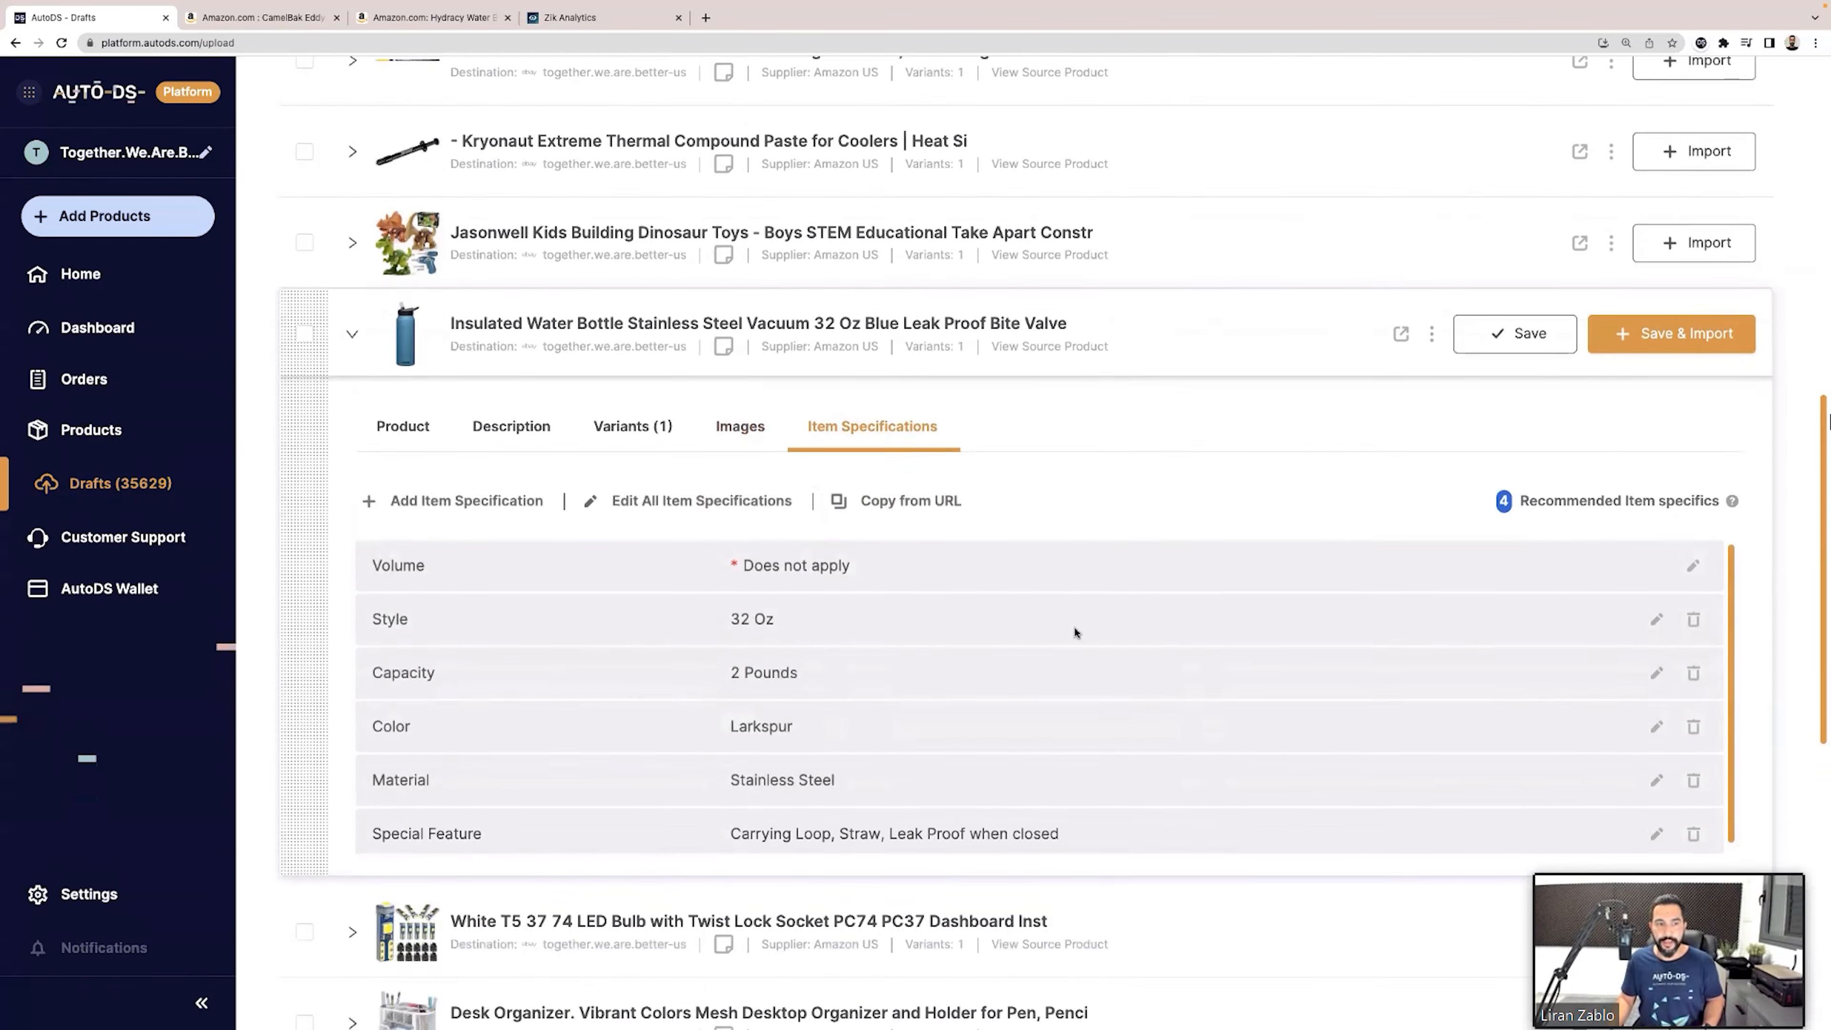
pyautogui.scroll(-4, 1009, 598)
pyautogui.scroll(4, 956, 573)
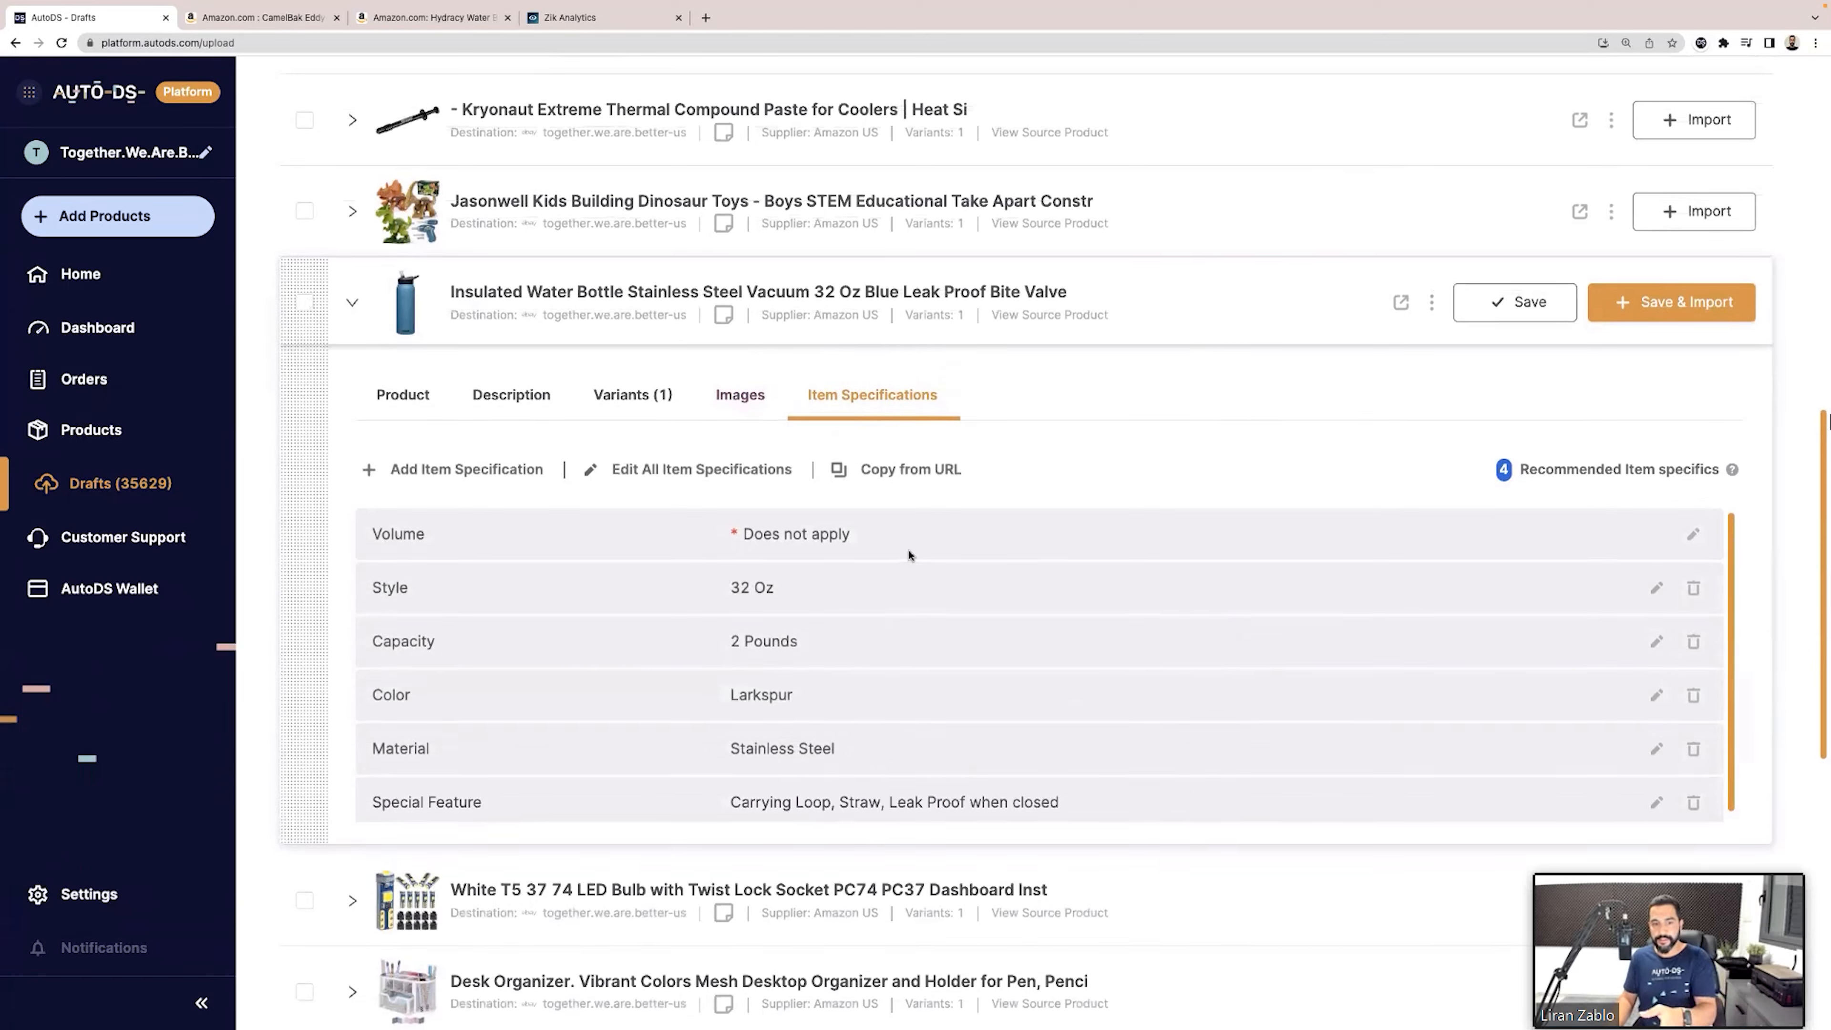
pyautogui.scroll(-2, 901, 588)
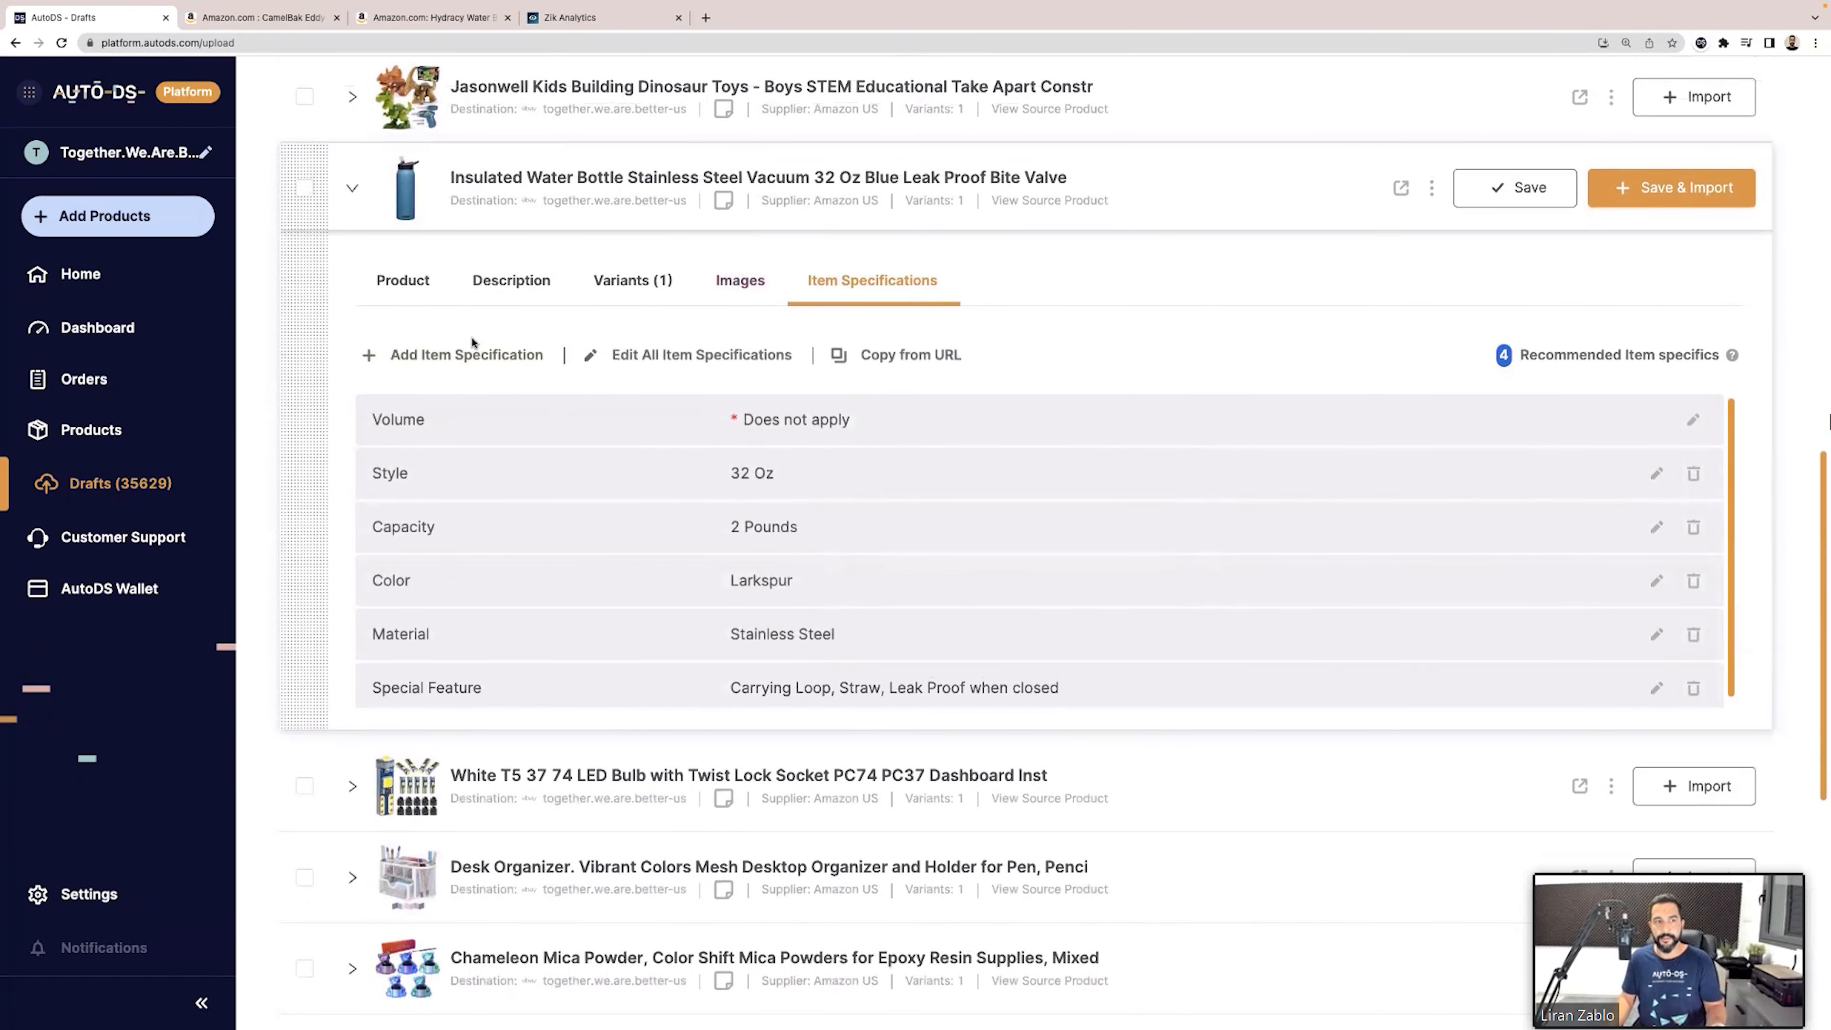
pyautogui.click(416, 287)
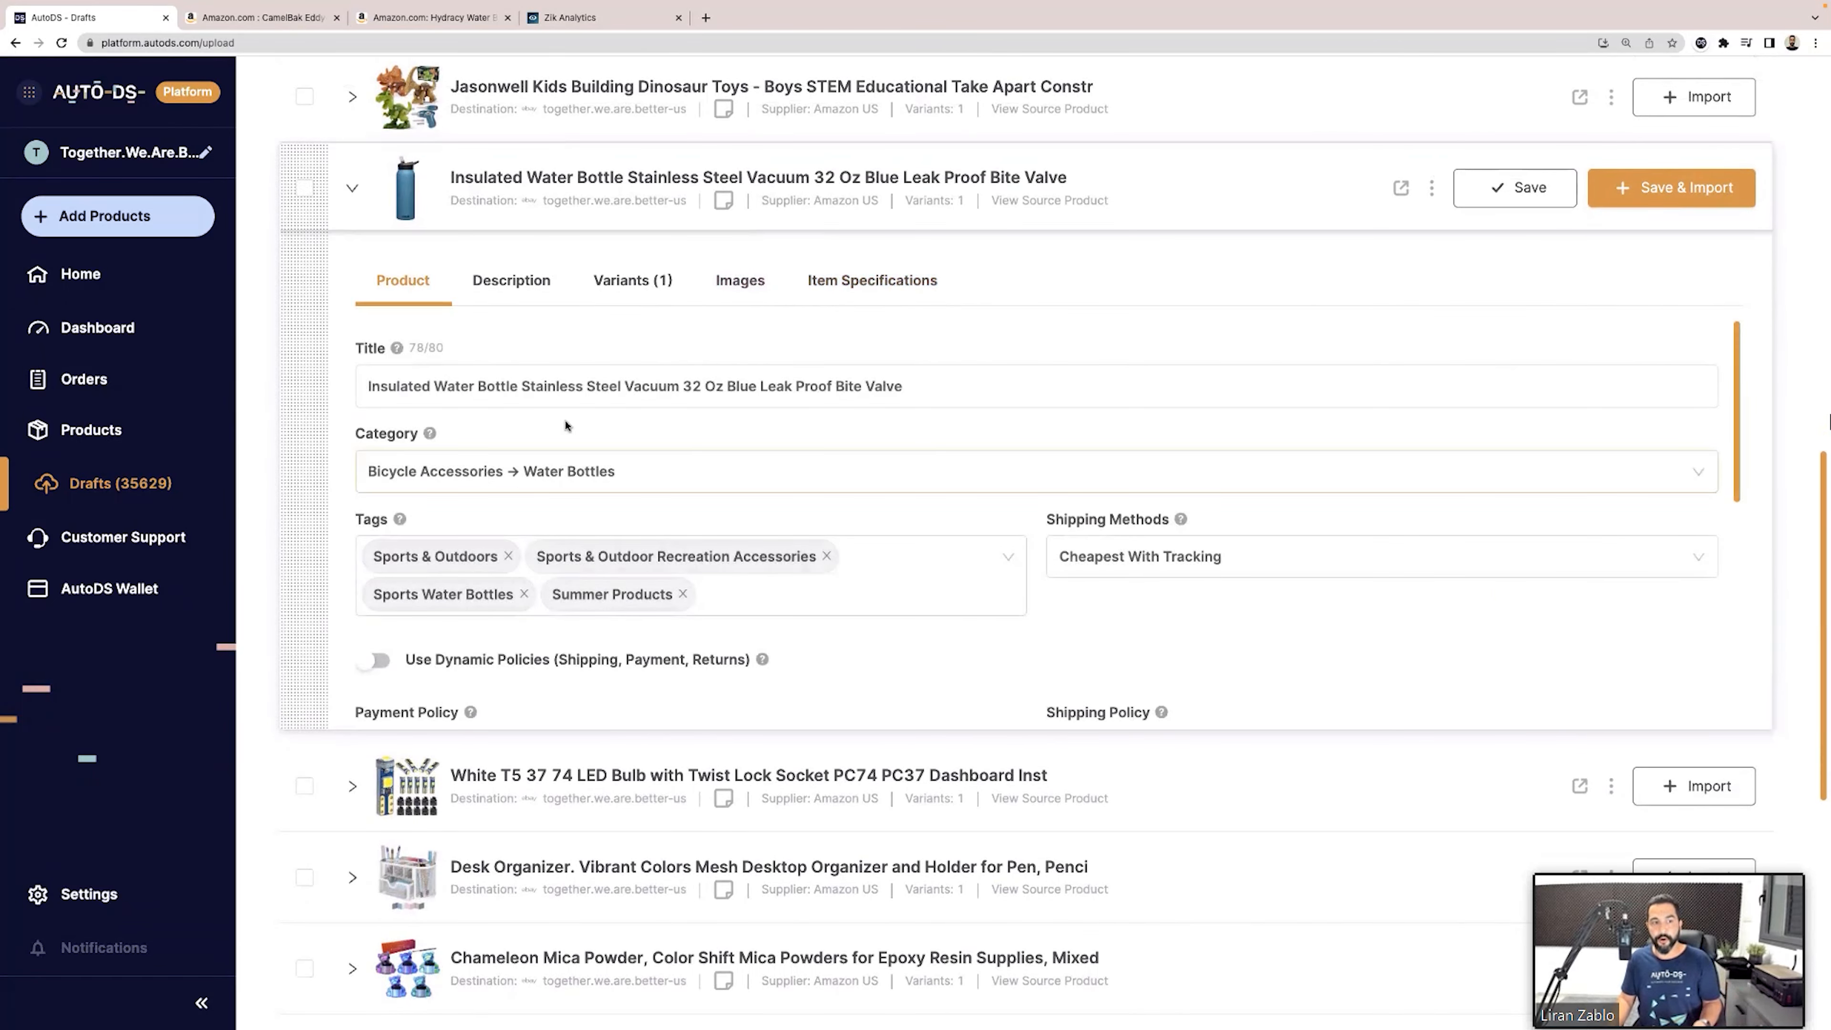
# In the water bottle draft's item specifications, set the required Volume value to the placeholder text "sdadsadsadasd".
pyautogui.click(872, 288)
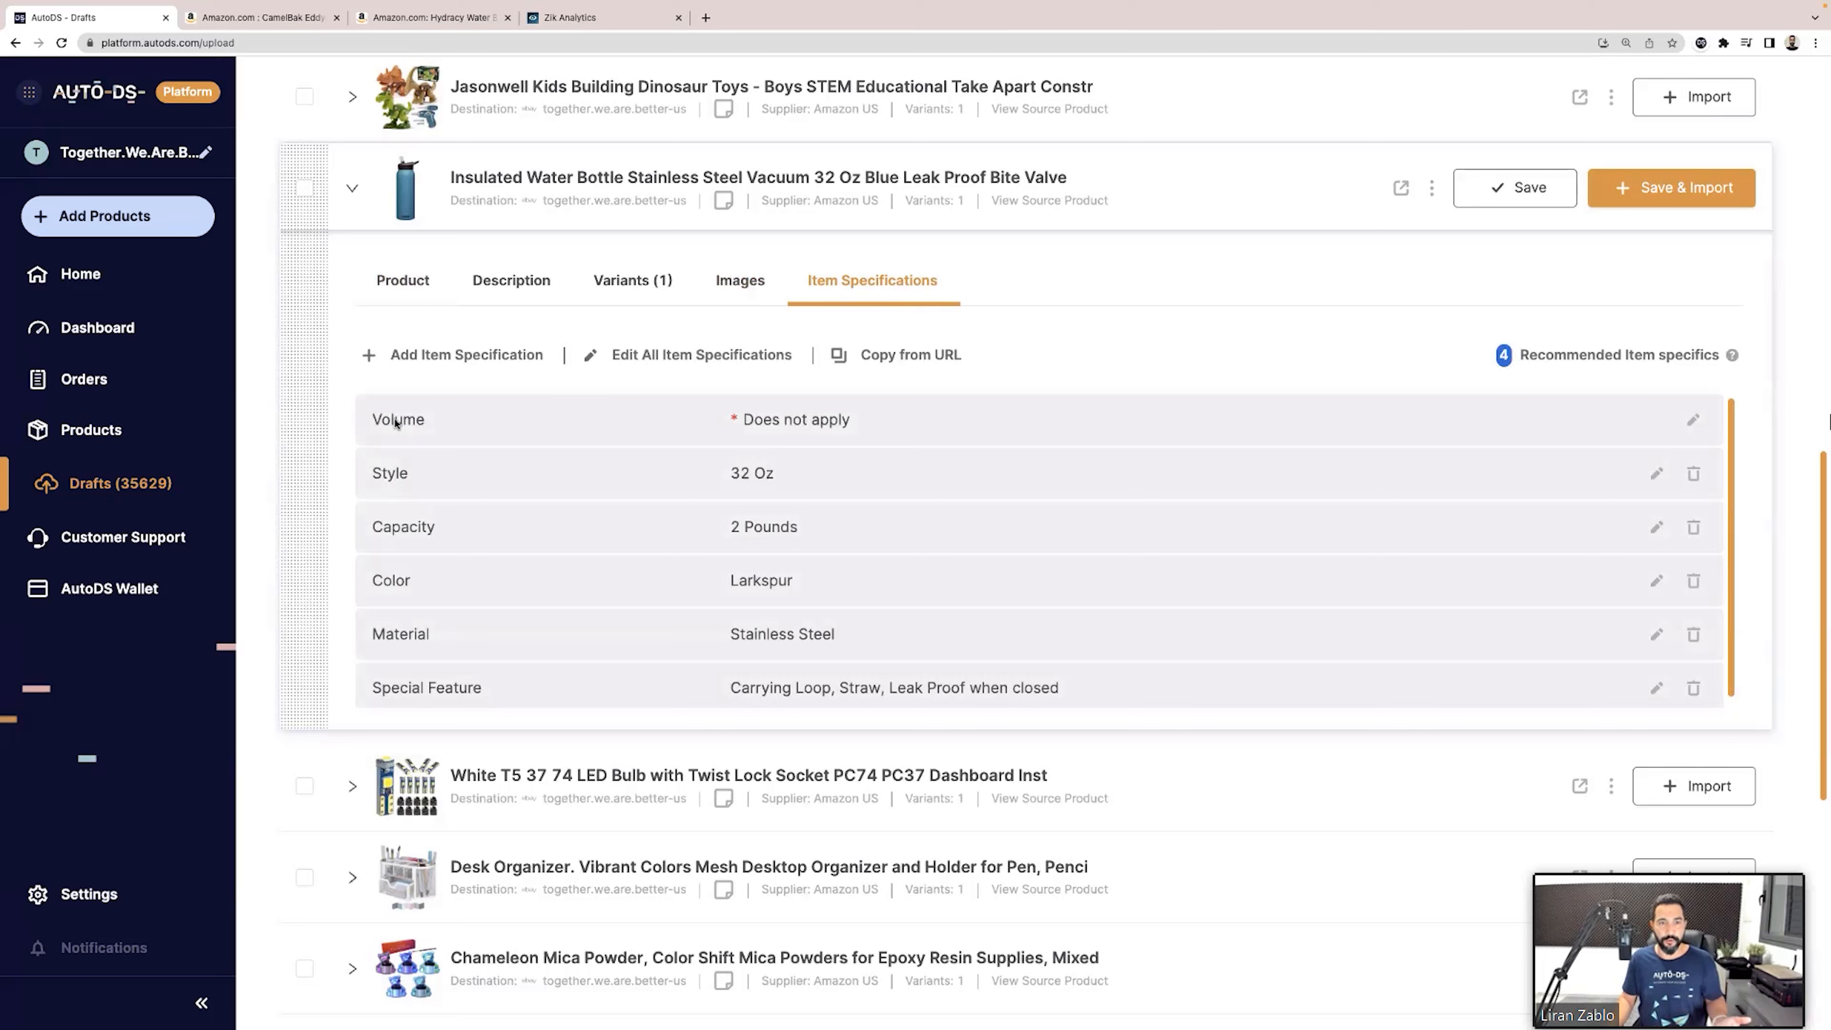
pyautogui.click(1692, 419)
pyautogui.tripleClick(892, 419)
pyautogui.write('sdadsadsadasd')
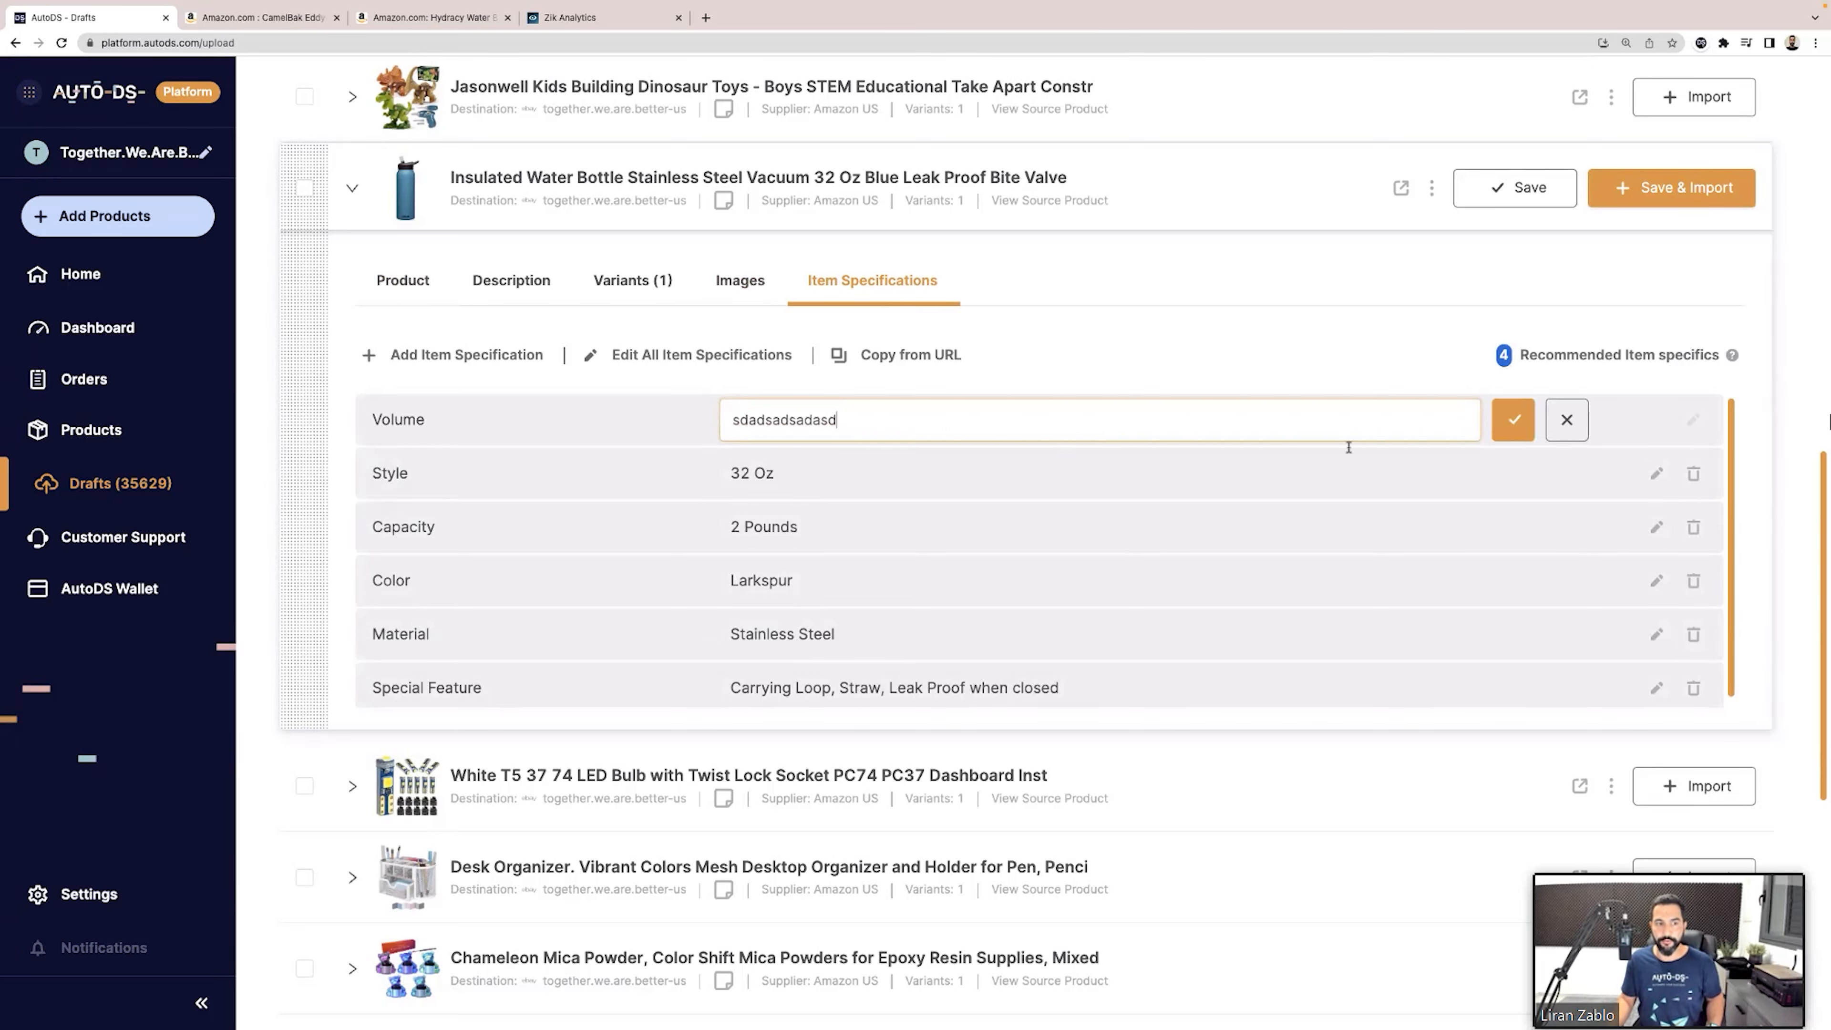
pyautogui.click(1513, 425)
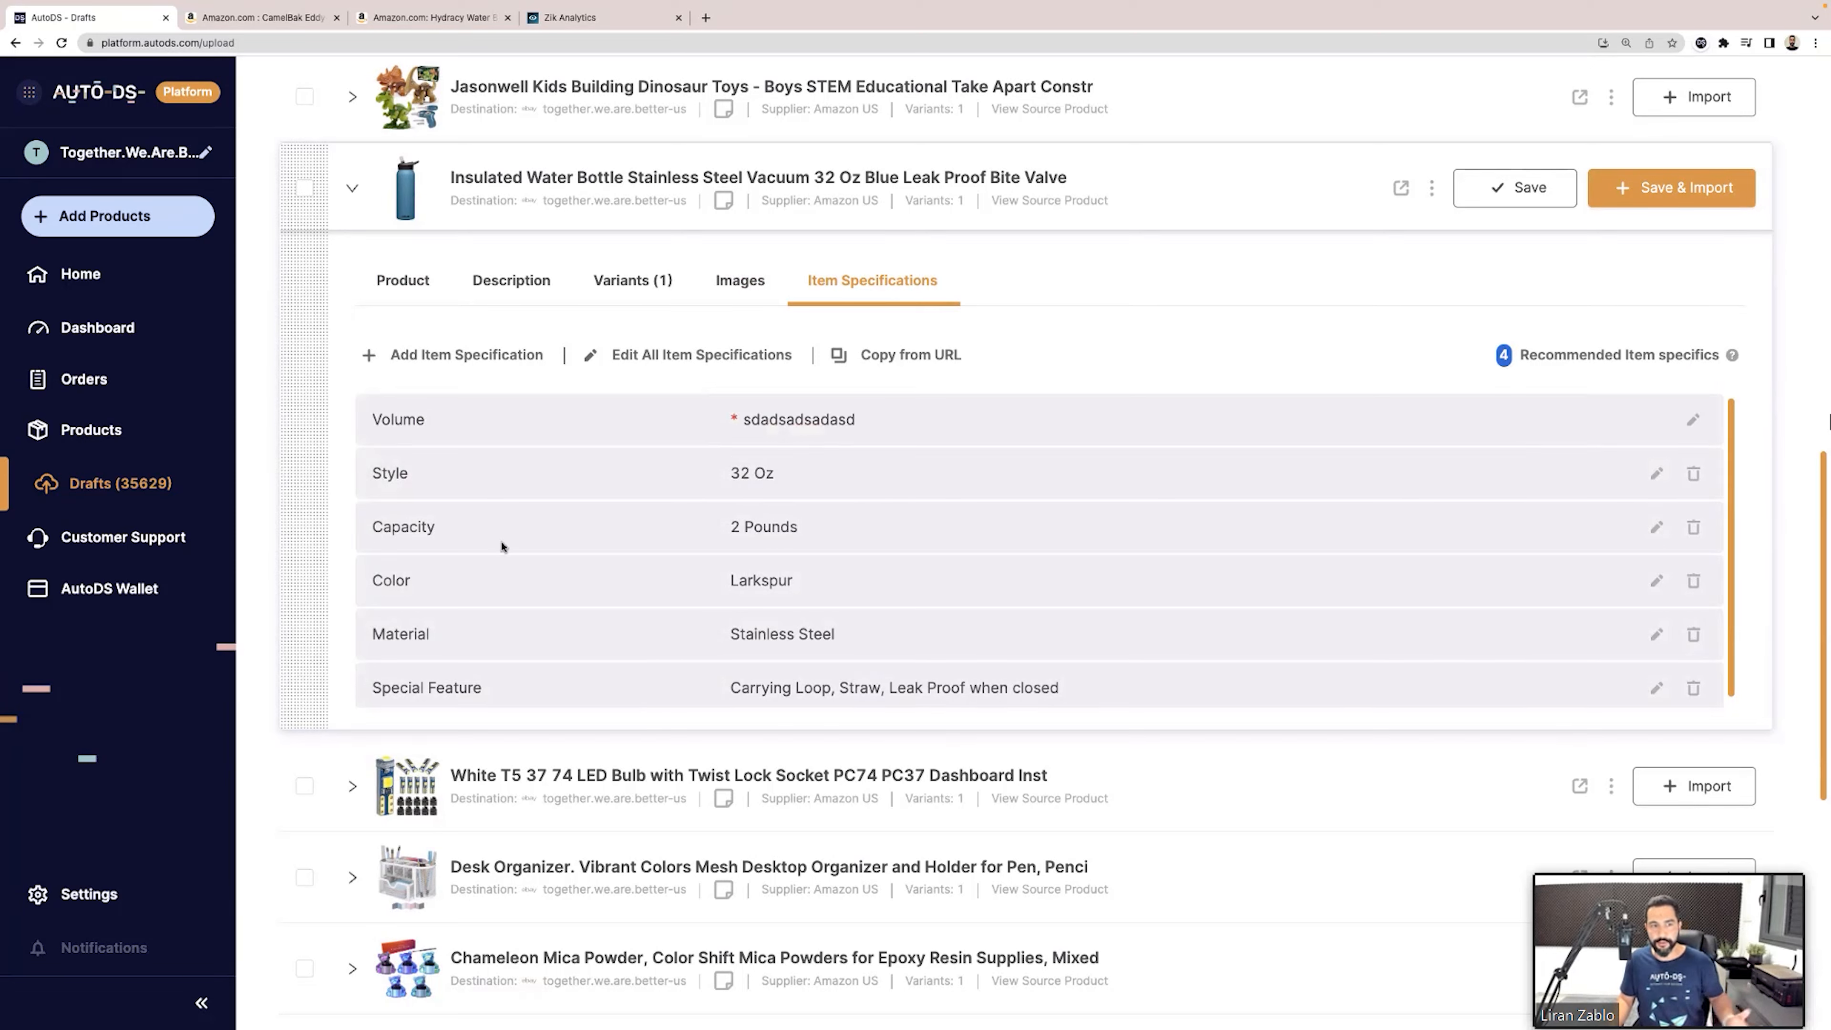
# Set the Color item specification of the water bottle draft to "Blue" and review the Special Feature value.
pyautogui.scroll(-1, 721, 556)
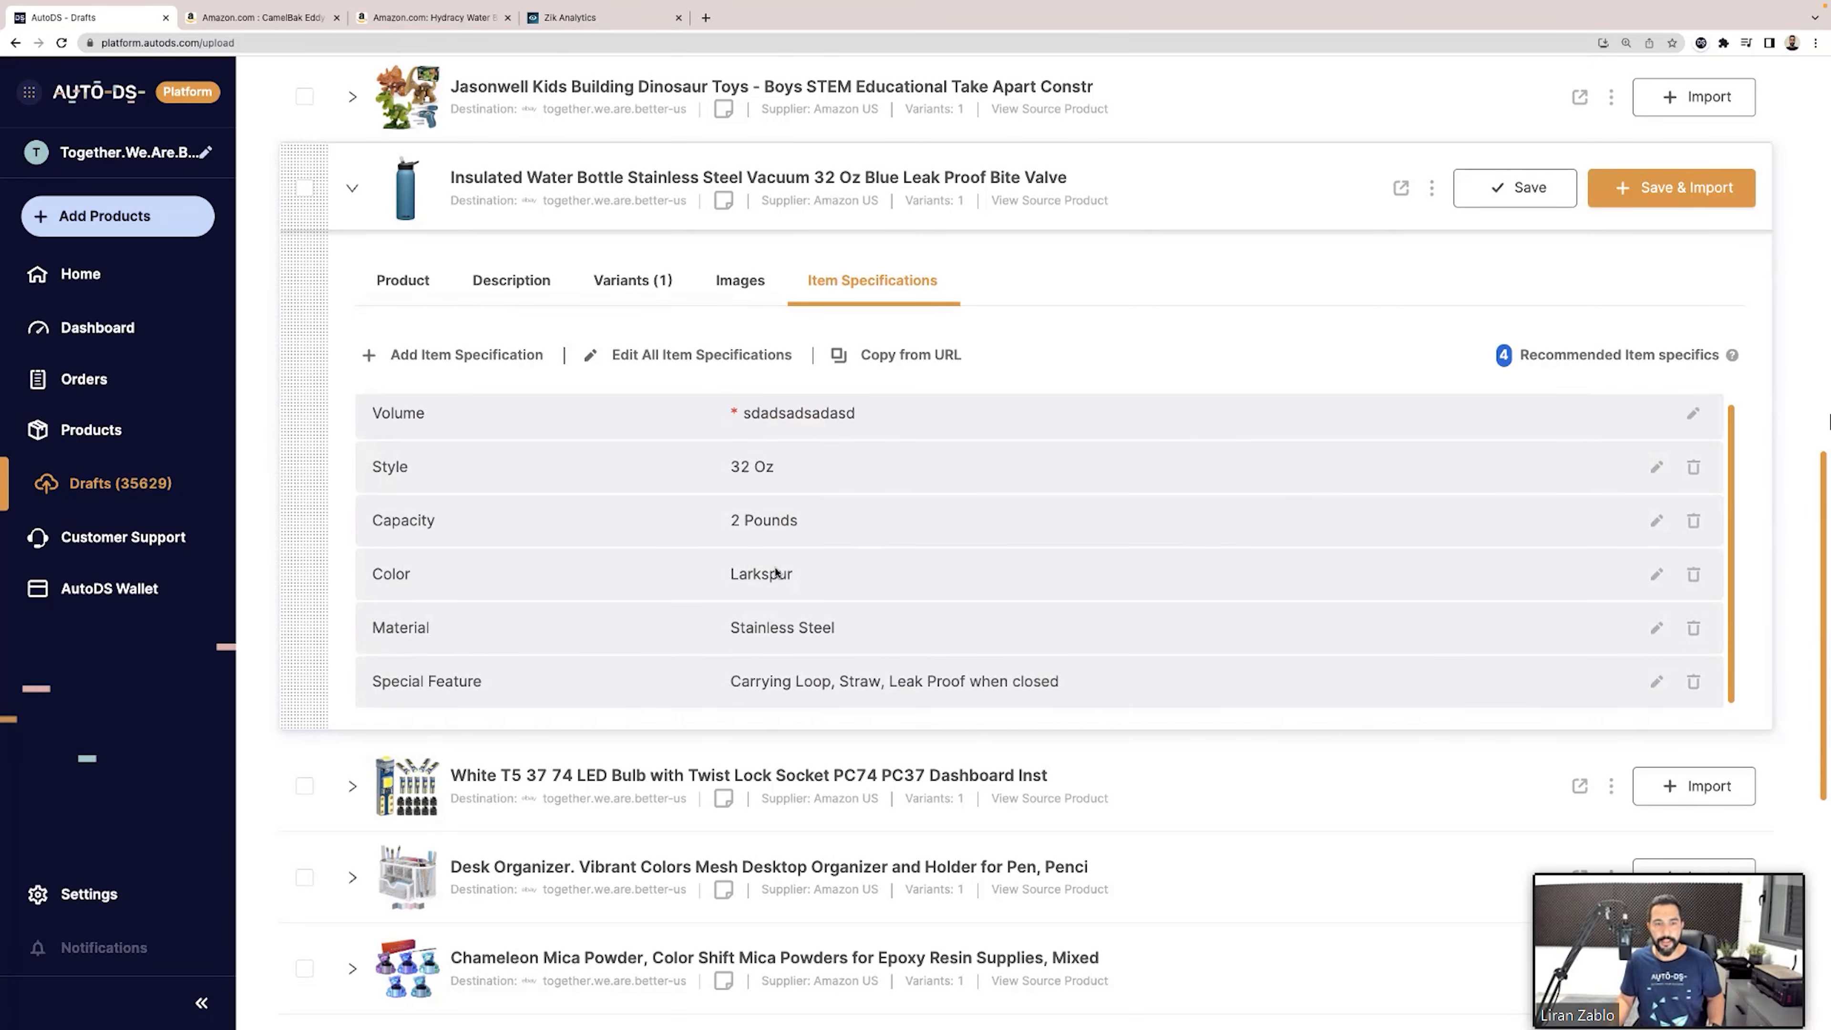
pyautogui.click(1656, 574)
pyautogui.tripleClick(933, 569)
pyautogui.write('Blue')
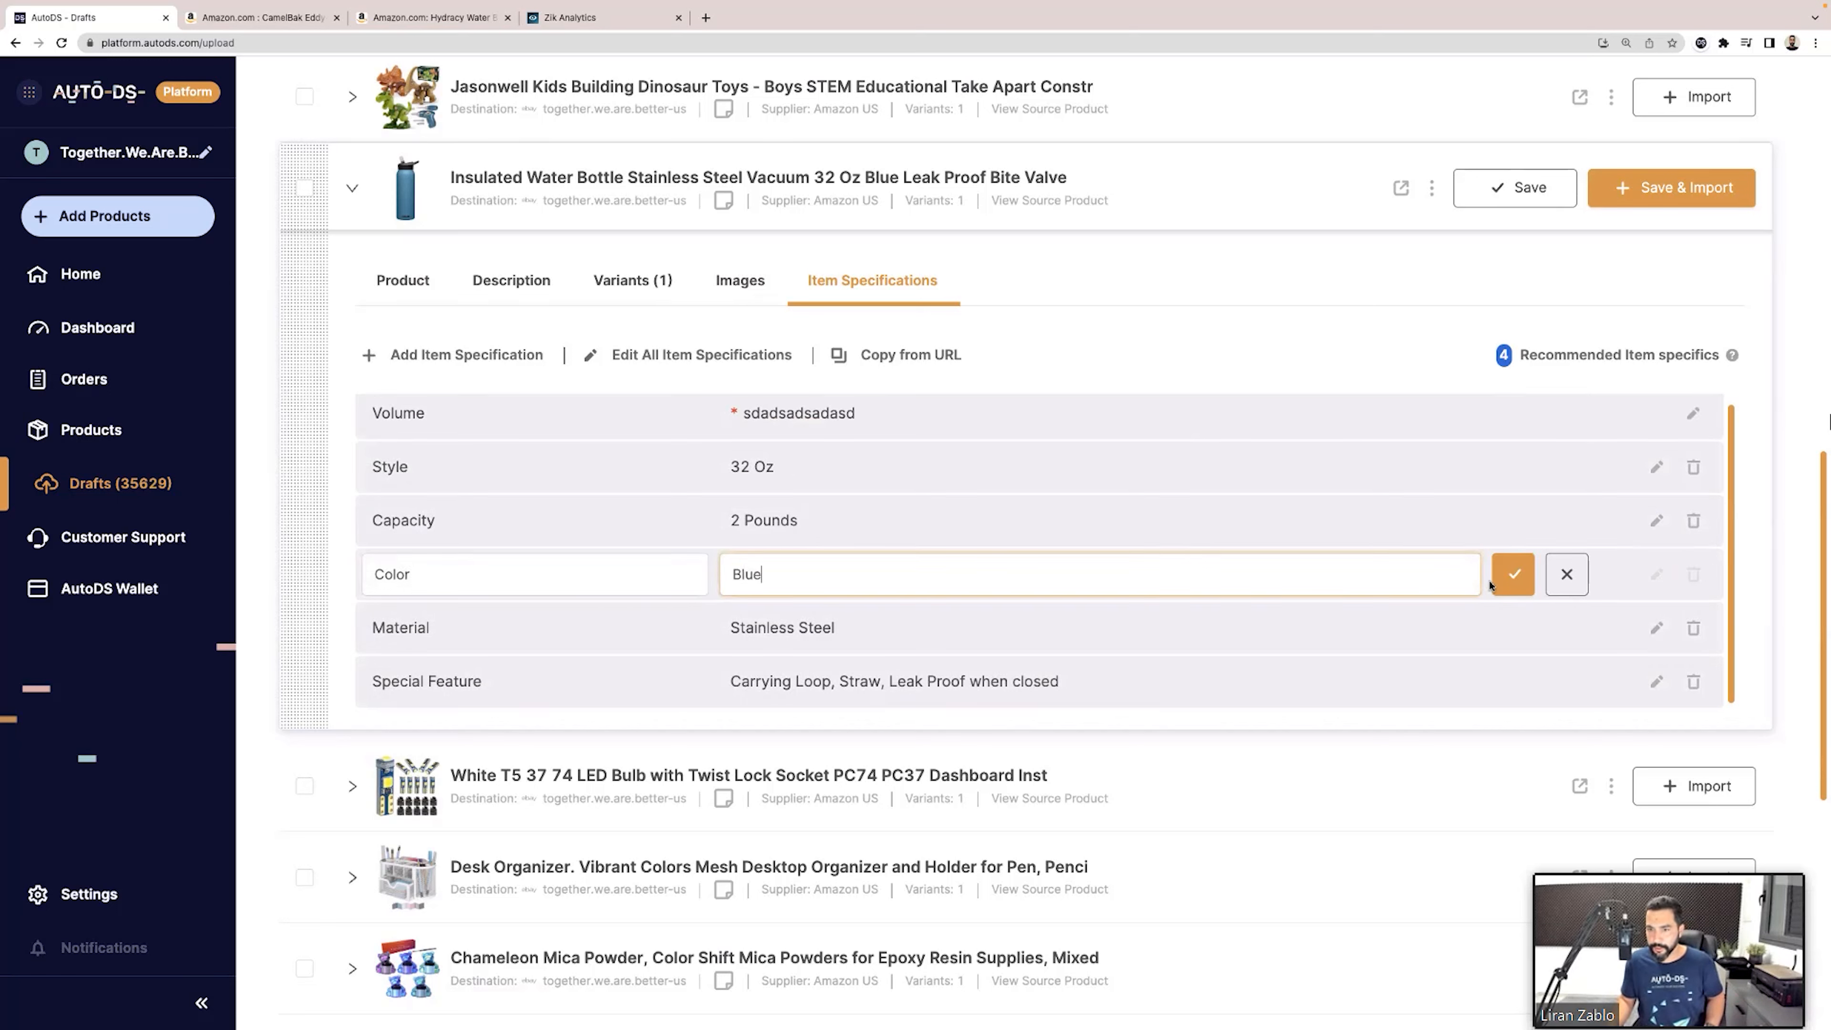
pyautogui.click(1513, 574)
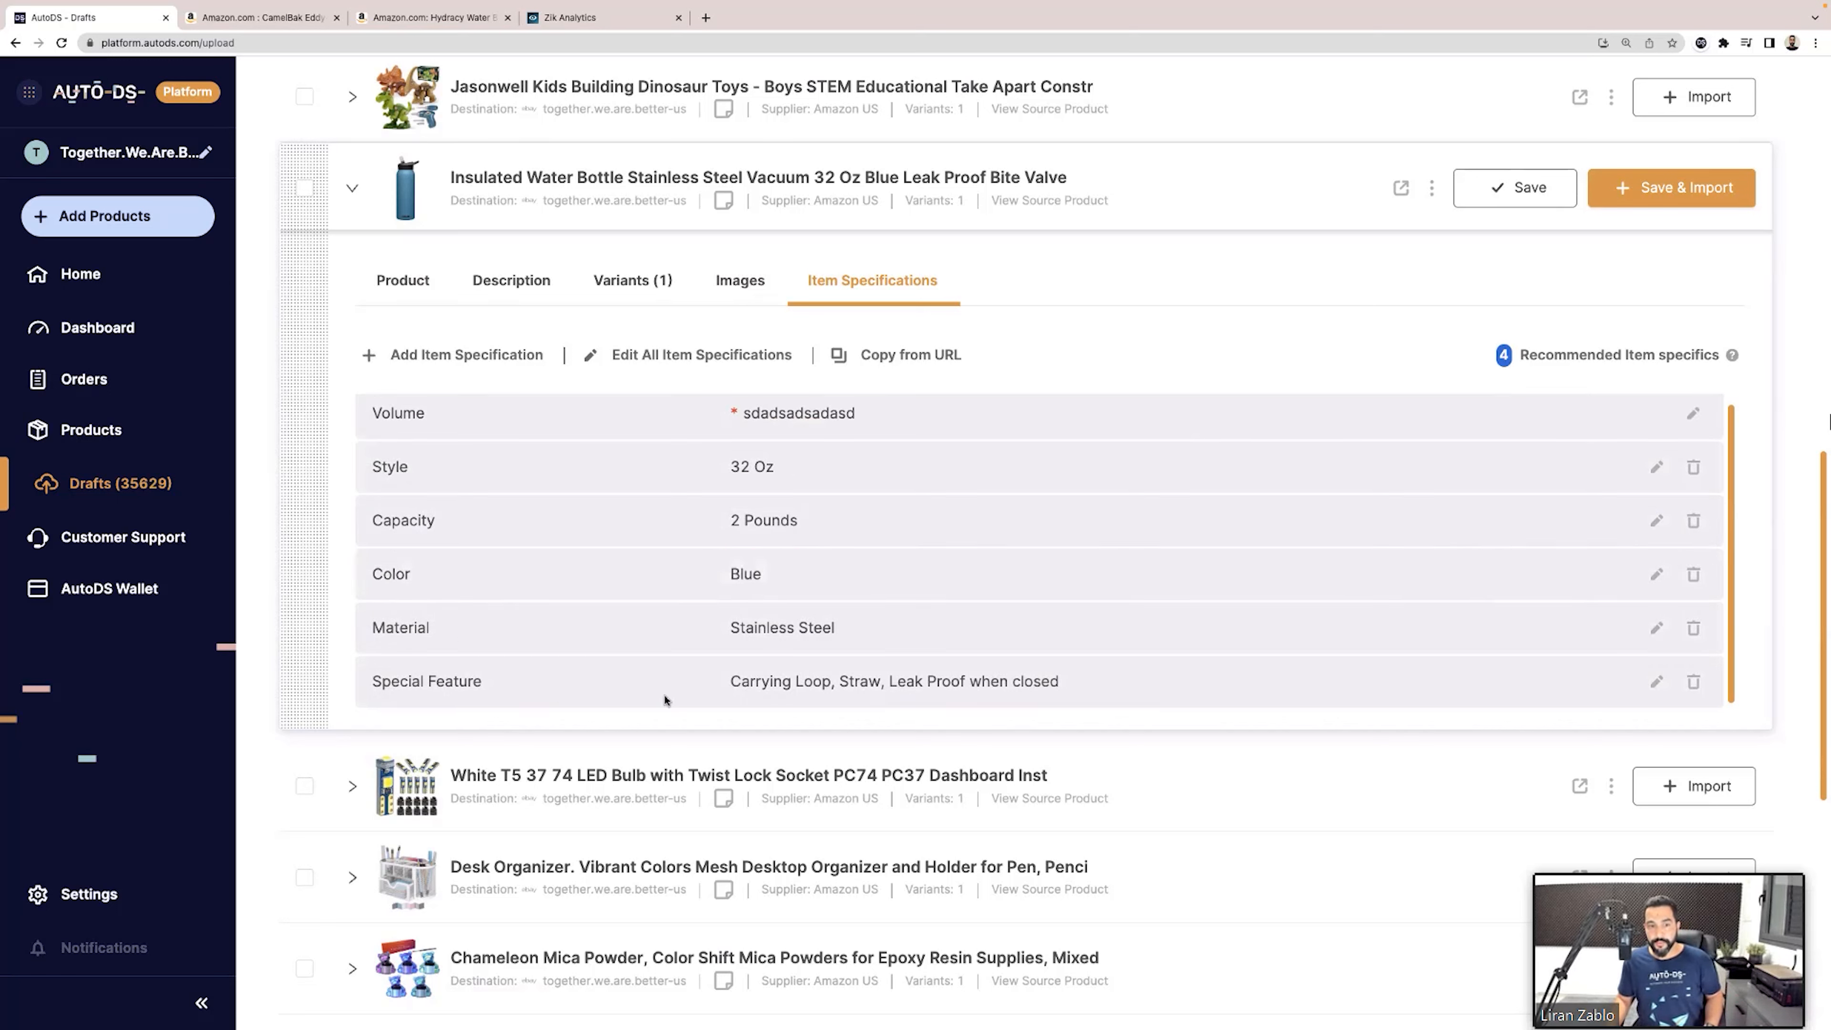
pyautogui.moveTo(749, 688); pyautogui.dragTo(1009, 689)
pyautogui.click(1010, 685)
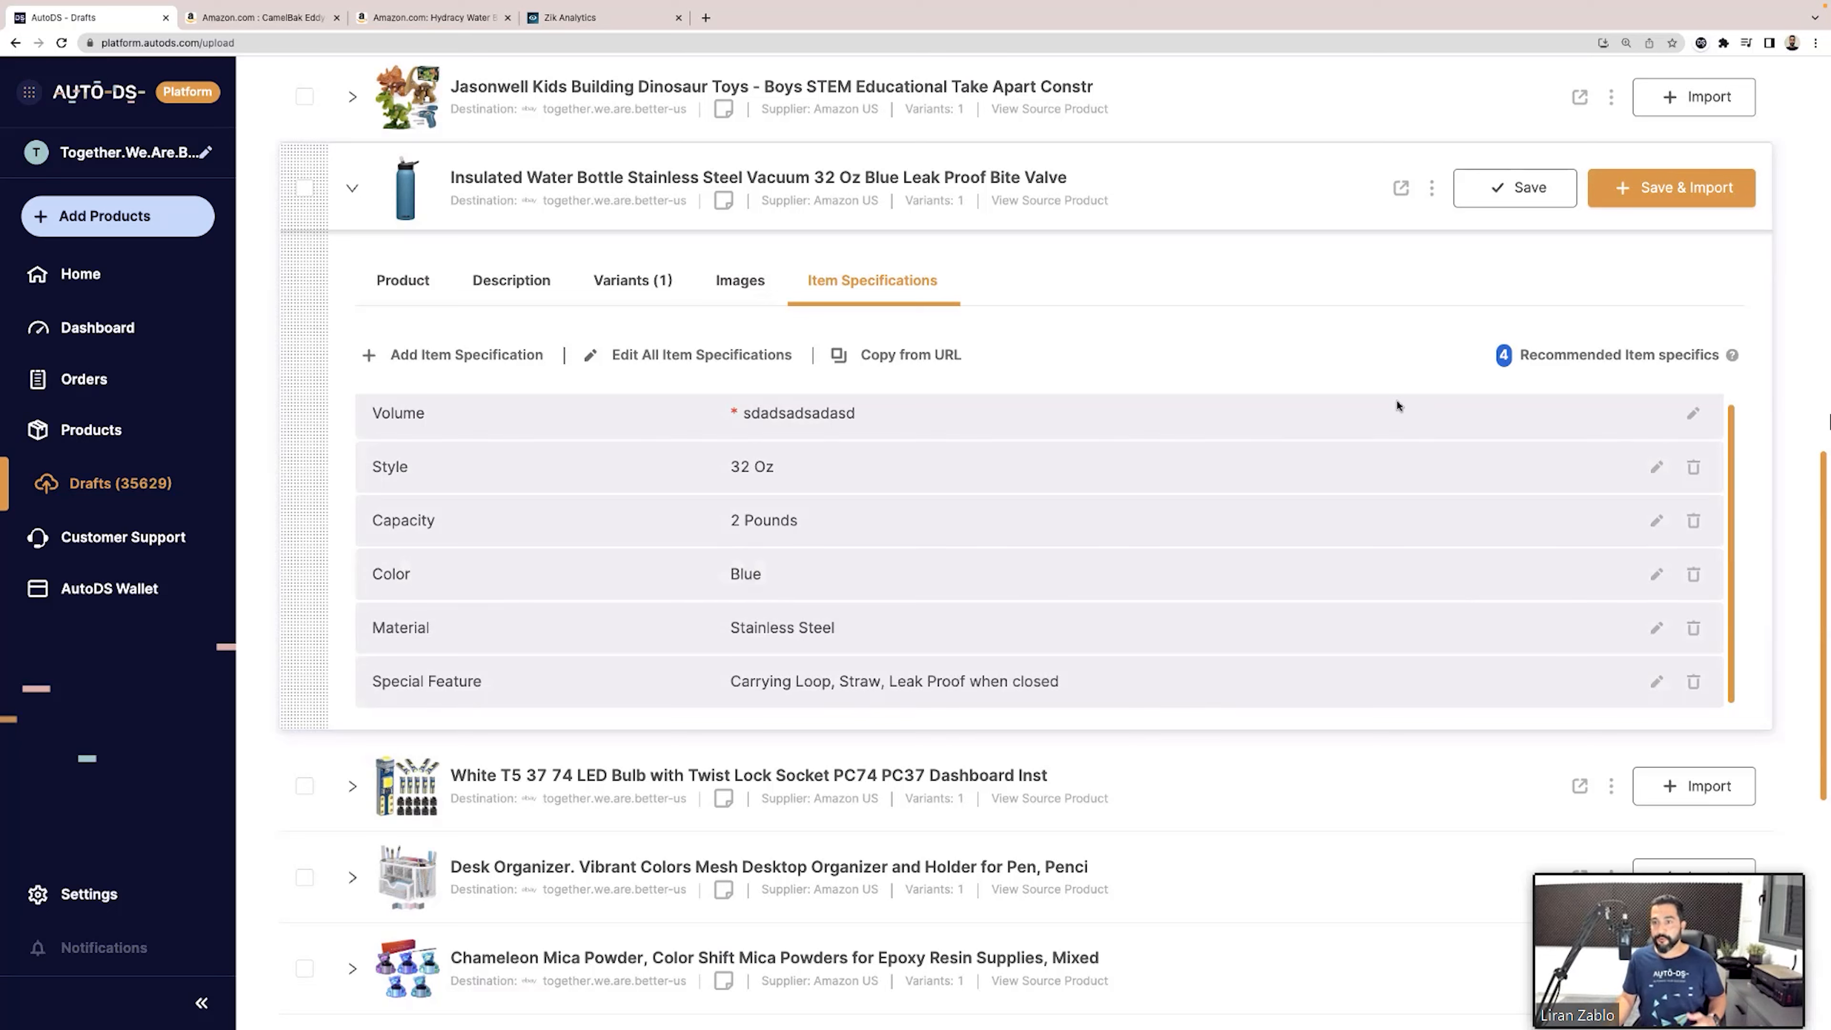
# View the blank entry for adding an item specification, close it without adding anything, and return to the draft's product details.
pyautogui.click(401, 355)
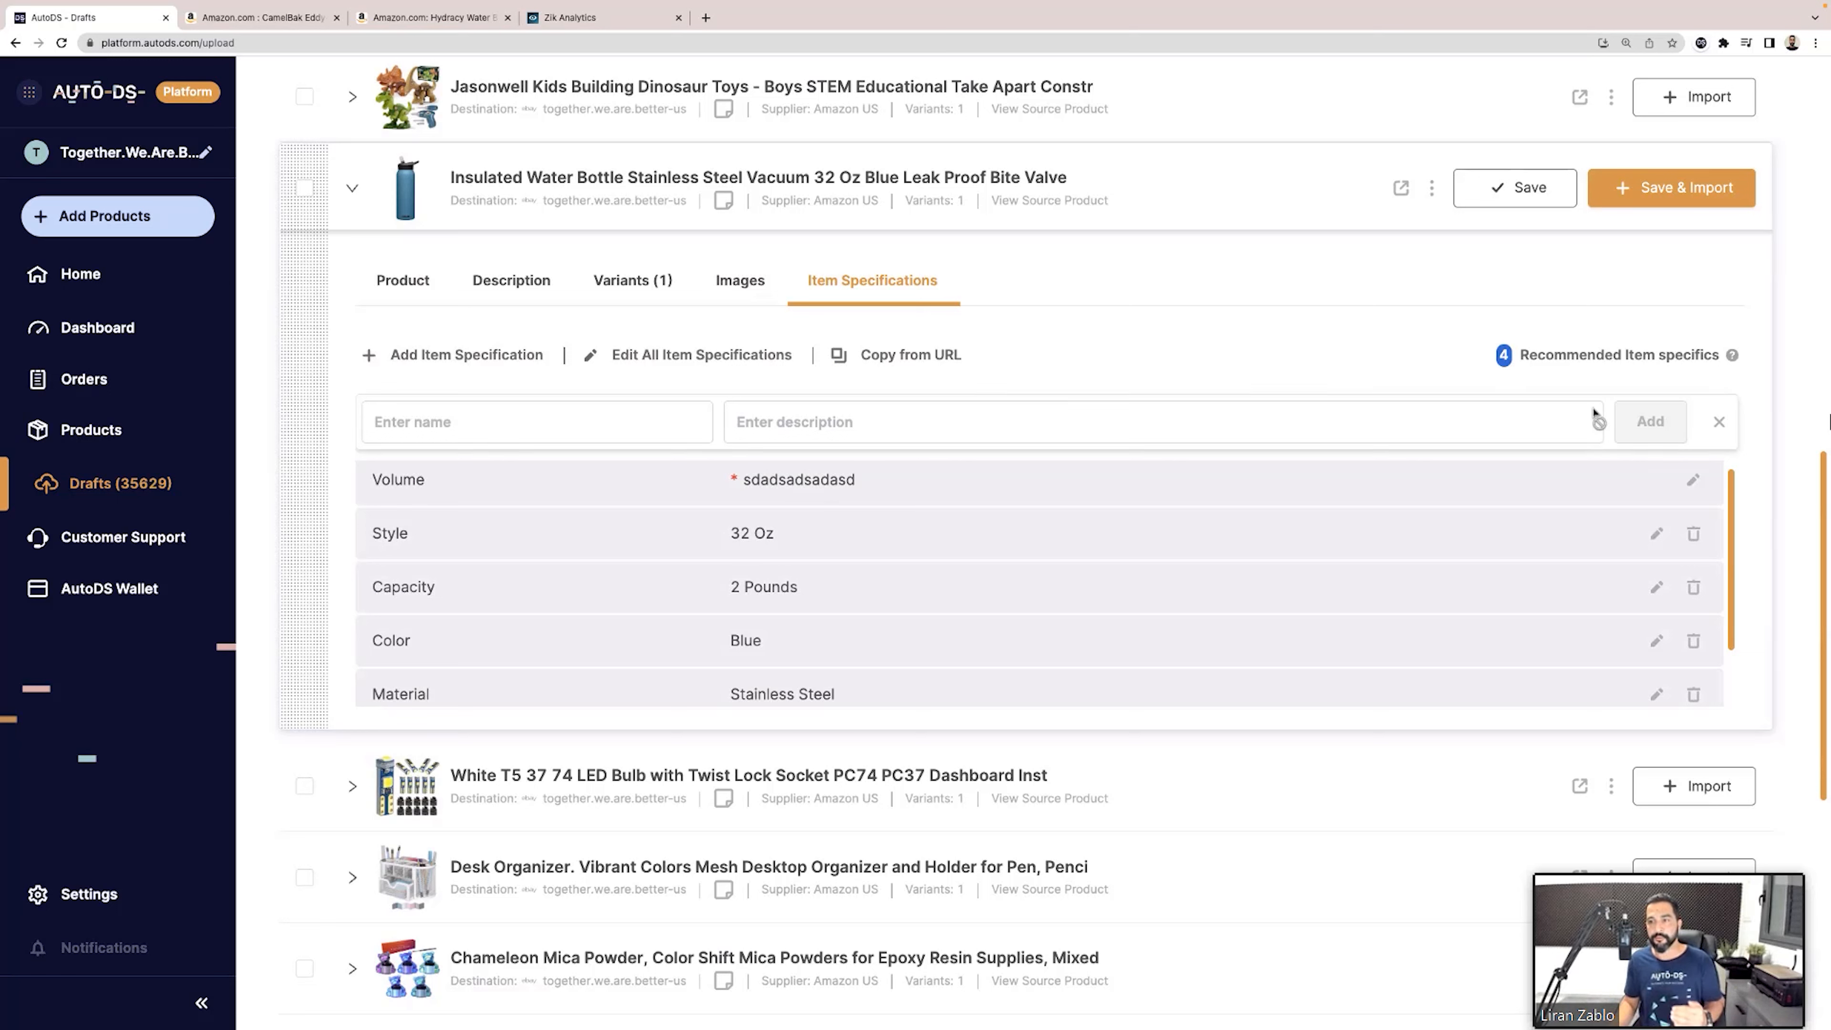
pyautogui.click(1717, 421)
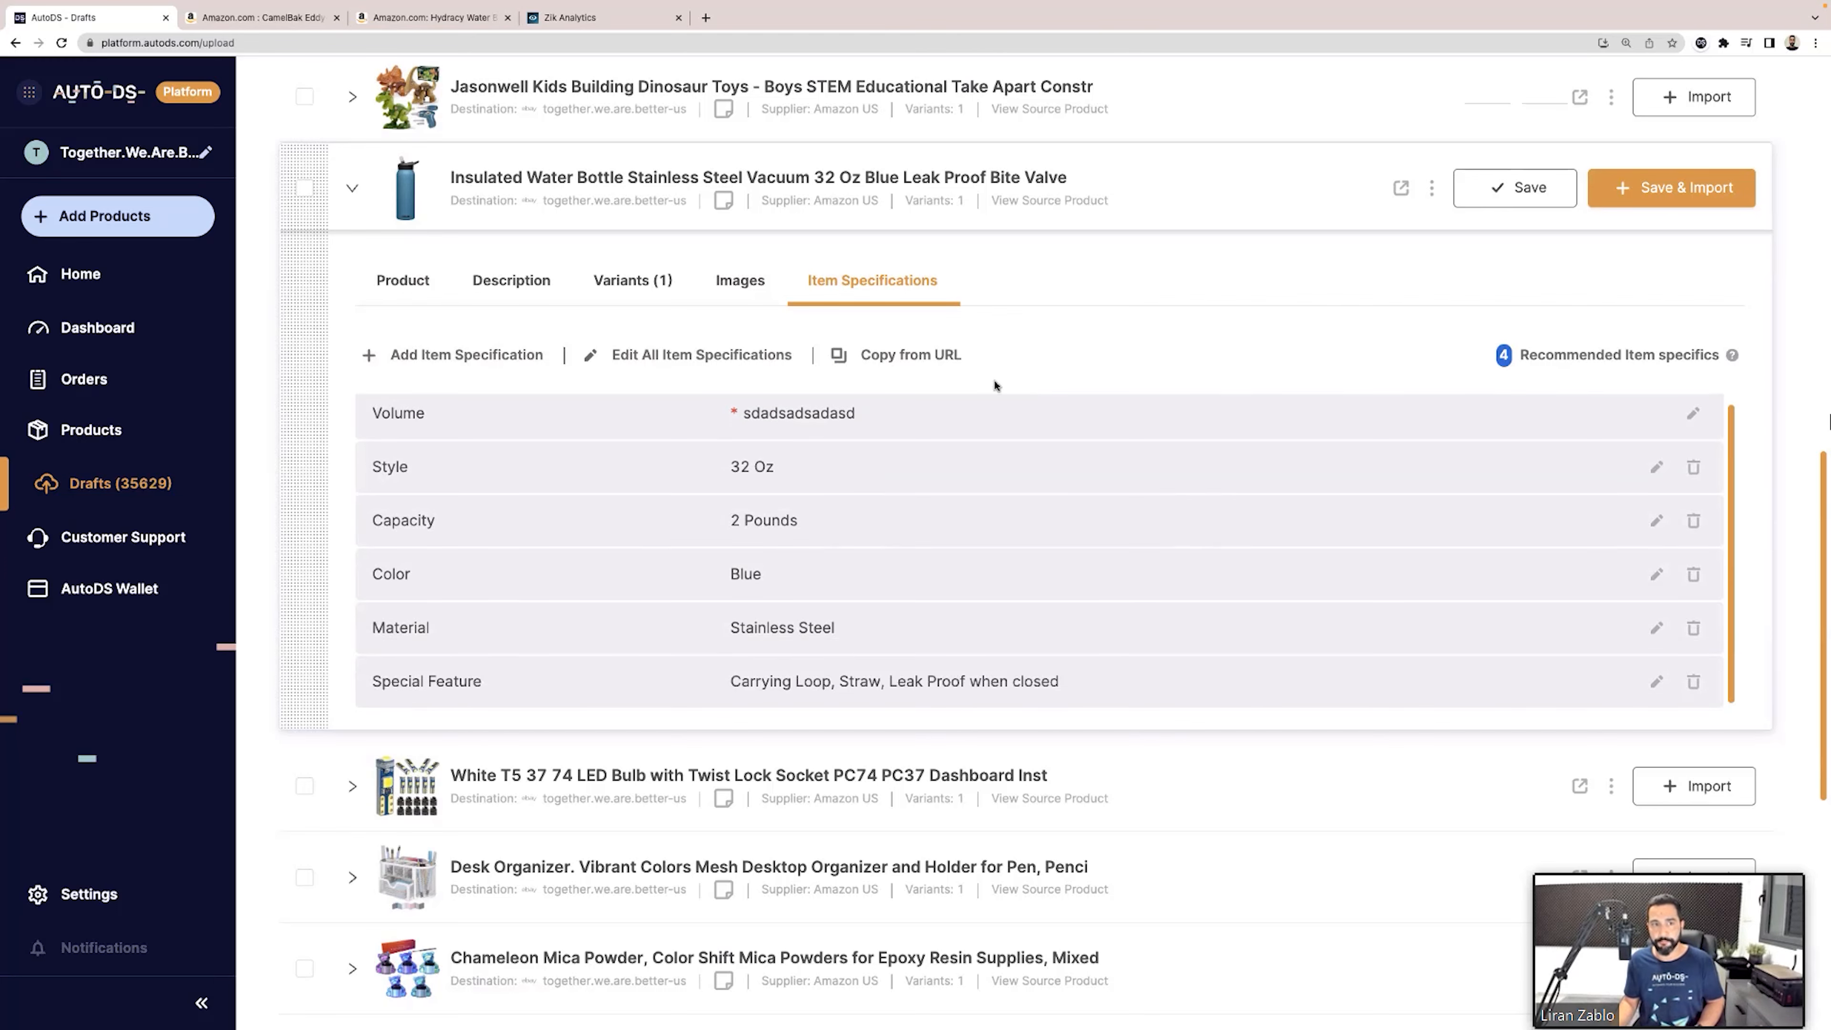
pyautogui.scroll(4, 993, 384)
pyautogui.click(415, 572)
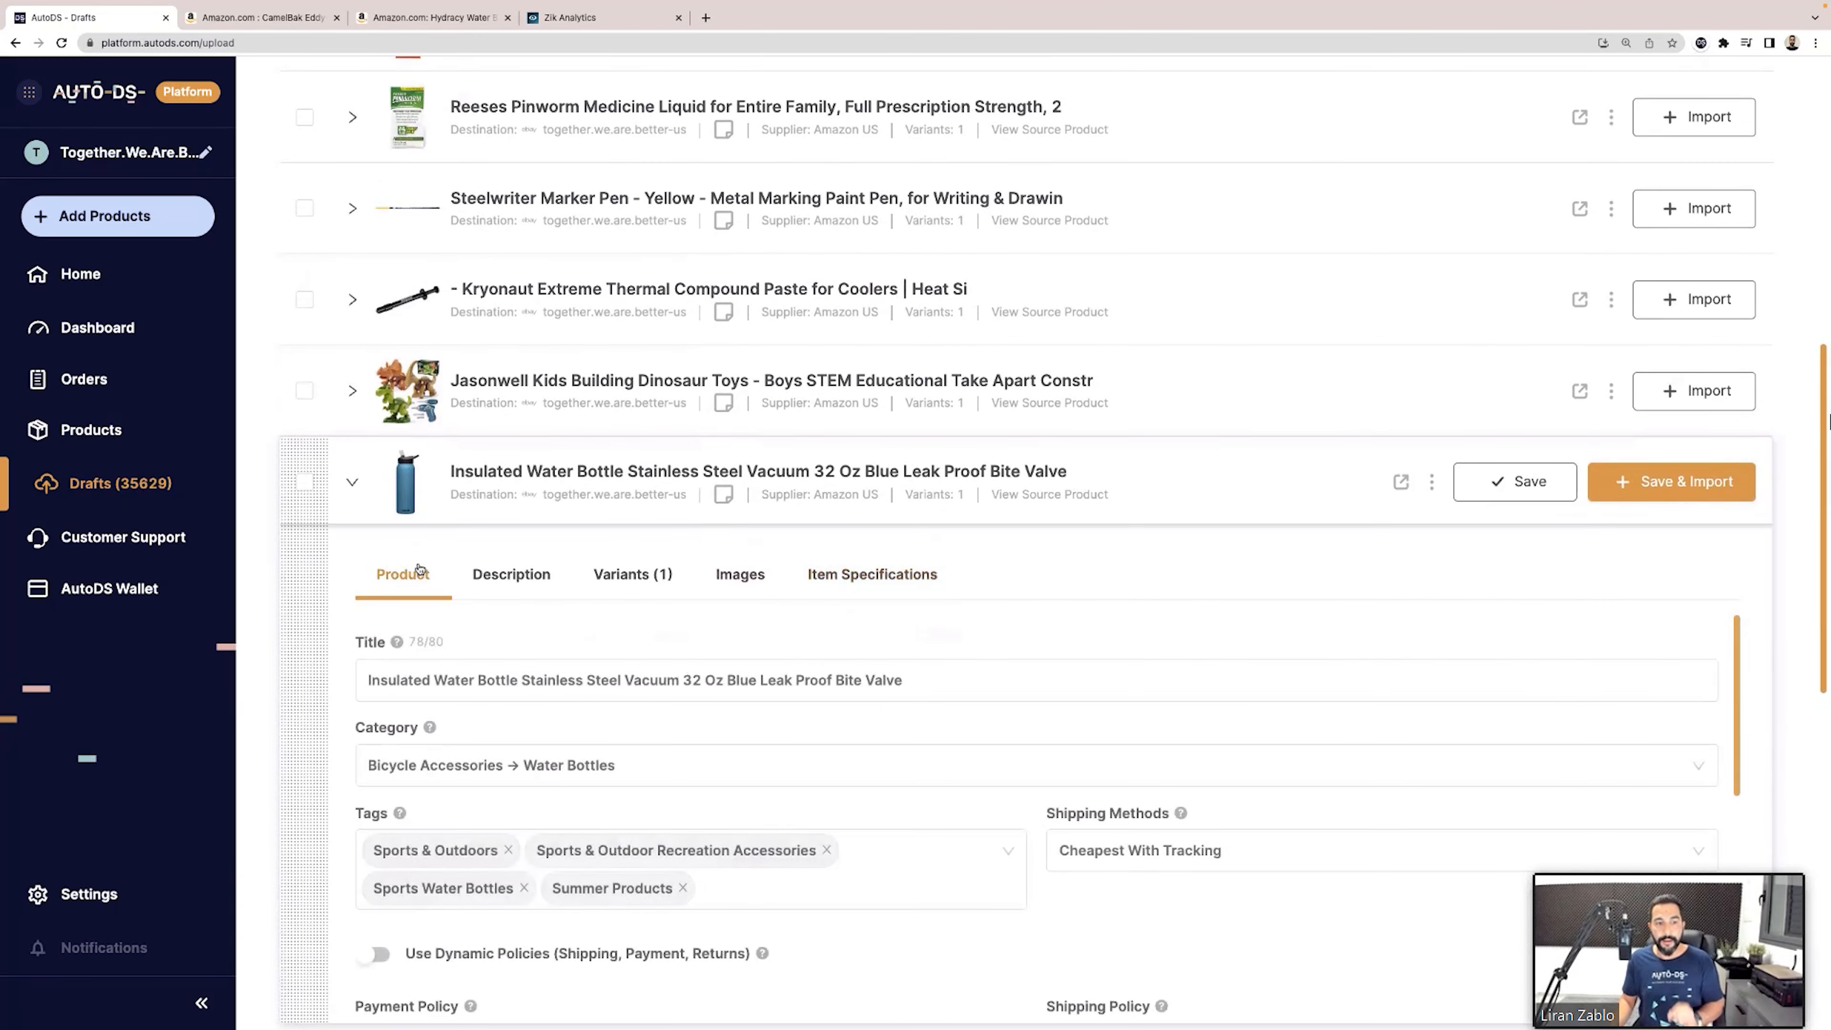